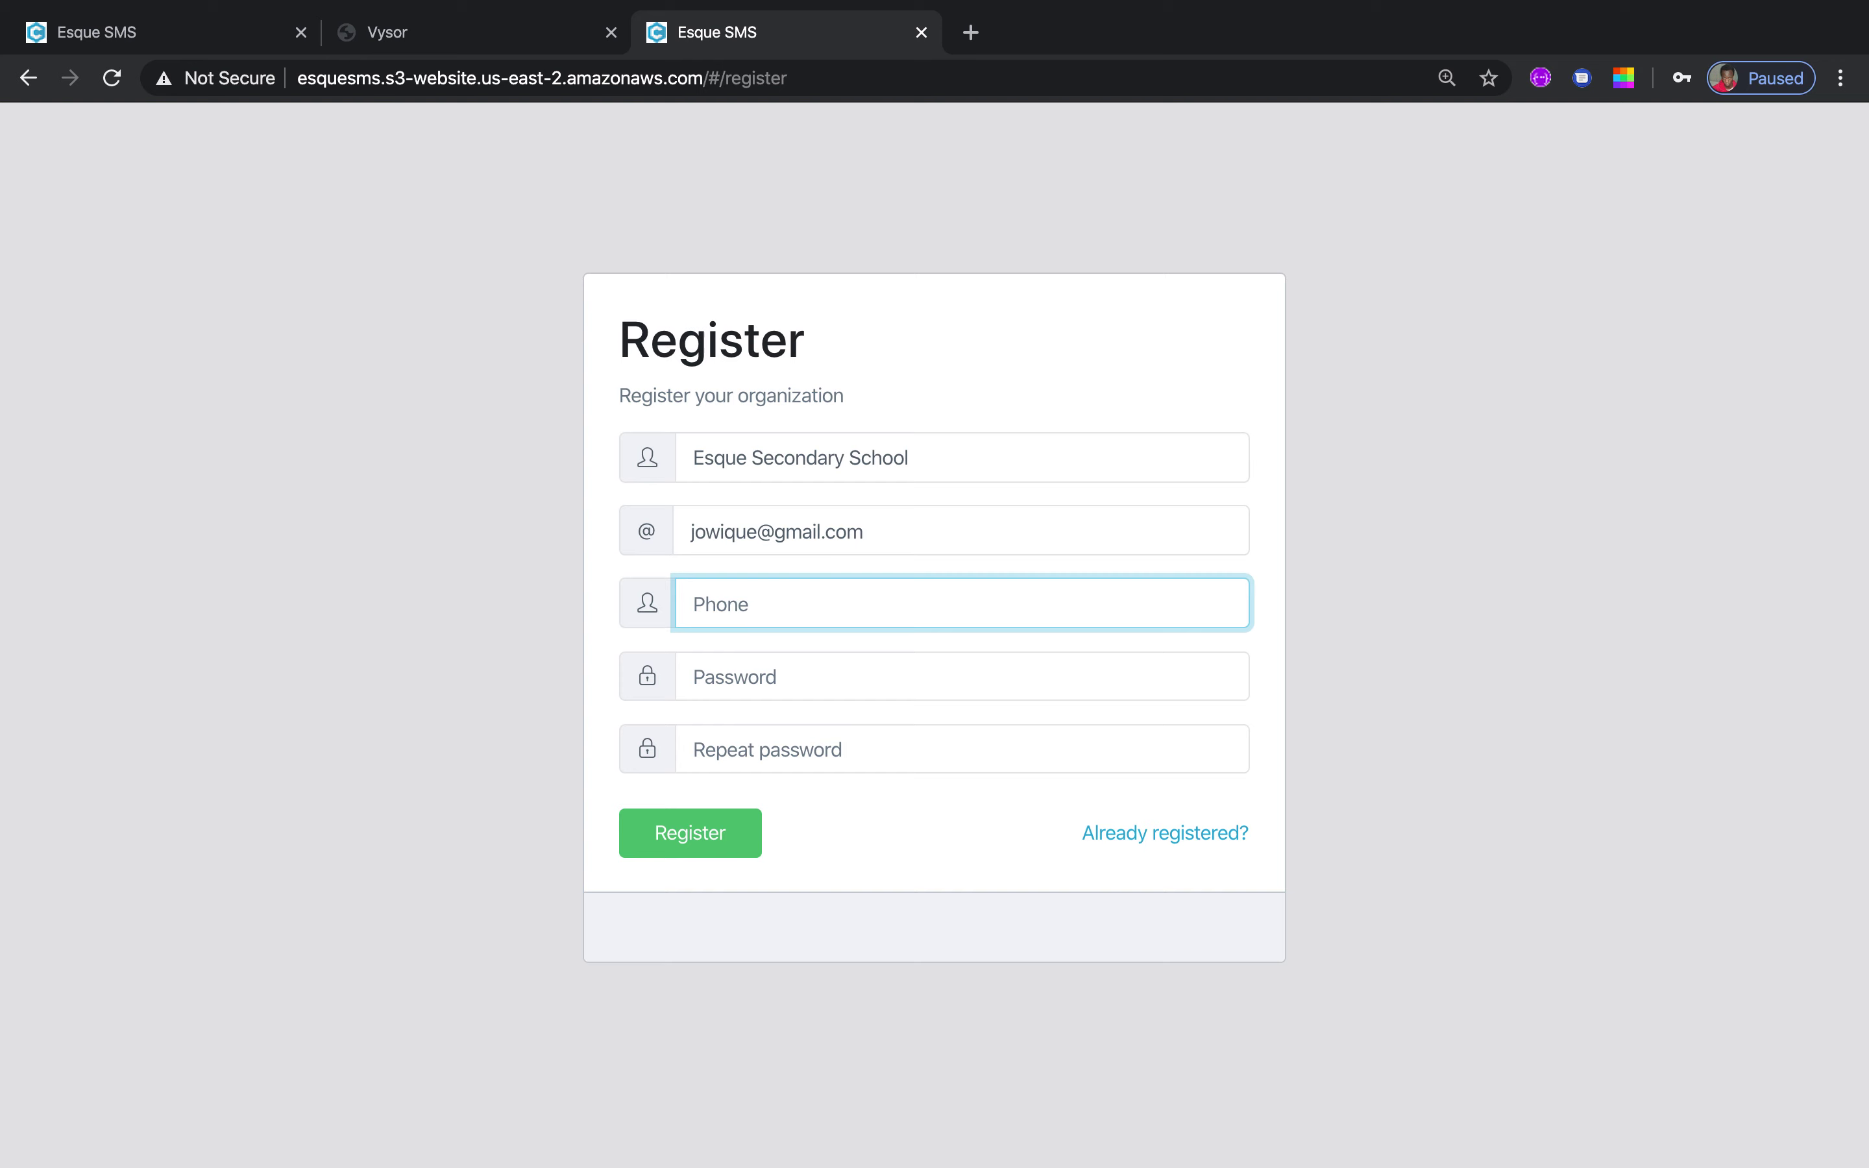
Enter the school's contact phone number, removing the stray trailing character, and move to Password
key(Tab)
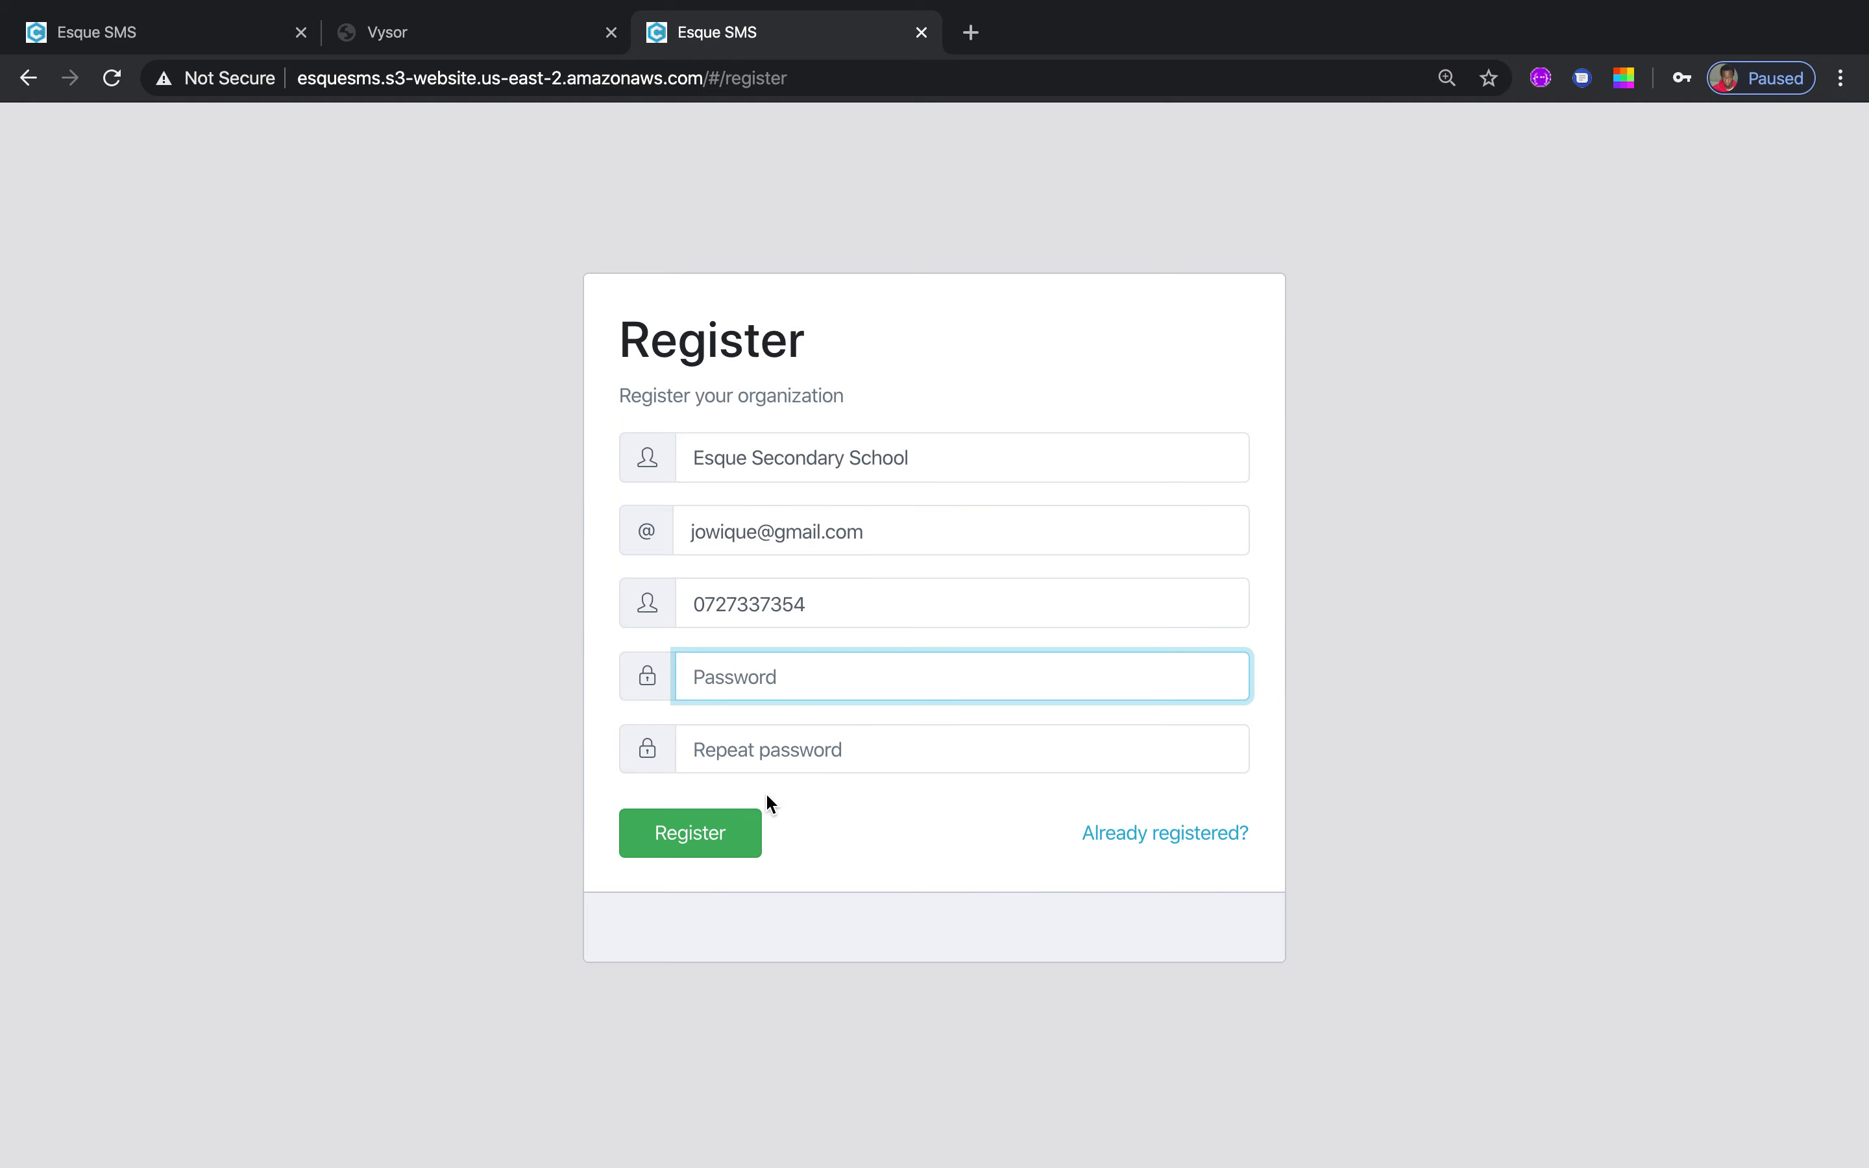
Leave both password fields empty, dismissing Chrome's saved-password suggestions each time
click(776, 750)
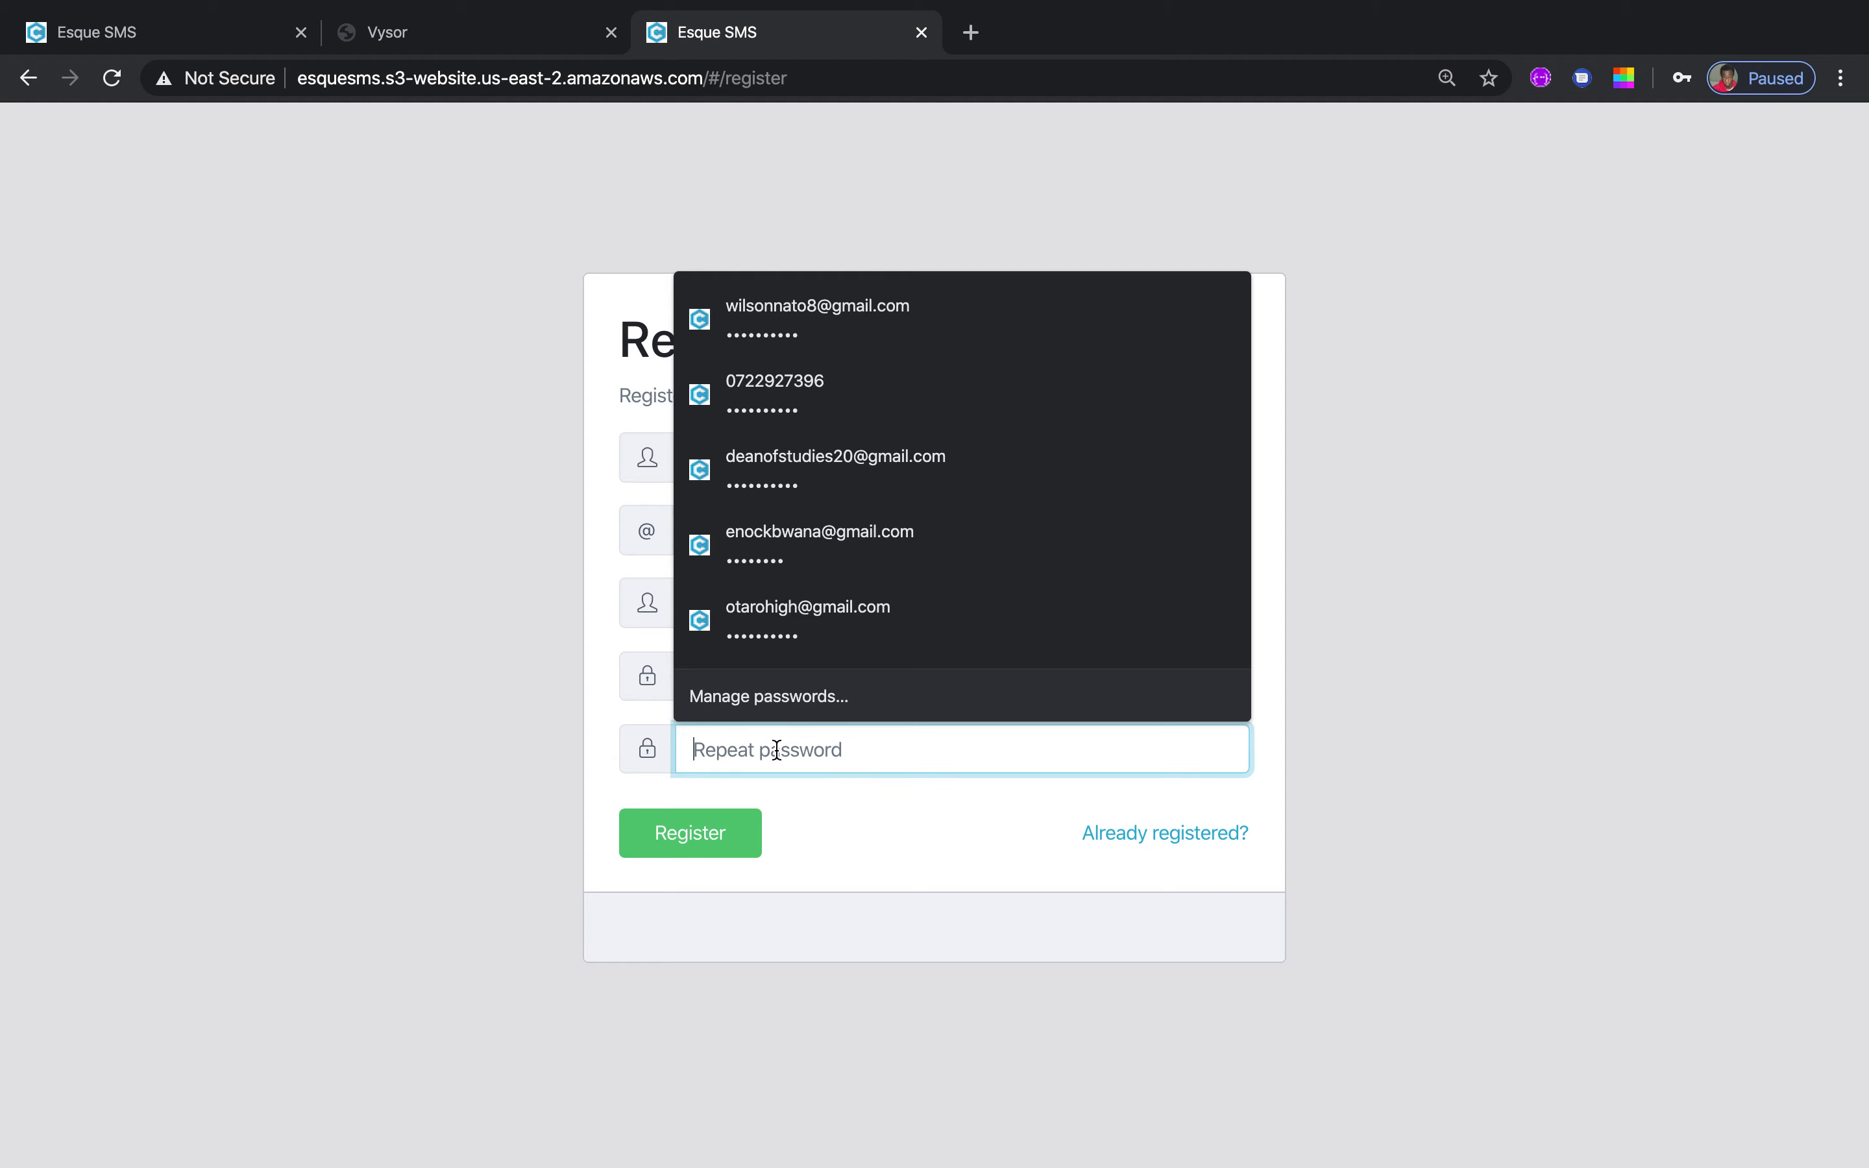
click(1391, 697)
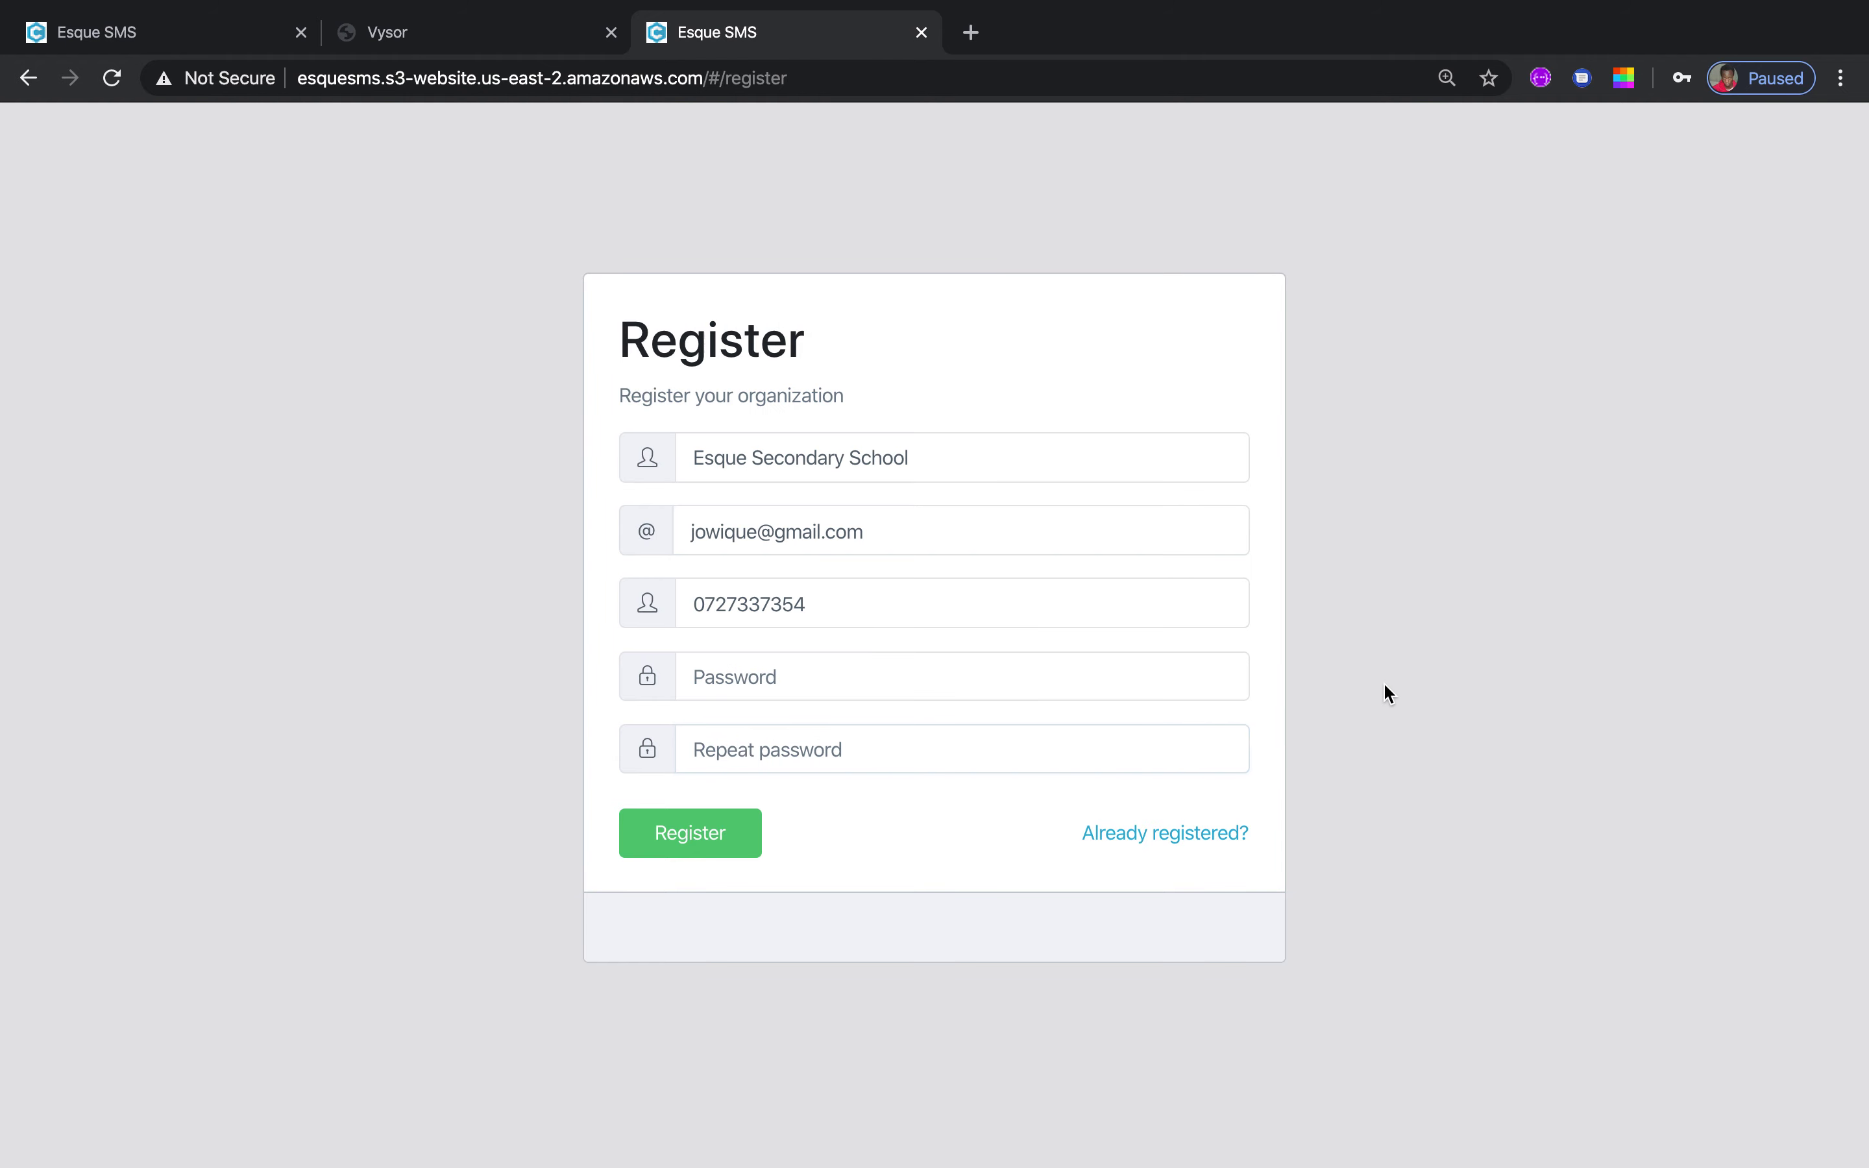
click(822, 679)
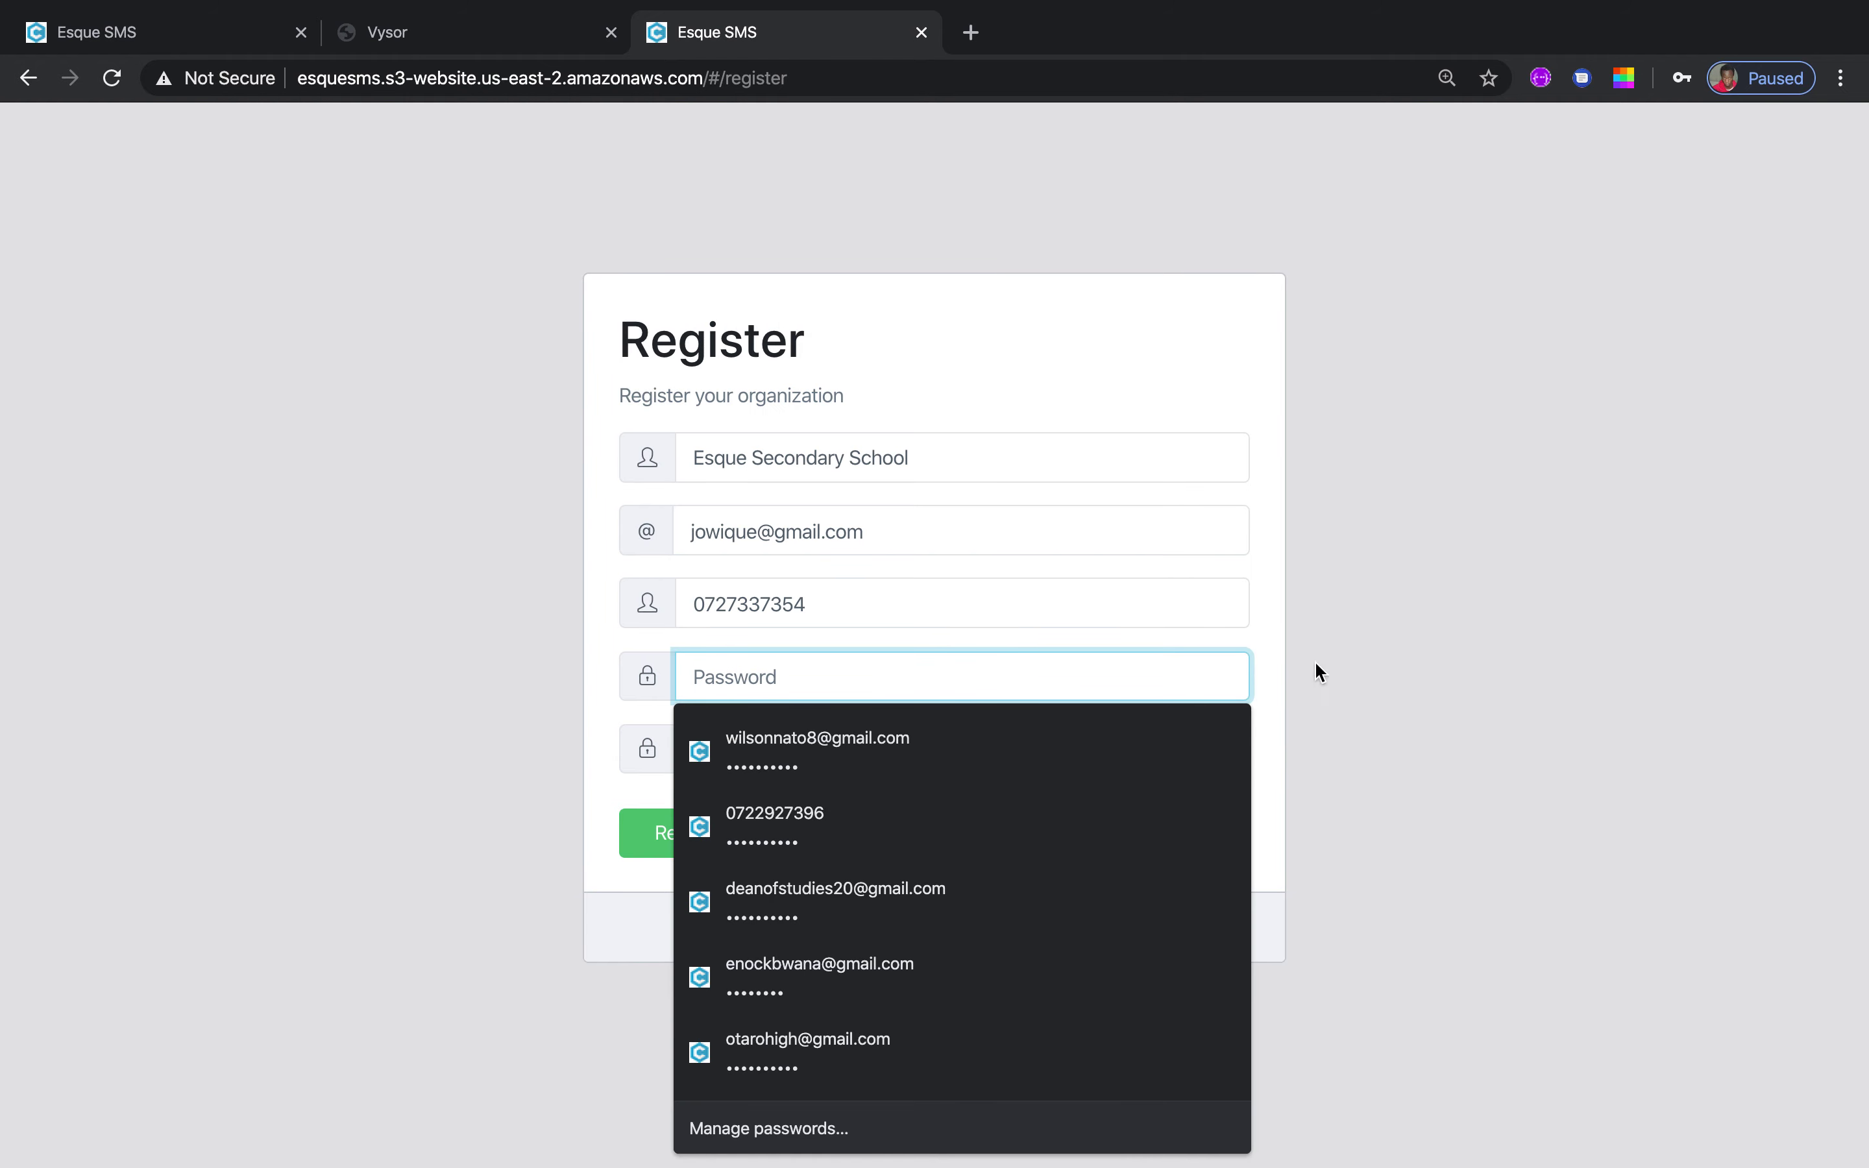
click(1653, 693)
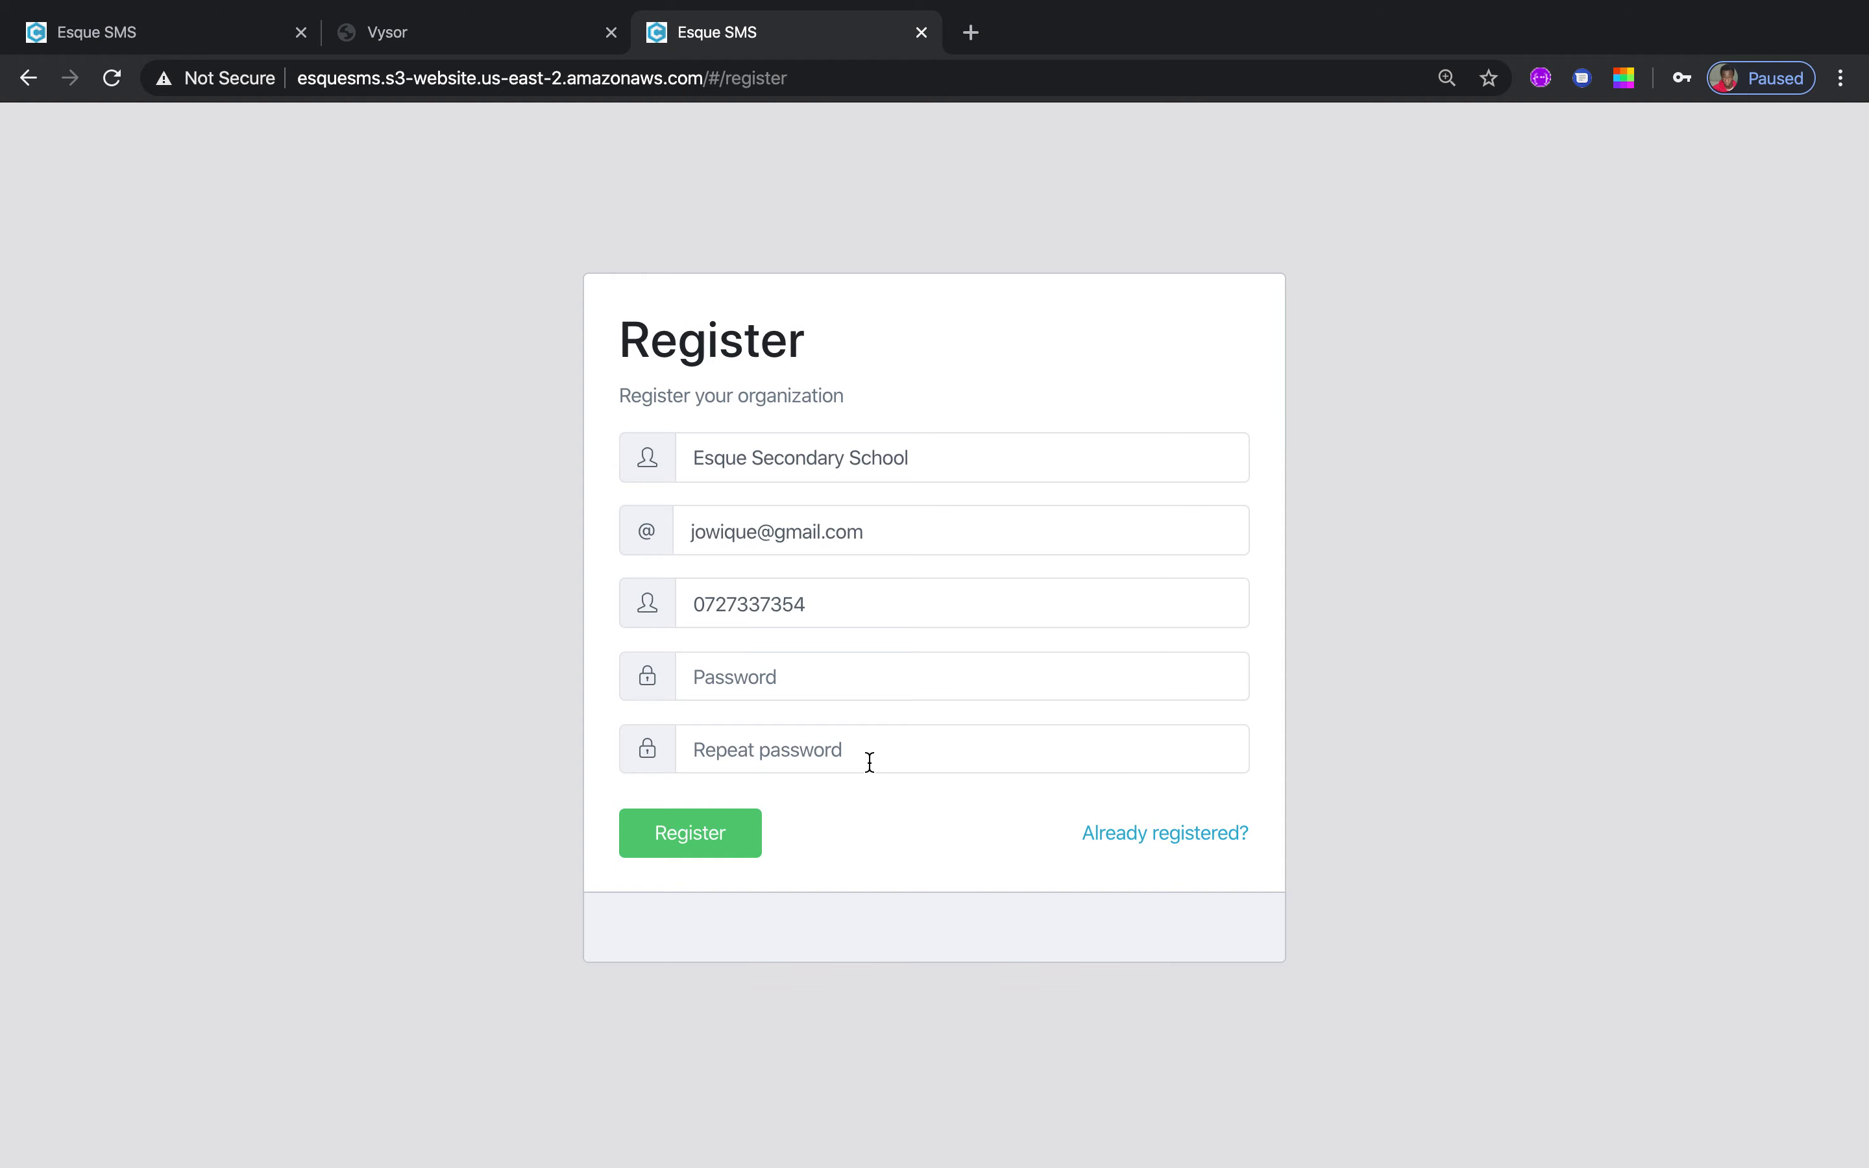
click(870, 762)
click(1511, 814)
Go to the sign-in page for already registered schools and close the extra Esque SMS tab
click(1145, 836)
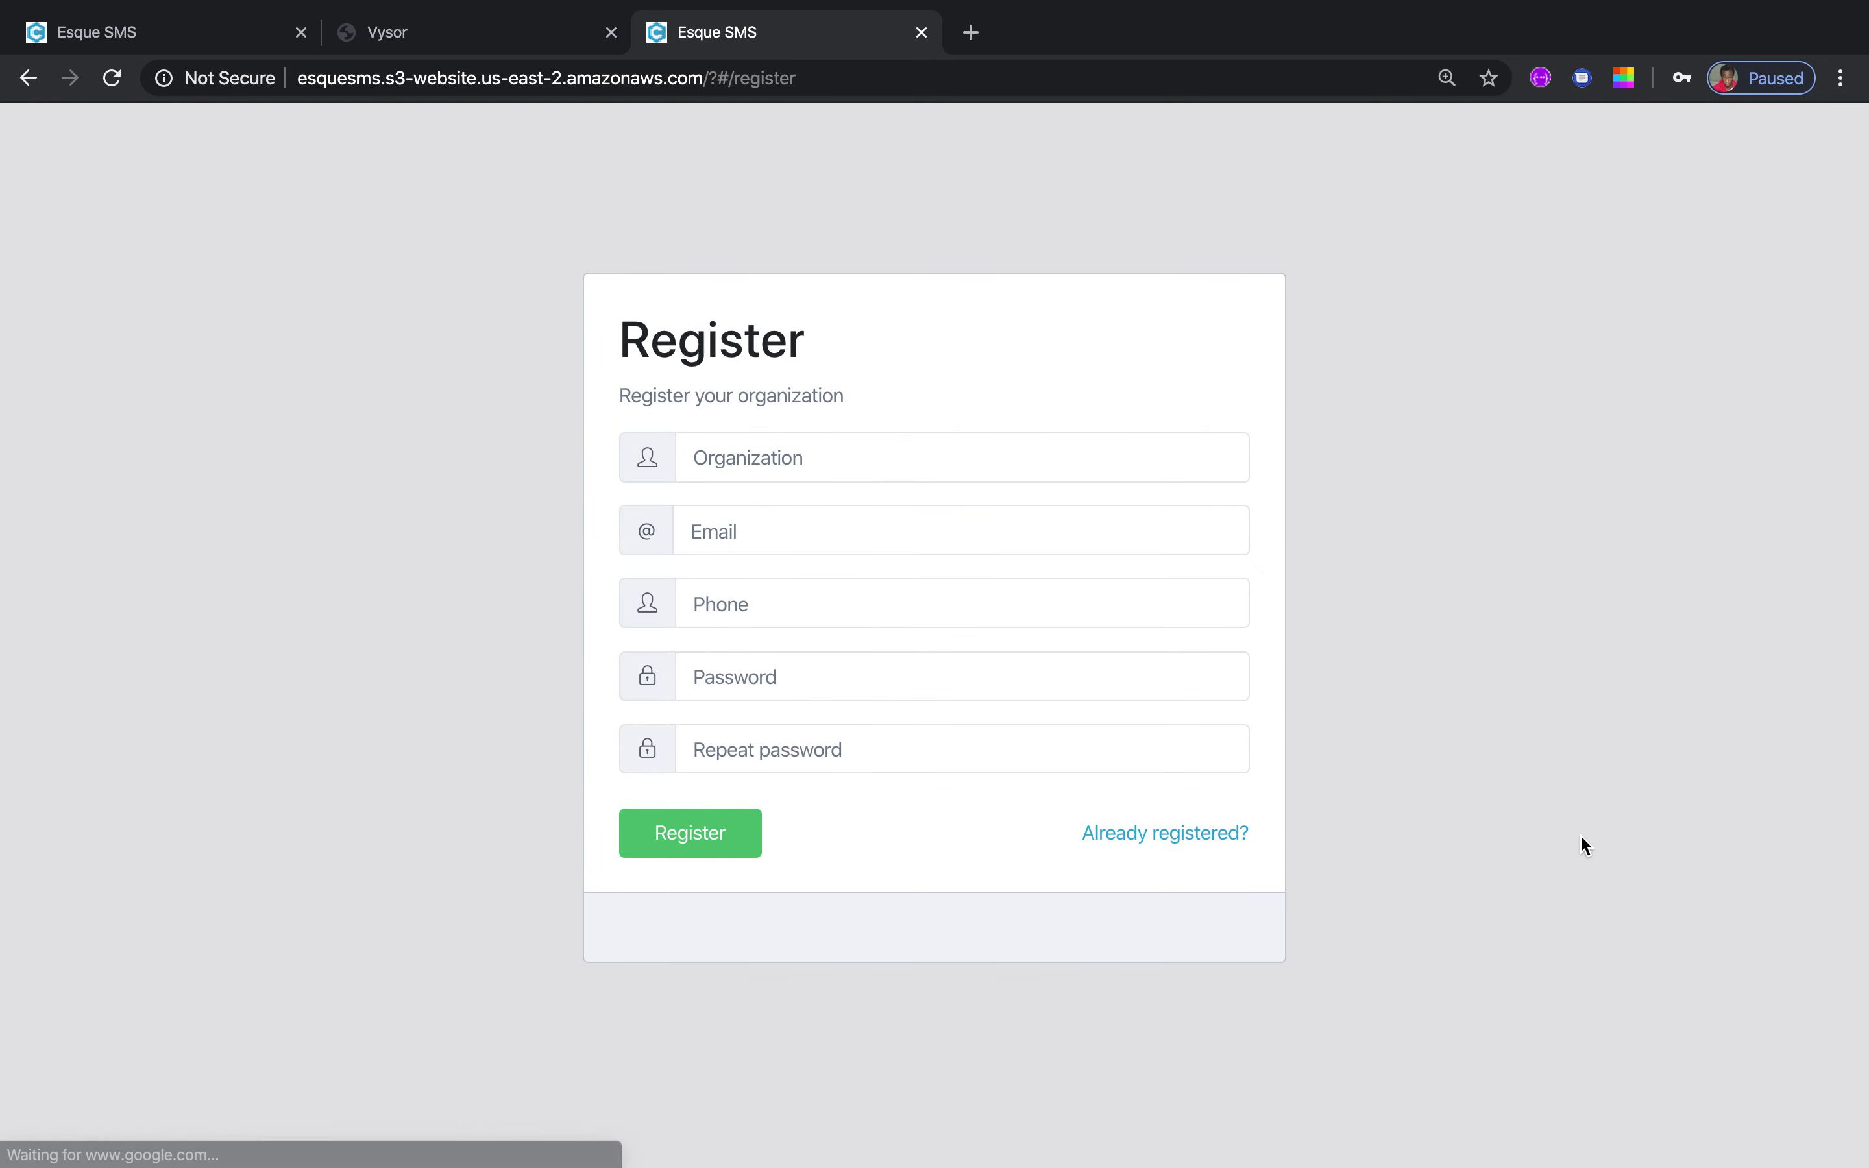
click(196, 24)
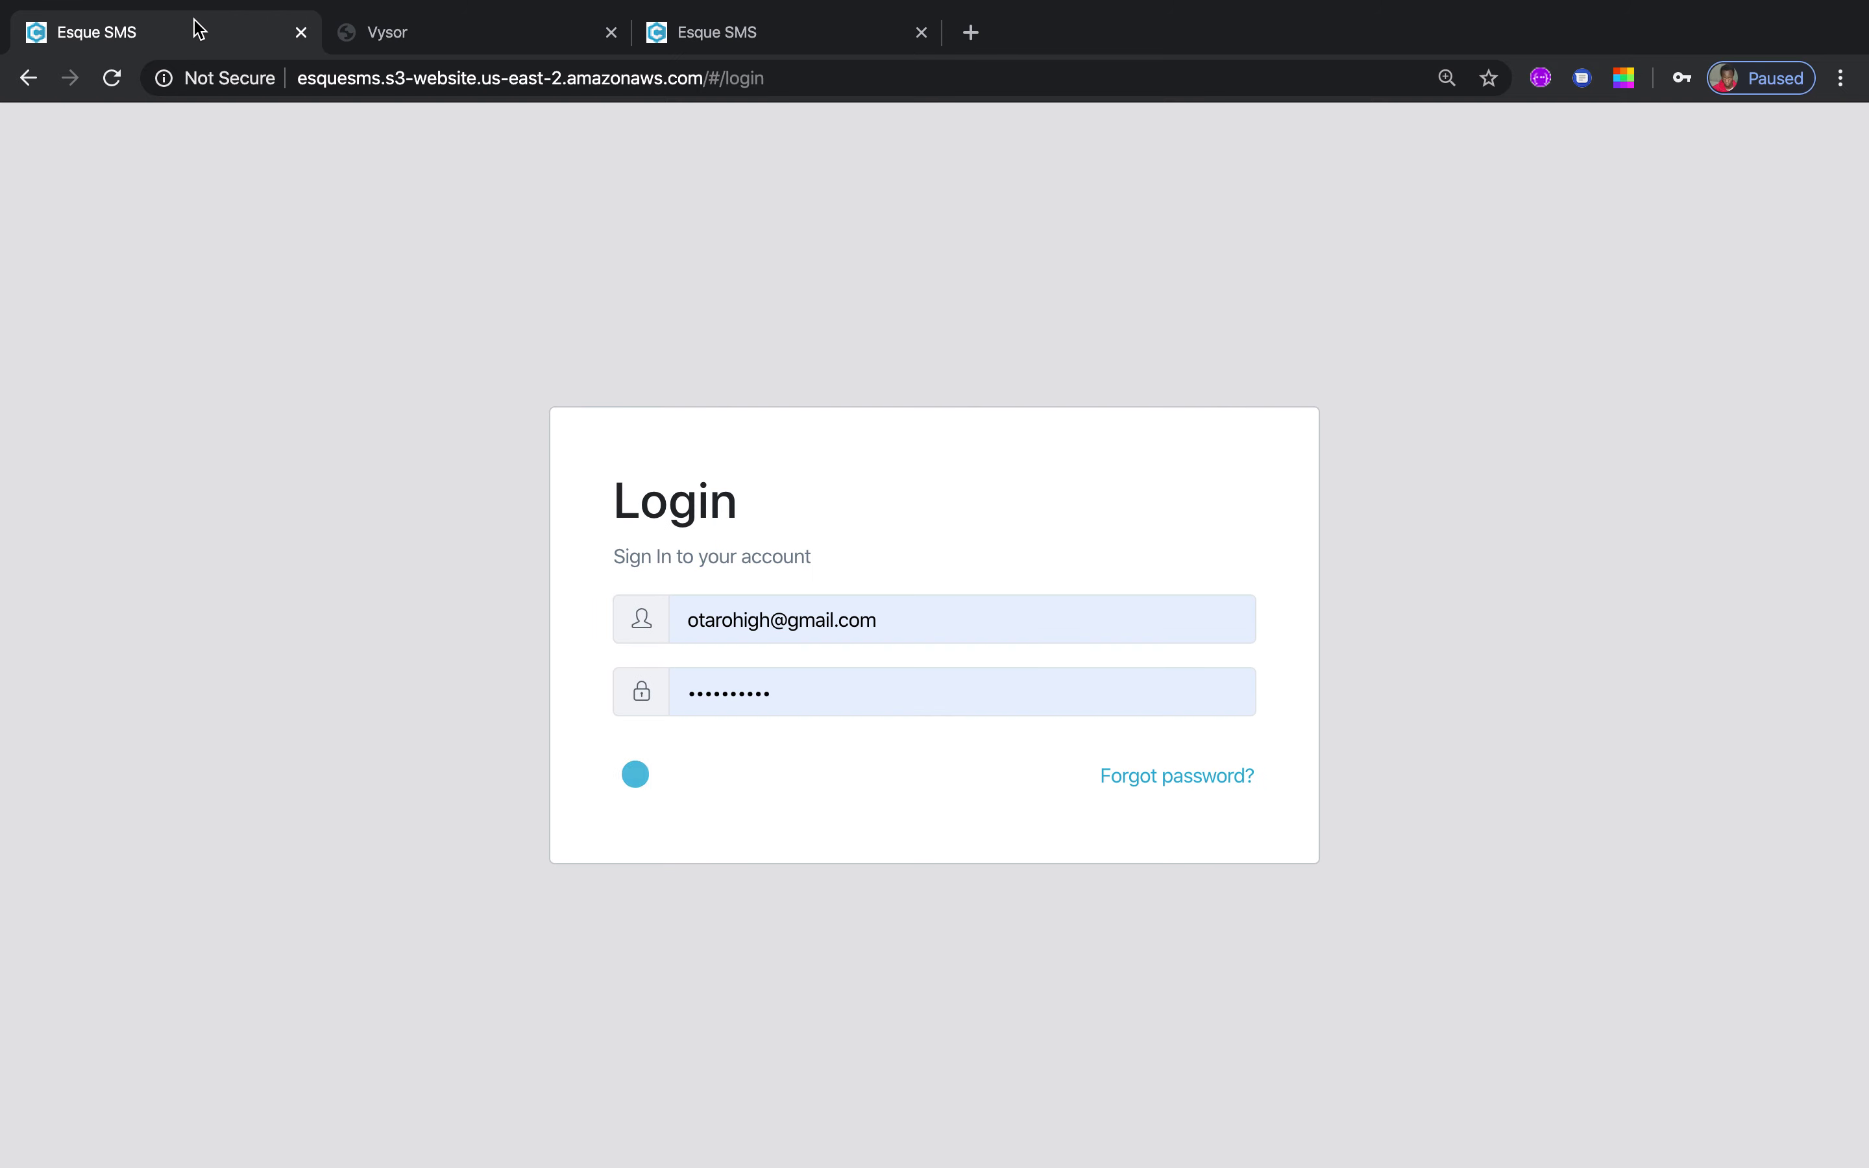
click(302, 32)
Reopen Esque SMS's fee mapping page in a new tab and log out from the account menu
click(666, 34)
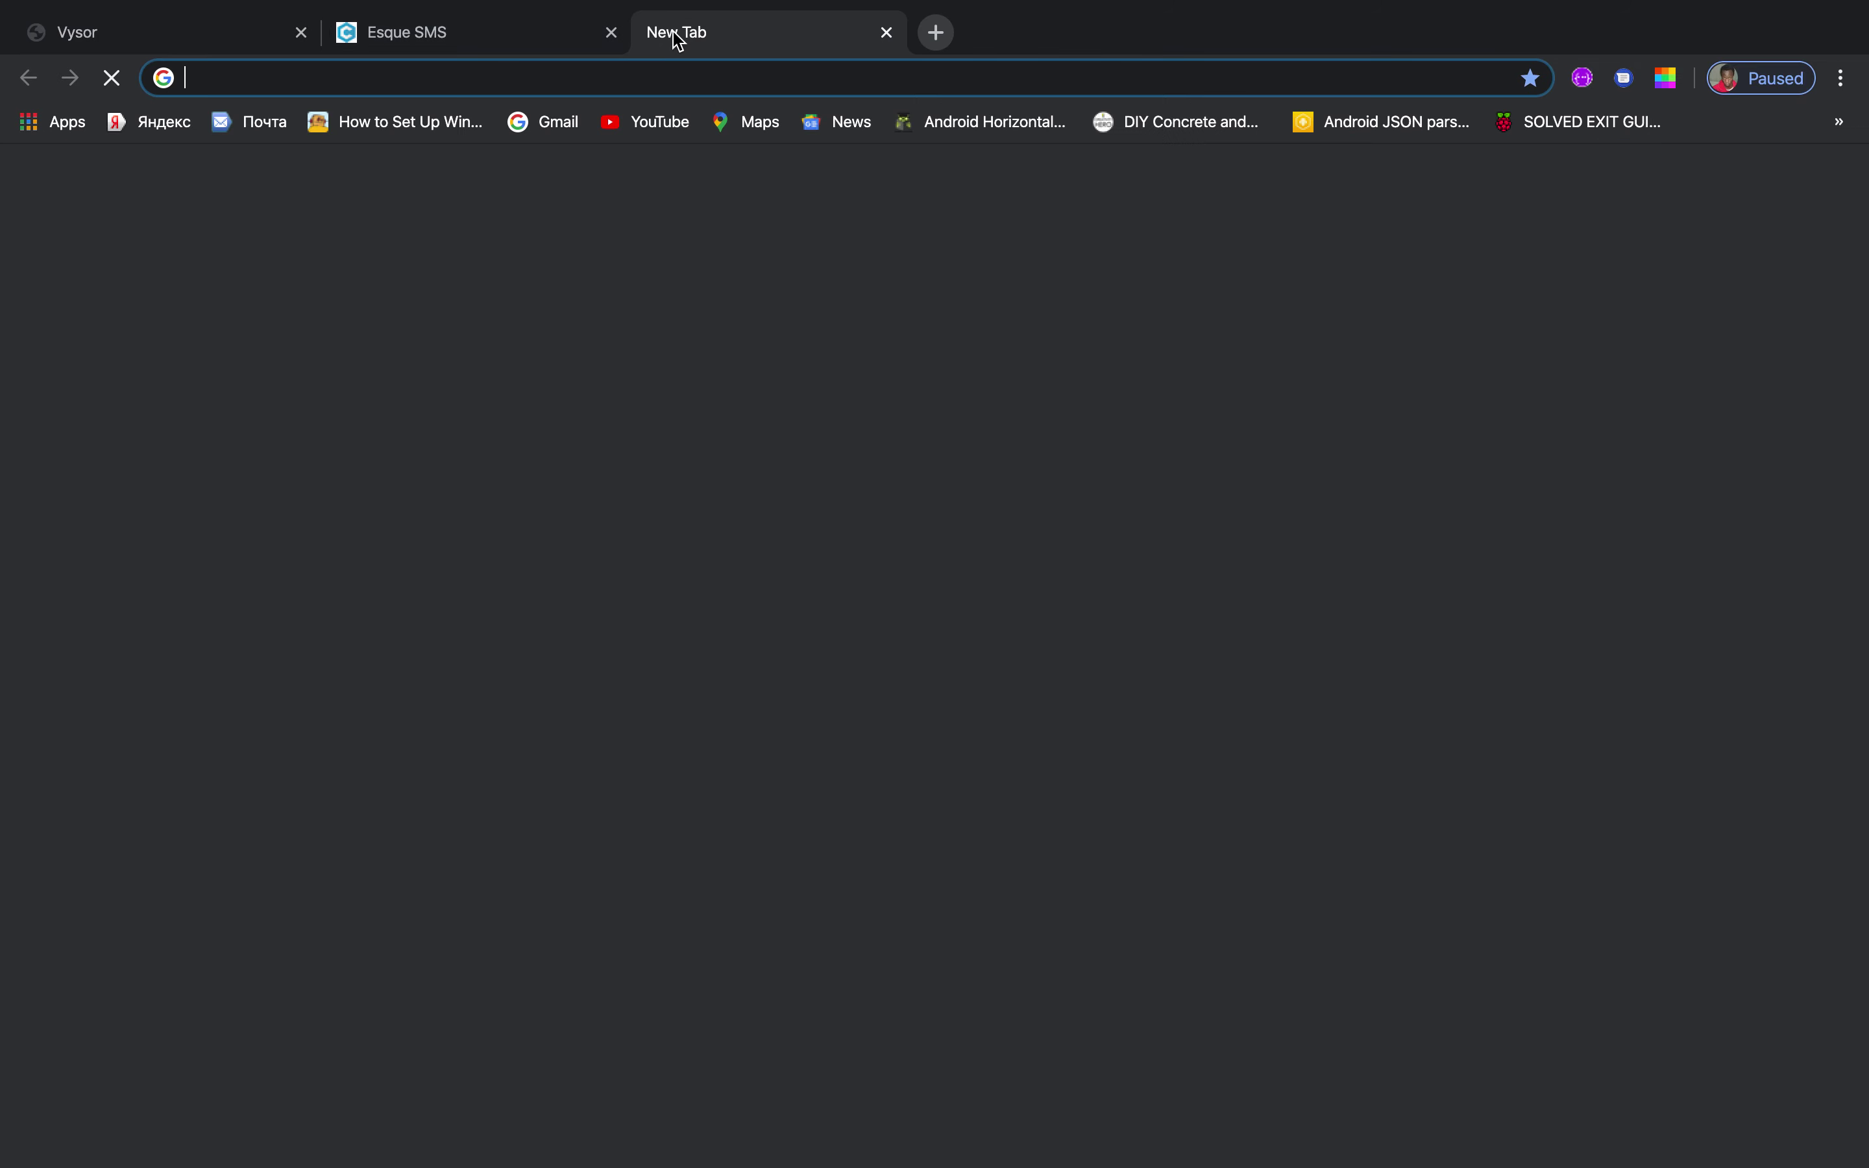
text(sm)
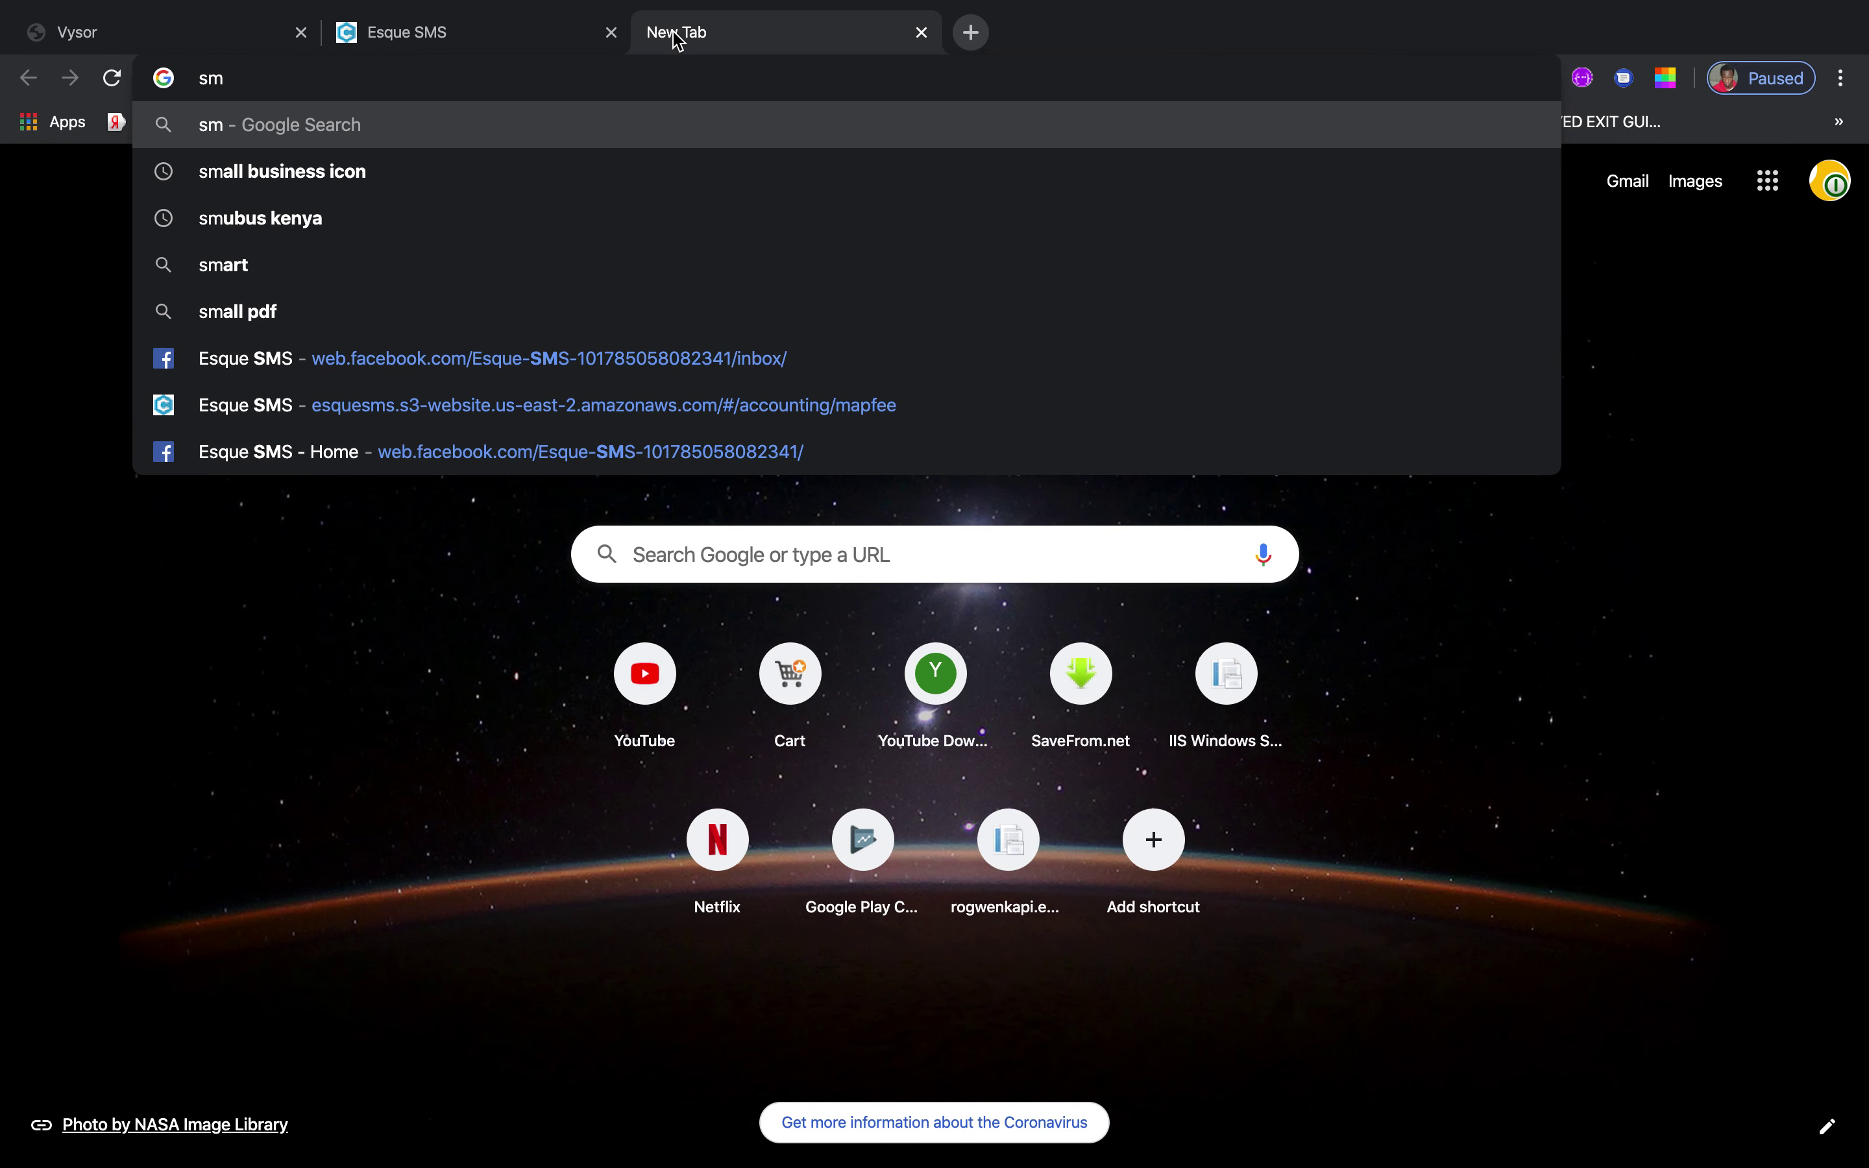
click(203, 405)
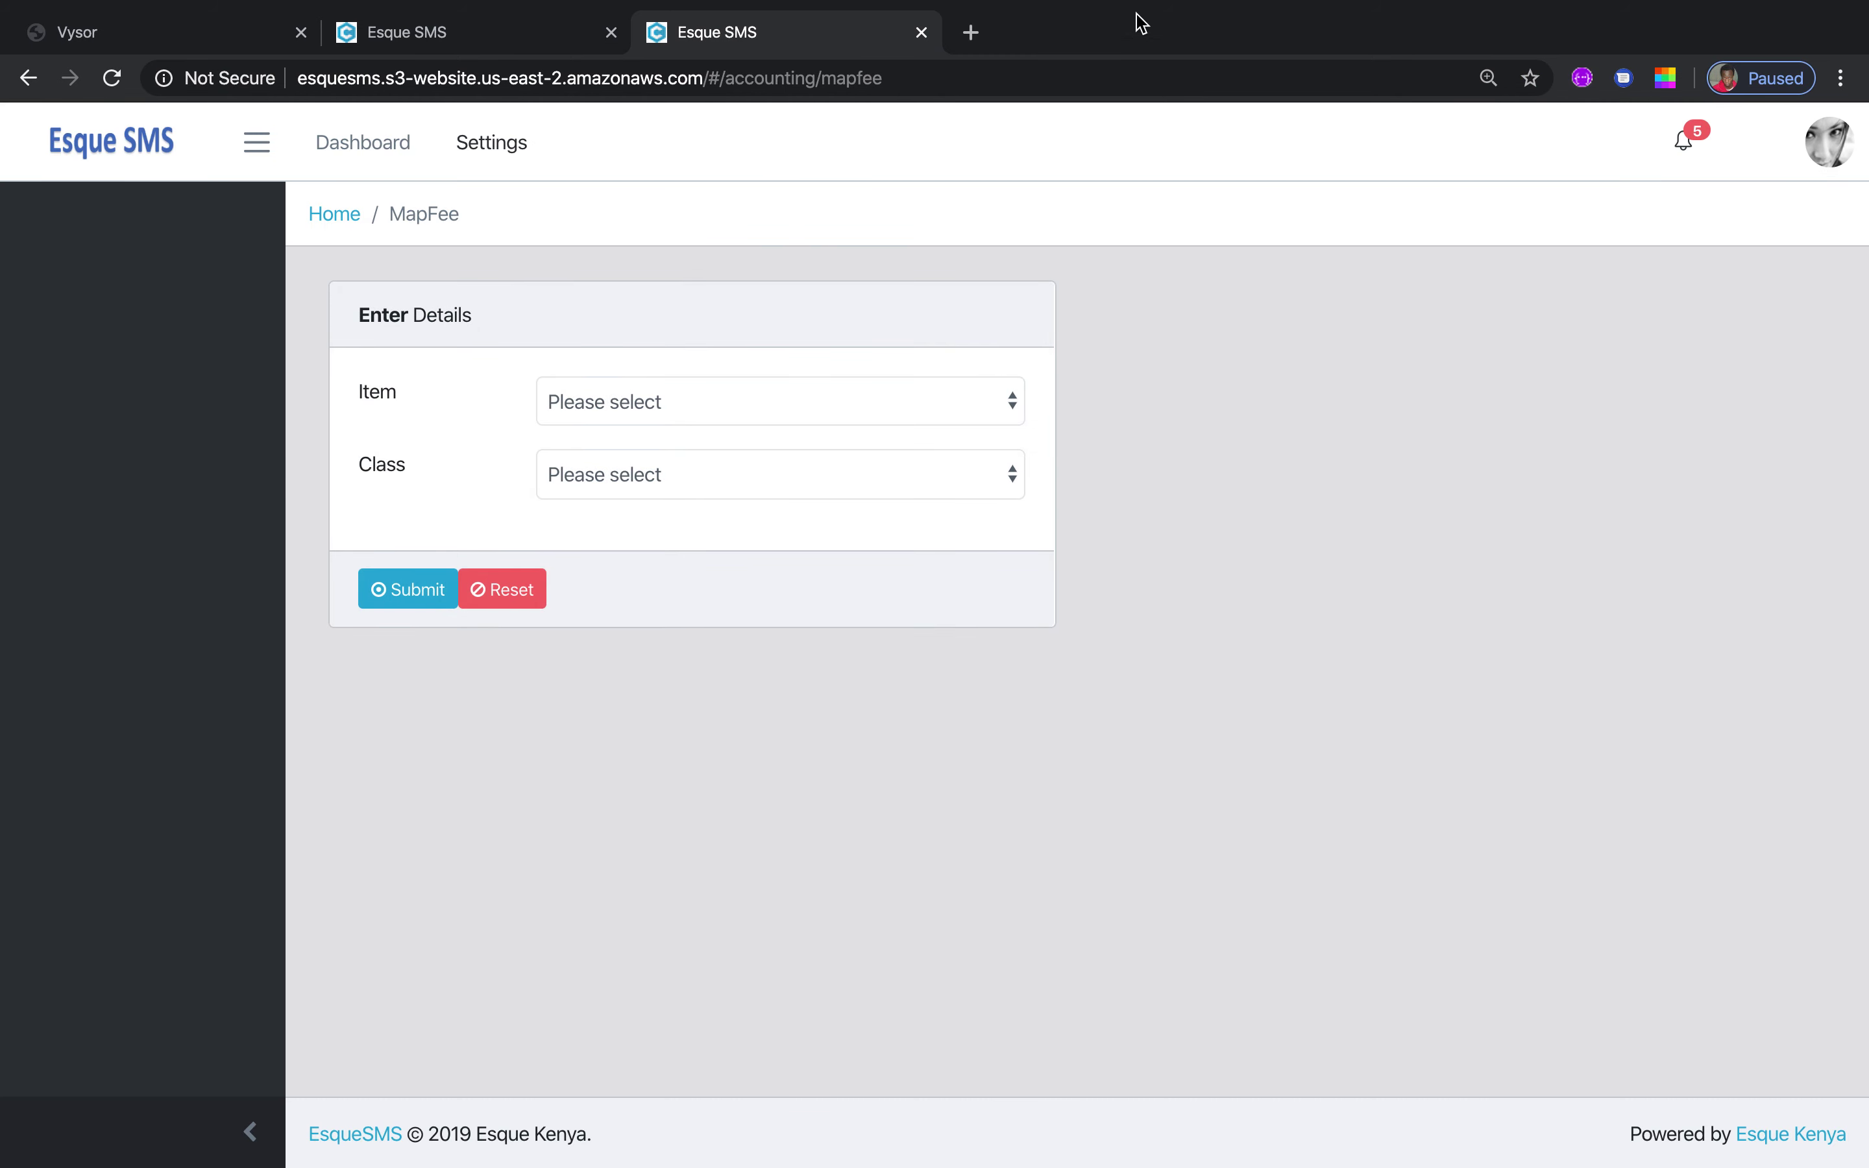
click(1823, 139)
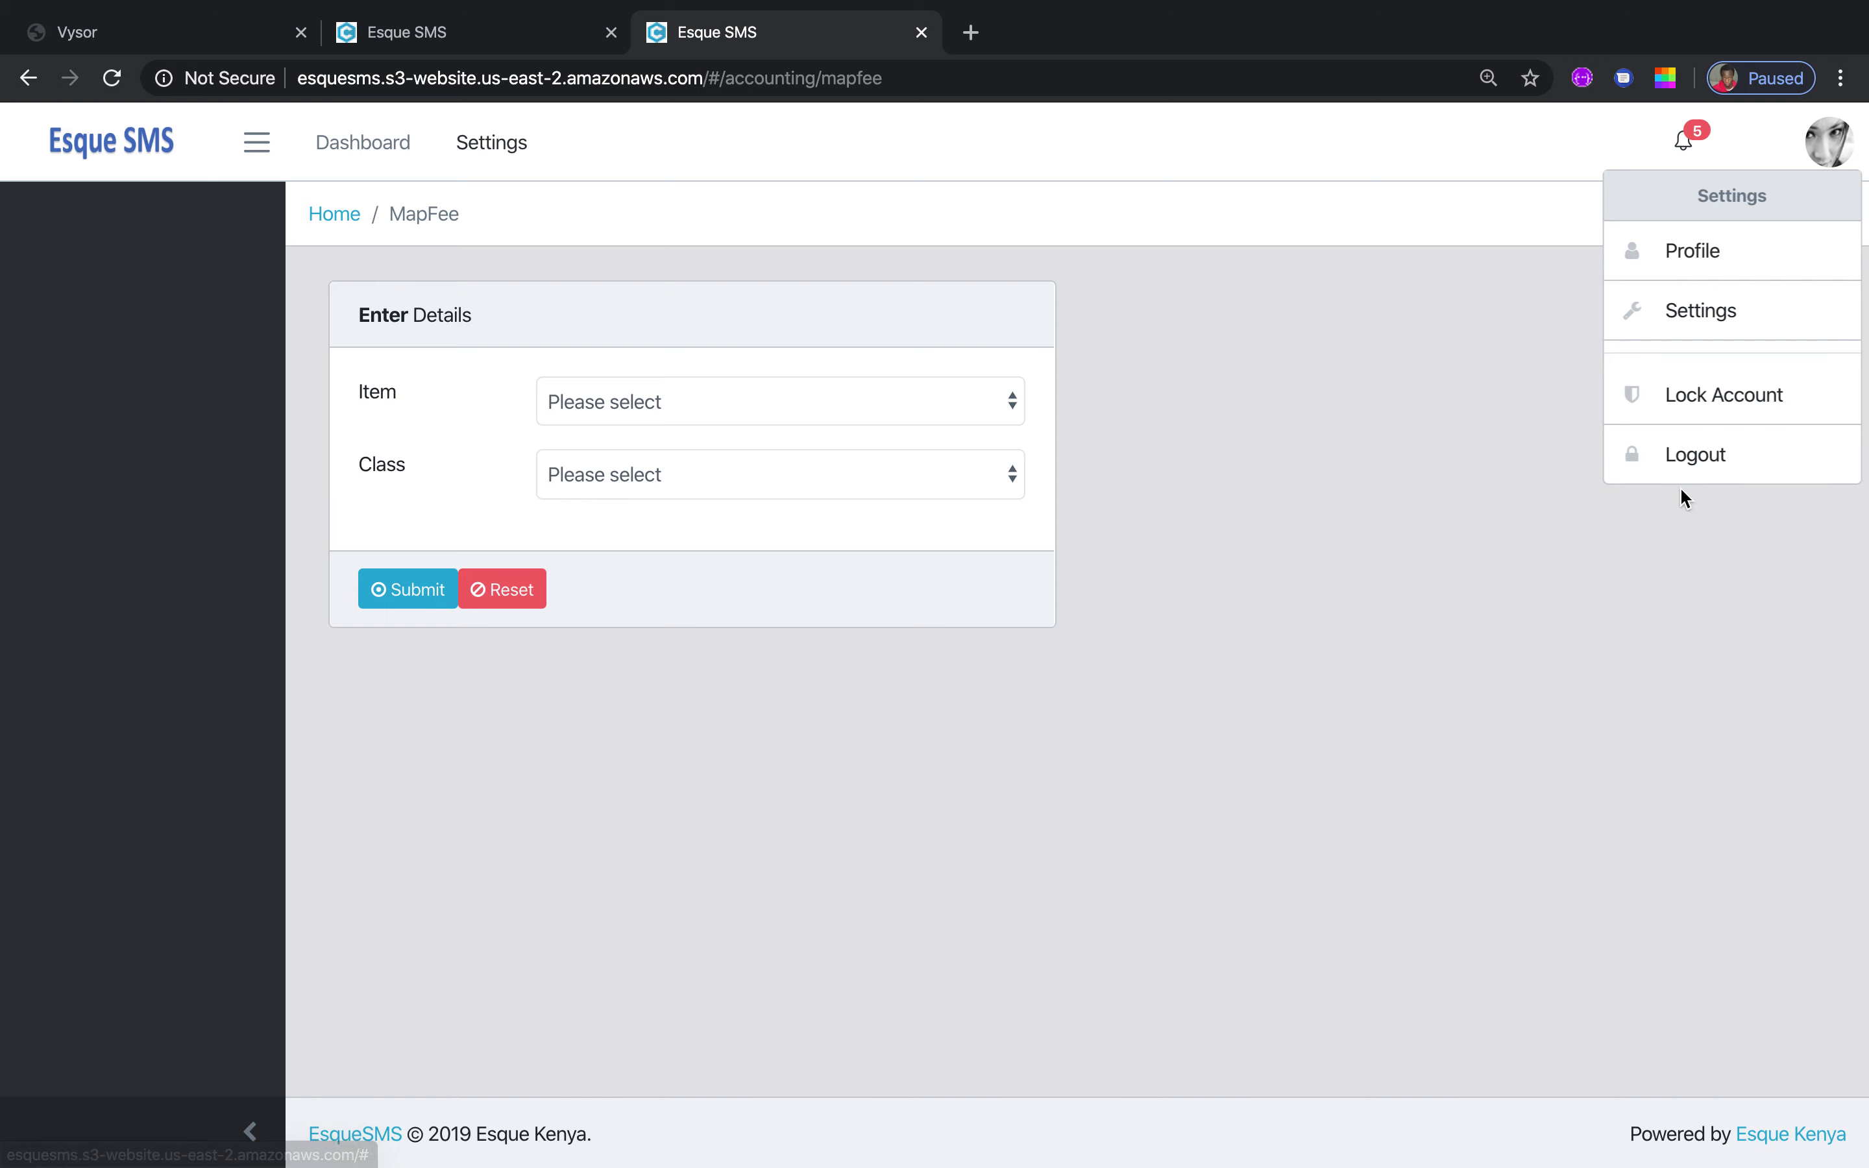
click(1699, 457)
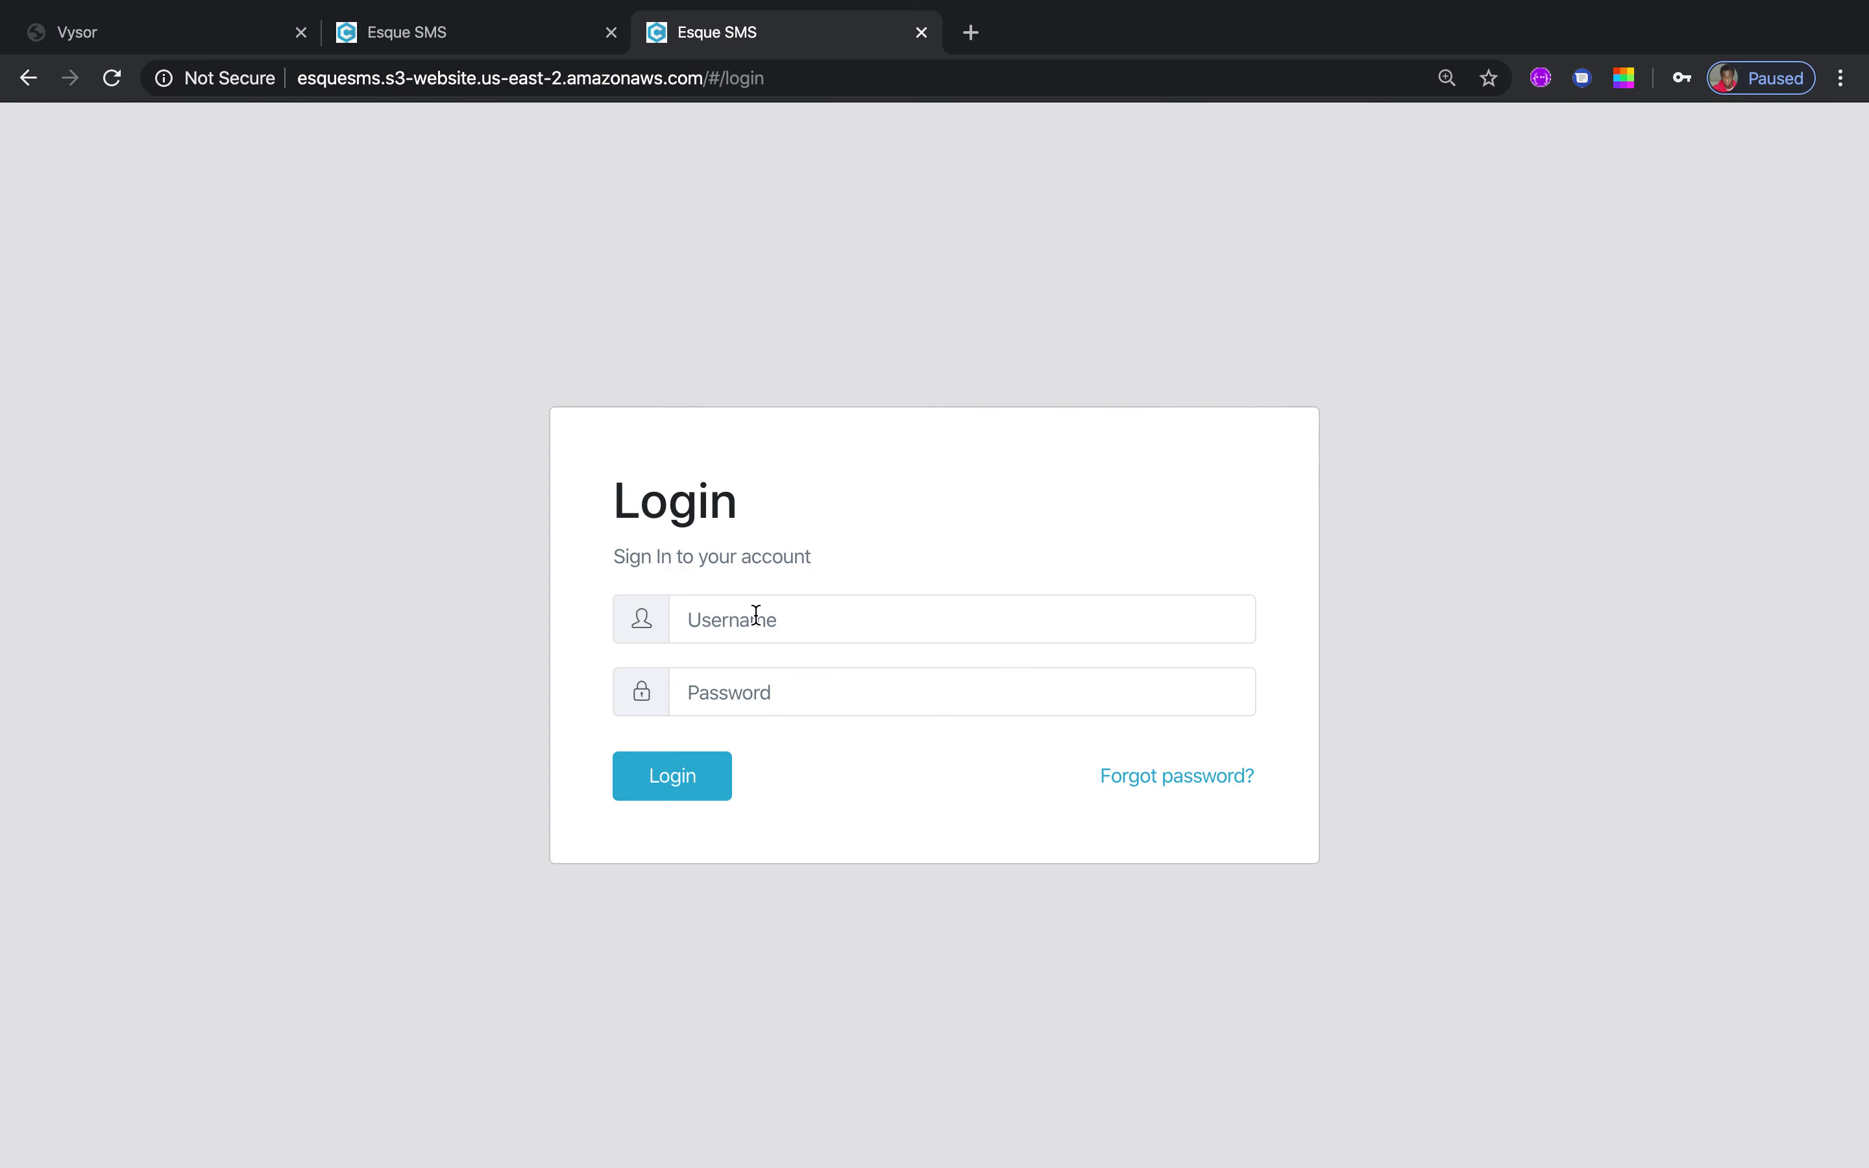
Sign in with a saved school login and reload the dashboard
click(754, 618)
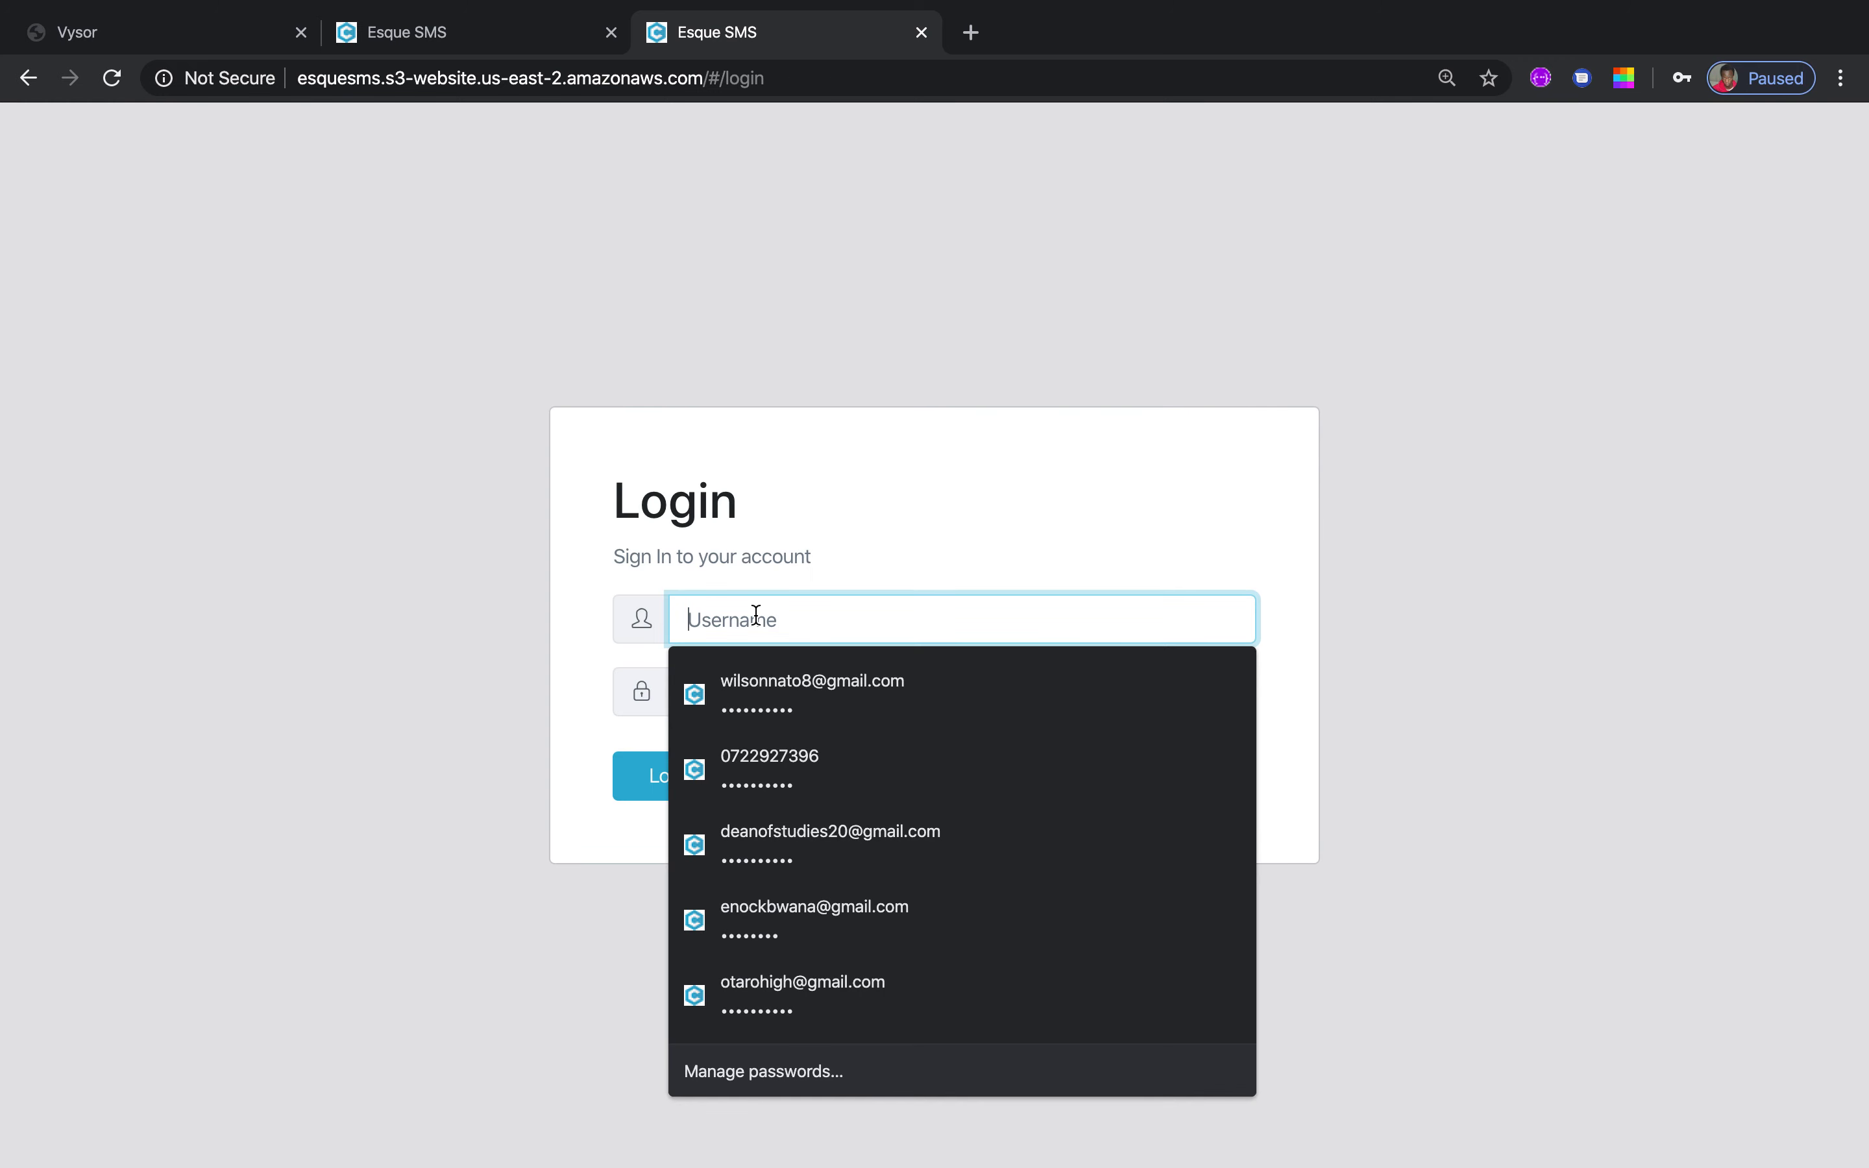
click(807, 1000)
click(648, 772)
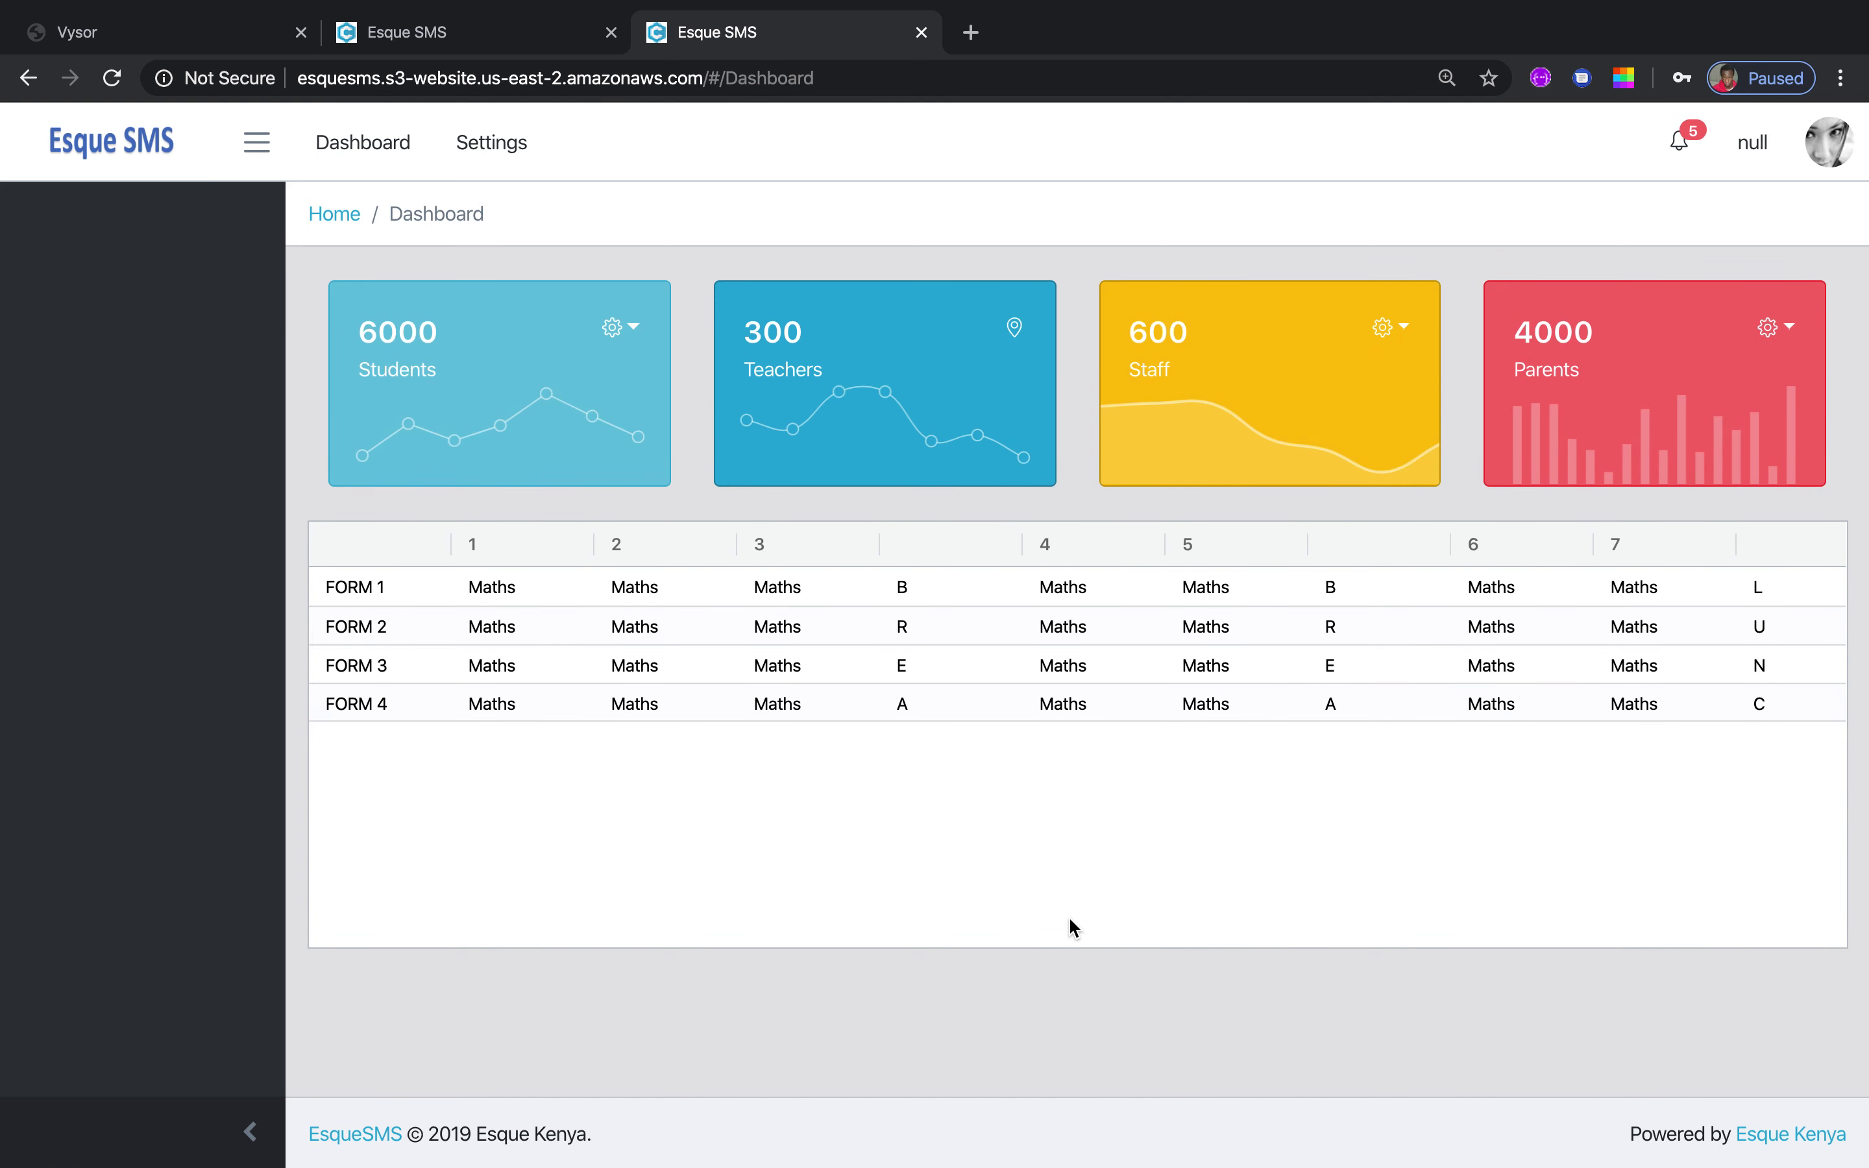
click(111, 78)
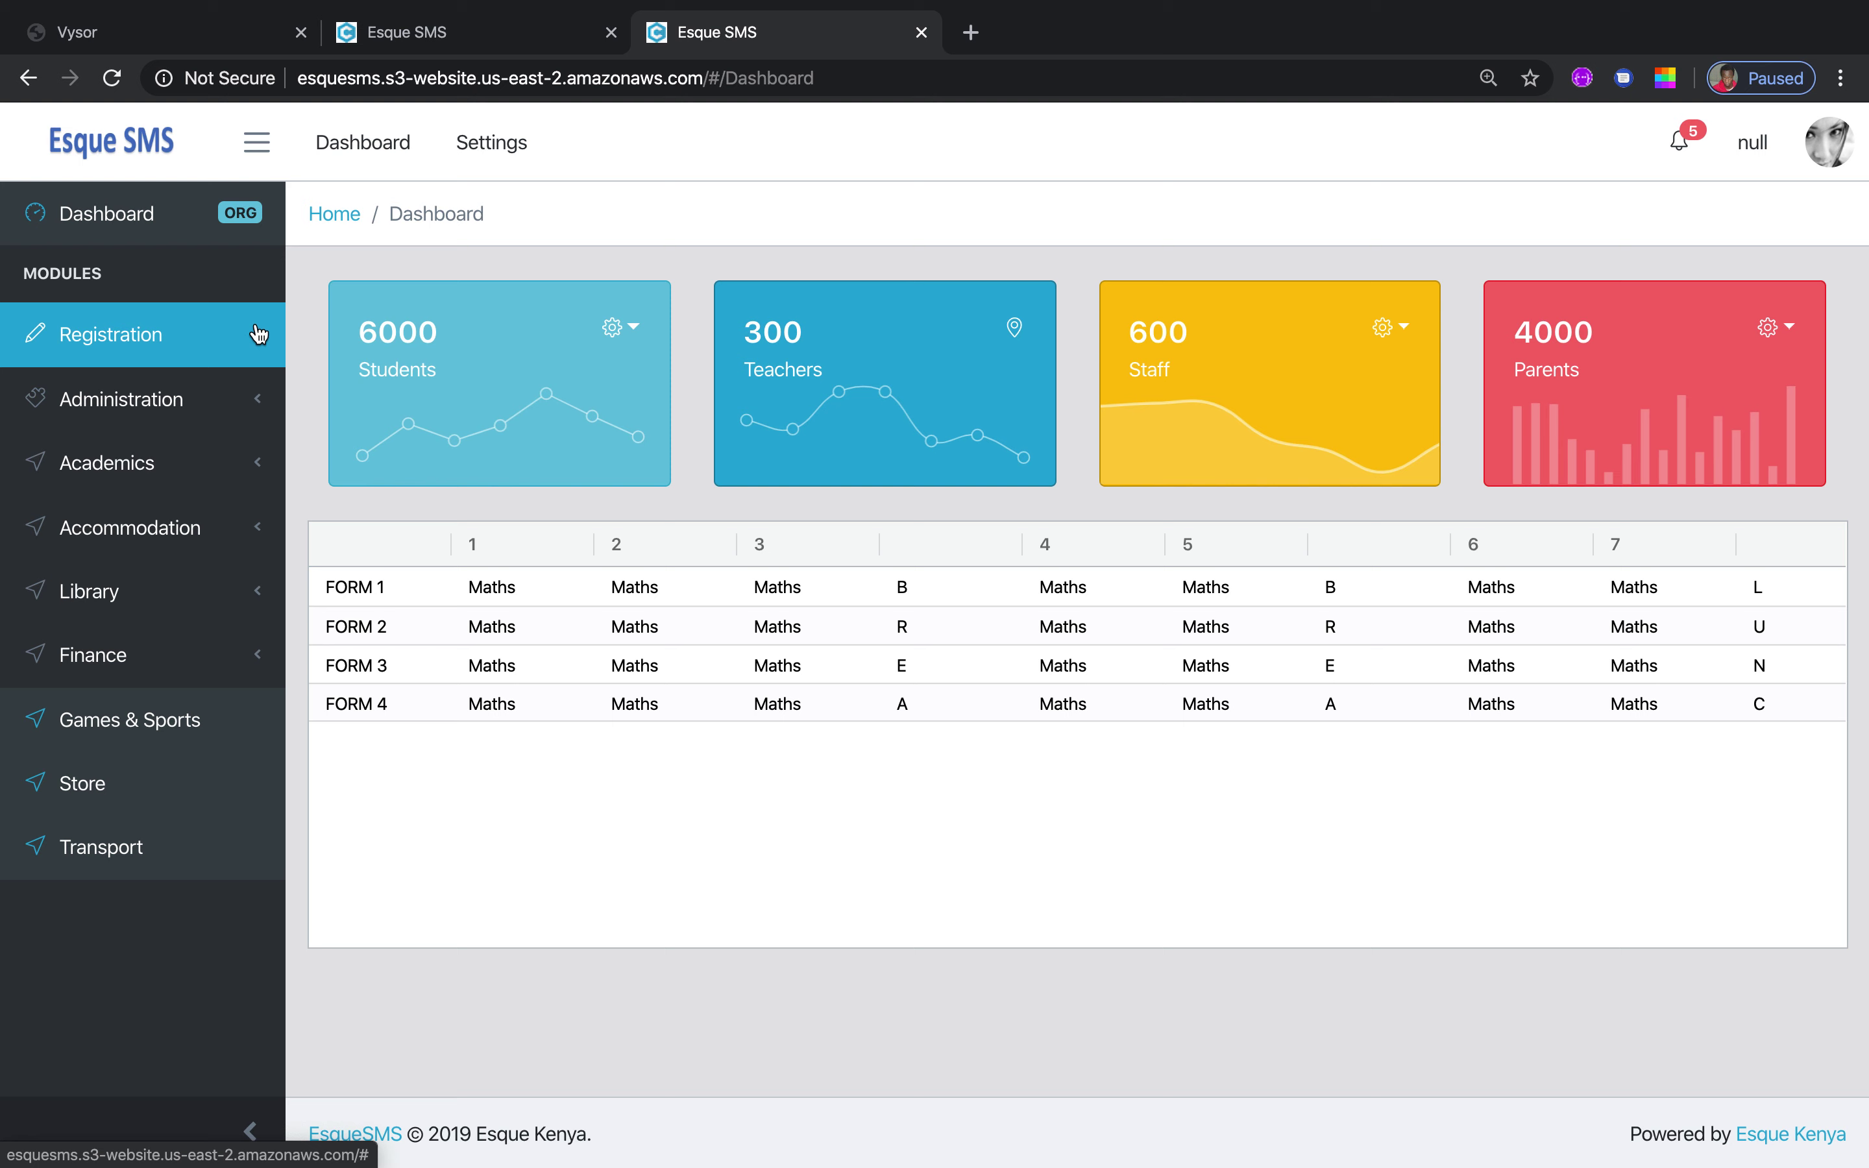
Open Registration > Parent and look over the Name, ID NO, Email and Phone 1 fields
click(258, 333)
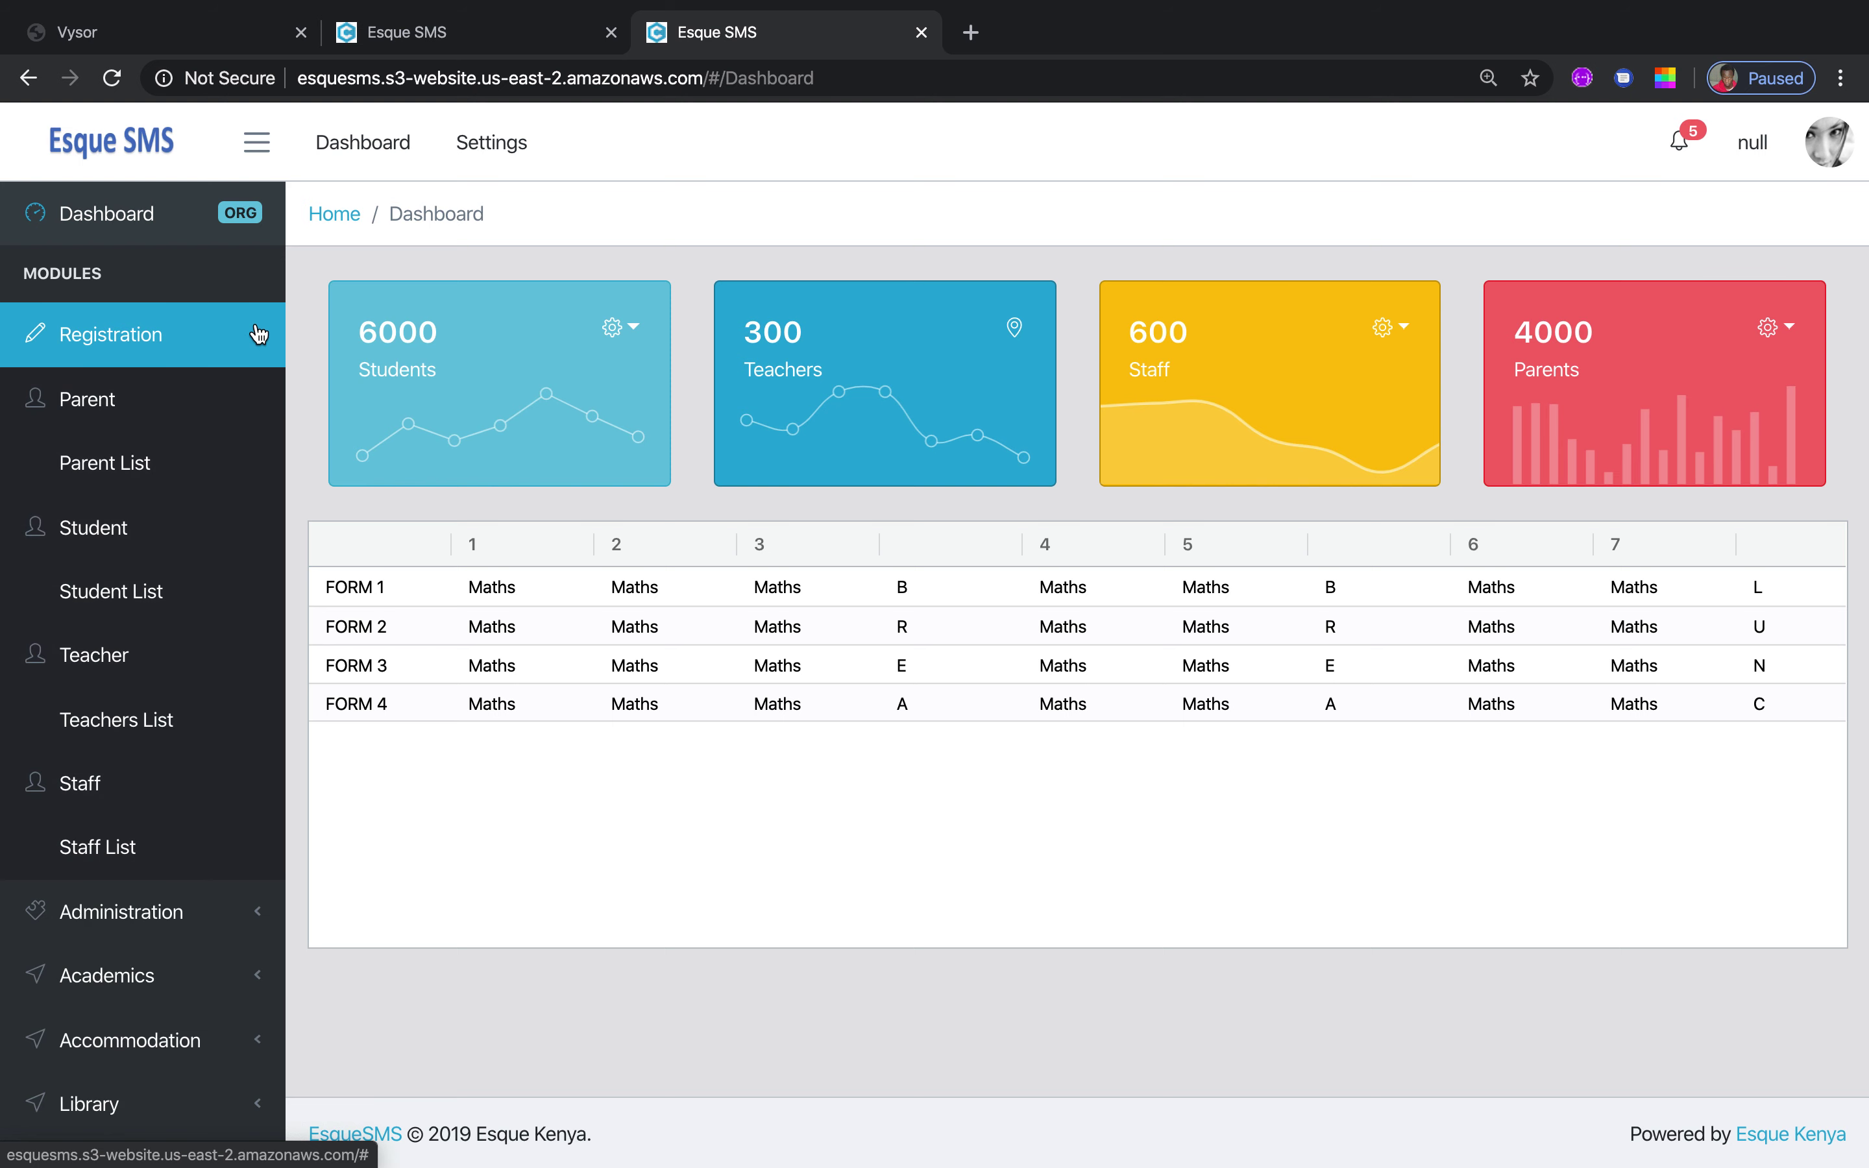
click(97, 406)
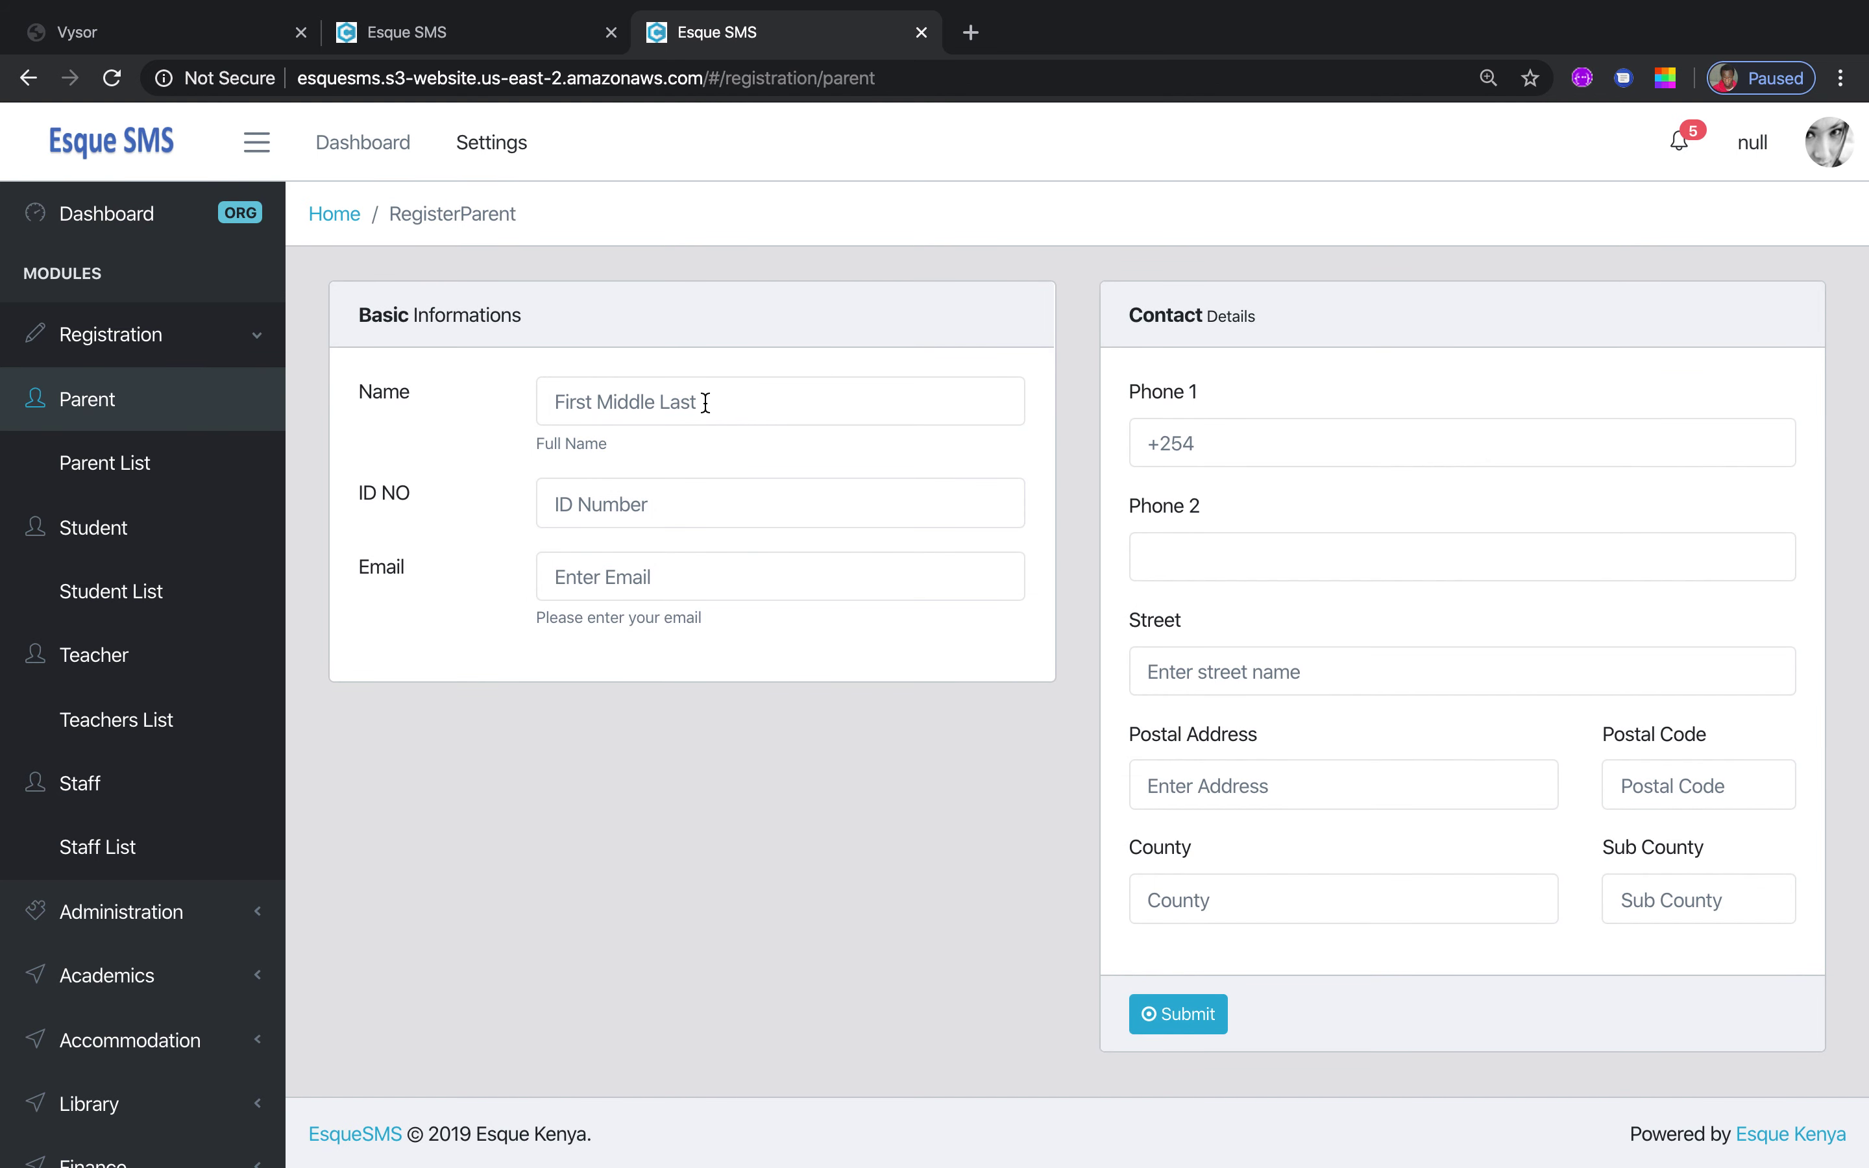
click(694, 402)
click(651, 512)
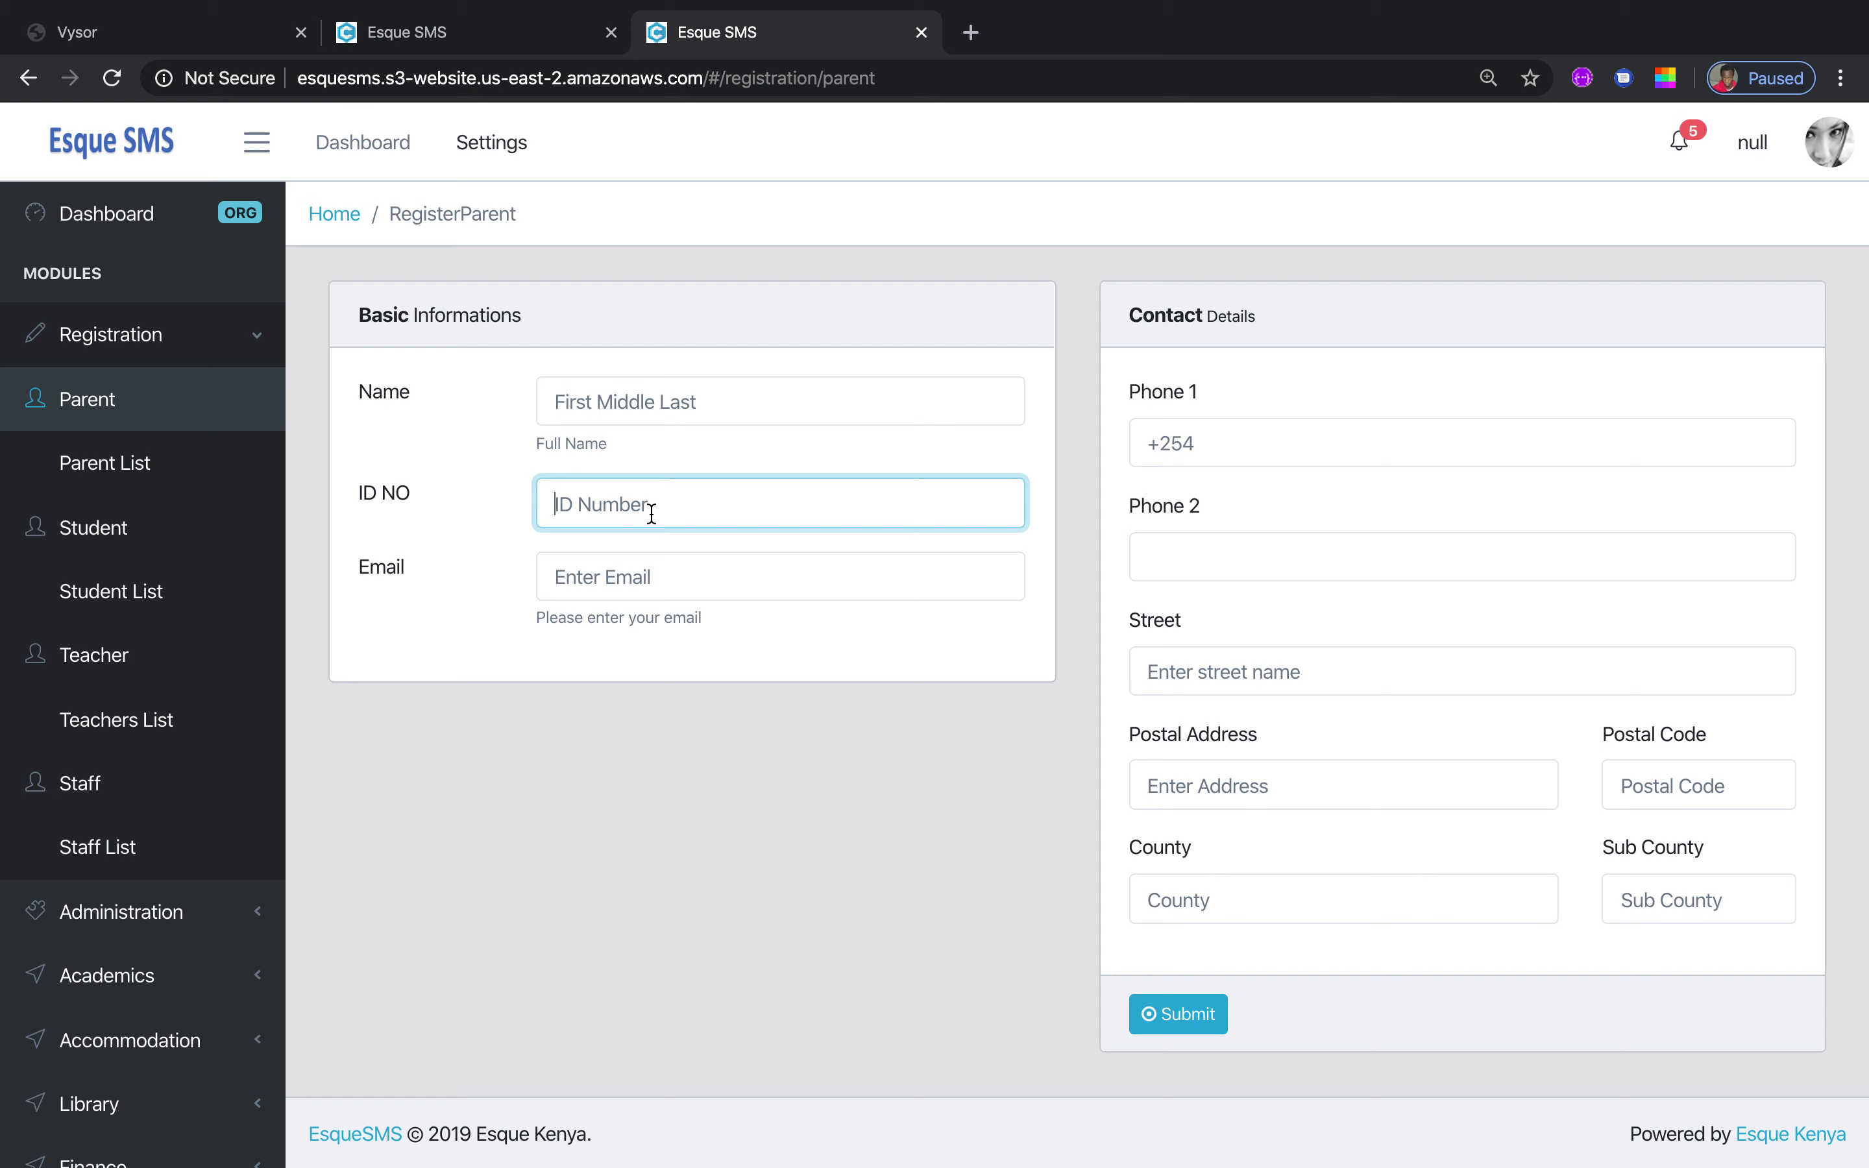
click(636, 585)
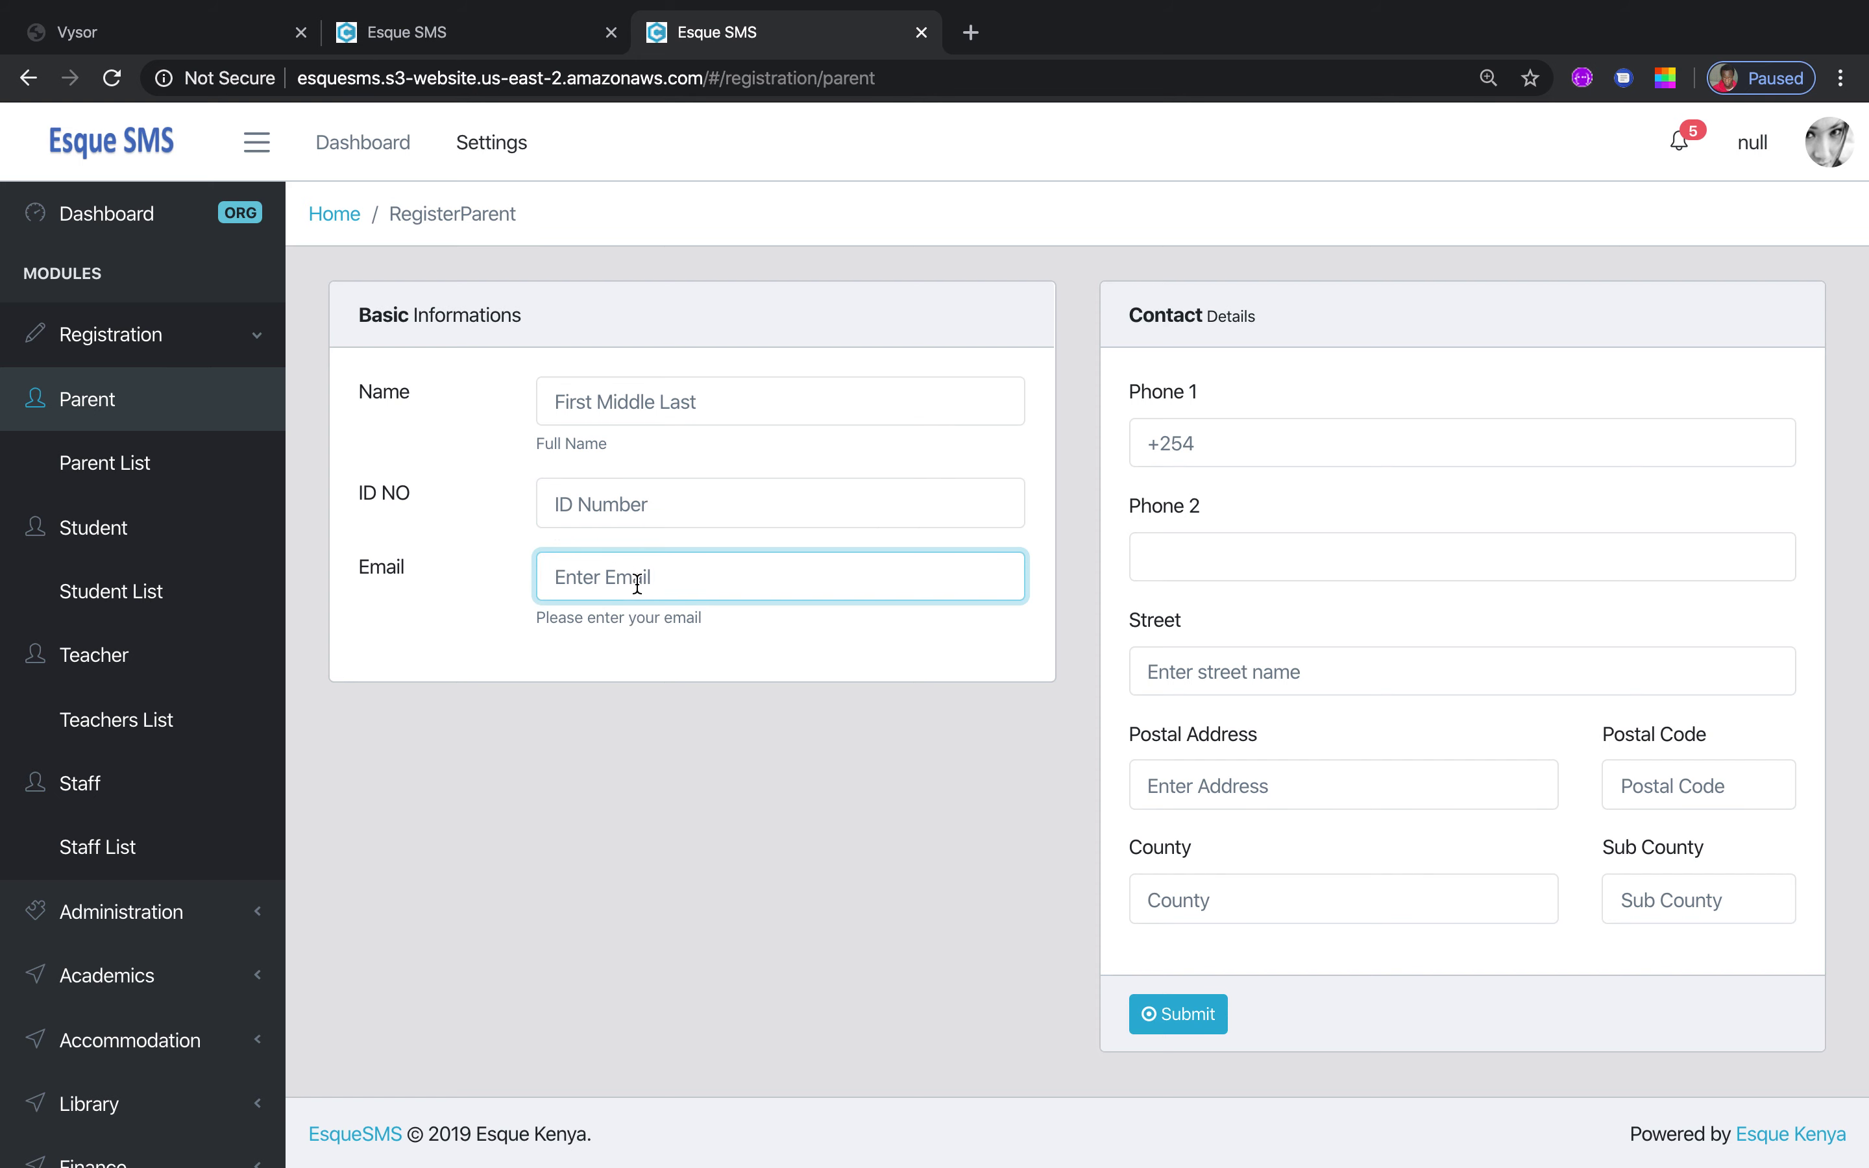
click(1246, 433)
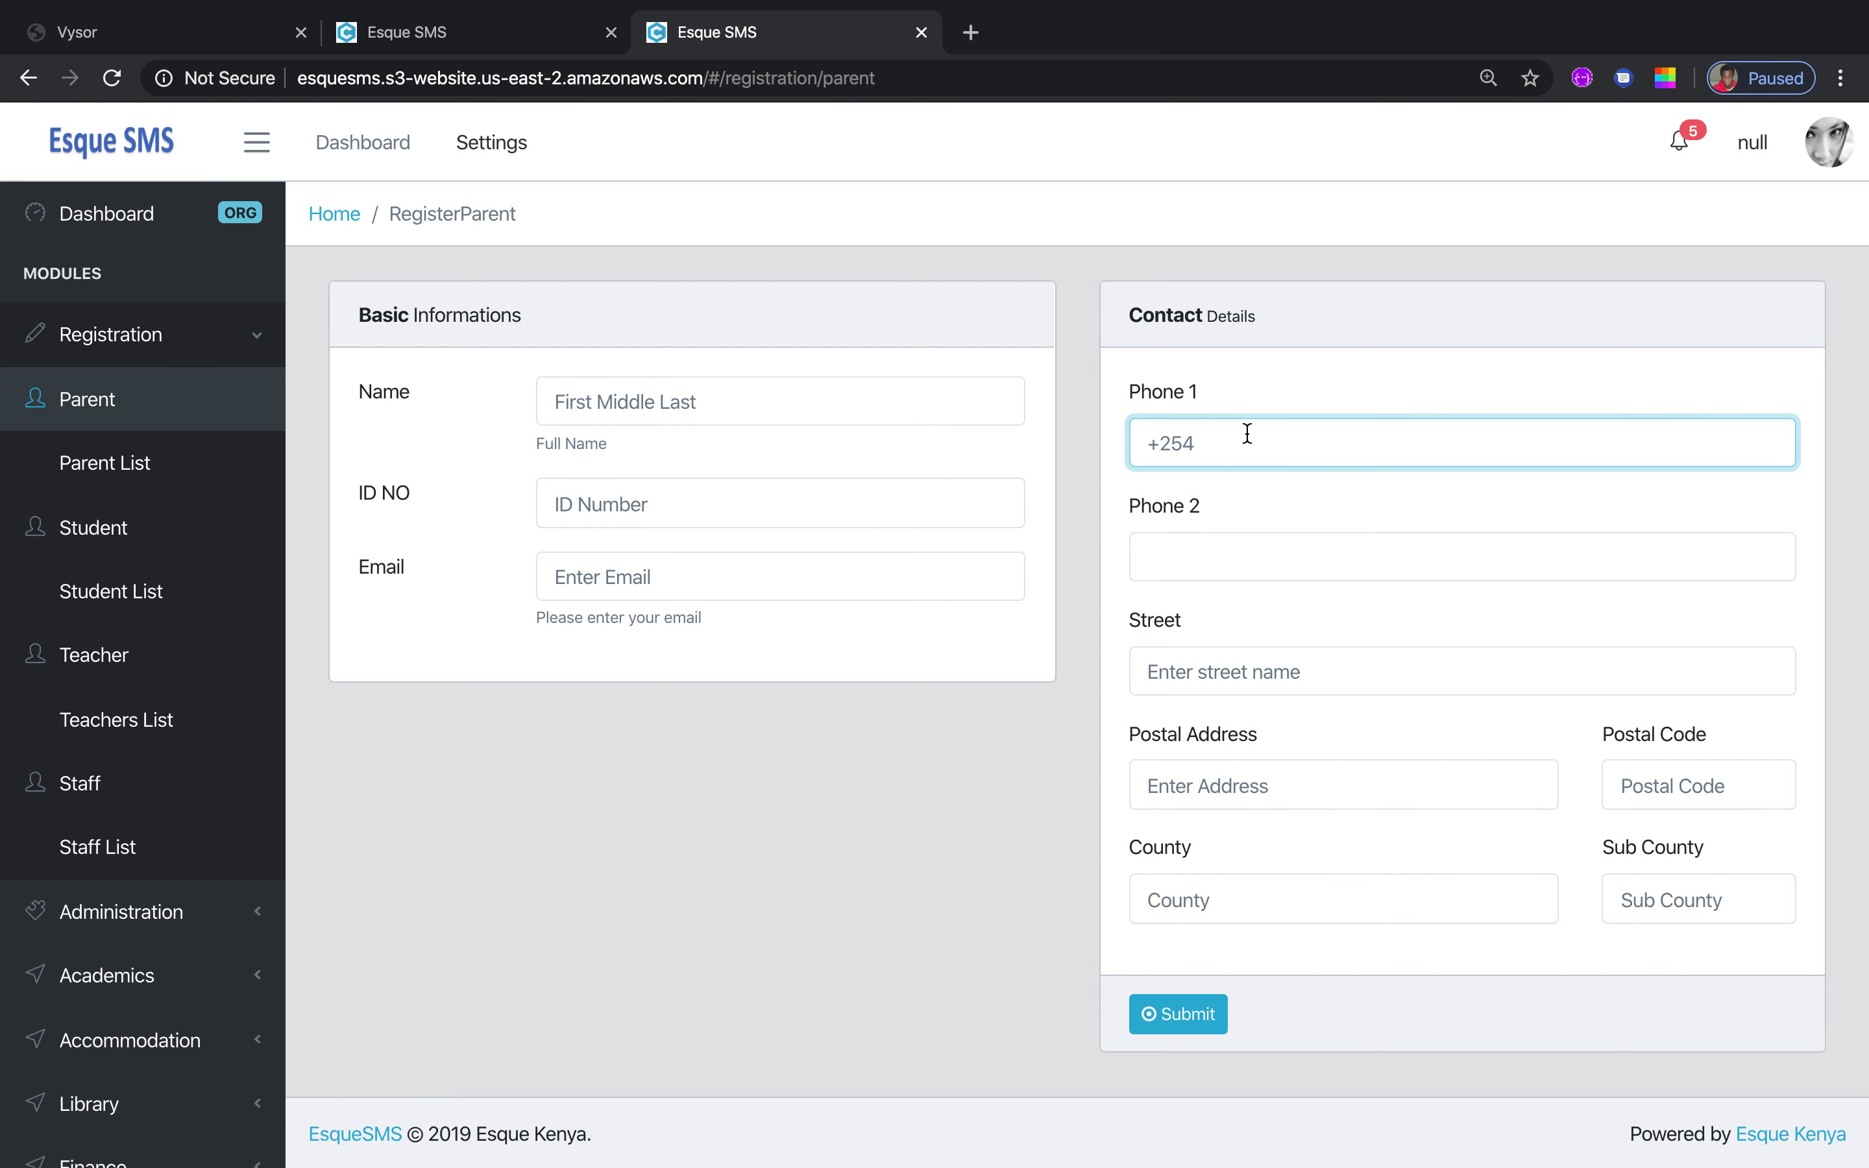
click(719, 401)
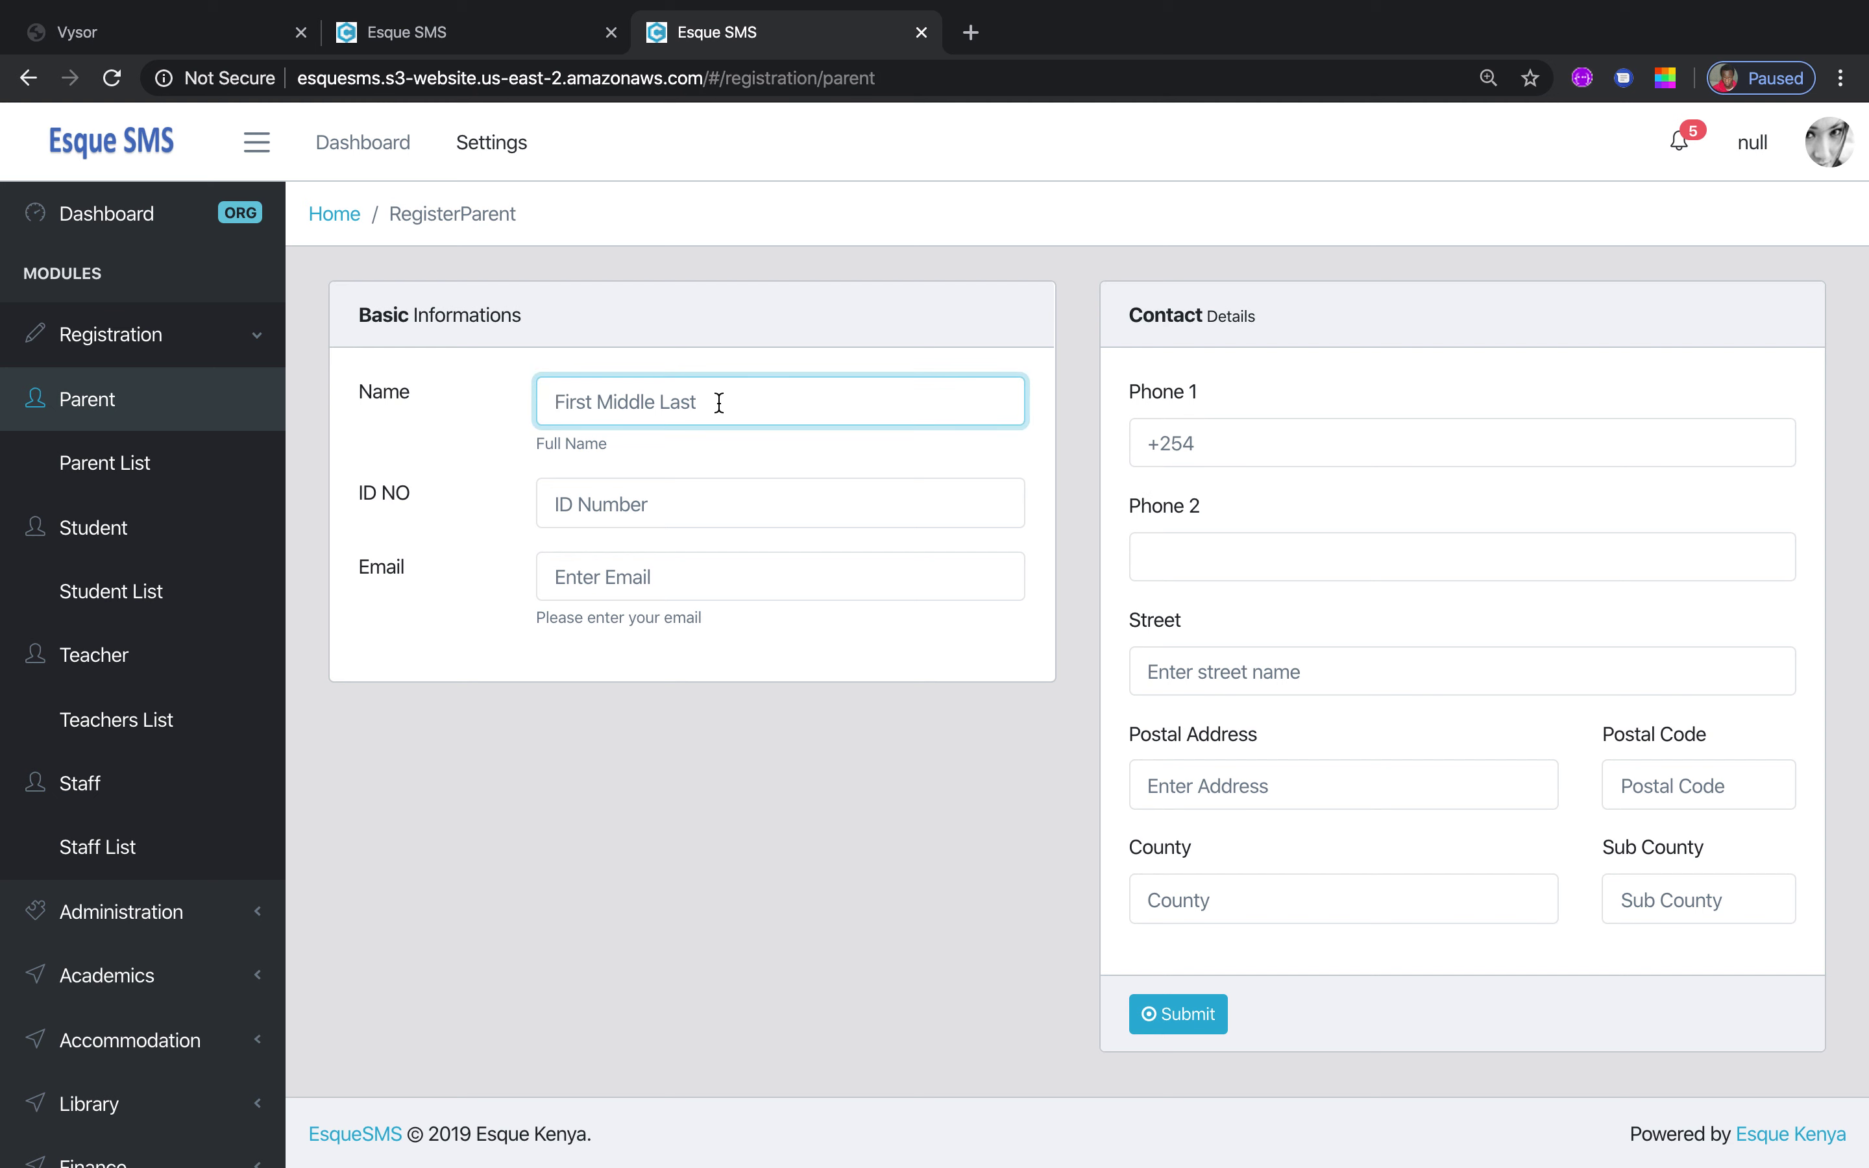
Enter the parent's full name, ID number, e-mail and first phone number
key(Tab)
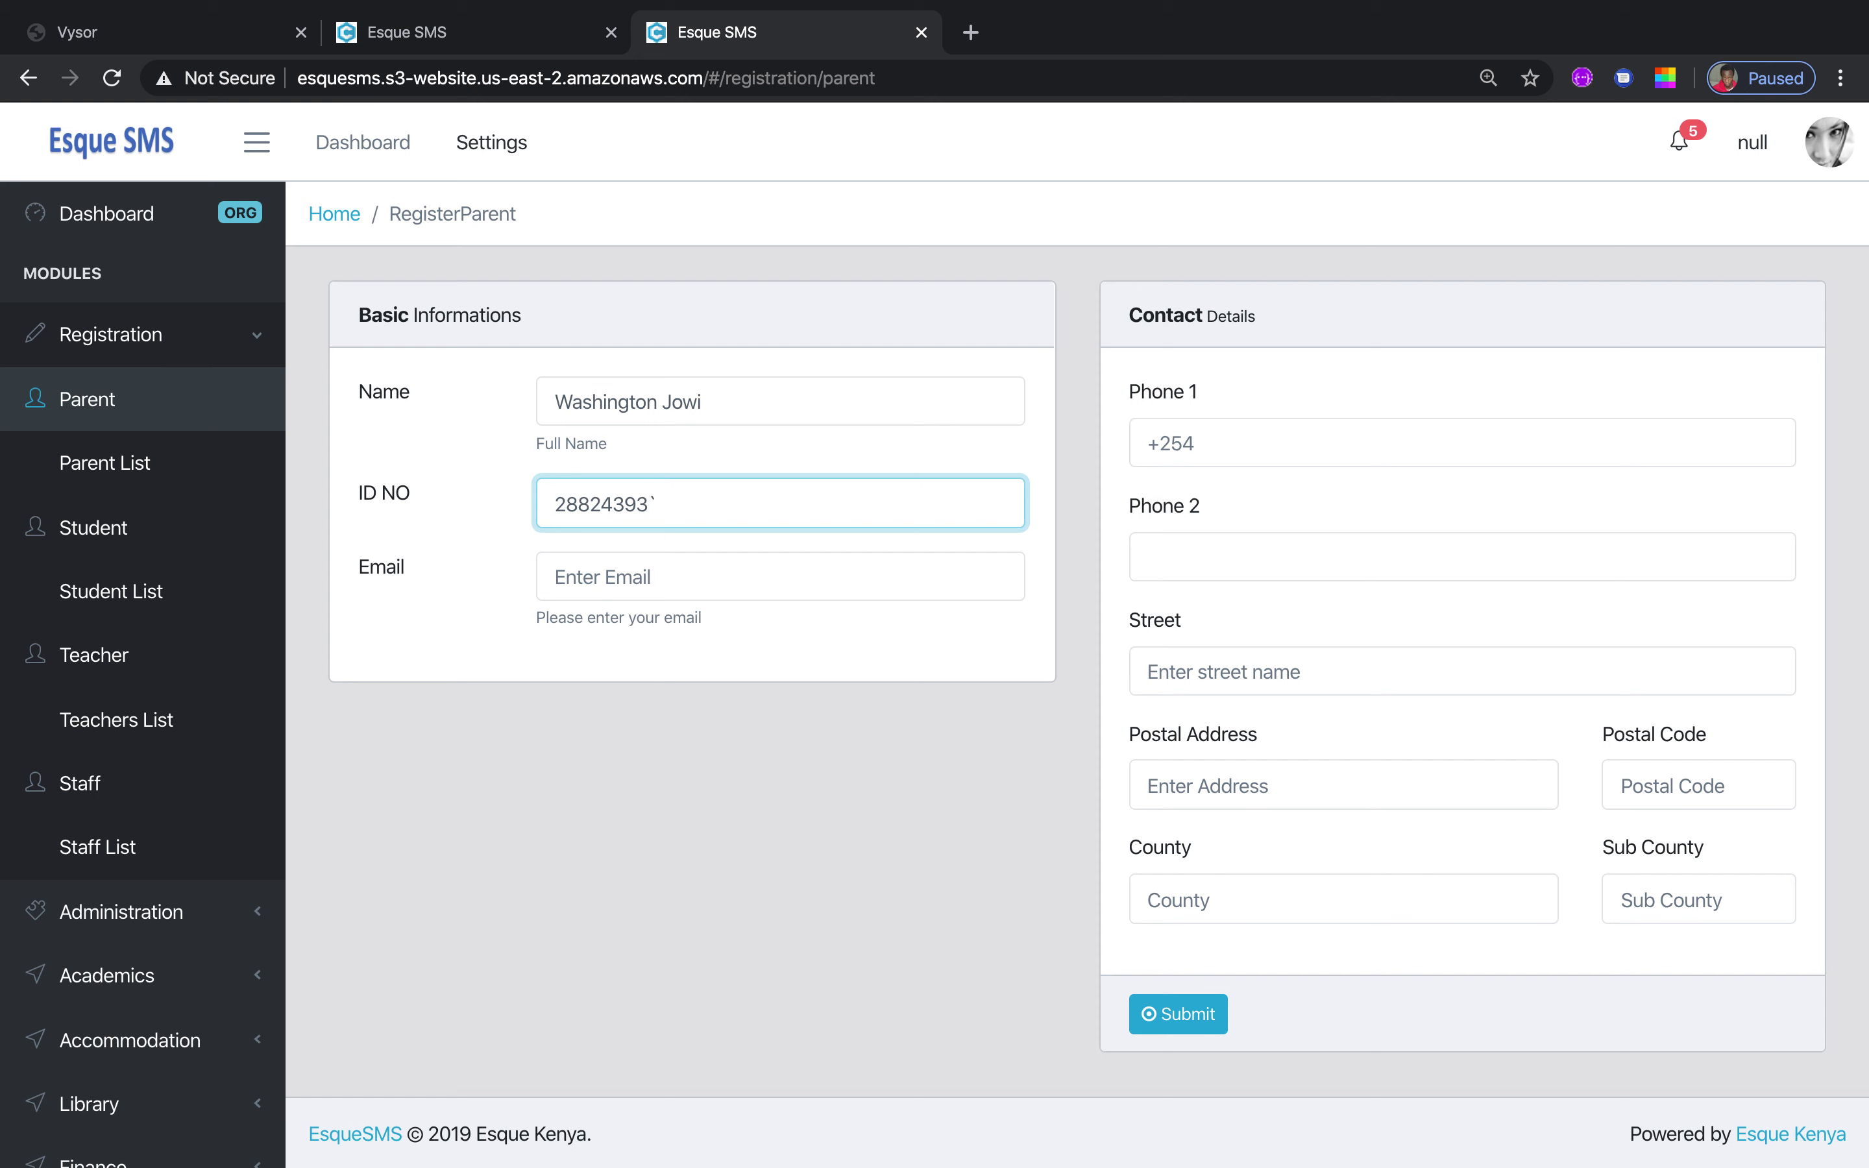
key(Tab)
key(Tab)
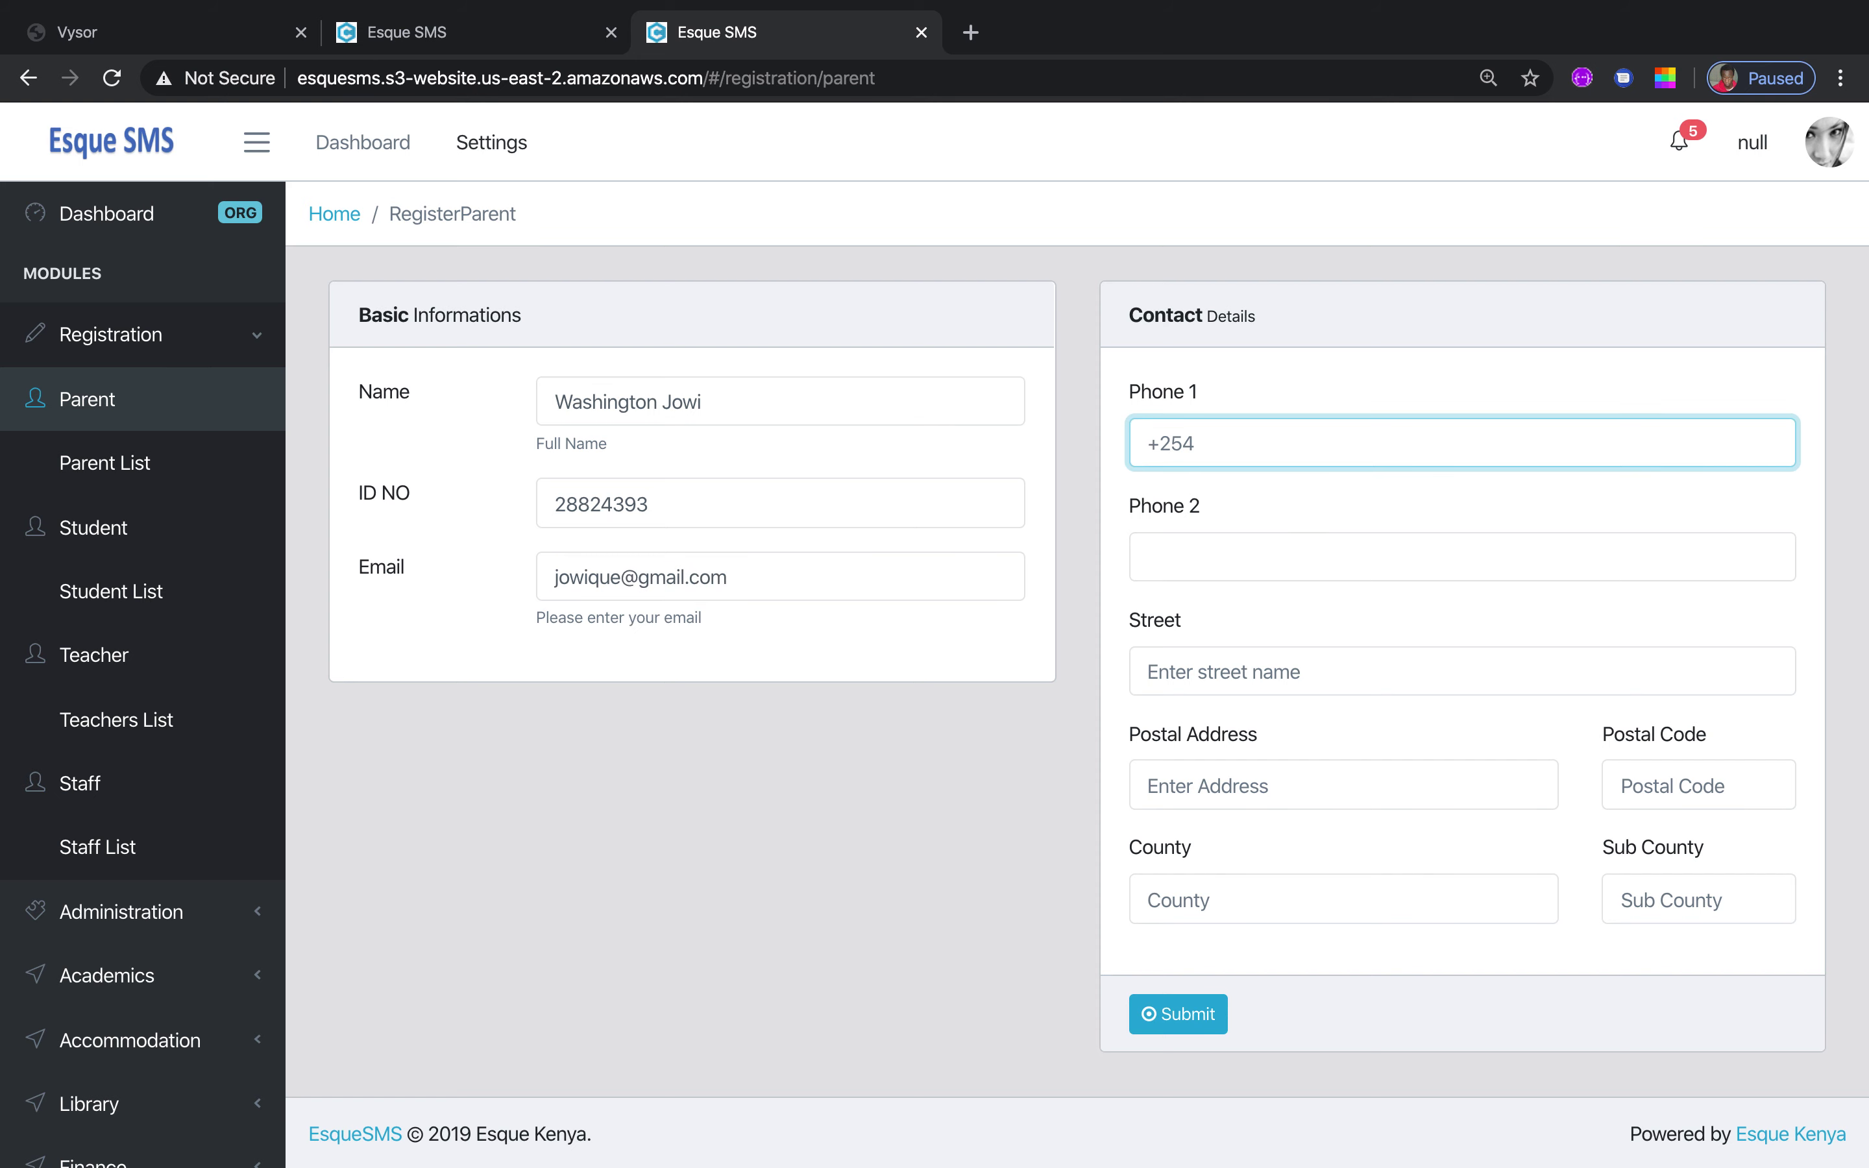
Check the phone's +254 prefix, then enter the parent's street and postal address
drag(1194, 444, 1150, 447)
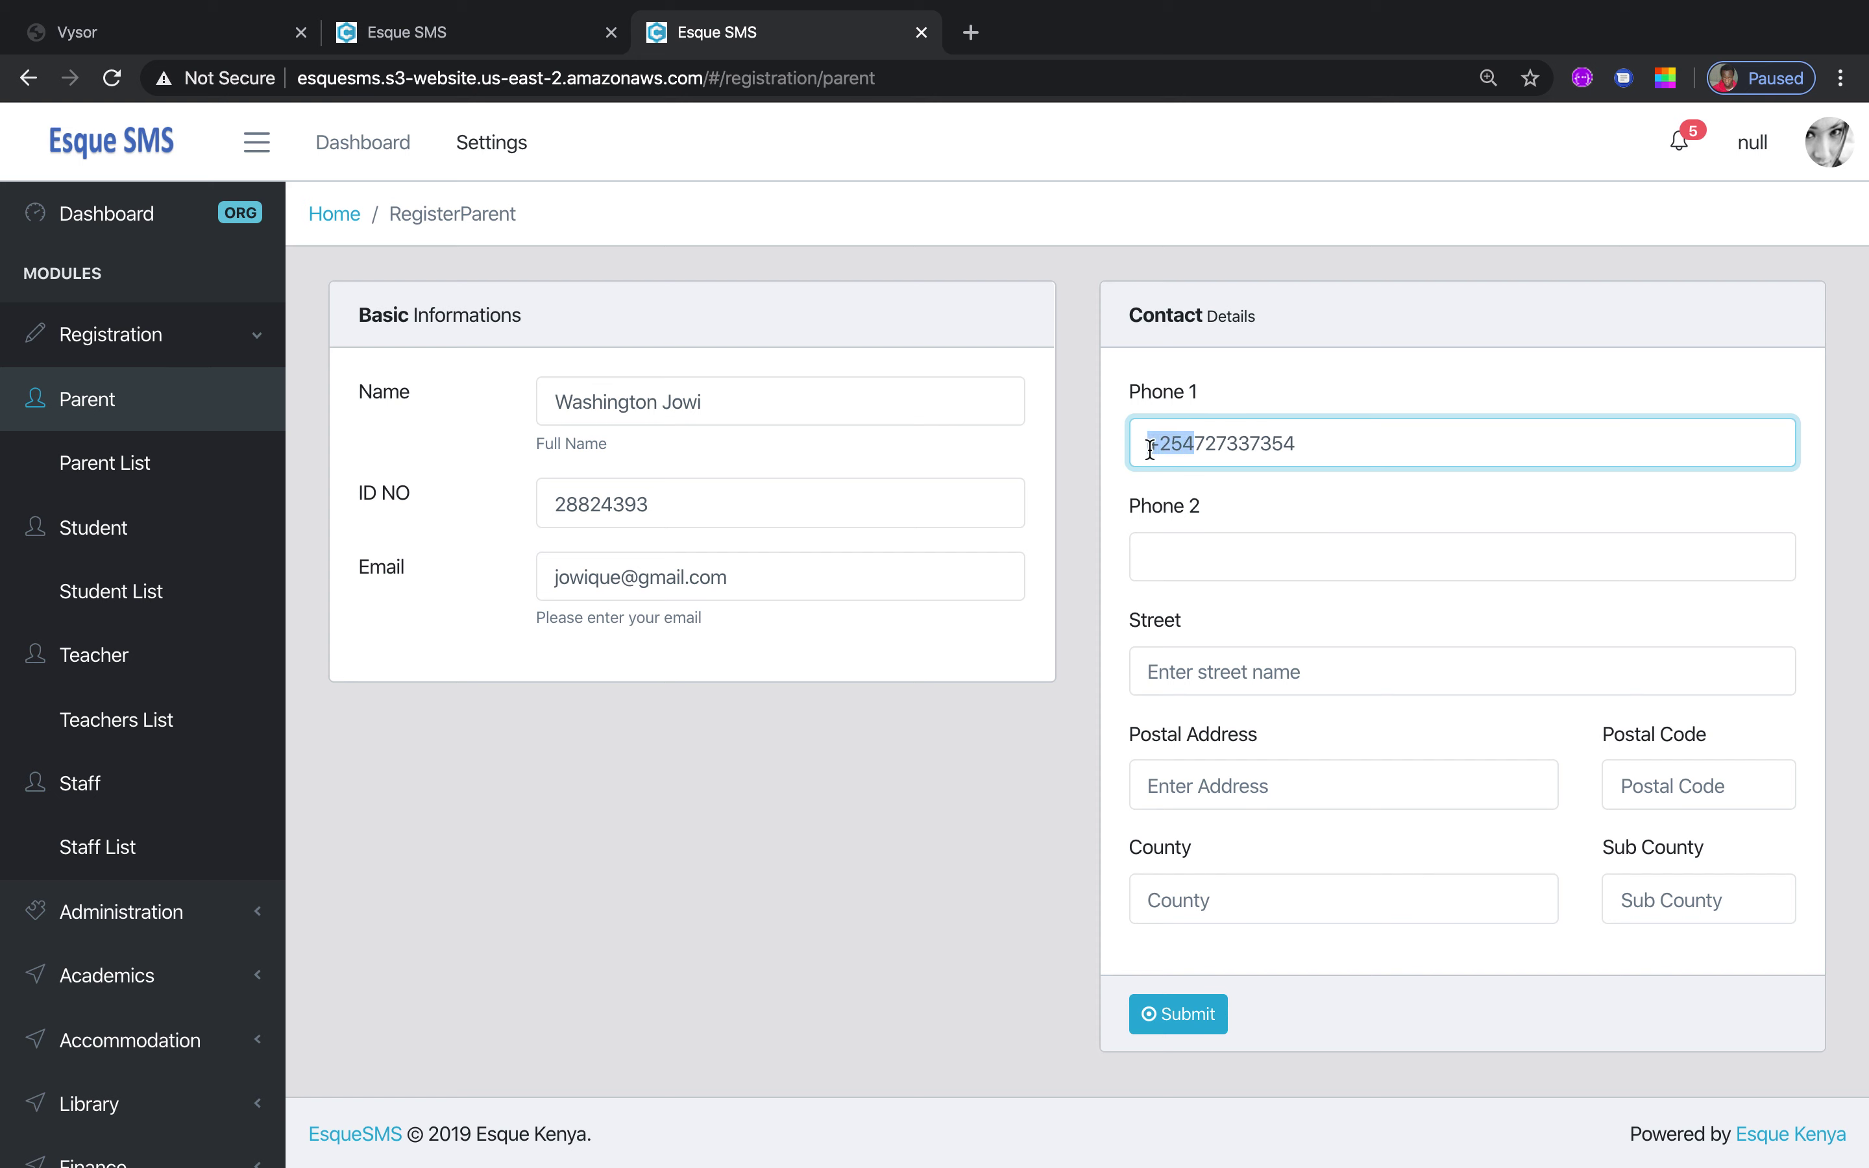
click(1145, 449)
click(1327, 669)
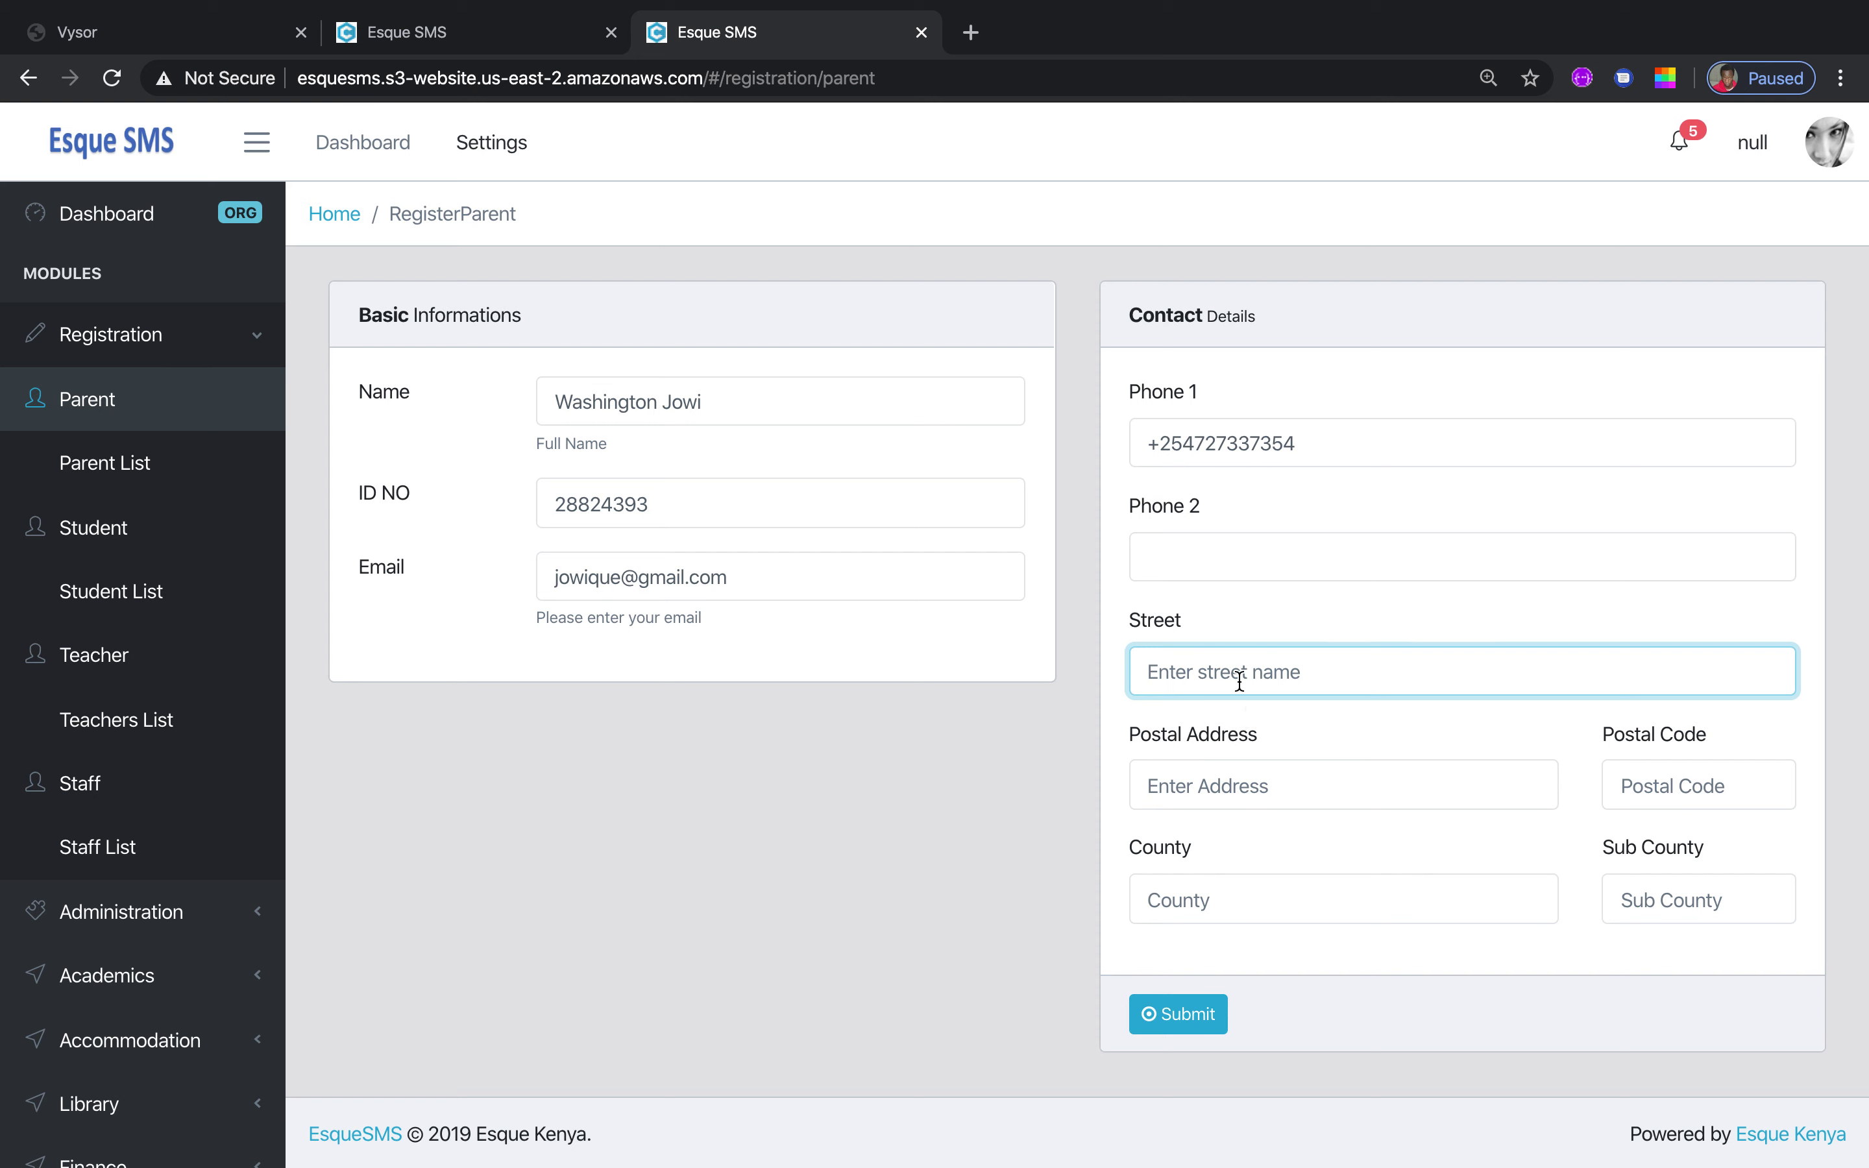
key(Tab)
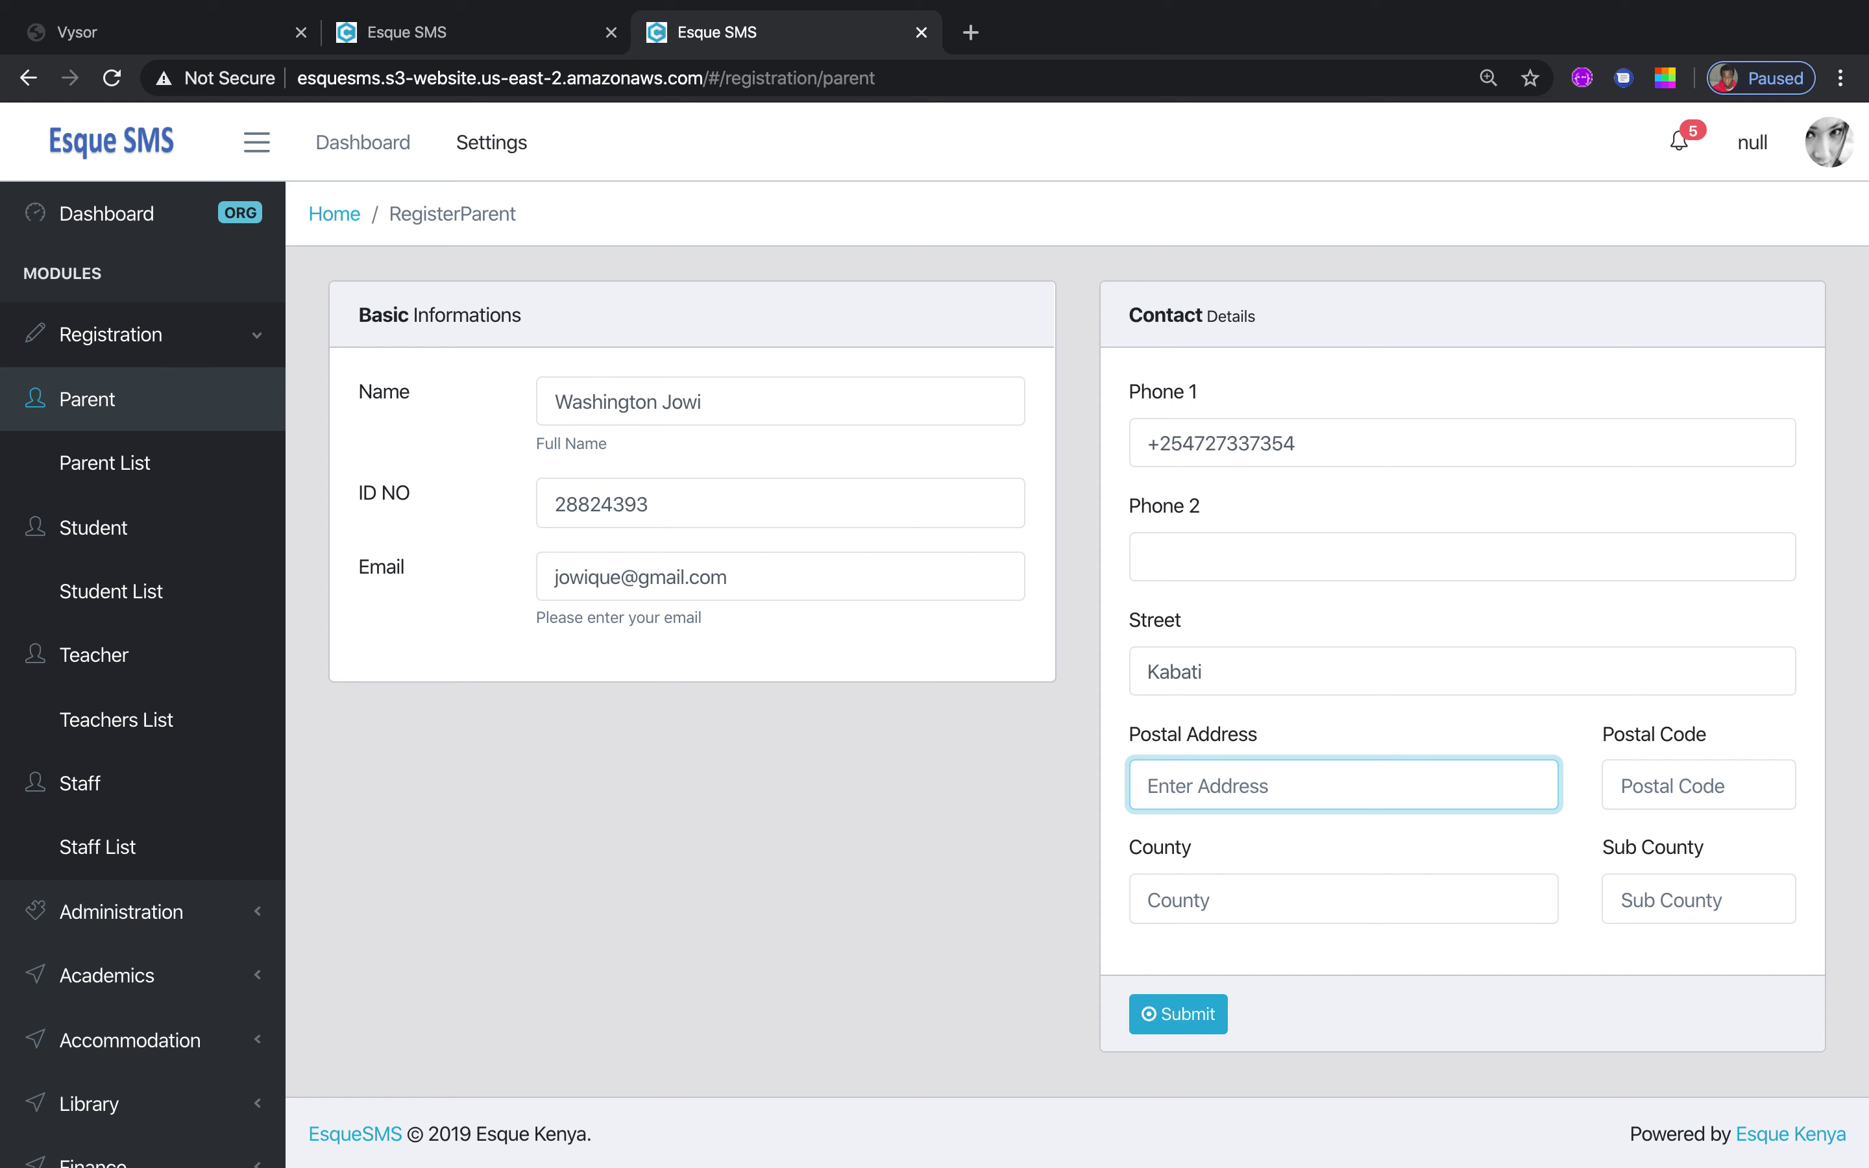
Fill in the parent's postal code, county and sub-county, then submit the registration
key(Tab)
text(00100)
key(Tab)
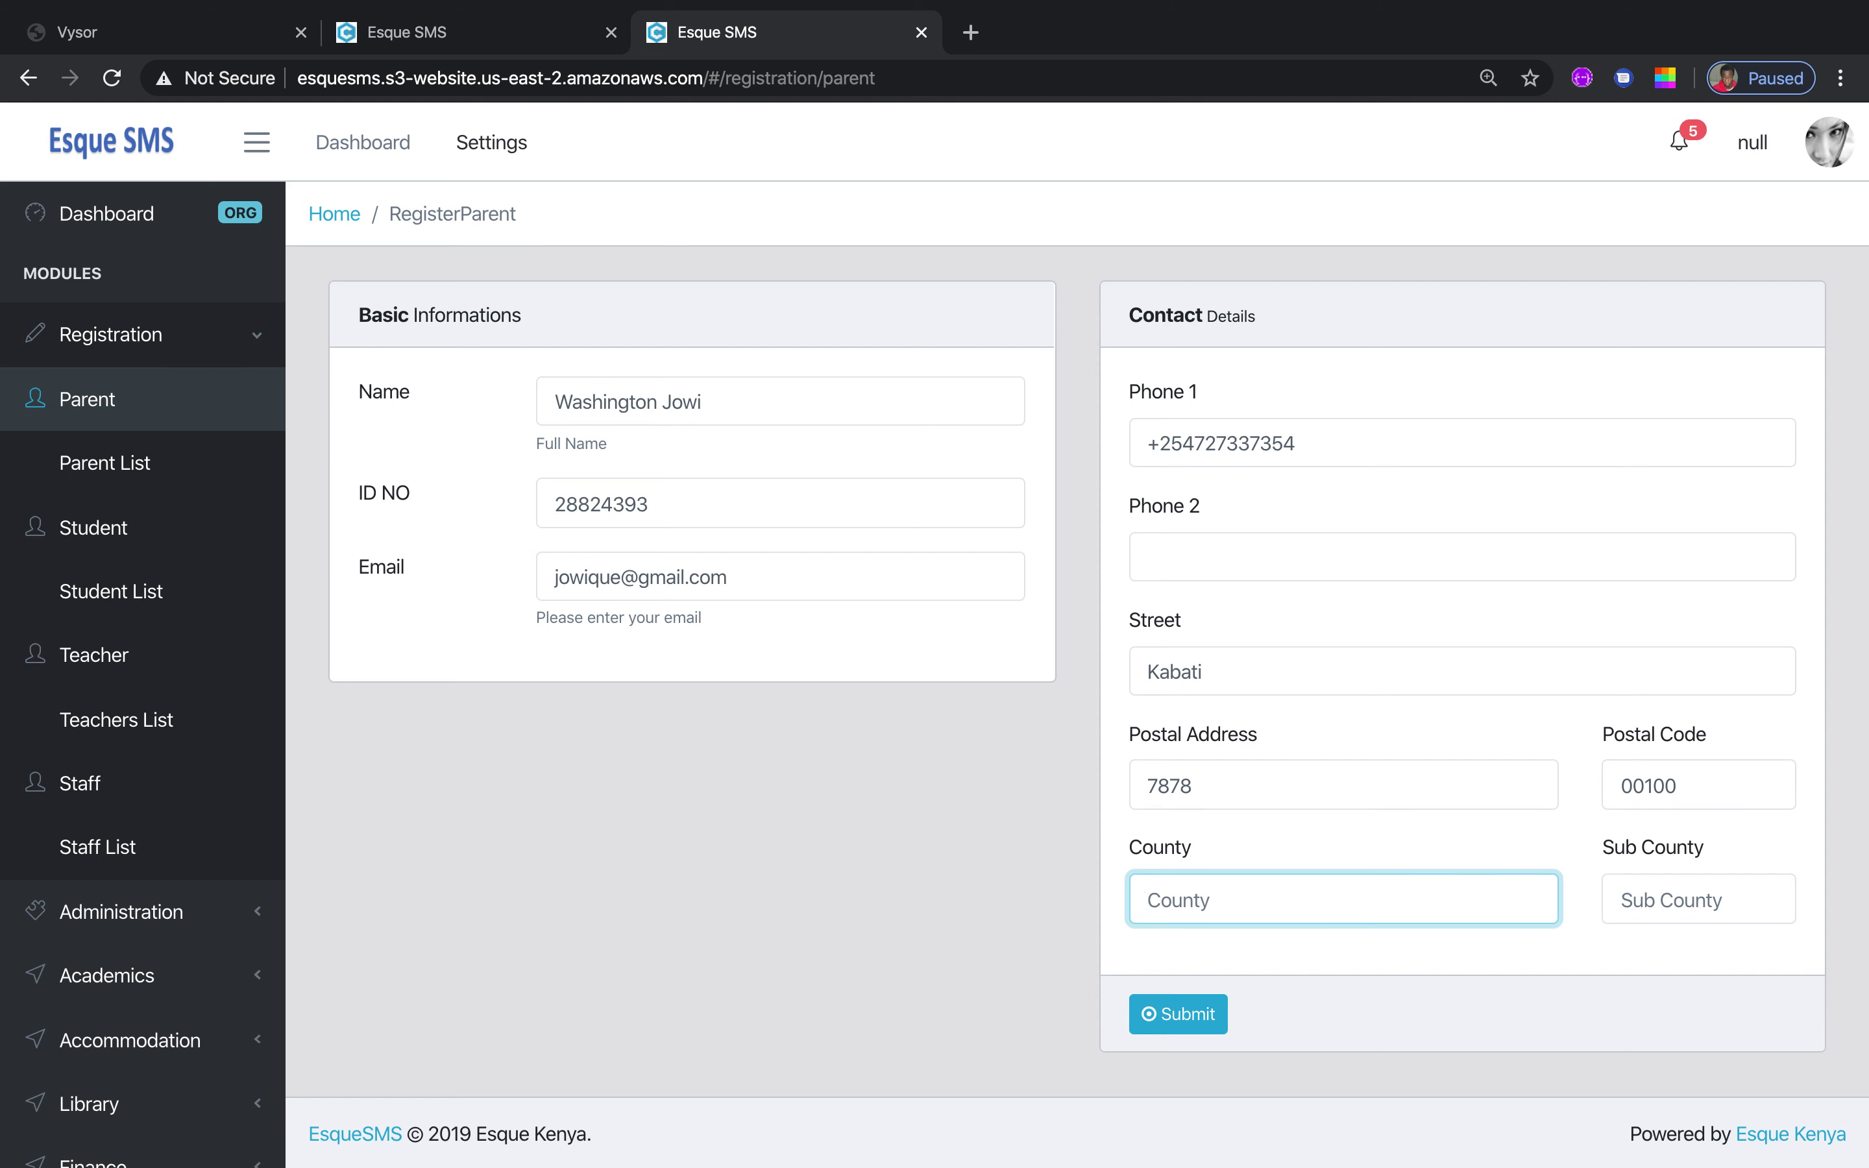
text(Muranga)
key(Tab)
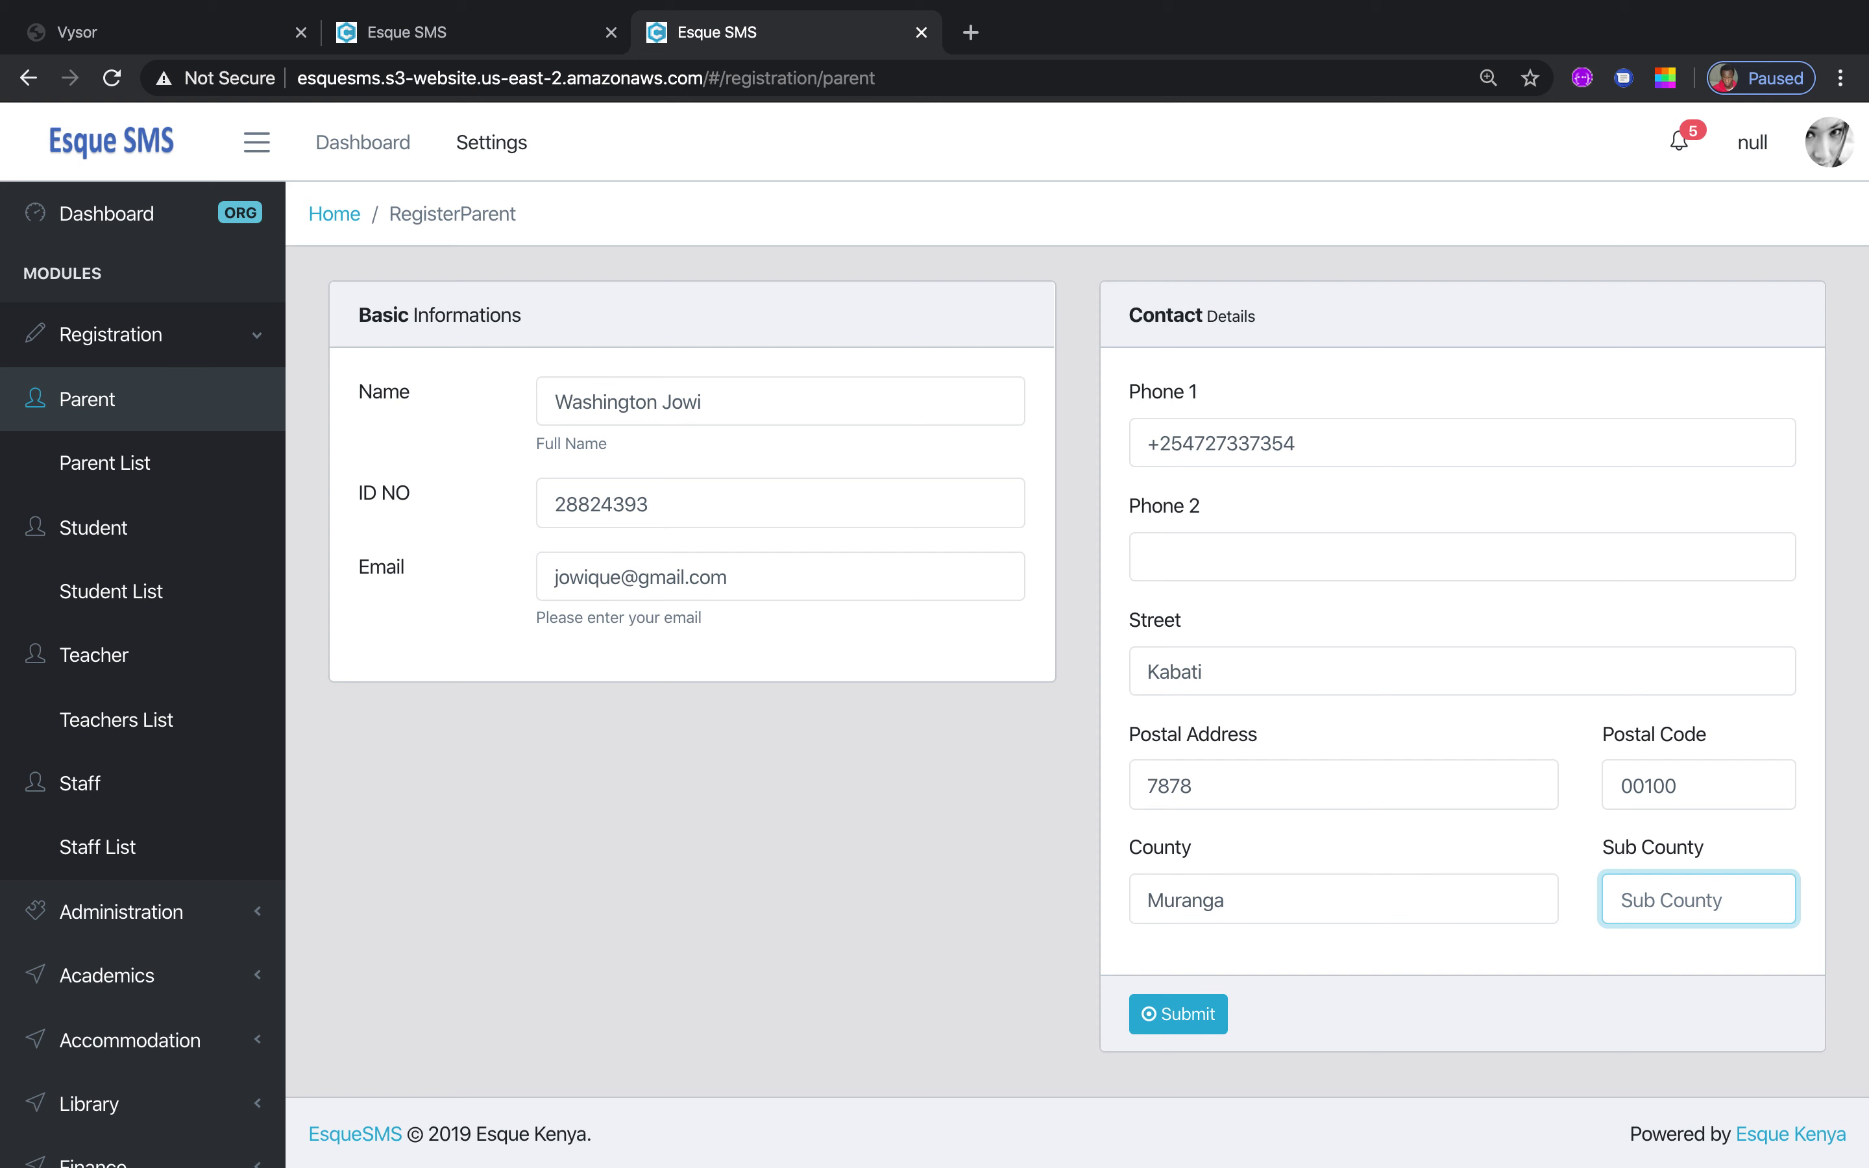
text(Wempa)
click(1183, 1017)
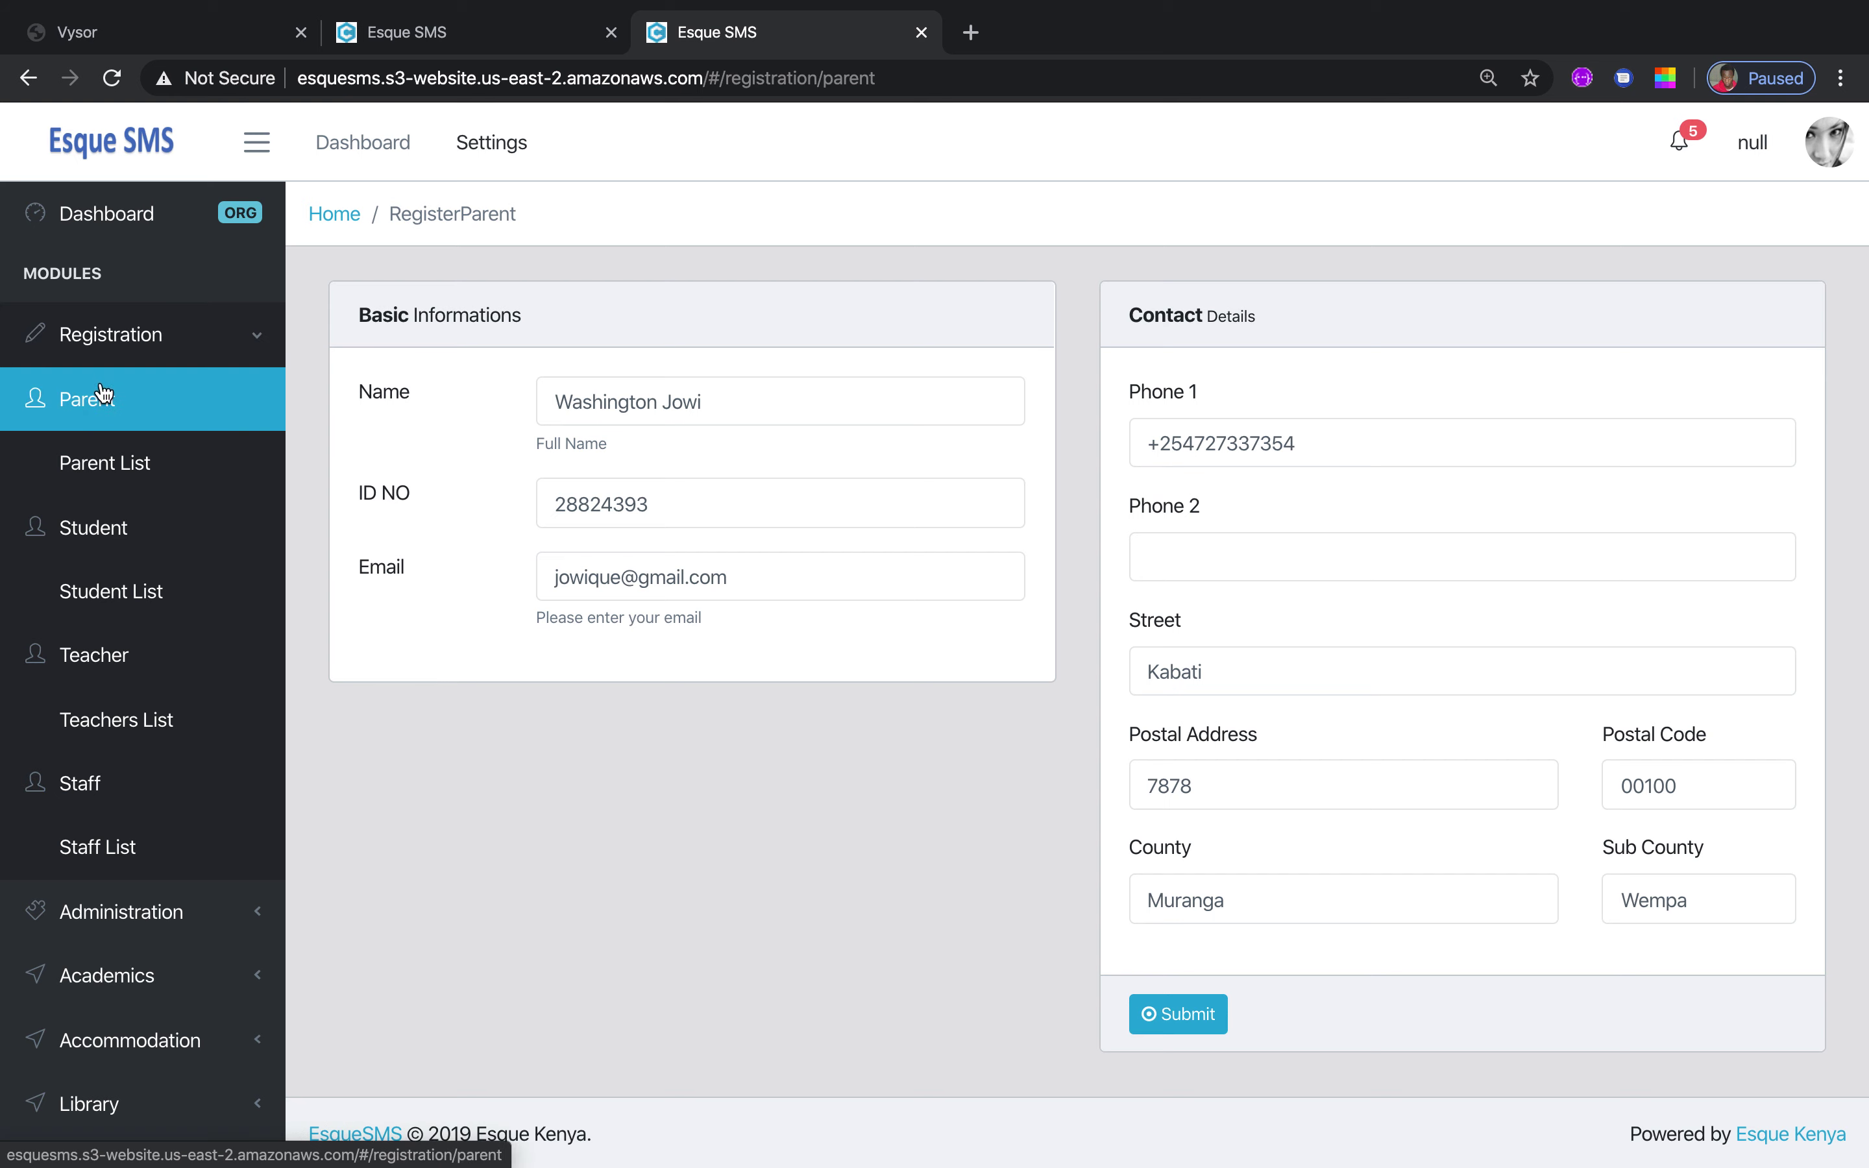
Review the Parent List table, then open the Student registration form
click(138, 466)
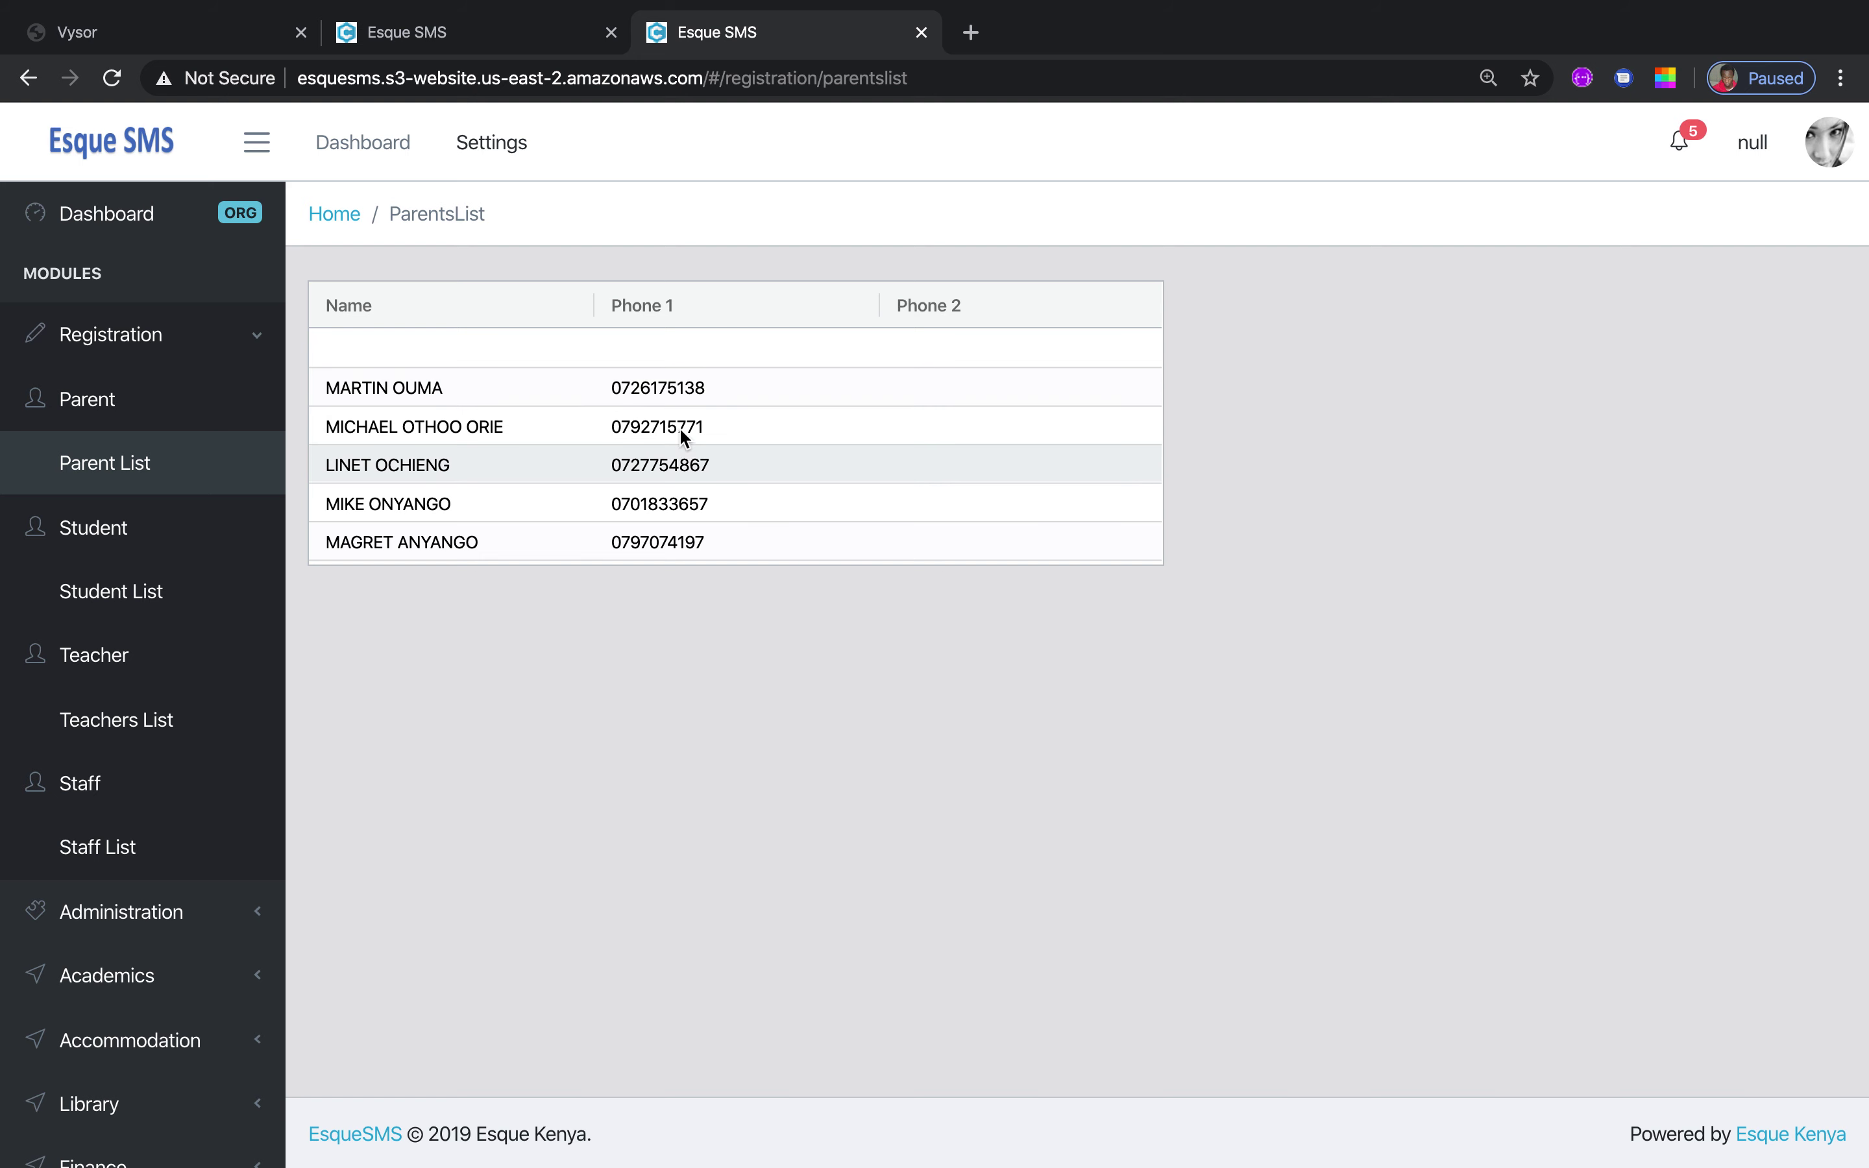
click(122, 543)
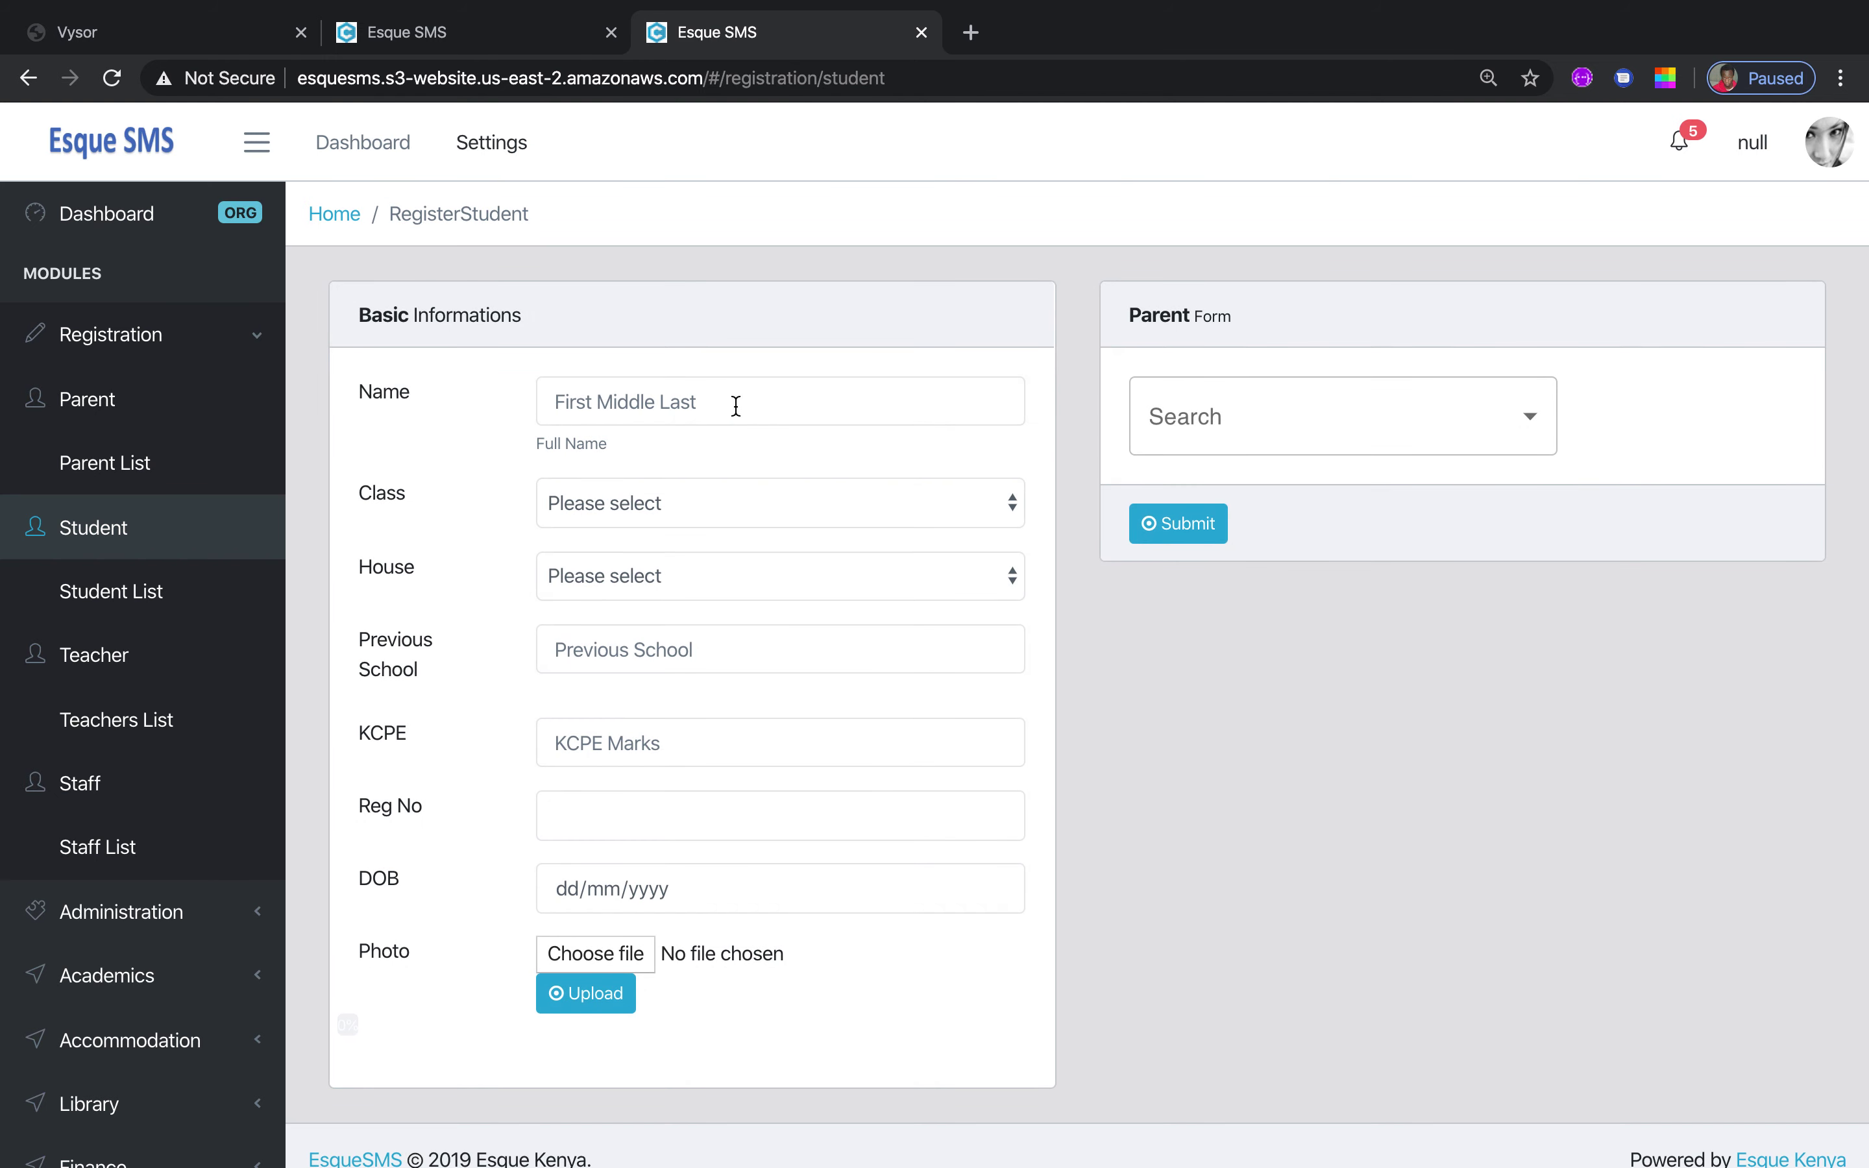
Choose Form 4 as the student's class, leaving House, Previous School, KCPE and Reg No empty
click(735, 406)
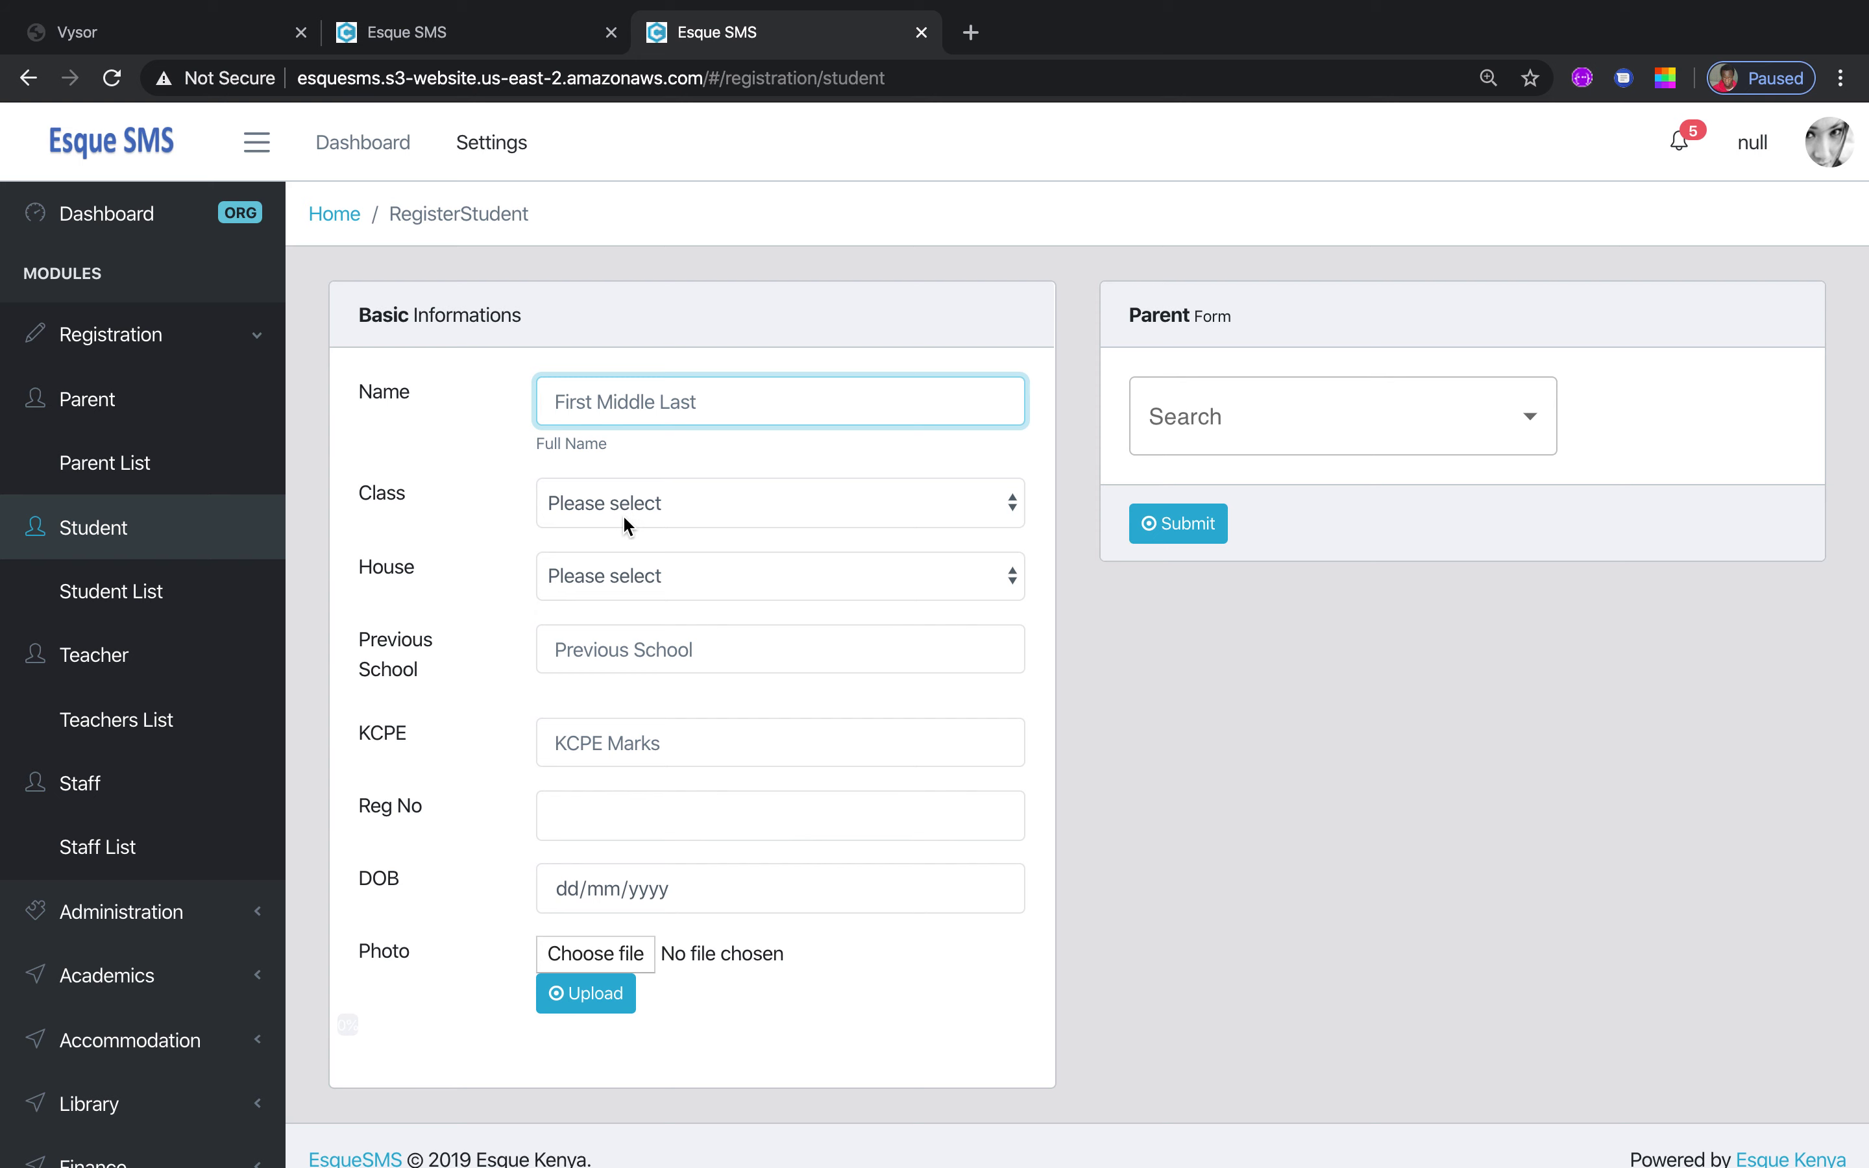
click(669, 502)
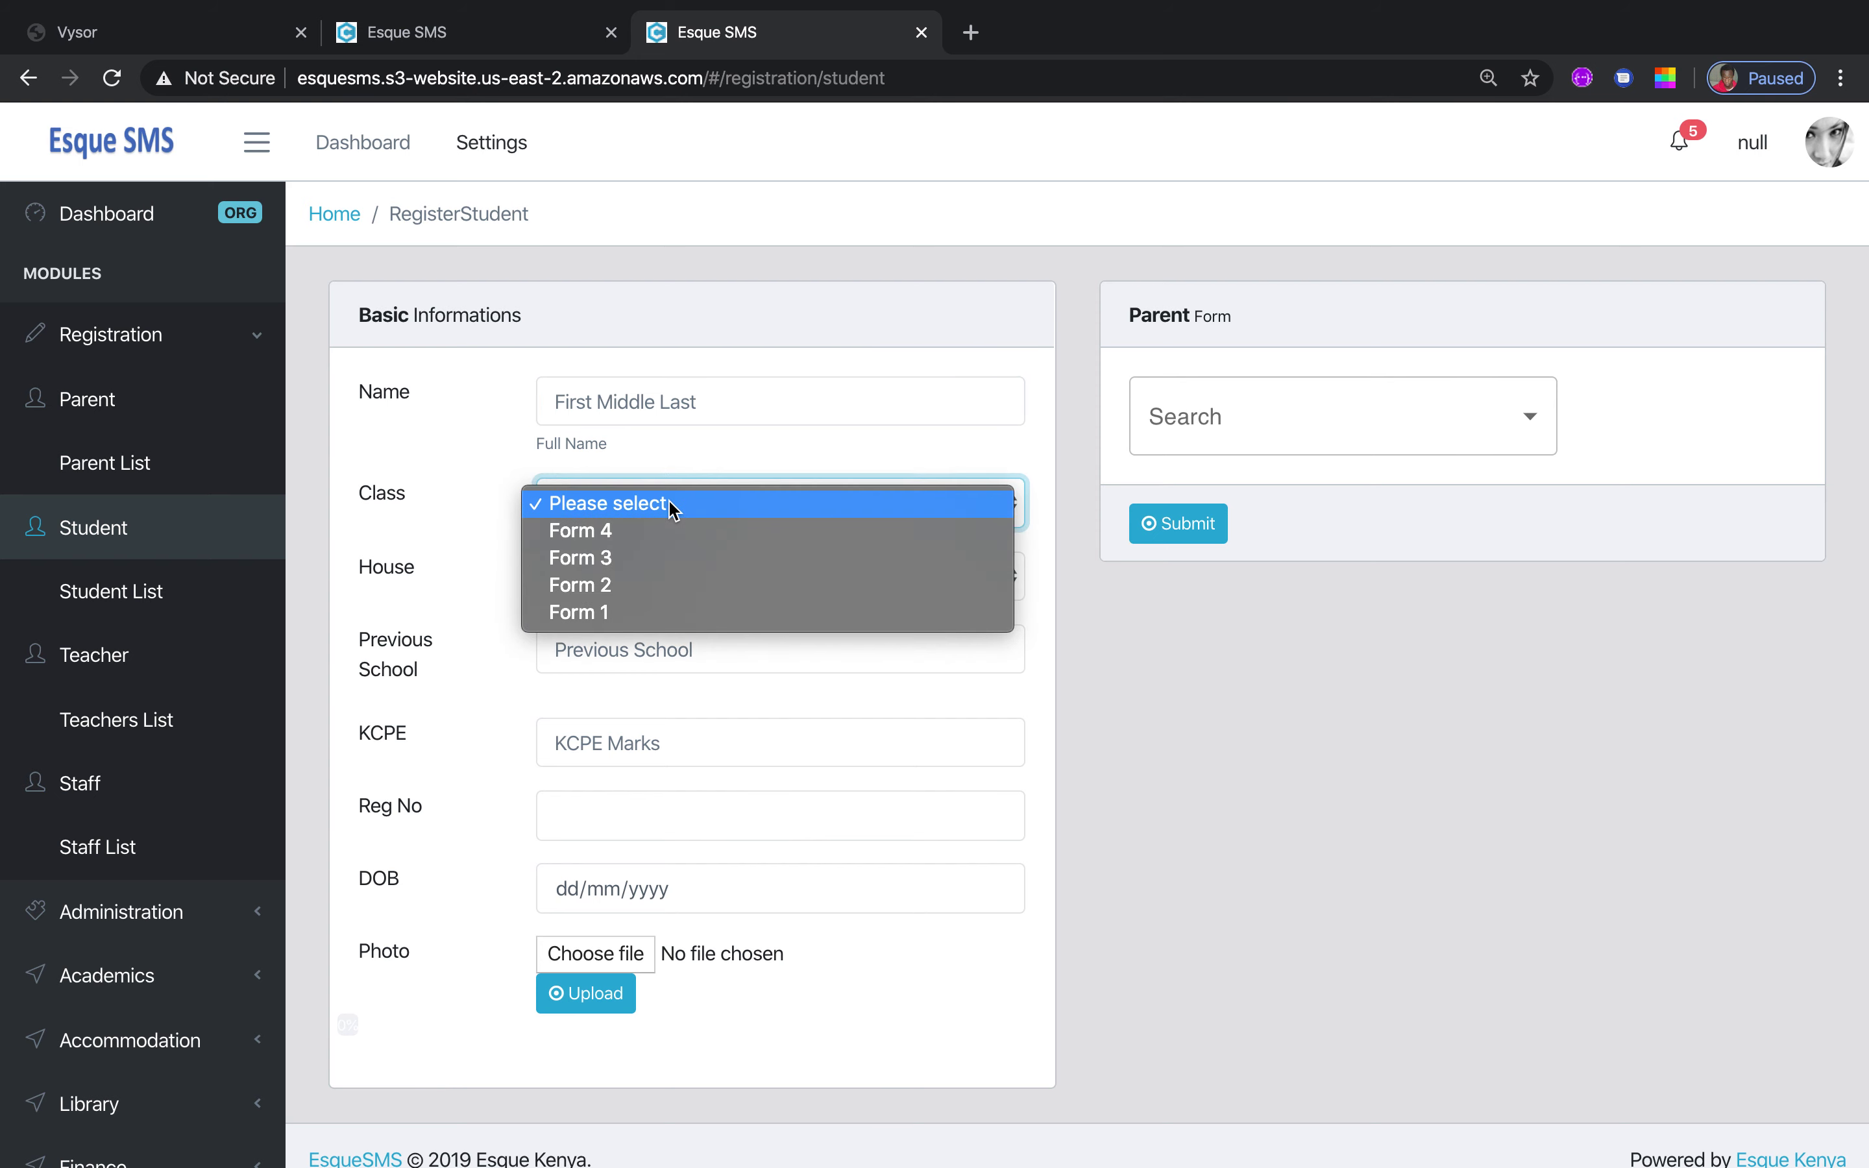
click(634, 530)
click(617, 582)
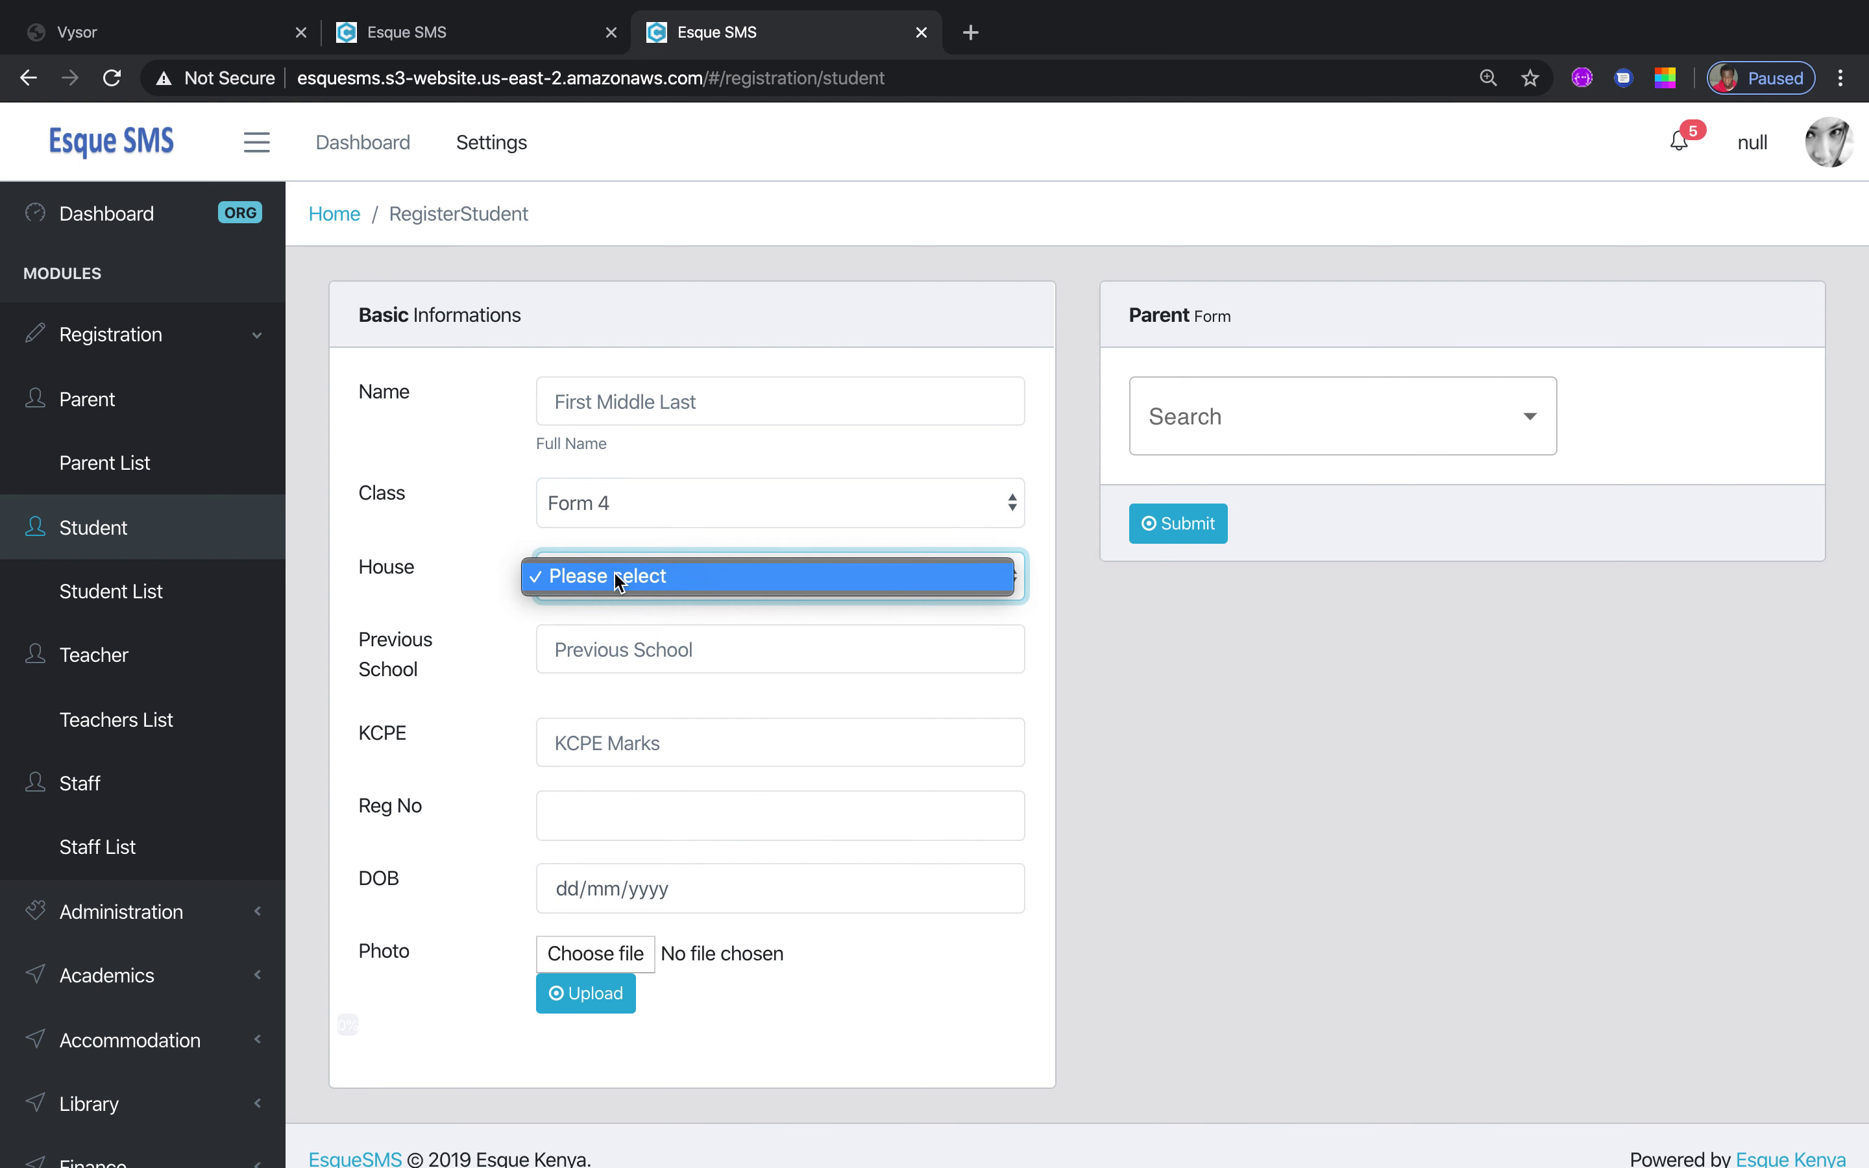
click(1094, 638)
click(637, 644)
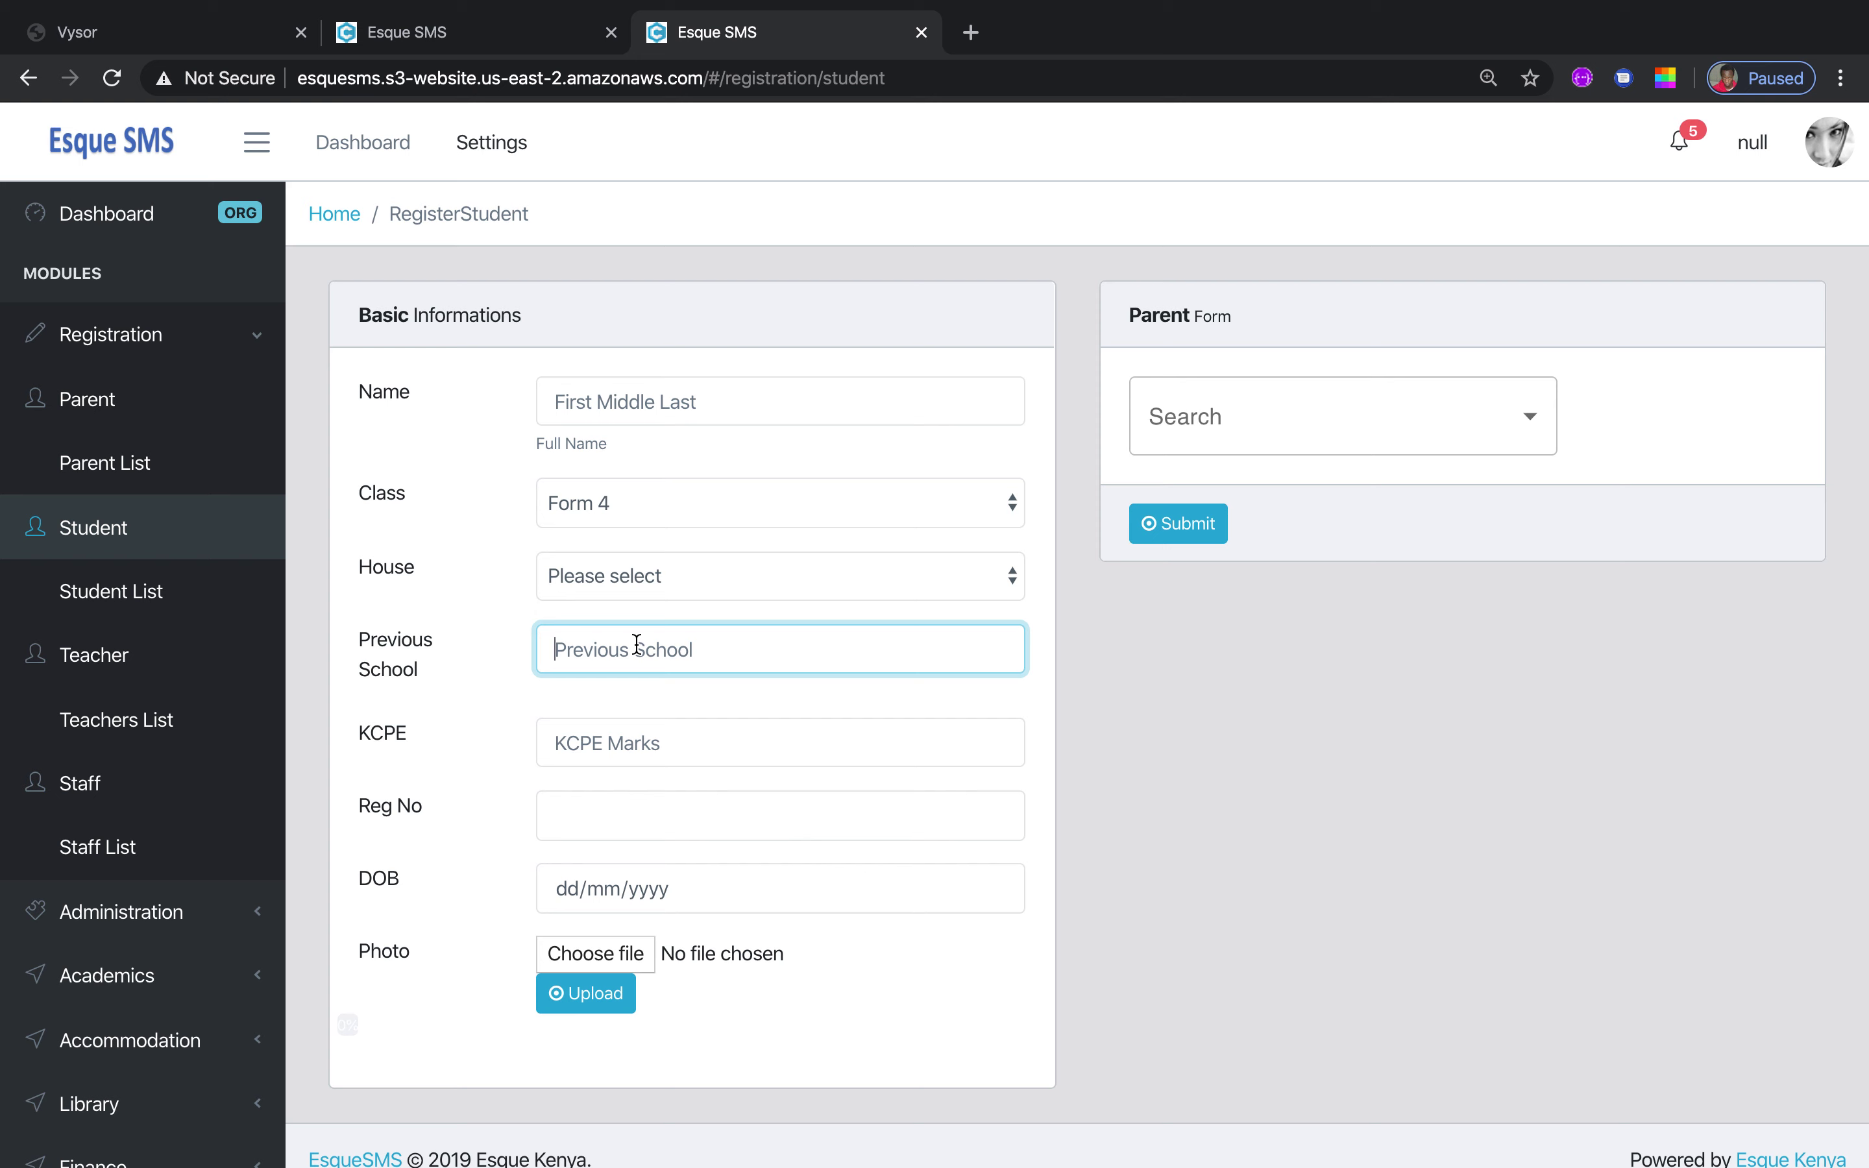
click(684, 737)
click(718, 633)
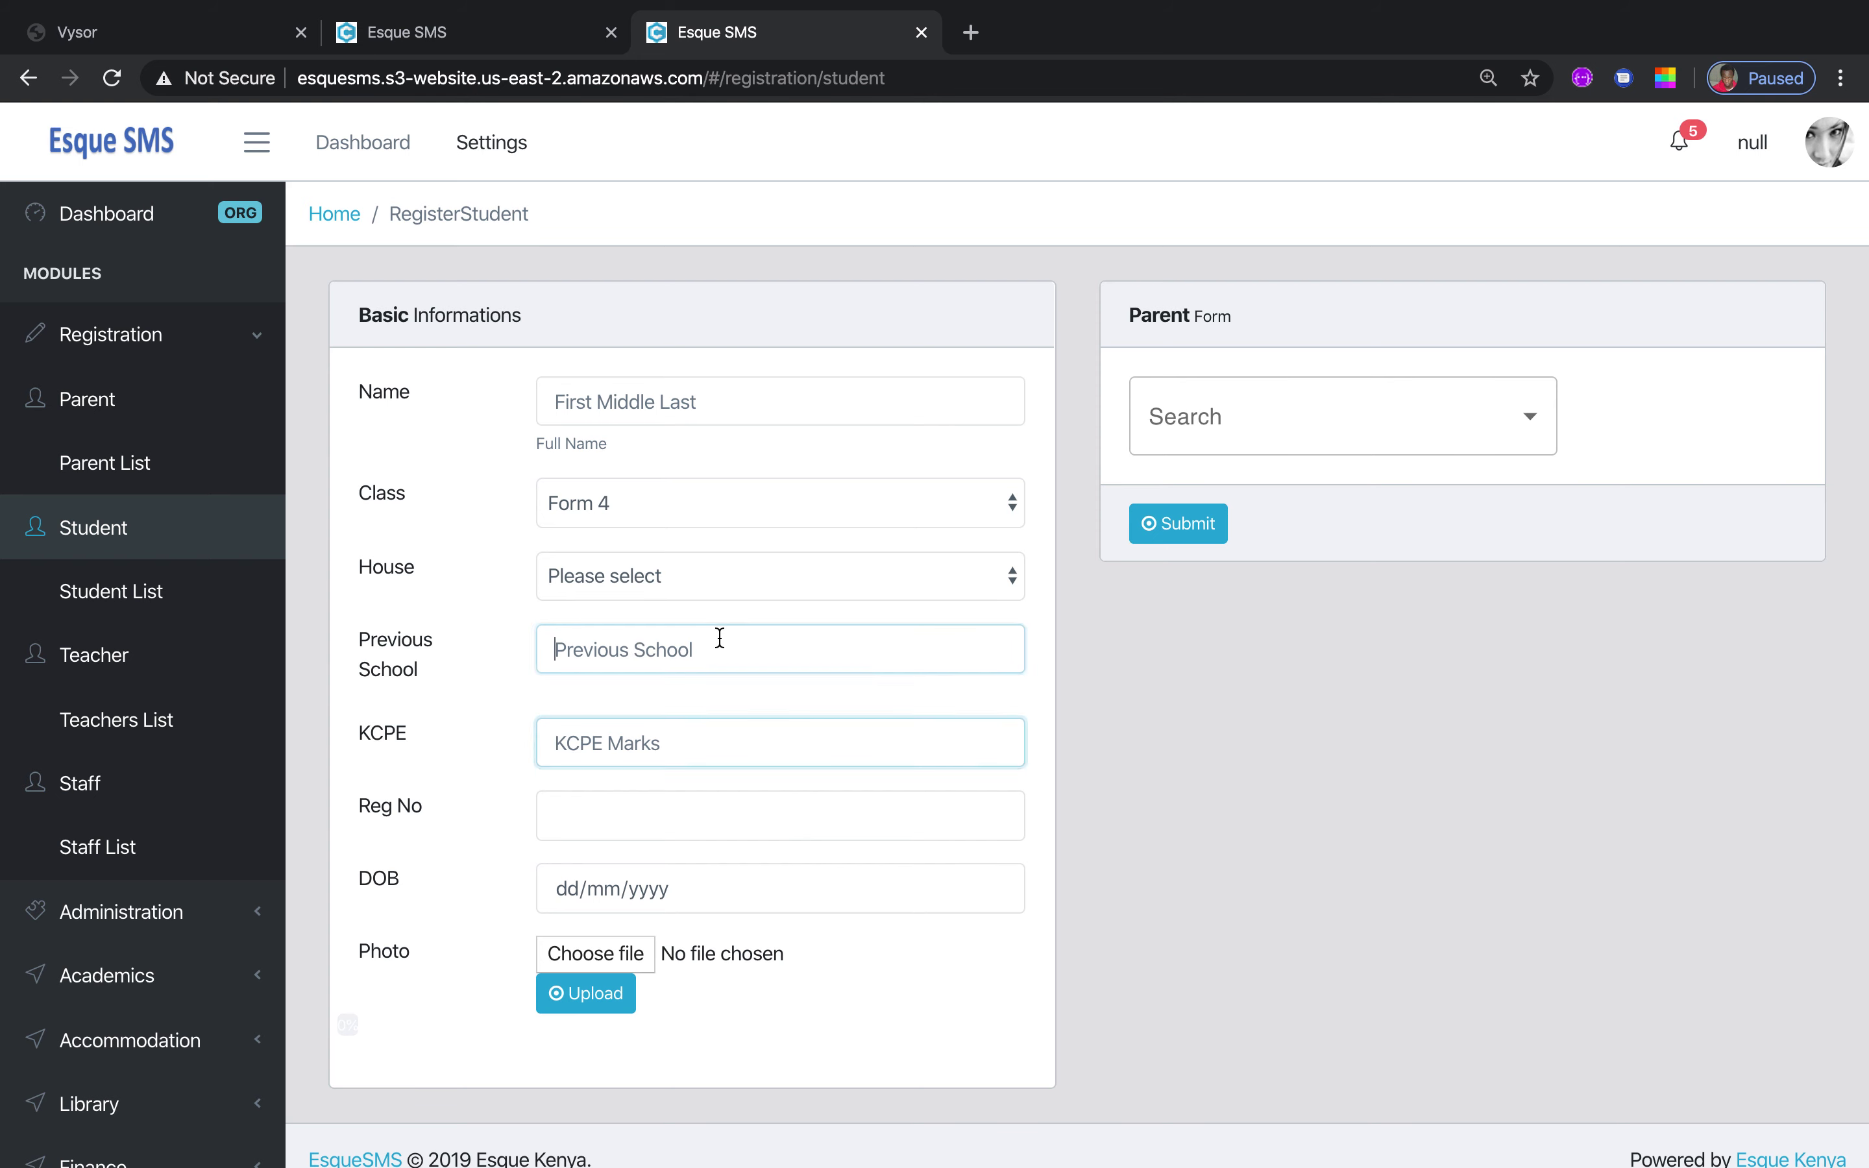
click(688, 746)
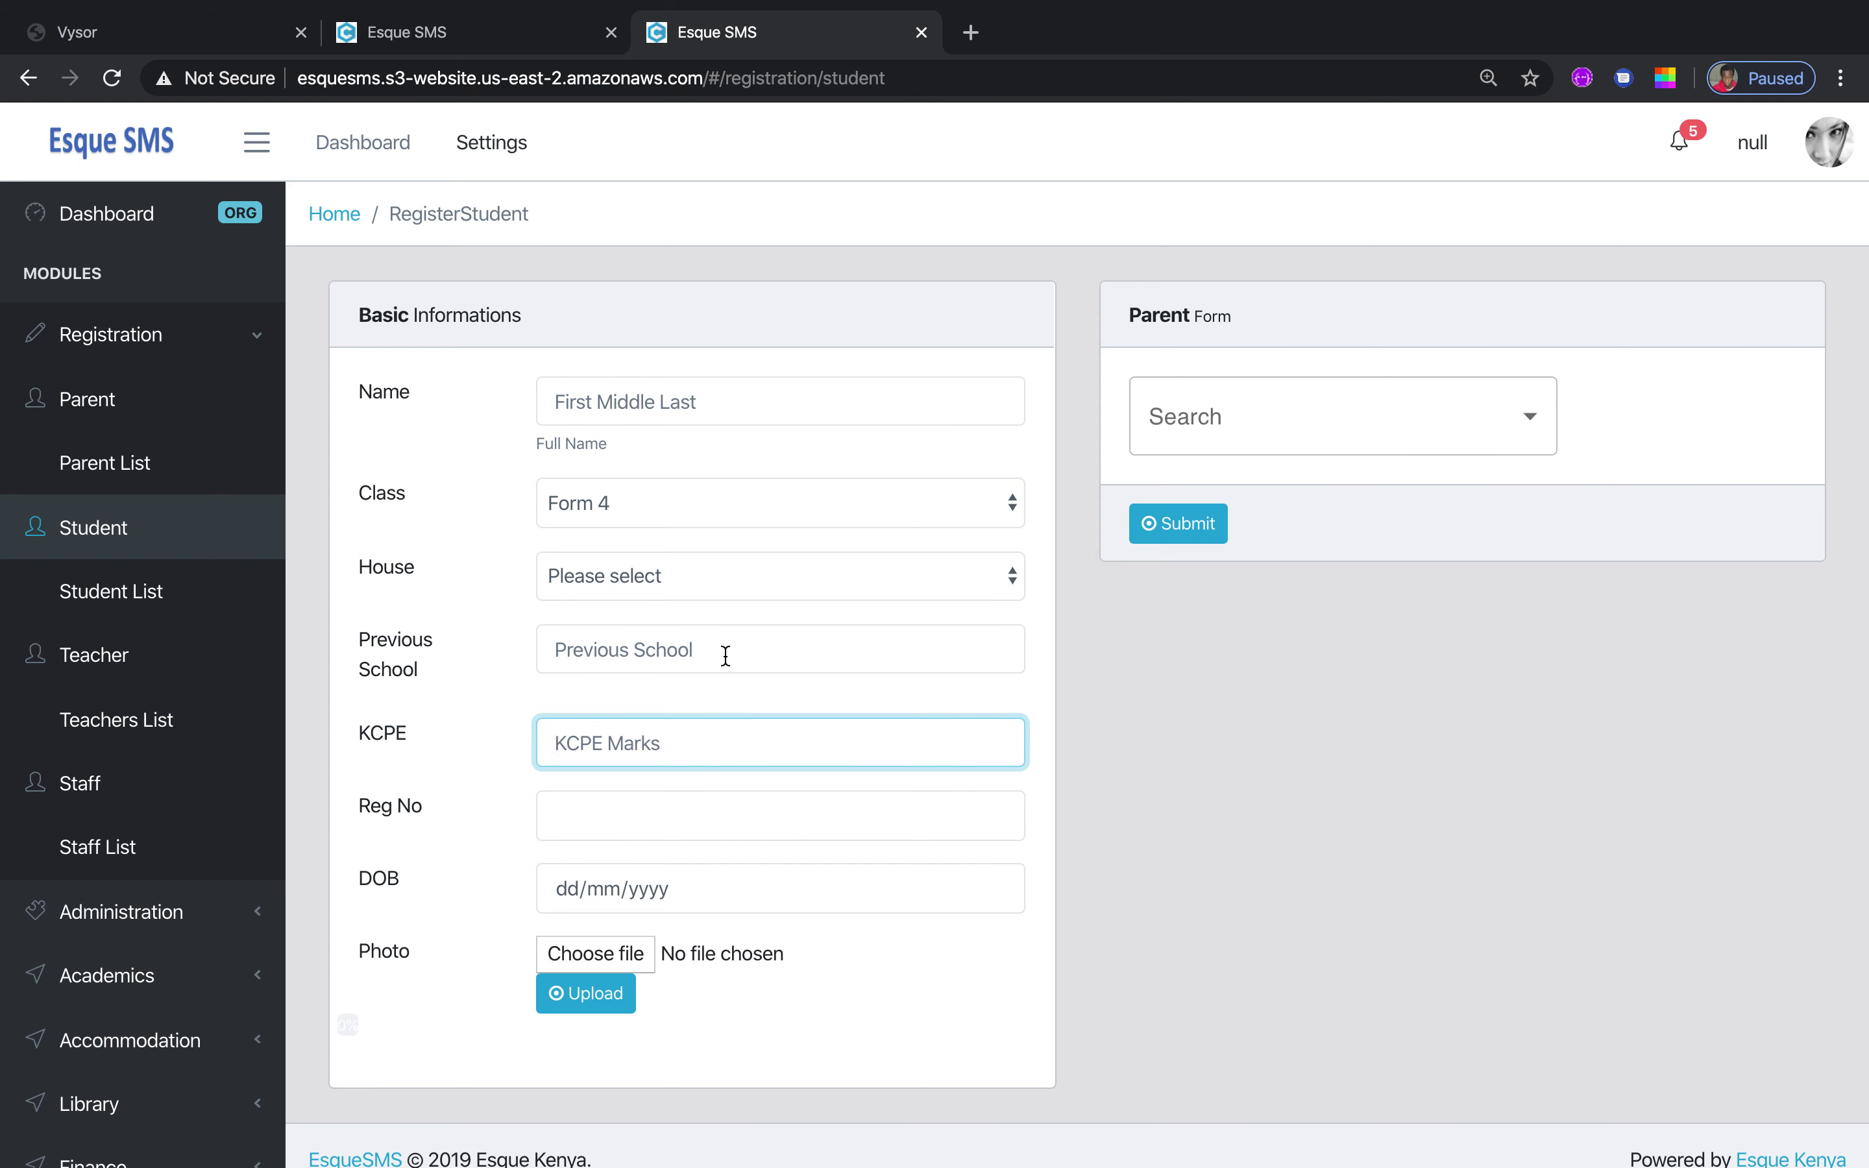
click(766, 627)
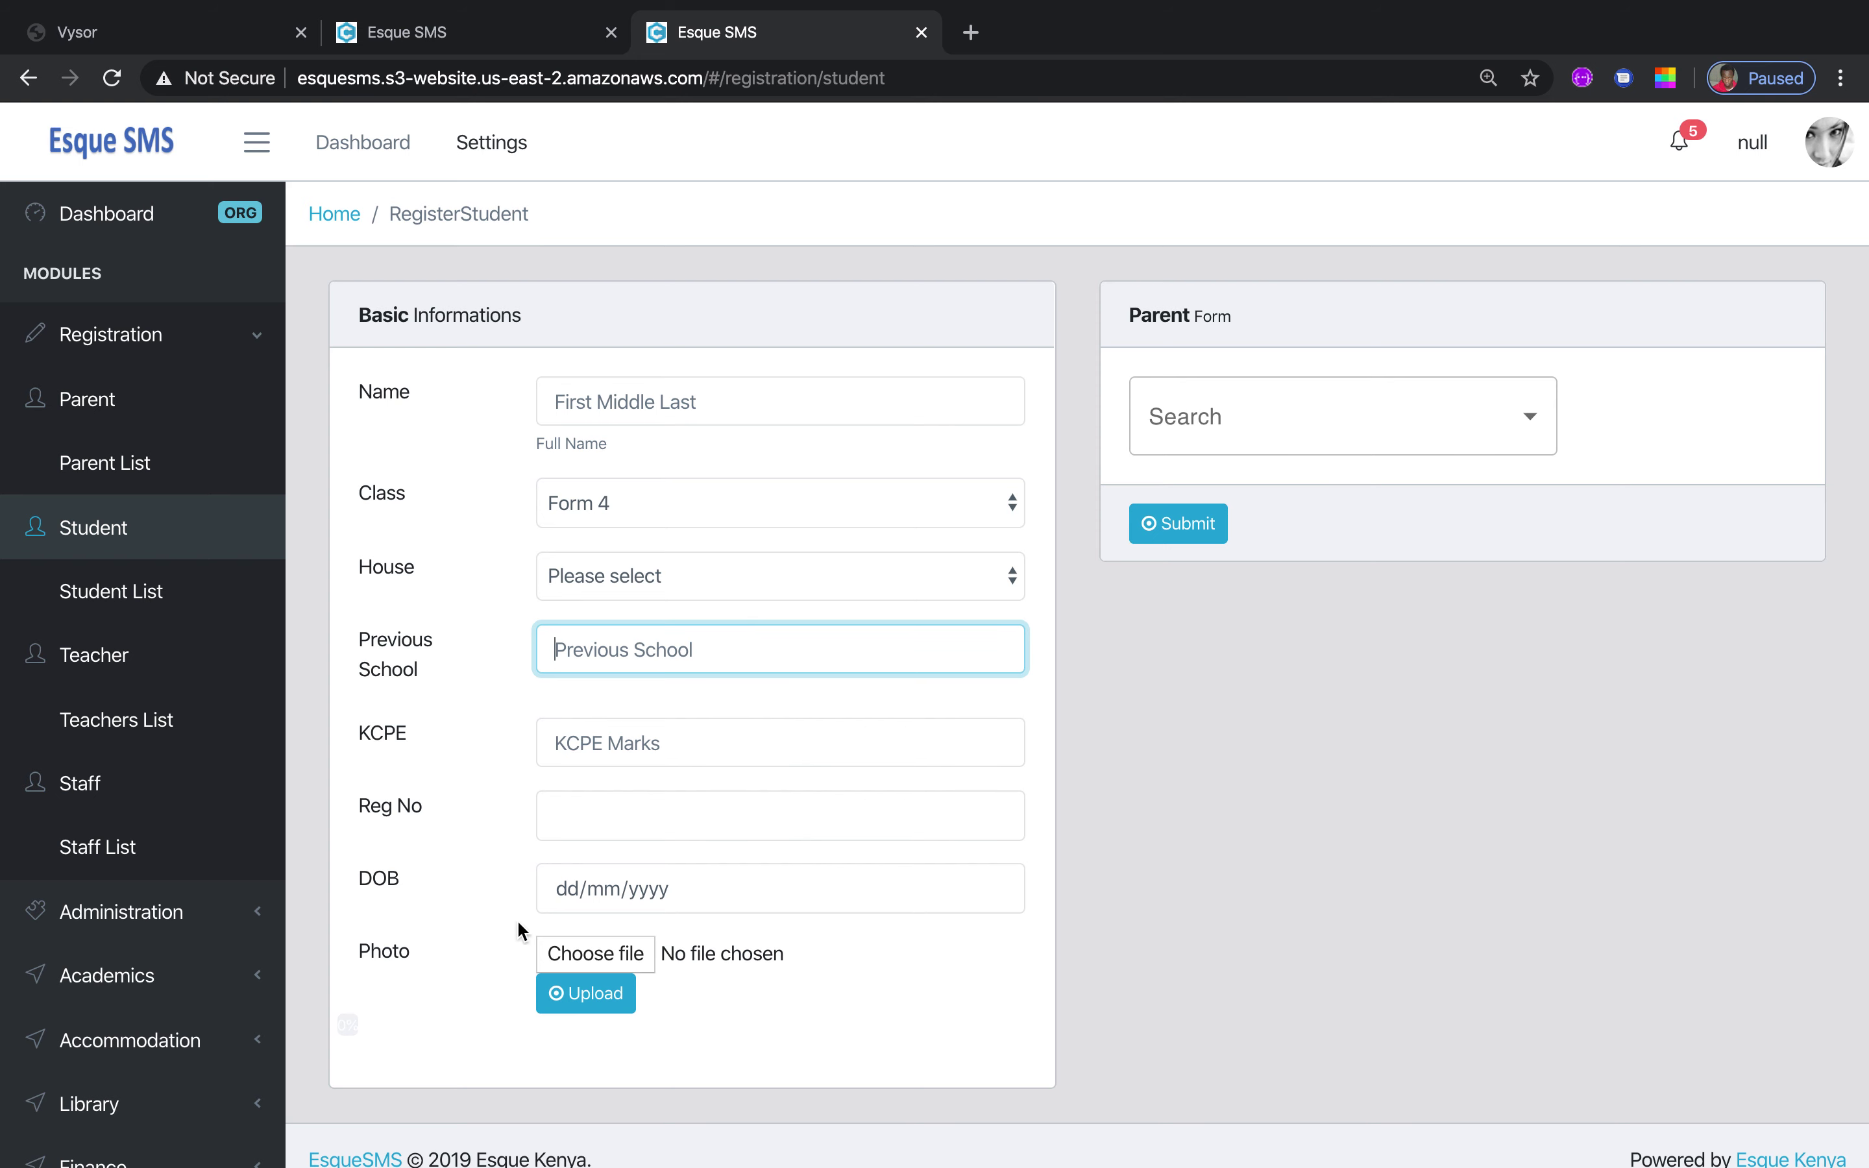
click(666, 807)
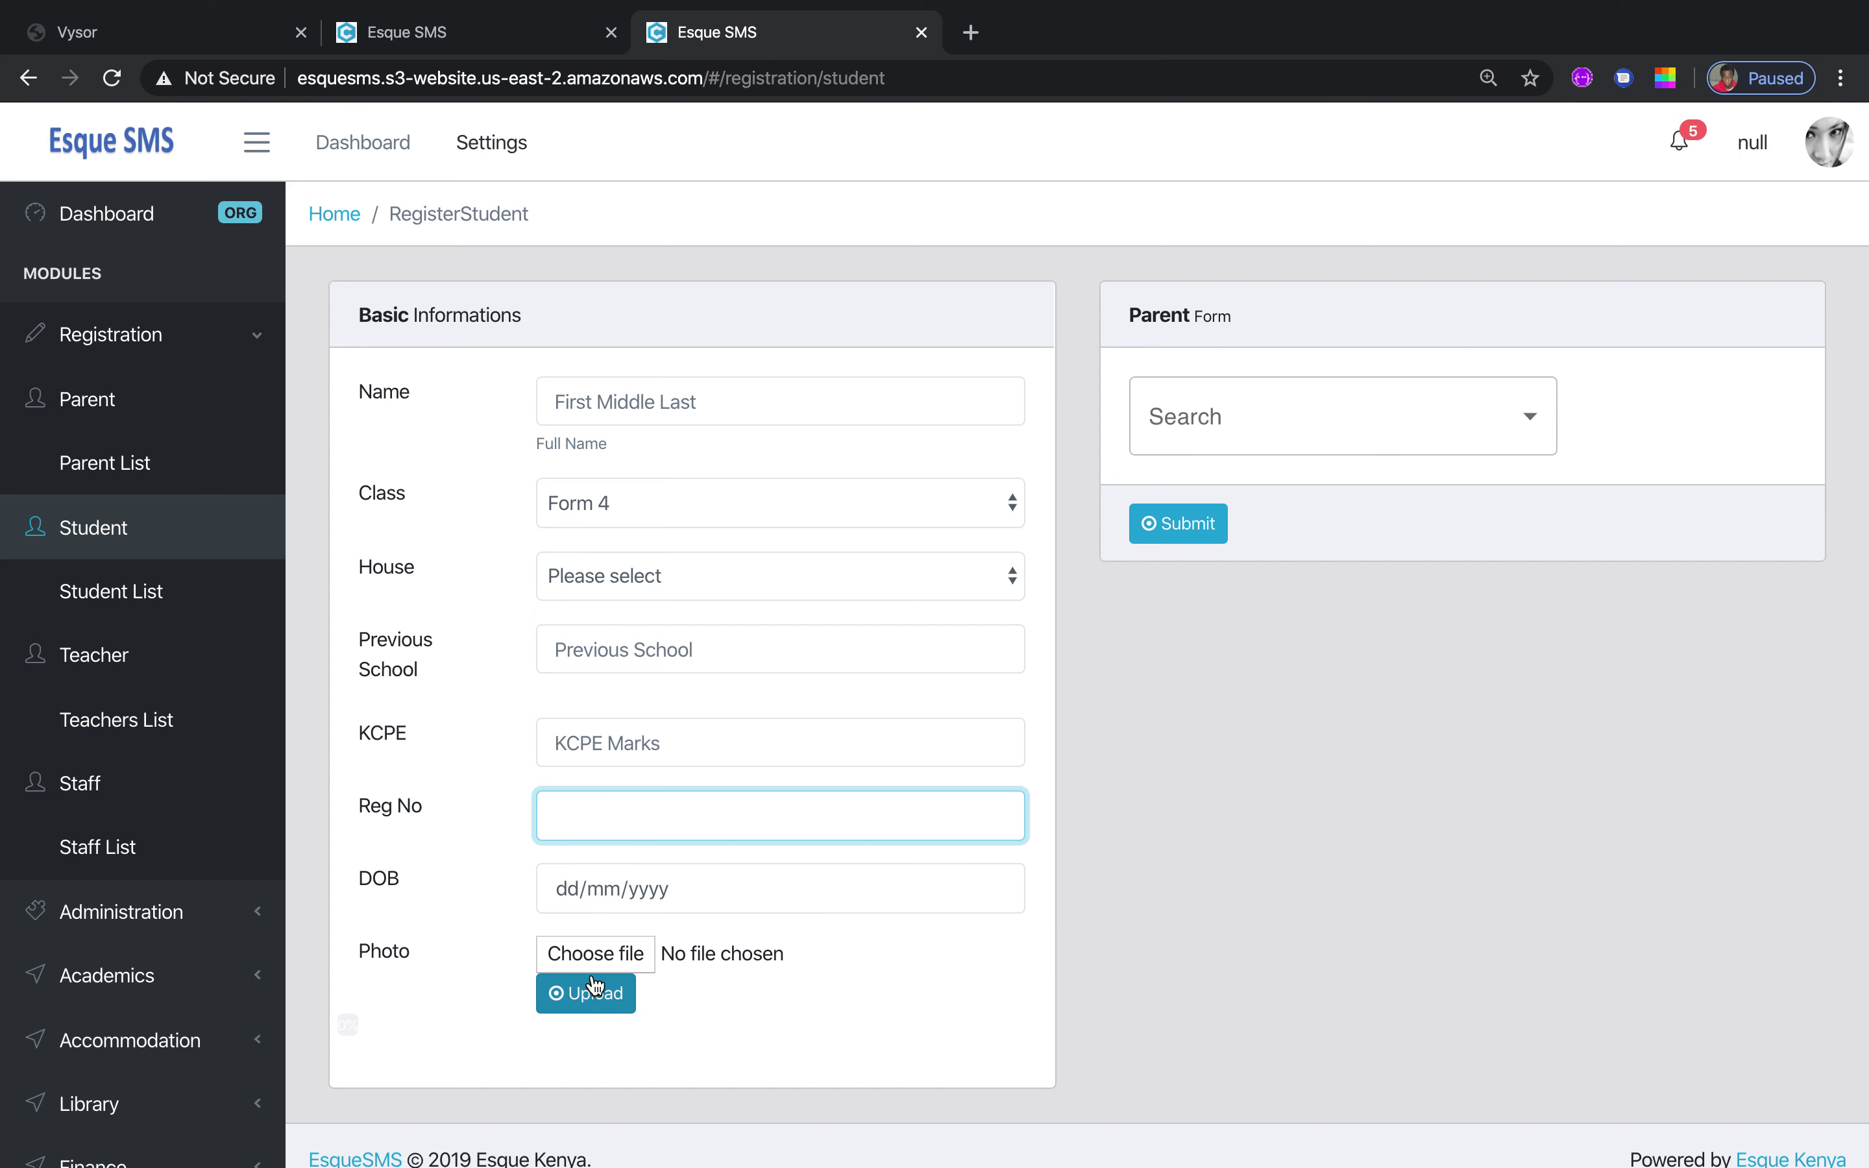
Cancel the student photo upload, browse the parent-link dropdown, then open the Students List
click(613, 954)
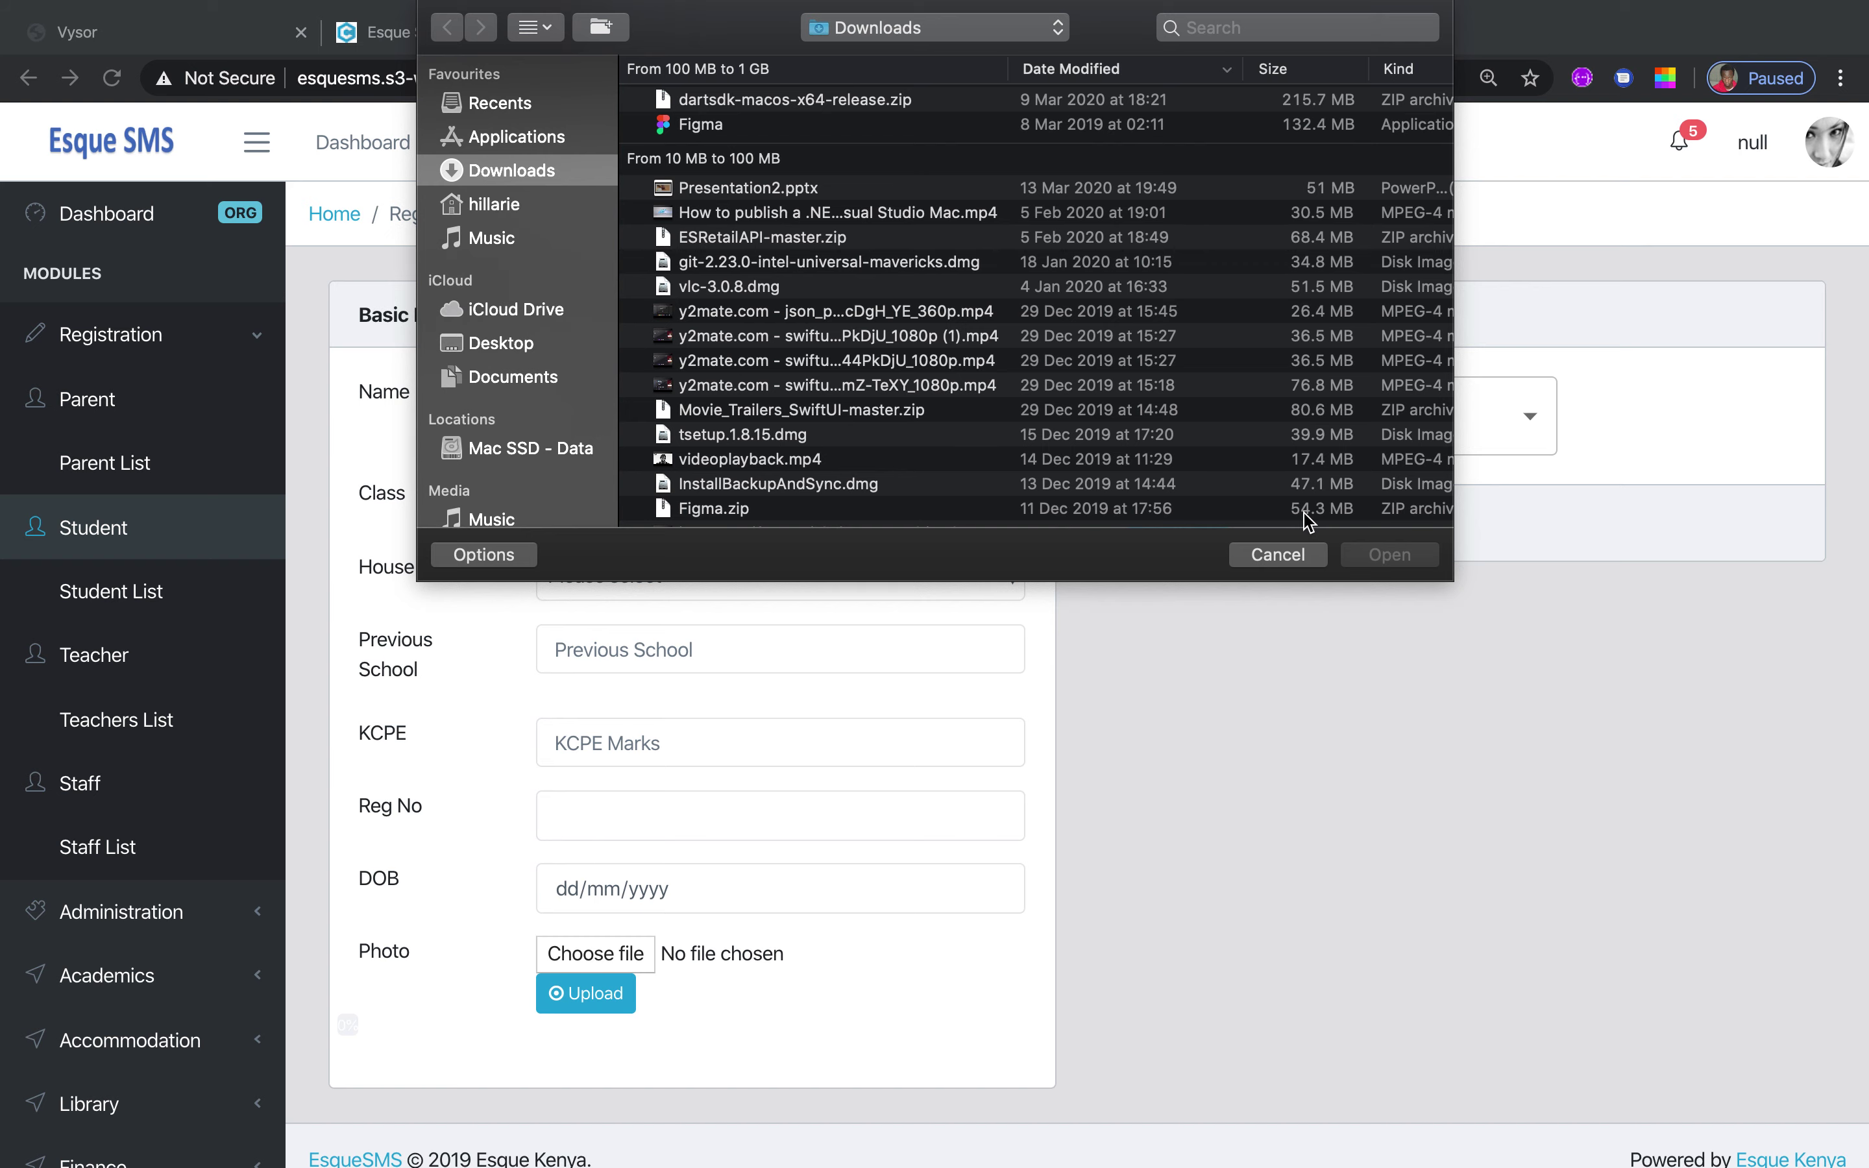
click(1290, 550)
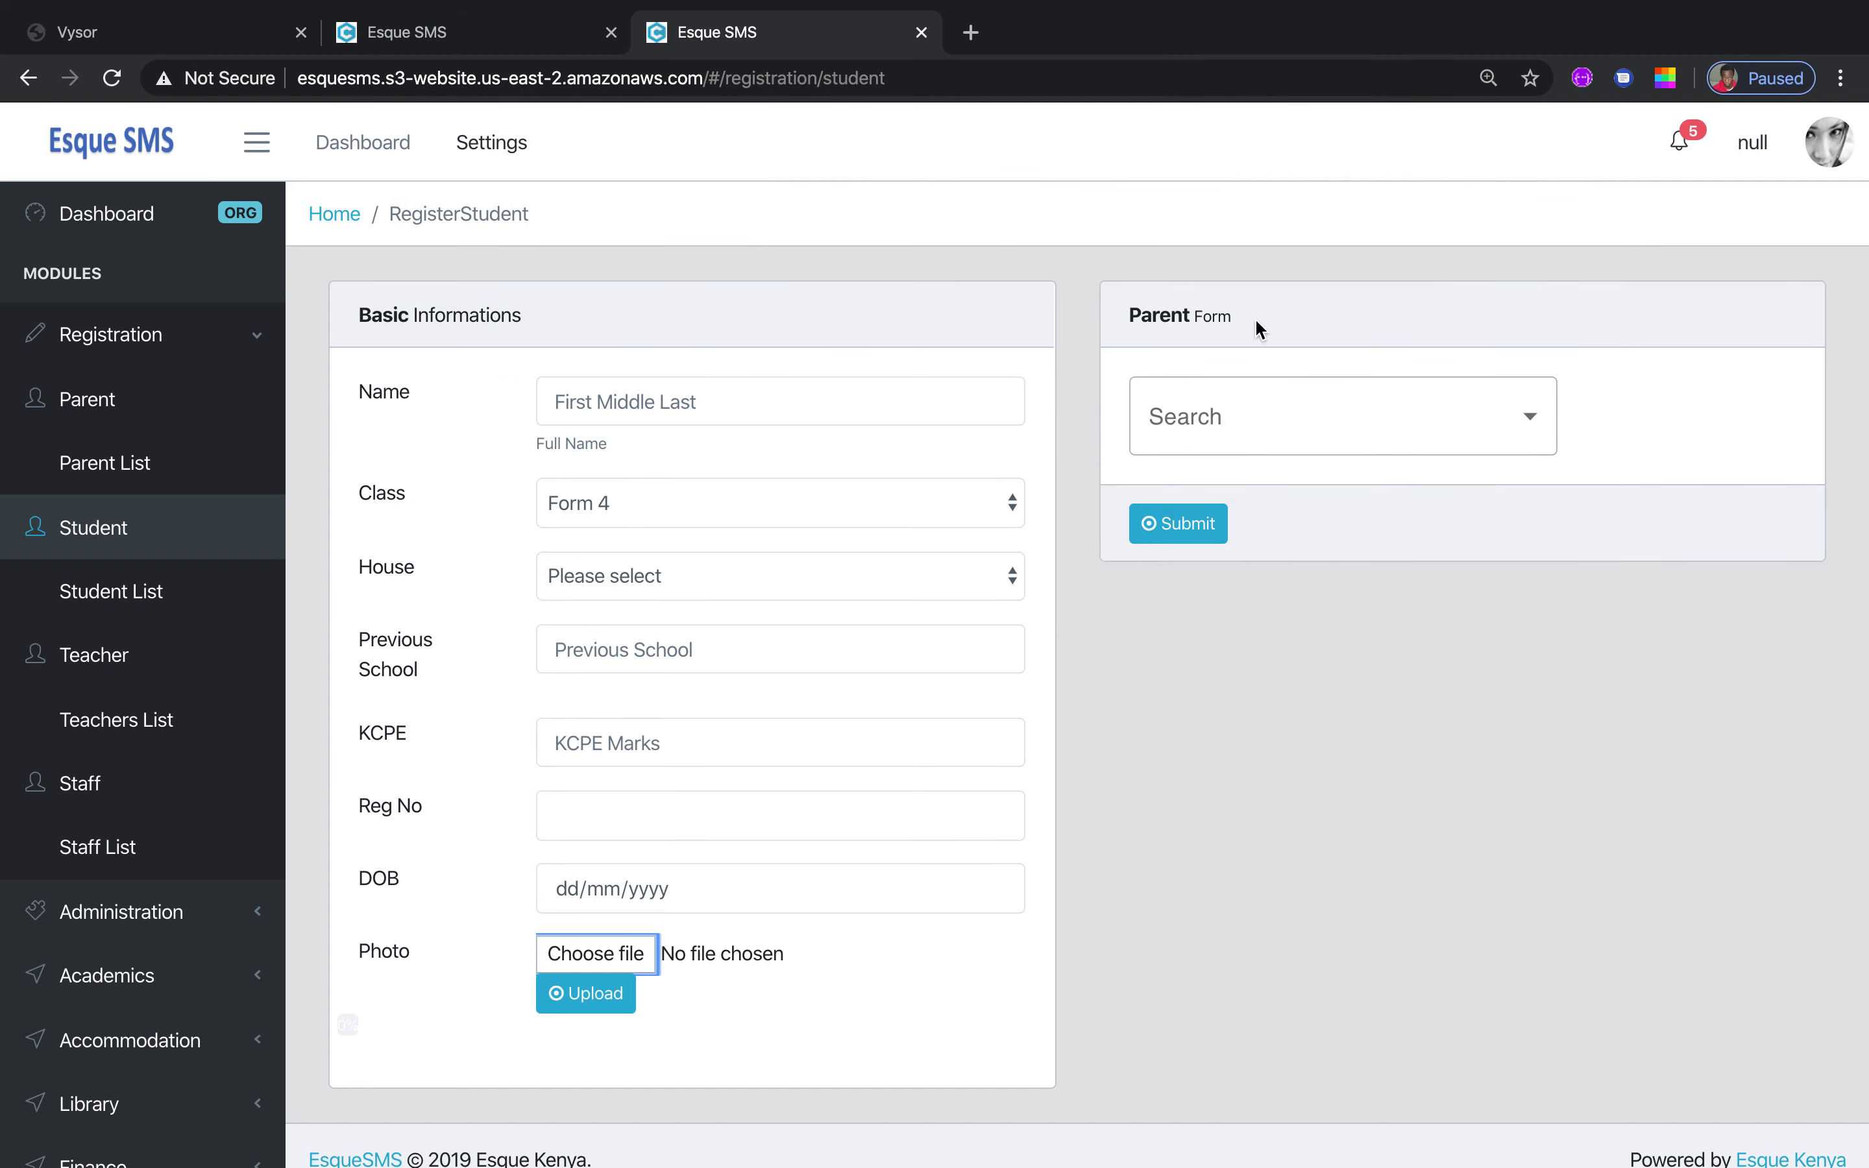
click(1528, 419)
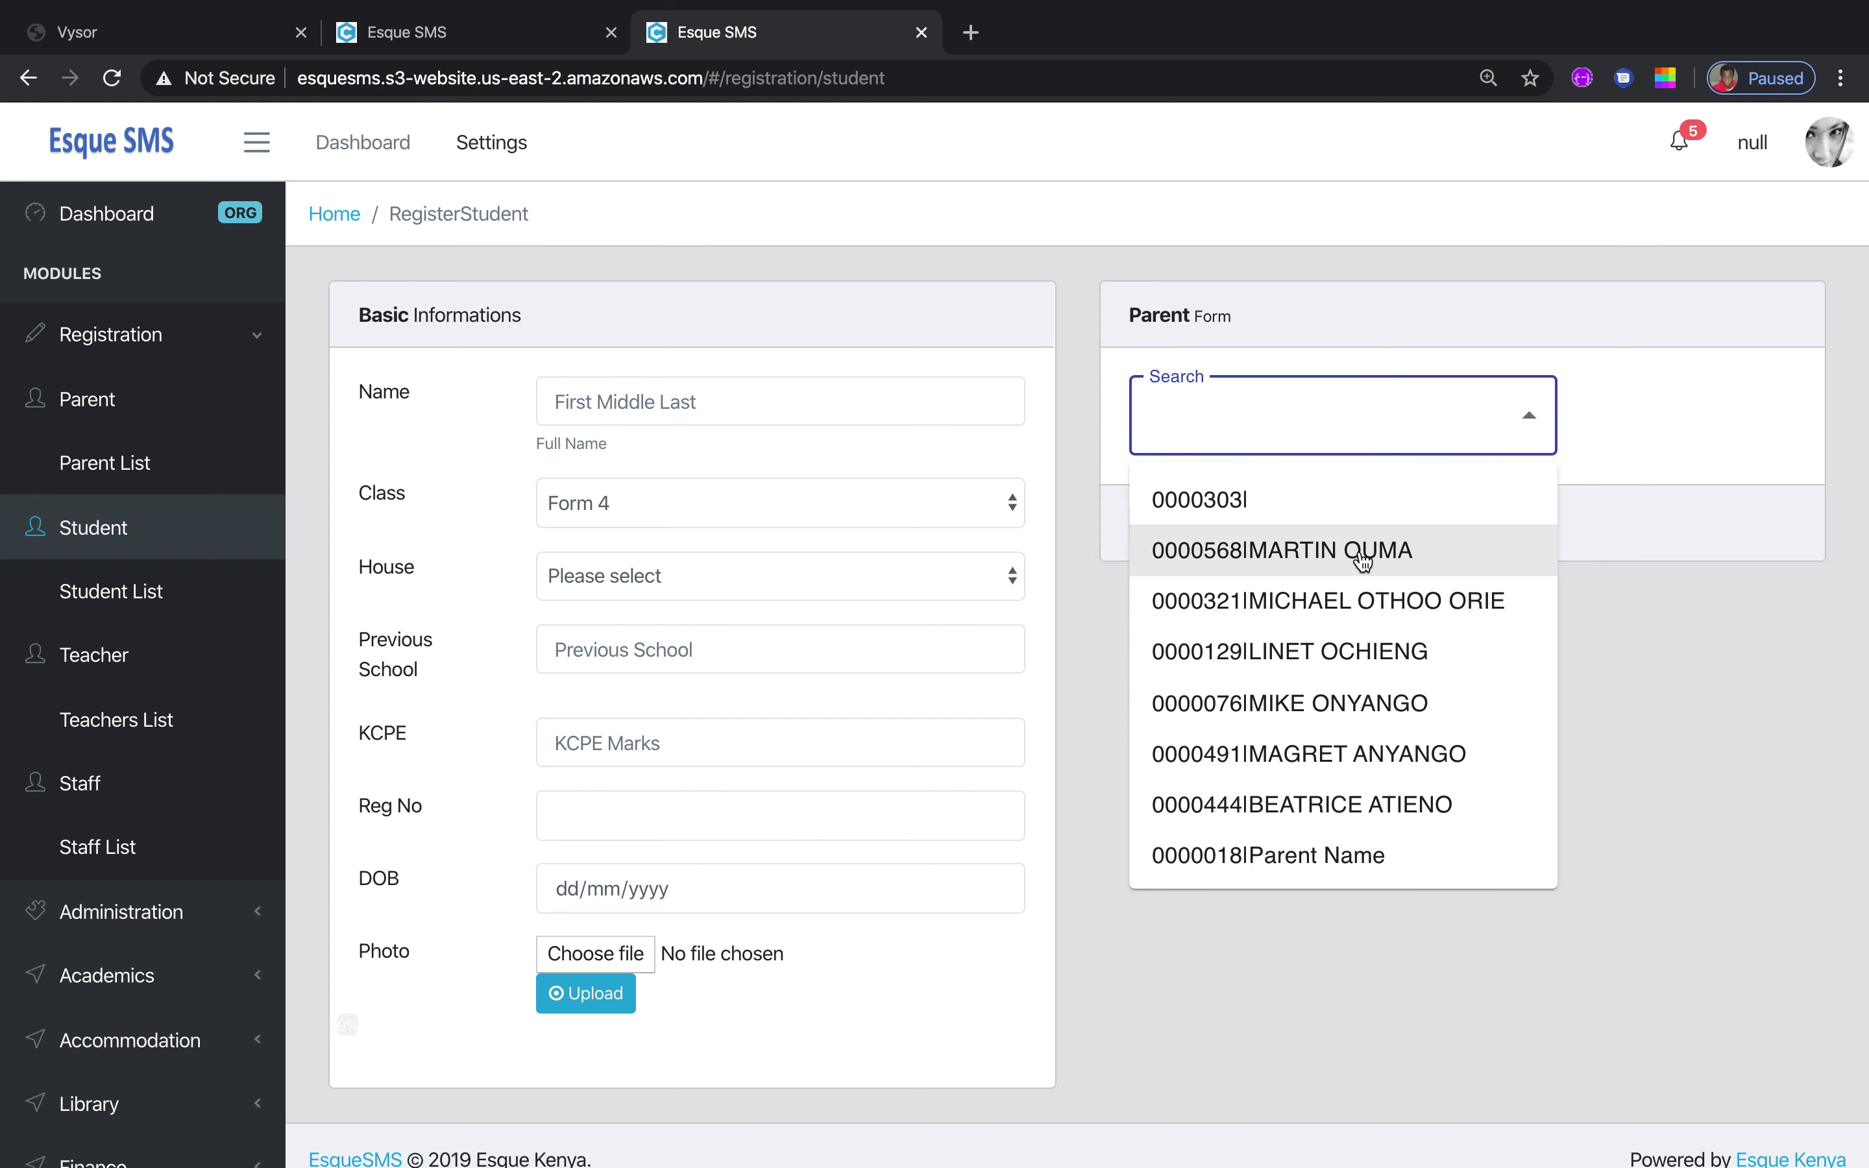
scroll(943, 546, up, 1)
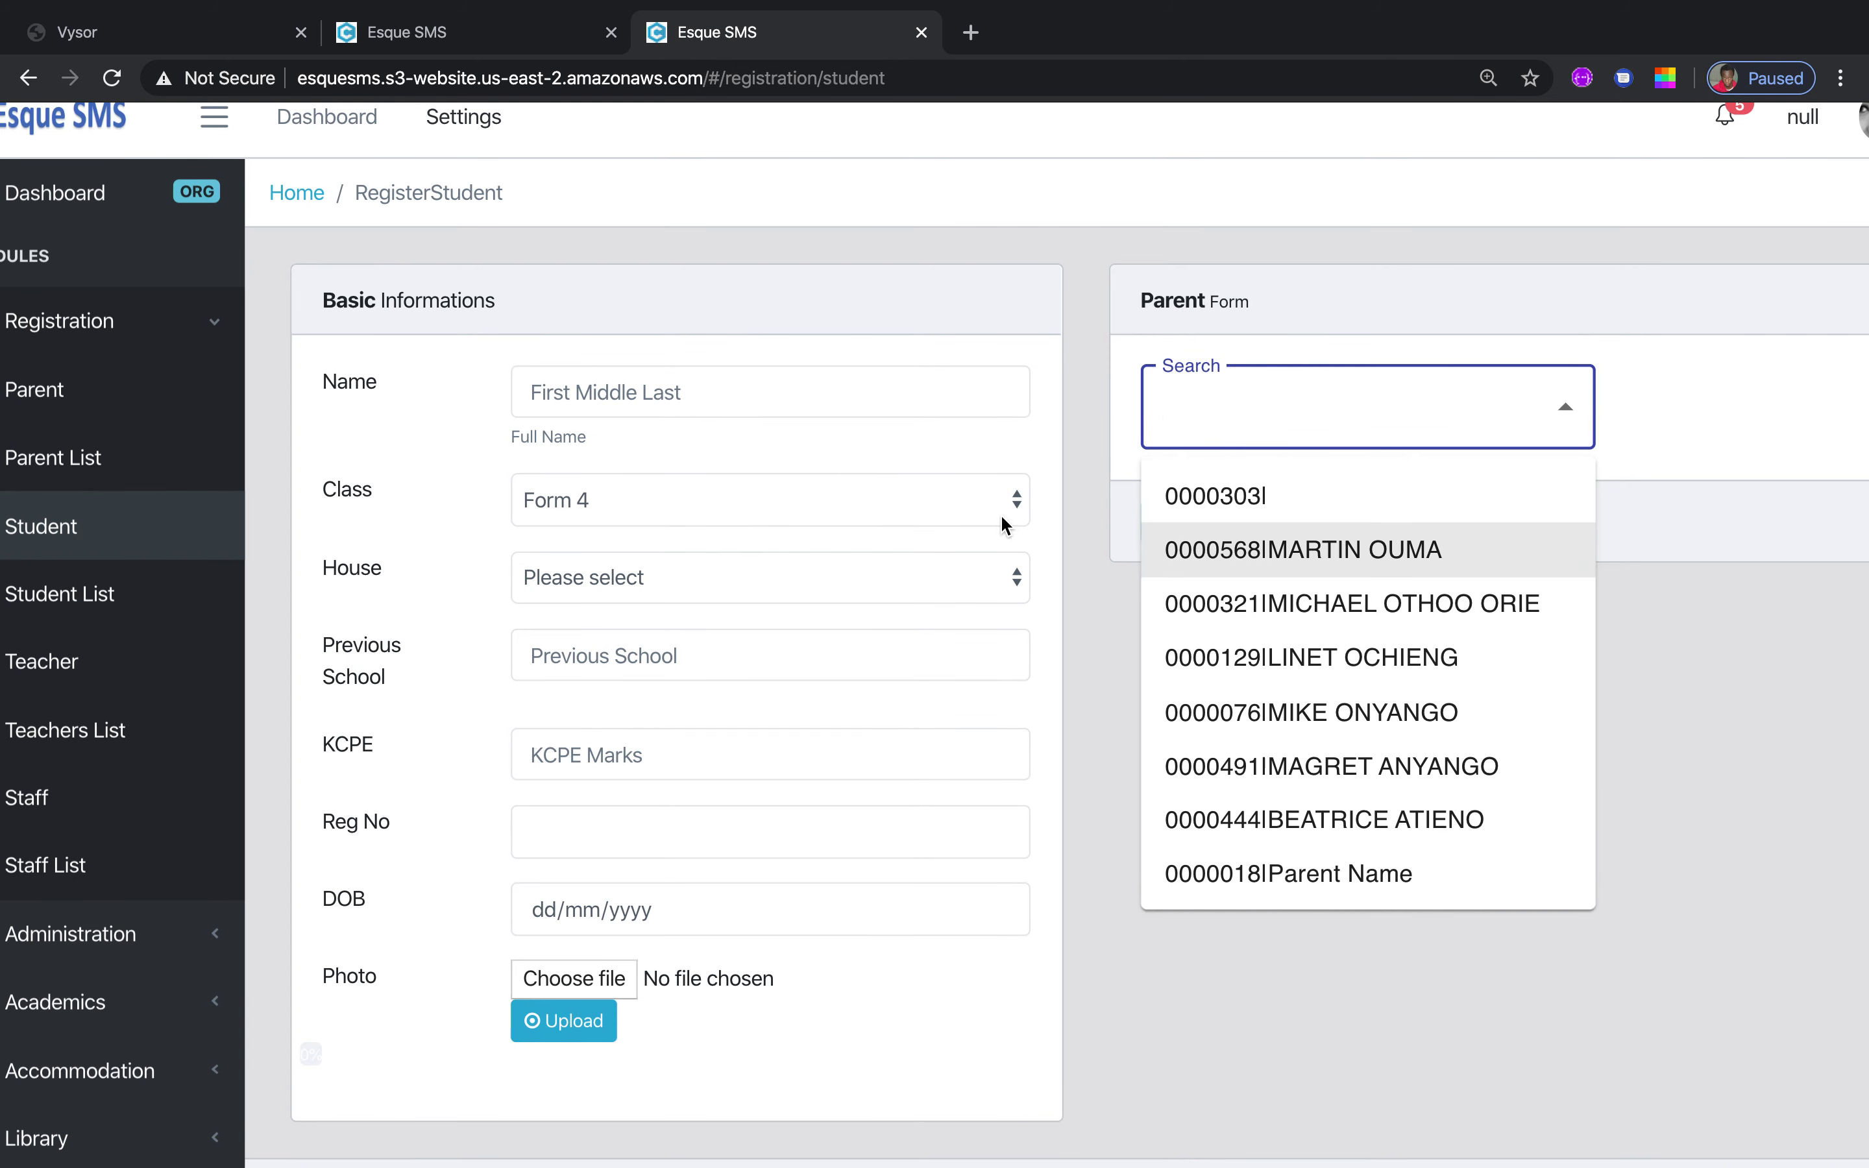
key(Down)
key(Down)
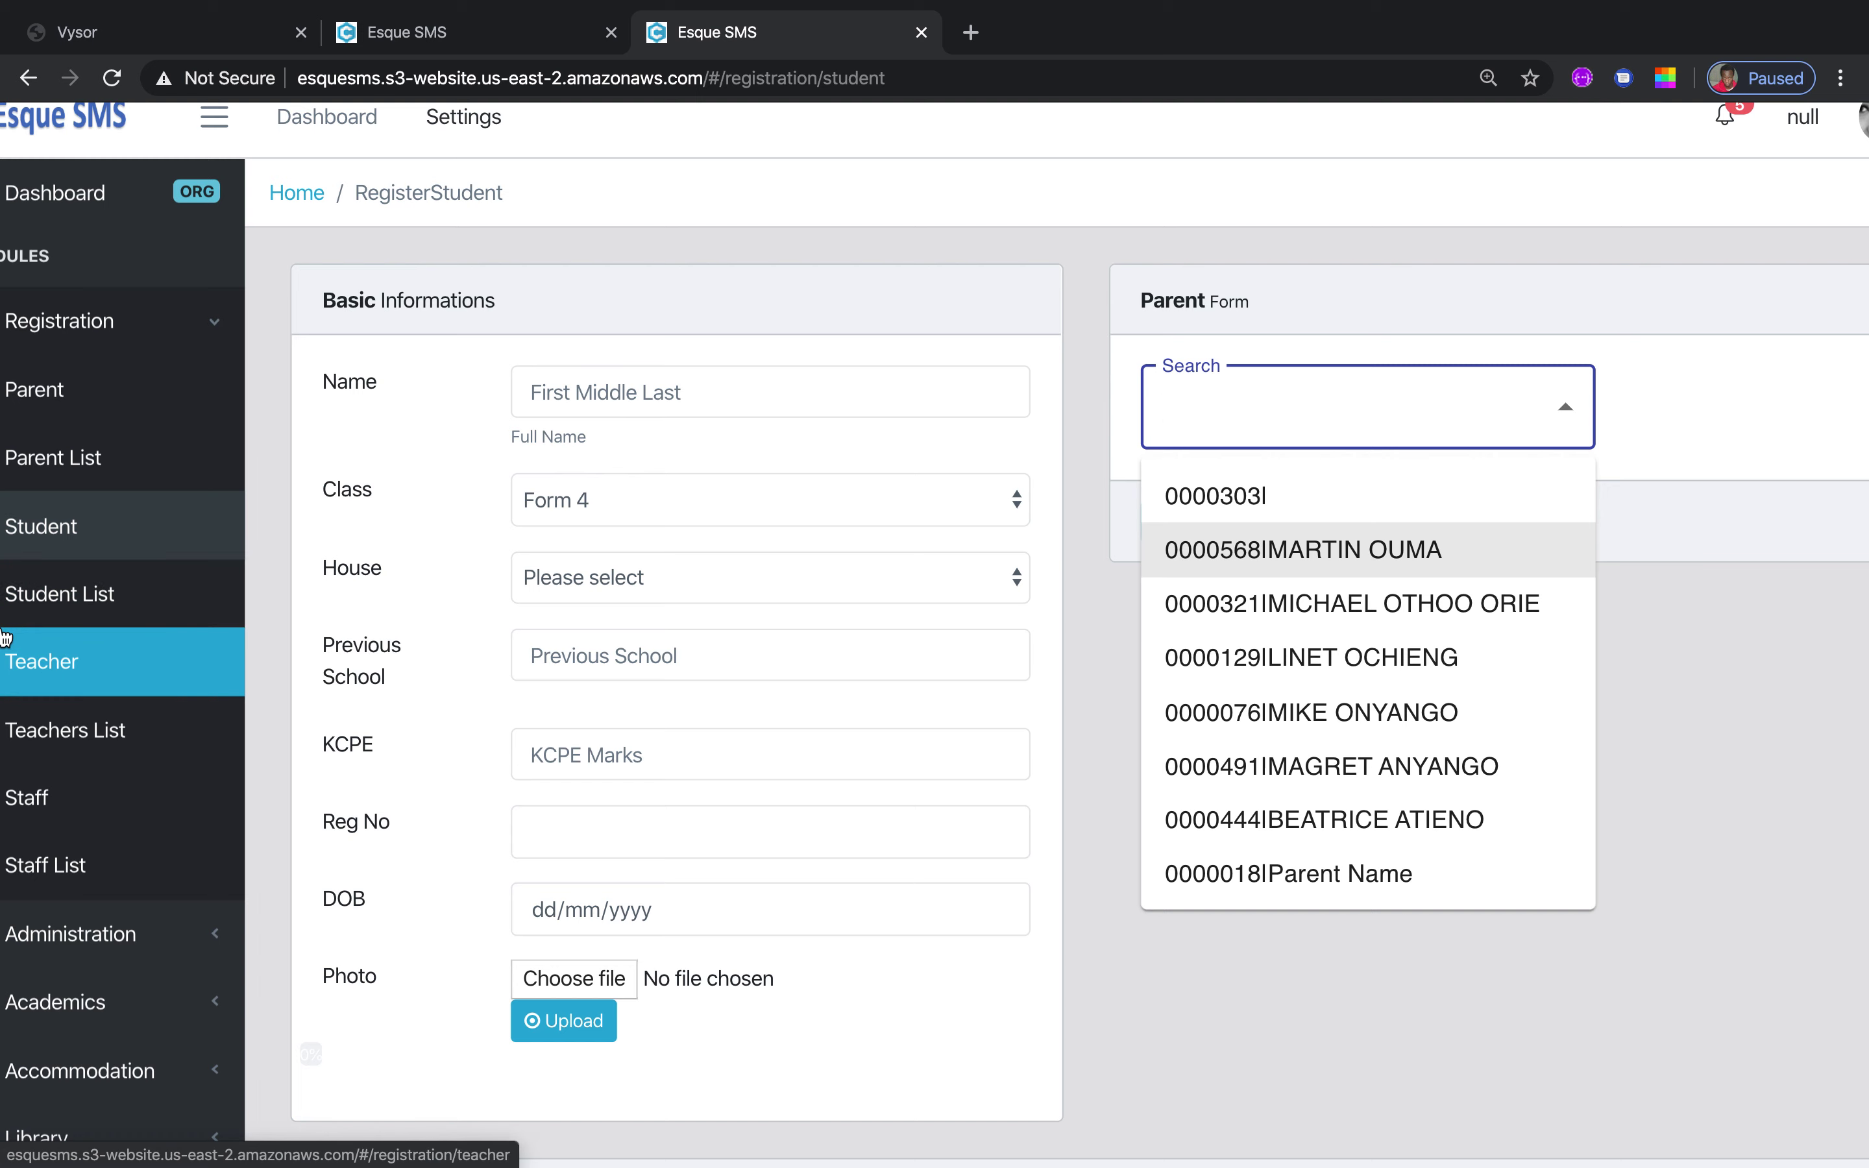
click(62, 596)
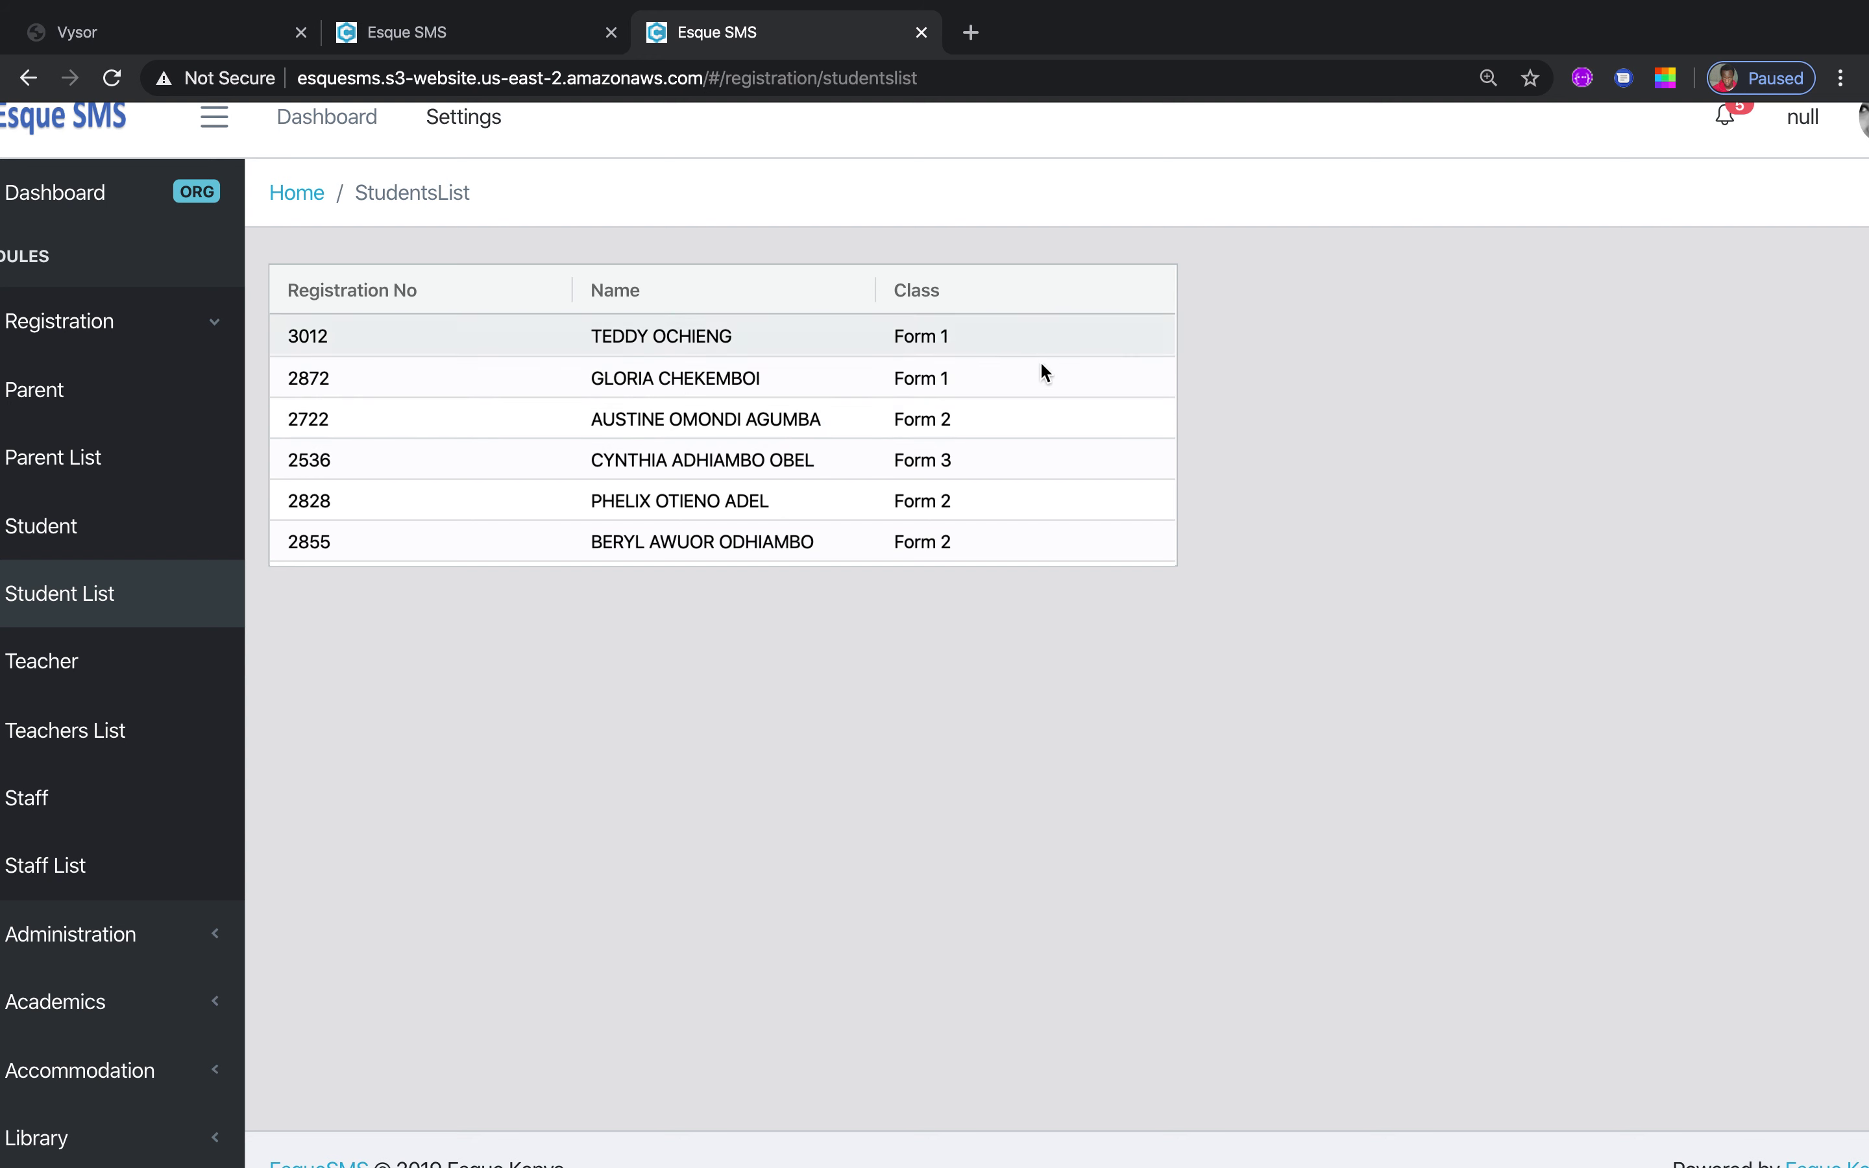
Open the Teacher form and inspect its name, ID, email, KRA PIN, TSC NO and bank fields
click(91, 668)
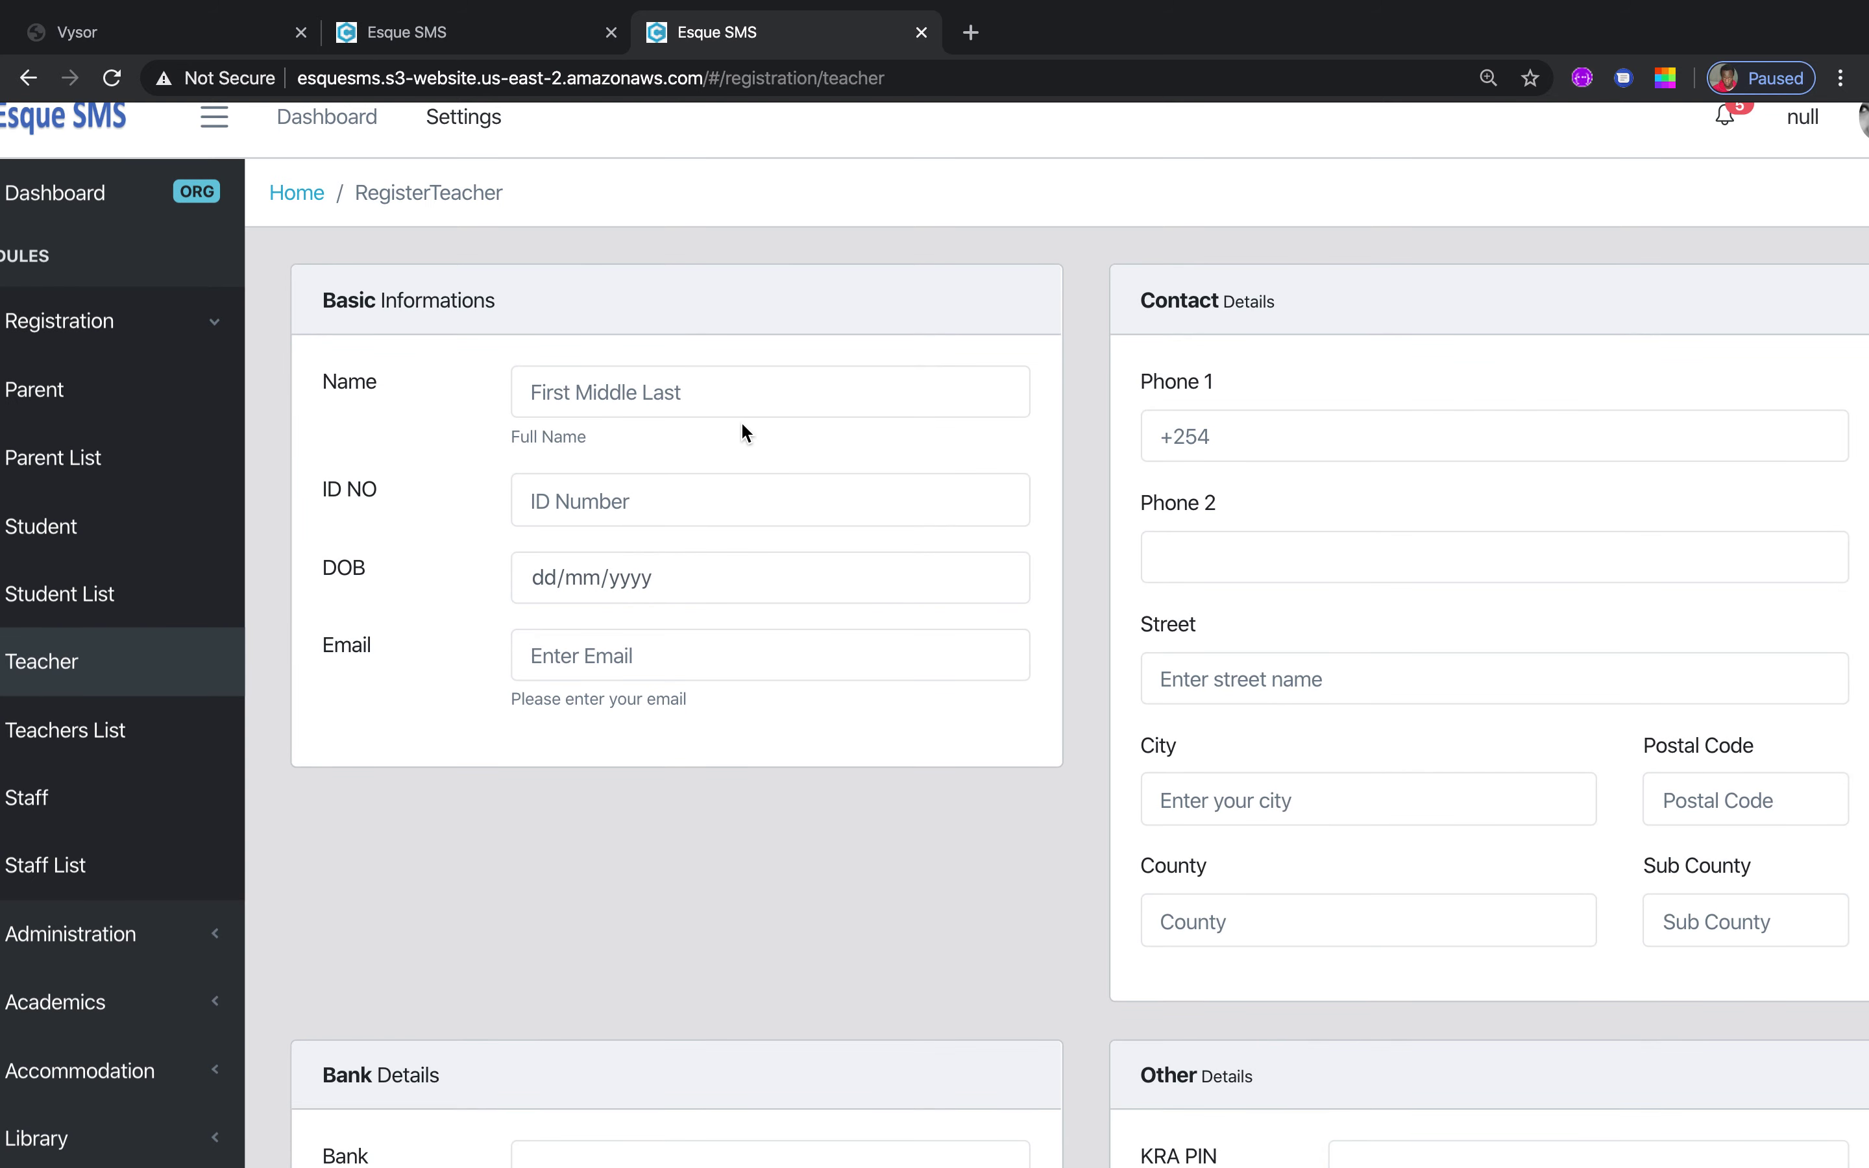
click(745, 392)
click(671, 506)
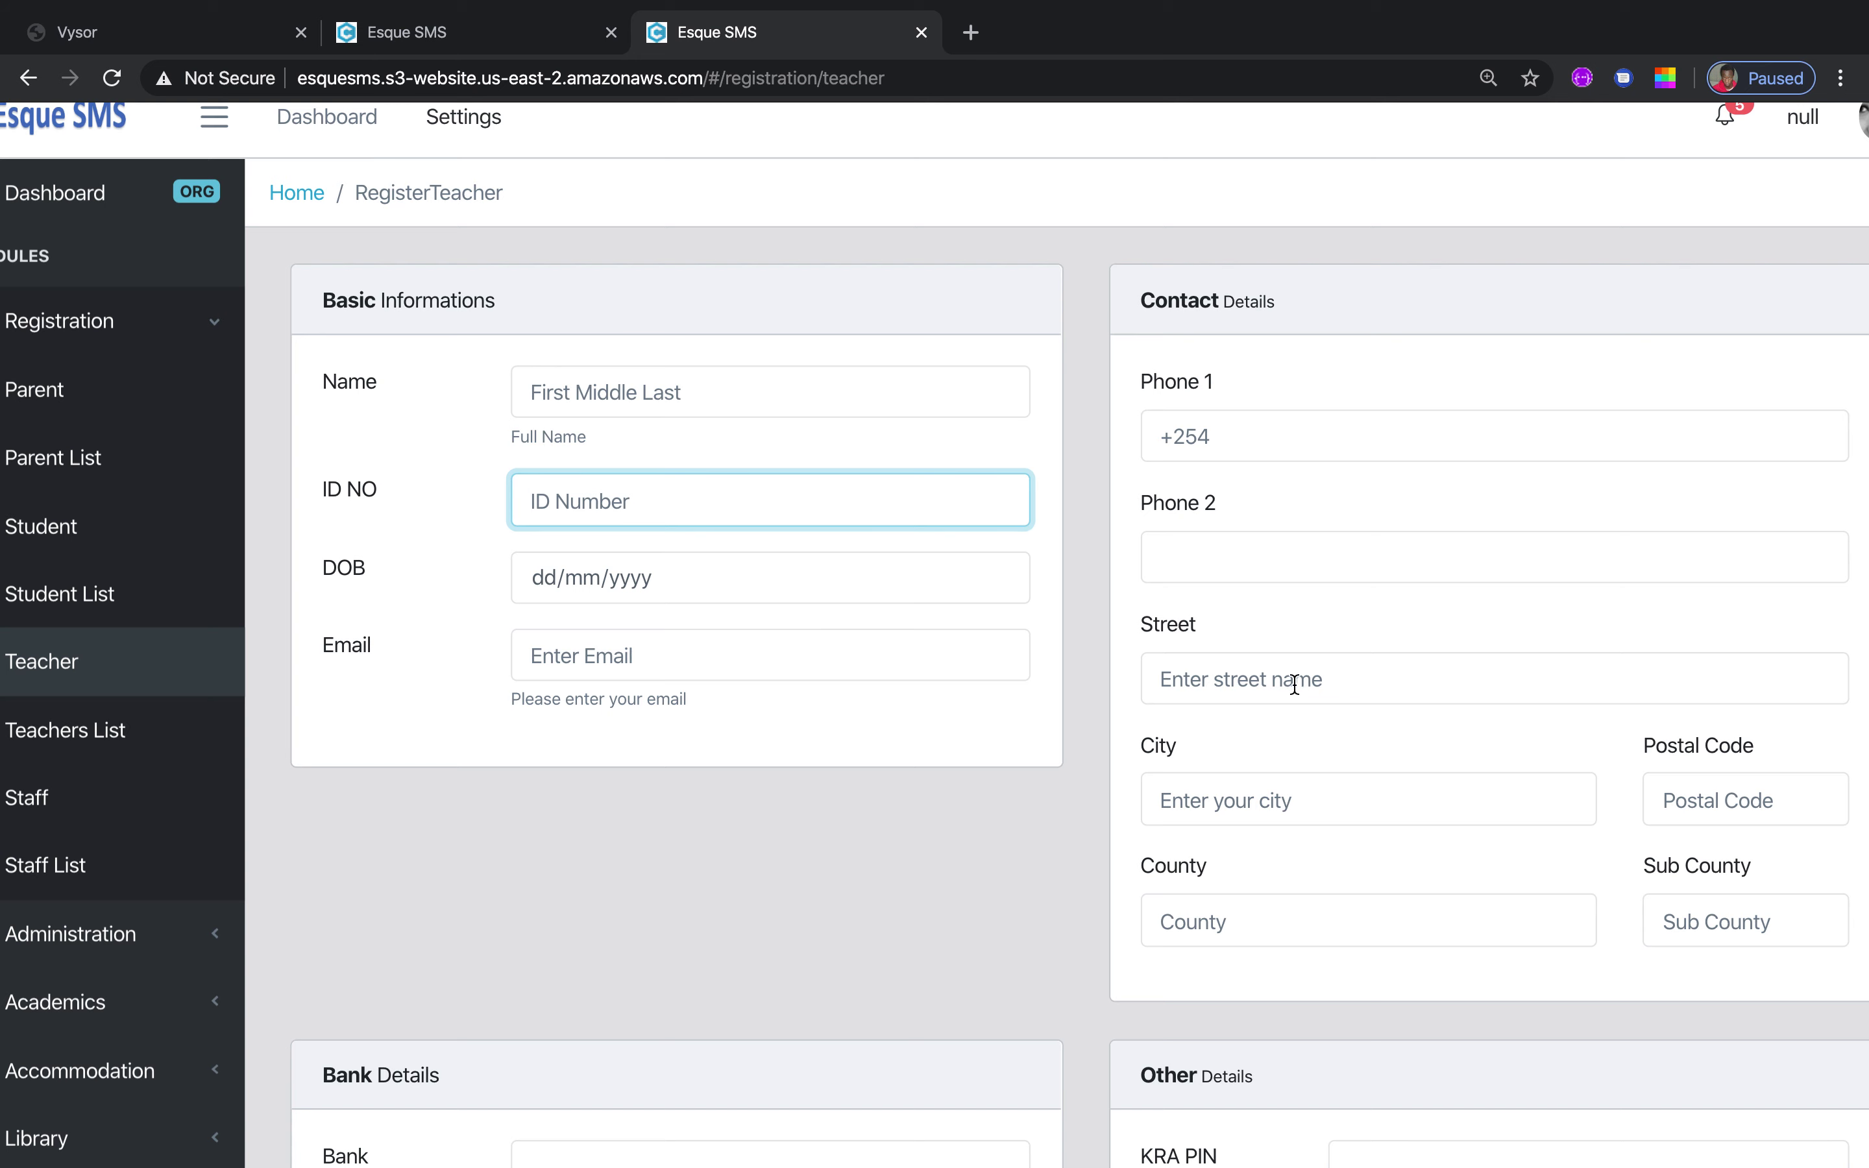
click(705, 661)
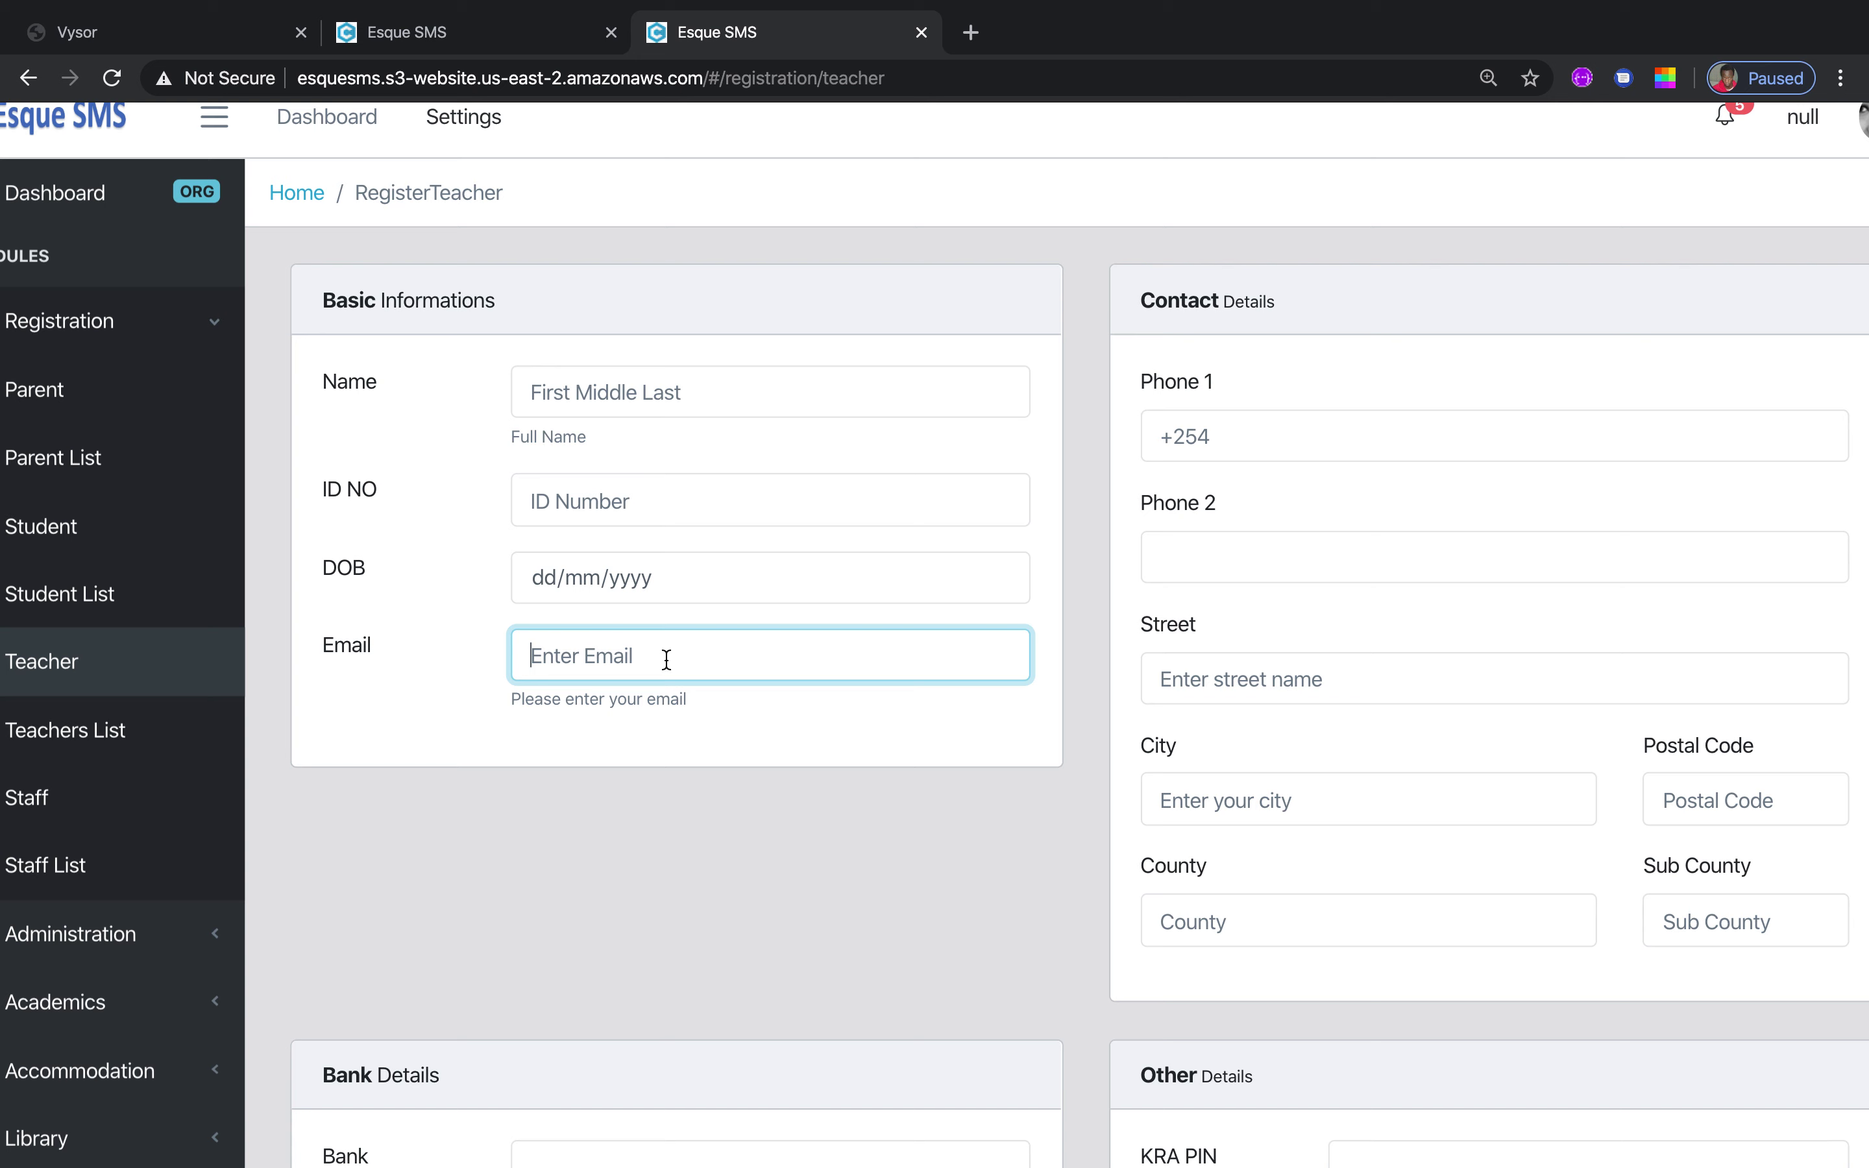
click(1016, 970)
scroll(1016, 971, down, 5)
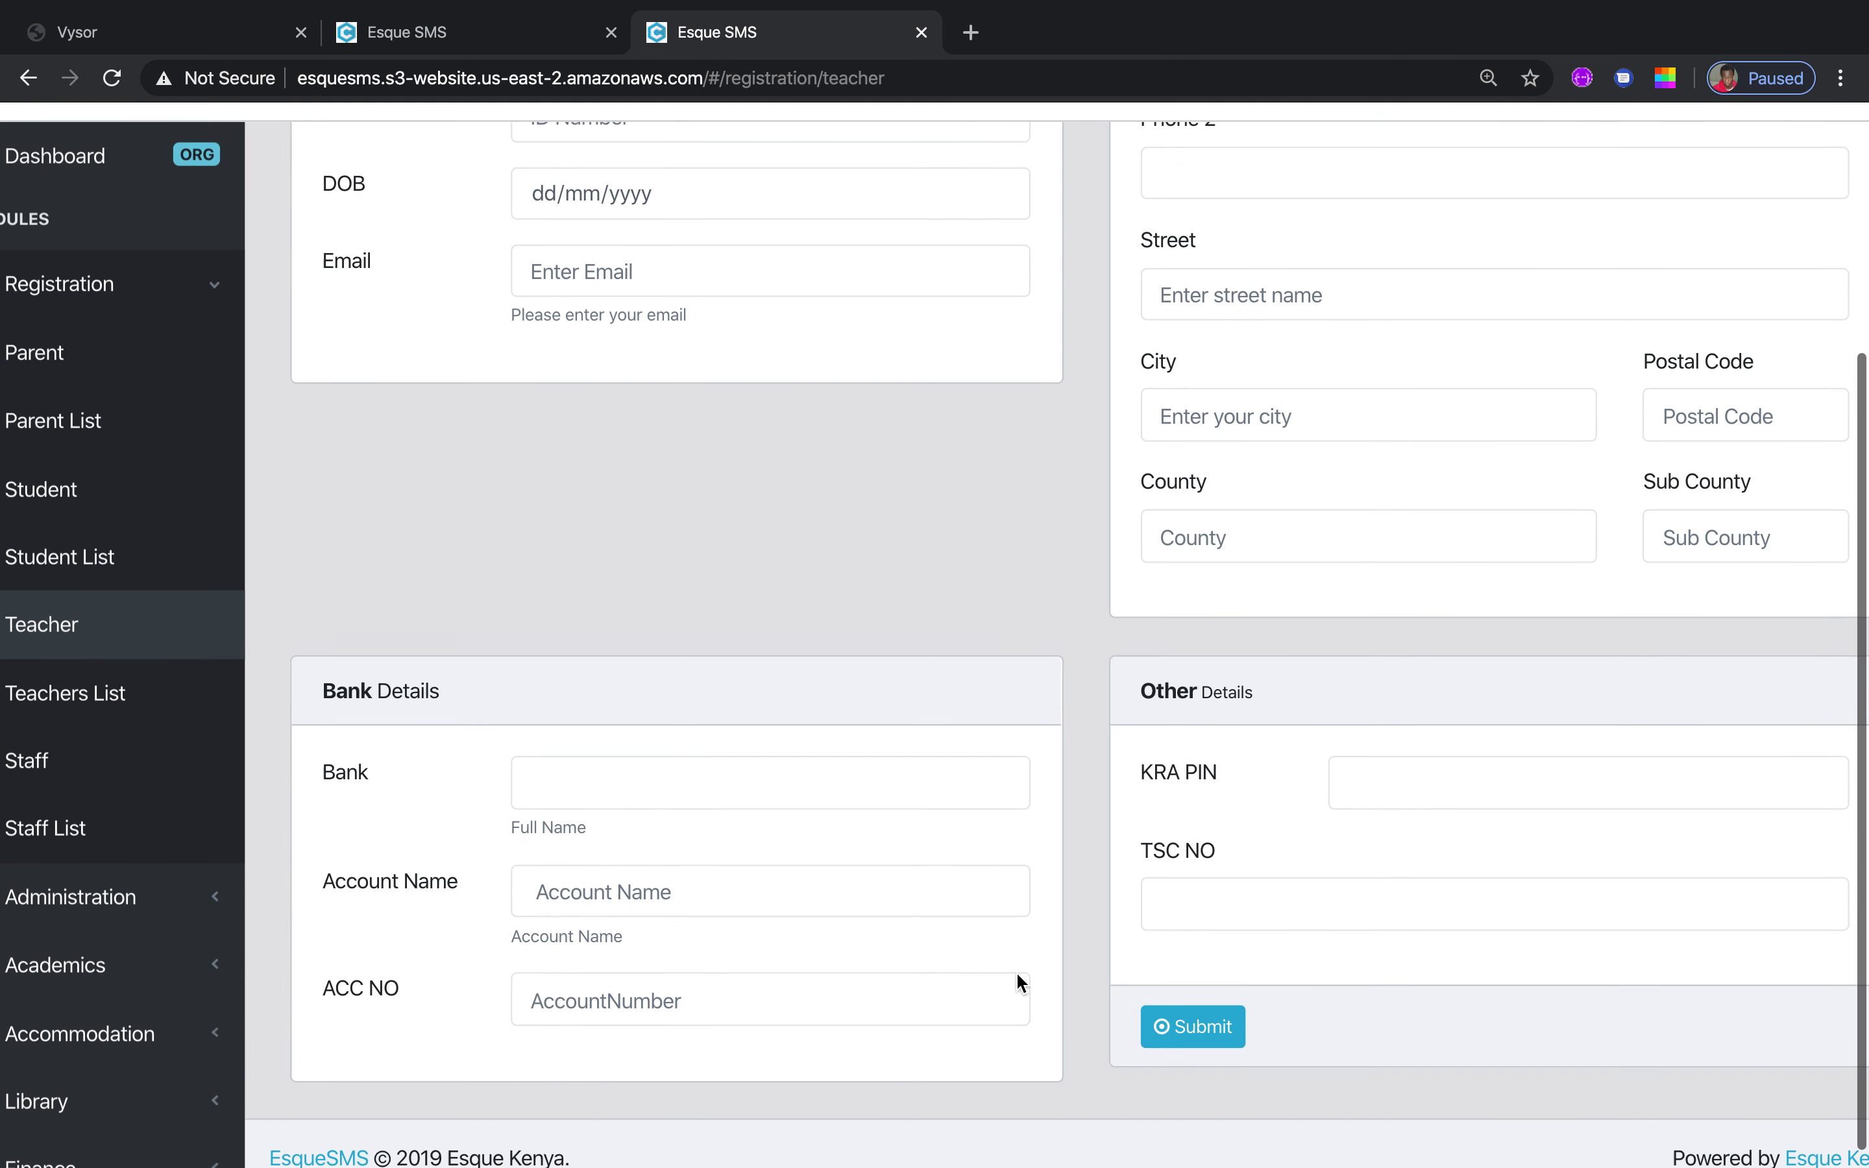
click(1468, 762)
click(1244, 869)
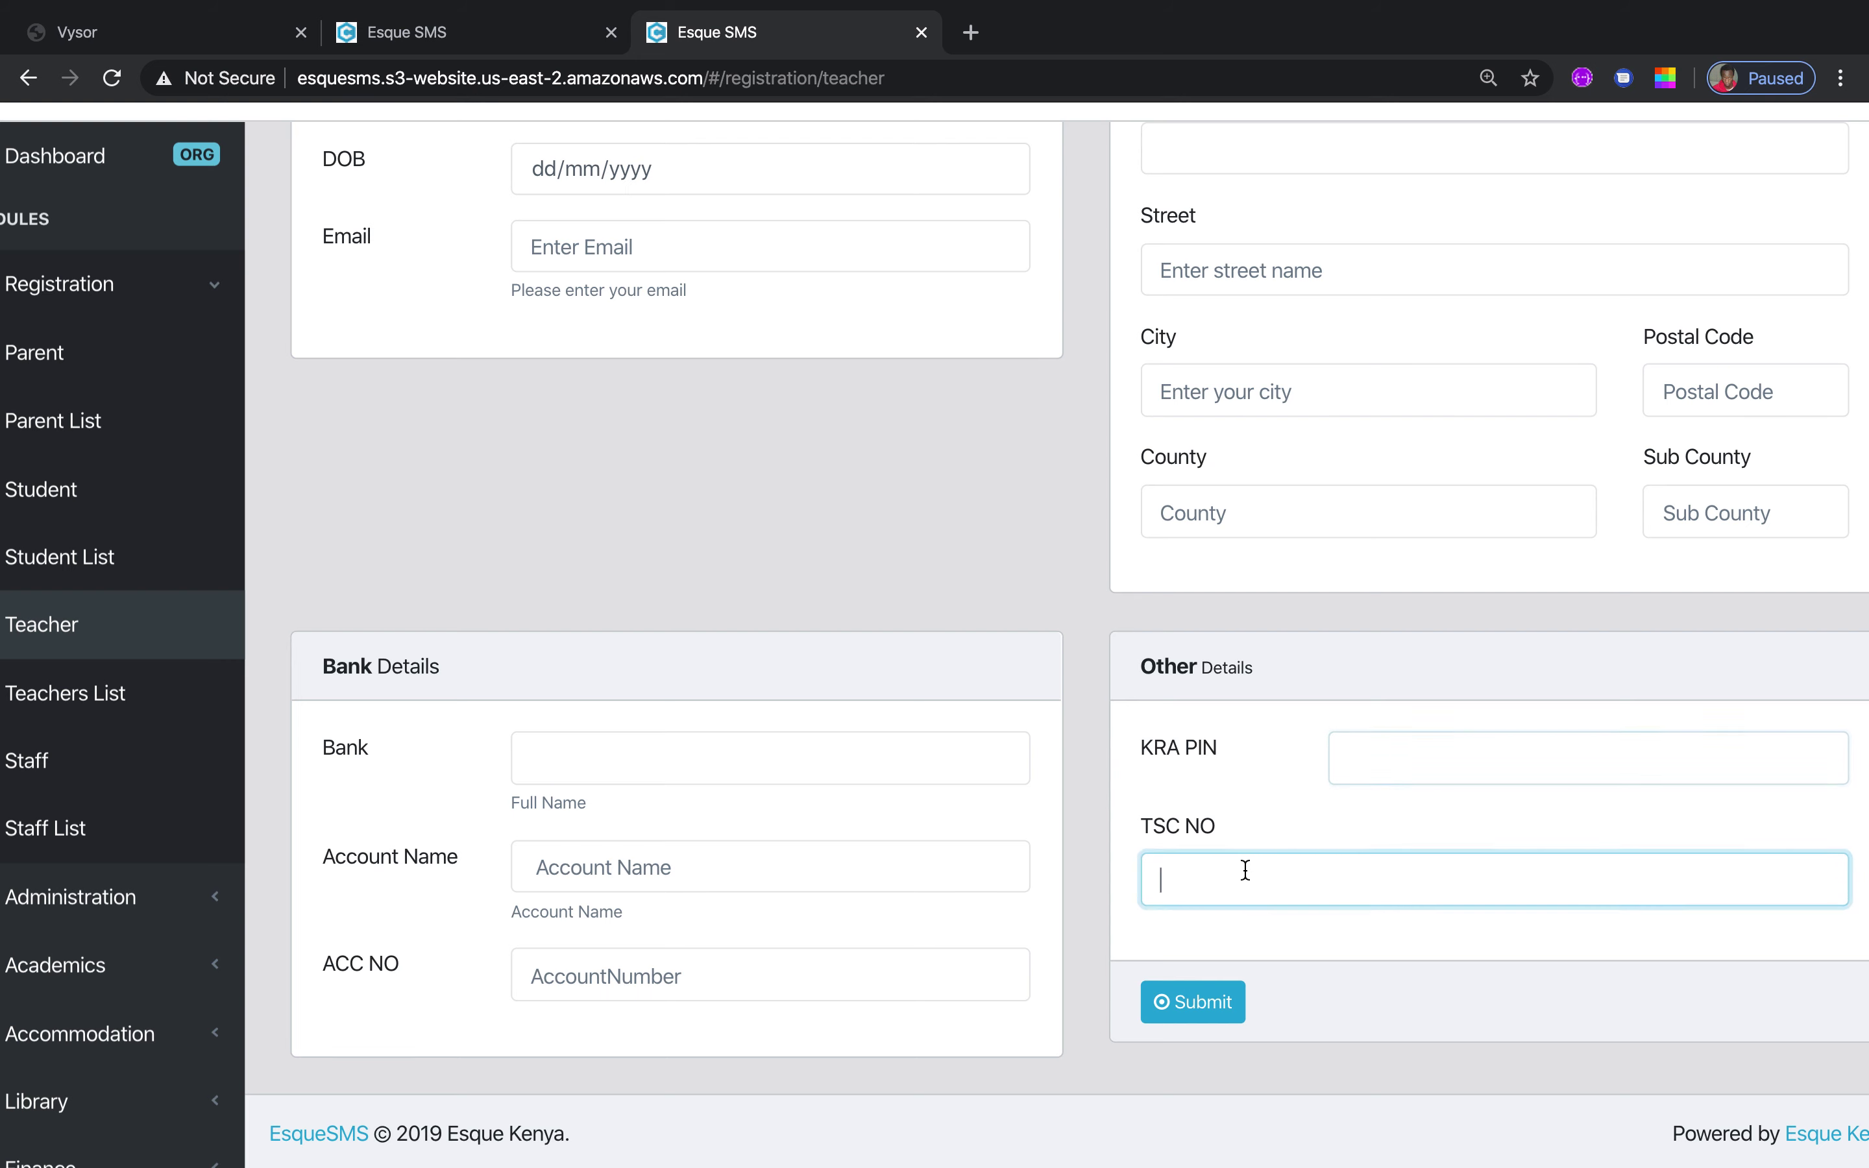
click(722, 739)
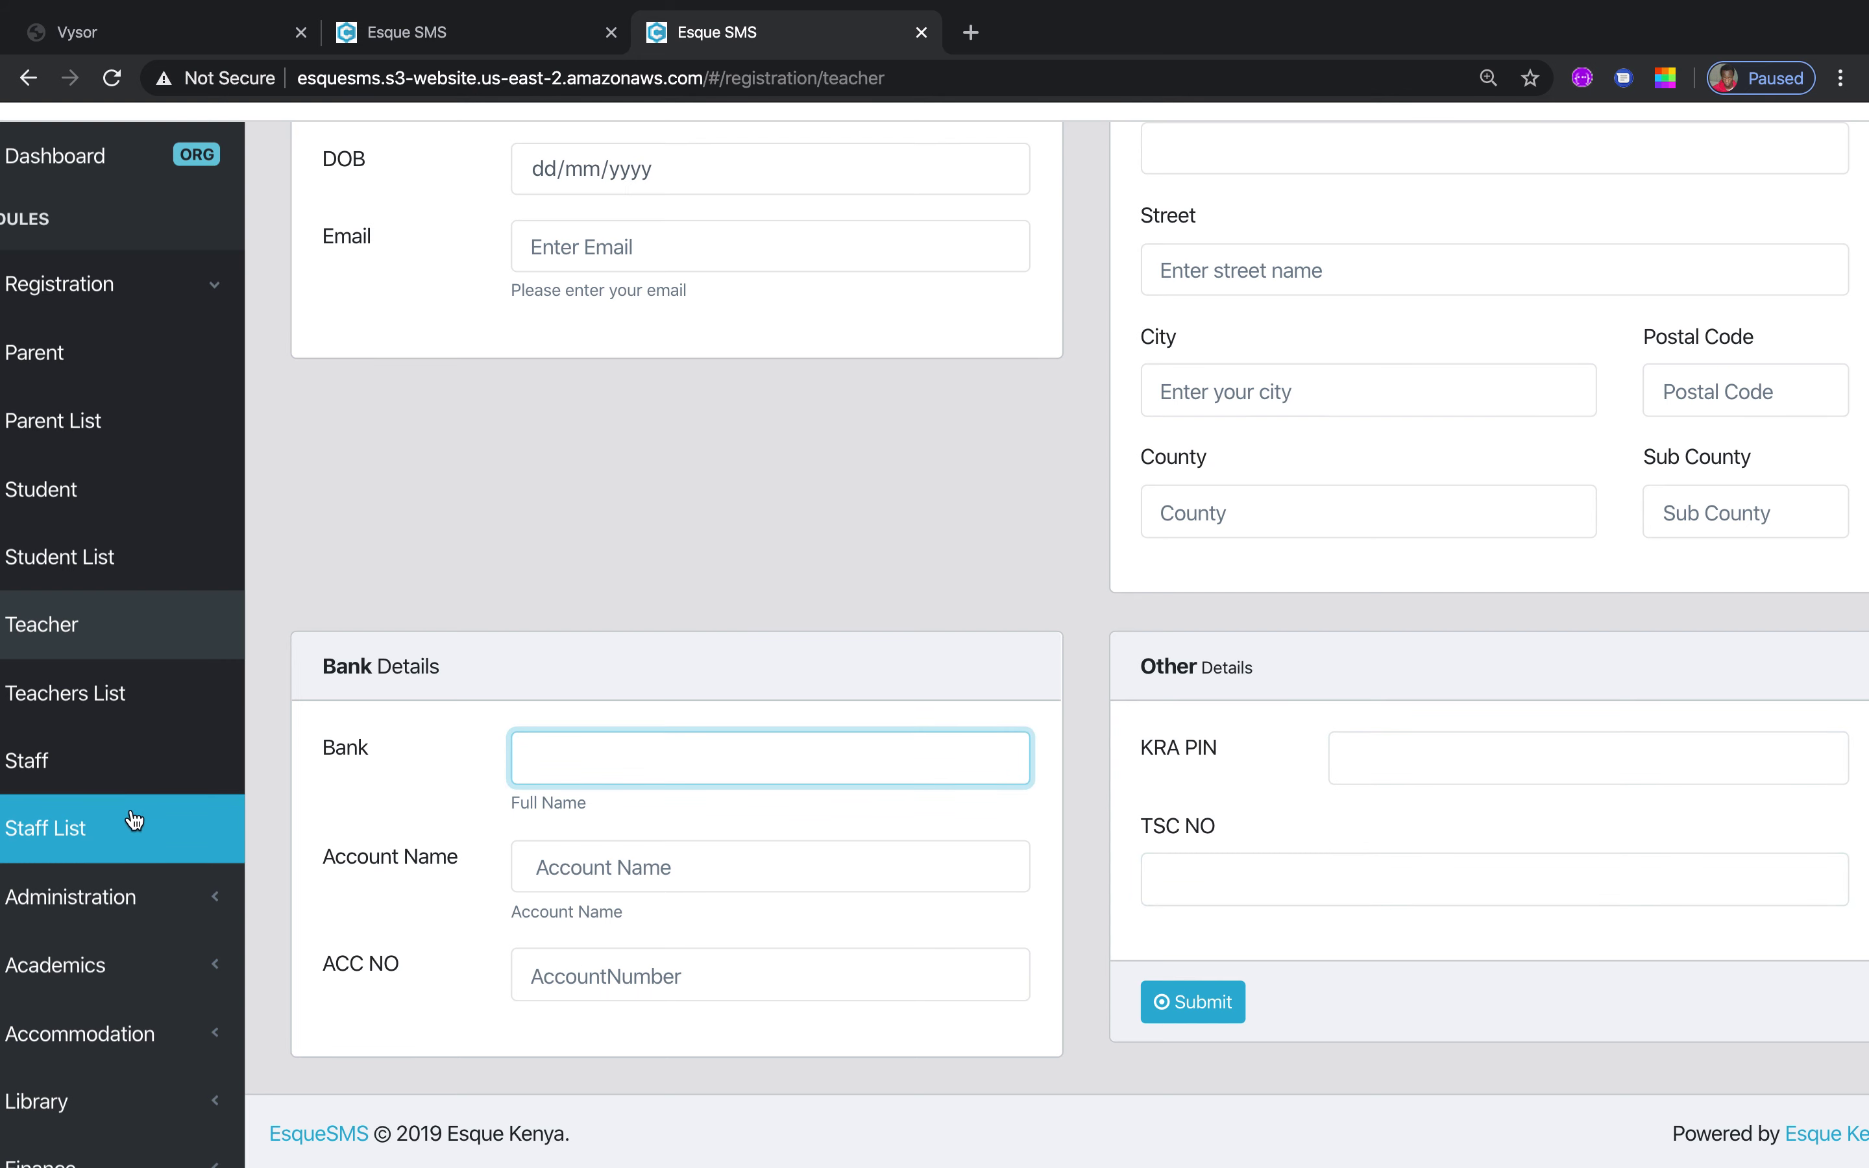
View the empty Teachers List, look over the Staff form, then open the Staff List
click(112, 691)
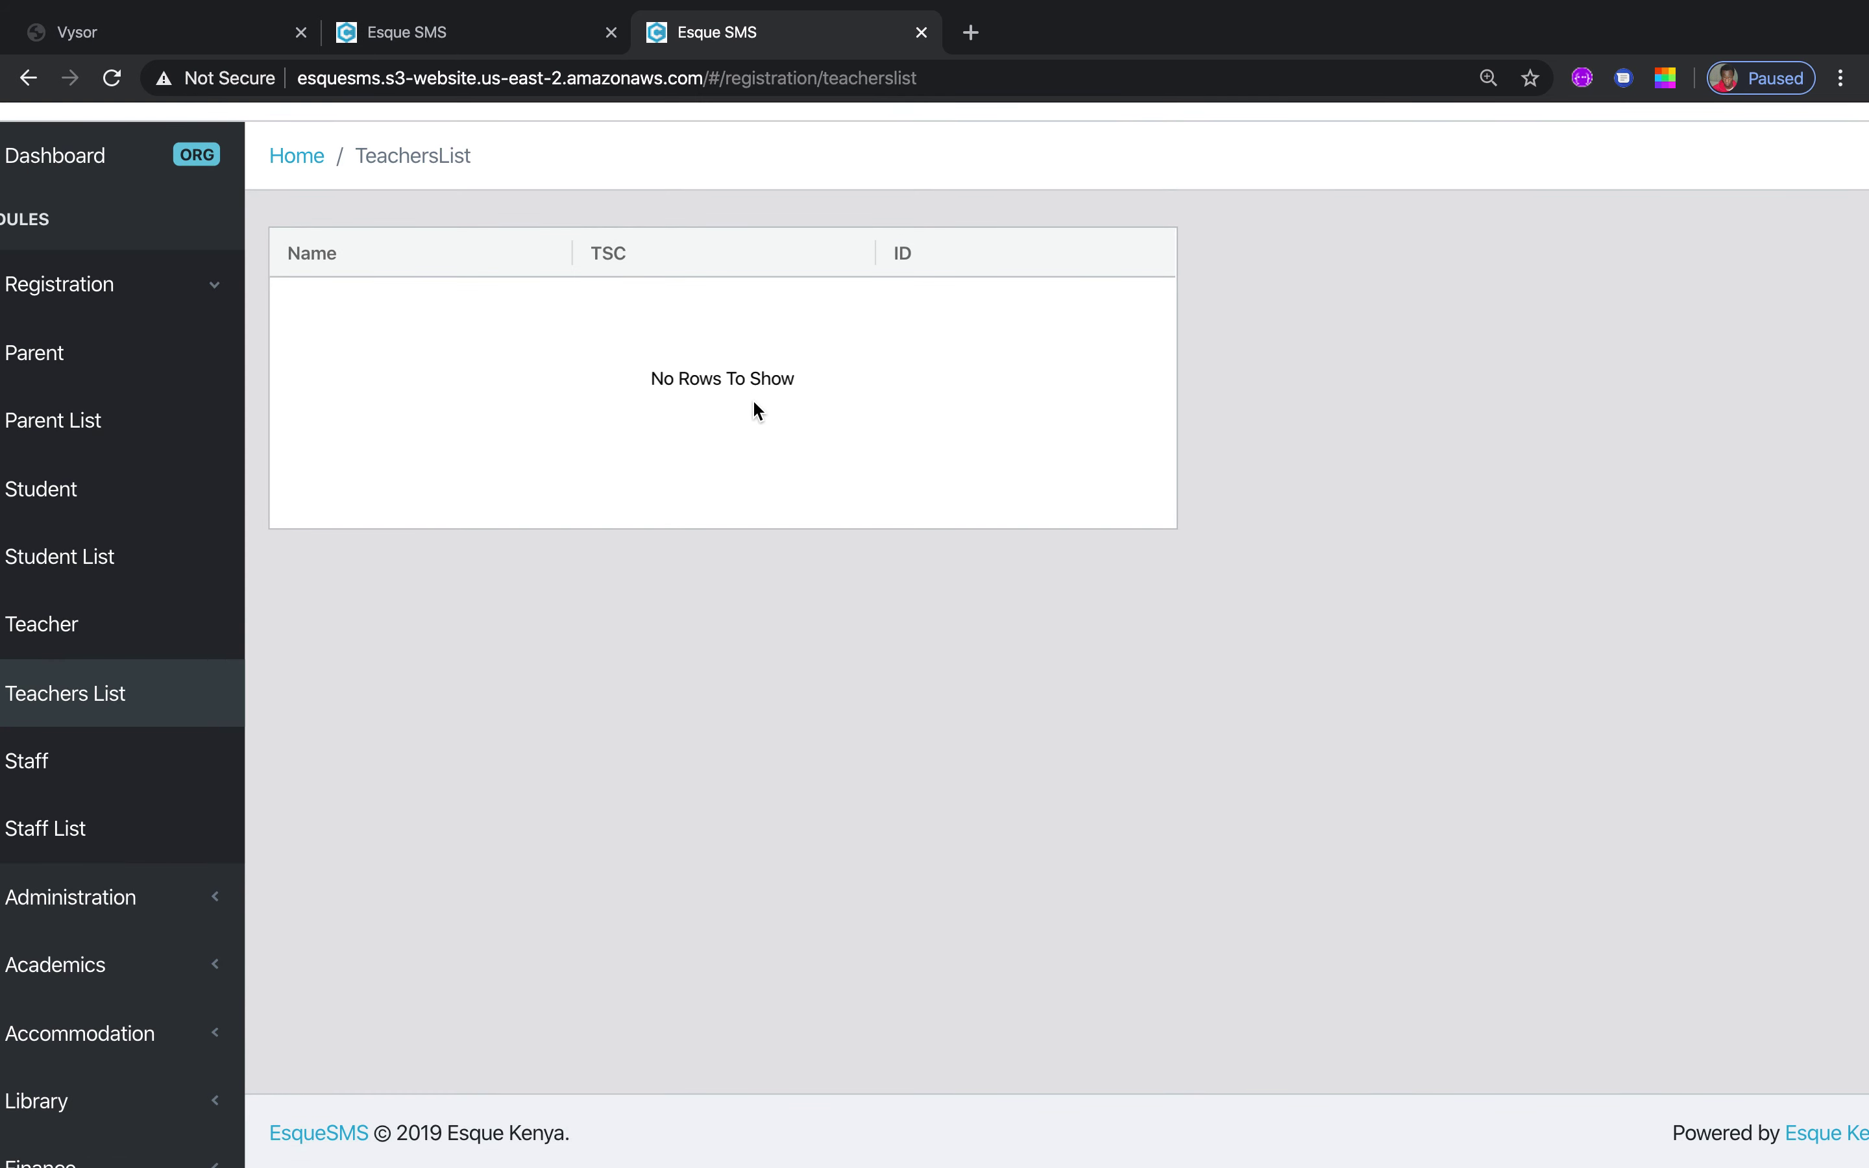
click(36, 776)
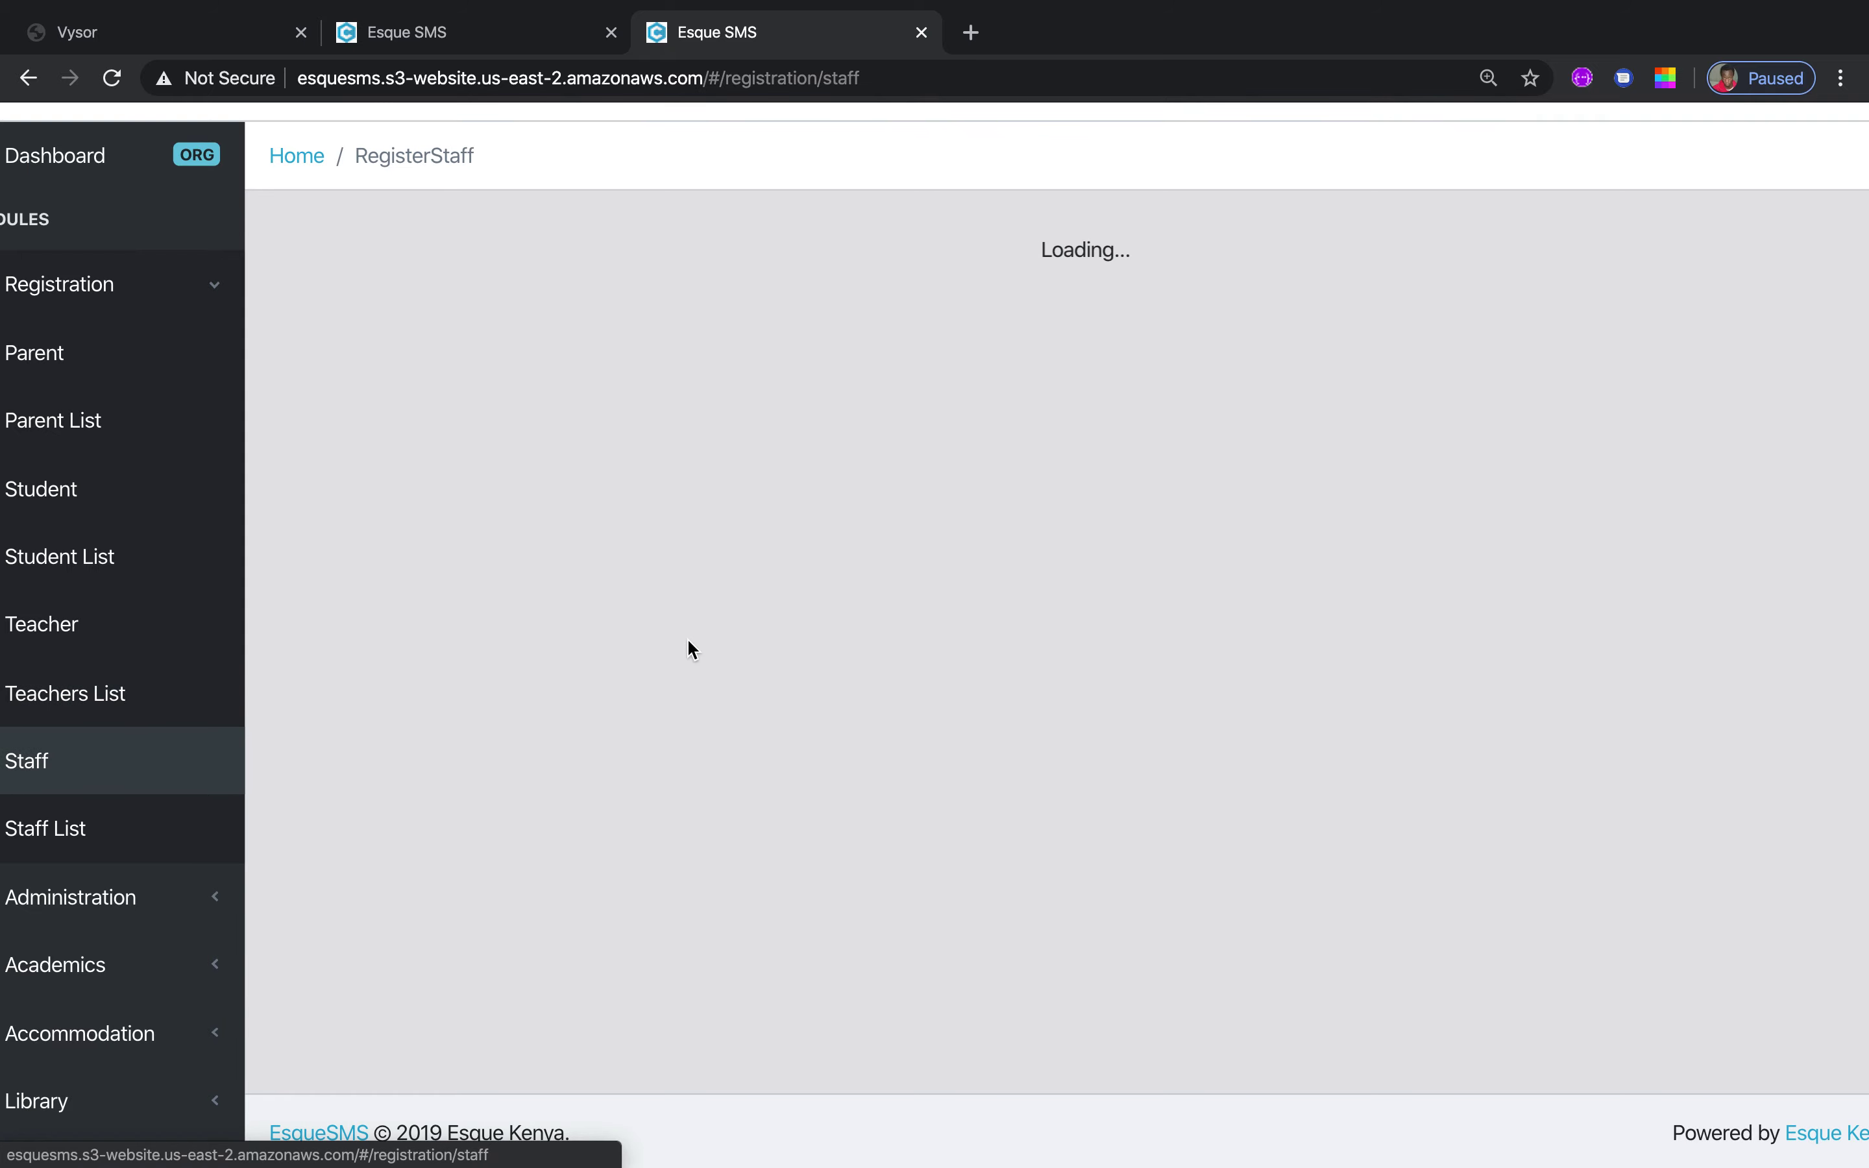
scroll(701, 635, down, 5)
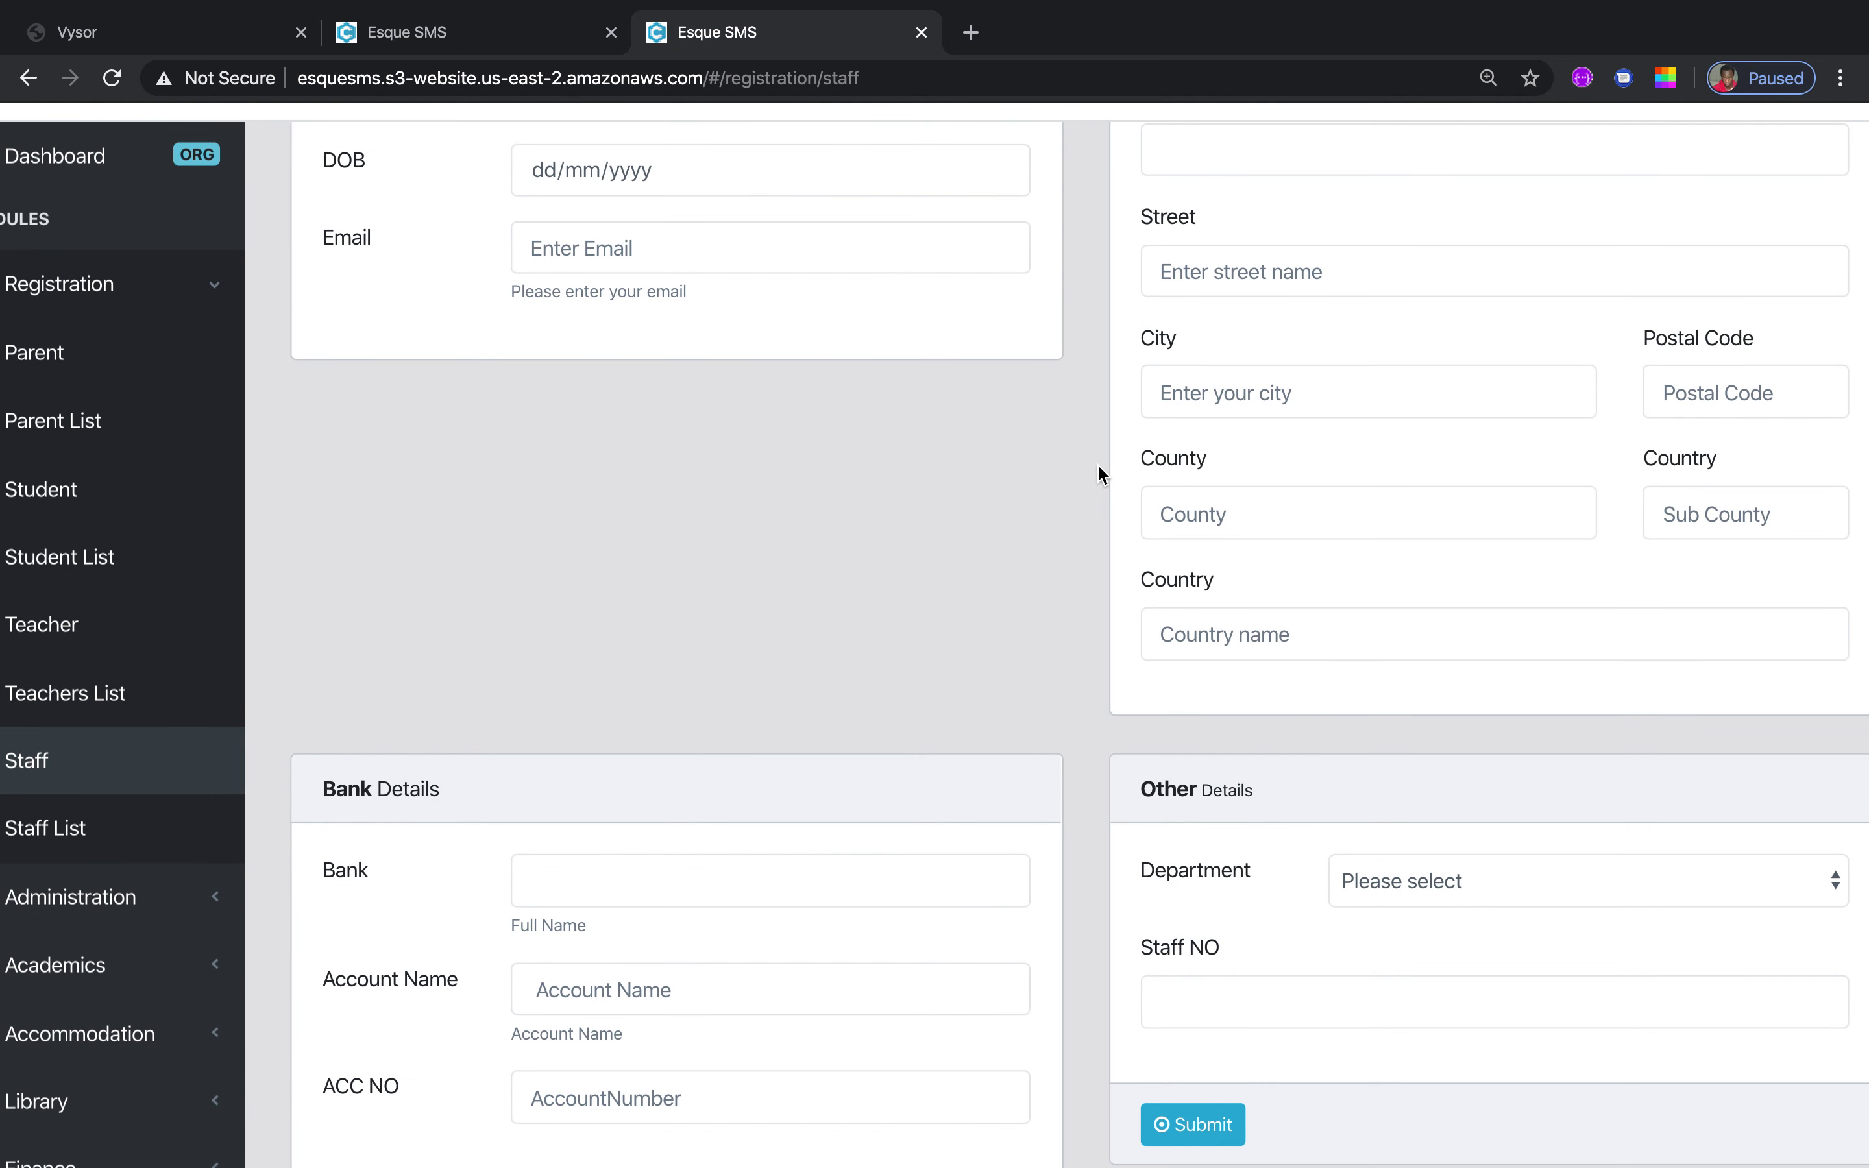
scroll(1097, 462, up, 6)
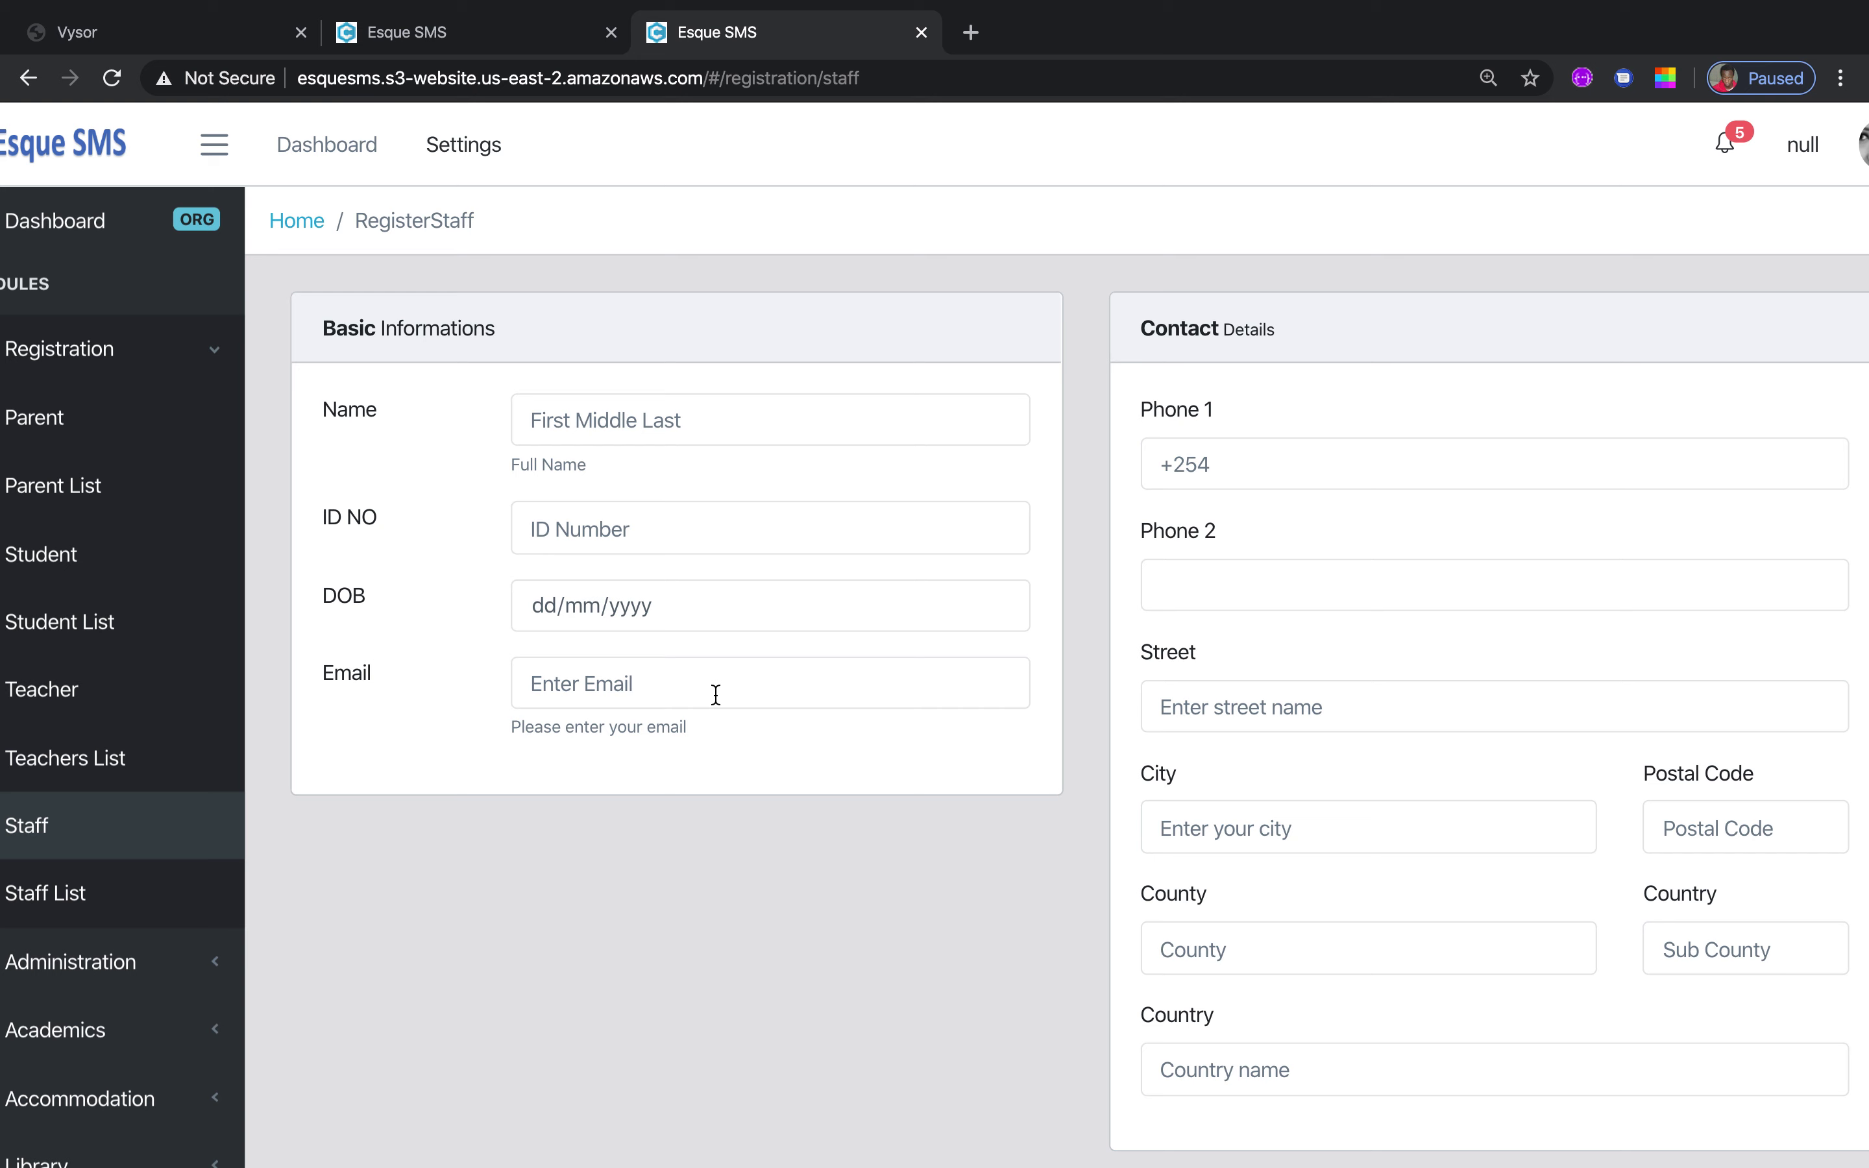
click(715, 694)
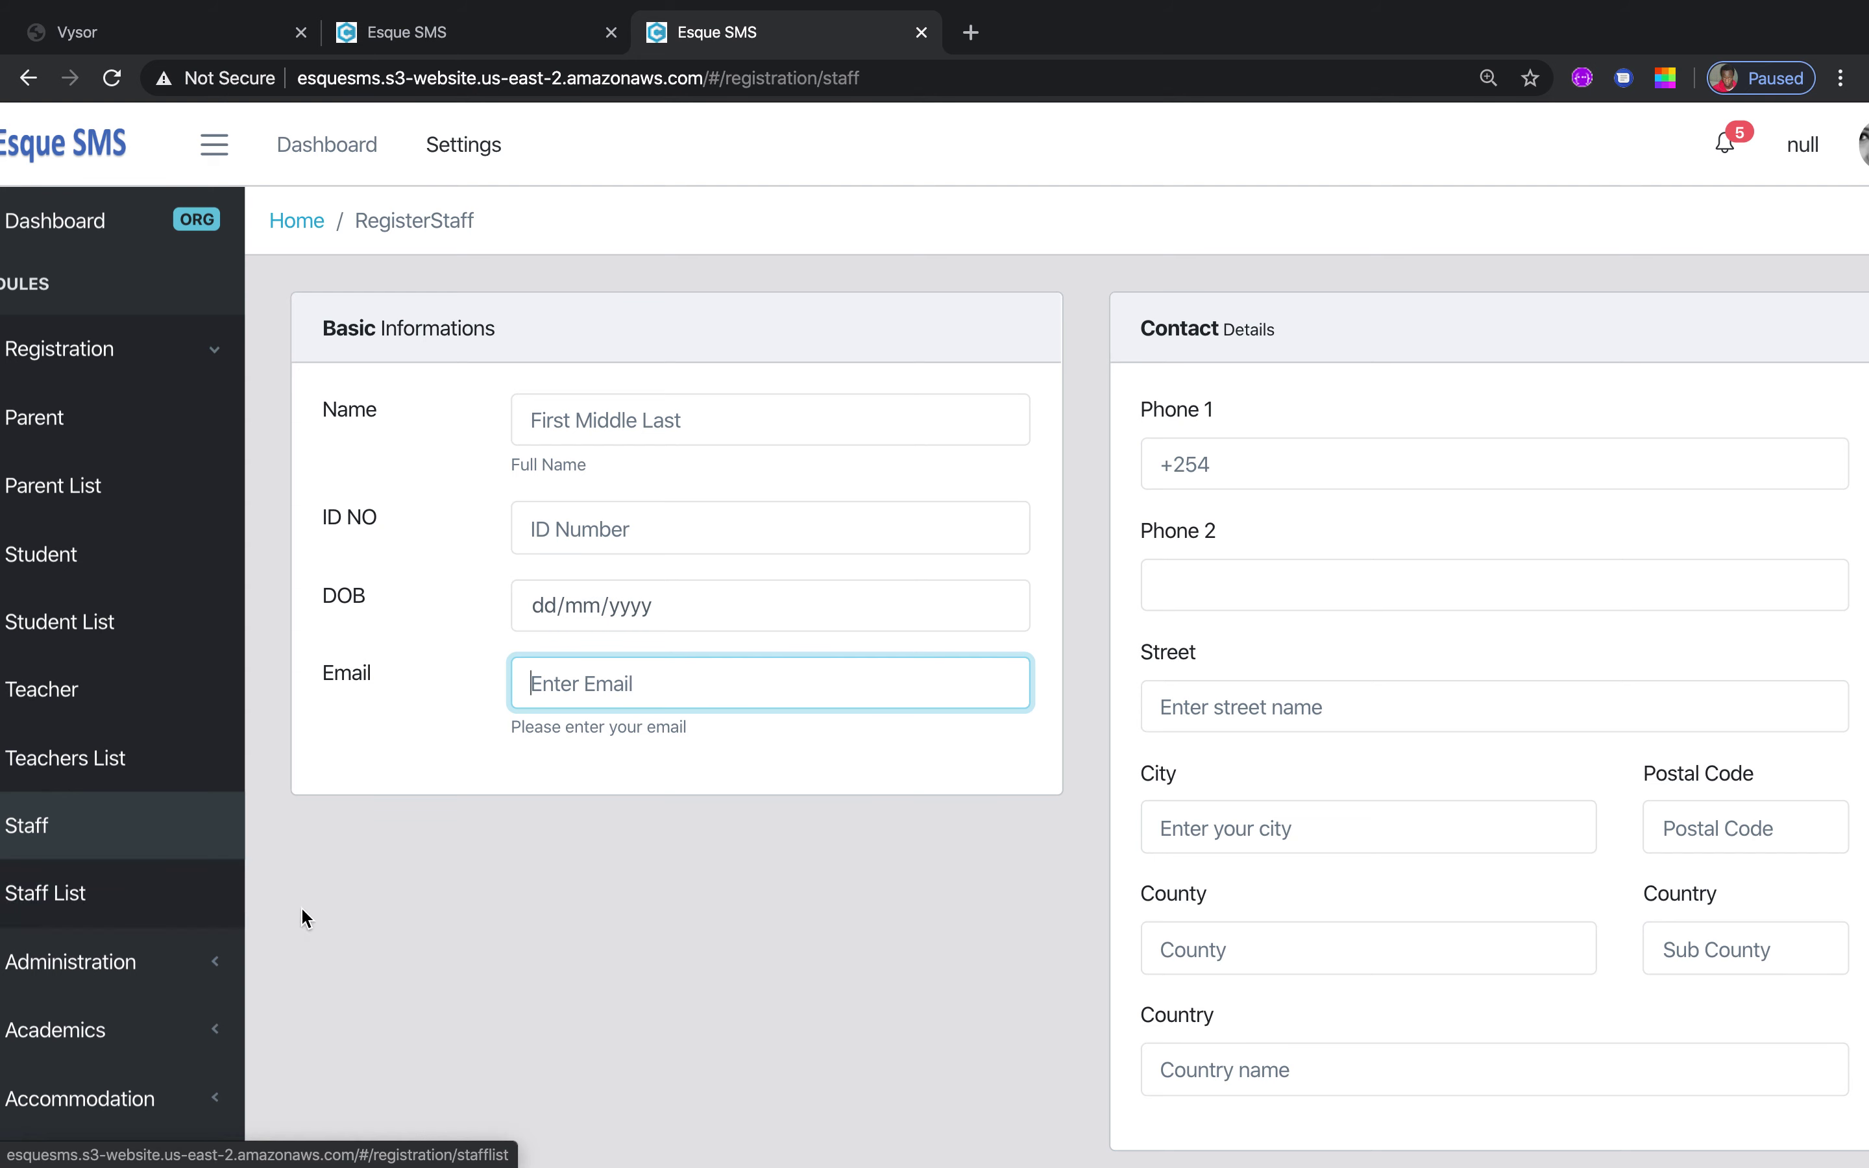
click(105, 894)
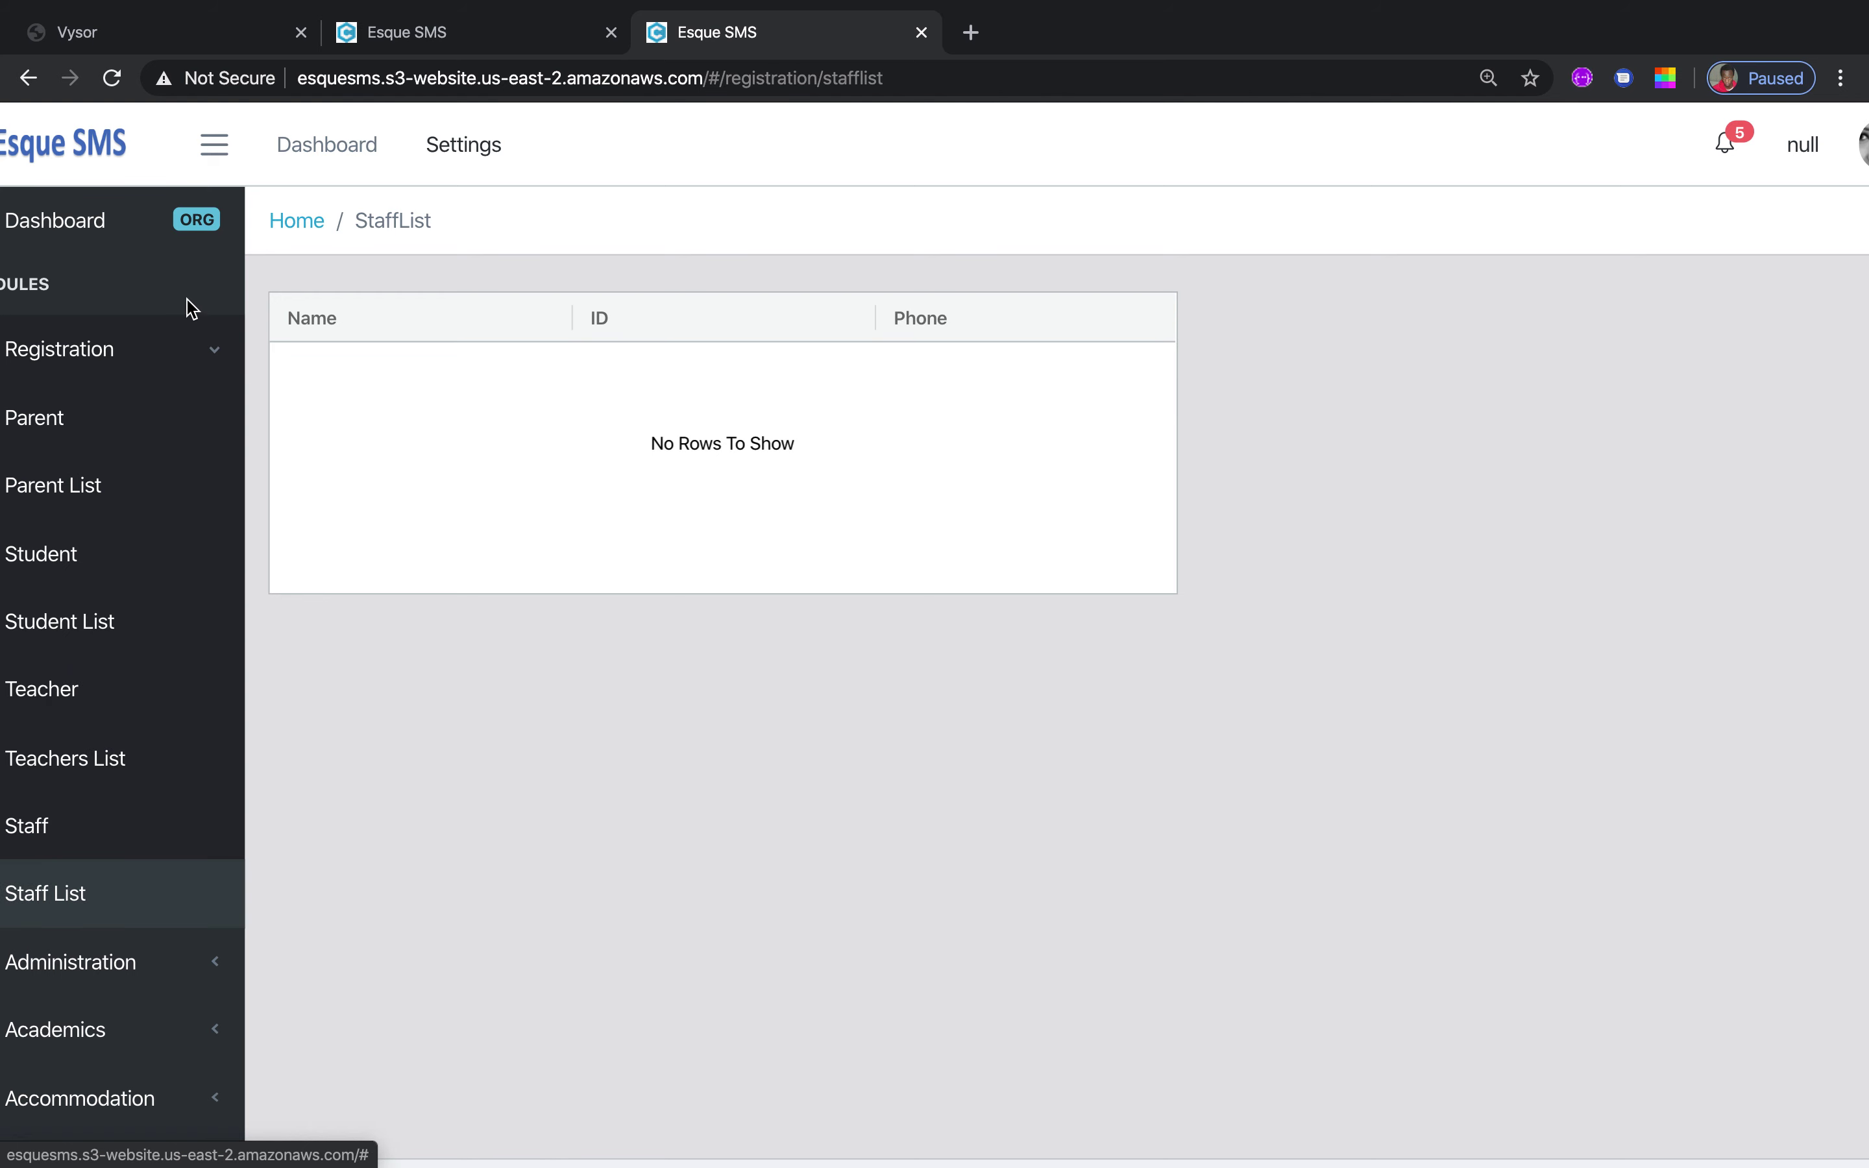
Collapse Registration, then go to Administration > Setup > Organization Branch to open the blank branch form
click(216, 354)
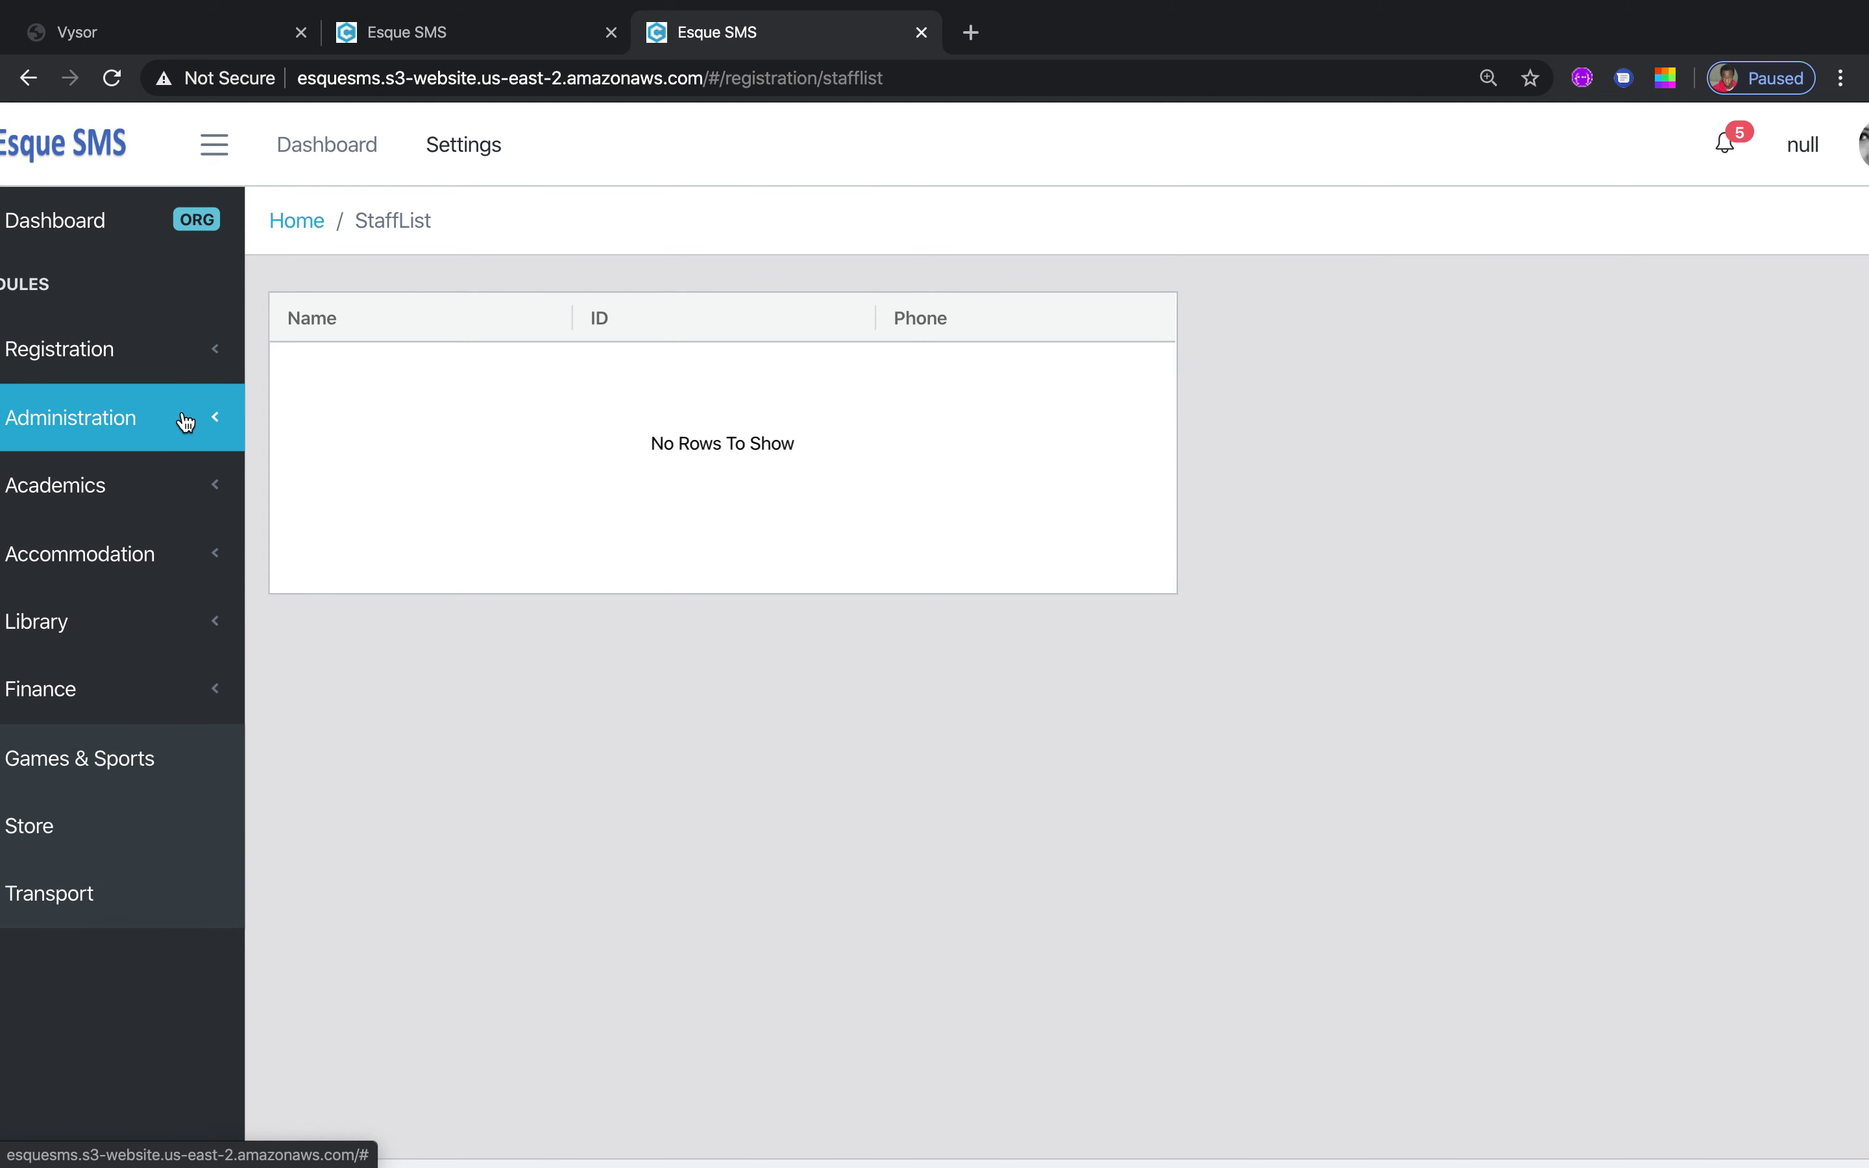
click(211, 421)
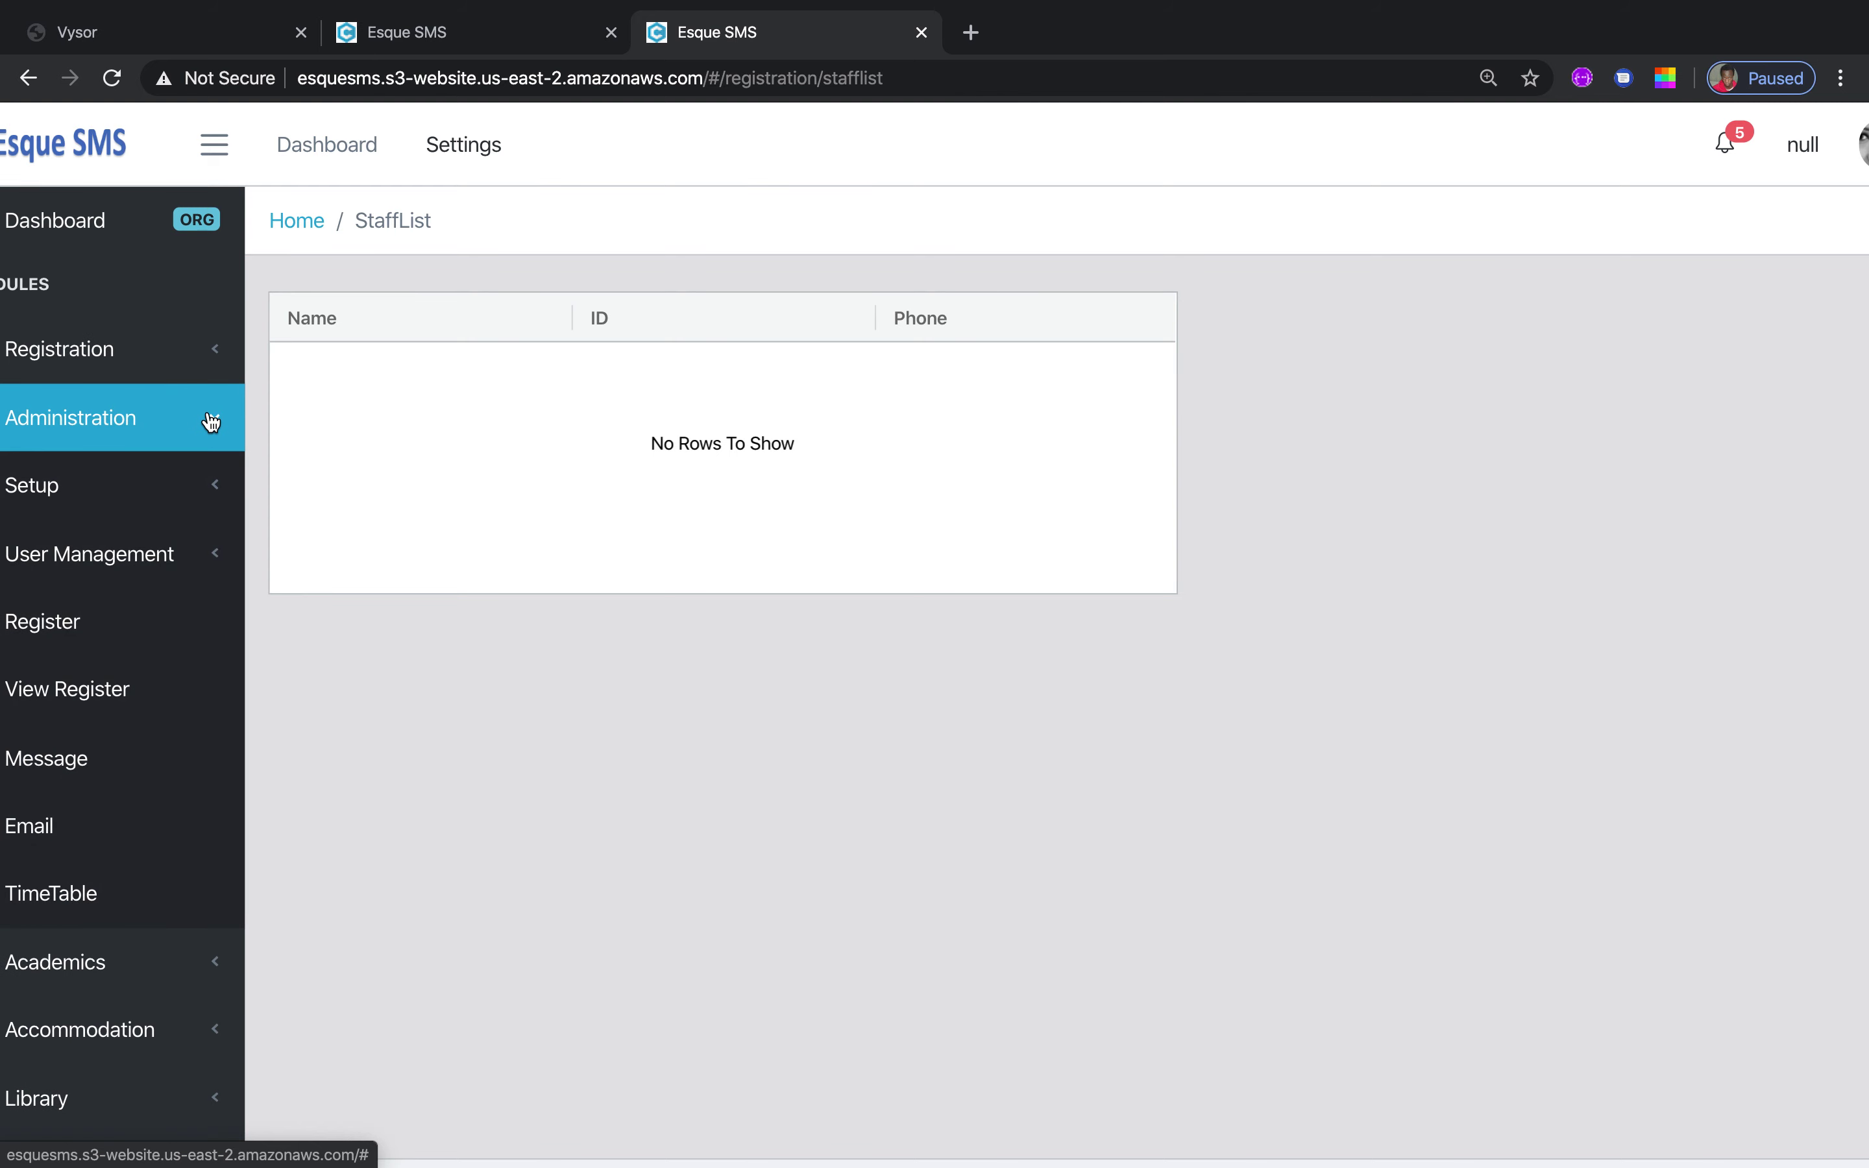
click(222, 488)
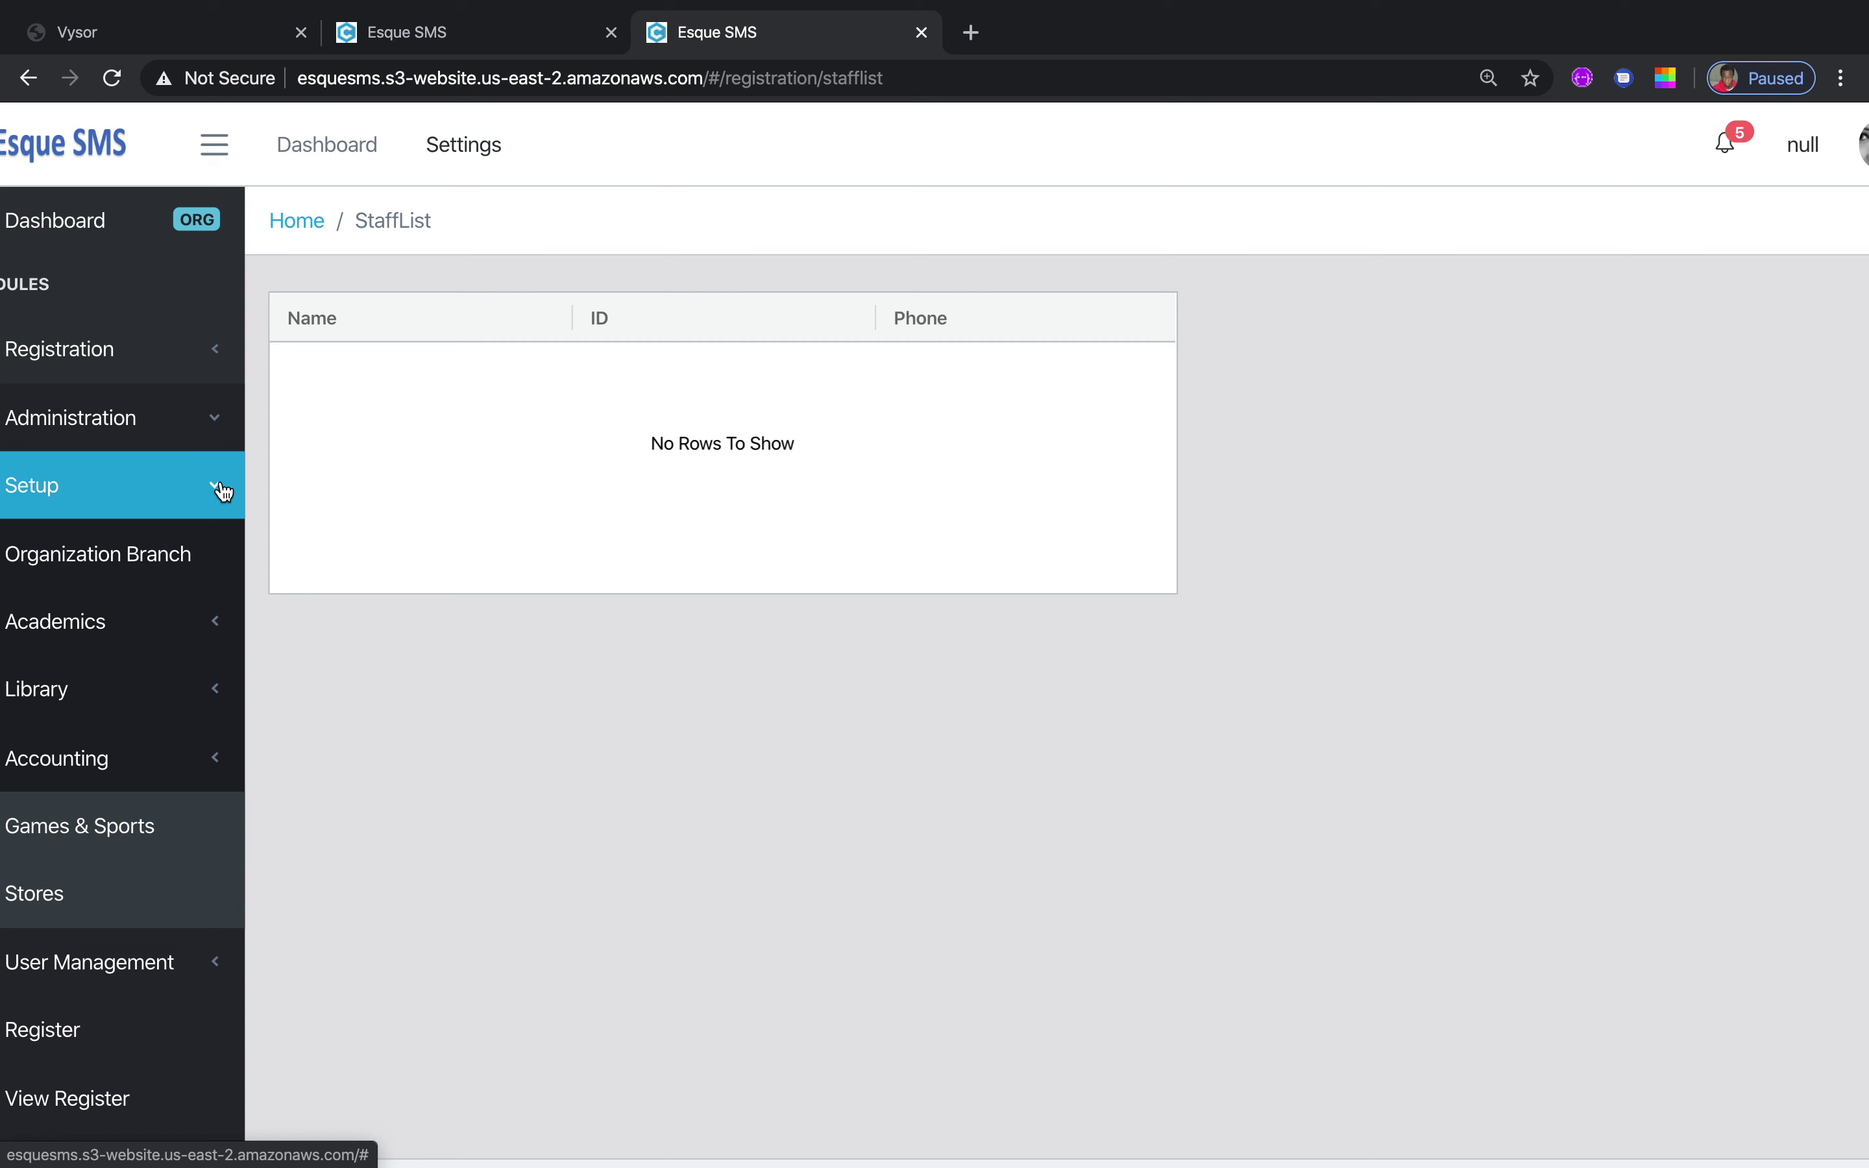
click(154, 566)
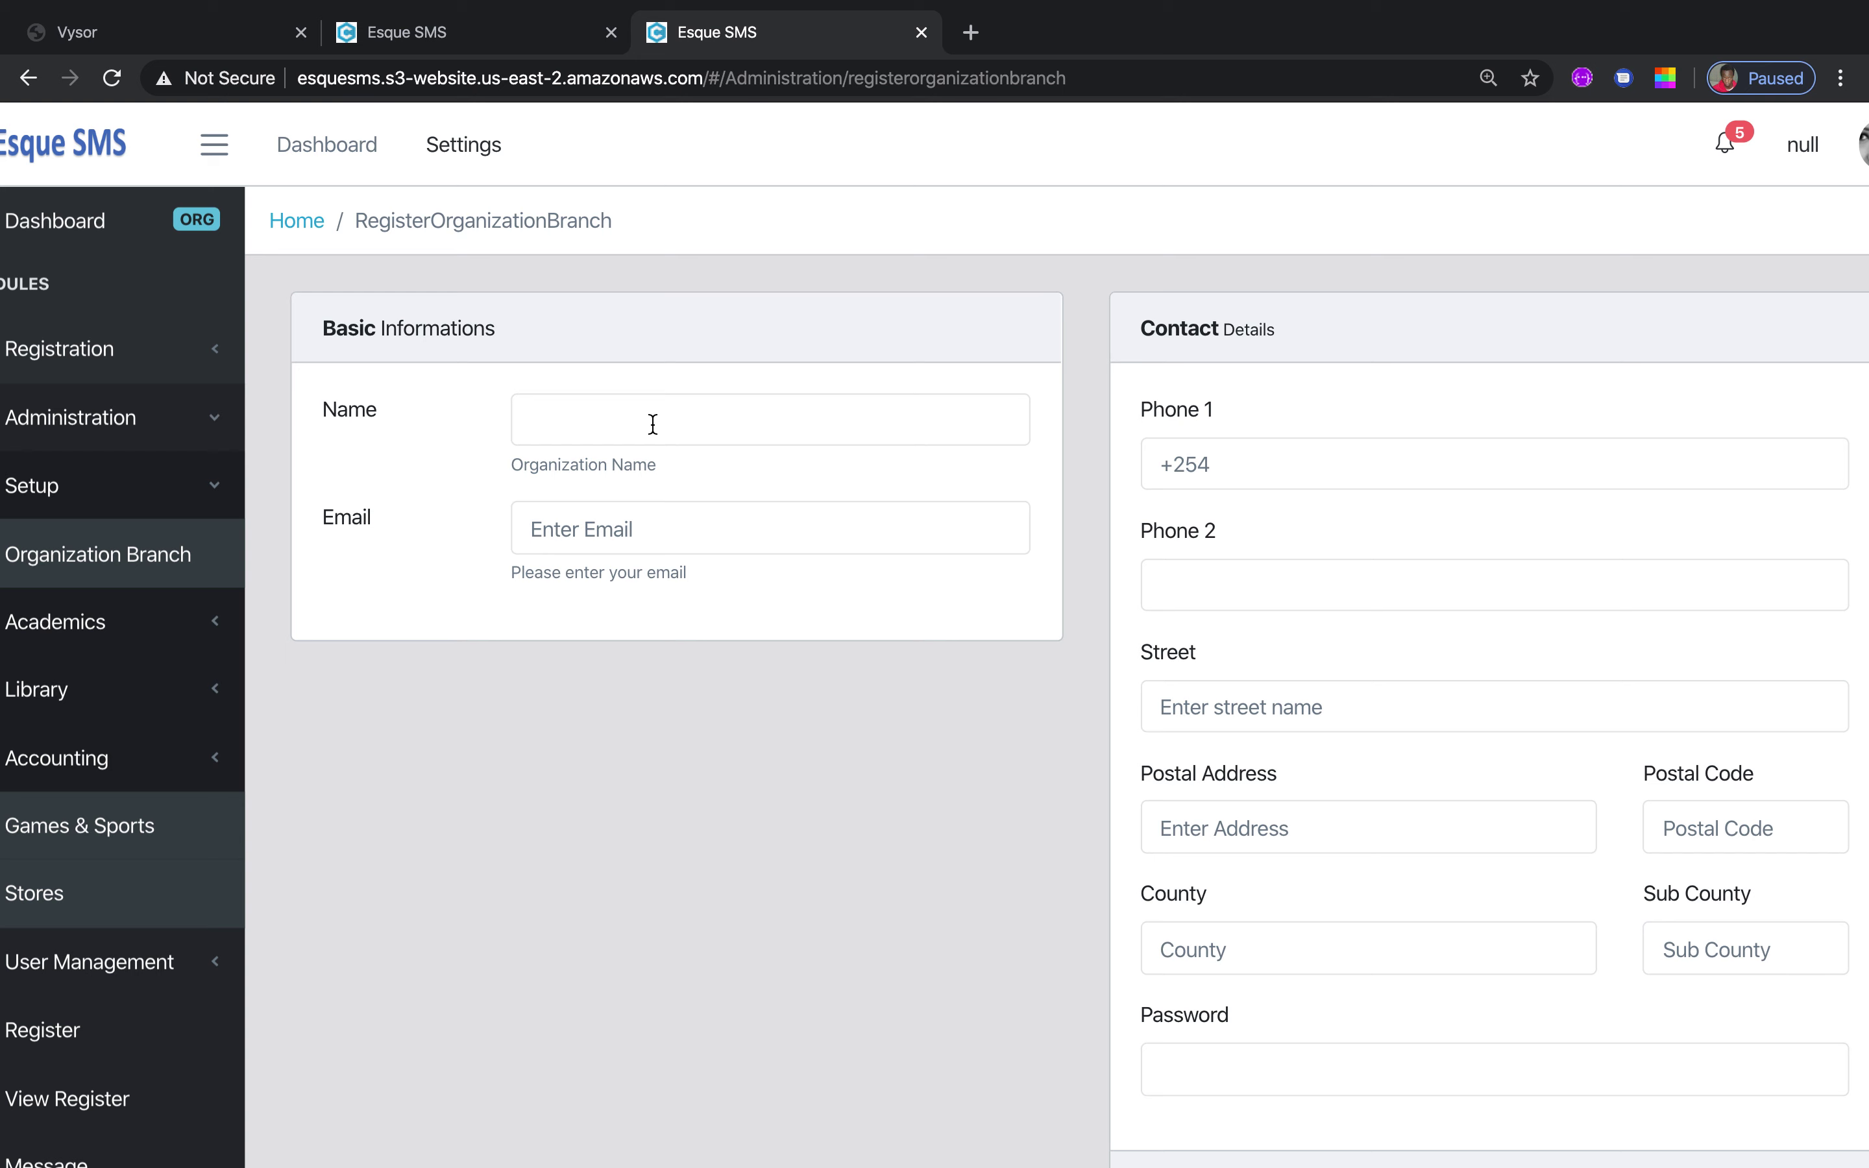
Leave the branch Name and Email fields empty and open Academics > Create Class
click(584, 421)
click(635, 526)
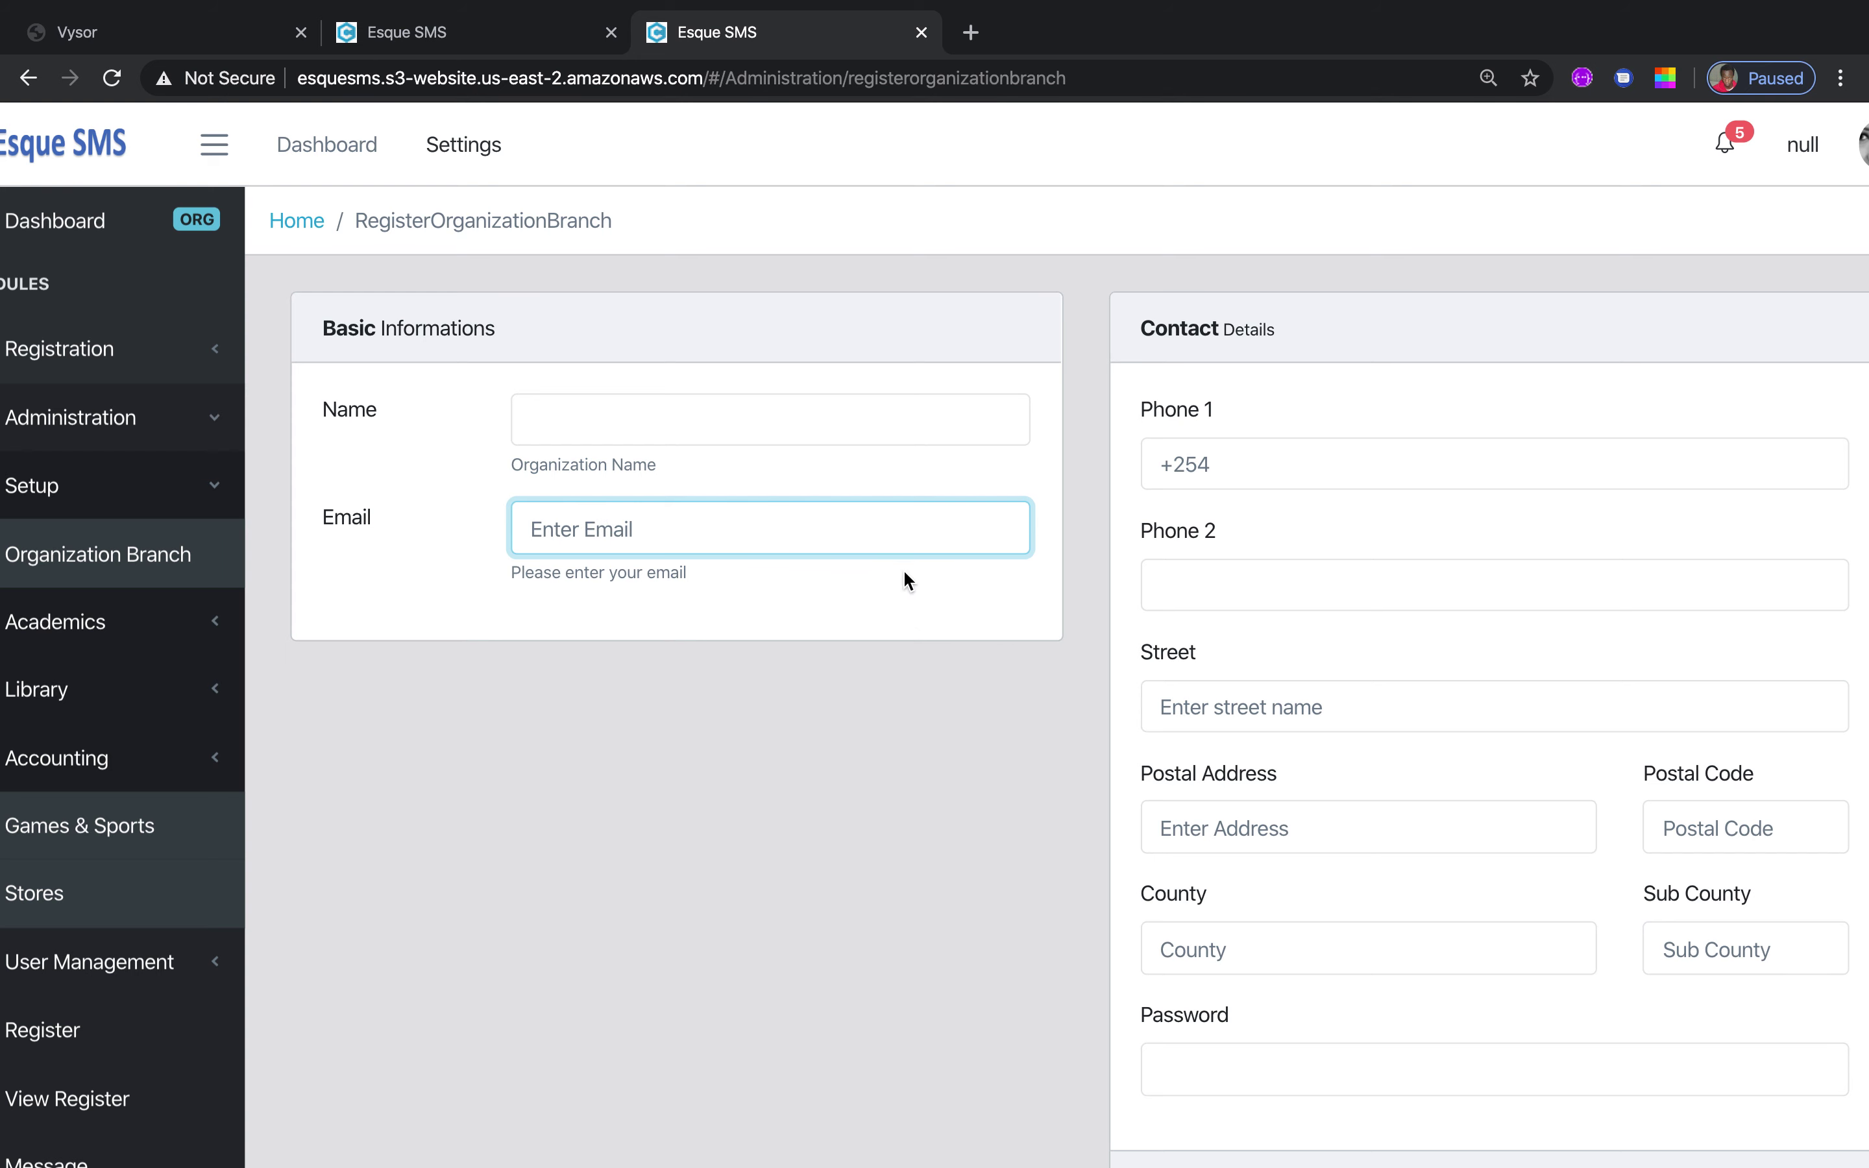
click(220, 615)
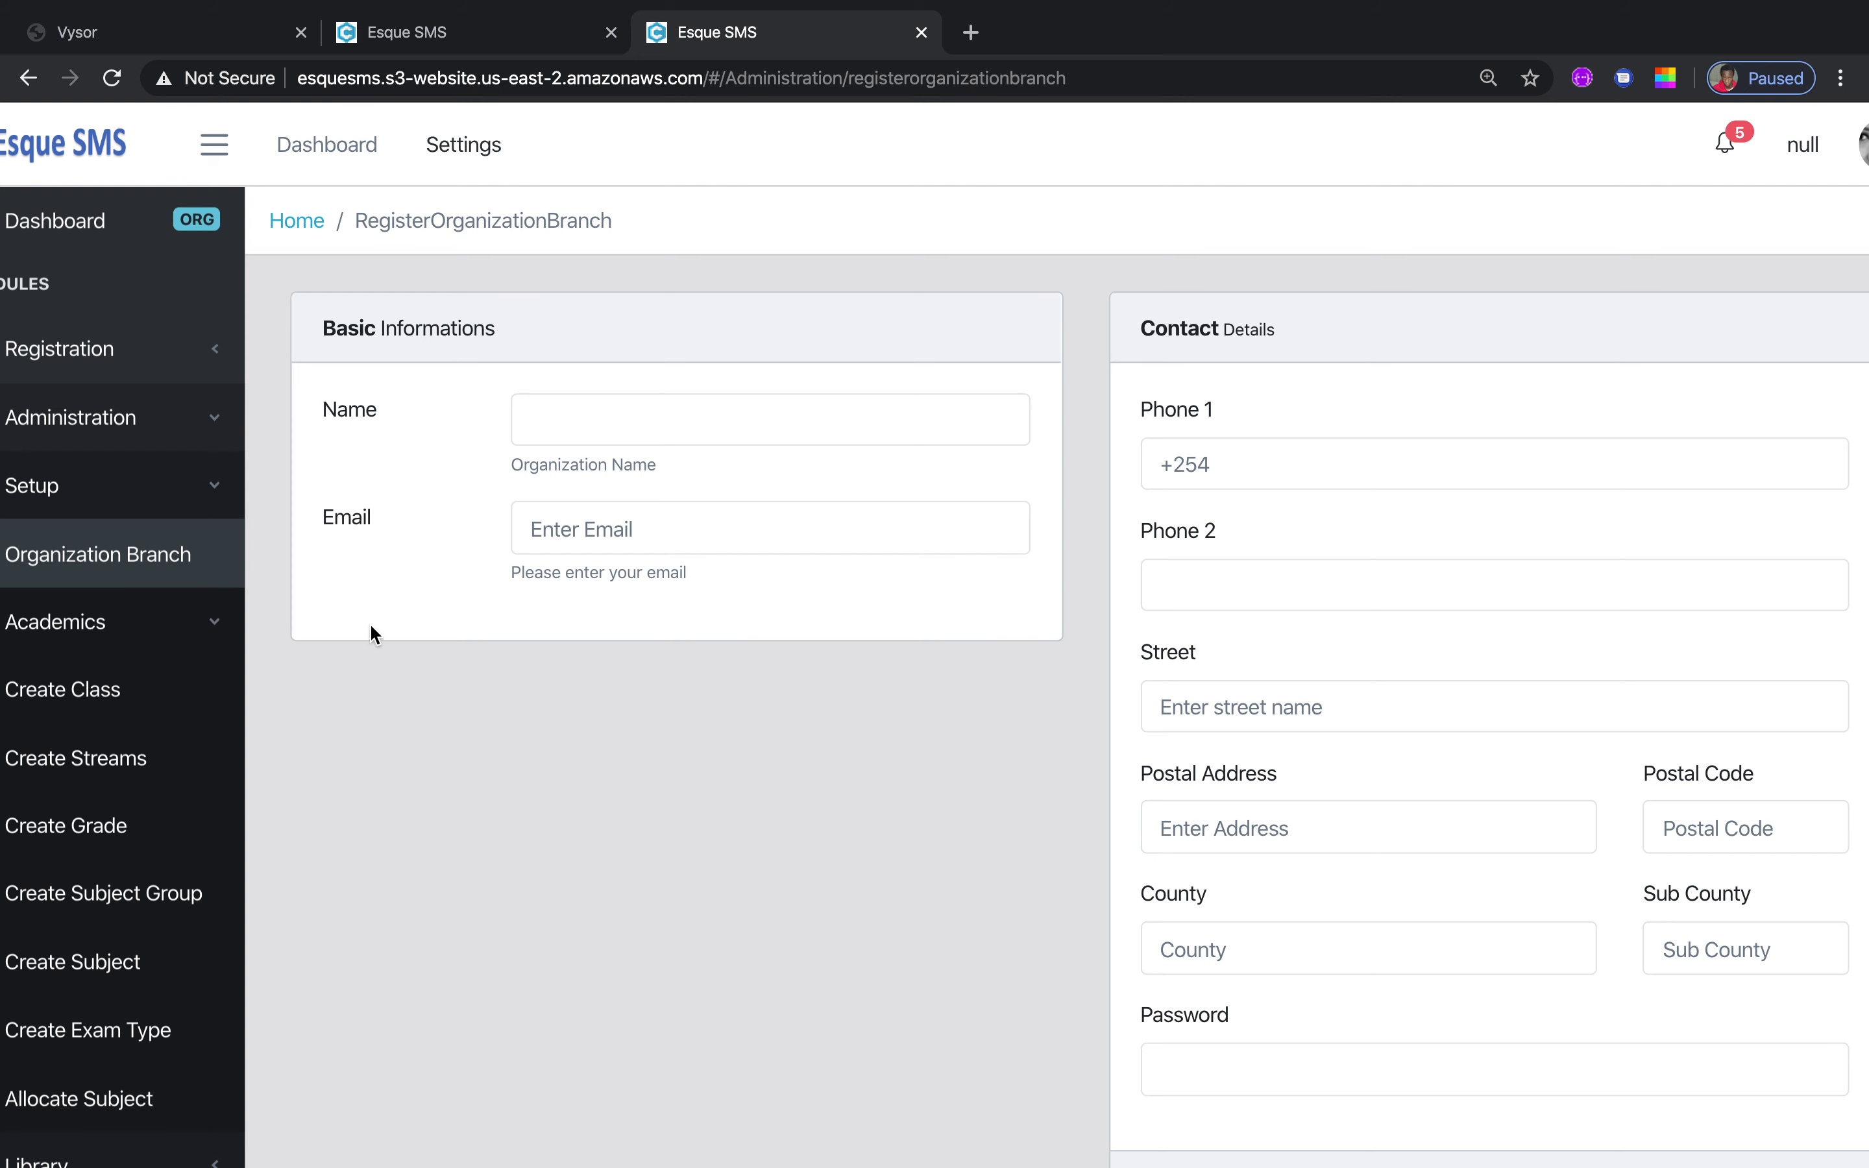
click(122, 691)
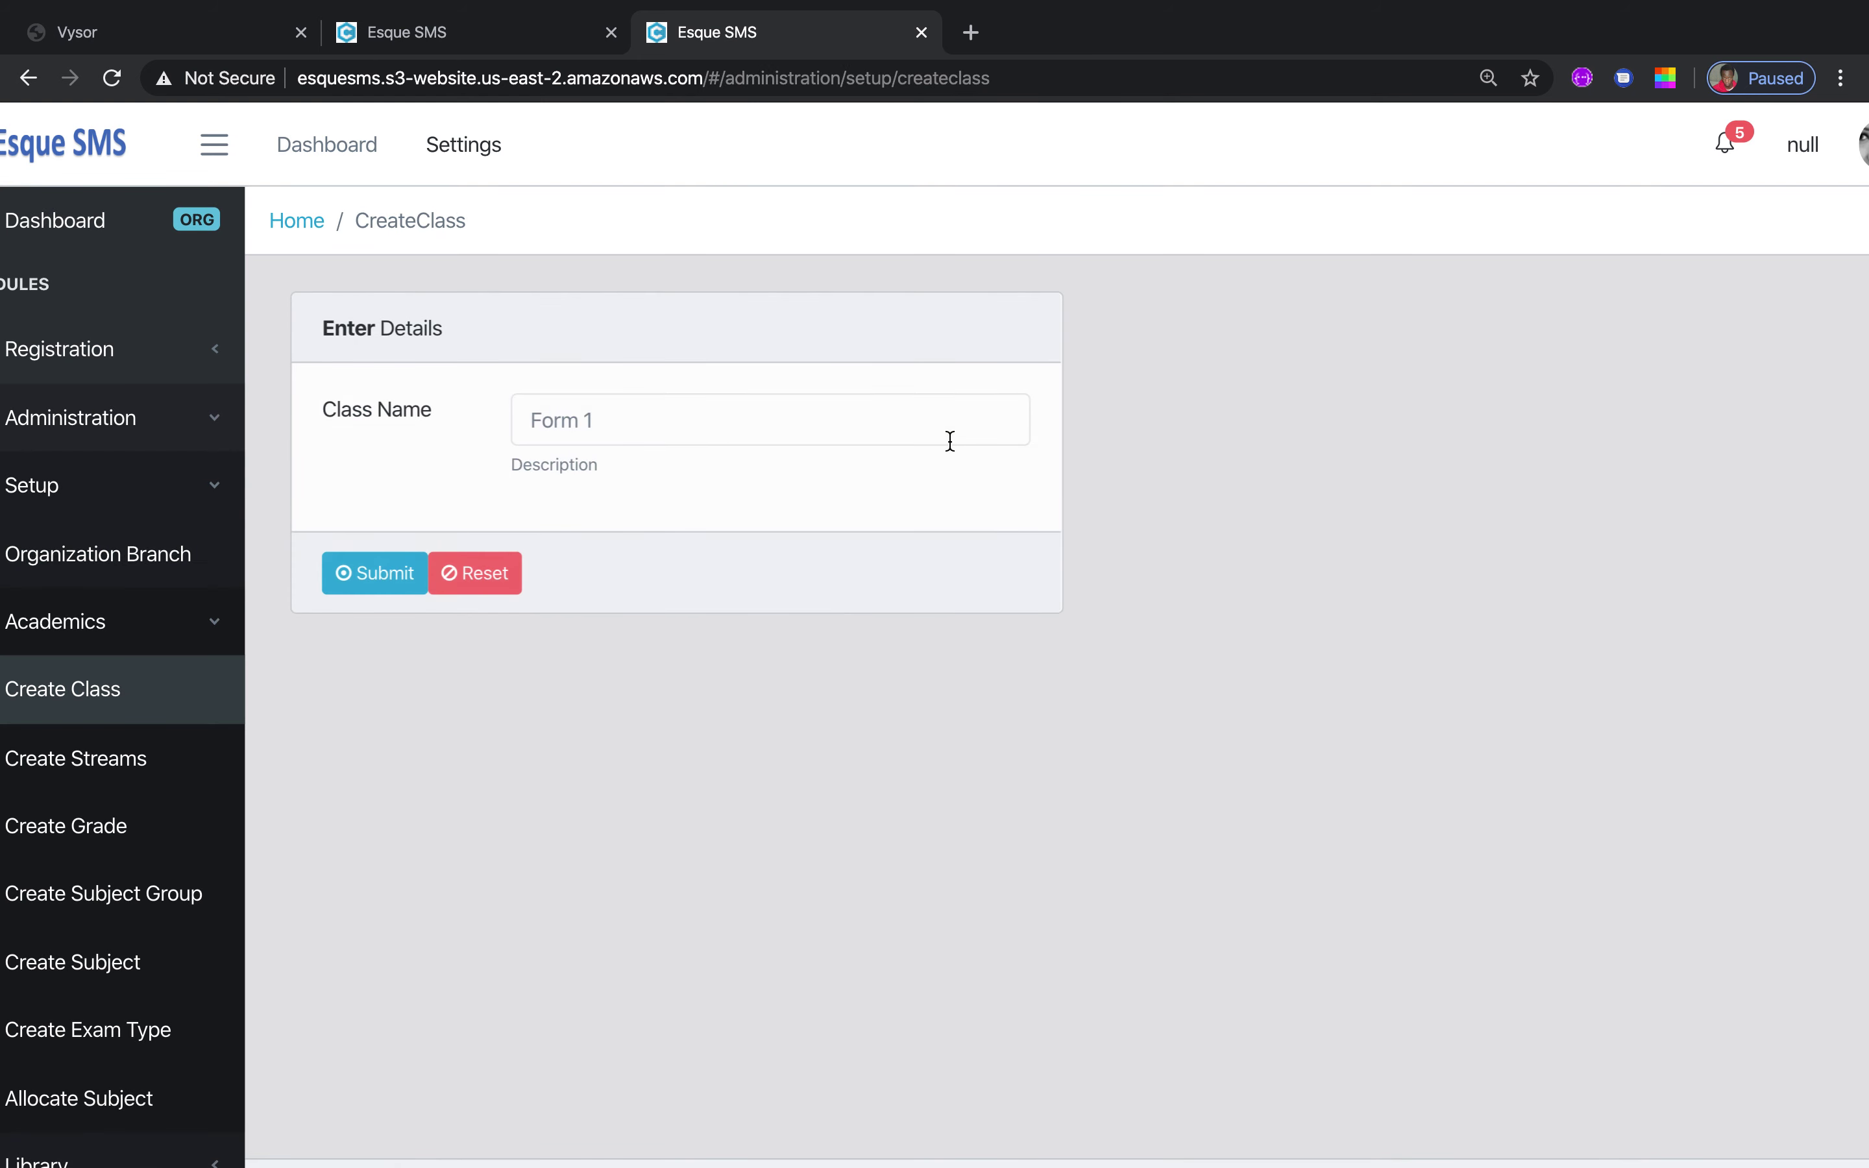
Enter 'Form 1' in the Class Name field
click(728, 428)
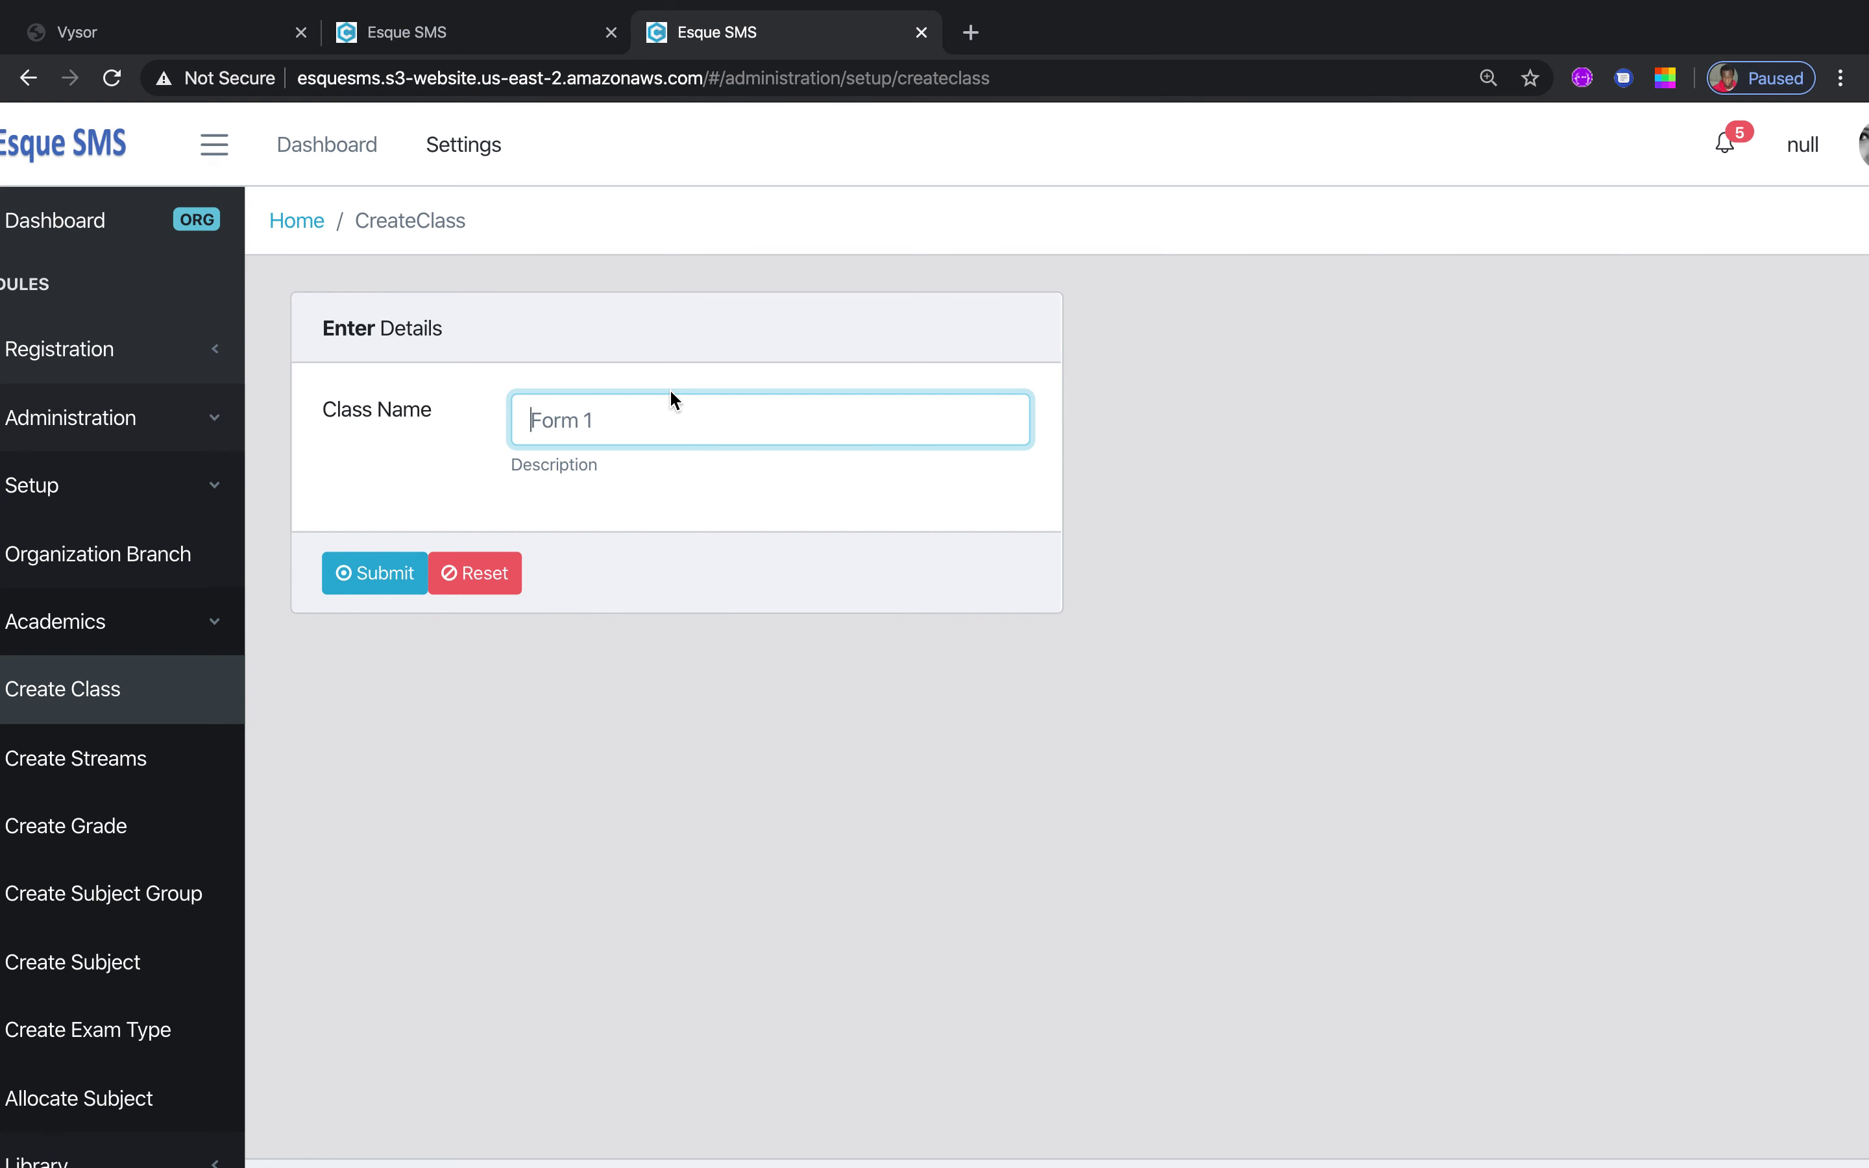
text(Form 1)
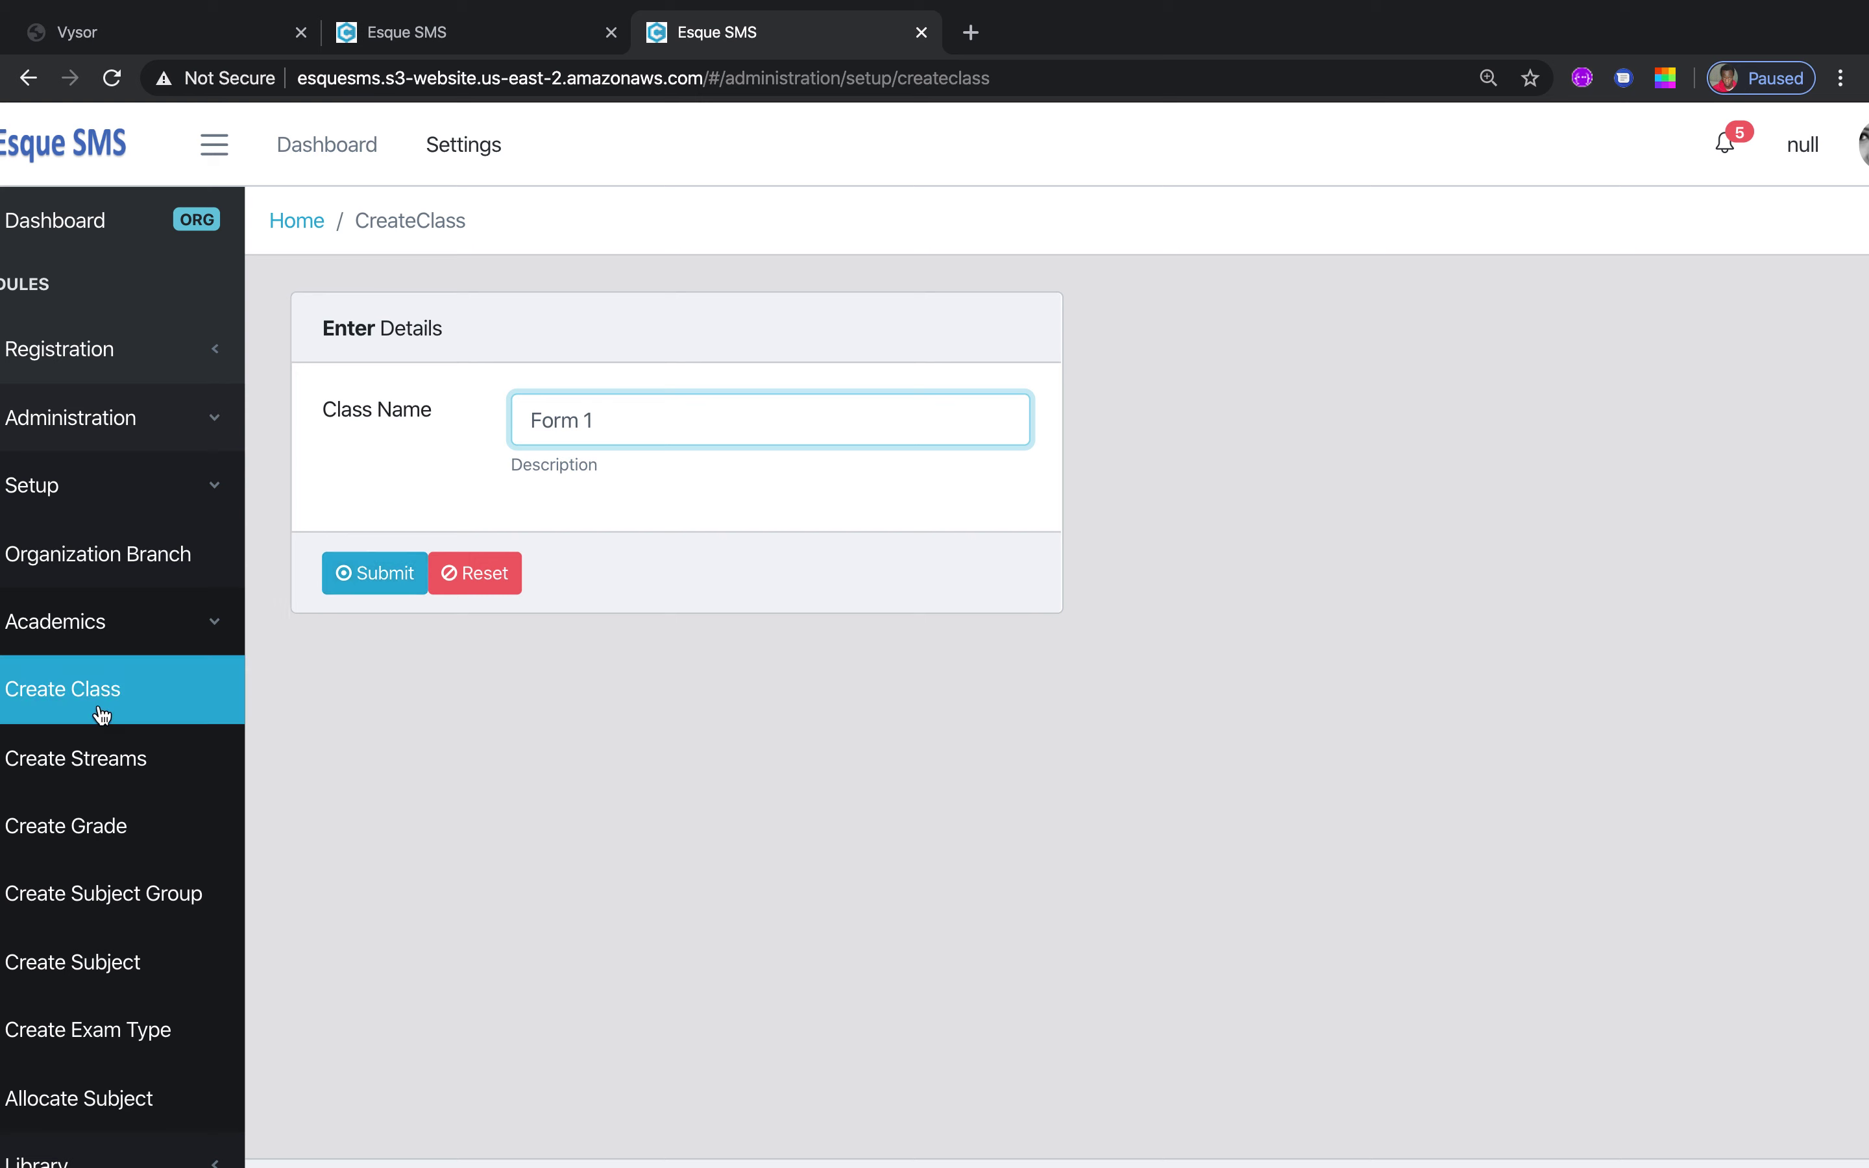
On Create Streams, try Green, Yellow and Batian as stream names without saving, then go to Create Grade
click(102, 774)
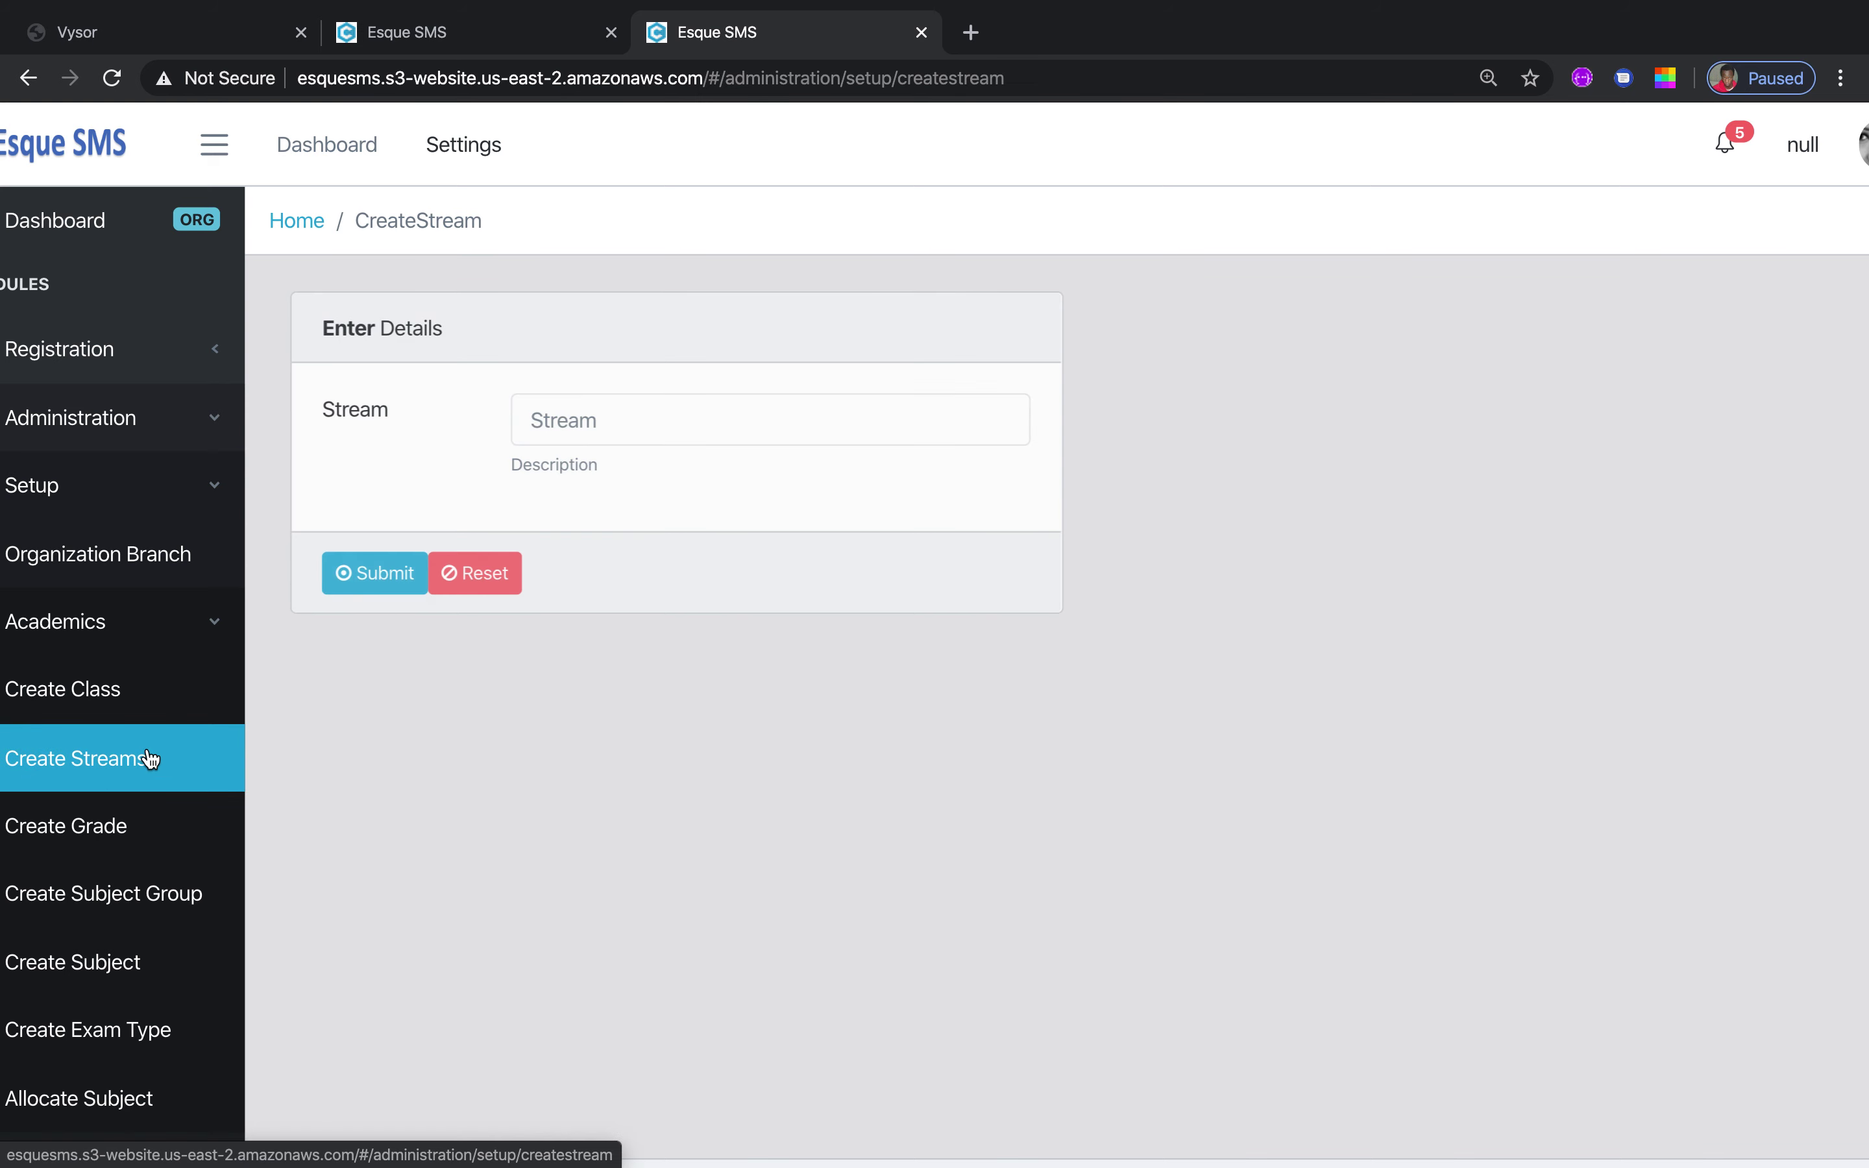
click(695, 421)
text(Gre)
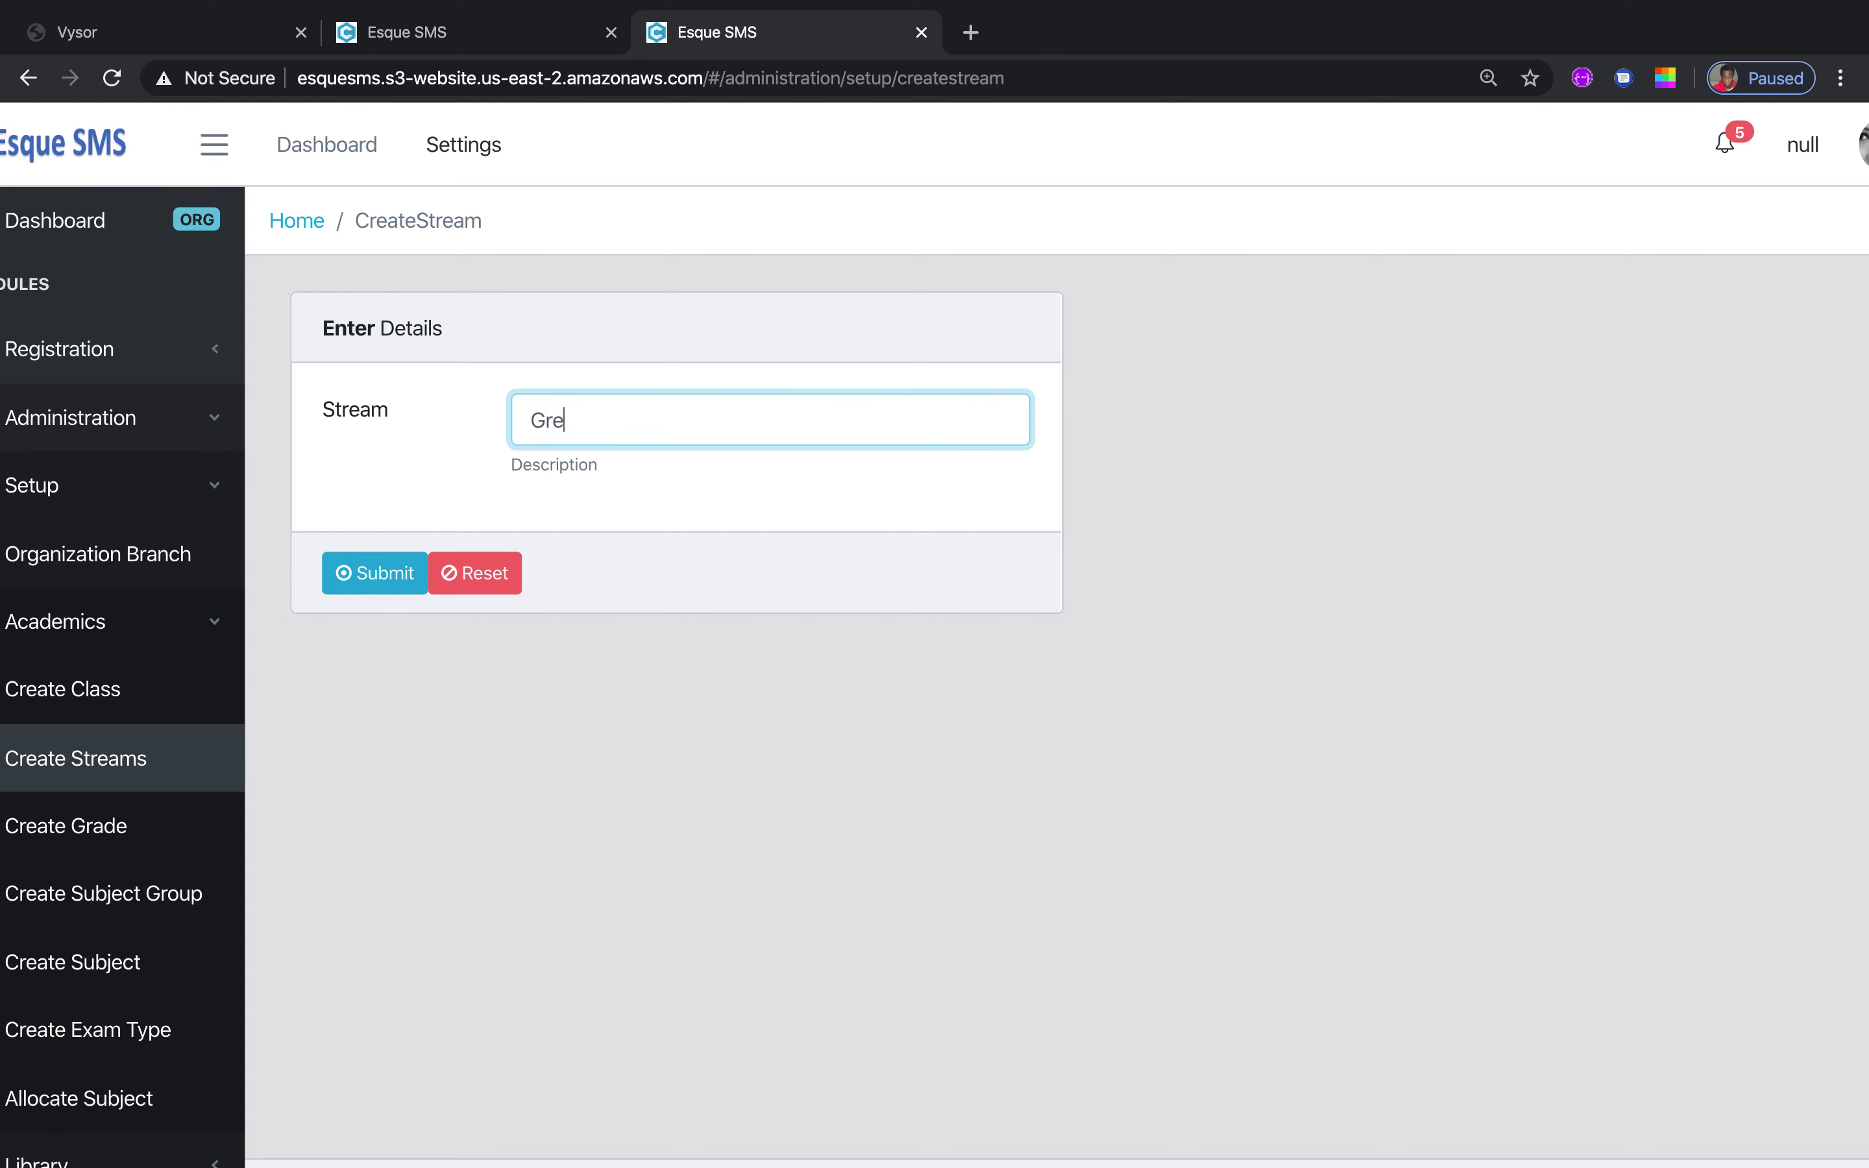
text(en)
key(BackSpace)
key(BackSpace)
key(BackSpace)
key(BackSpace)
key(BackSpace)
text(Yellow)
key(BackSpace)
key(BackSpace)
key(BackSpace)
key(BackSpace)
key(BackSpace)
key(BackSpace)
text(Batian)
drag(596, 418, 512, 417)
click(121, 846)
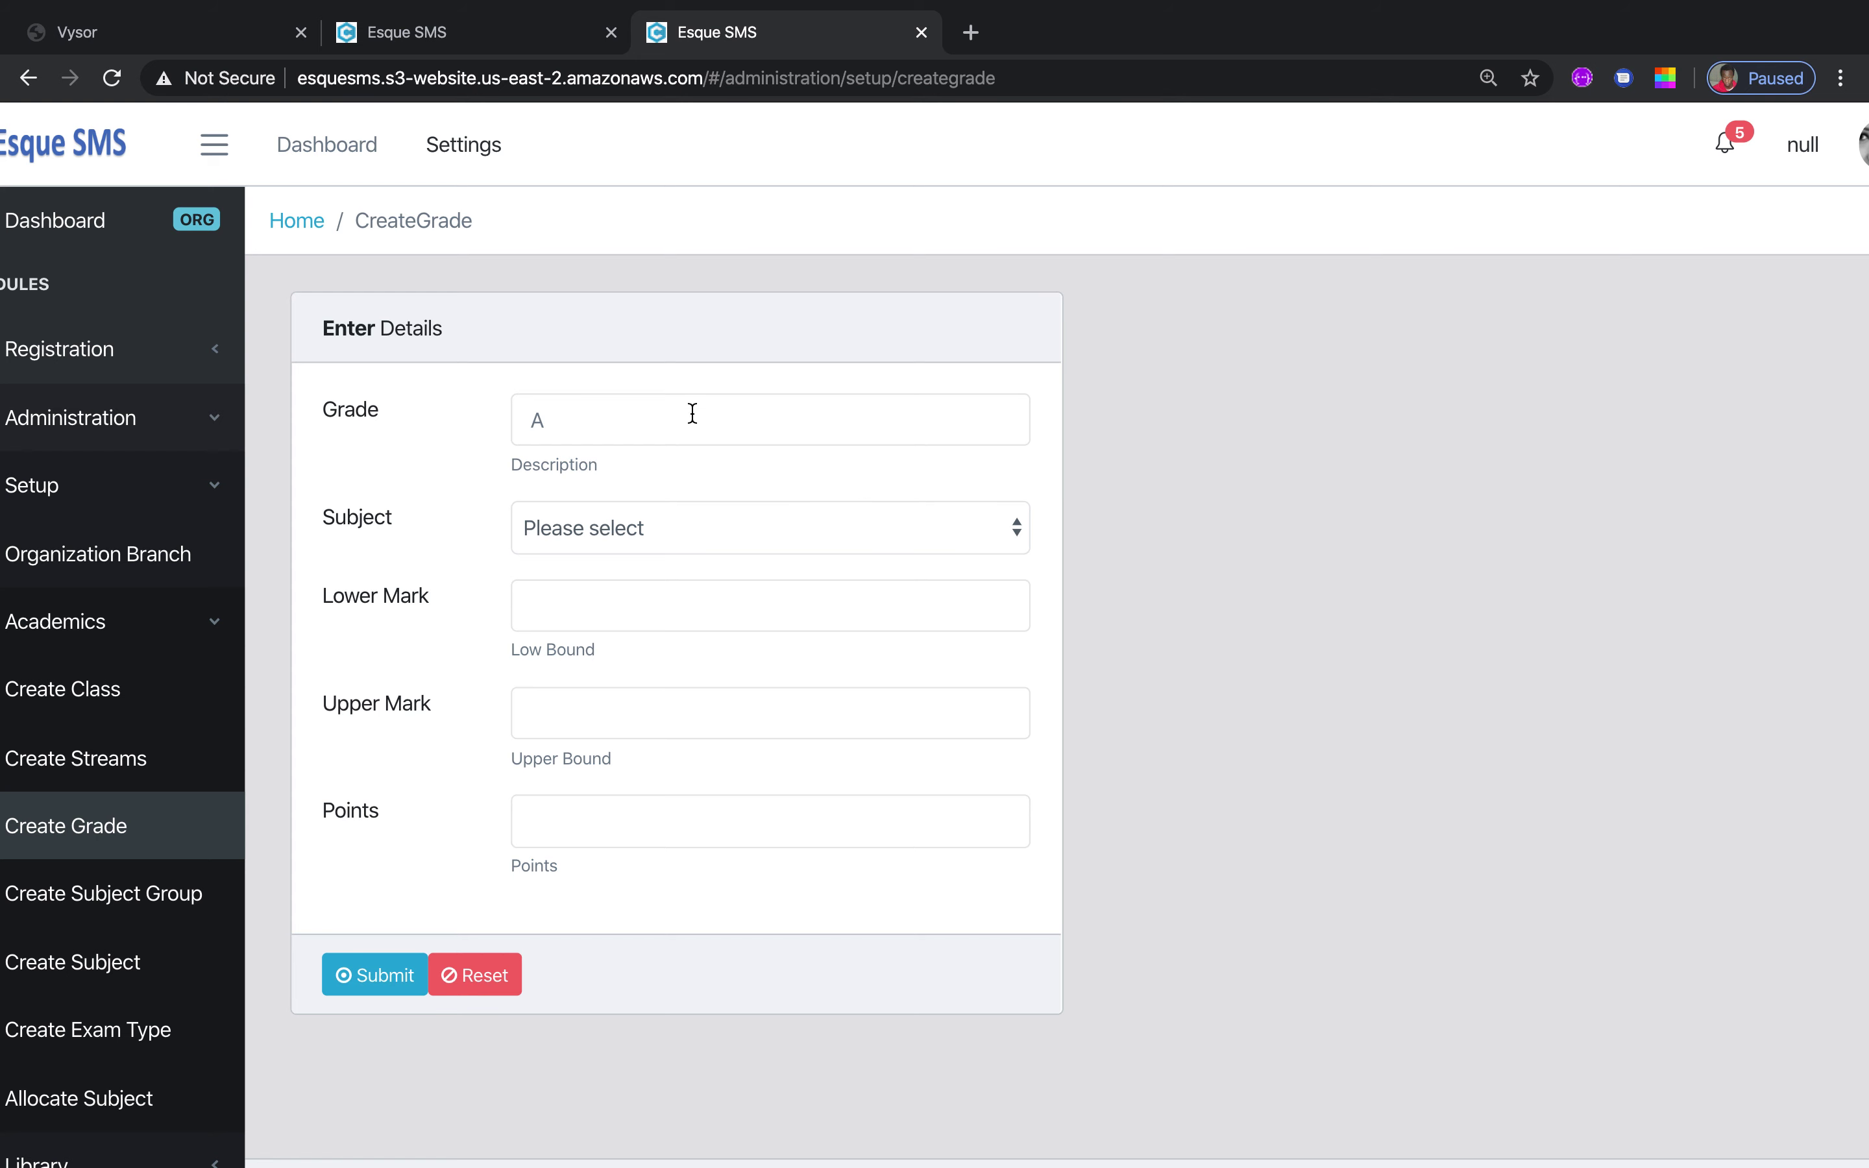
Fill in grade B for Geography, lower mark 60, upper mark 65, 5 points, then go to Create Subject Group
click(570, 427)
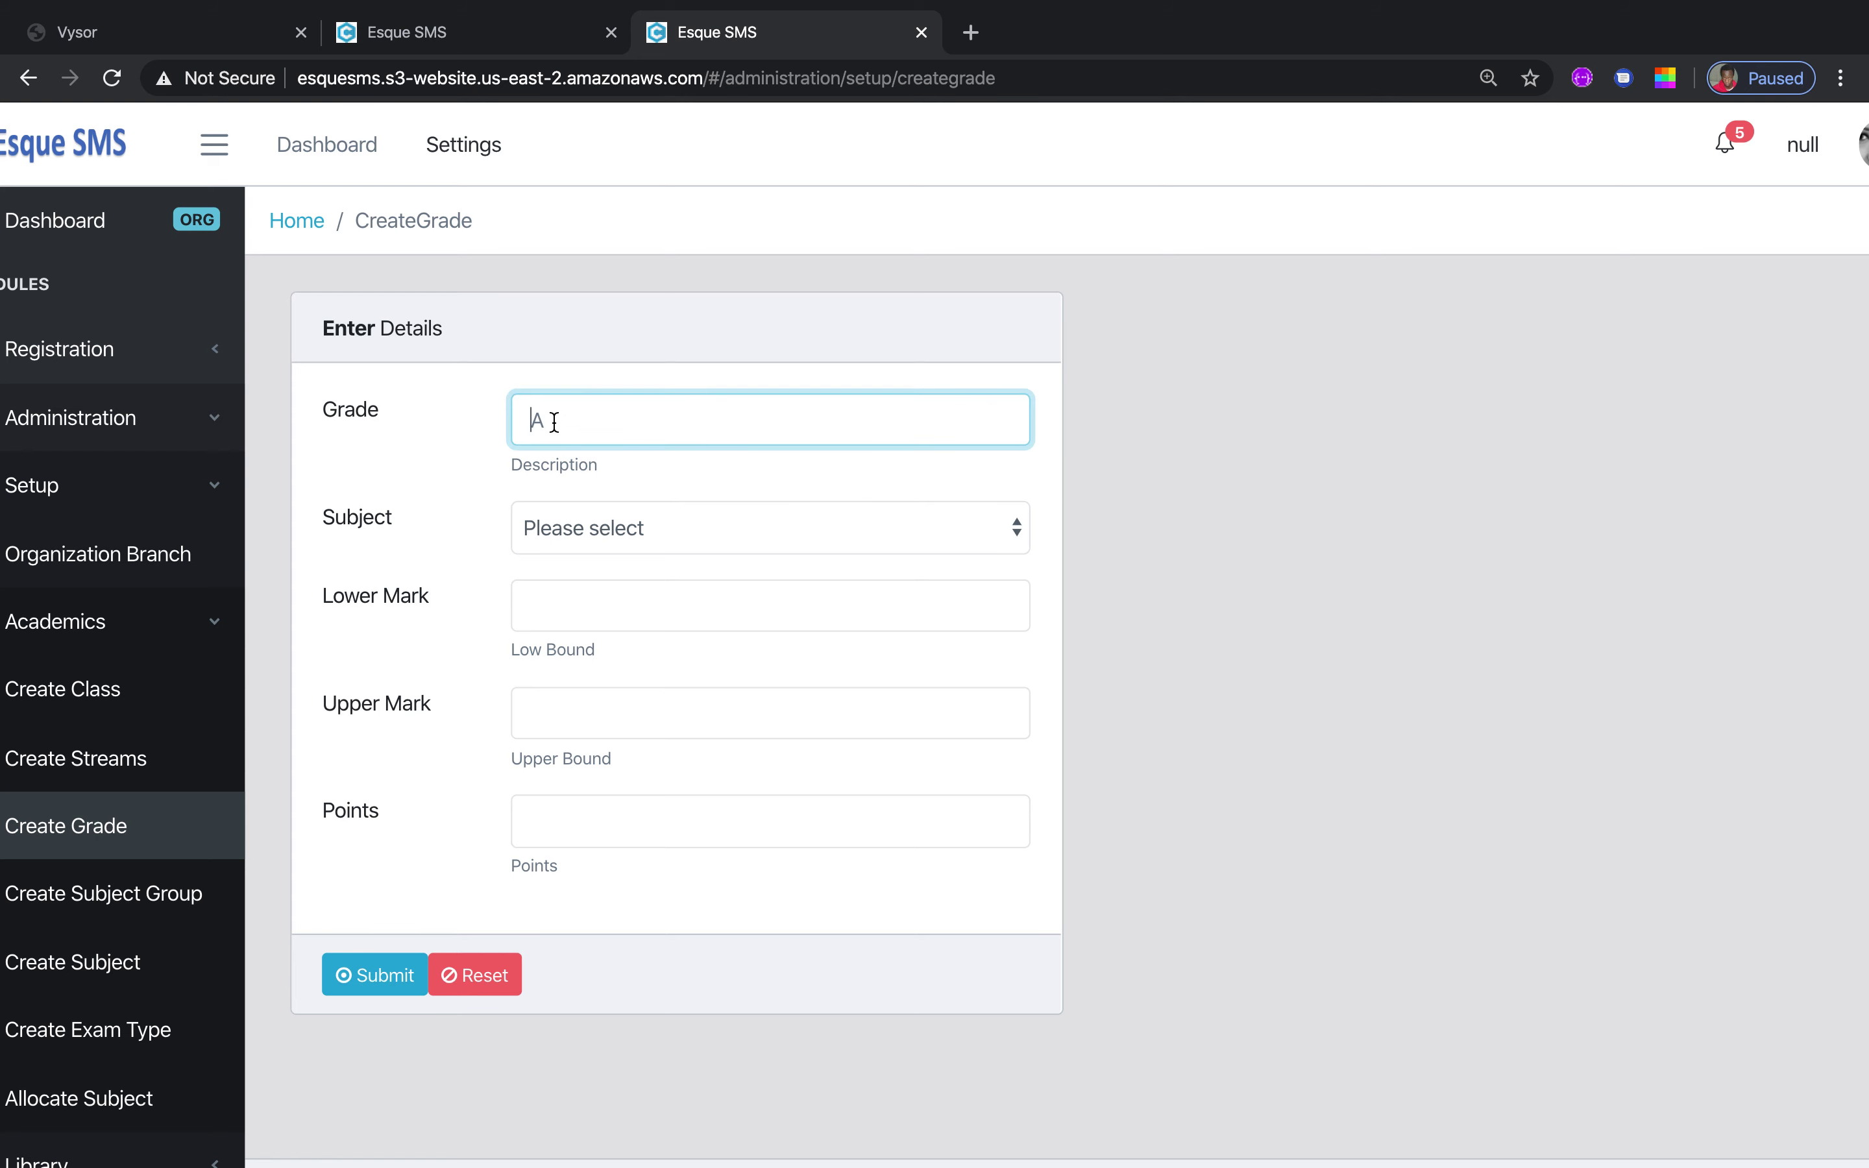
text(B)
click(1020, 533)
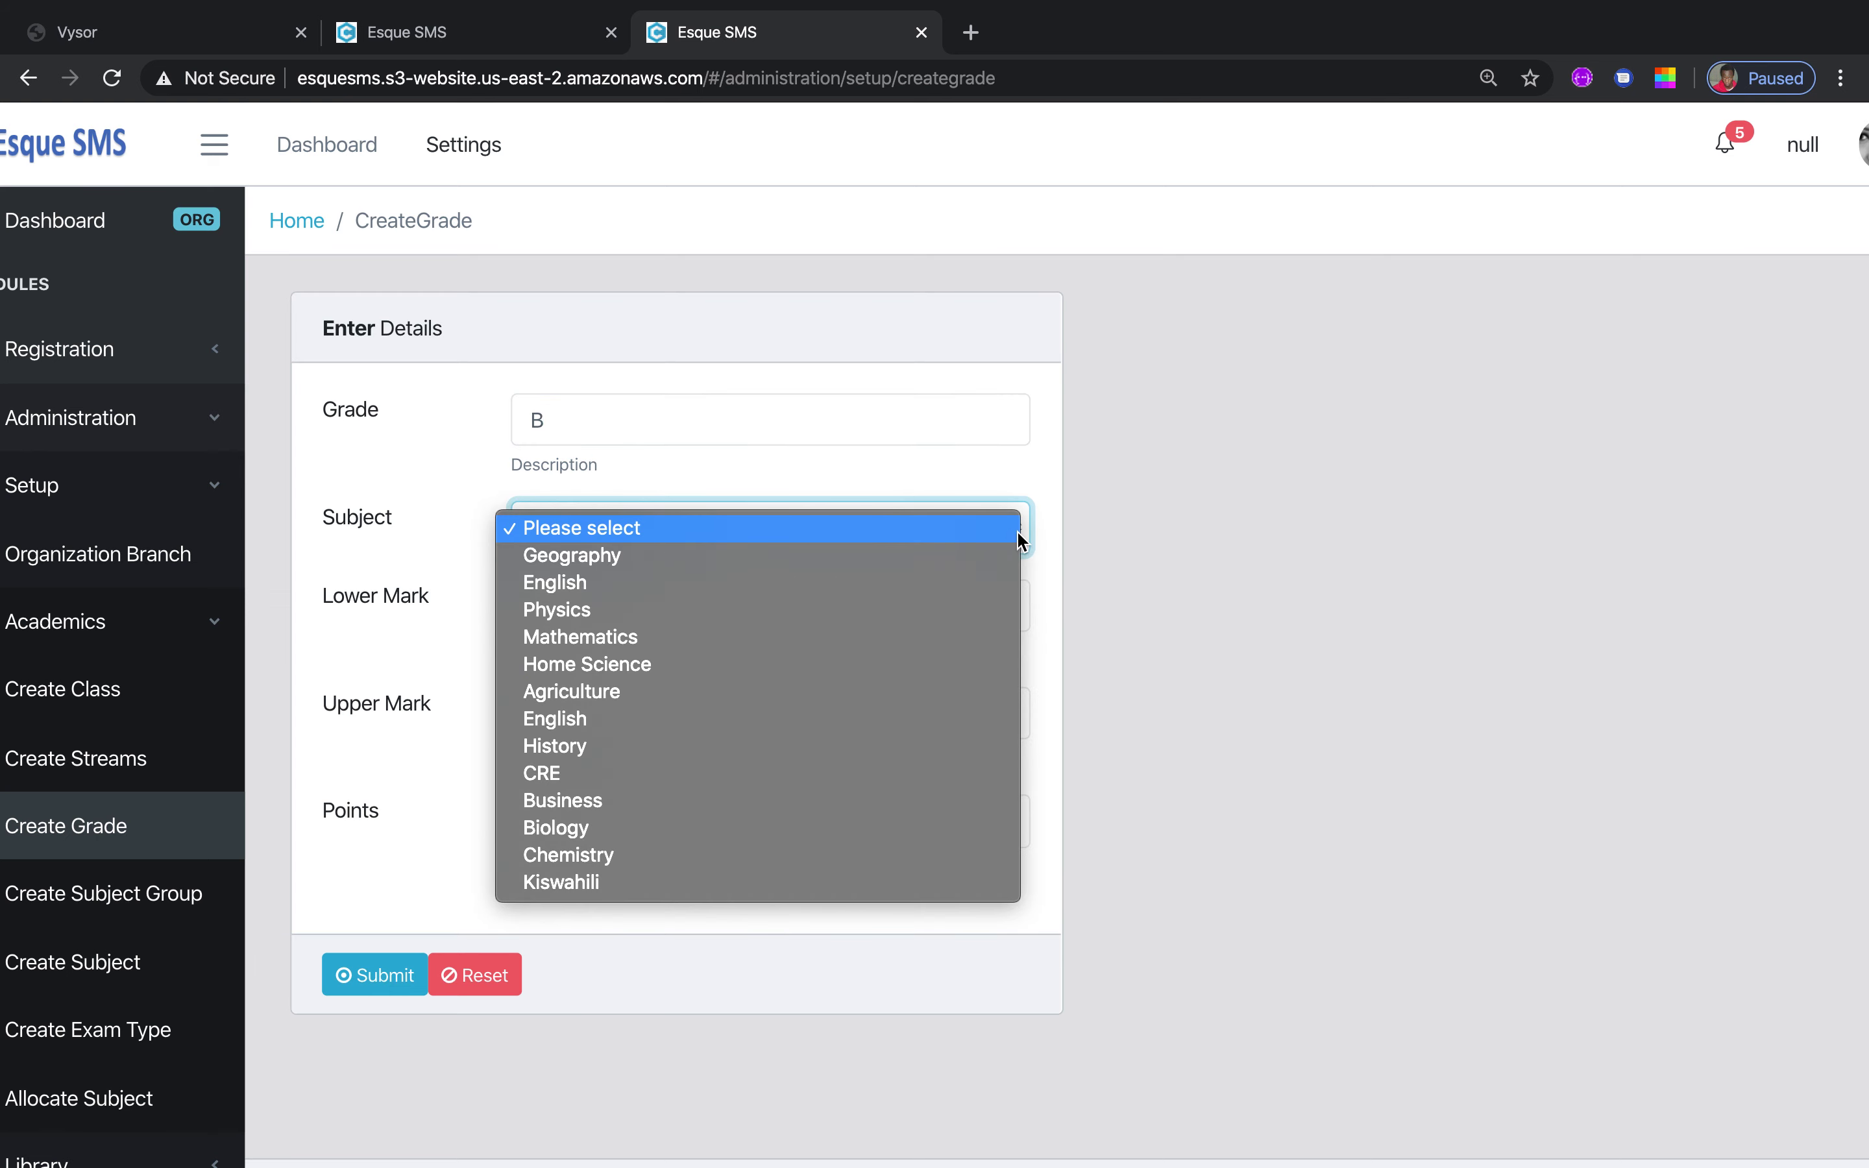
click(883, 566)
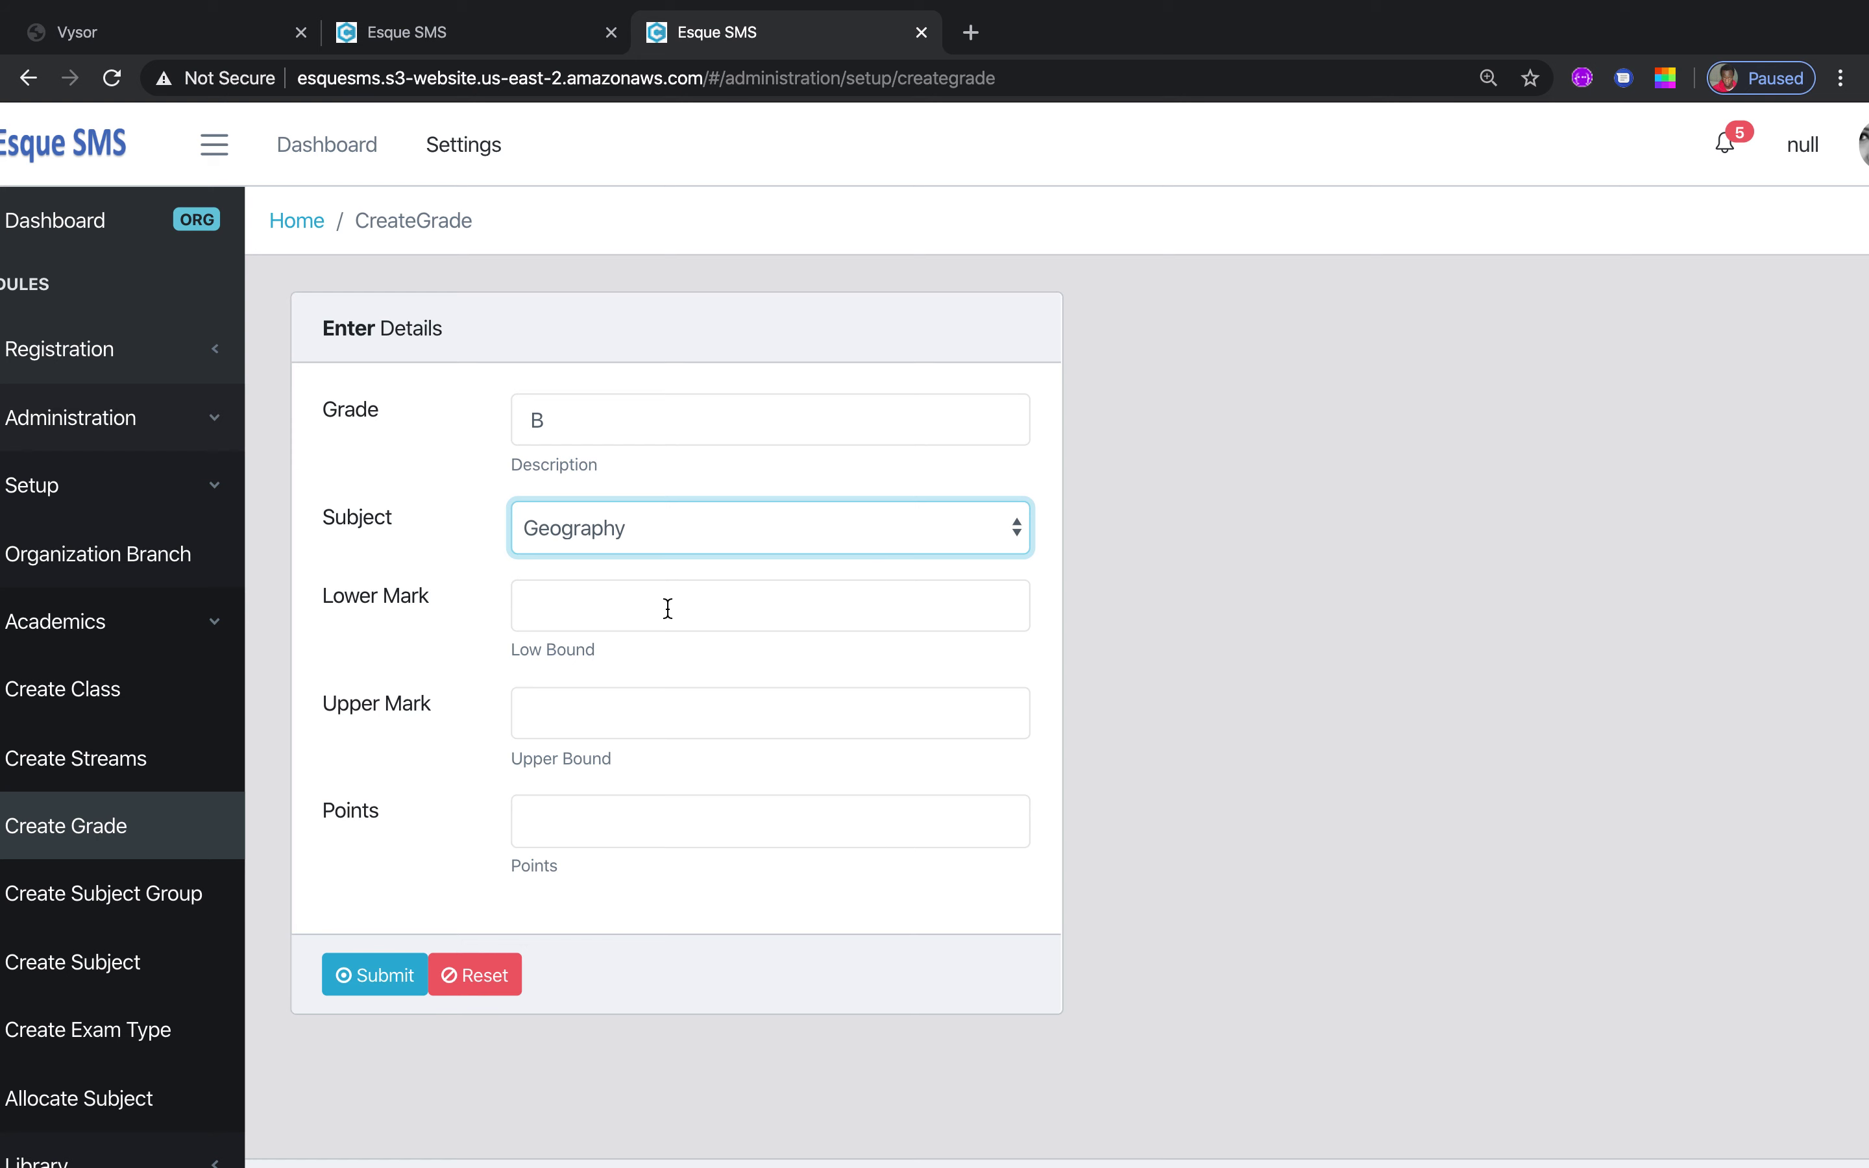
click(667, 609)
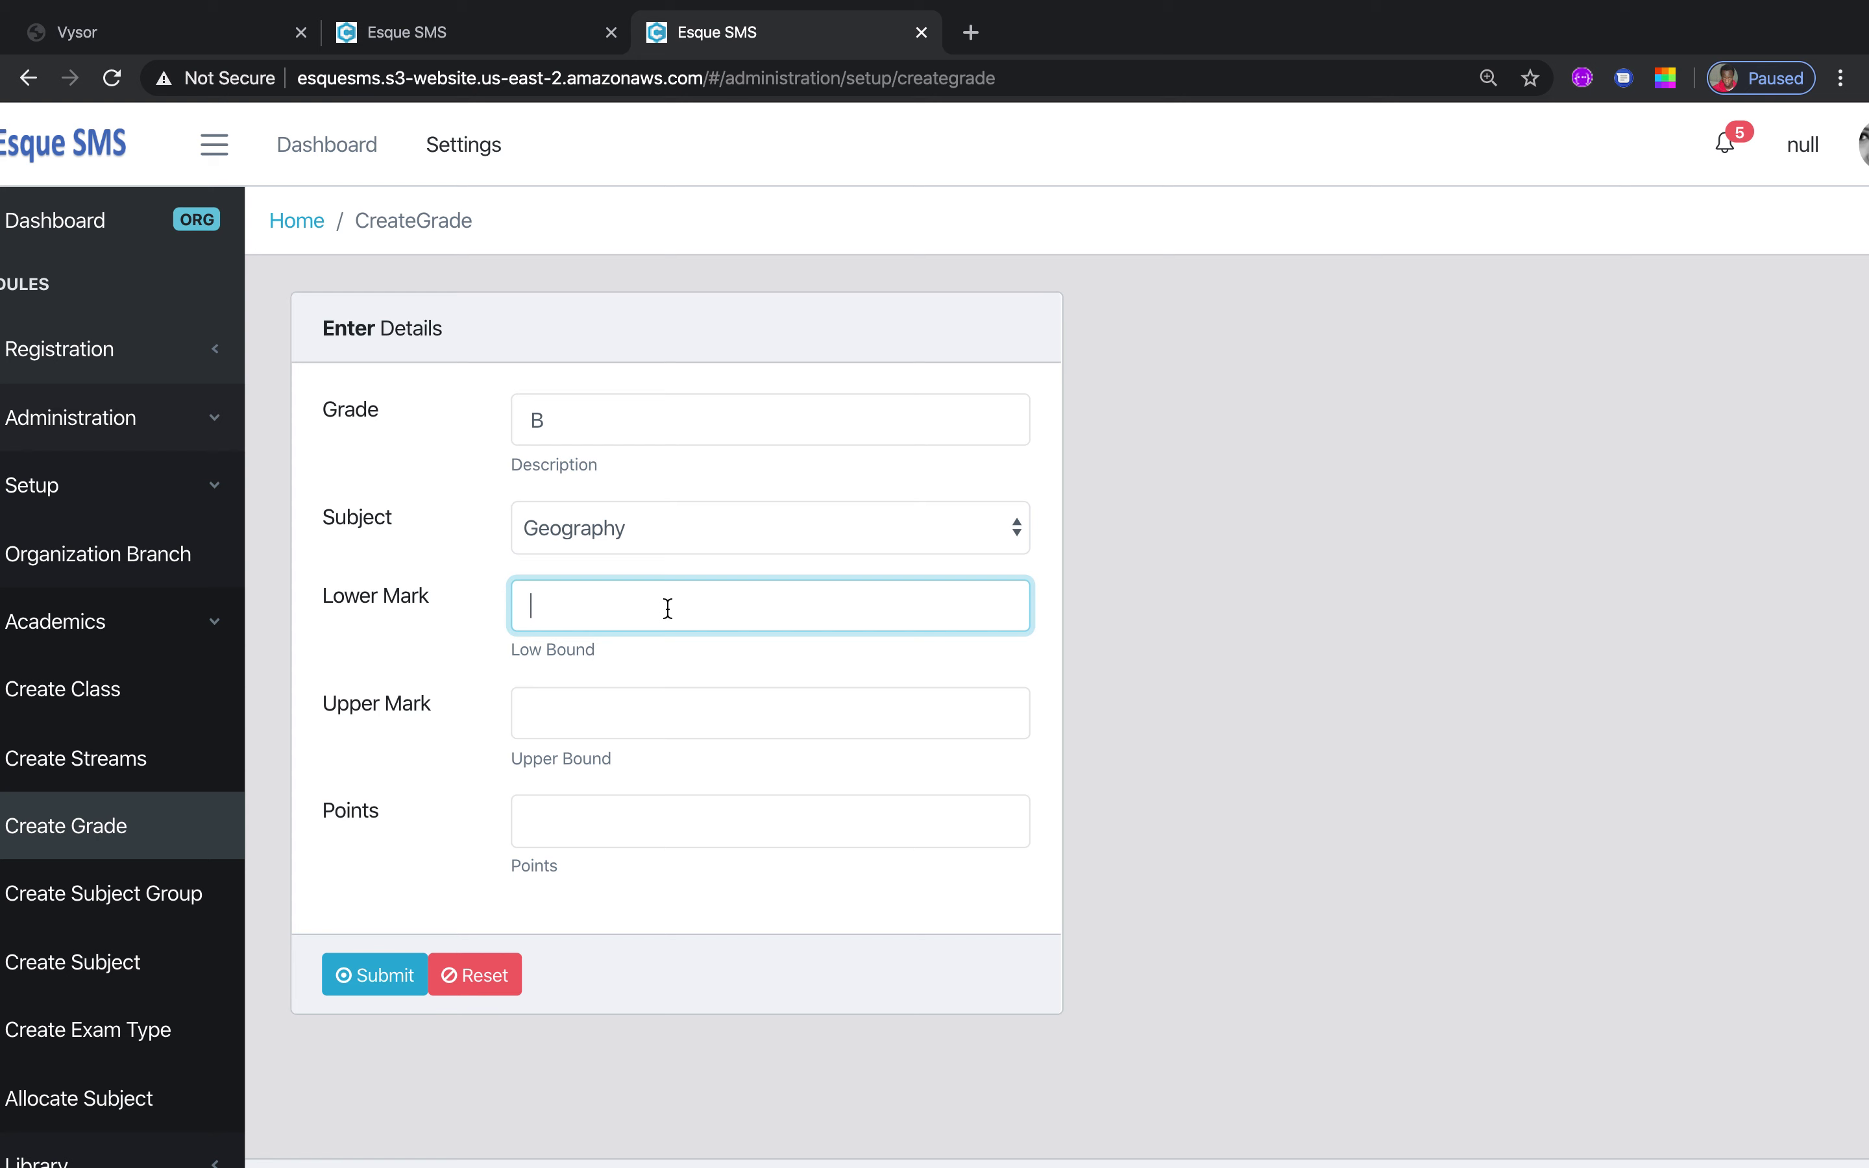
text(60)
click(606, 703)
text(65)
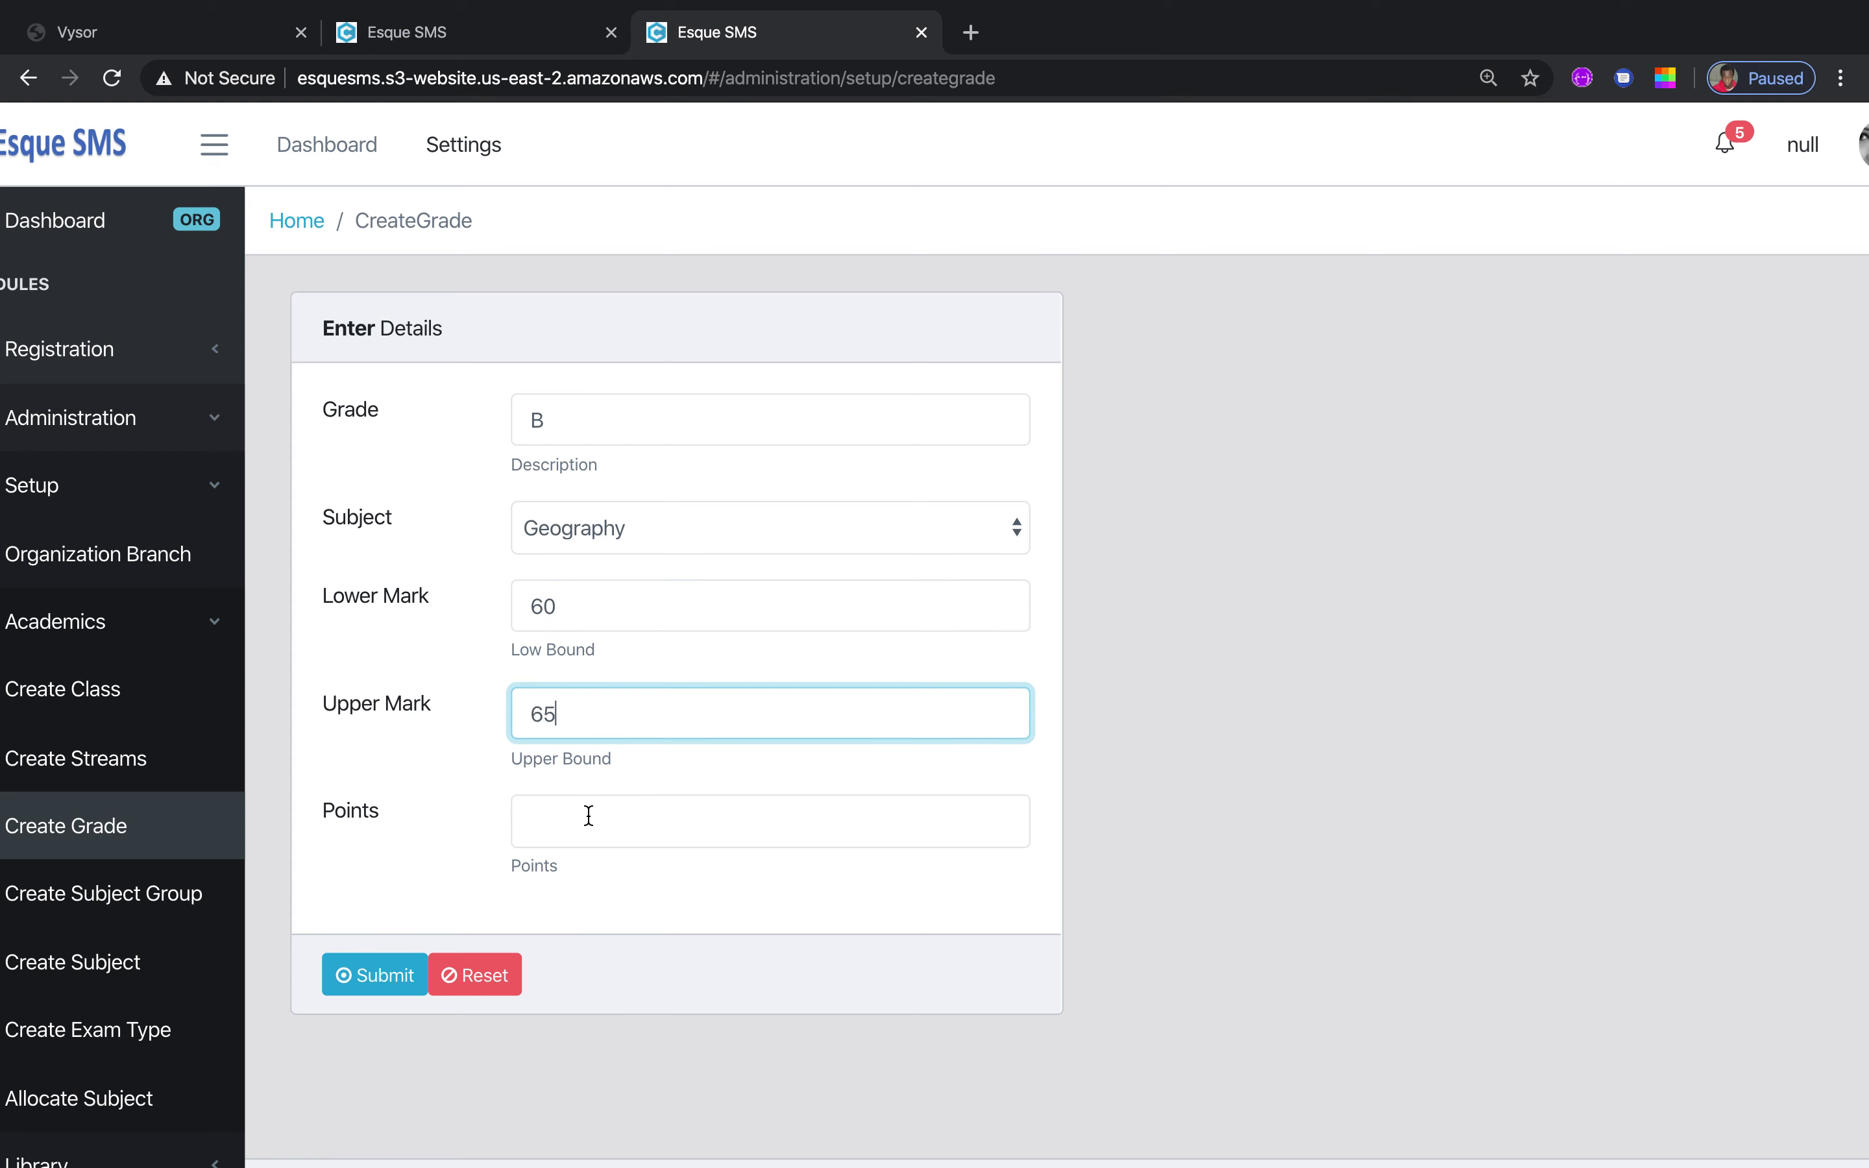
click(588, 815)
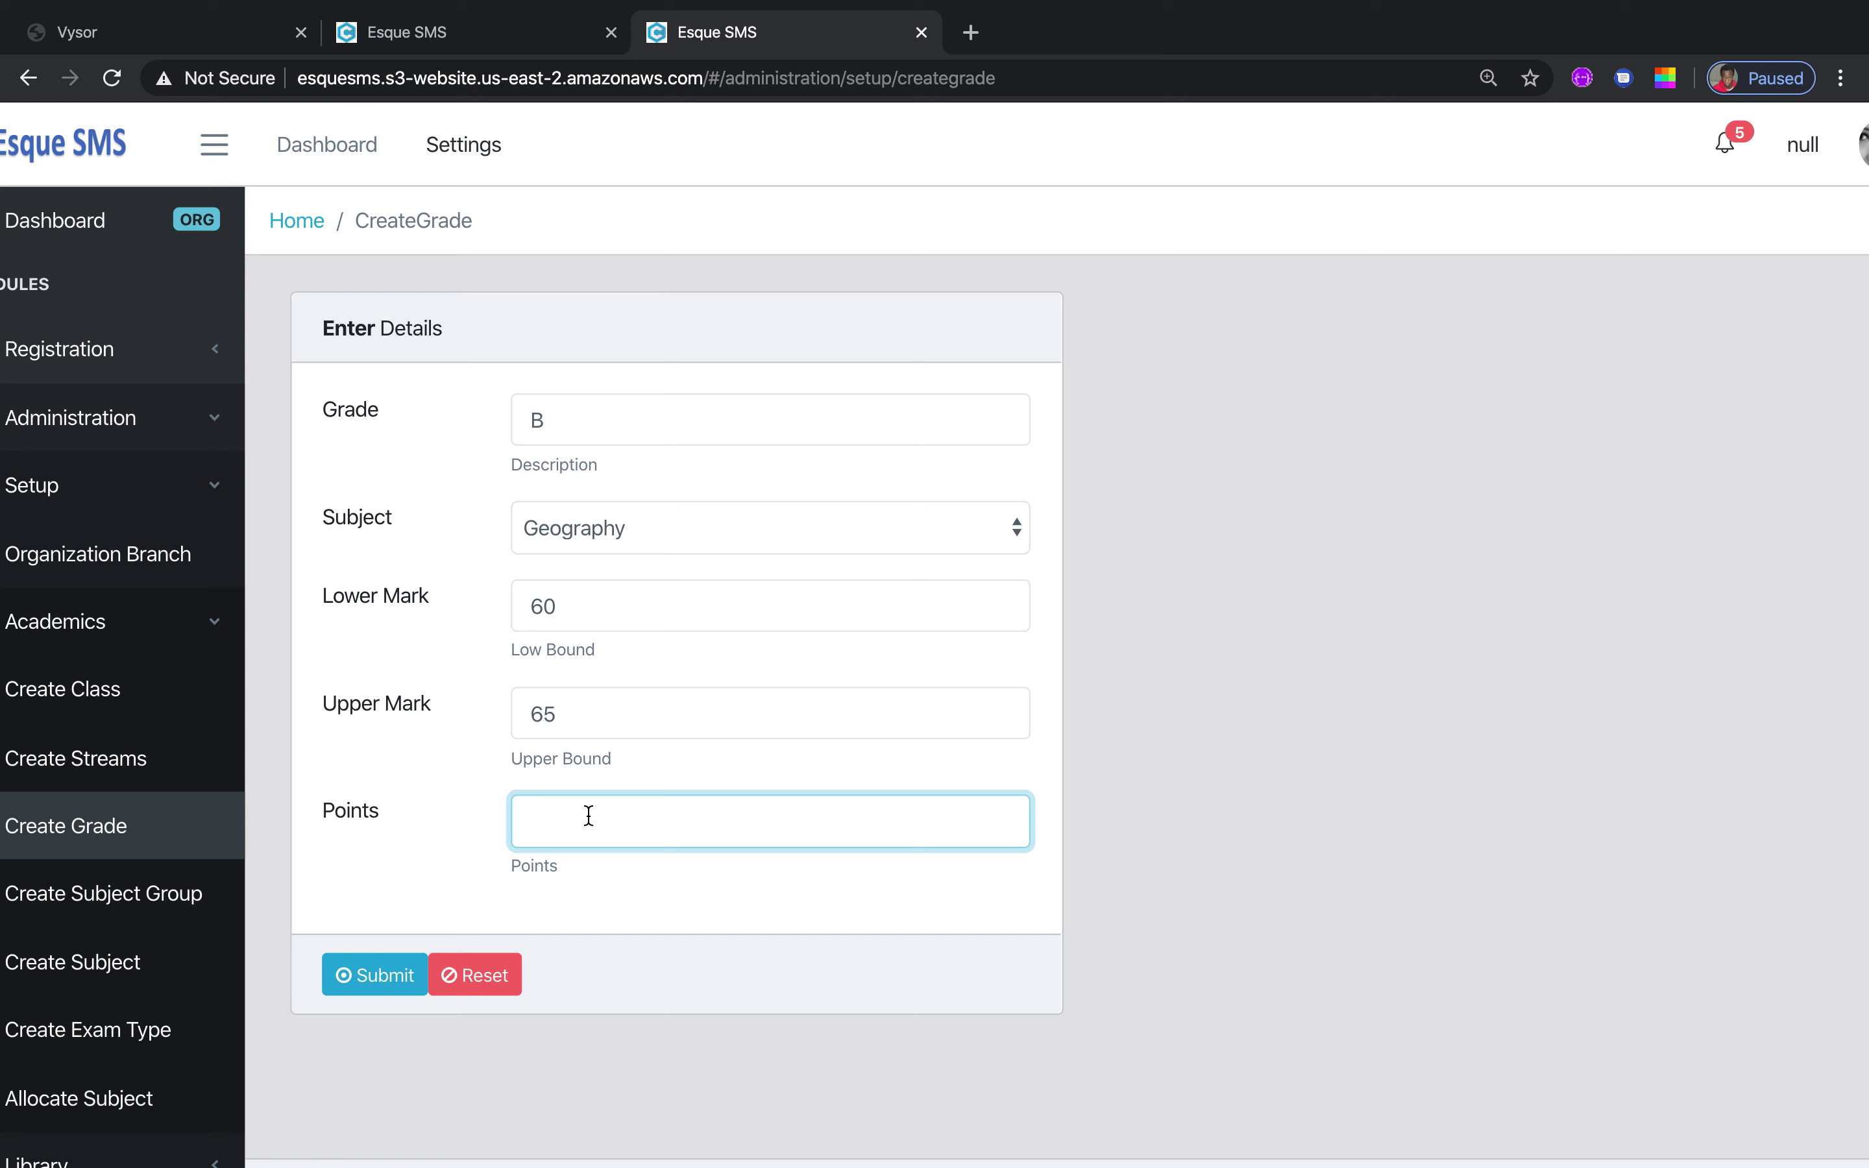
text(5)
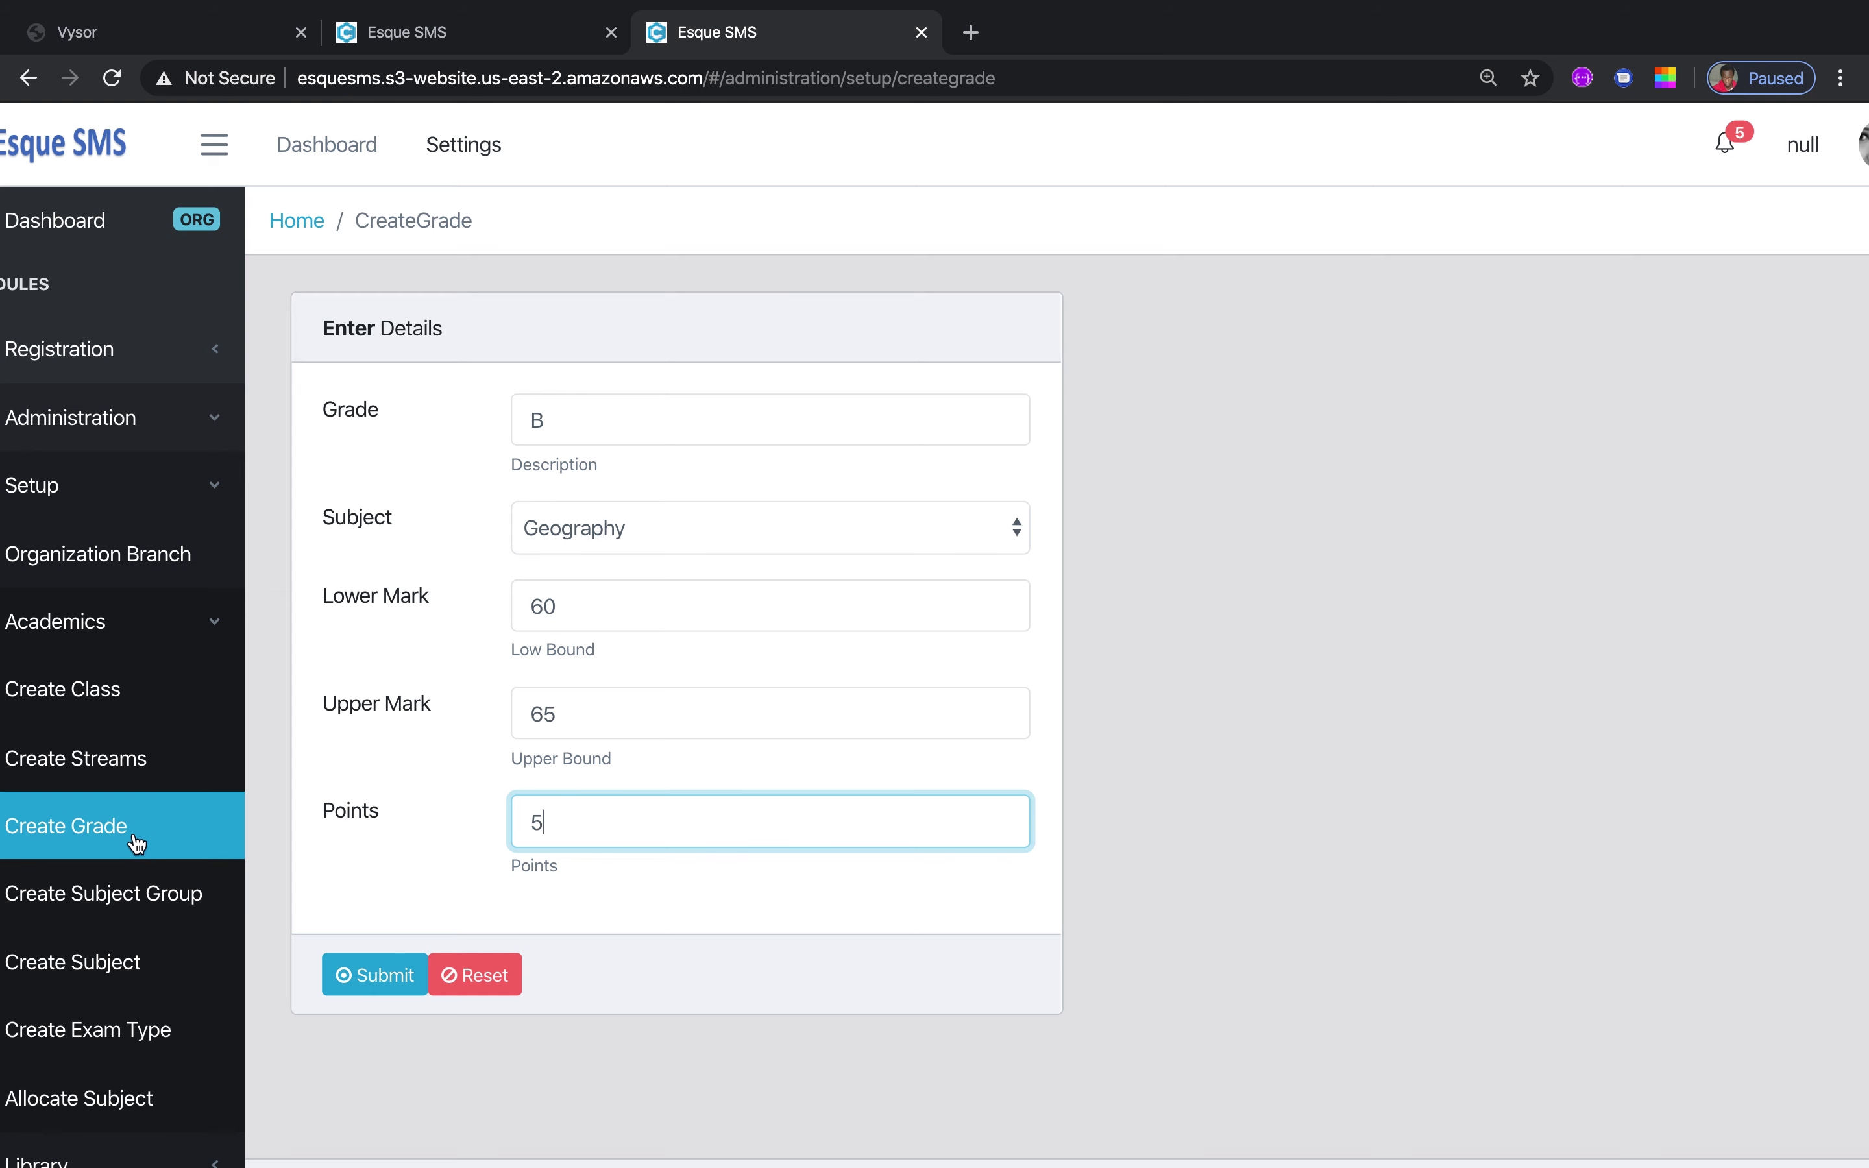
click(128, 893)
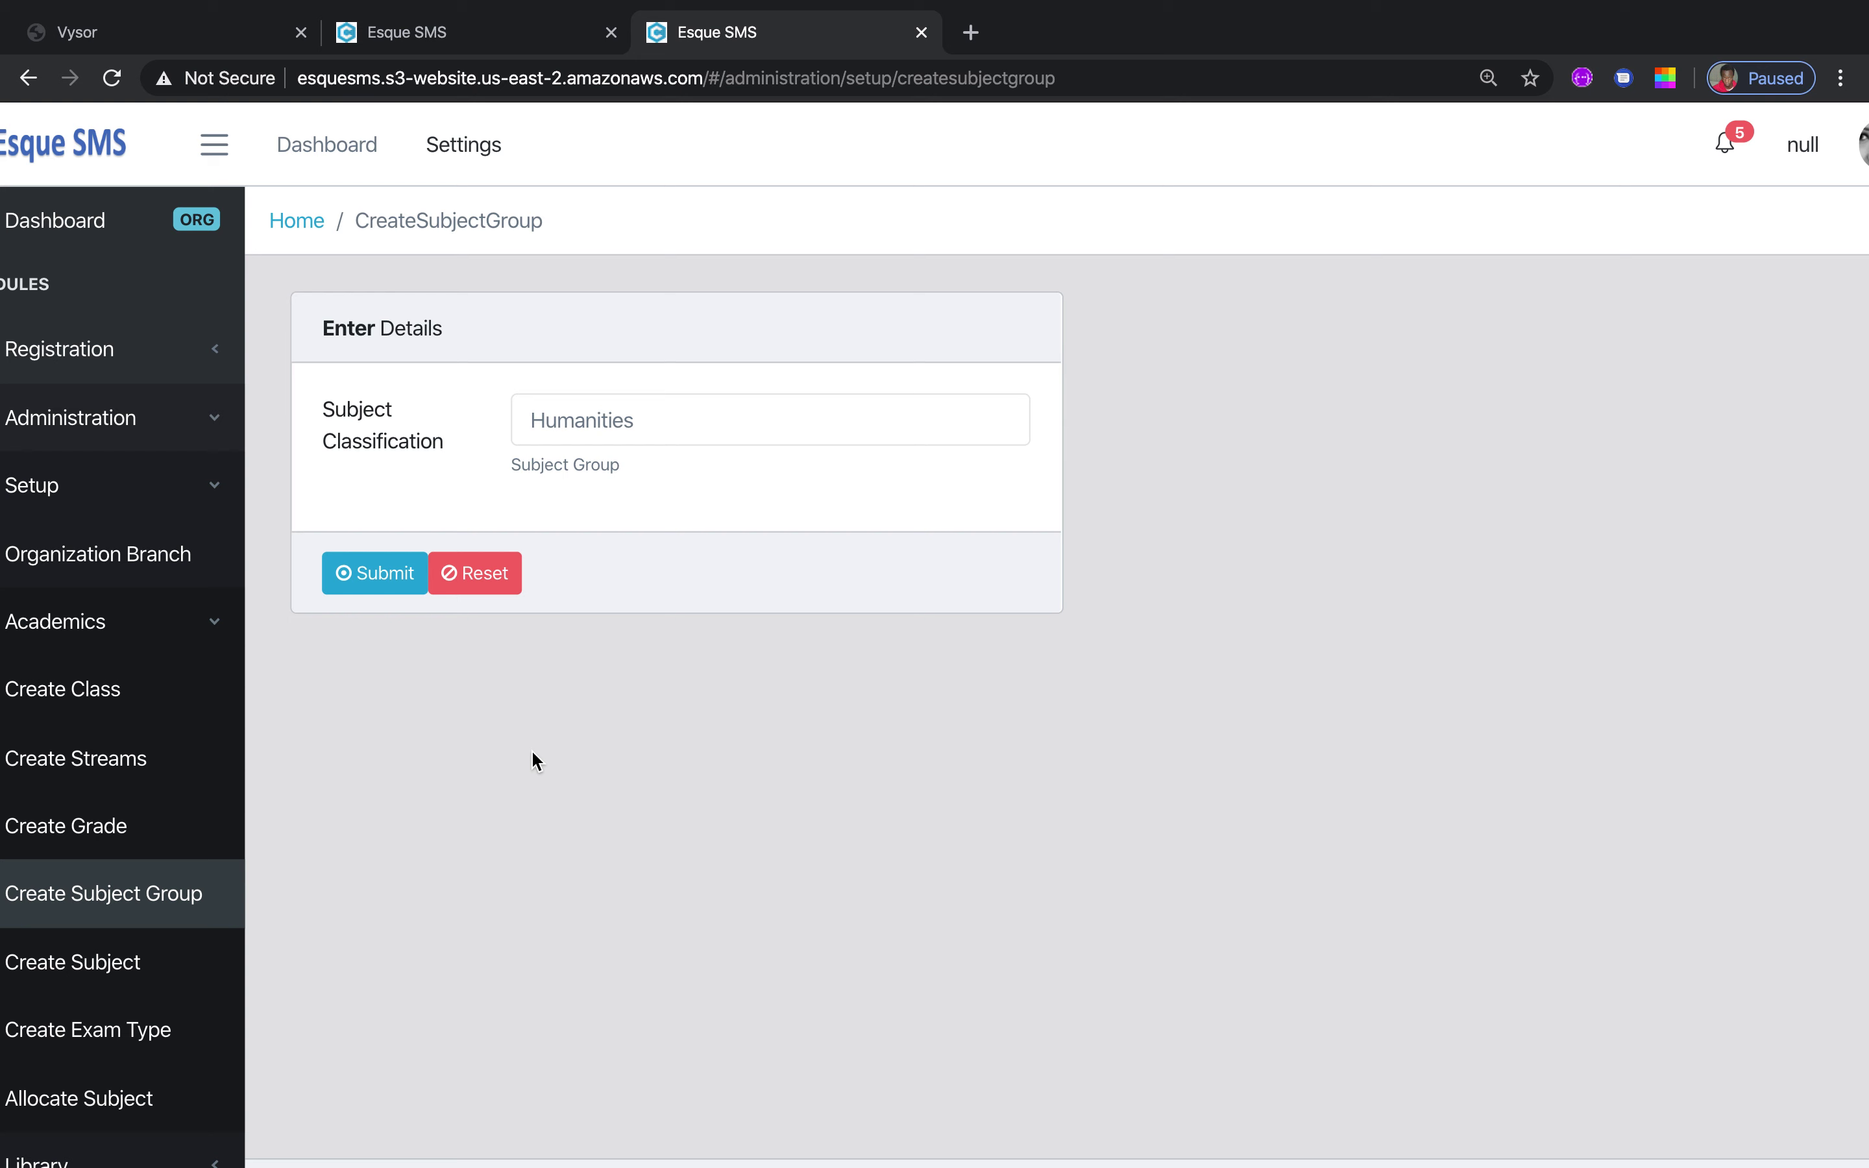
Go to Create Subject and browse the Classification options without choosing one
click(626, 435)
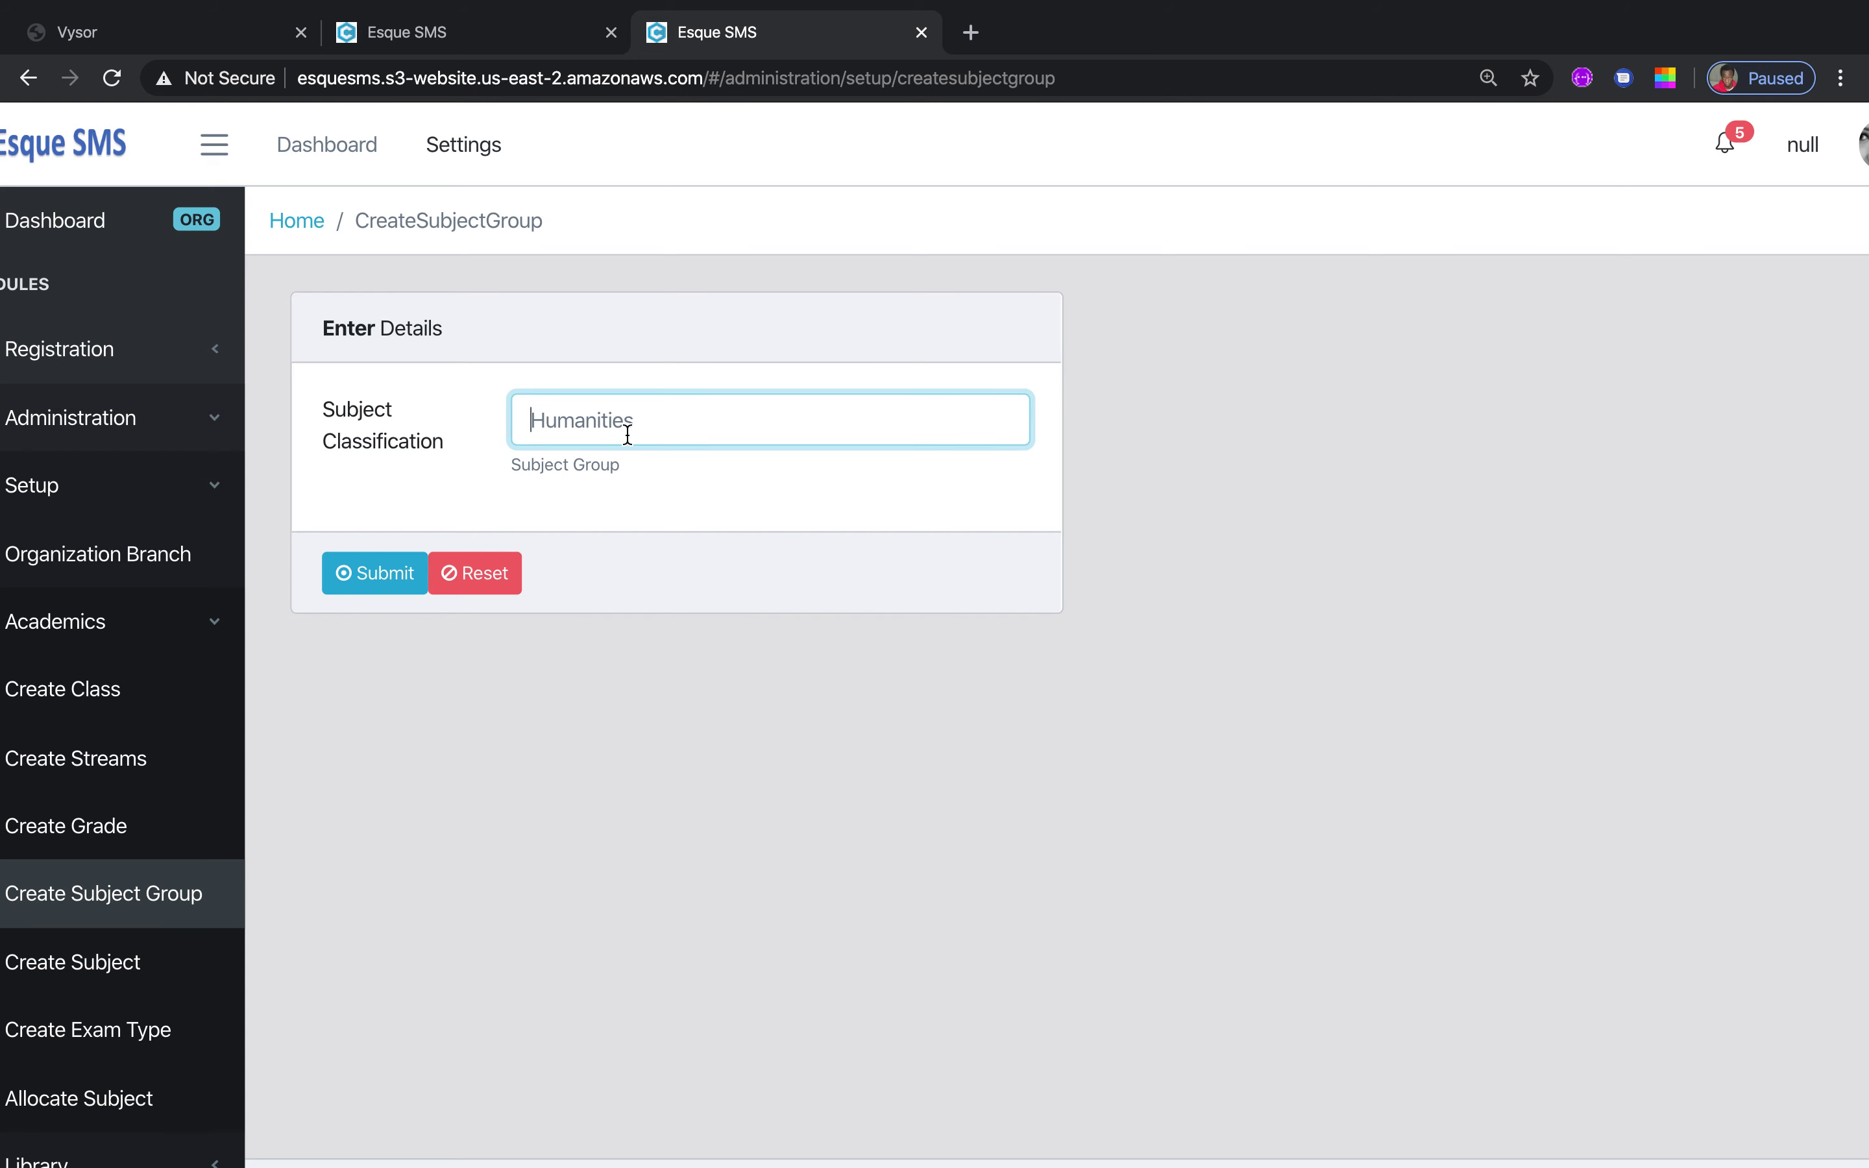
click(69, 966)
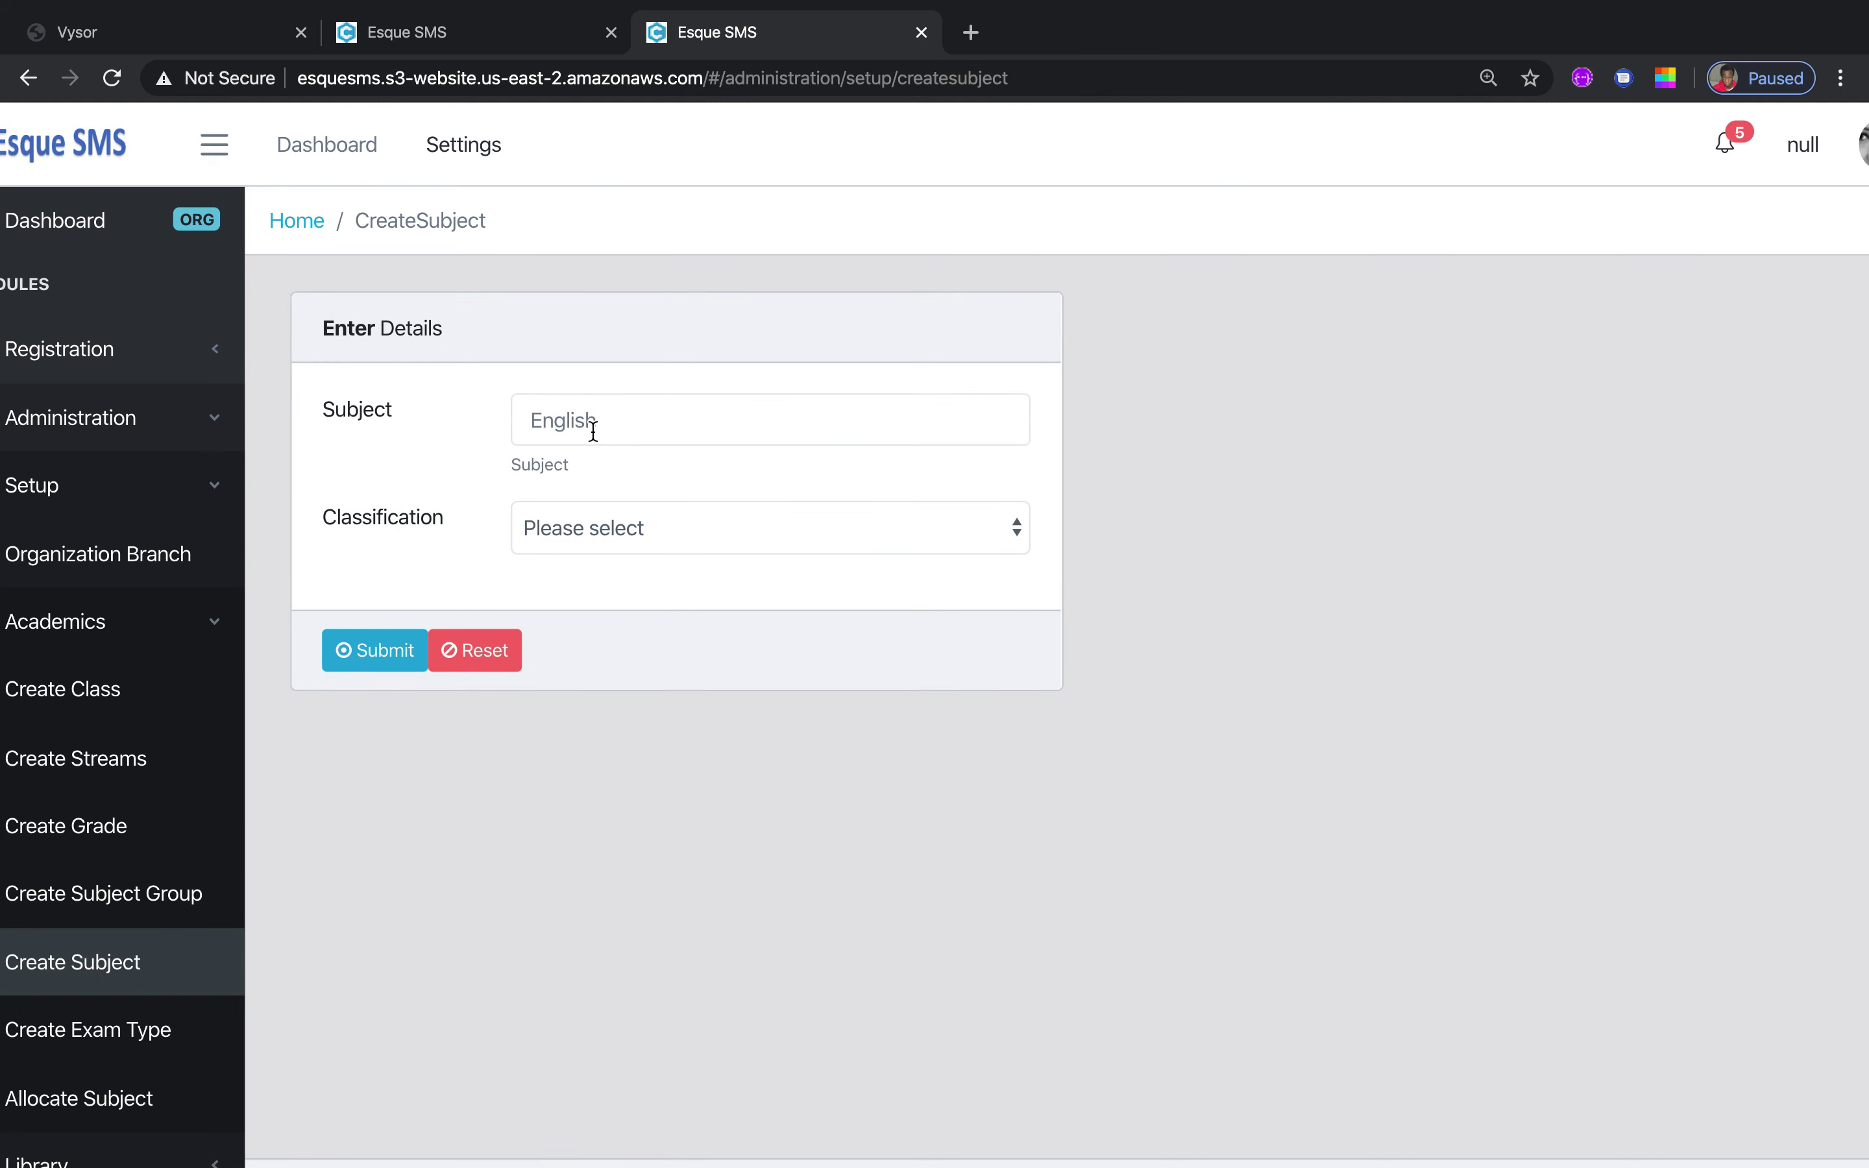
click(1015, 533)
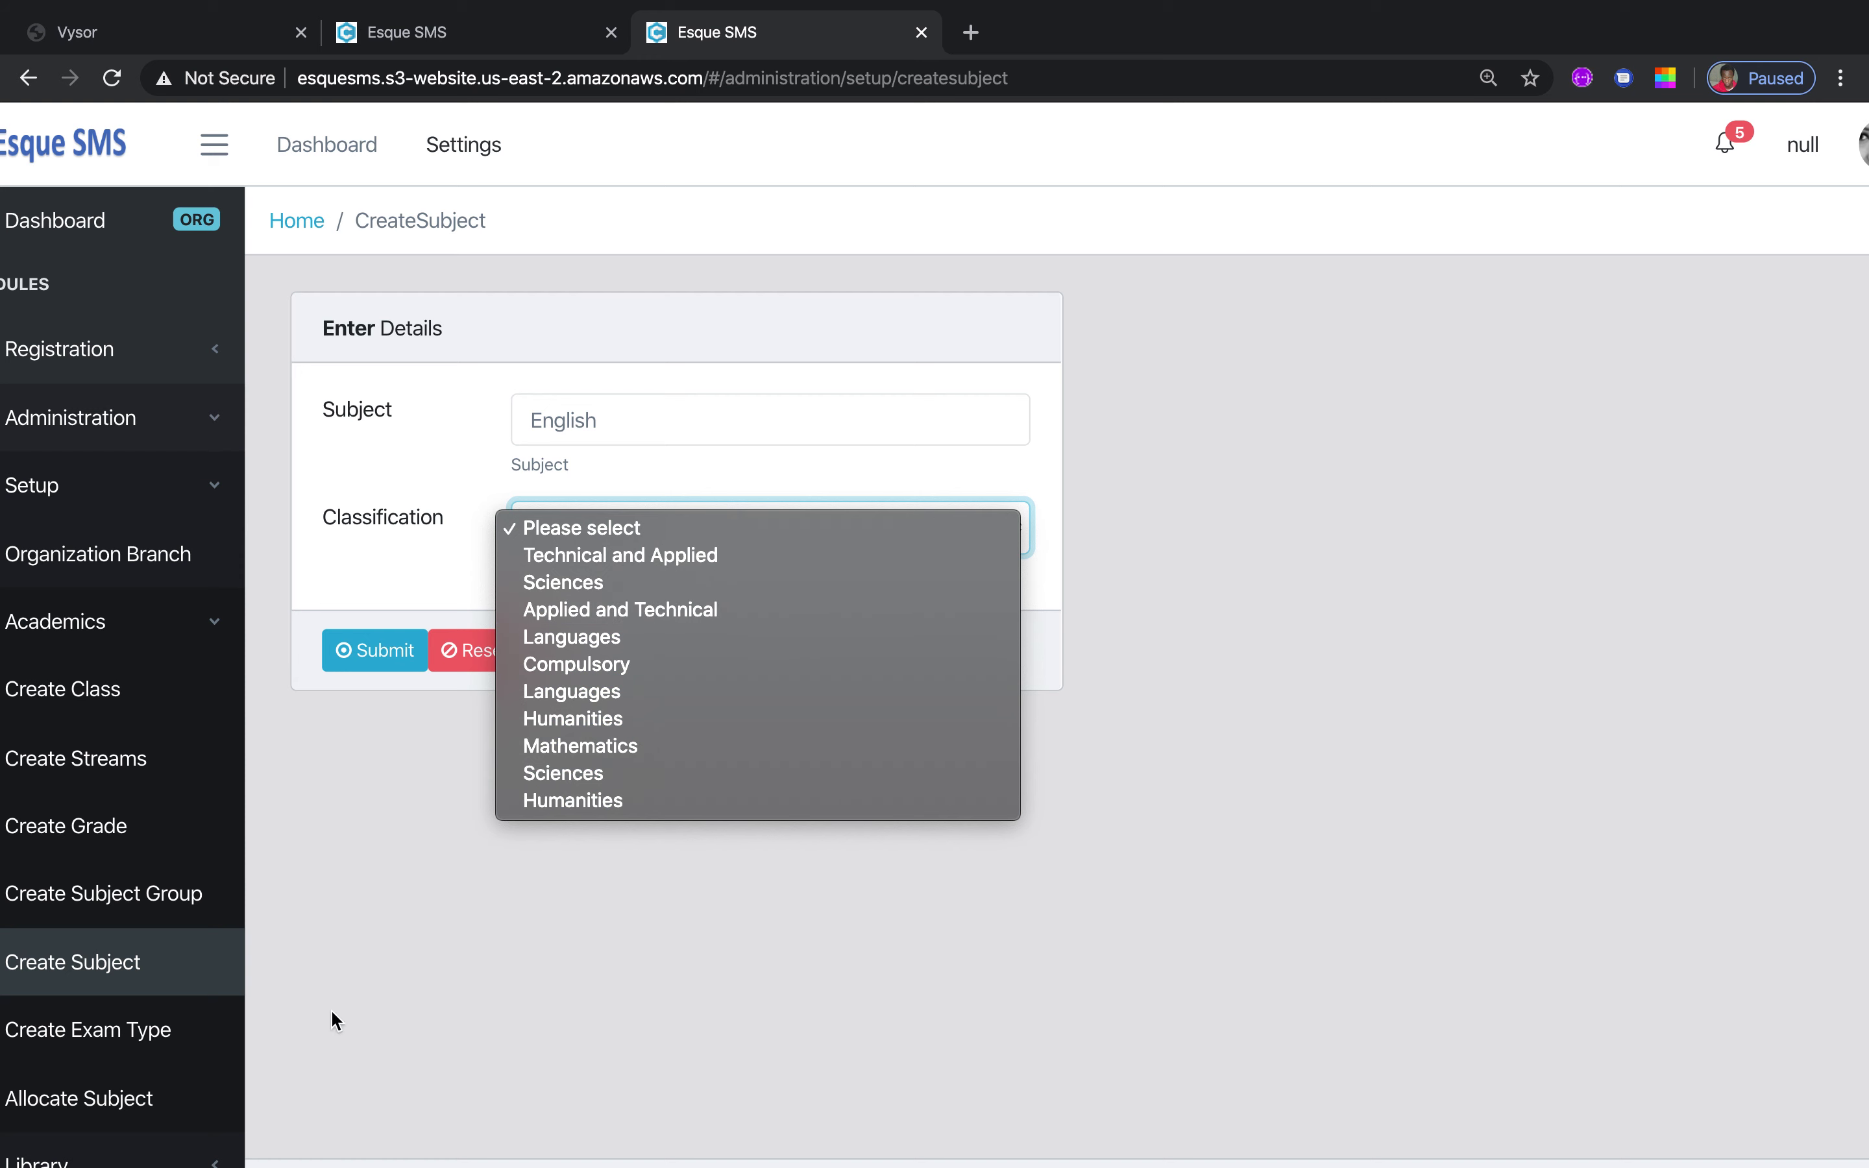
click(416, 1012)
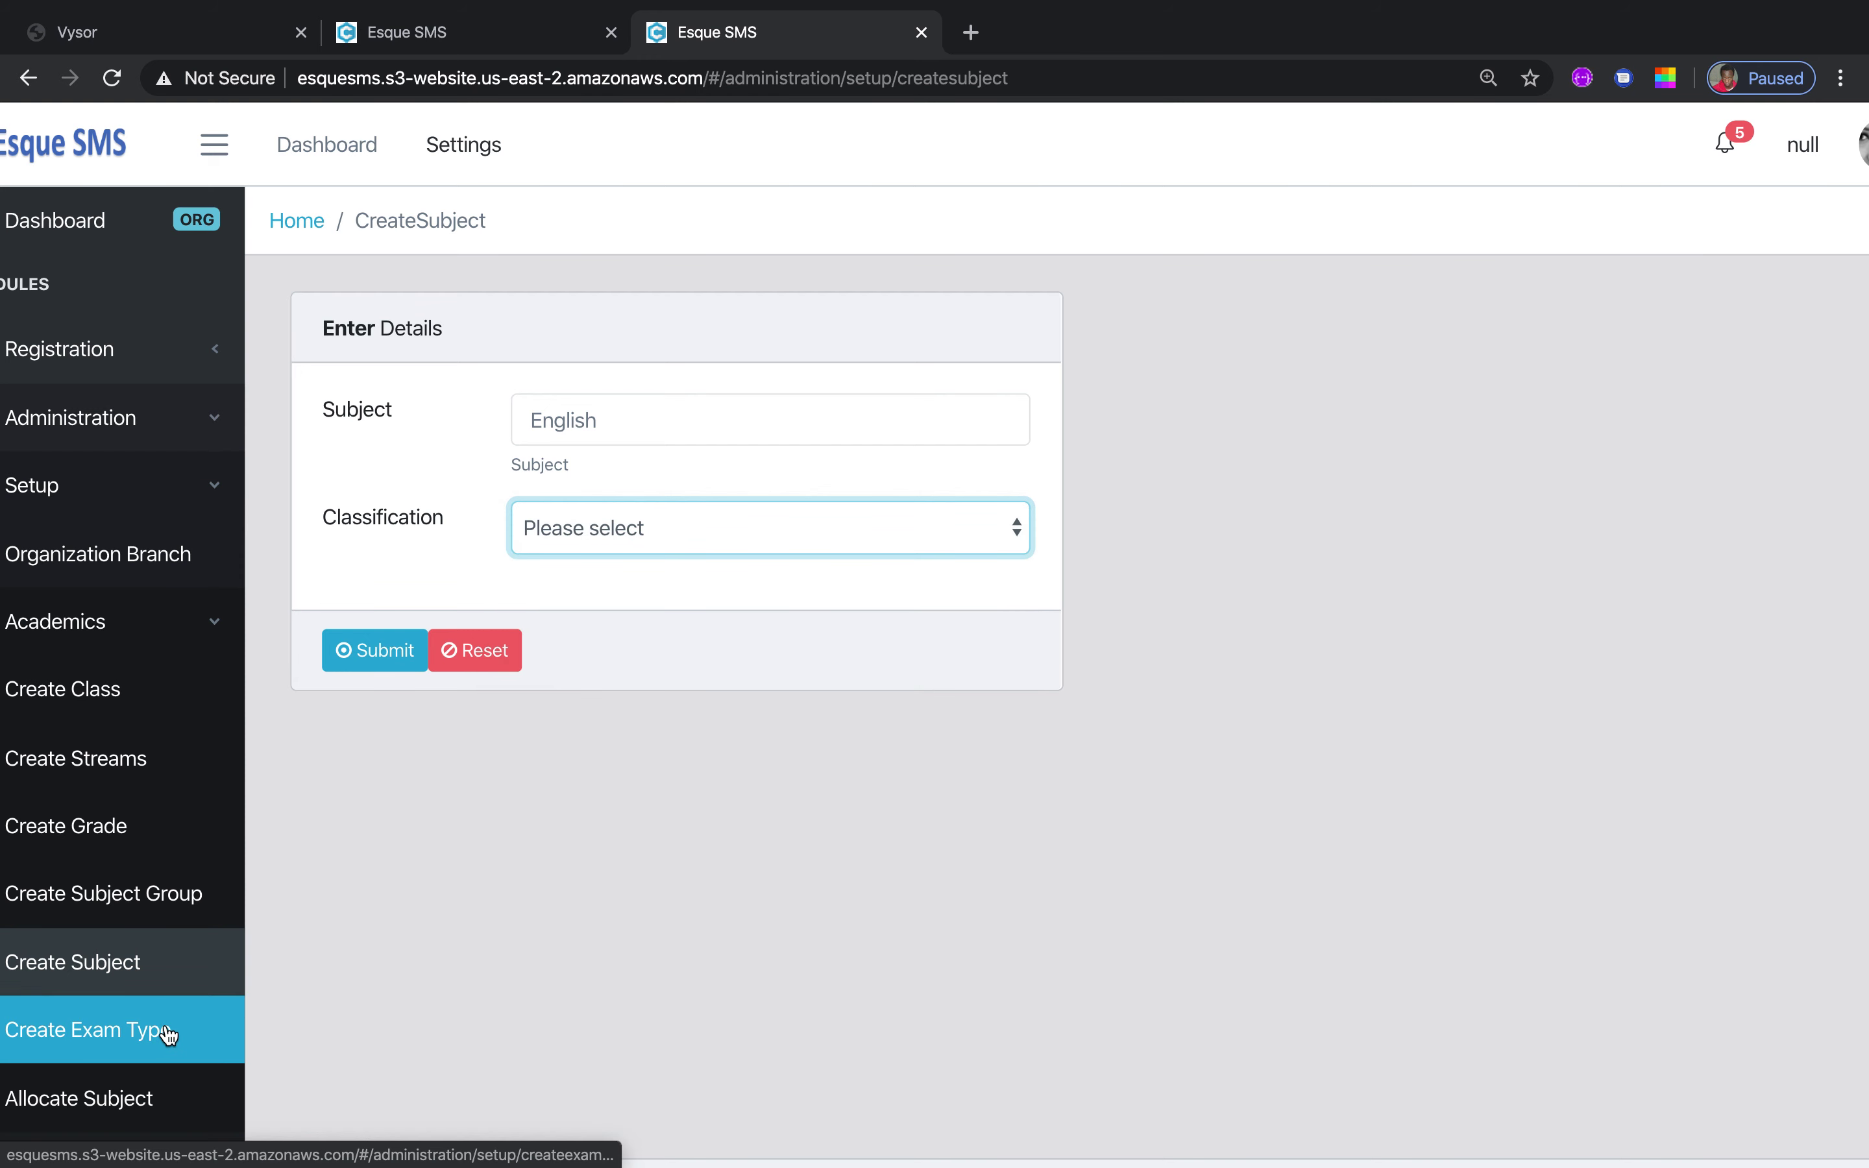
Select Create Exam Type in the Academics sidebar menu
click(168, 1033)
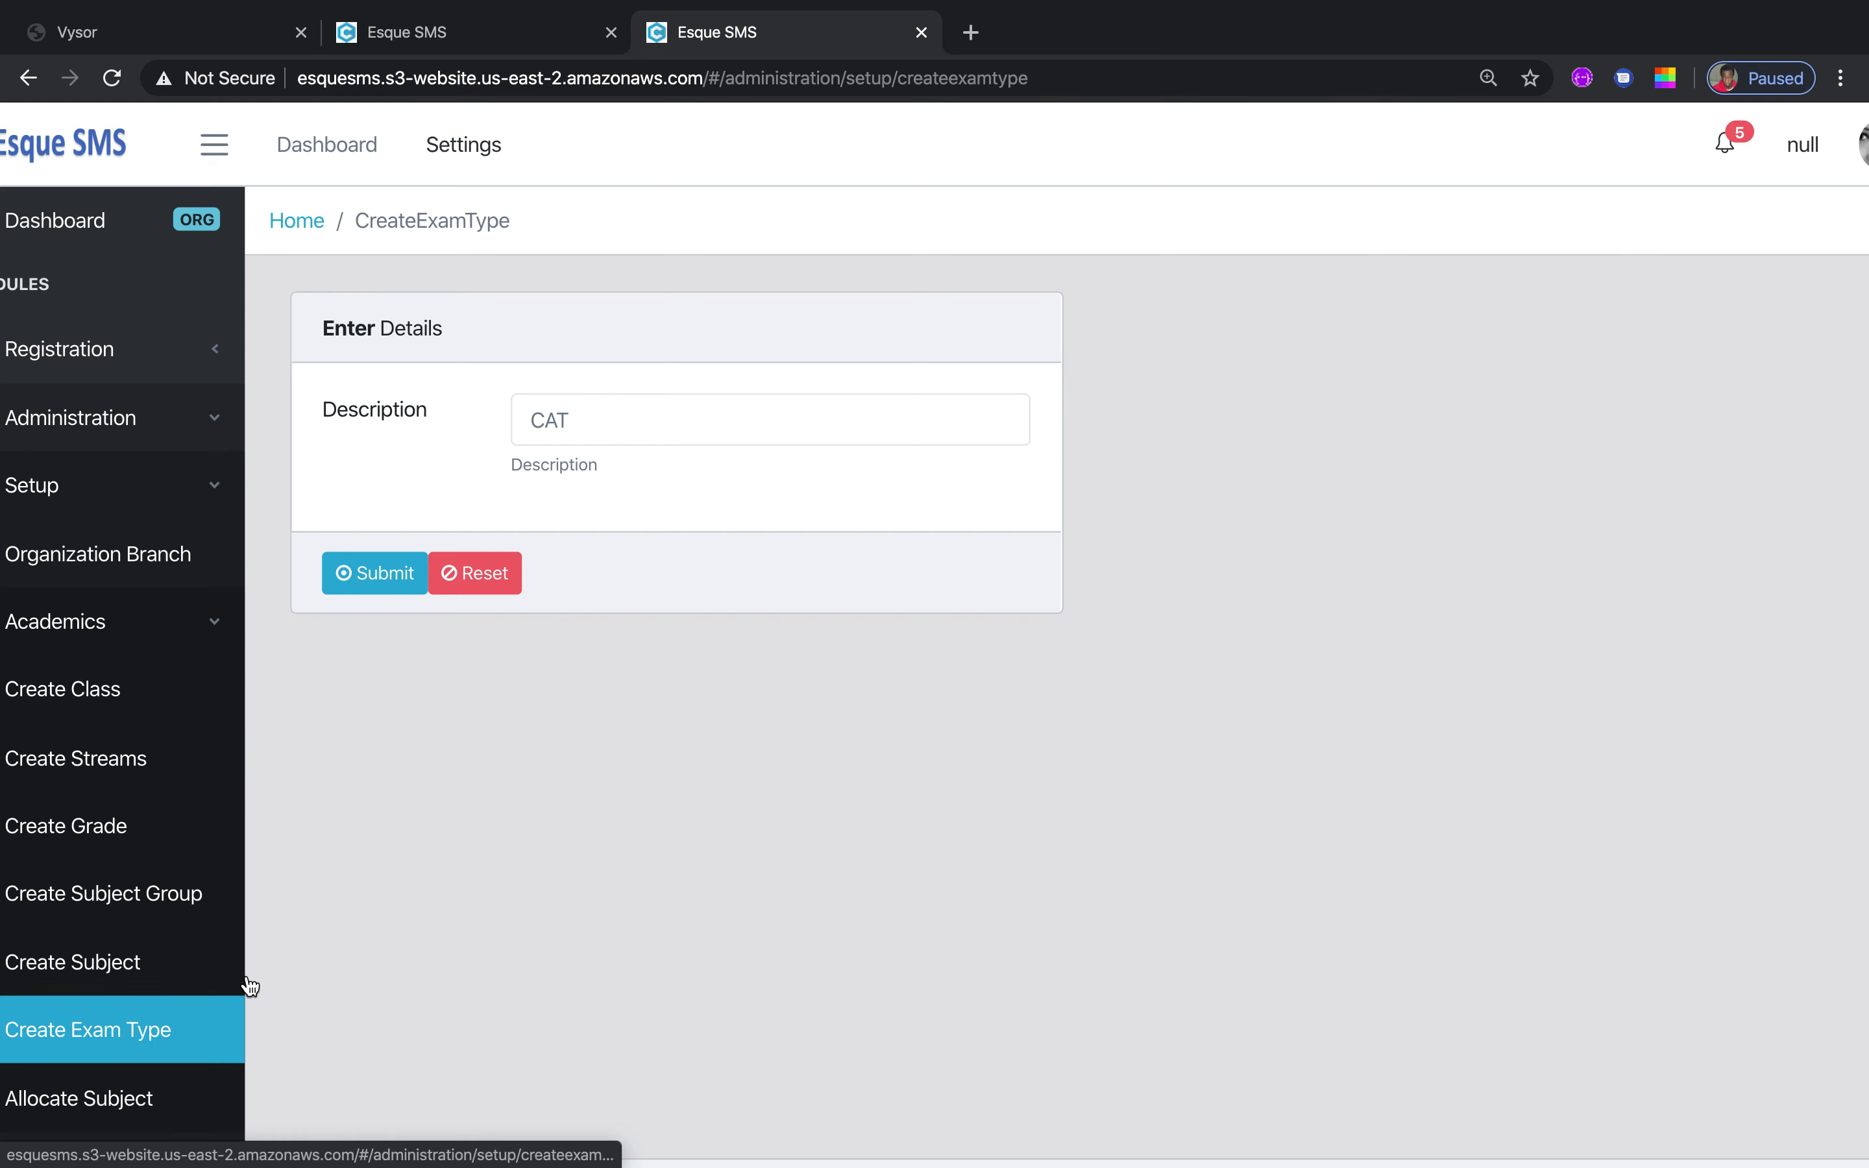
On Allocate Subject, find the Teacher list empty, then choose Geography as subject and Form 4 as class
click(149, 1106)
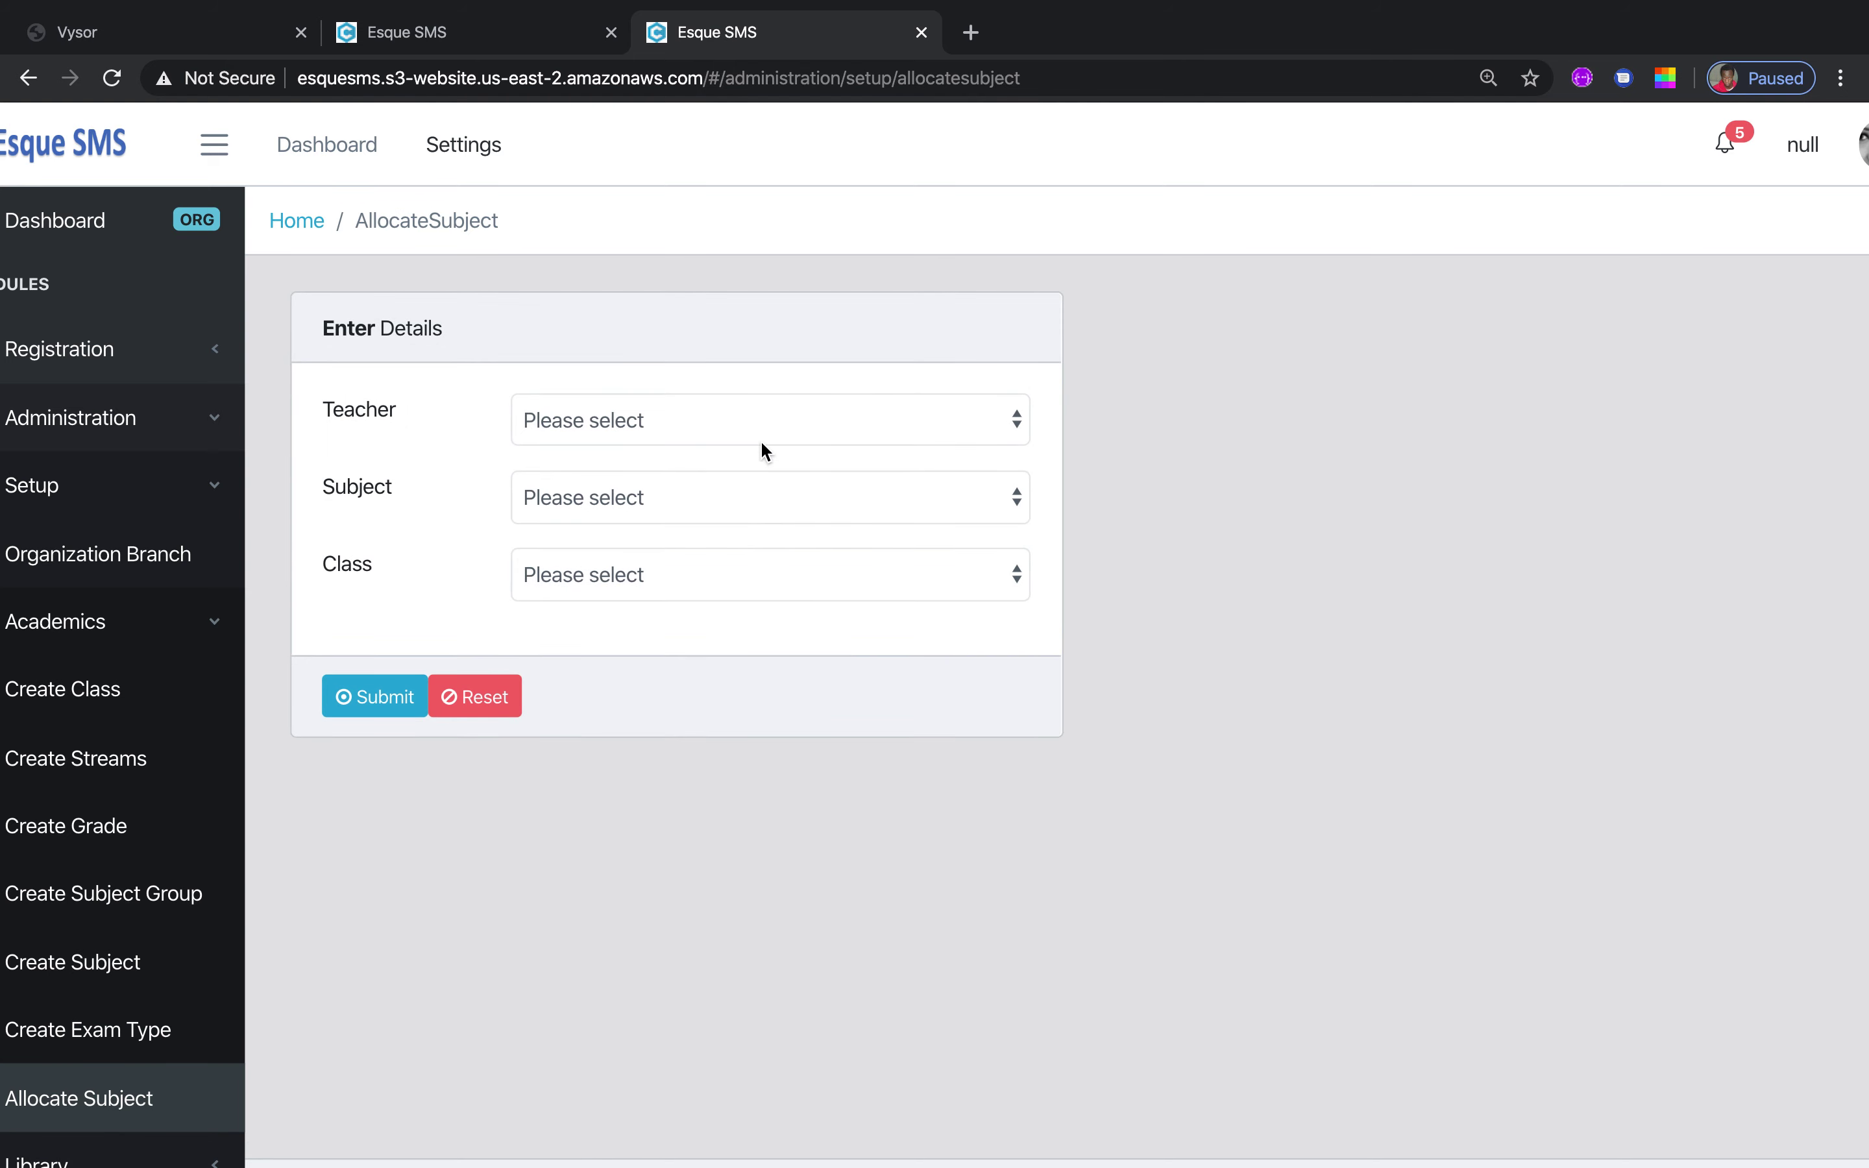
click(1014, 421)
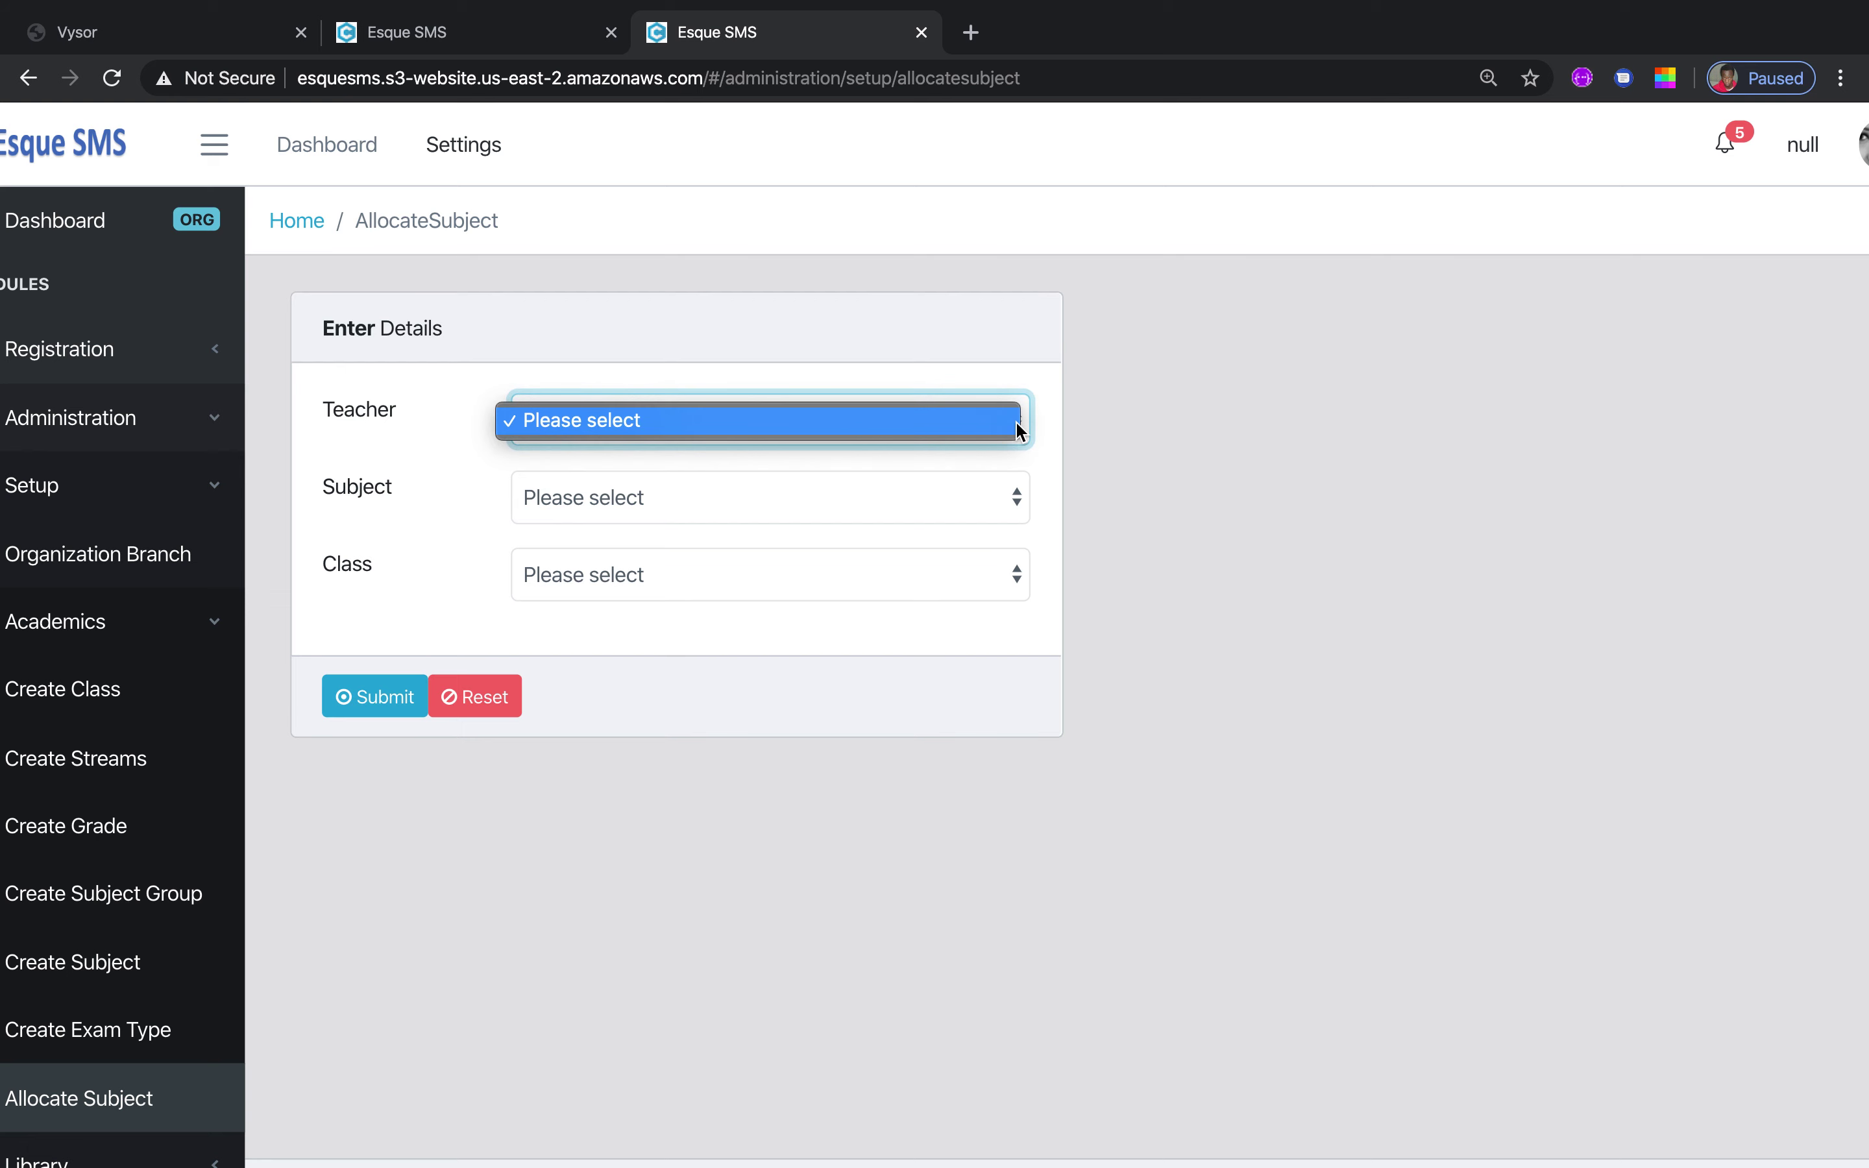
click(1008, 502)
click(1004, 503)
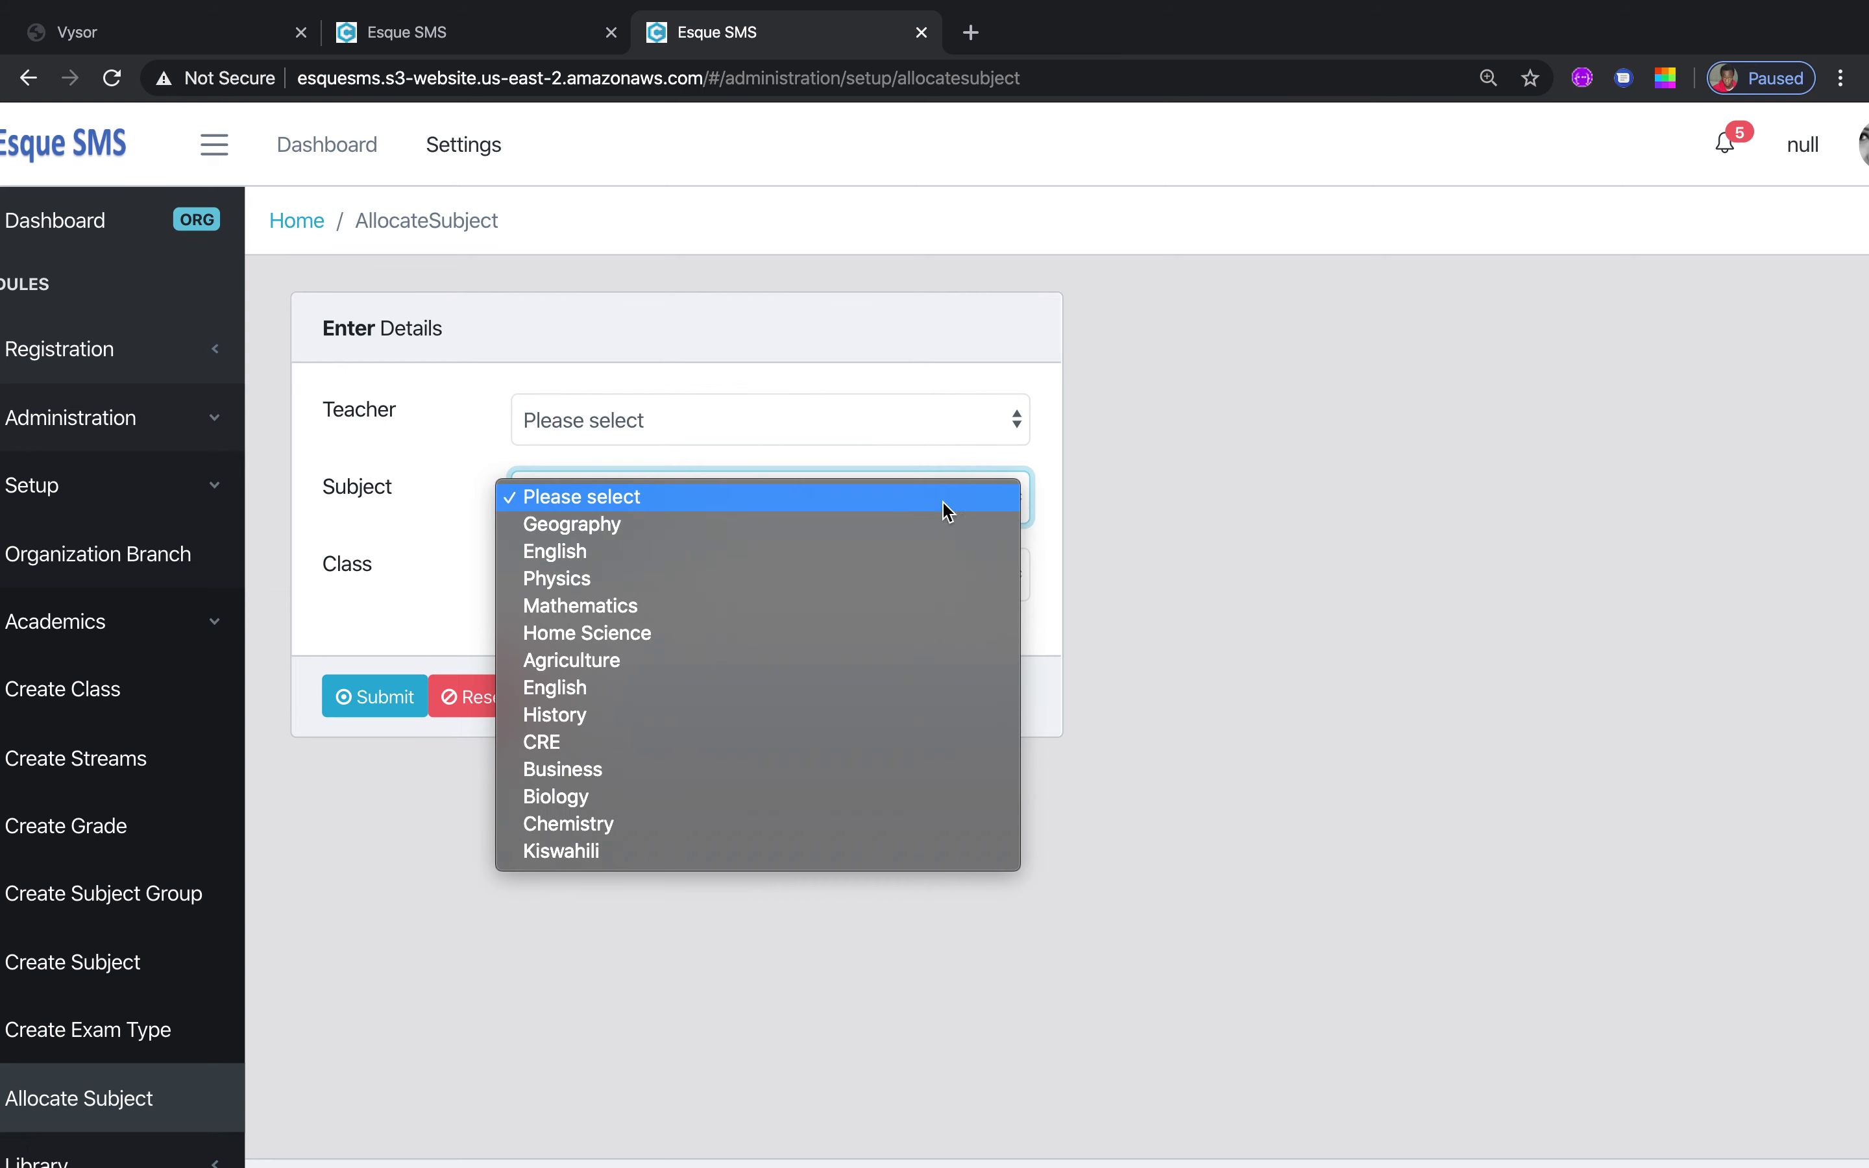
click(785, 525)
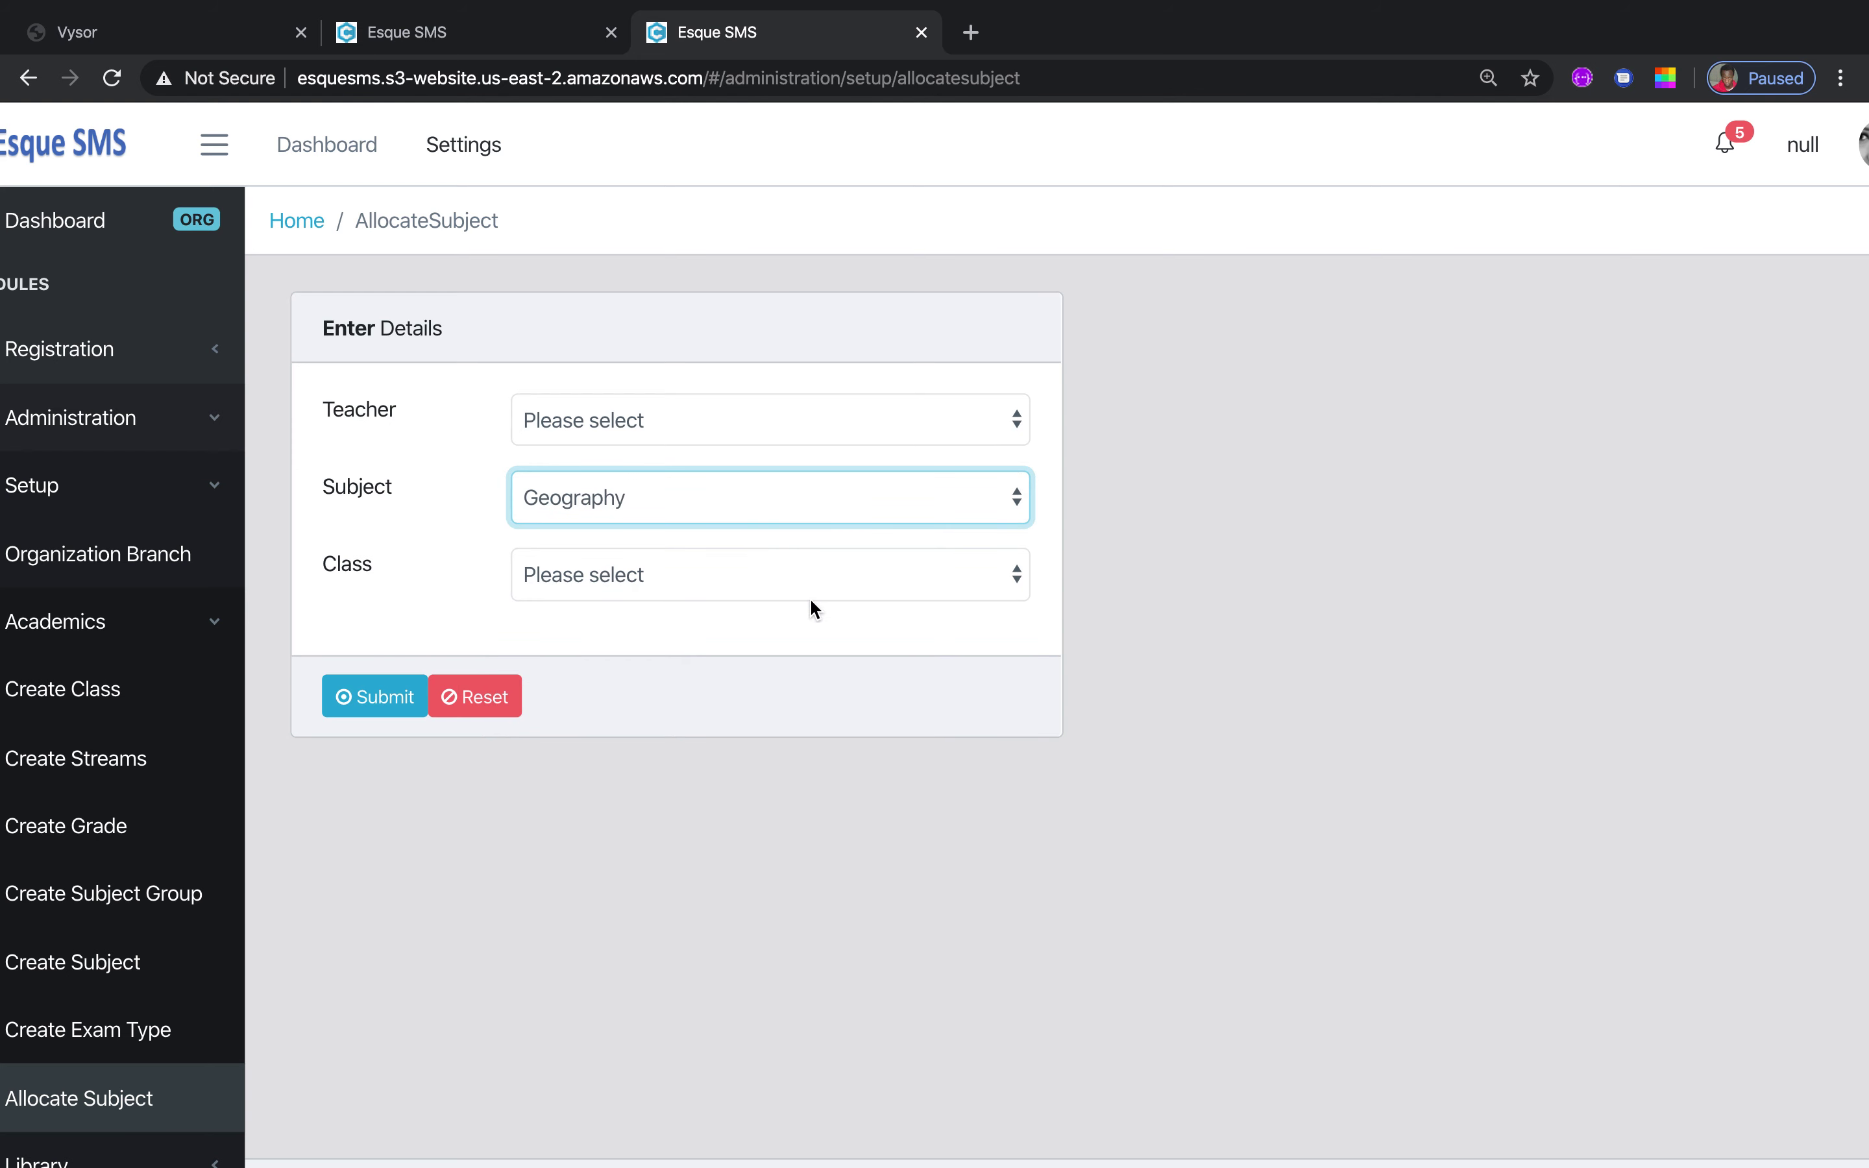
click(1016, 588)
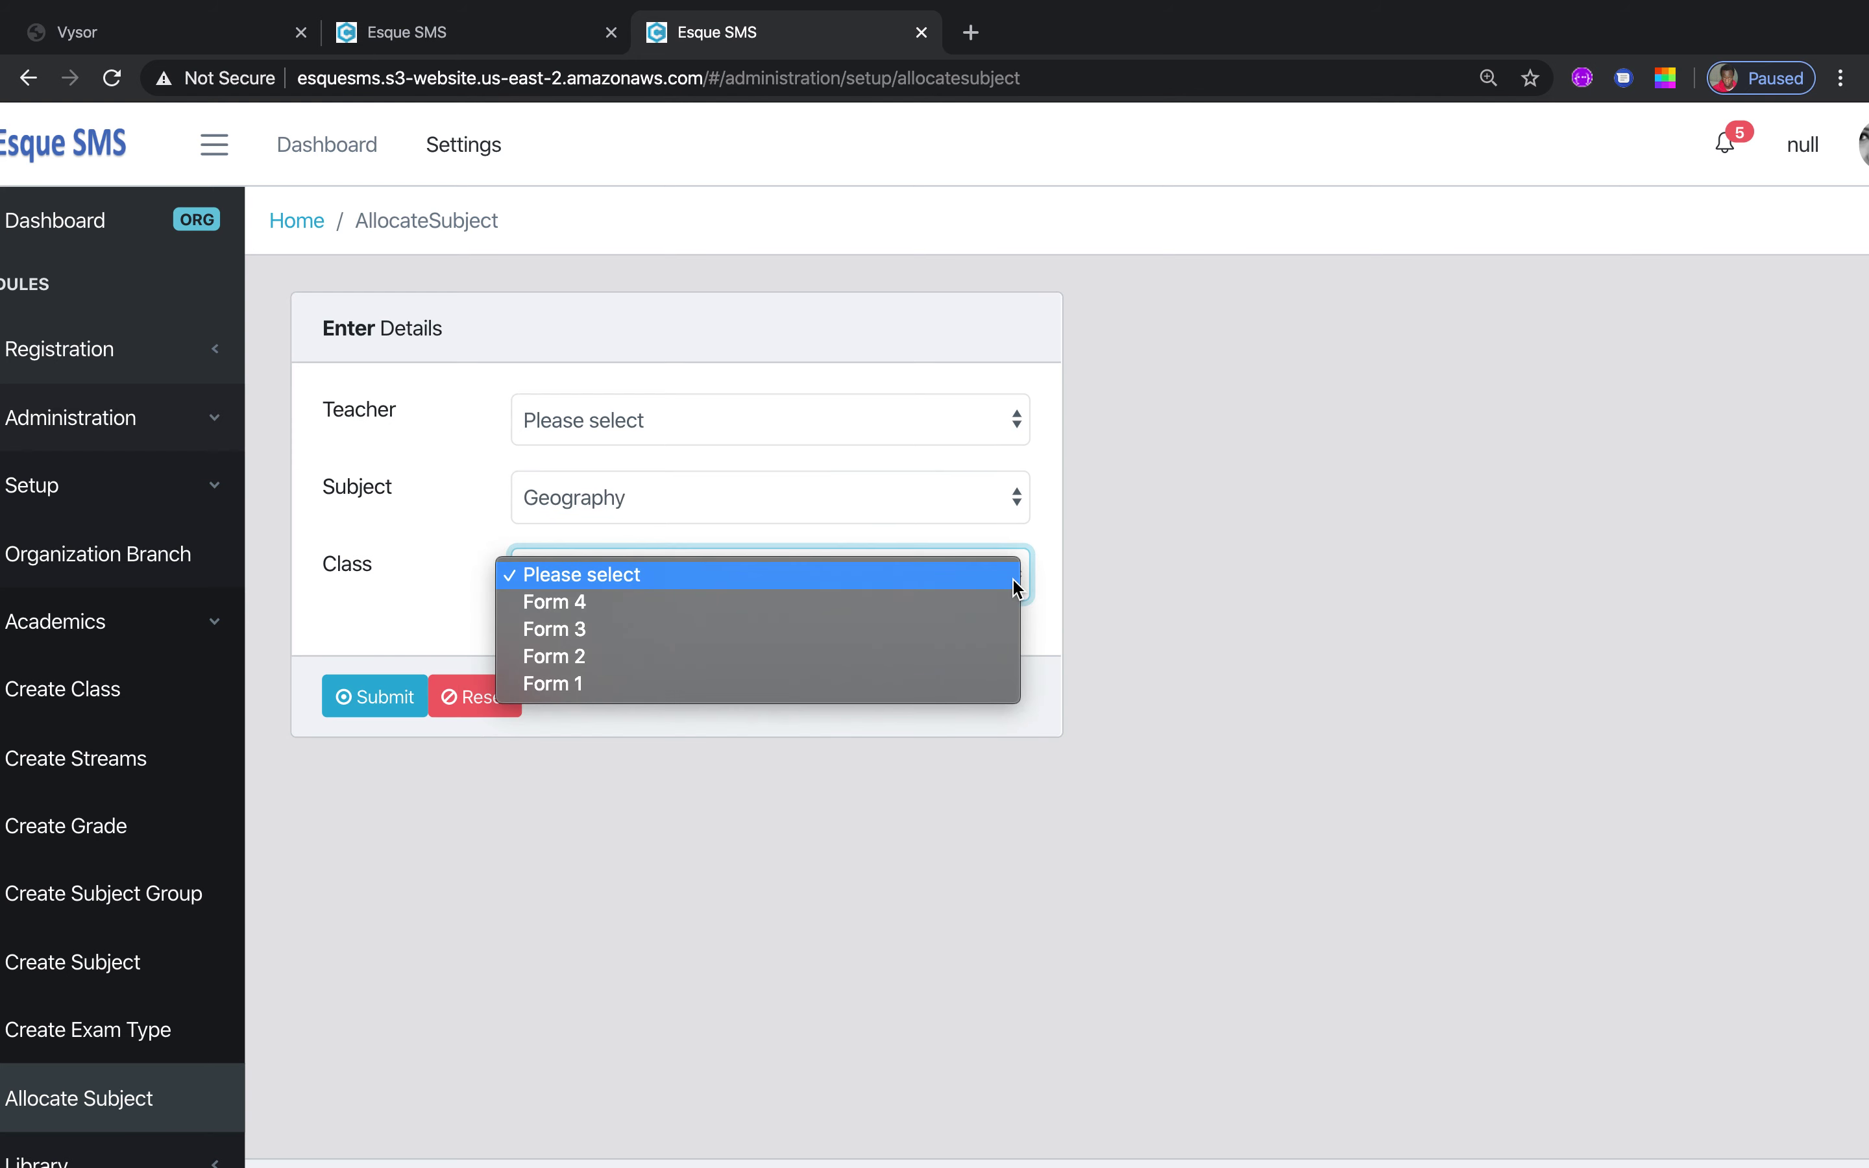
click(880, 603)
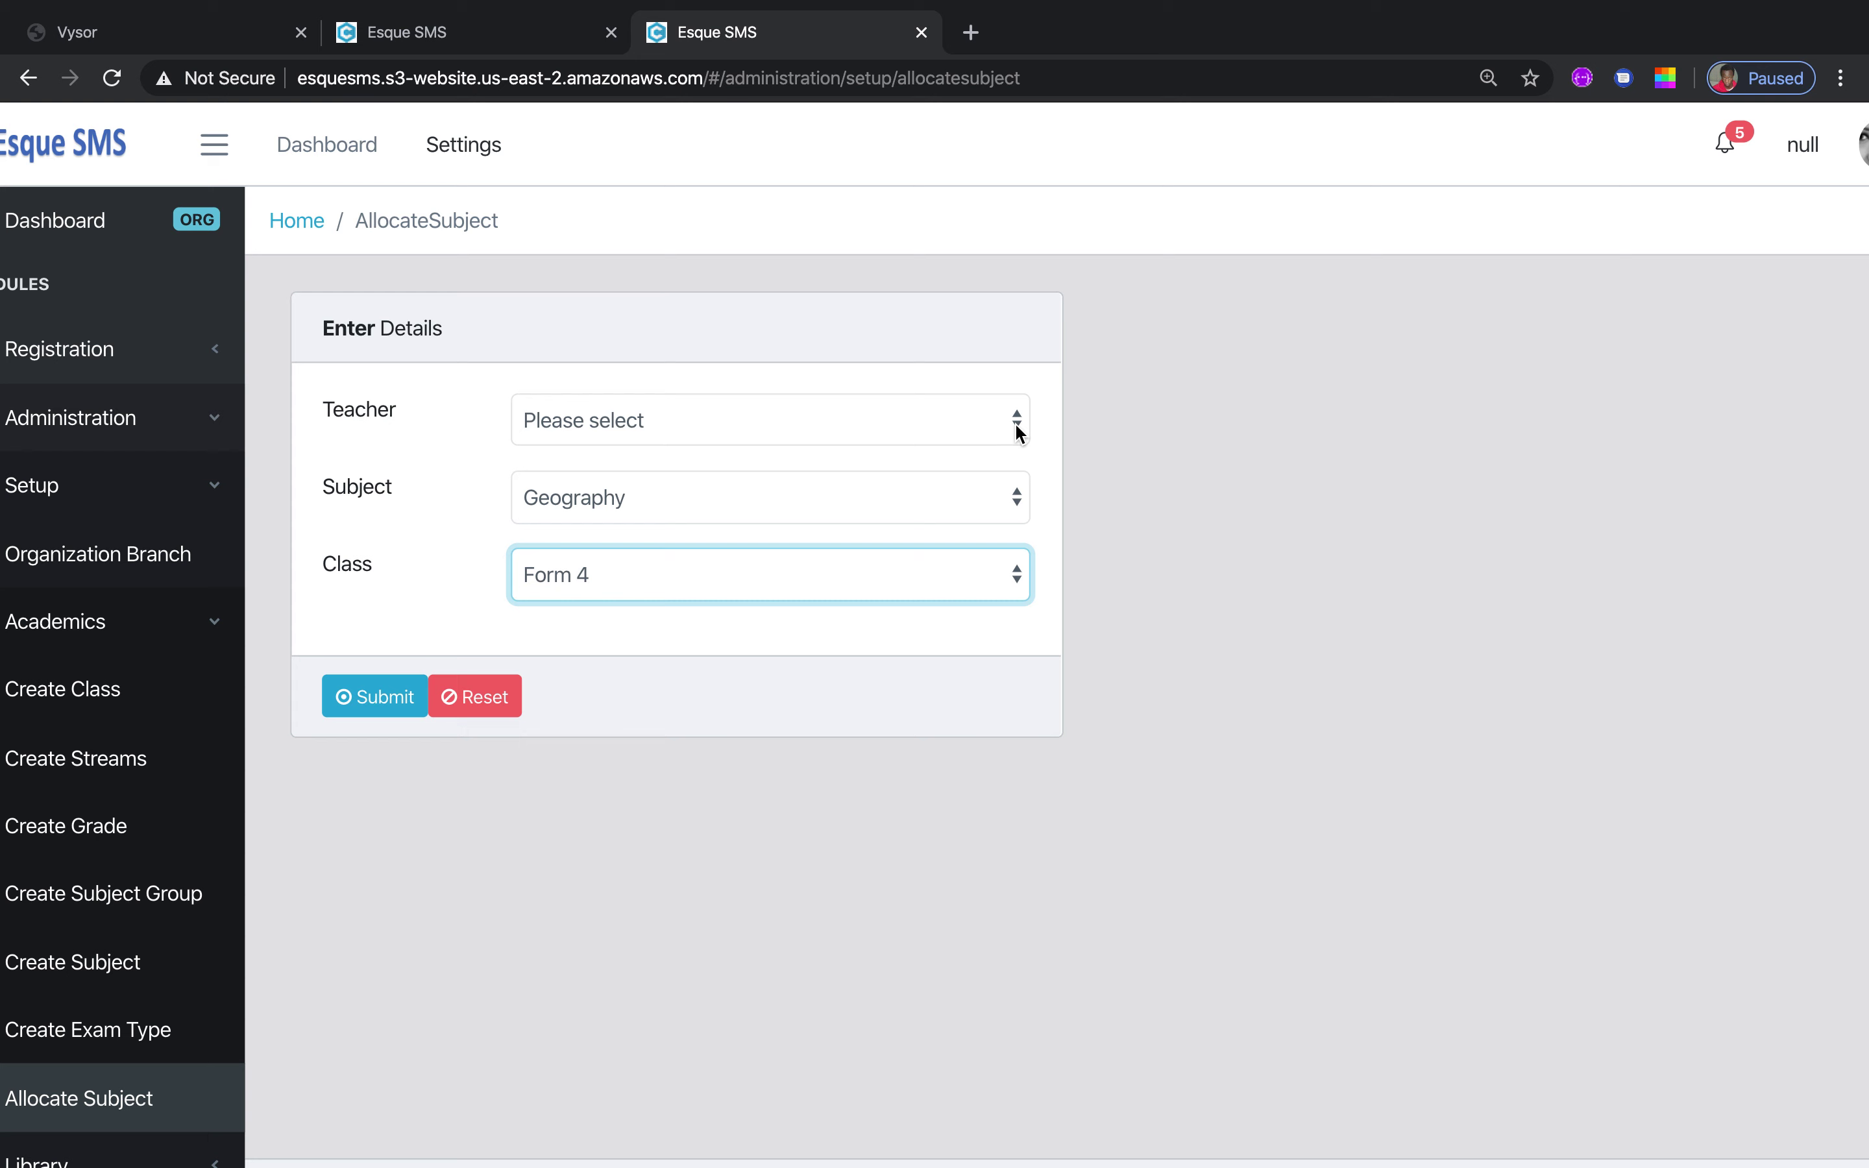
Collapse the Academics menu and expand Library to show Create Book Category
click(220, 627)
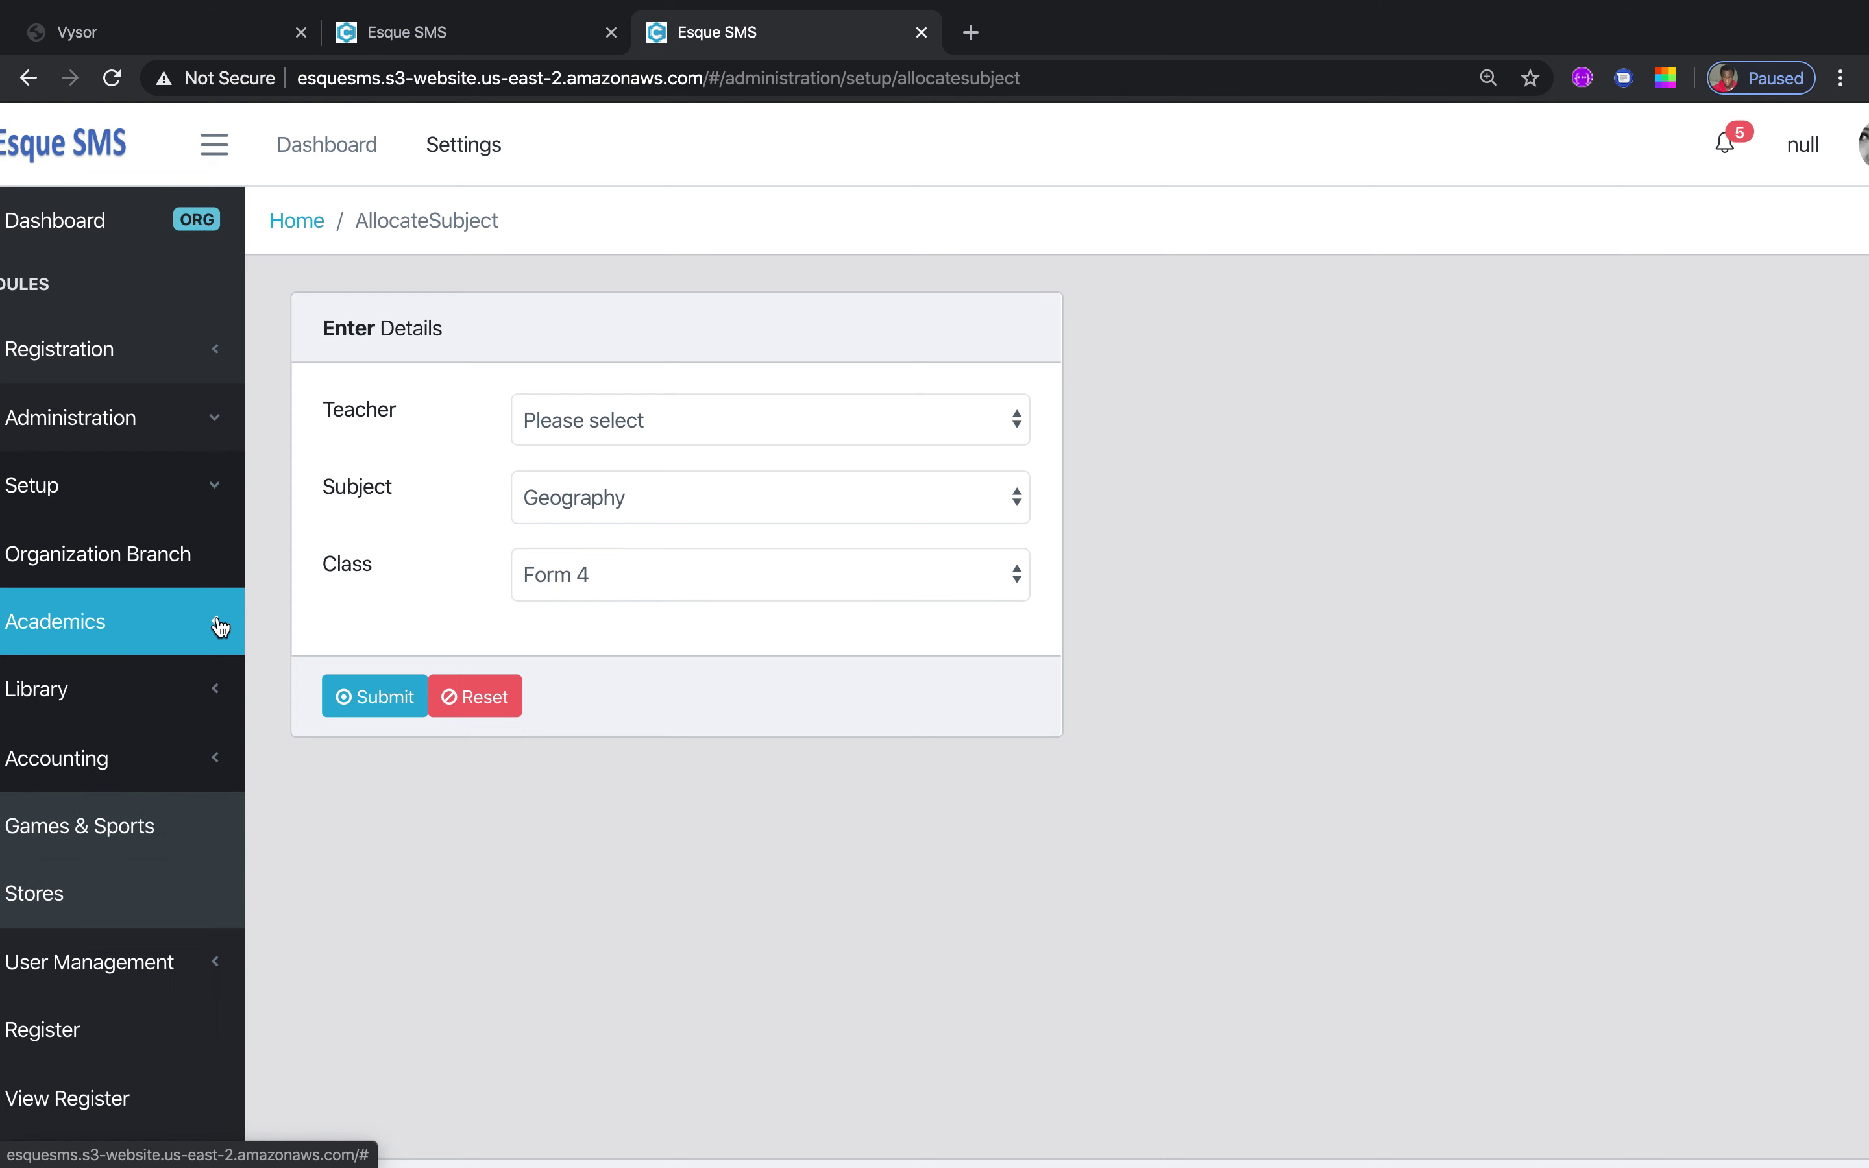
click(220, 697)
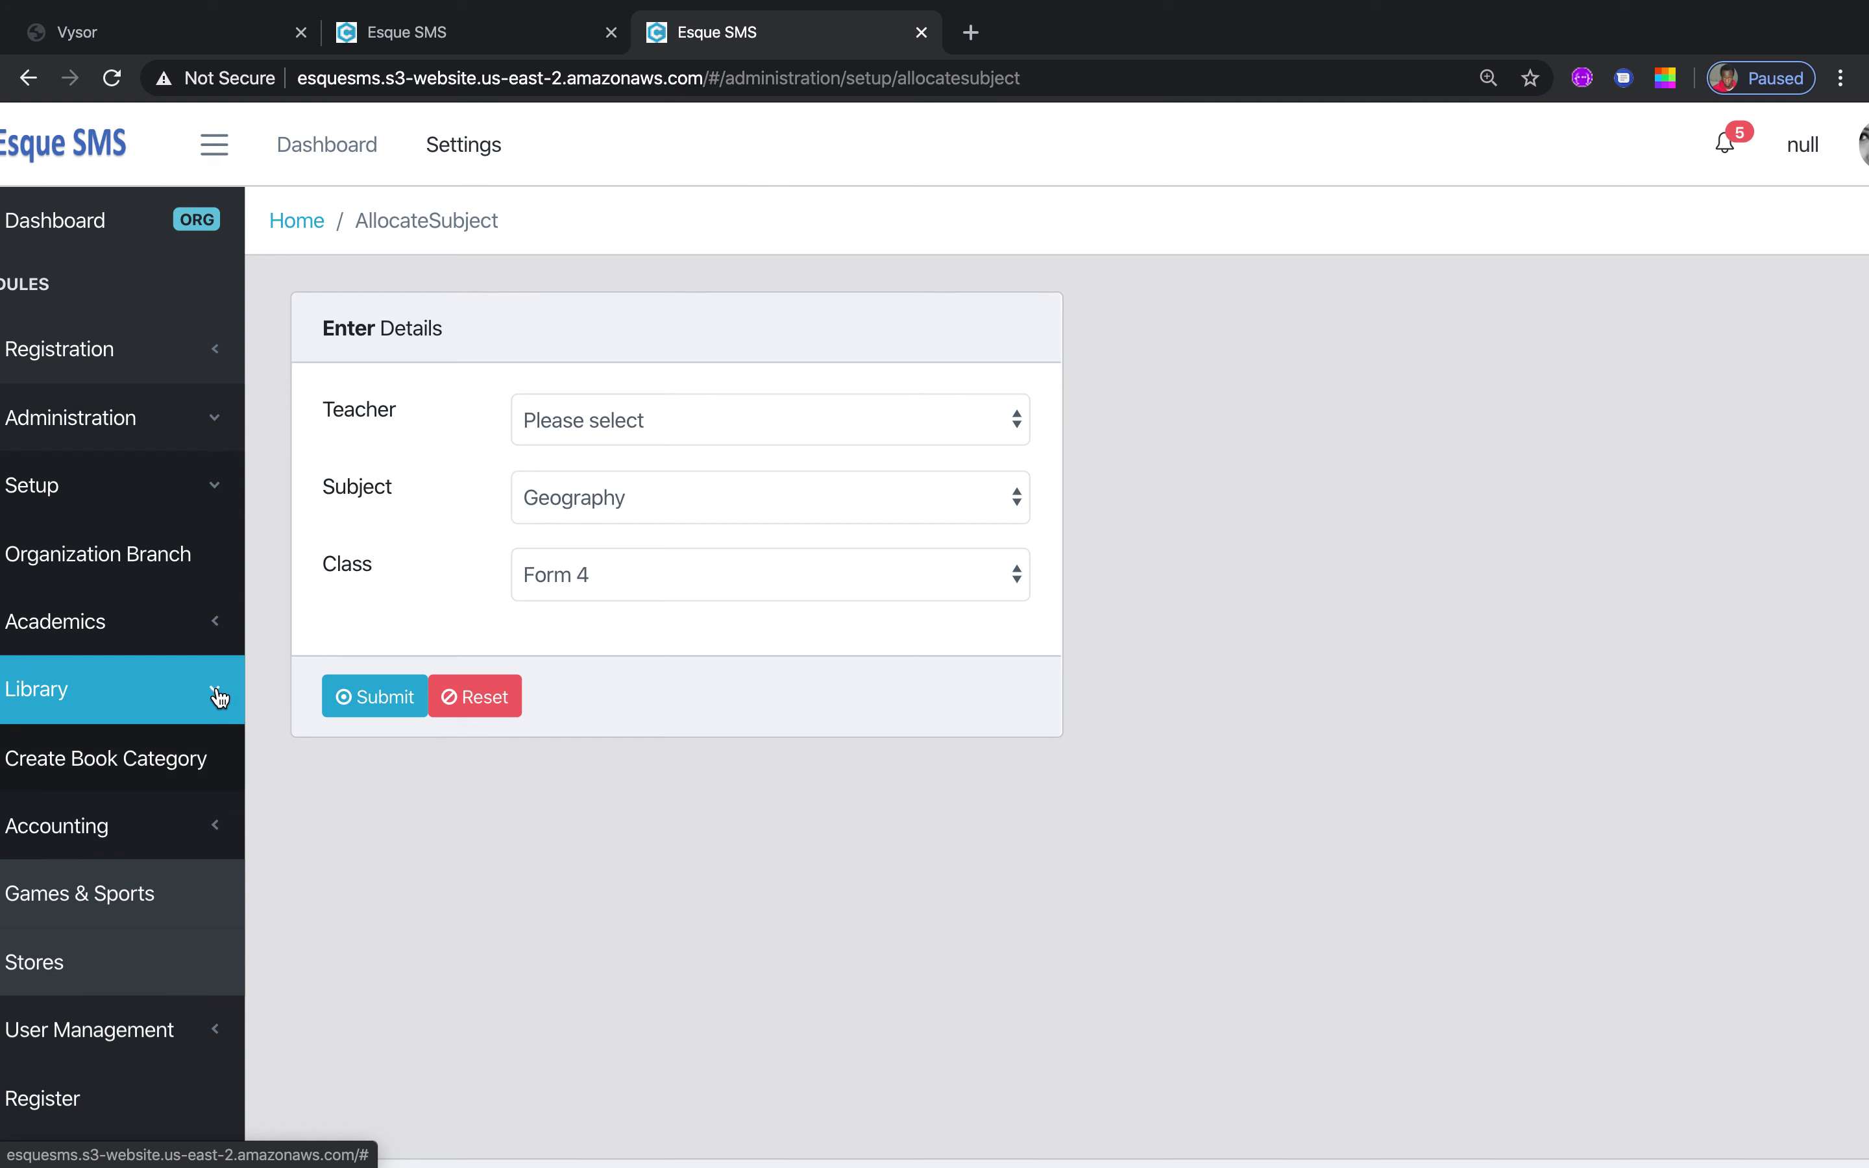
Open the blank Create Book Category form, then expand Accounting to show its CoA and fee options
click(180, 758)
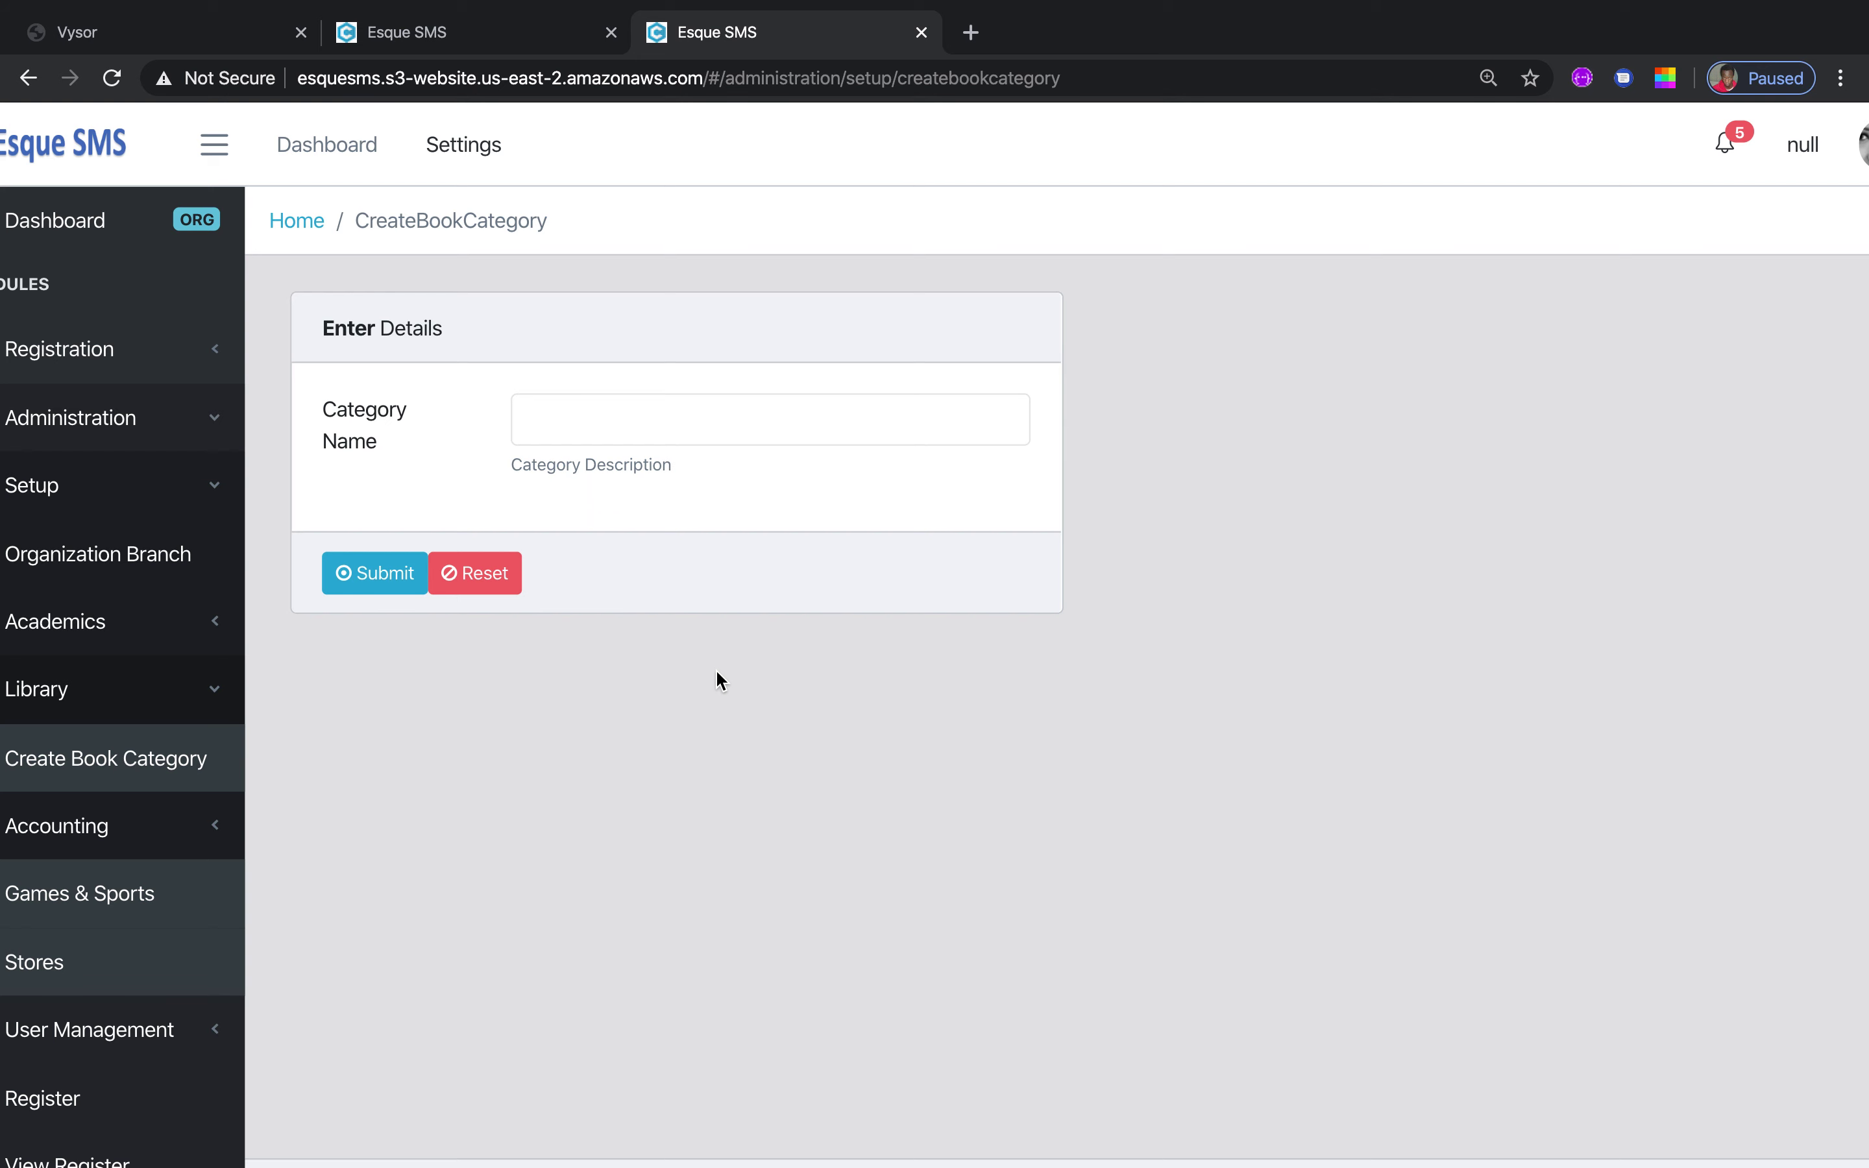
click(652, 413)
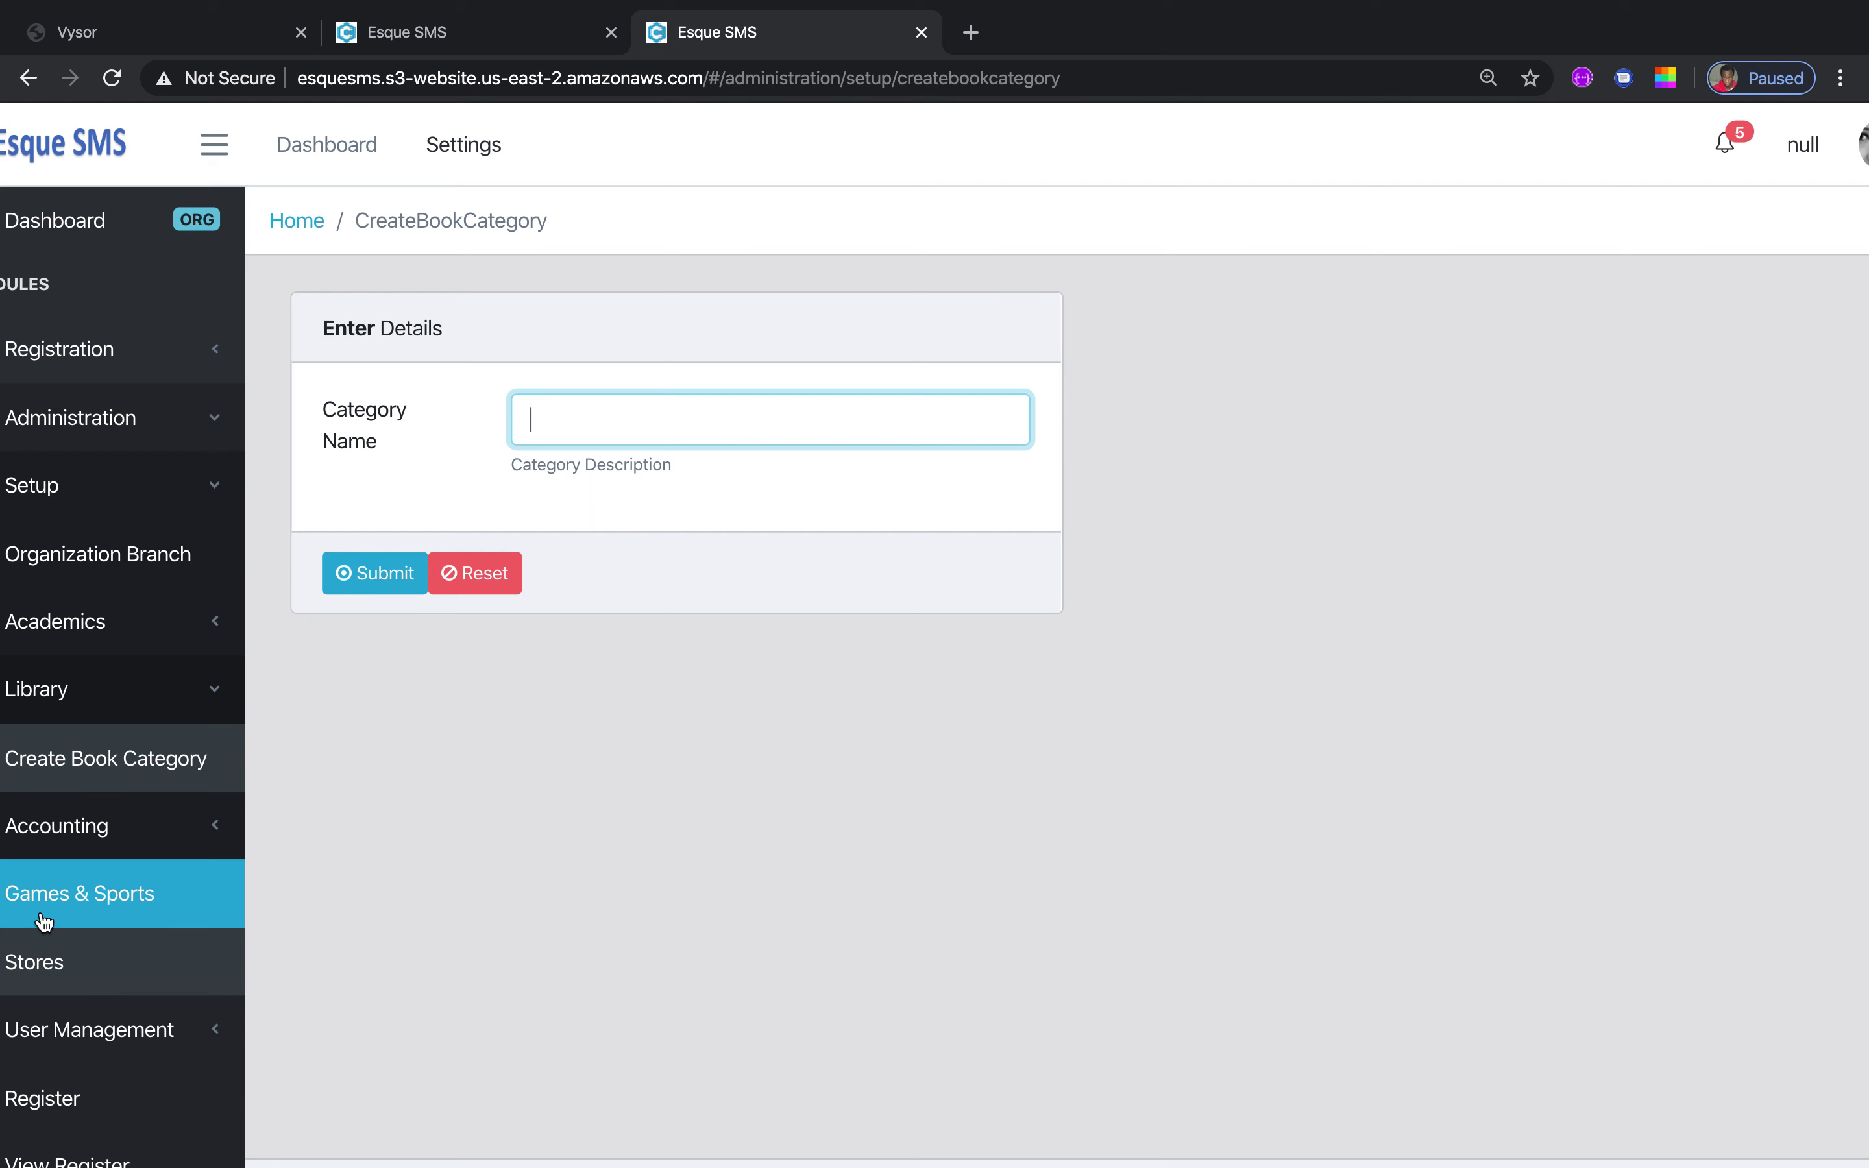
click(220, 828)
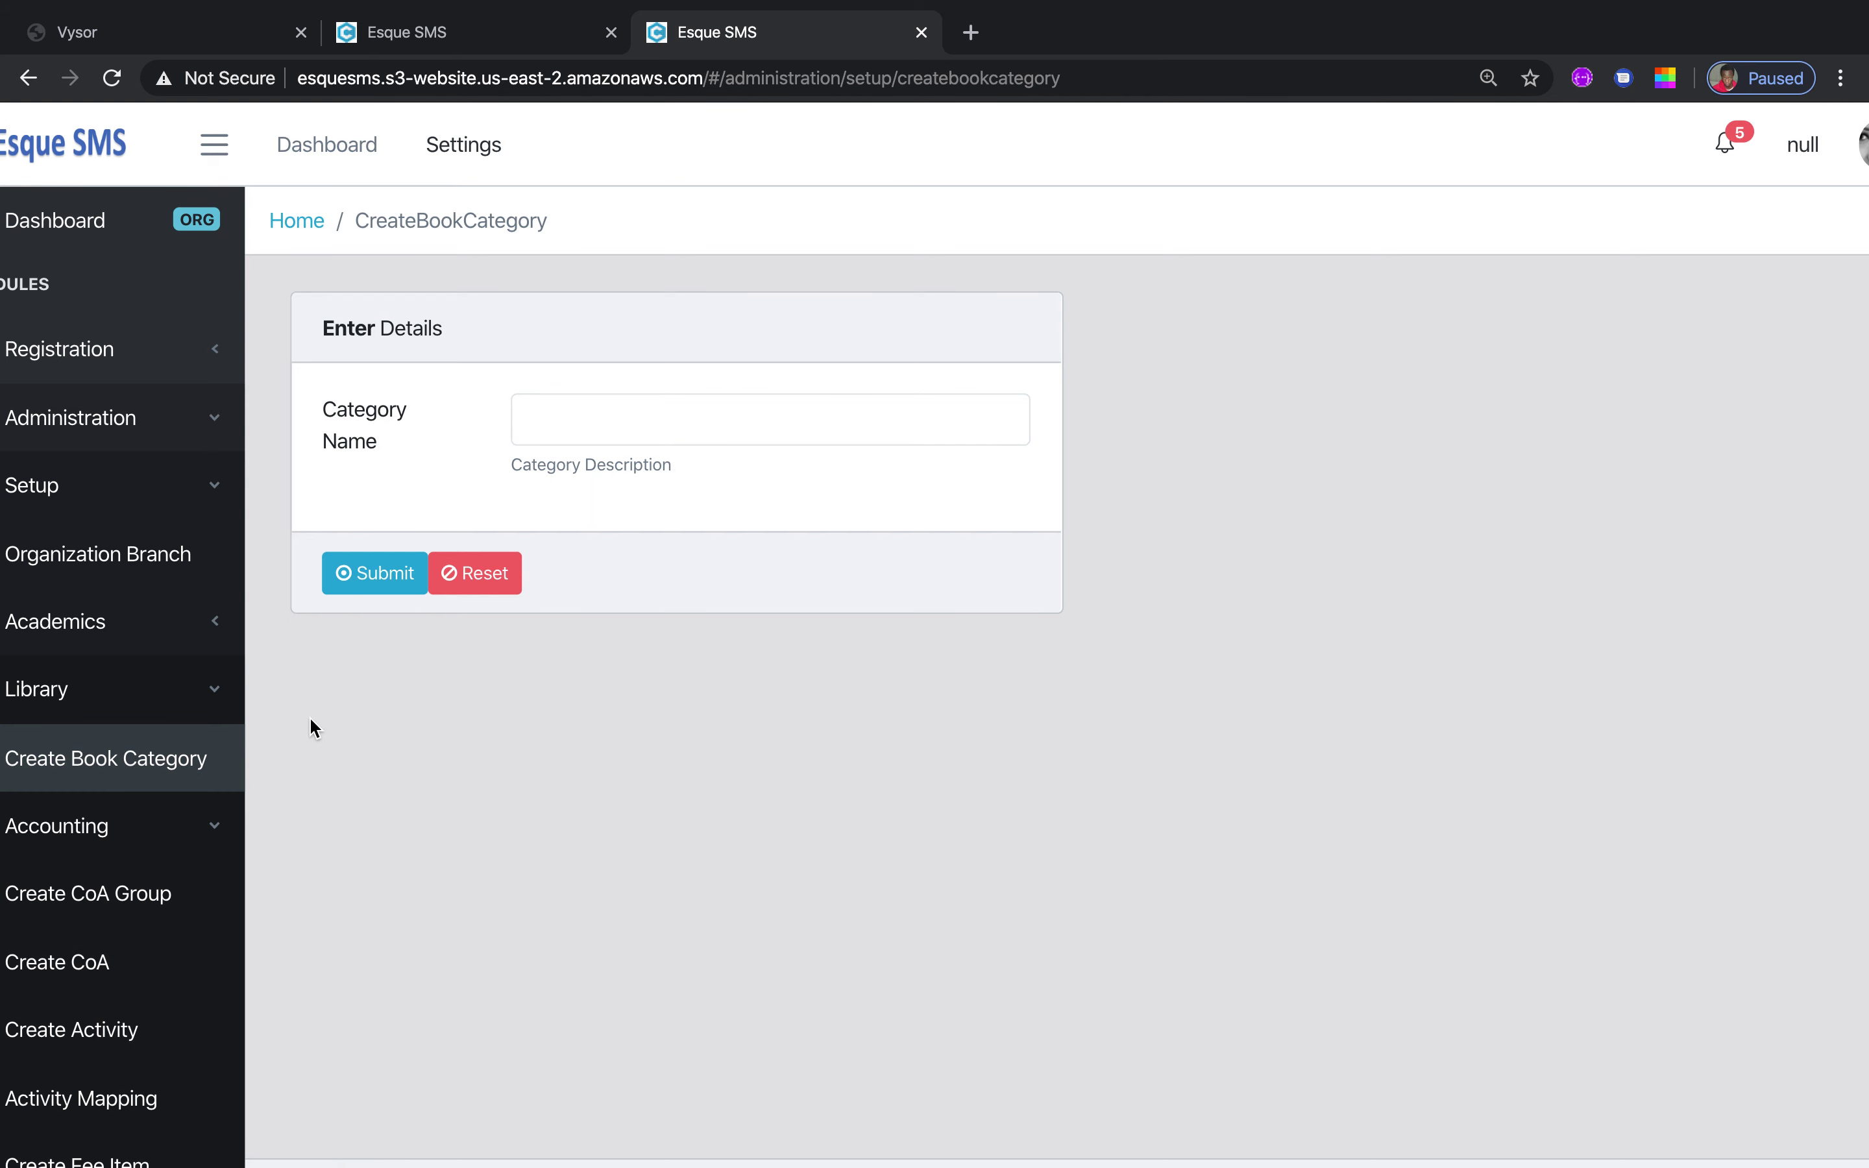
scroll(310, 719, down, 1)
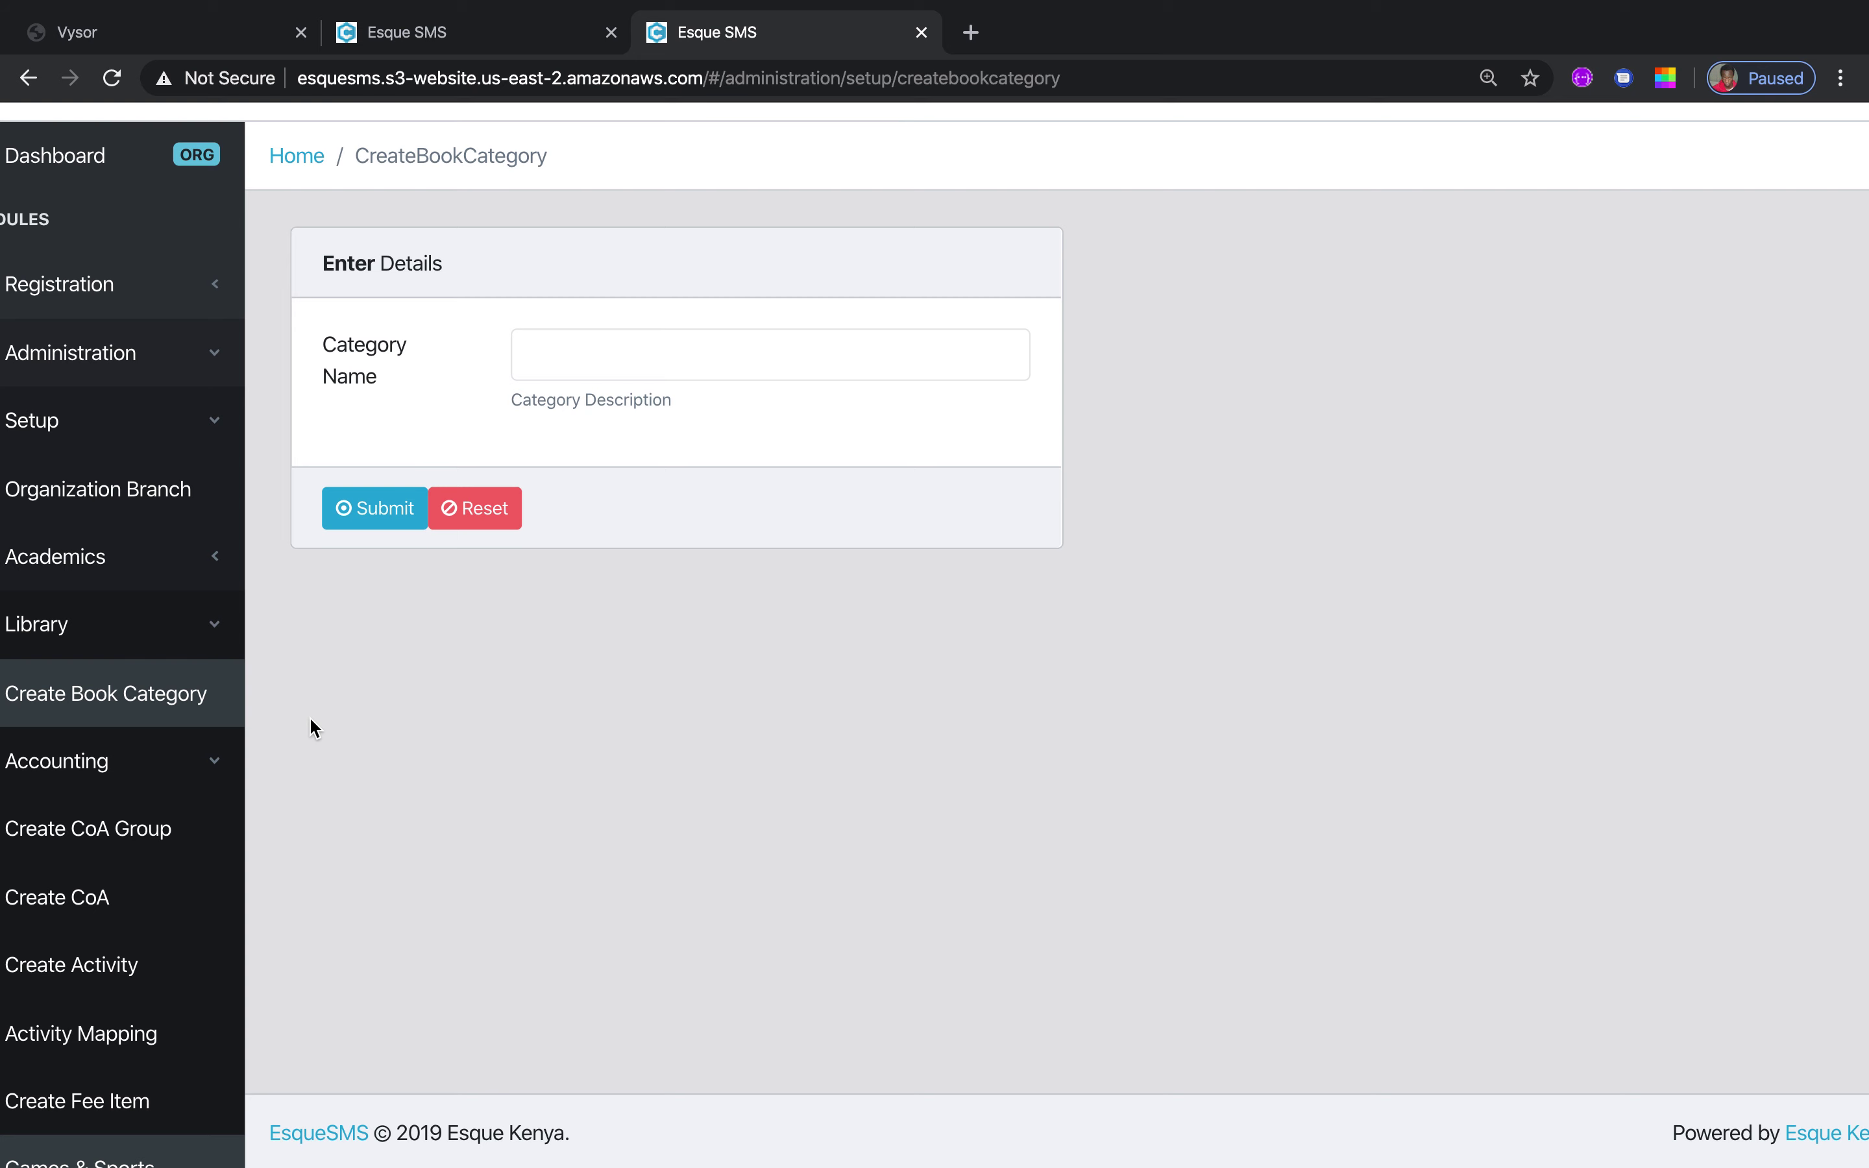
Look over the Create CoA Group form, then move to the Create Activity form
click(154, 828)
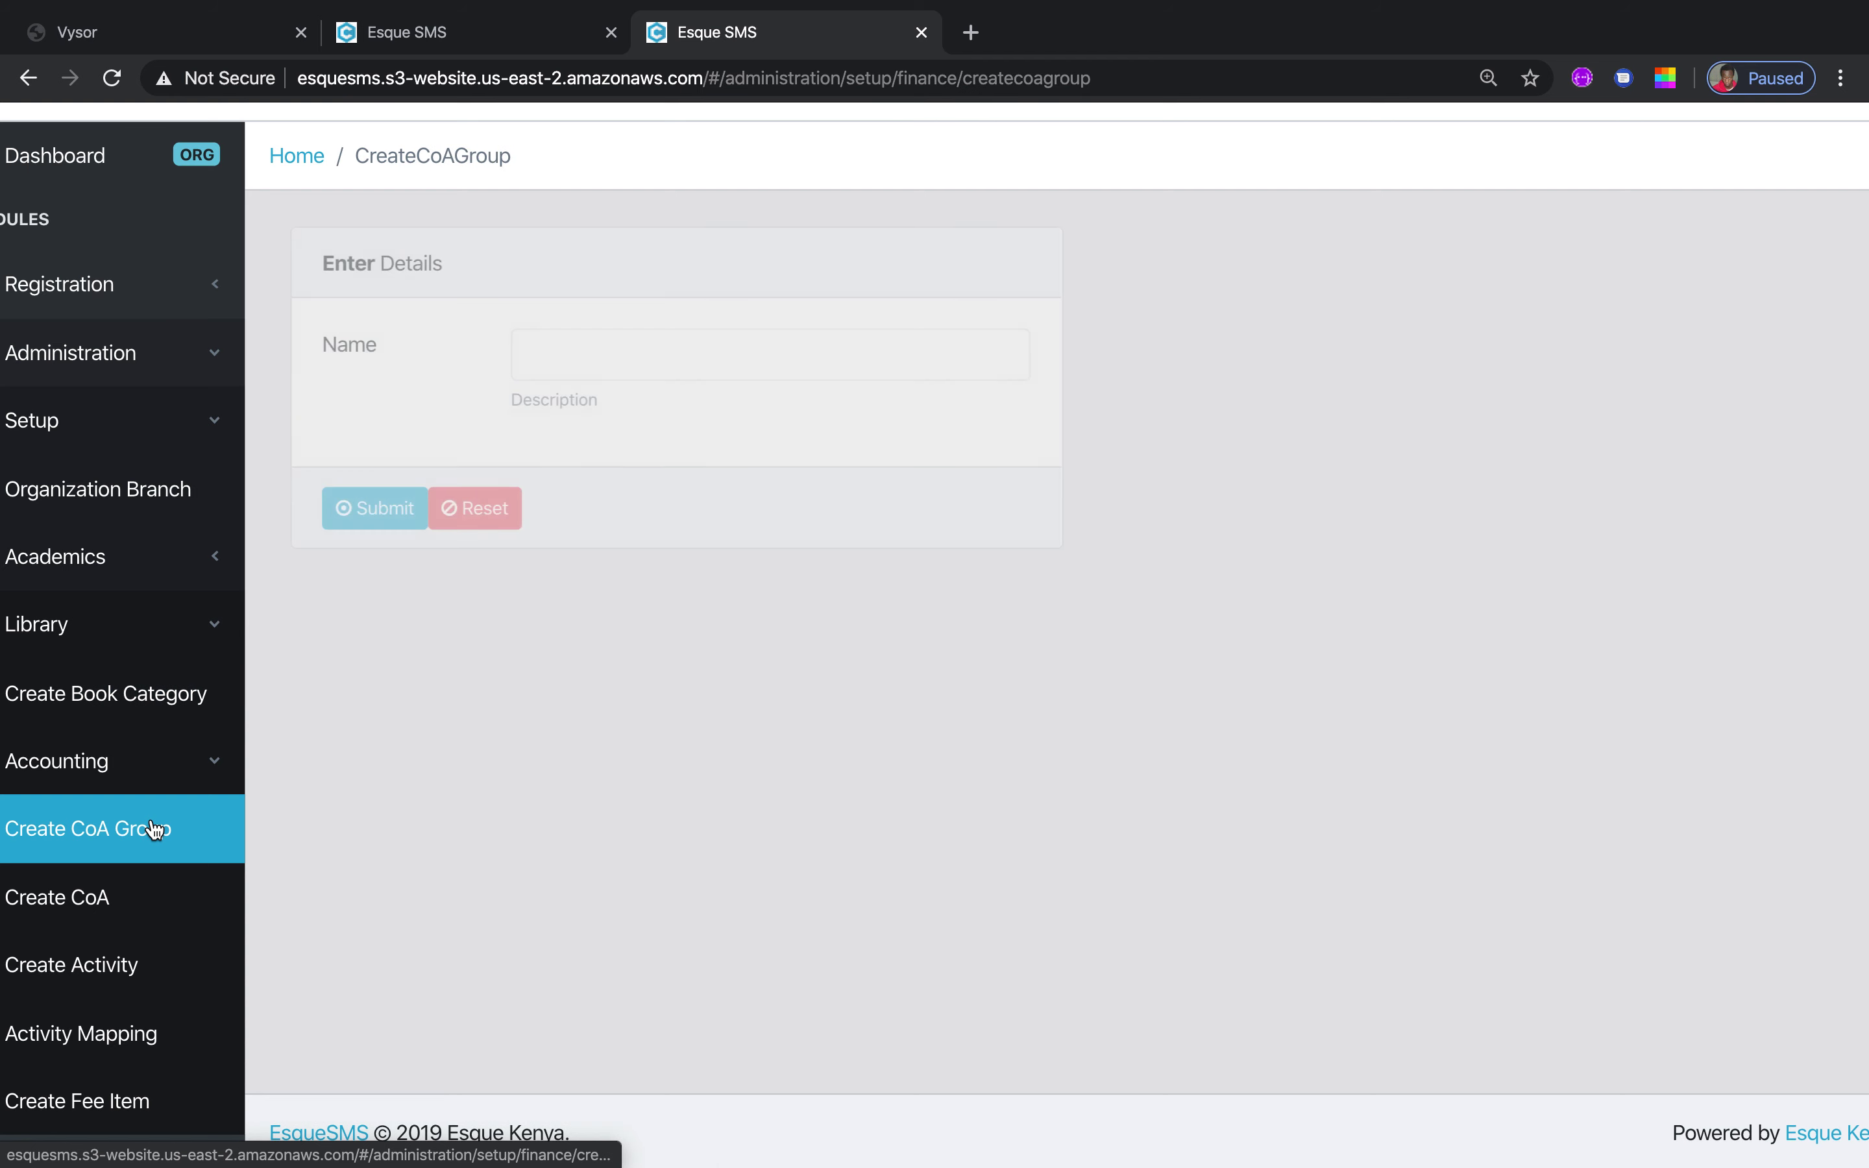
click(640, 356)
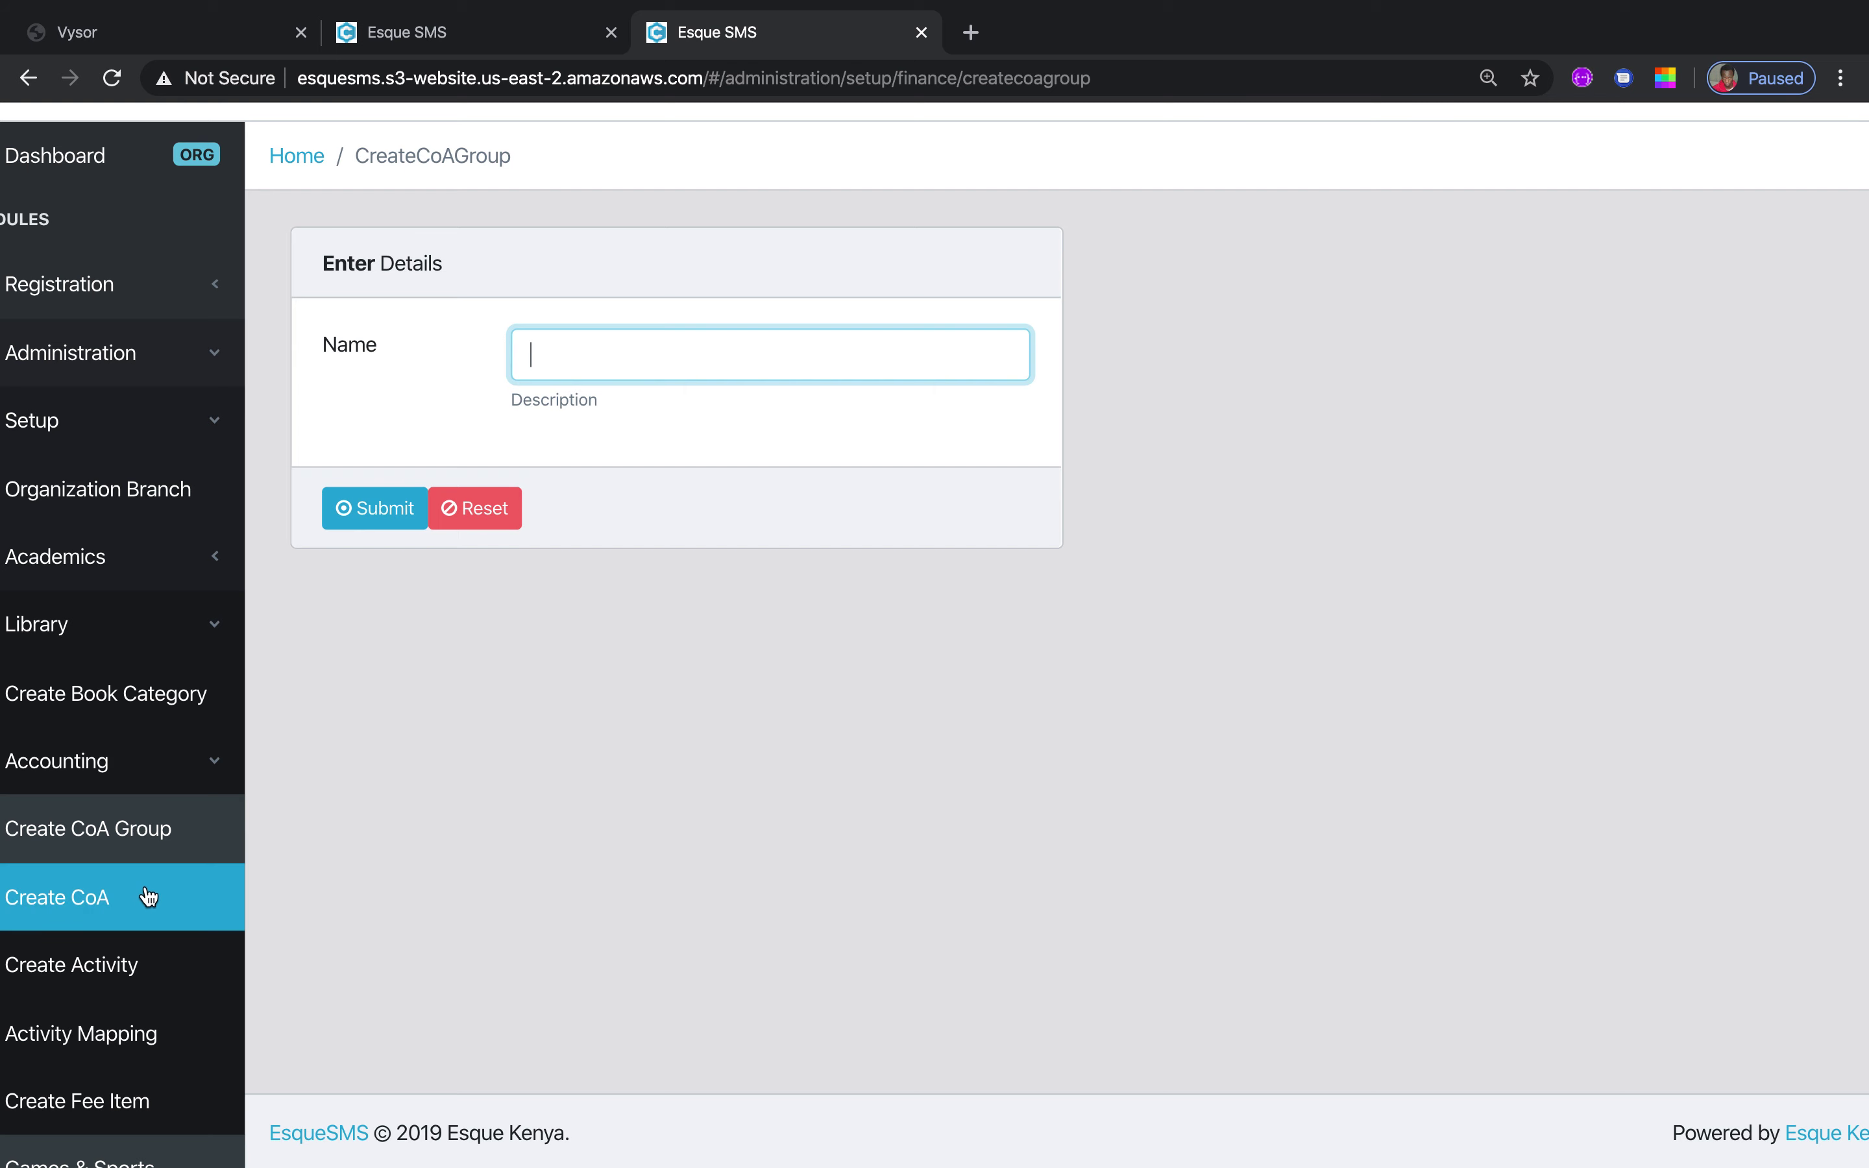
click(110, 959)
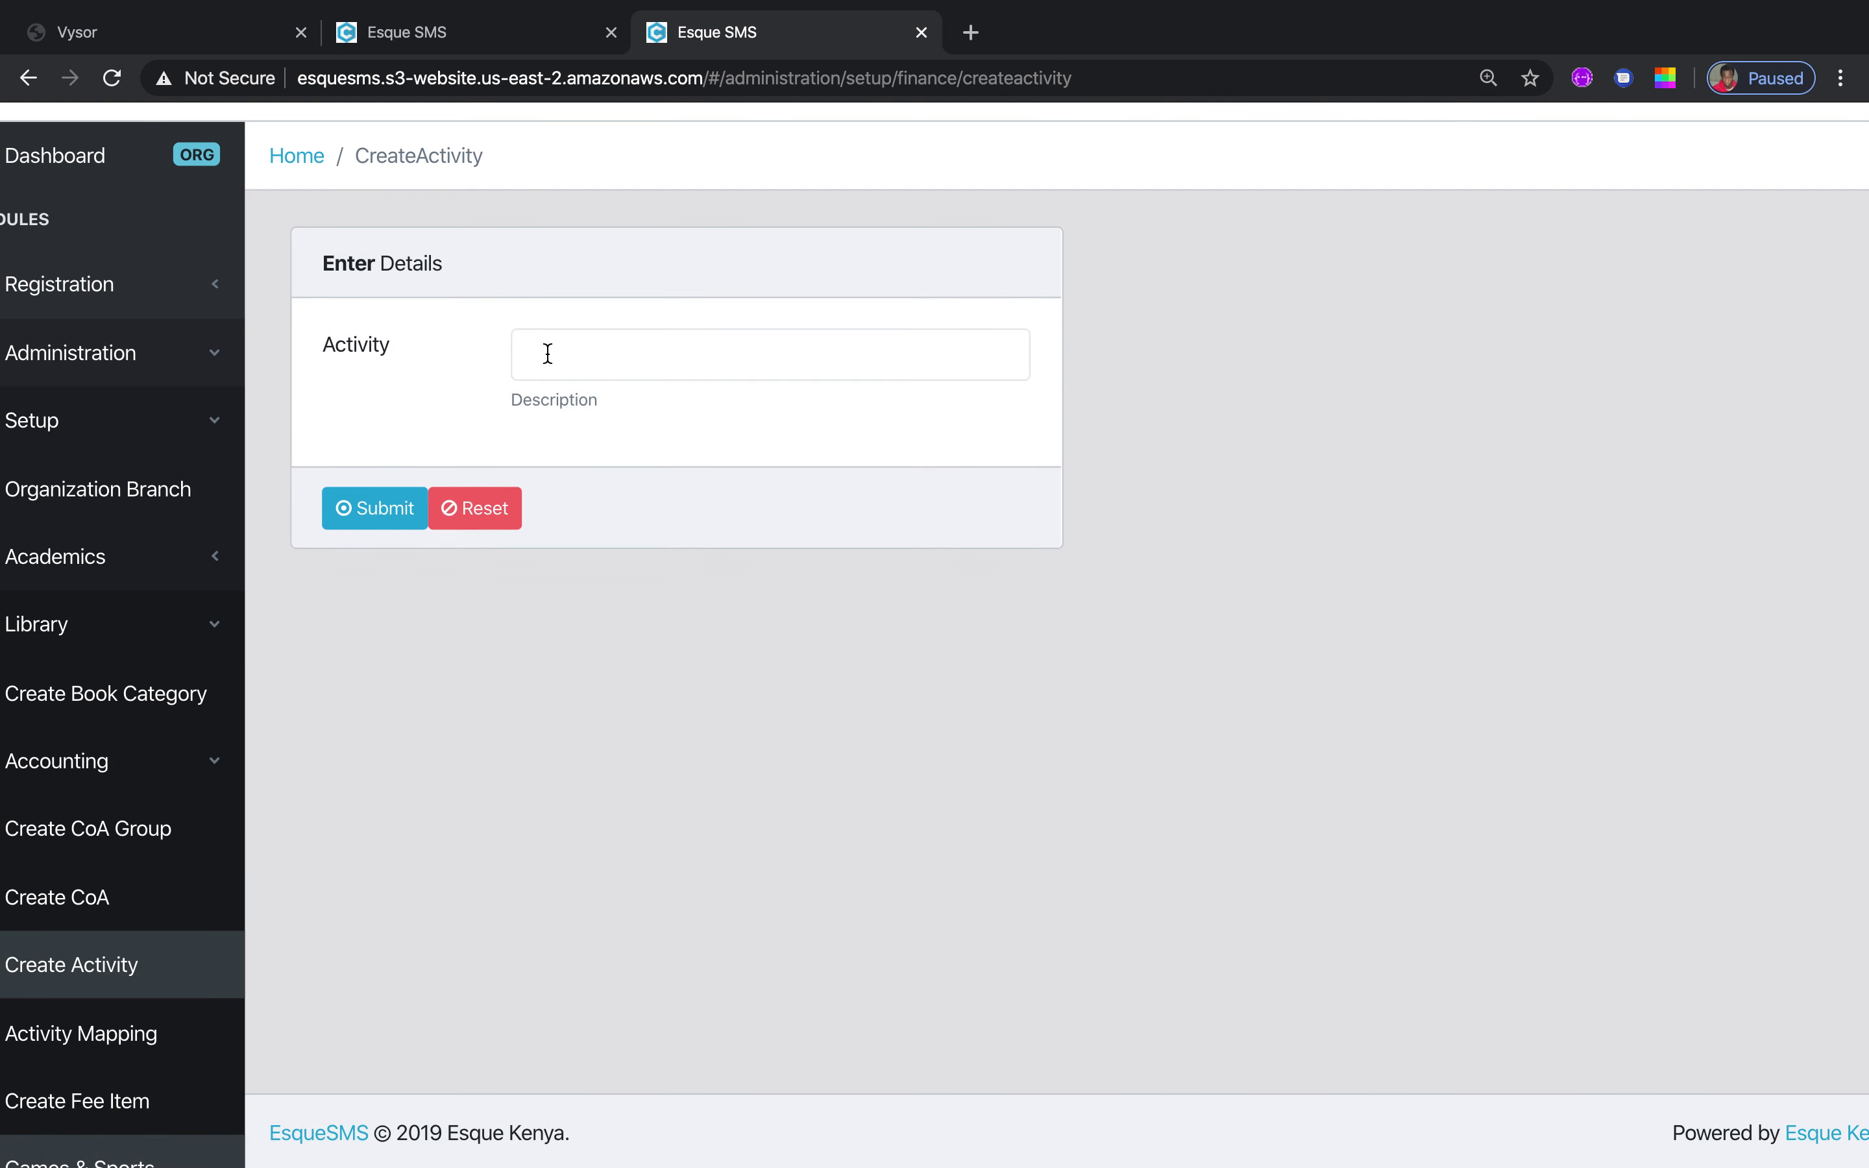
Open Activity Mapping and check that the Activity dropdown has no choices
click(85, 1035)
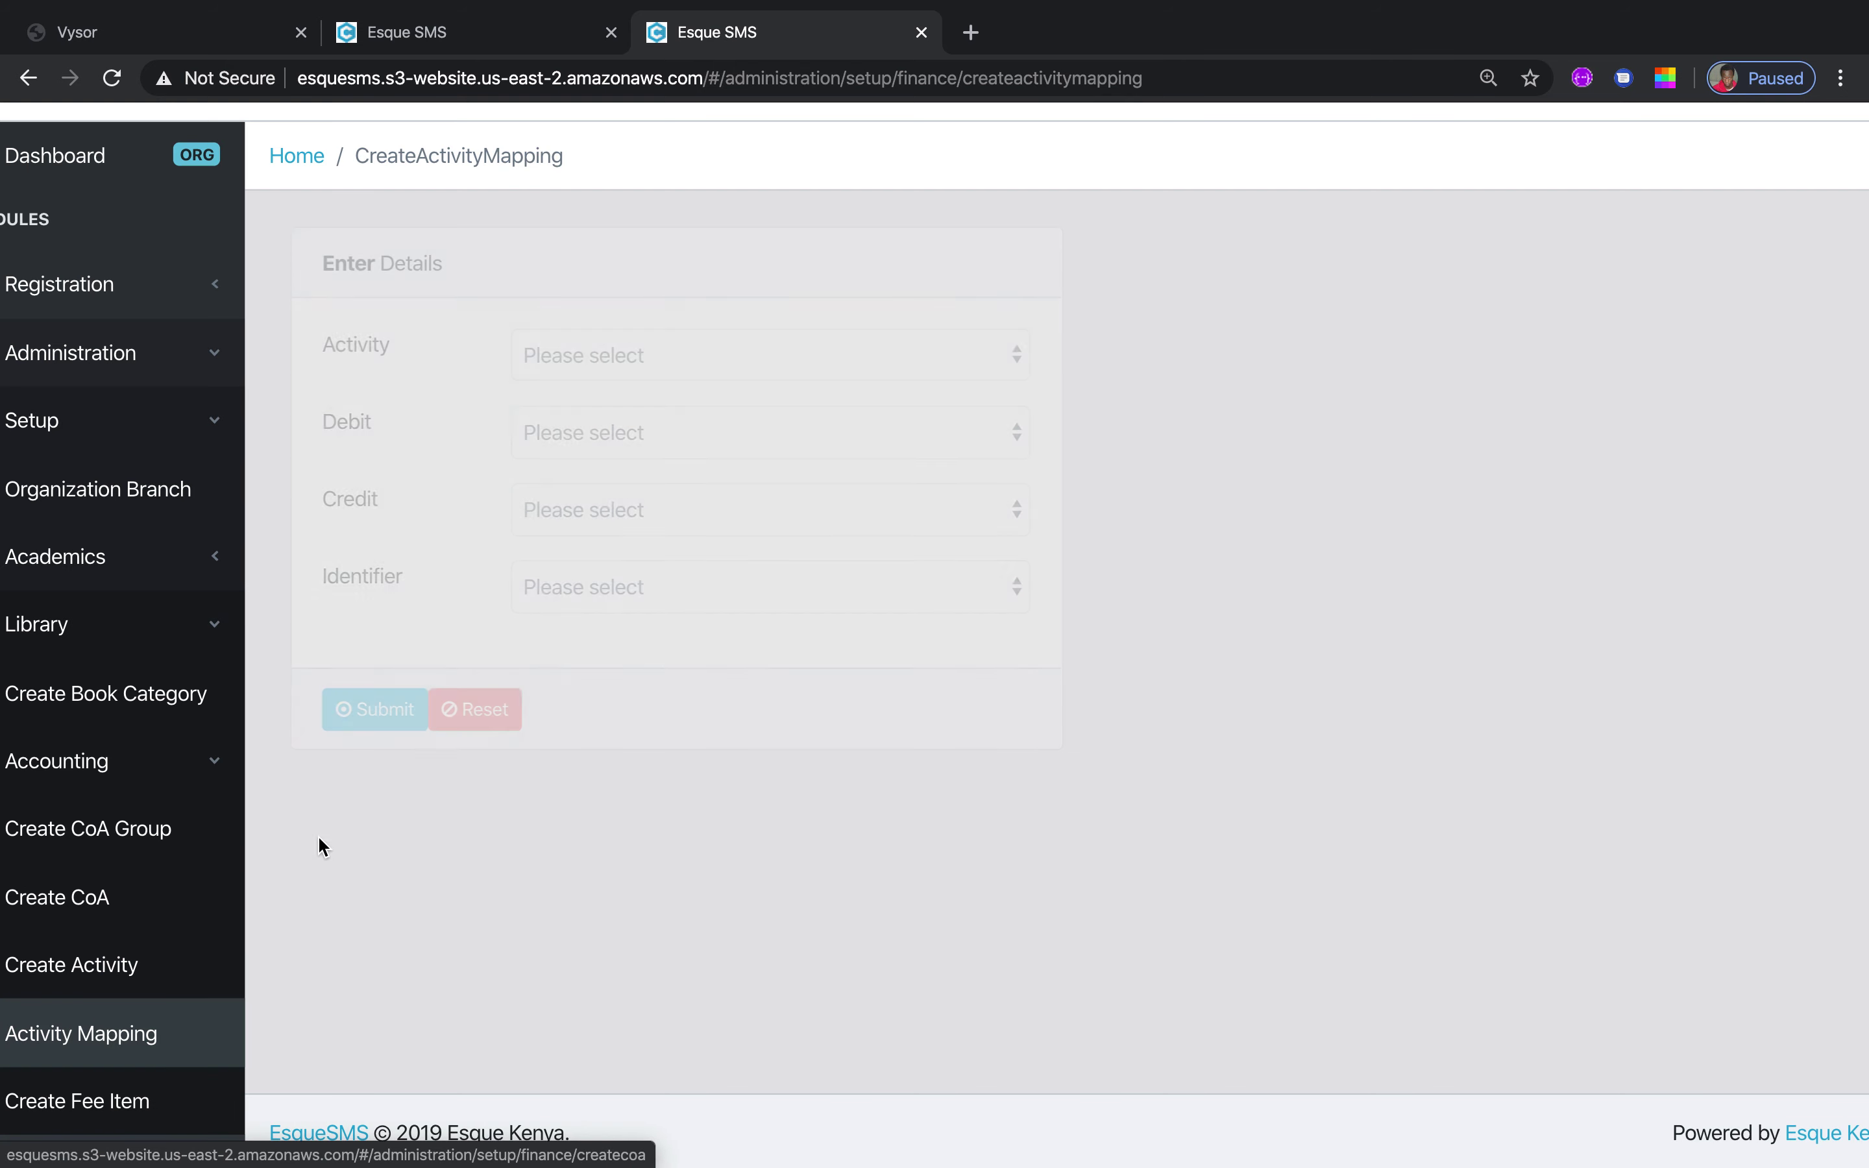
click(1016, 365)
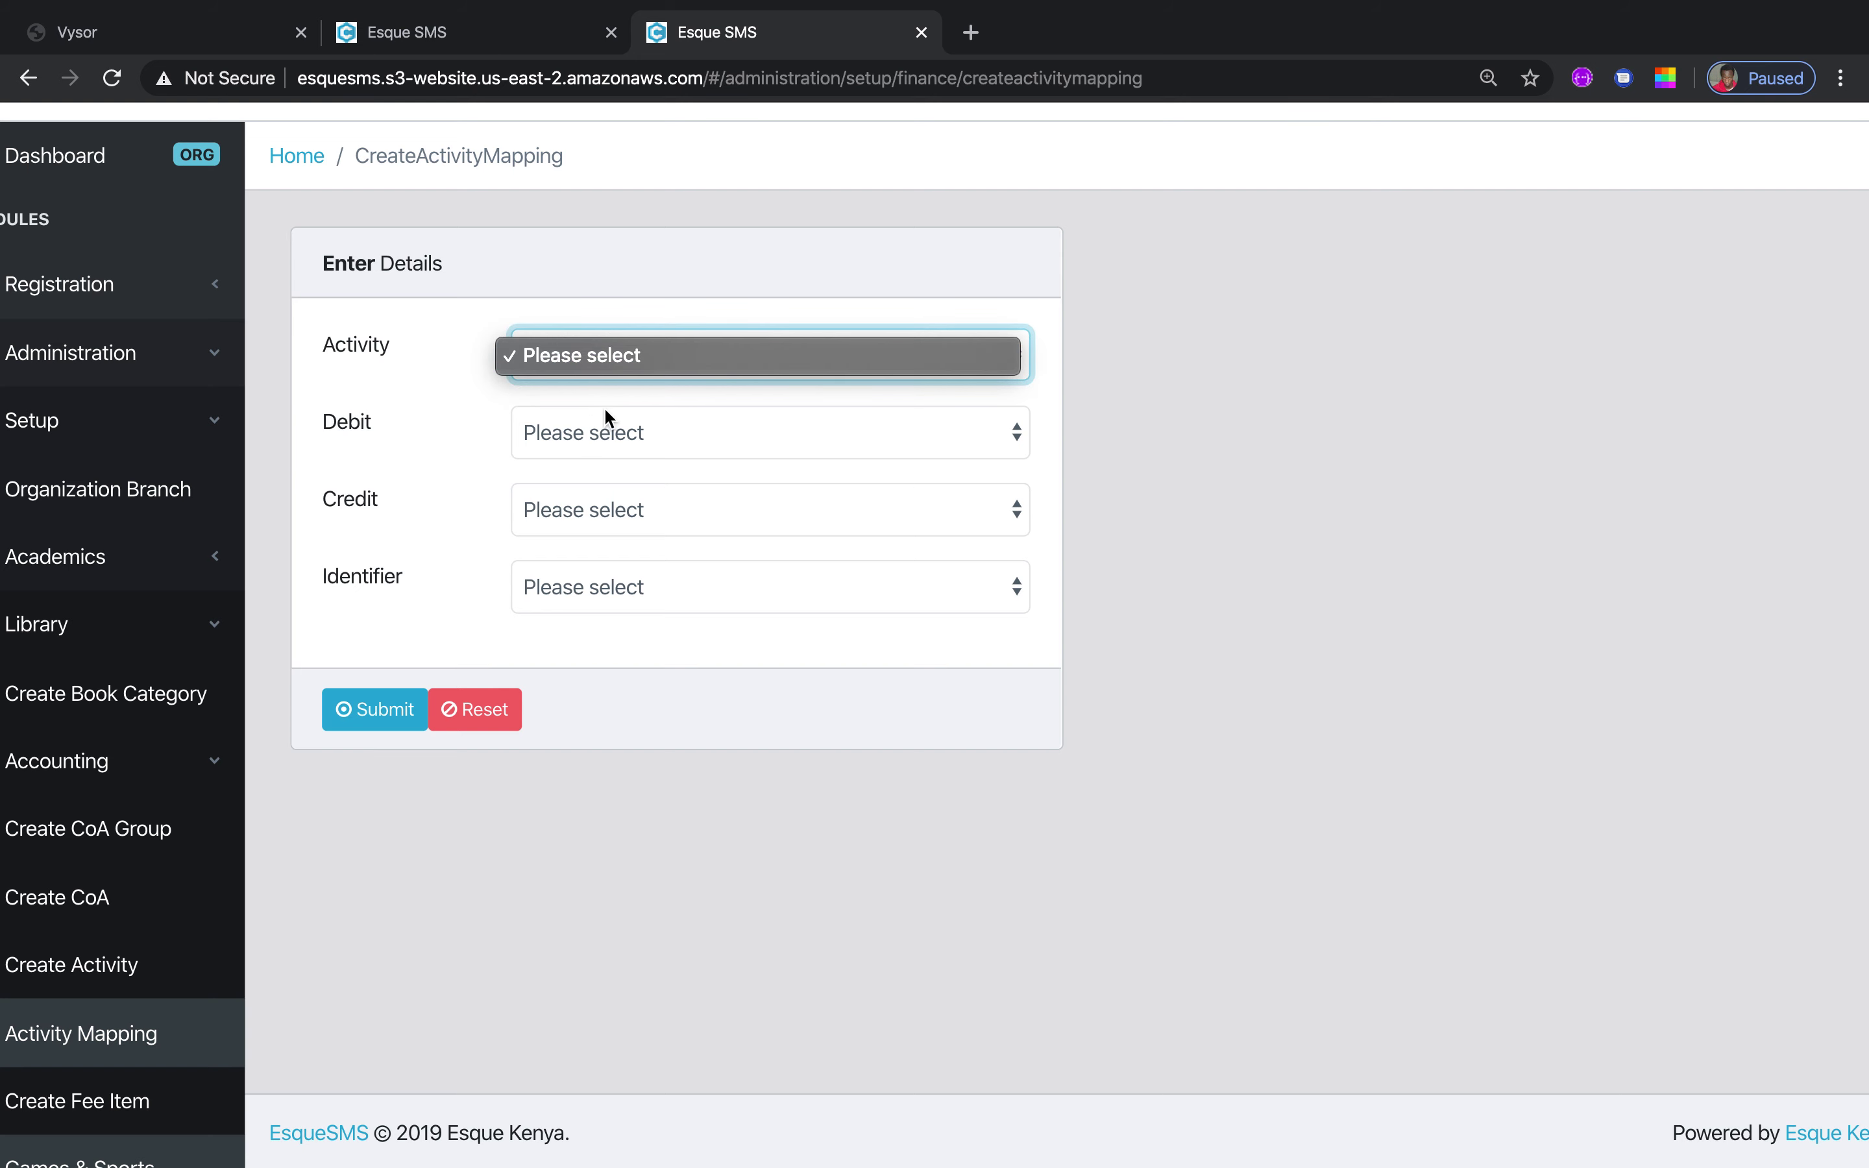
click(1122, 308)
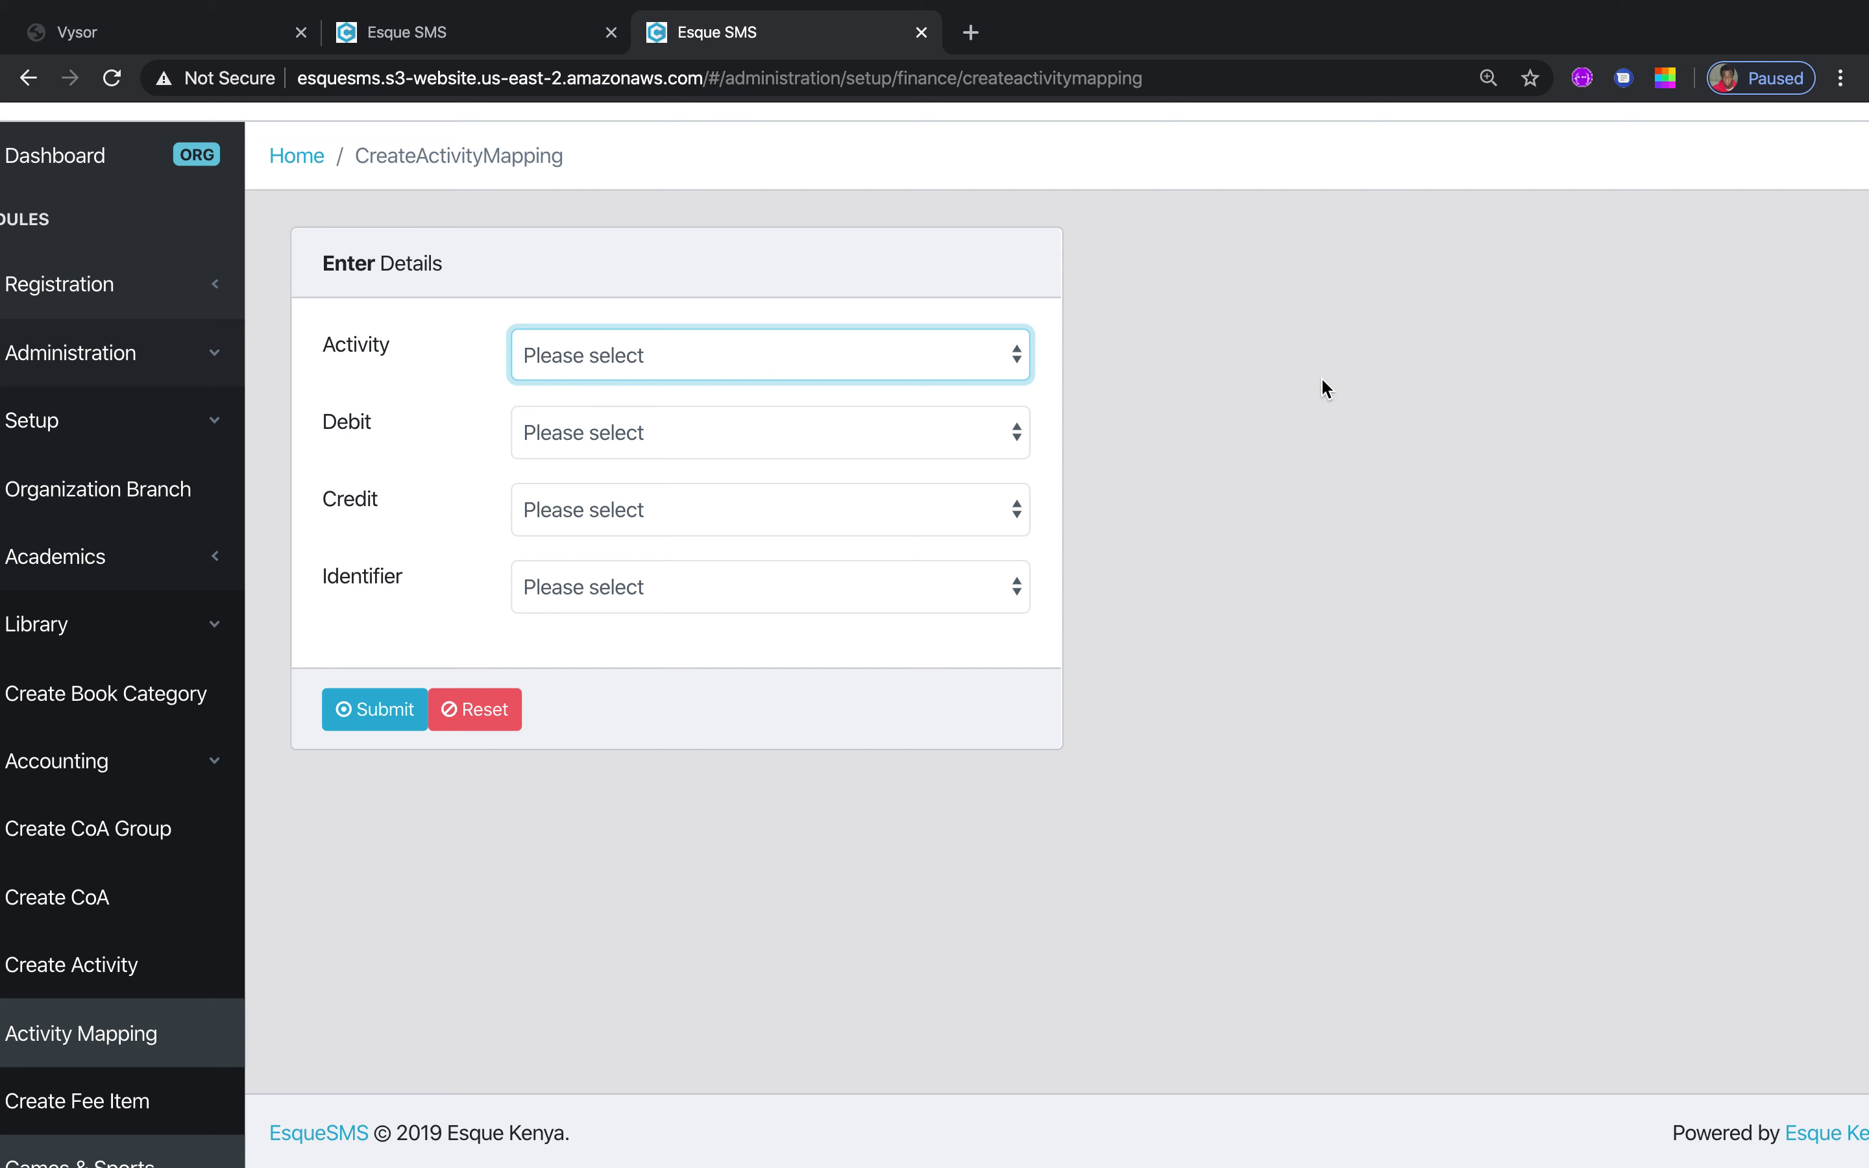
Enter a fee item with amount 12000, renaming it from Tuition to sports
click(109, 1111)
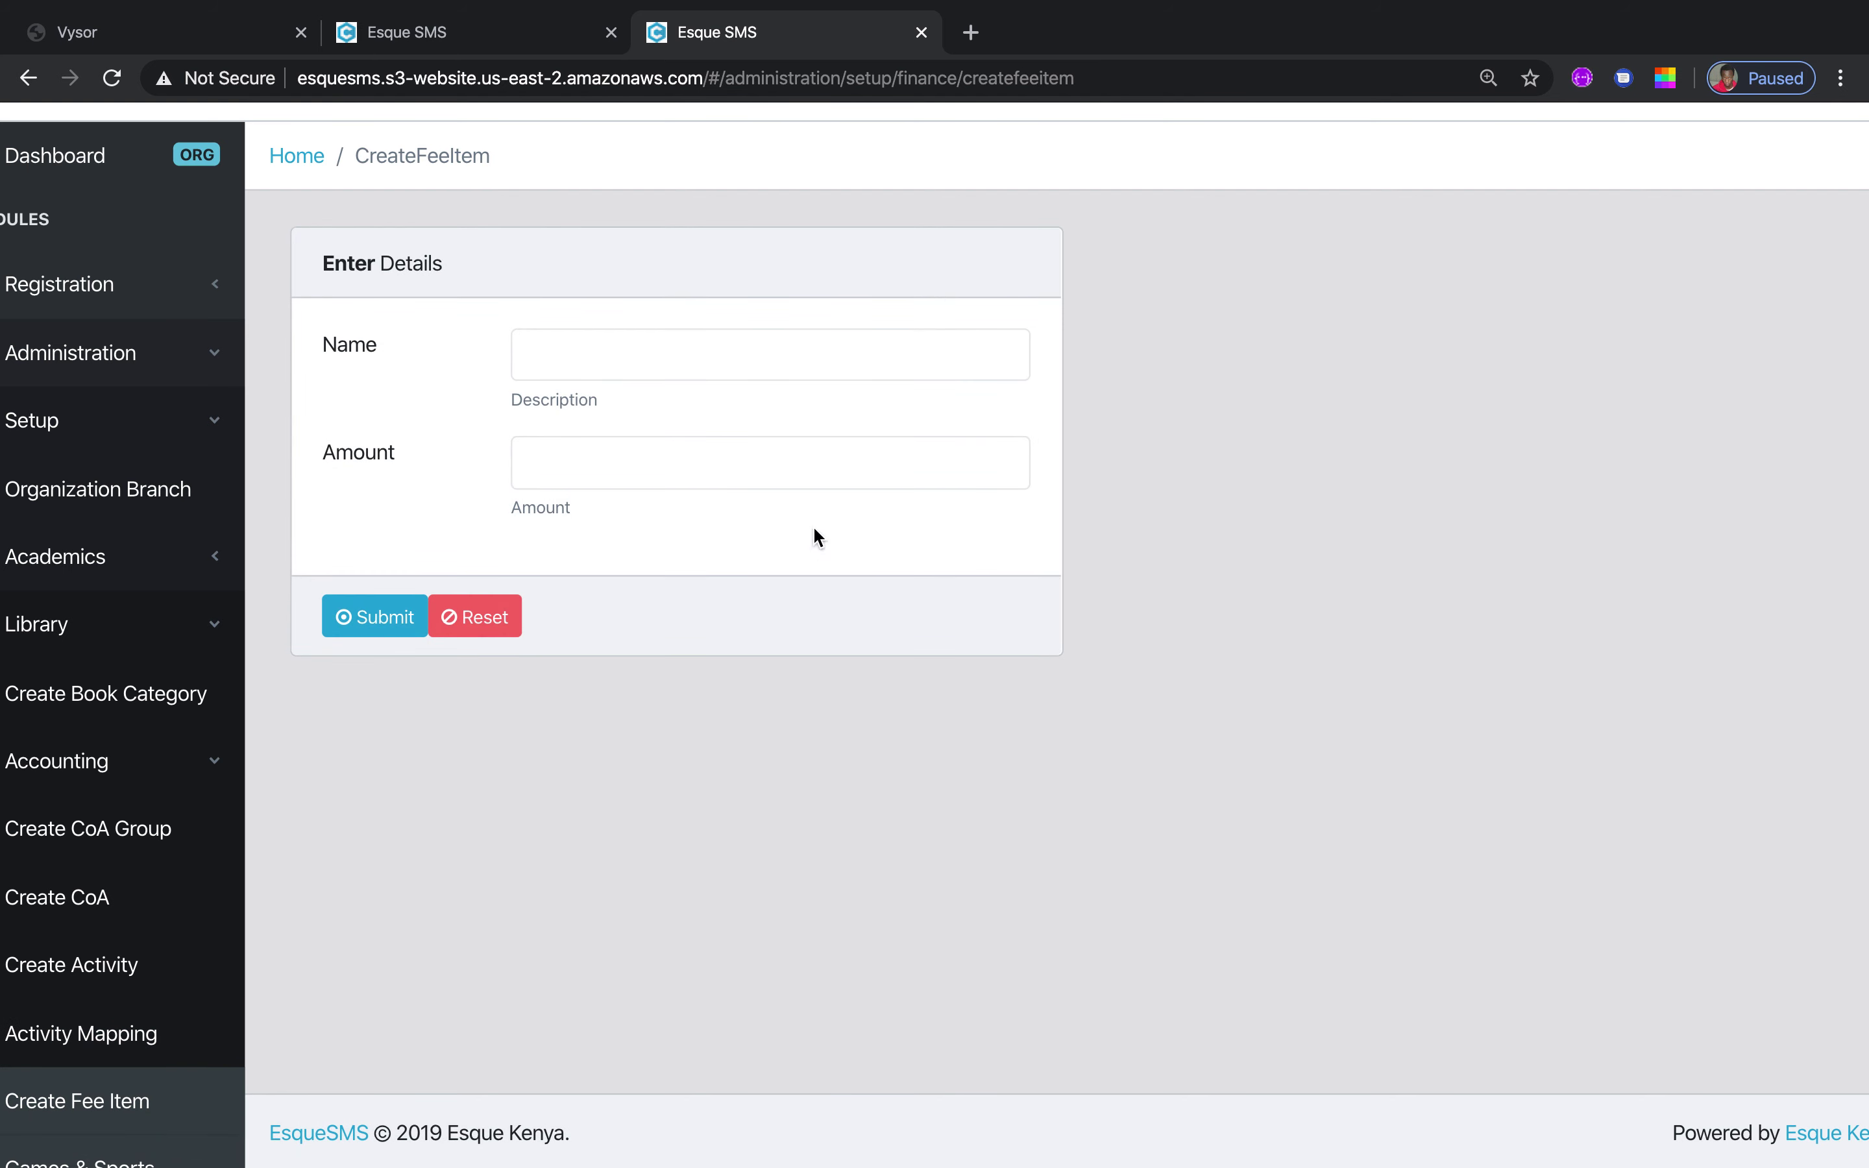
click(633, 353)
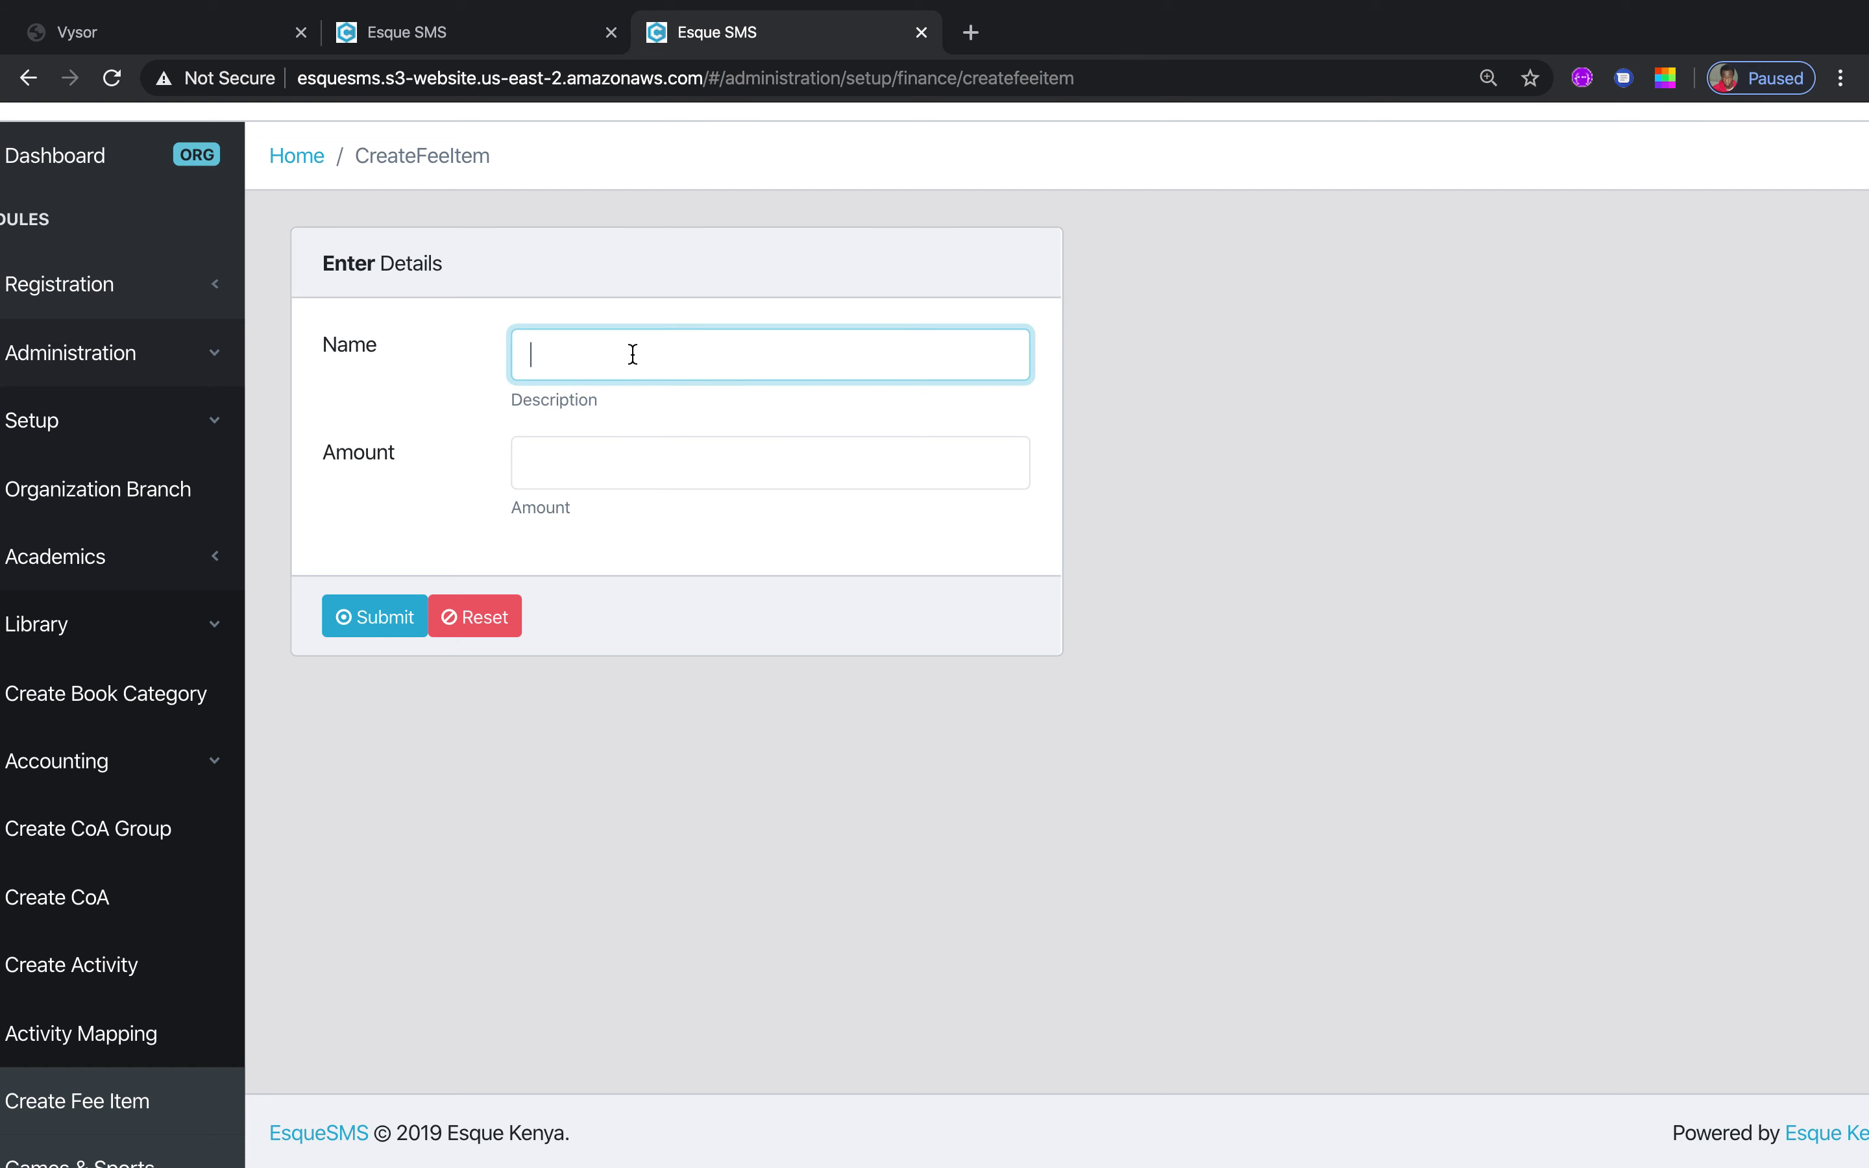
text(Tuition)
click(605, 455)
text(12000)
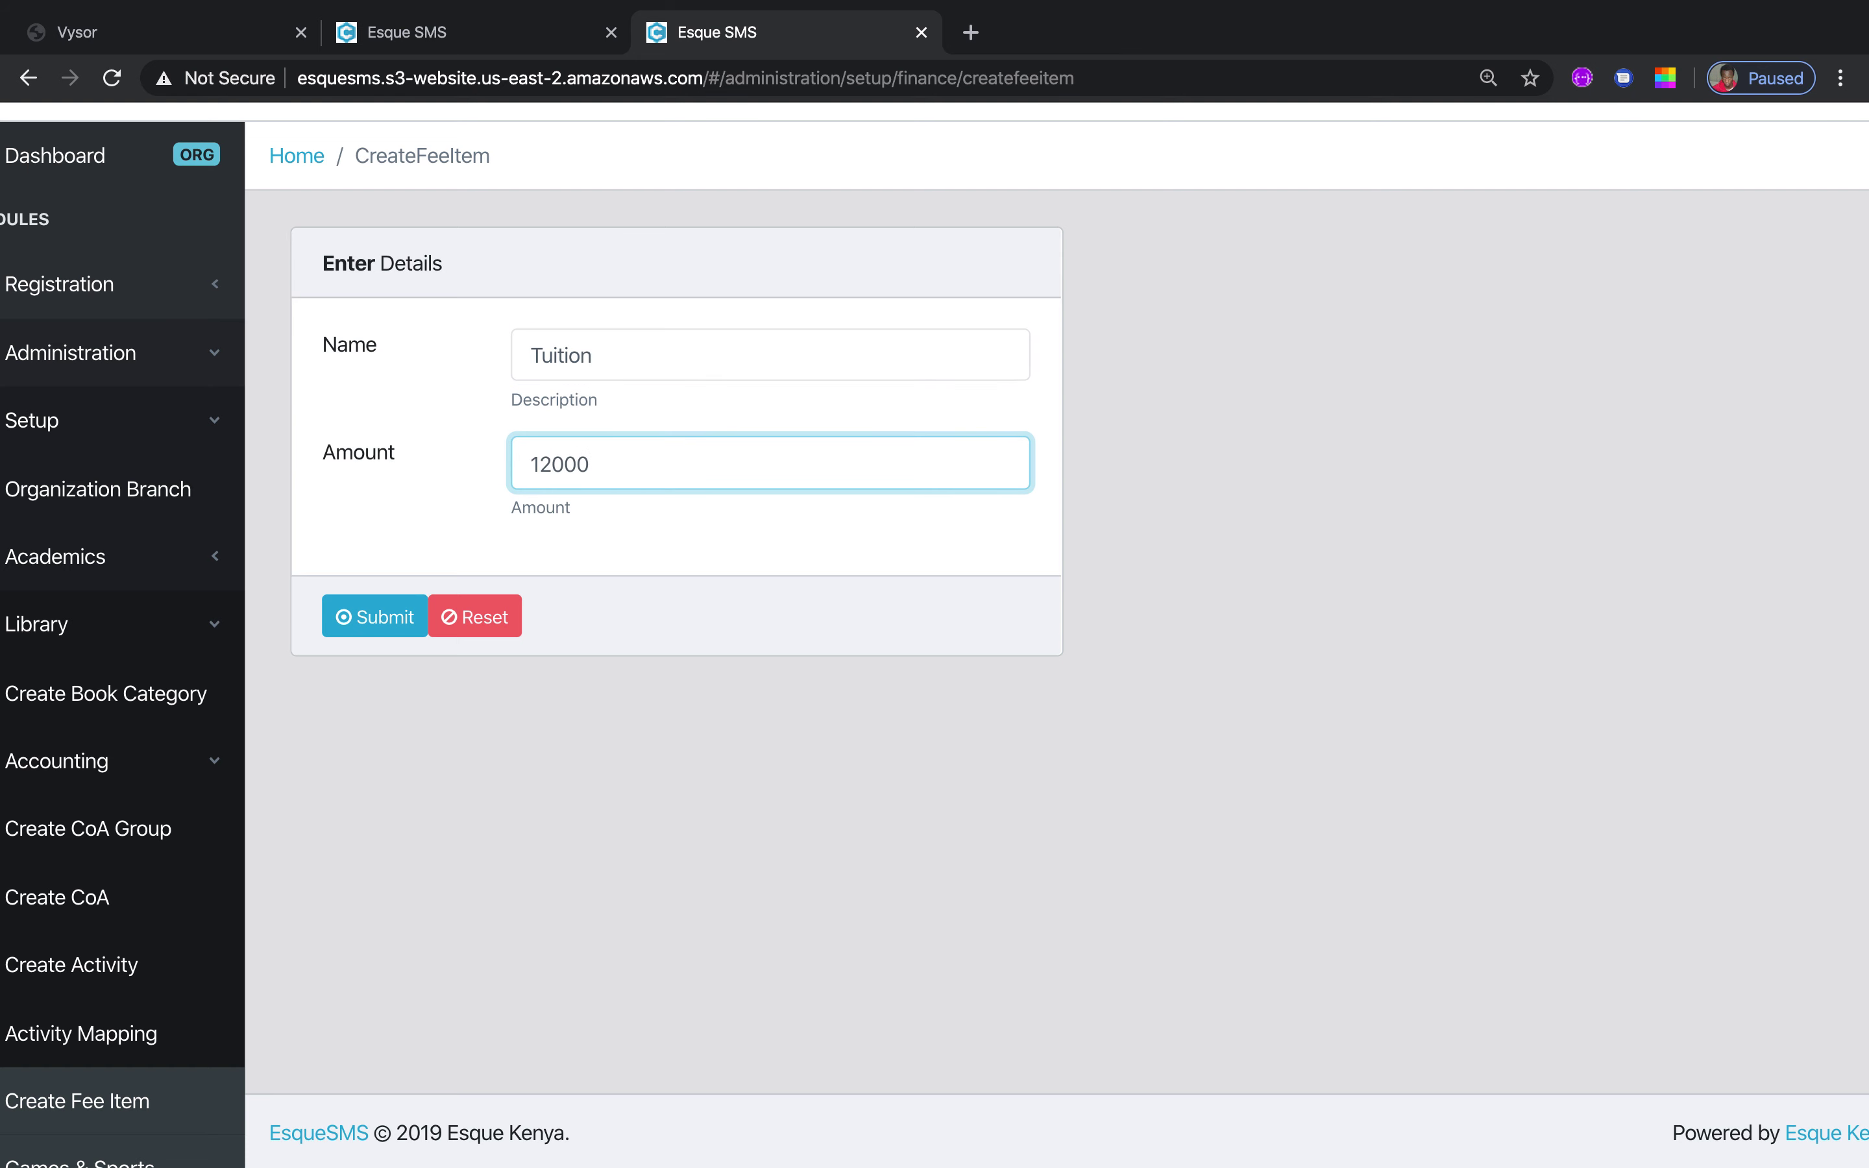
drag(637, 351, 456, 338)
text(s)
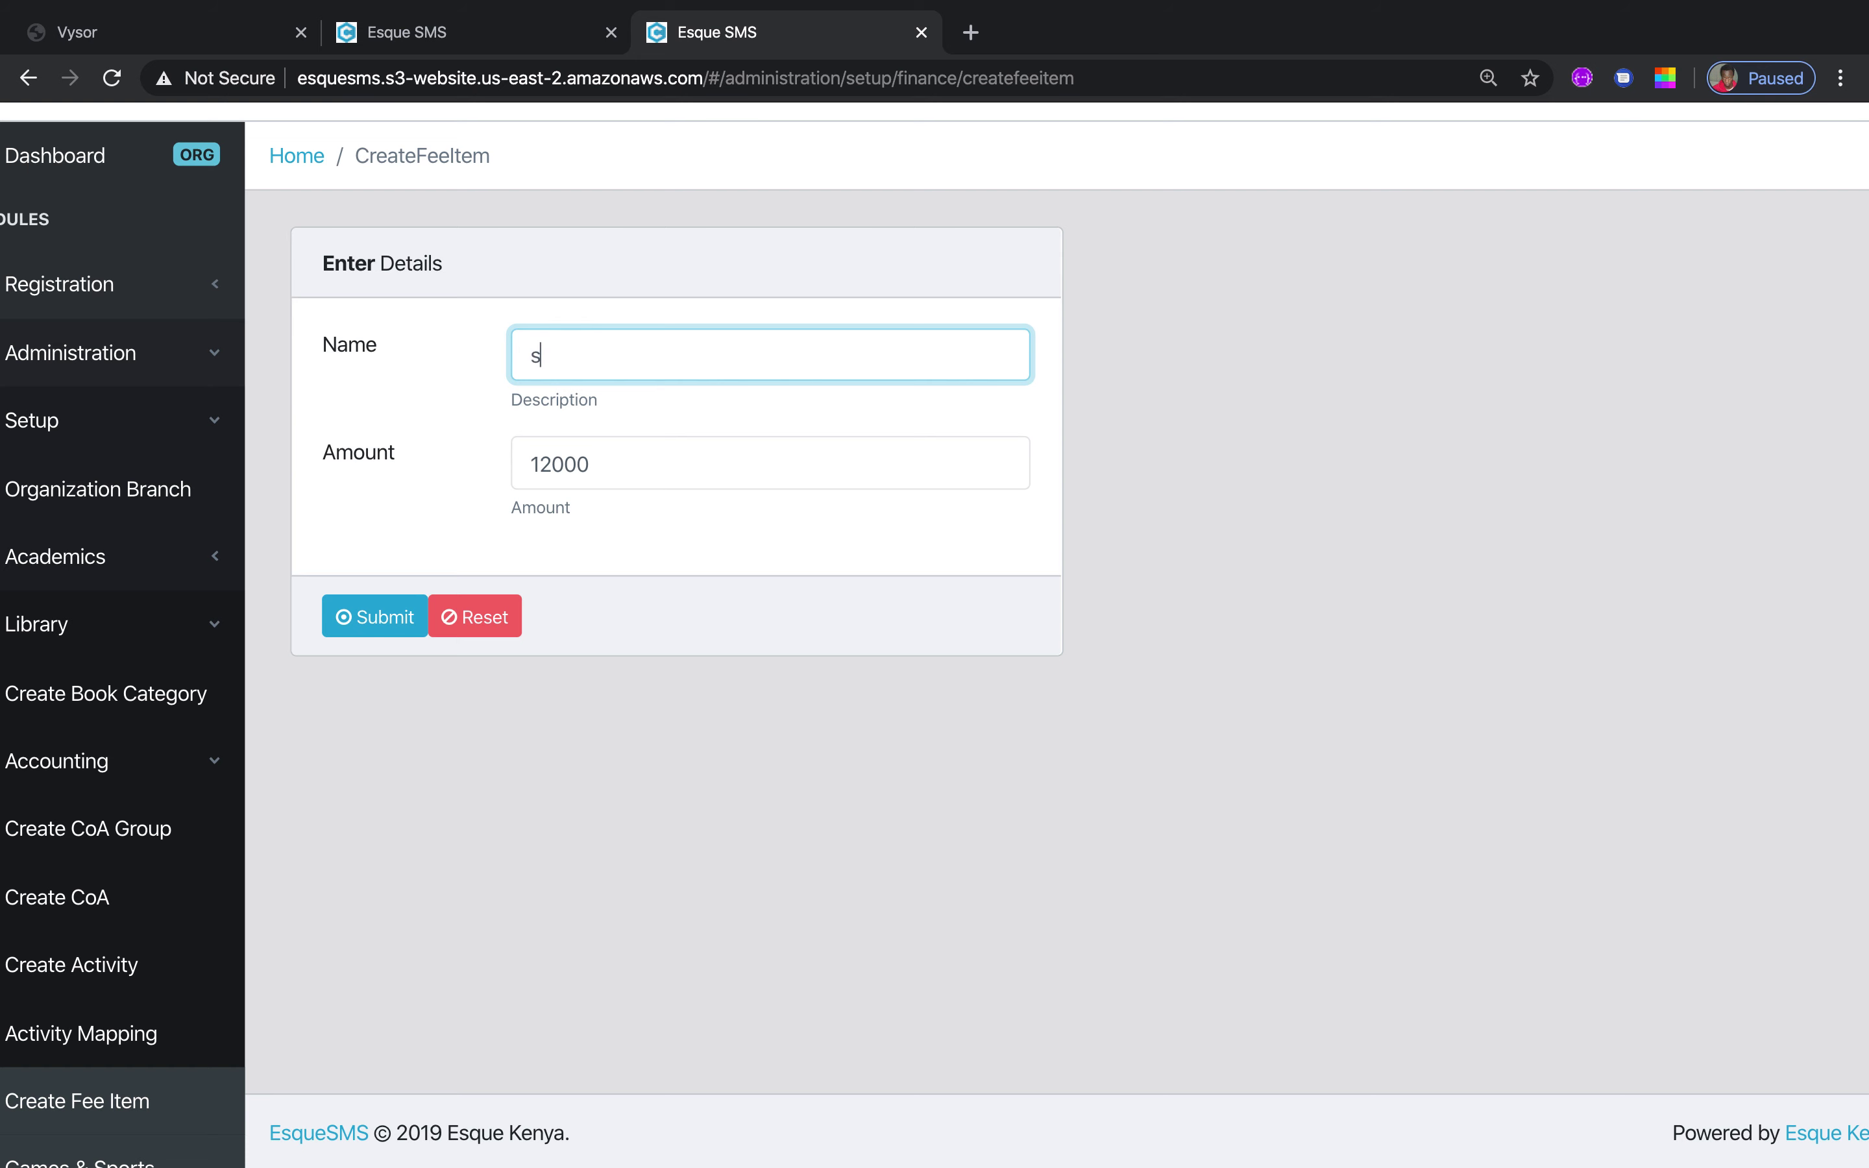
text(ports)
drag(622, 354, 469, 357)
Collapse the Accounting, Library and Setup sections in the sidebar
click(218, 765)
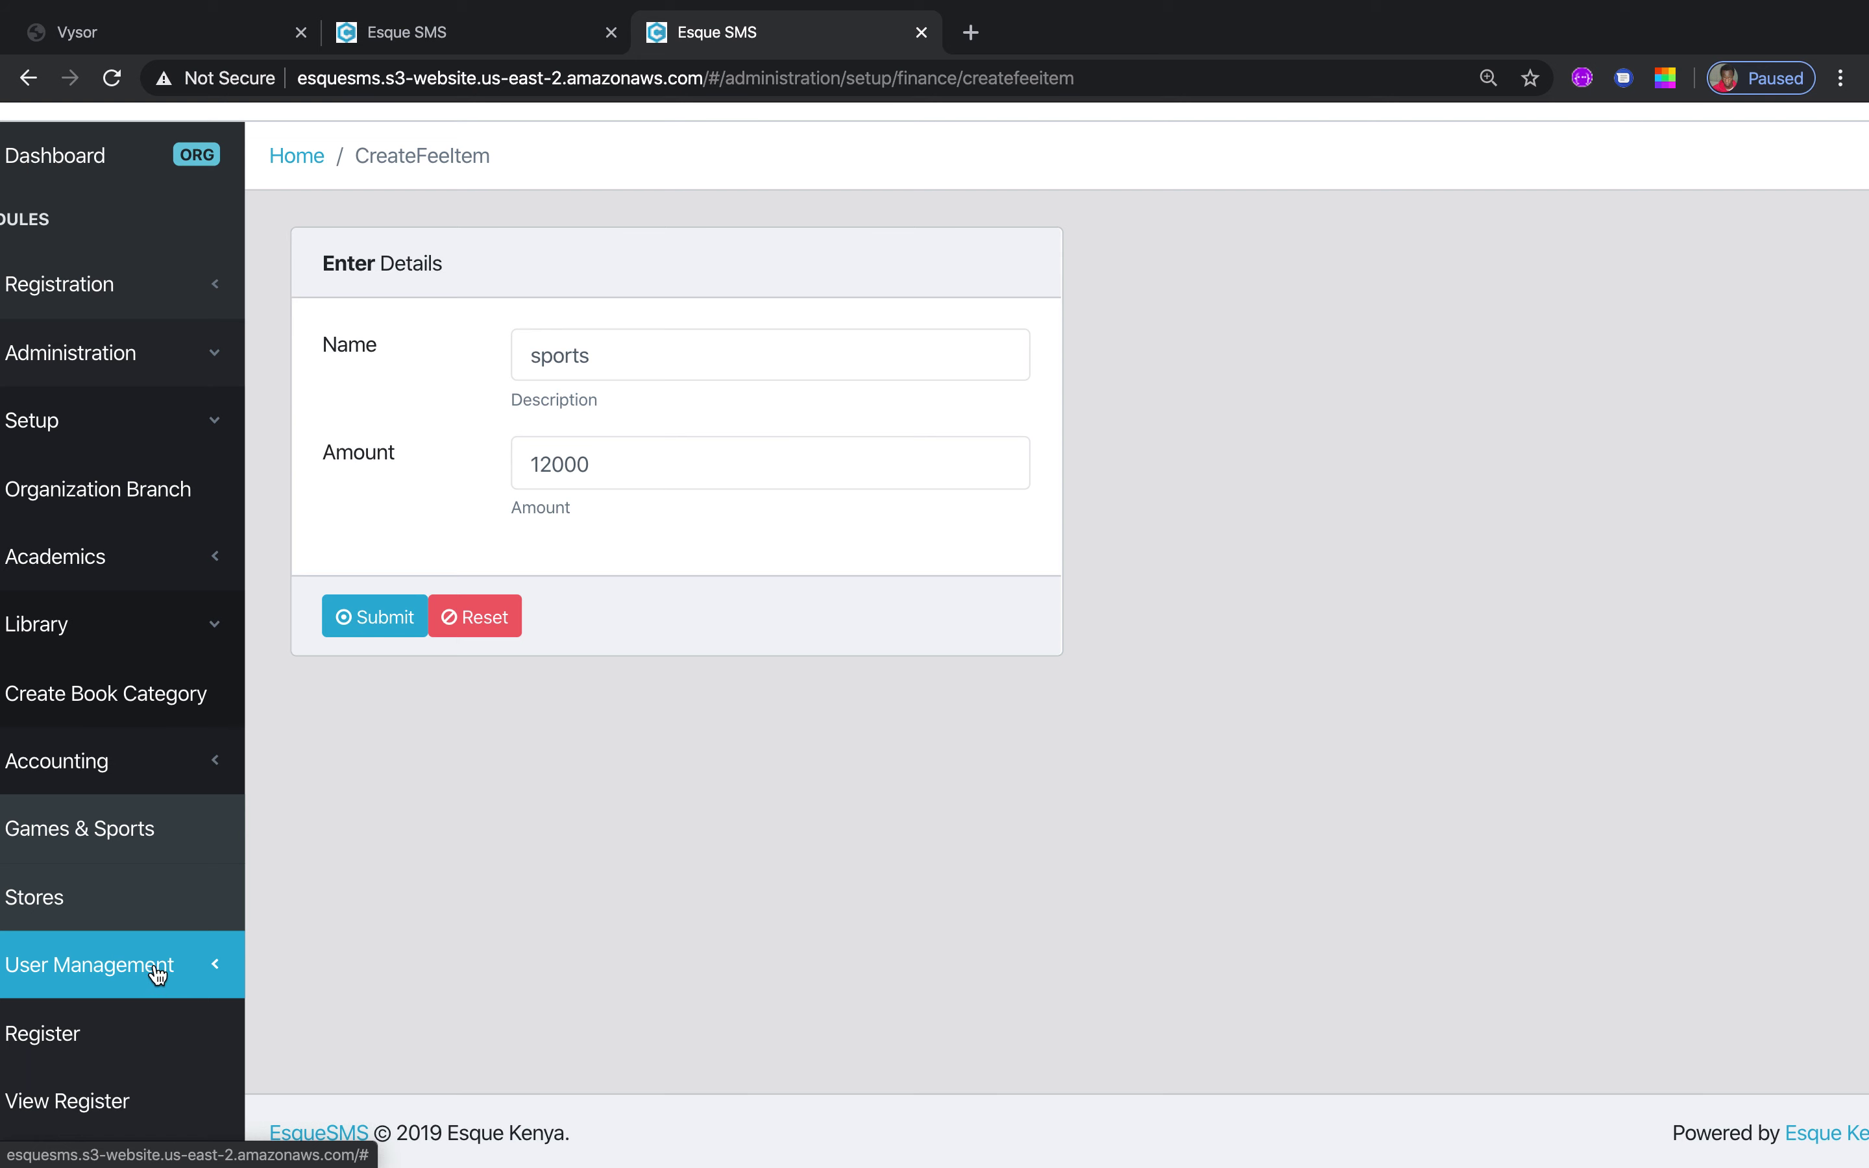
click(218, 636)
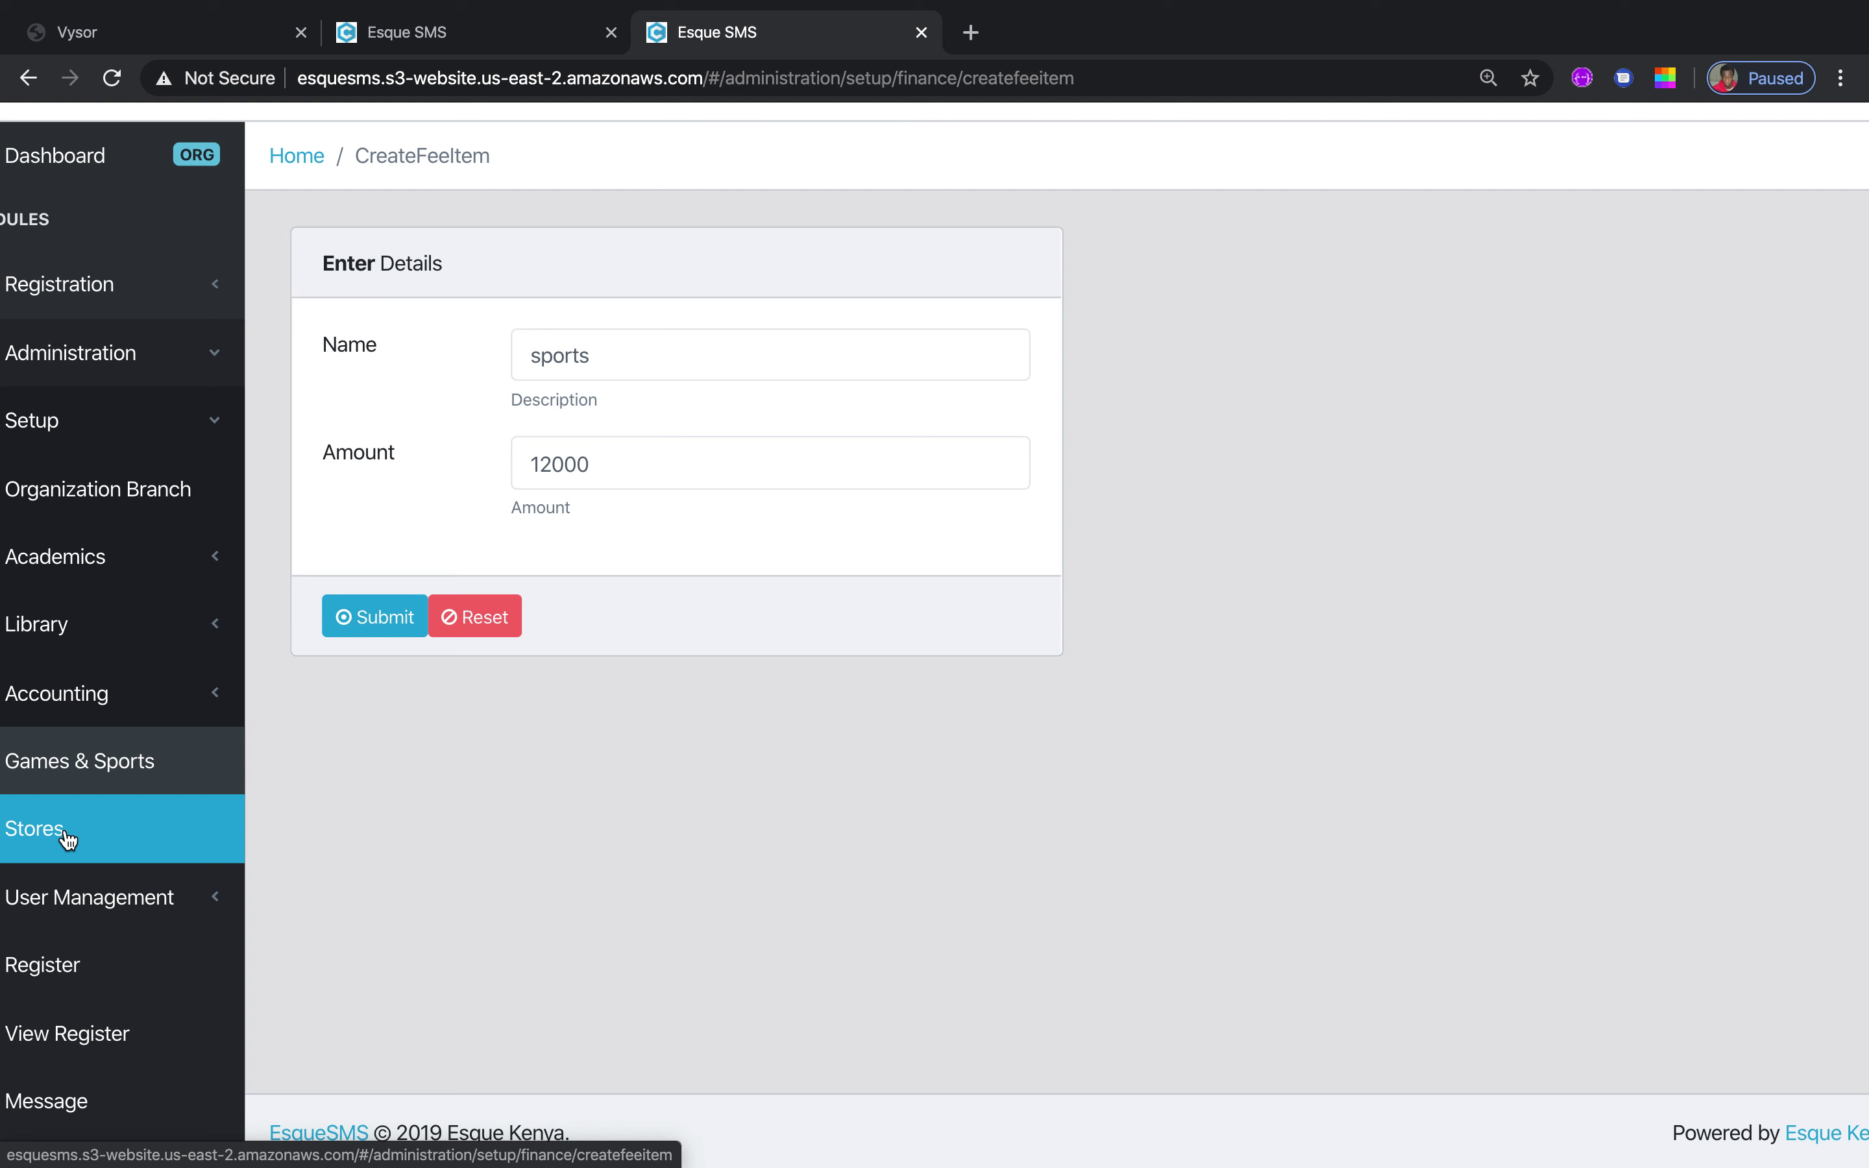
click(222, 437)
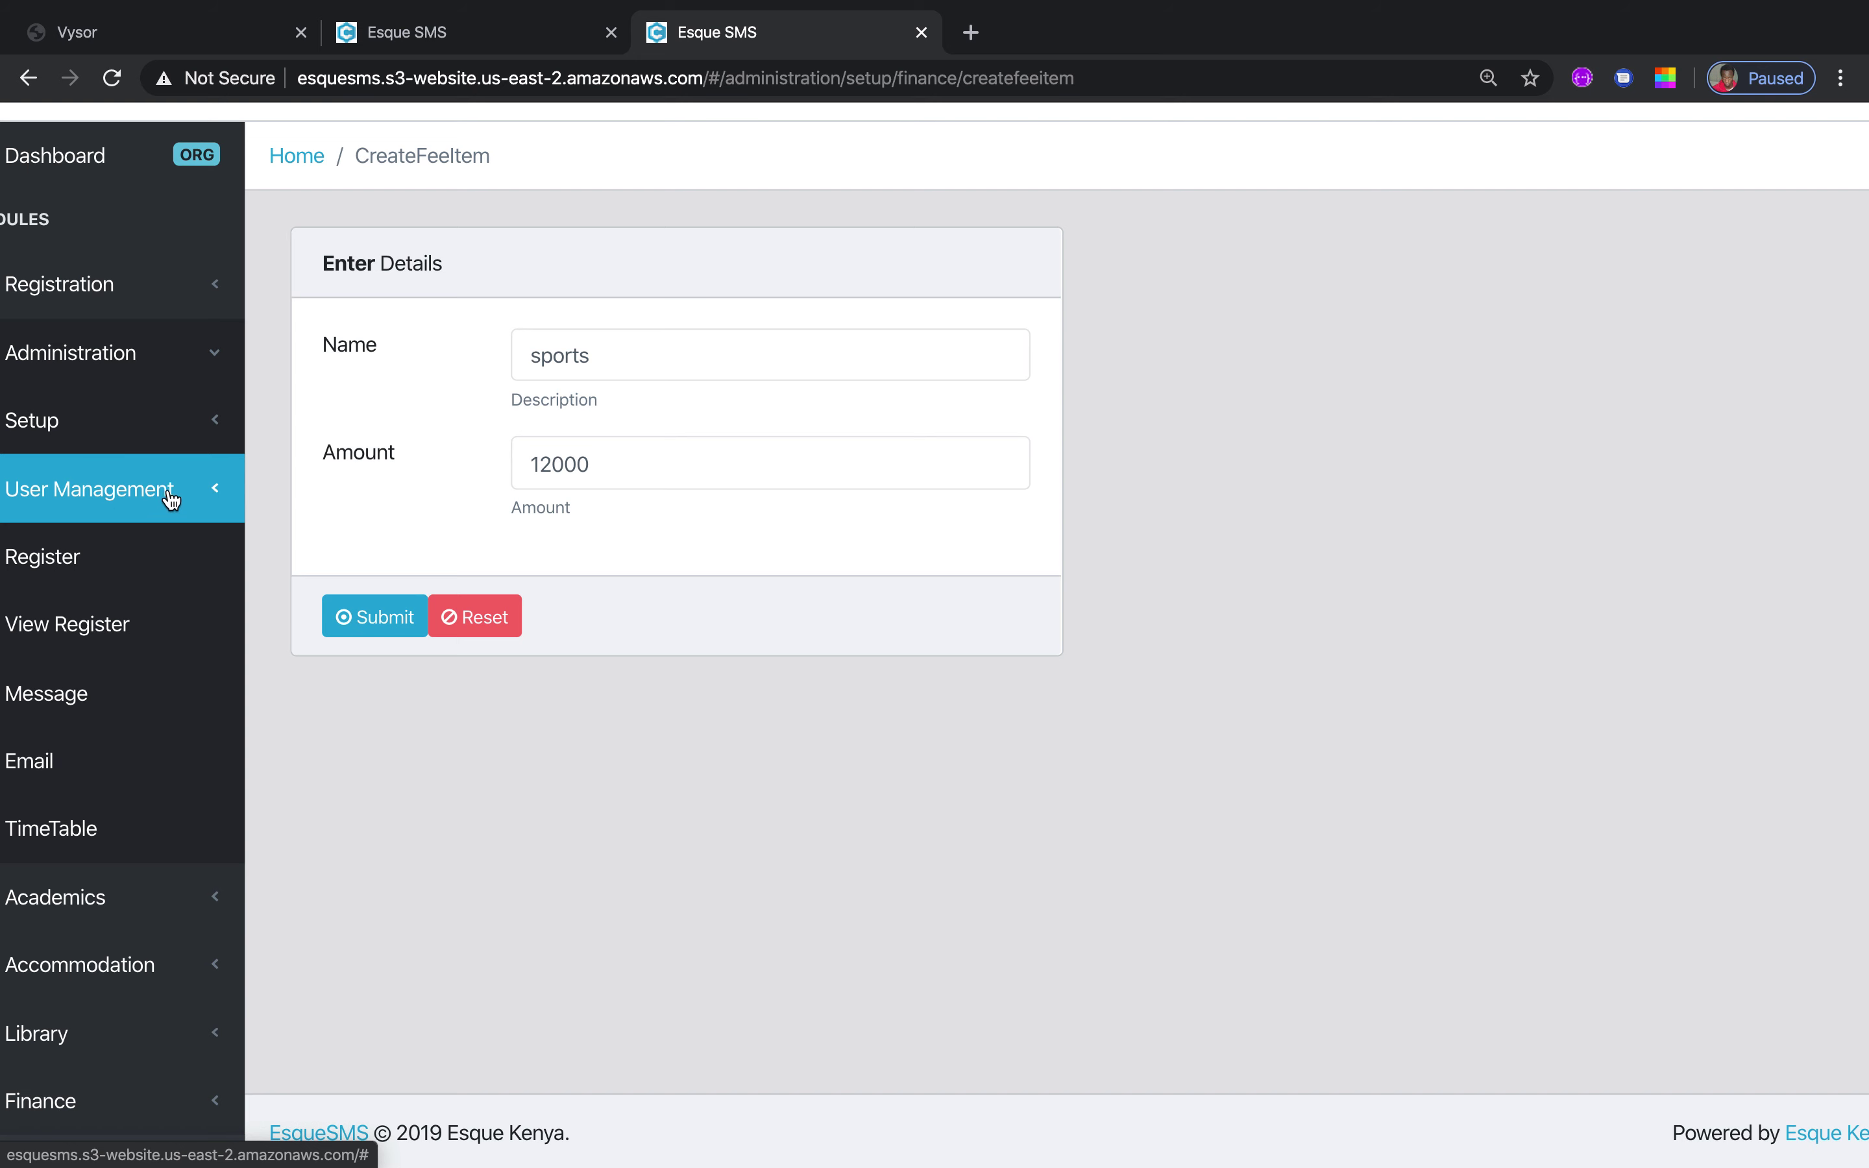
Load the attendance register for Form 4, stream C
click(74, 555)
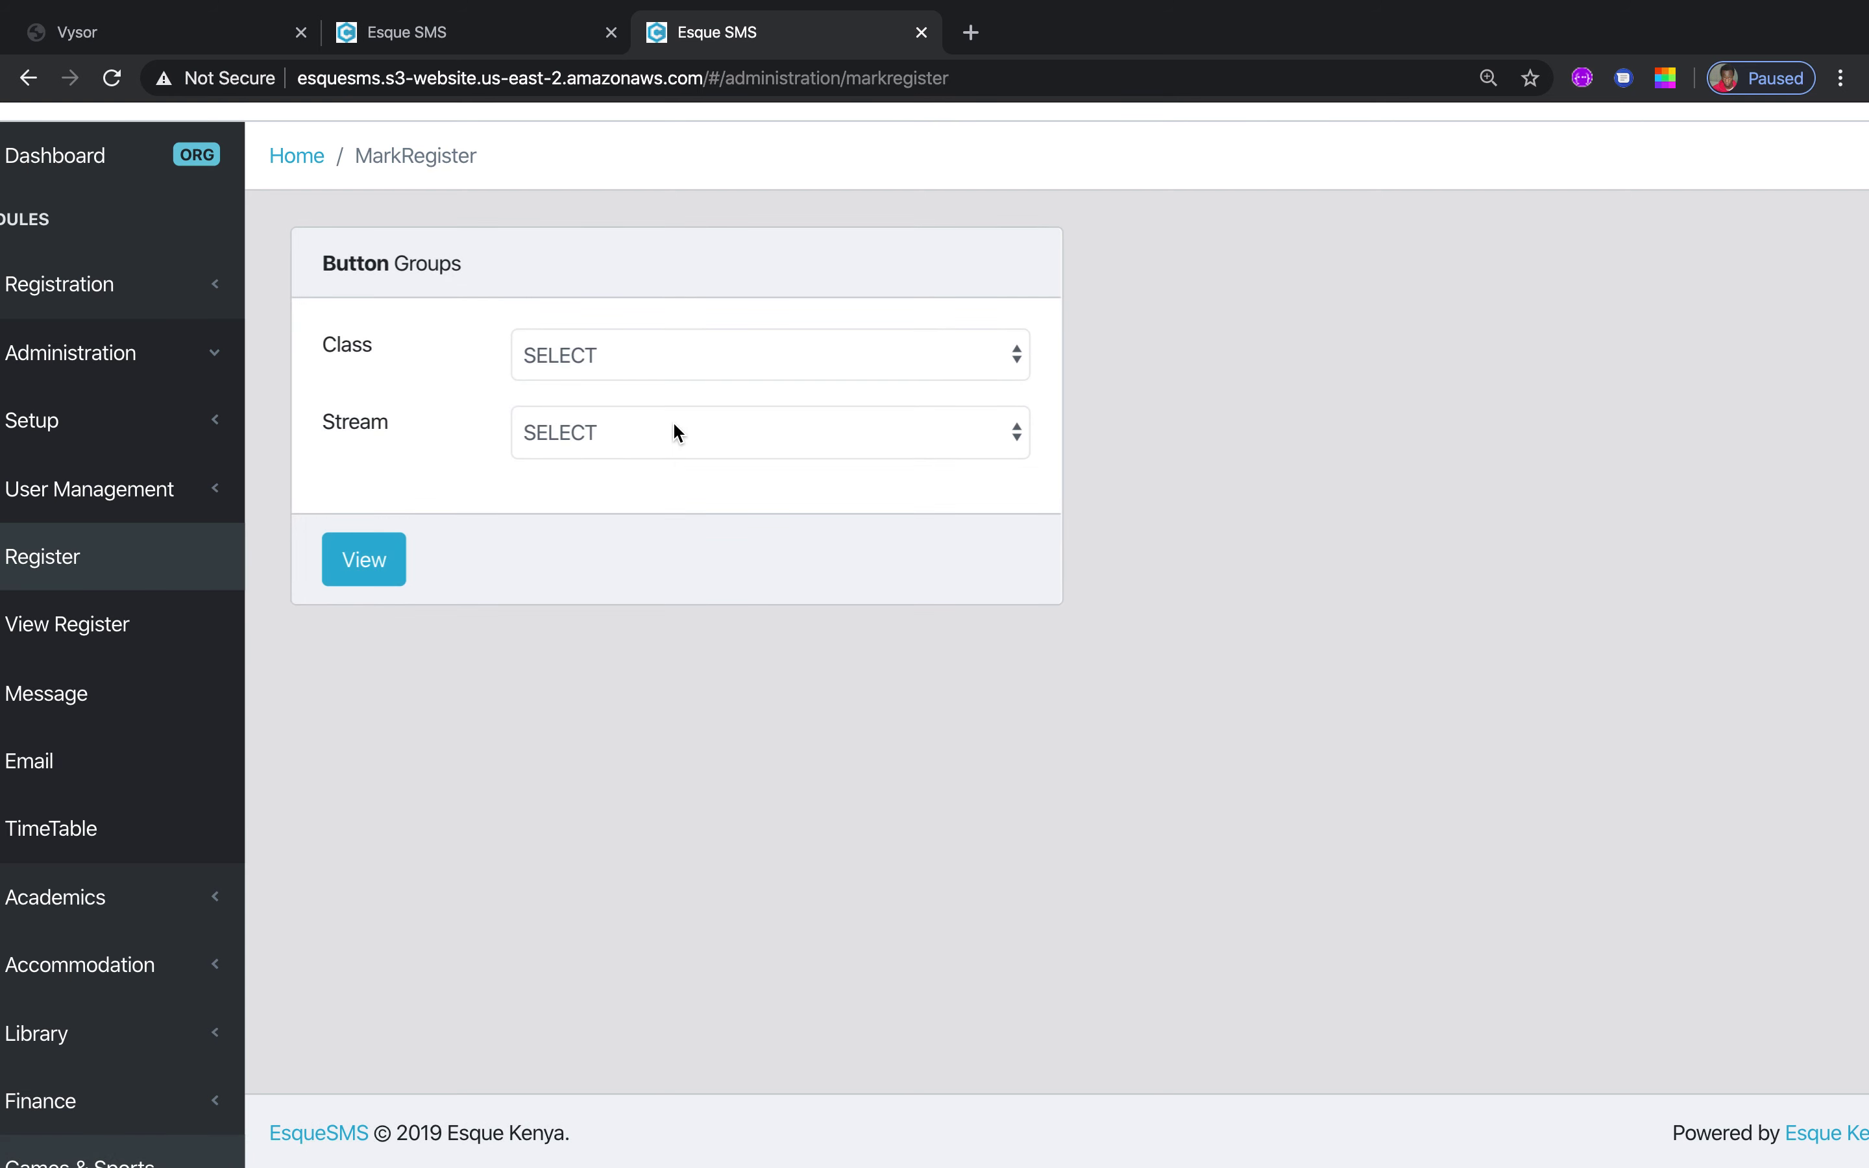
click(1027, 361)
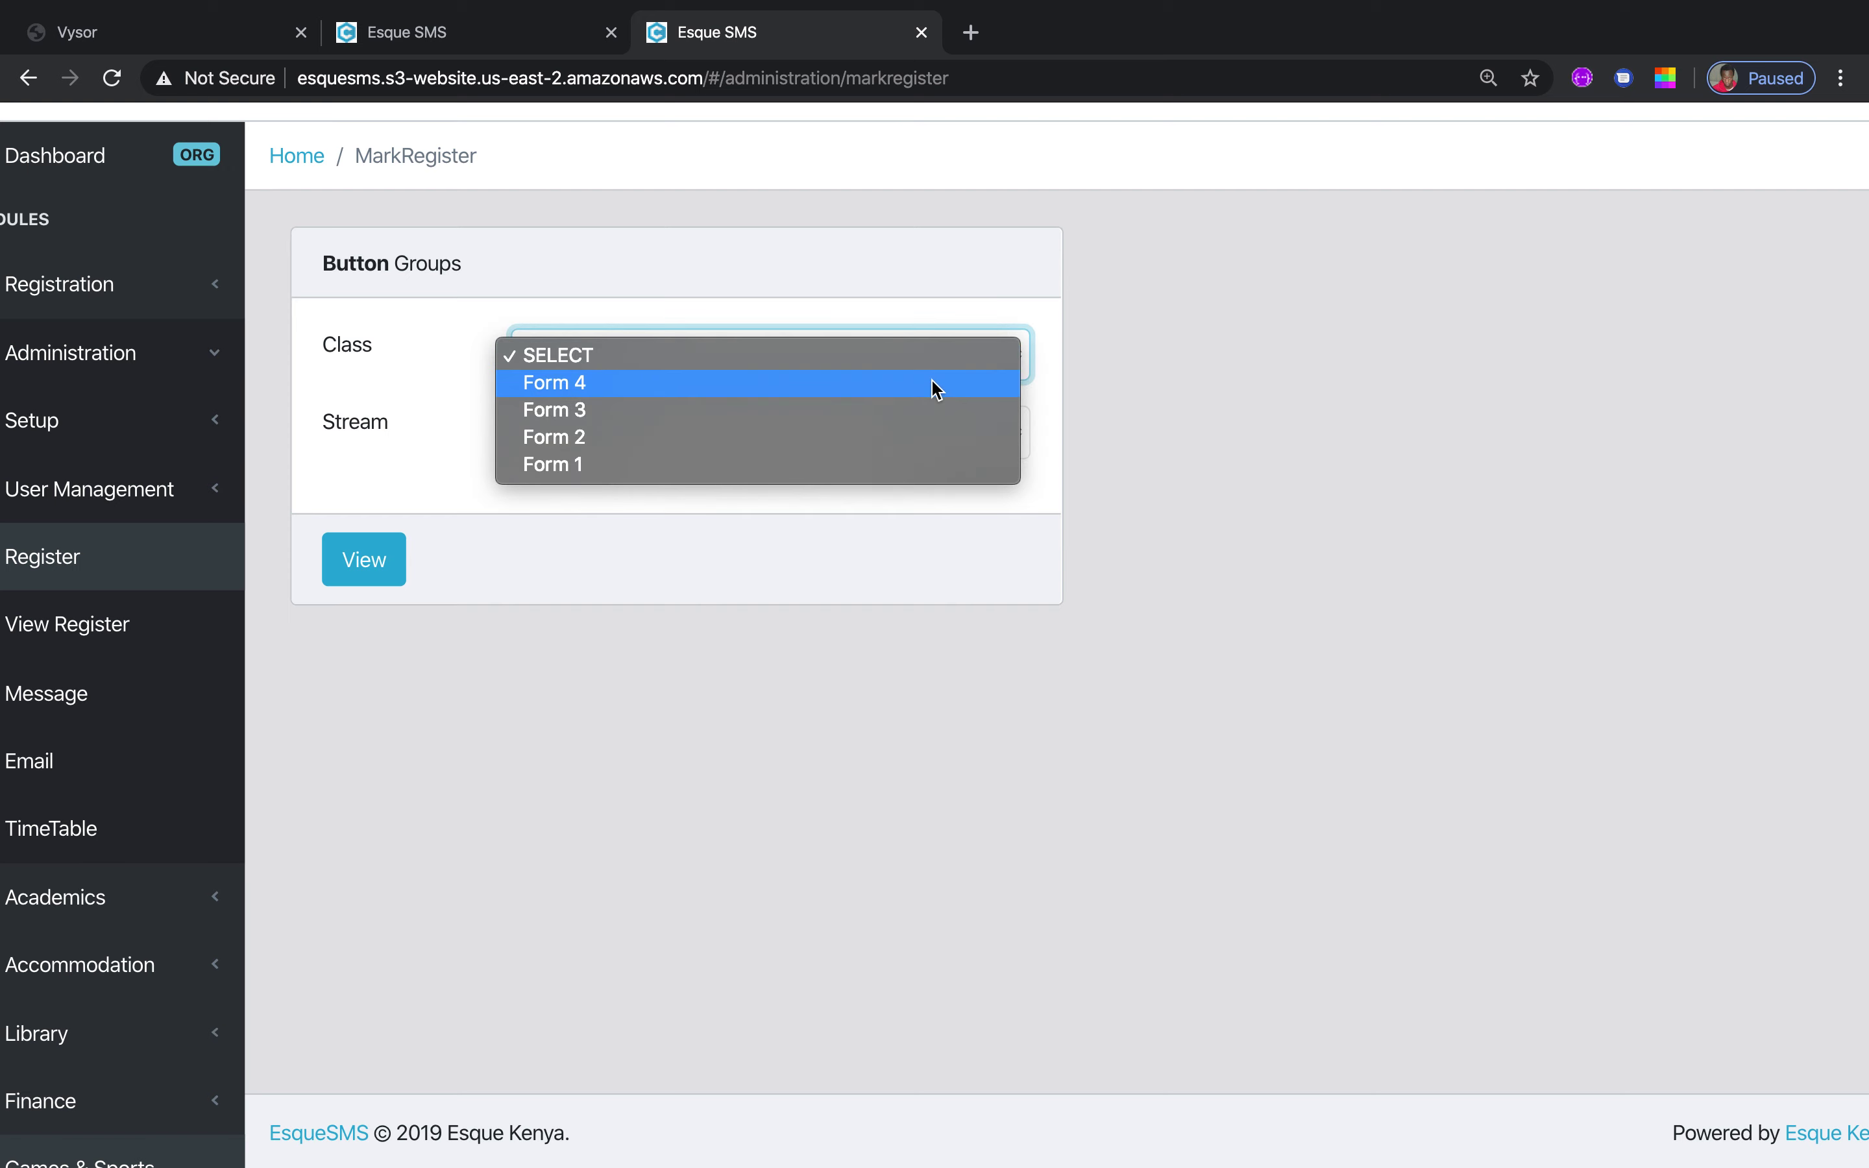
click(929, 384)
click(1015, 435)
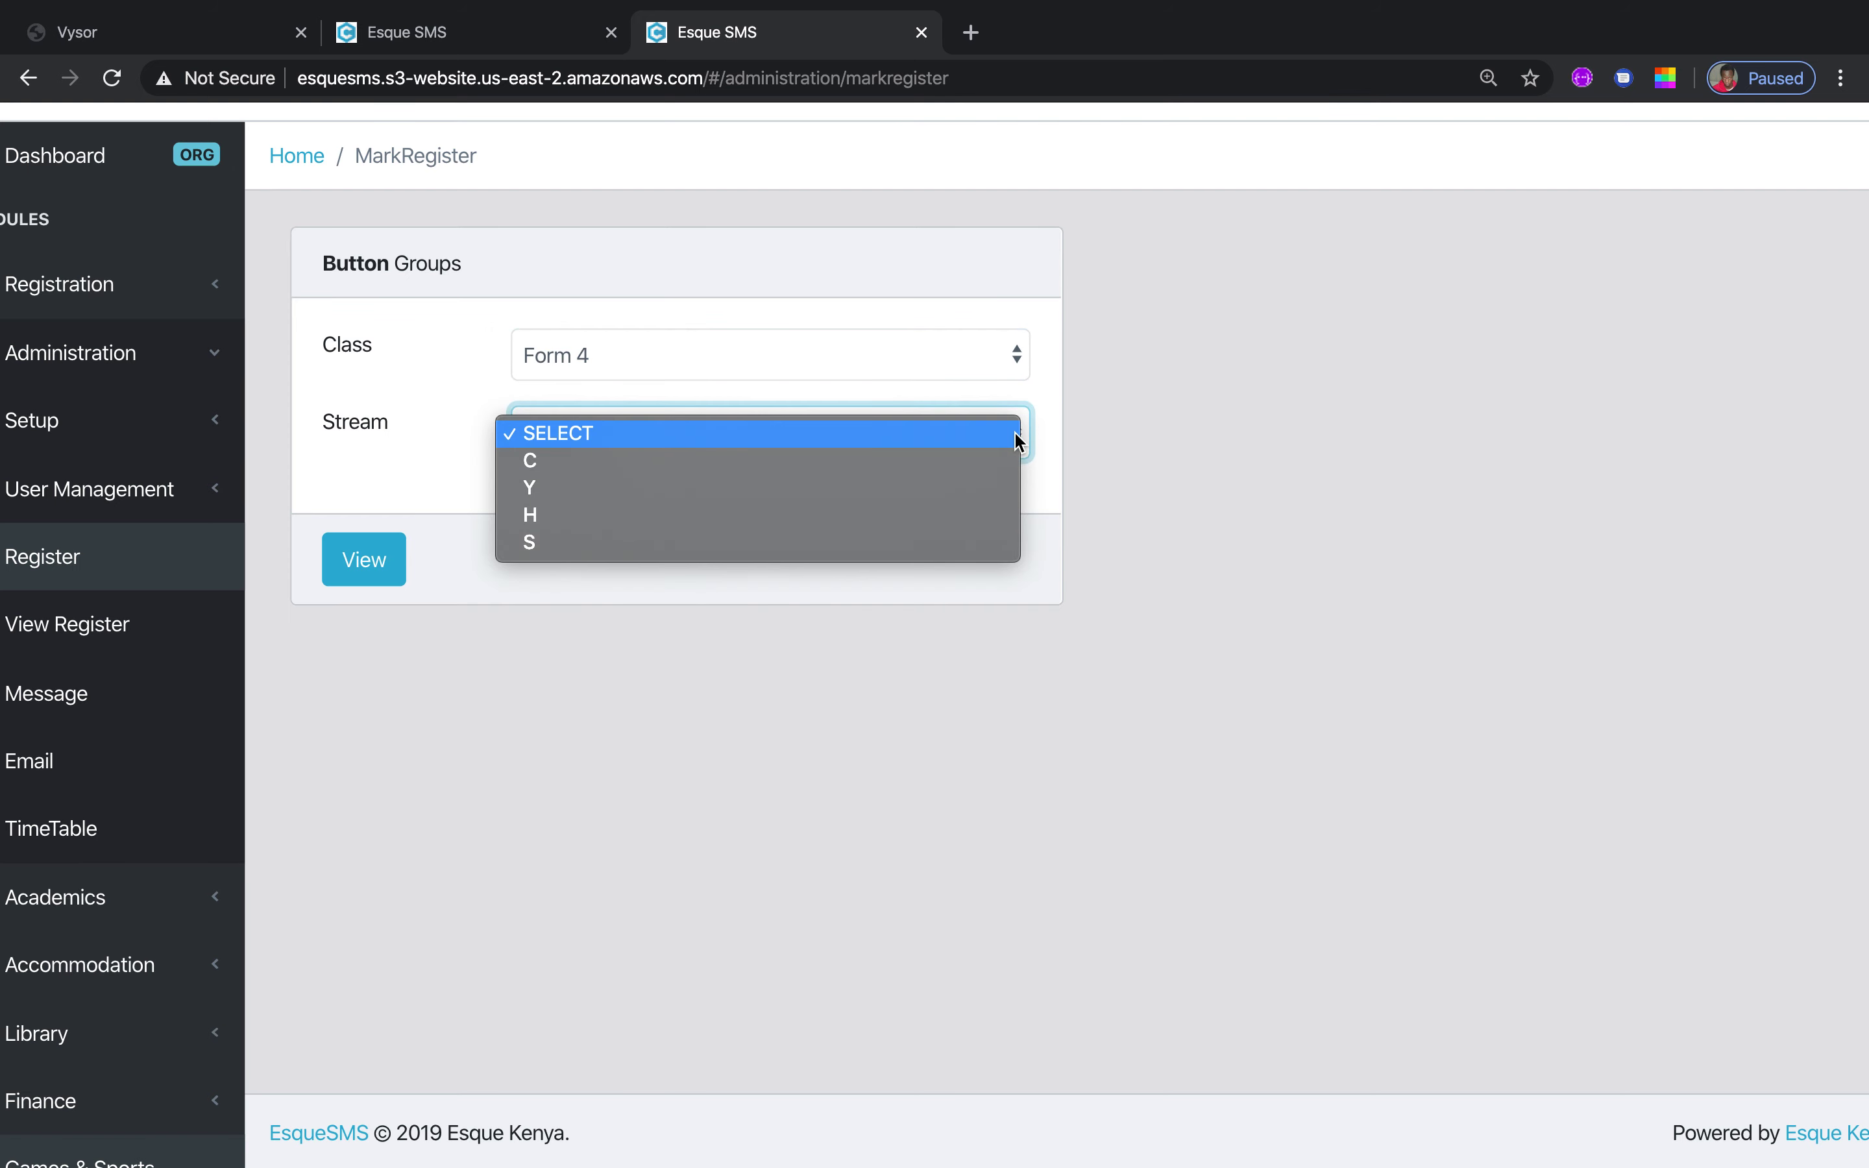
click(914, 471)
click(408, 558)
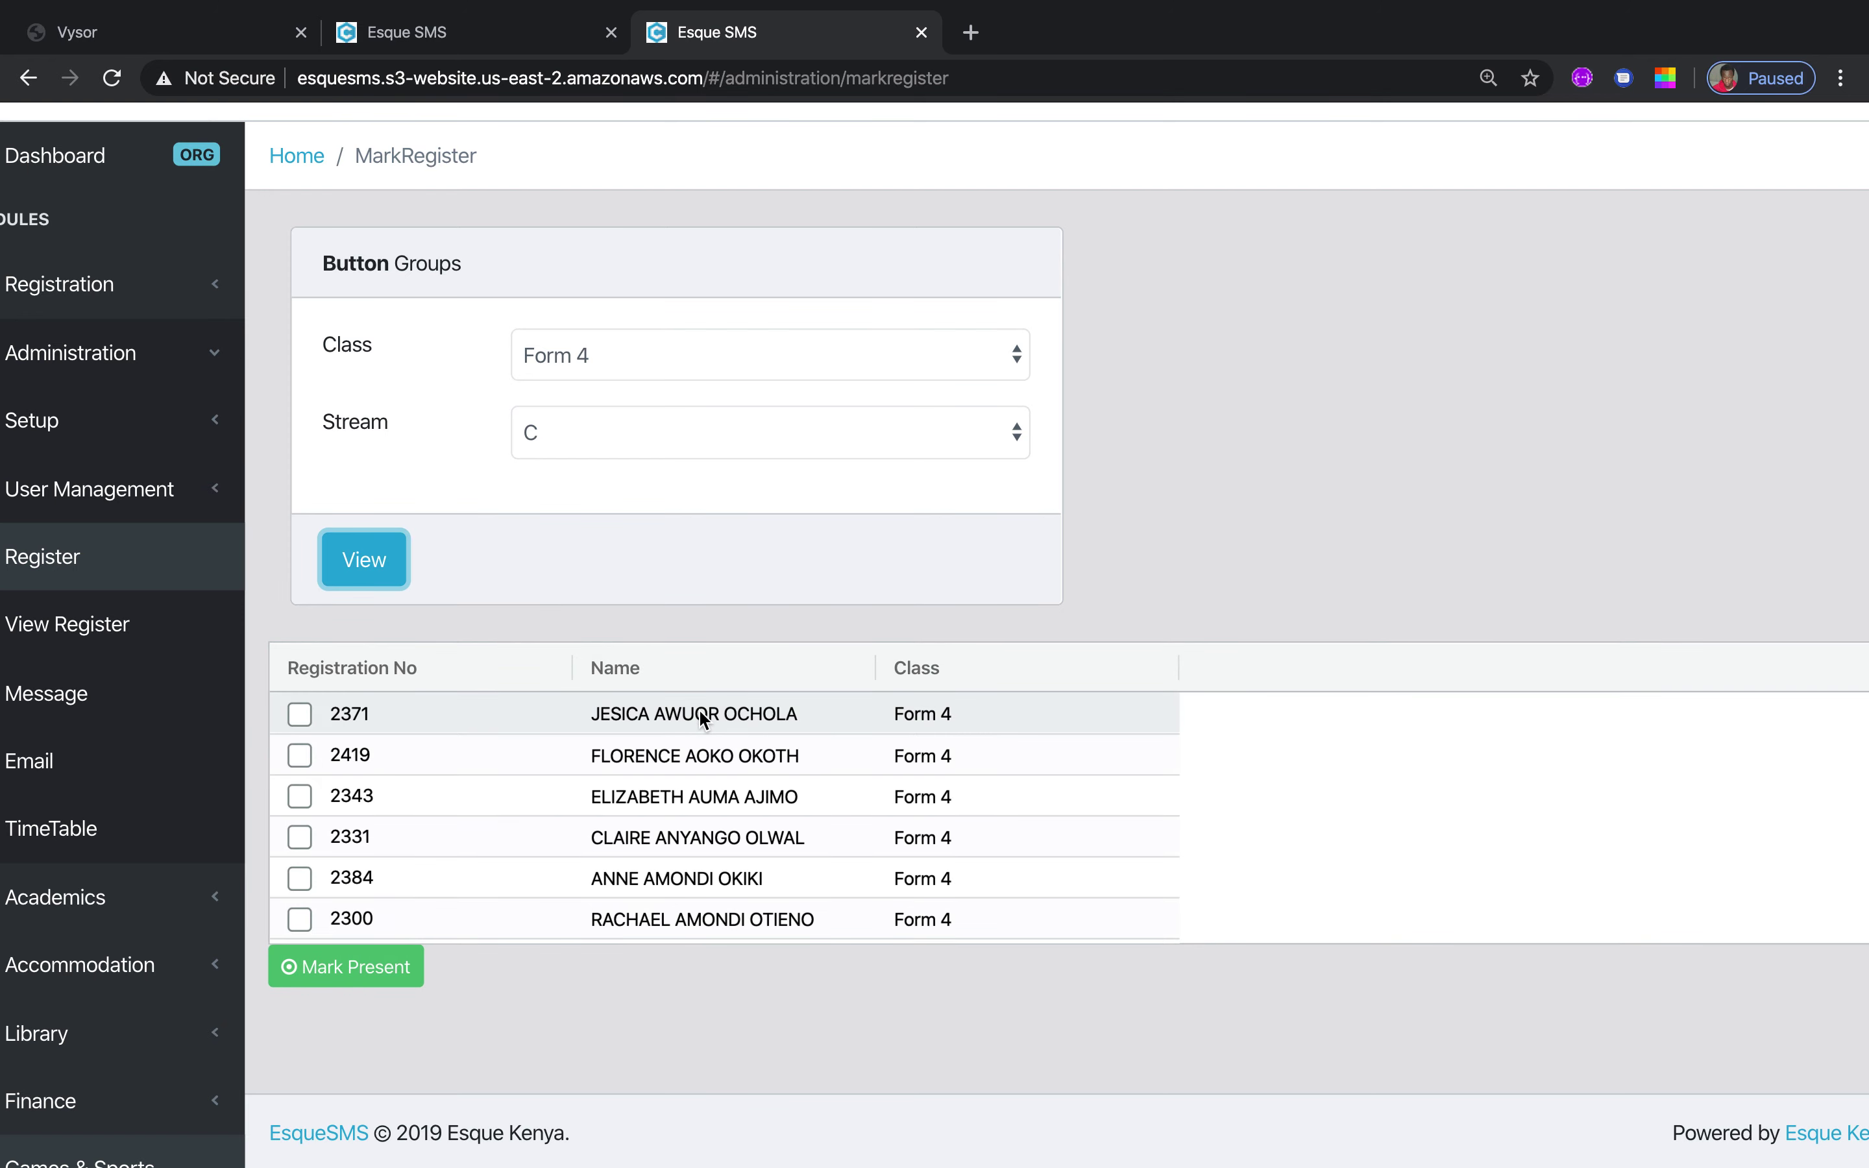
Mark the first, third and fourth students present
click(298, 715)
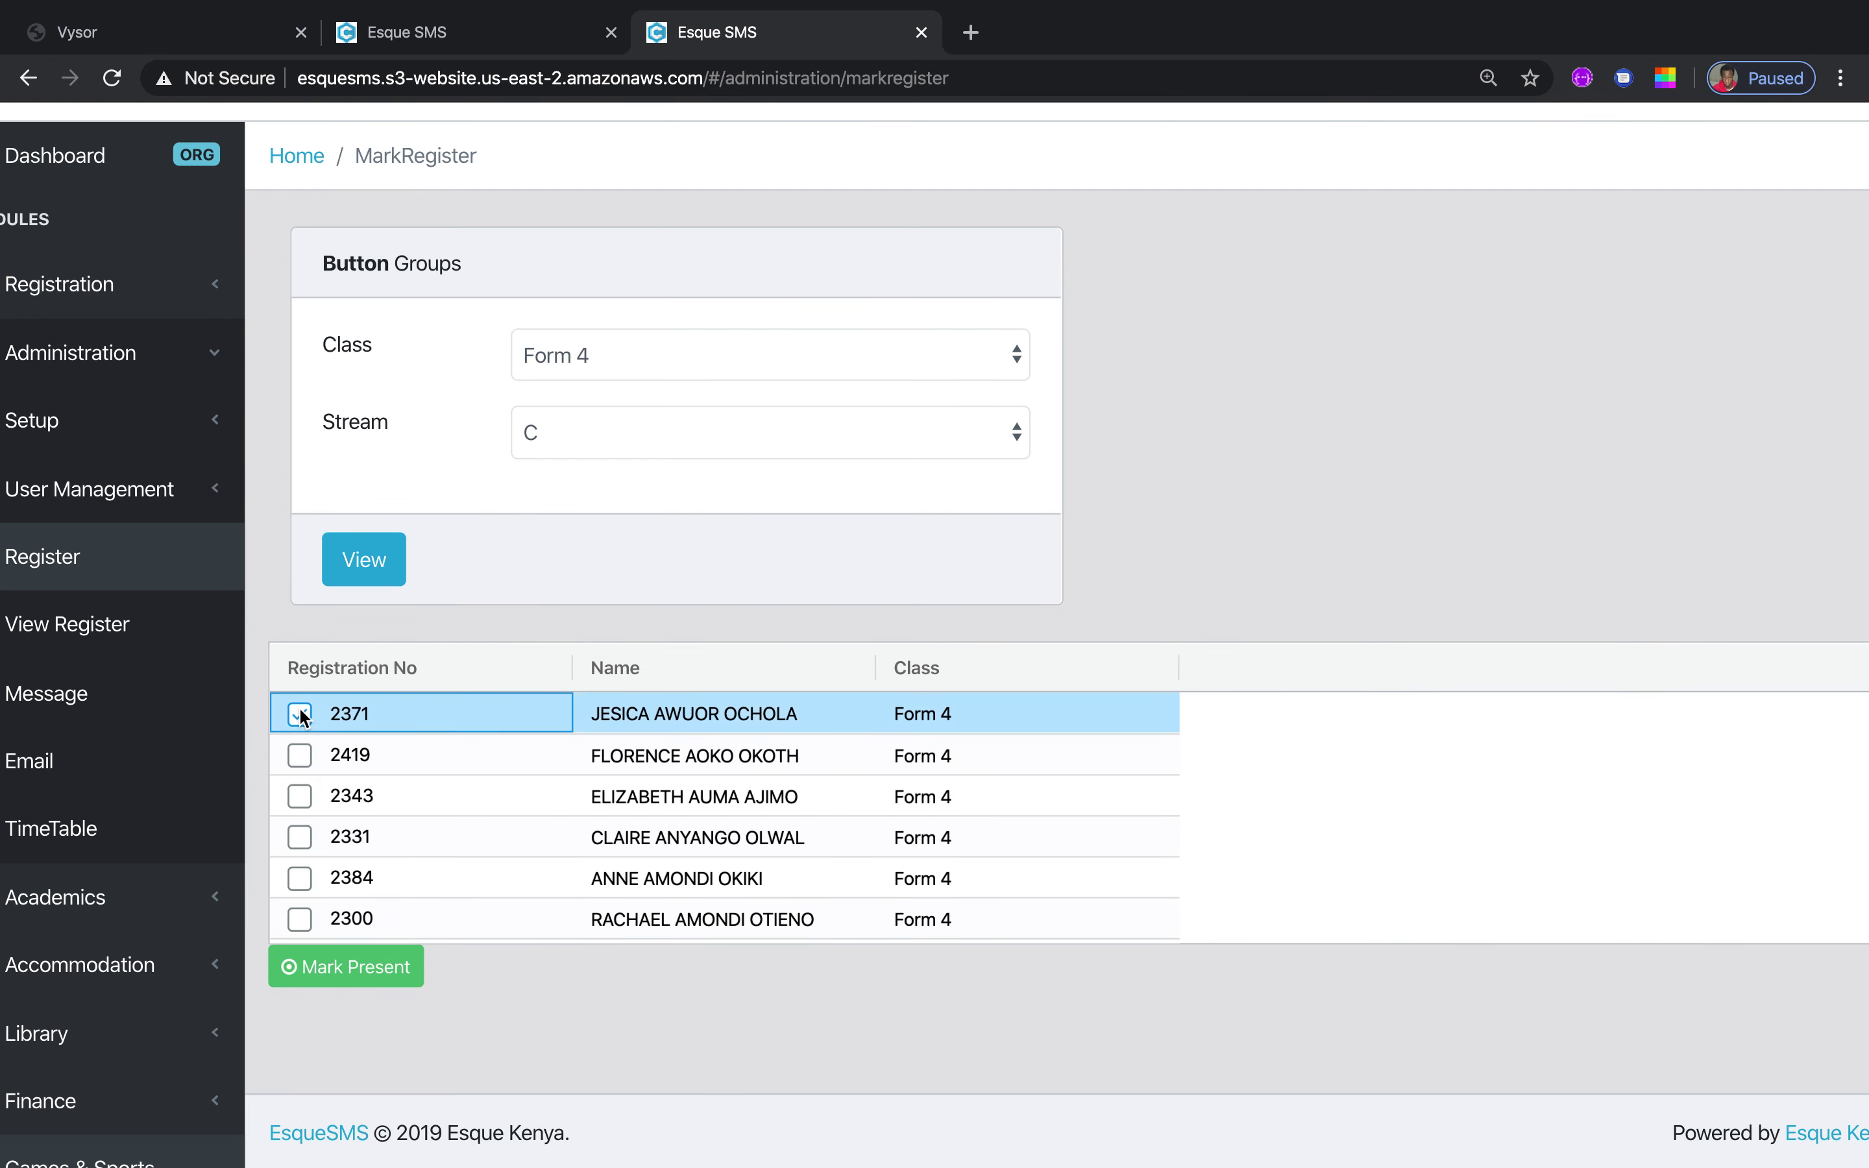
click(293, 795)
click(300, 839)
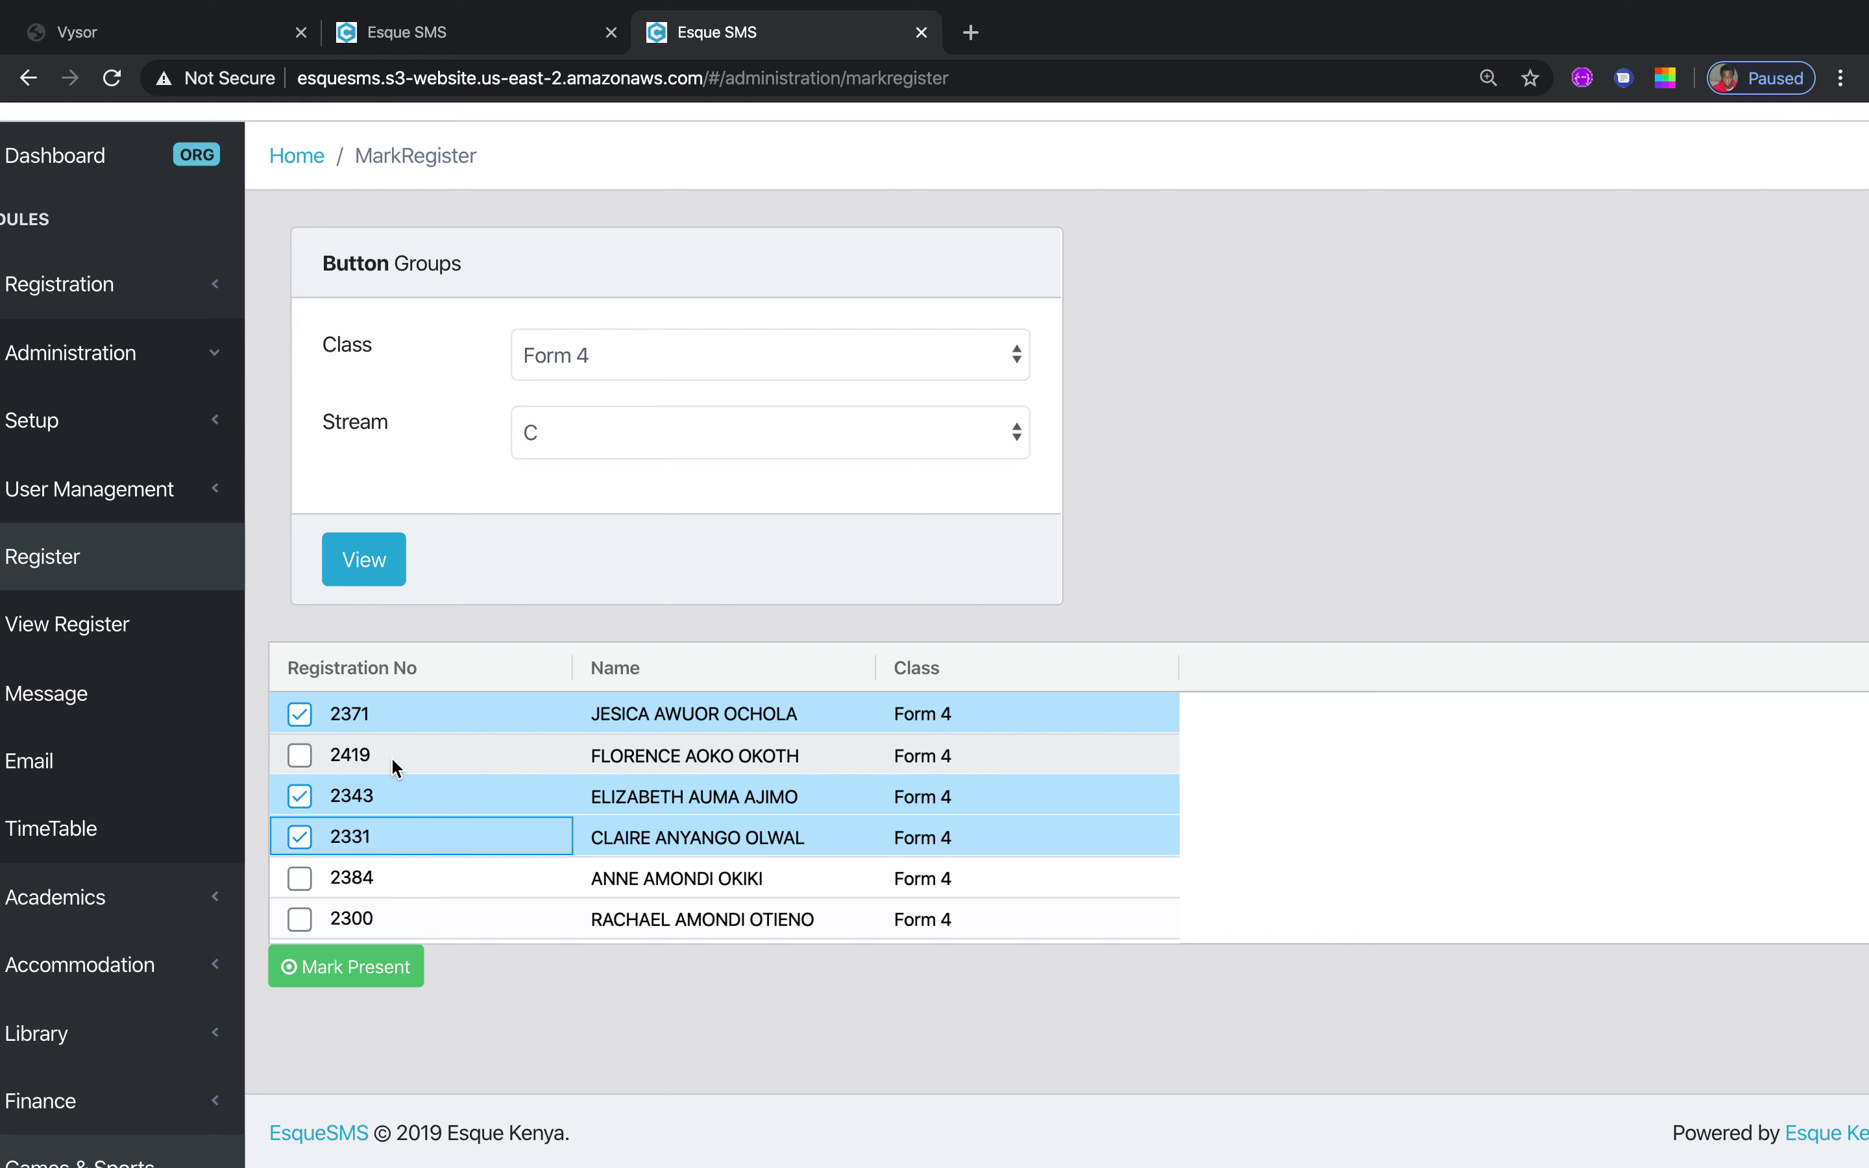
View the past register for Form 4 stream C dated 19 March 2020
click(82, 617)
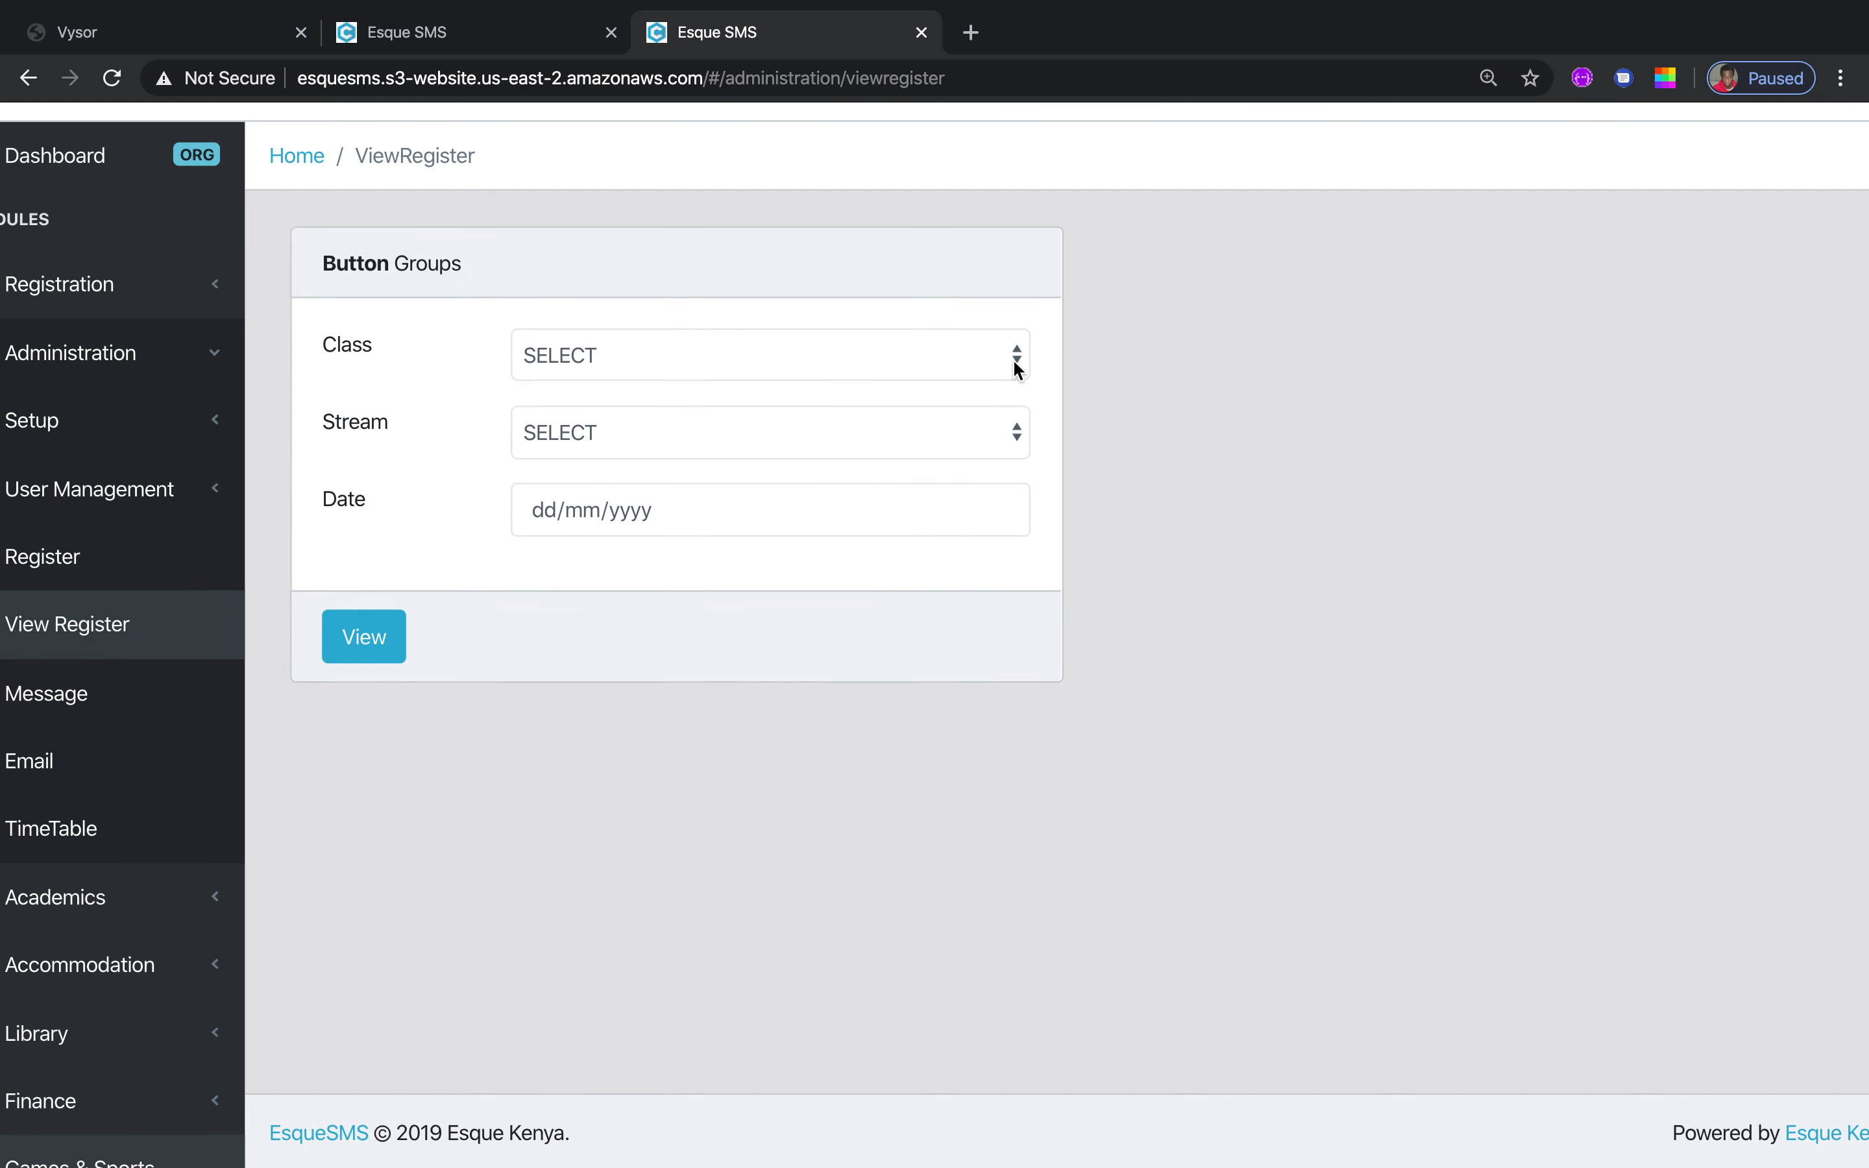
click(1012, 357)
click(910, 397)
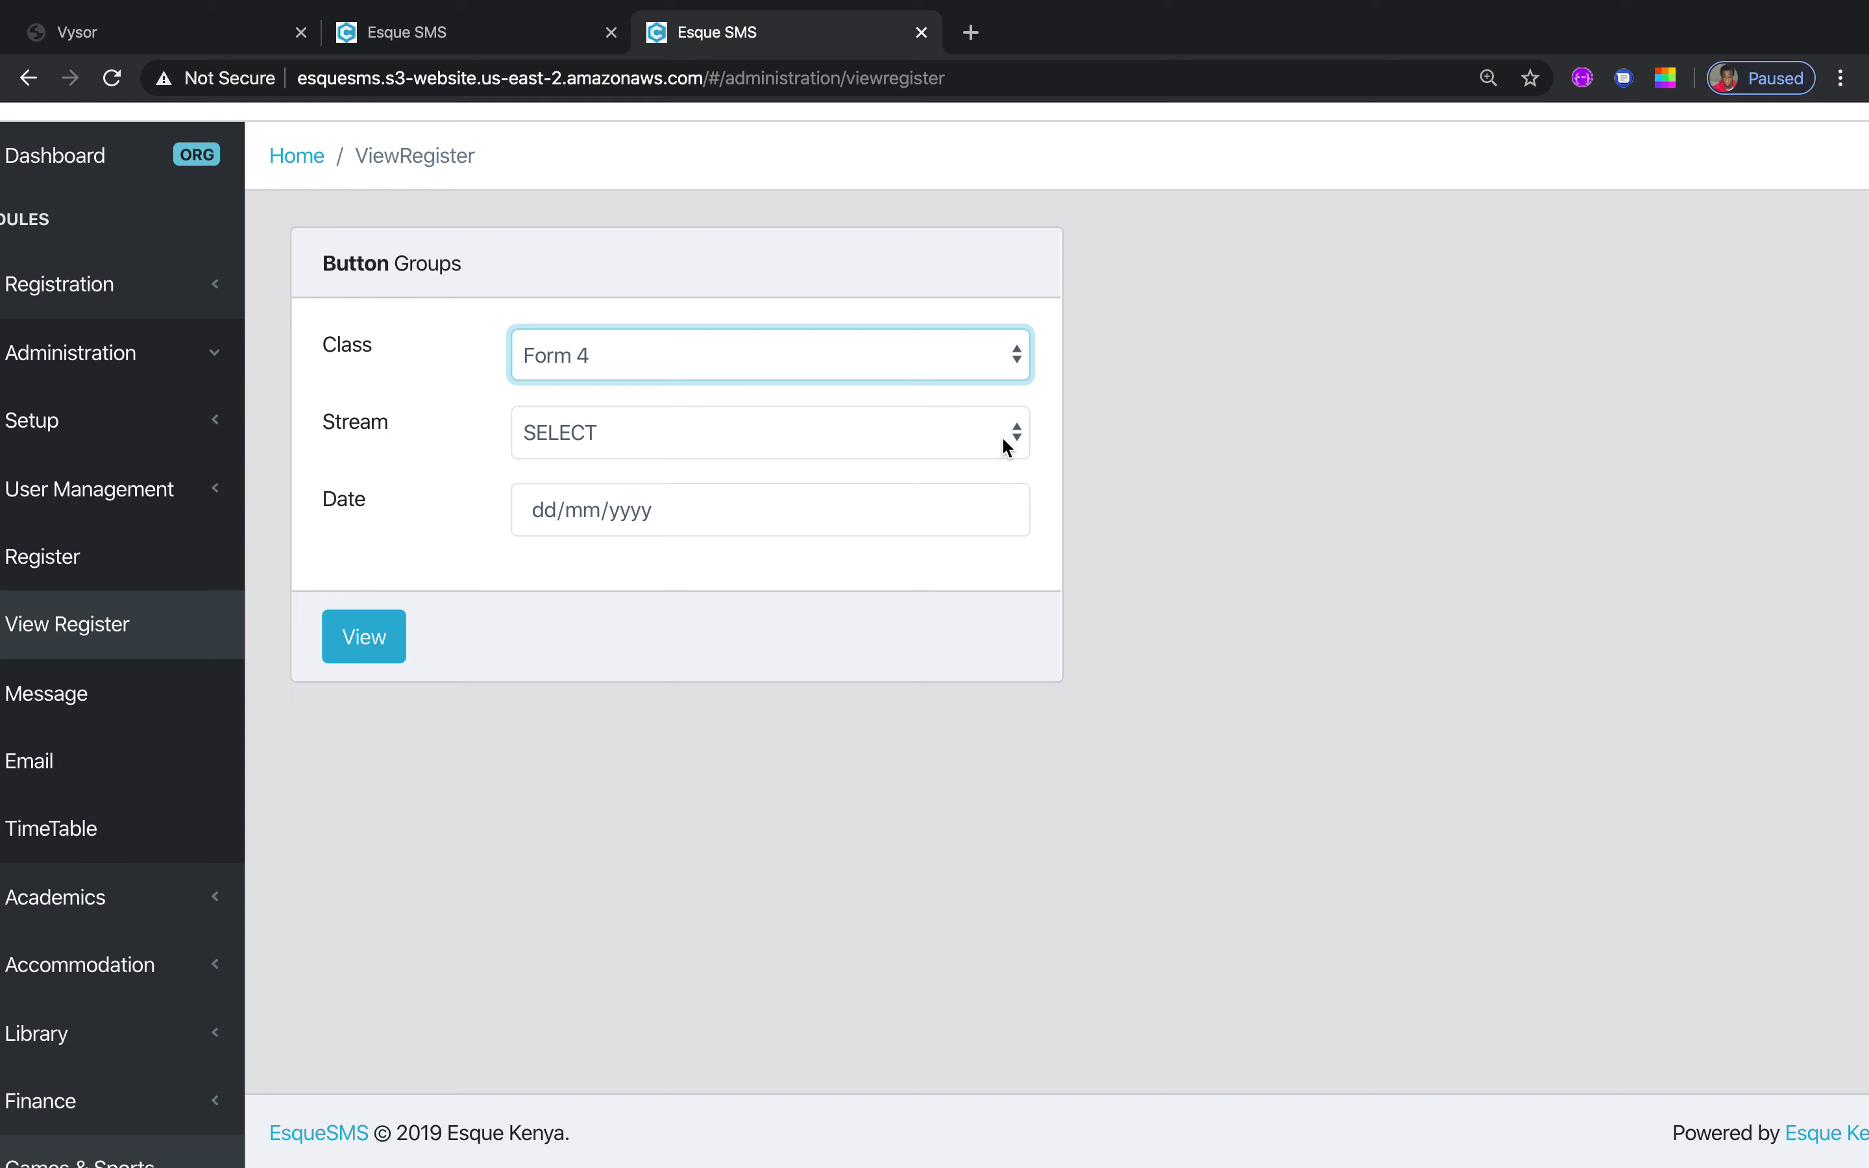
click(1001, 435)
click(936, 473)
click(938, 517)
click(999, 509)
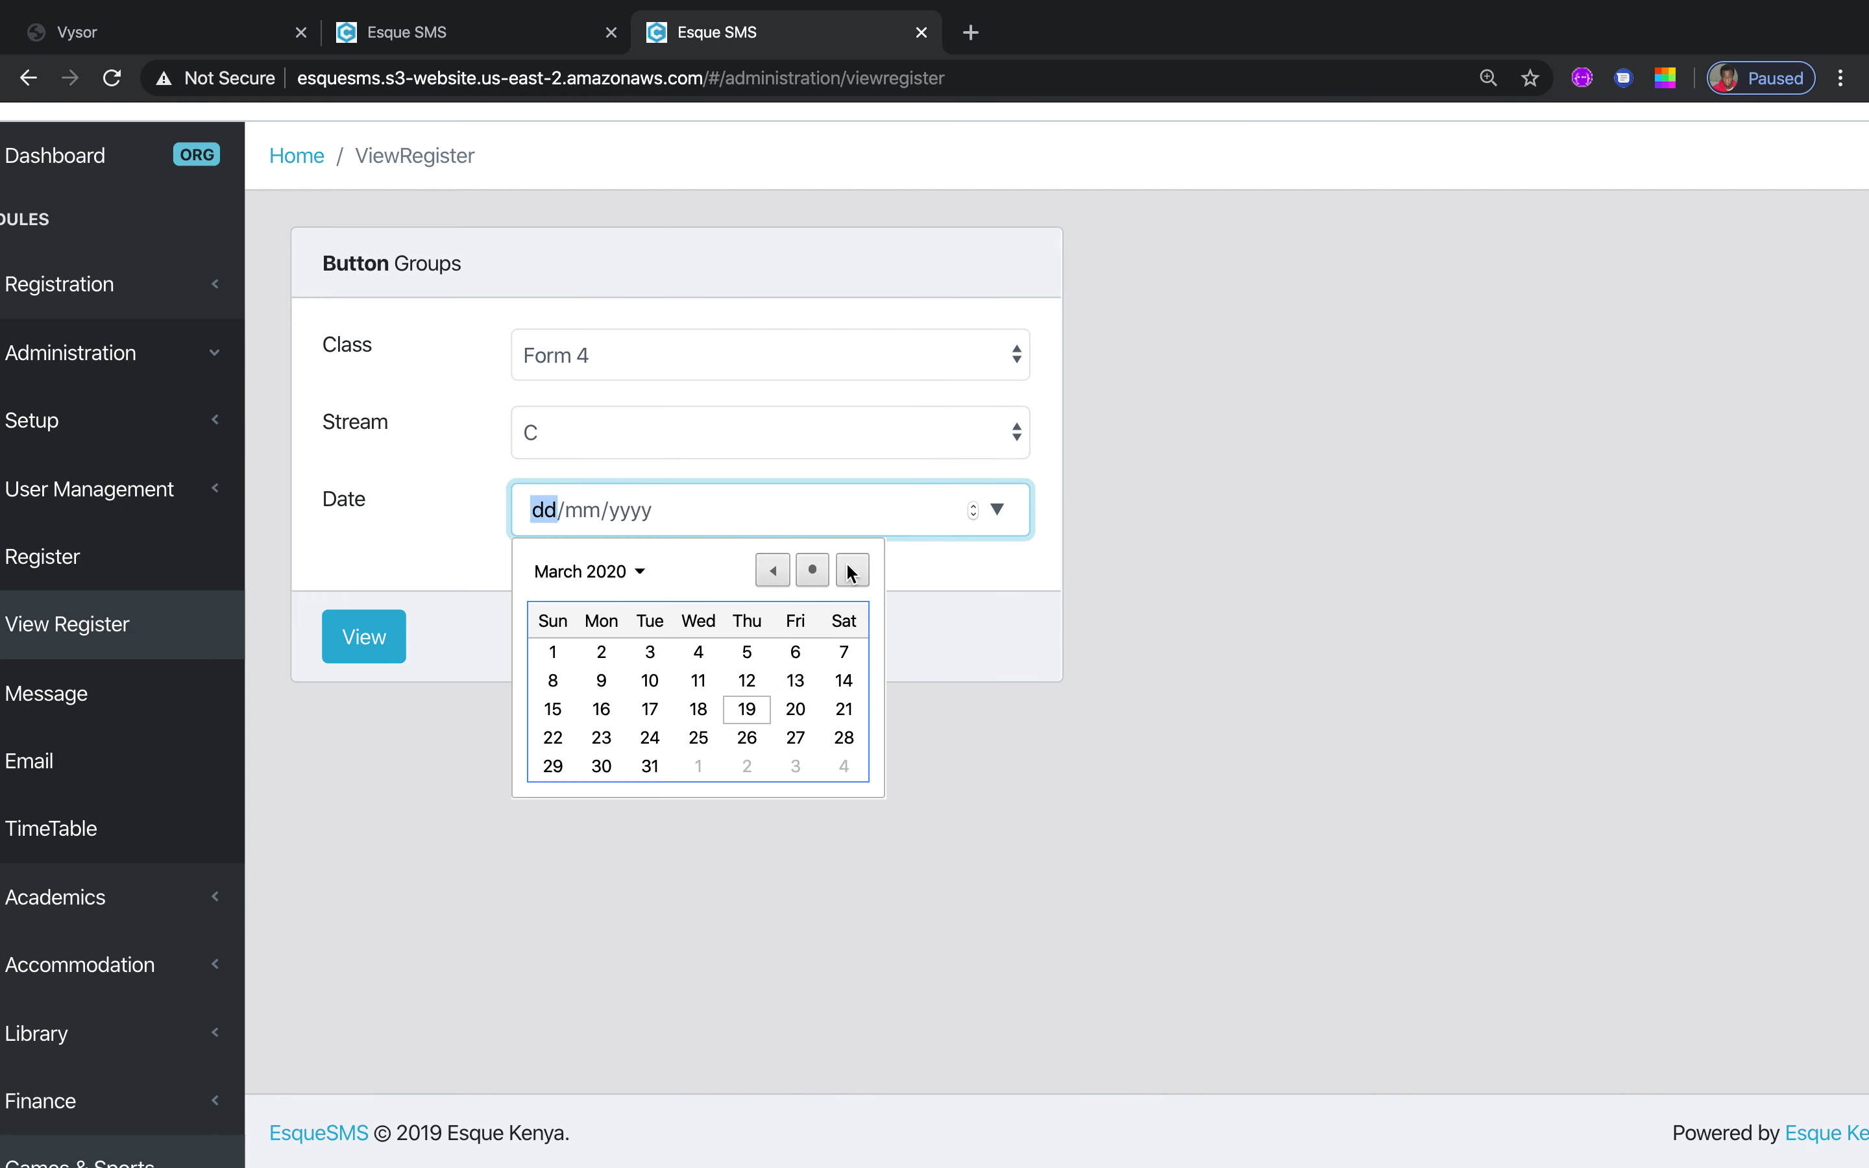
click(746, 709)
click(364, 637)
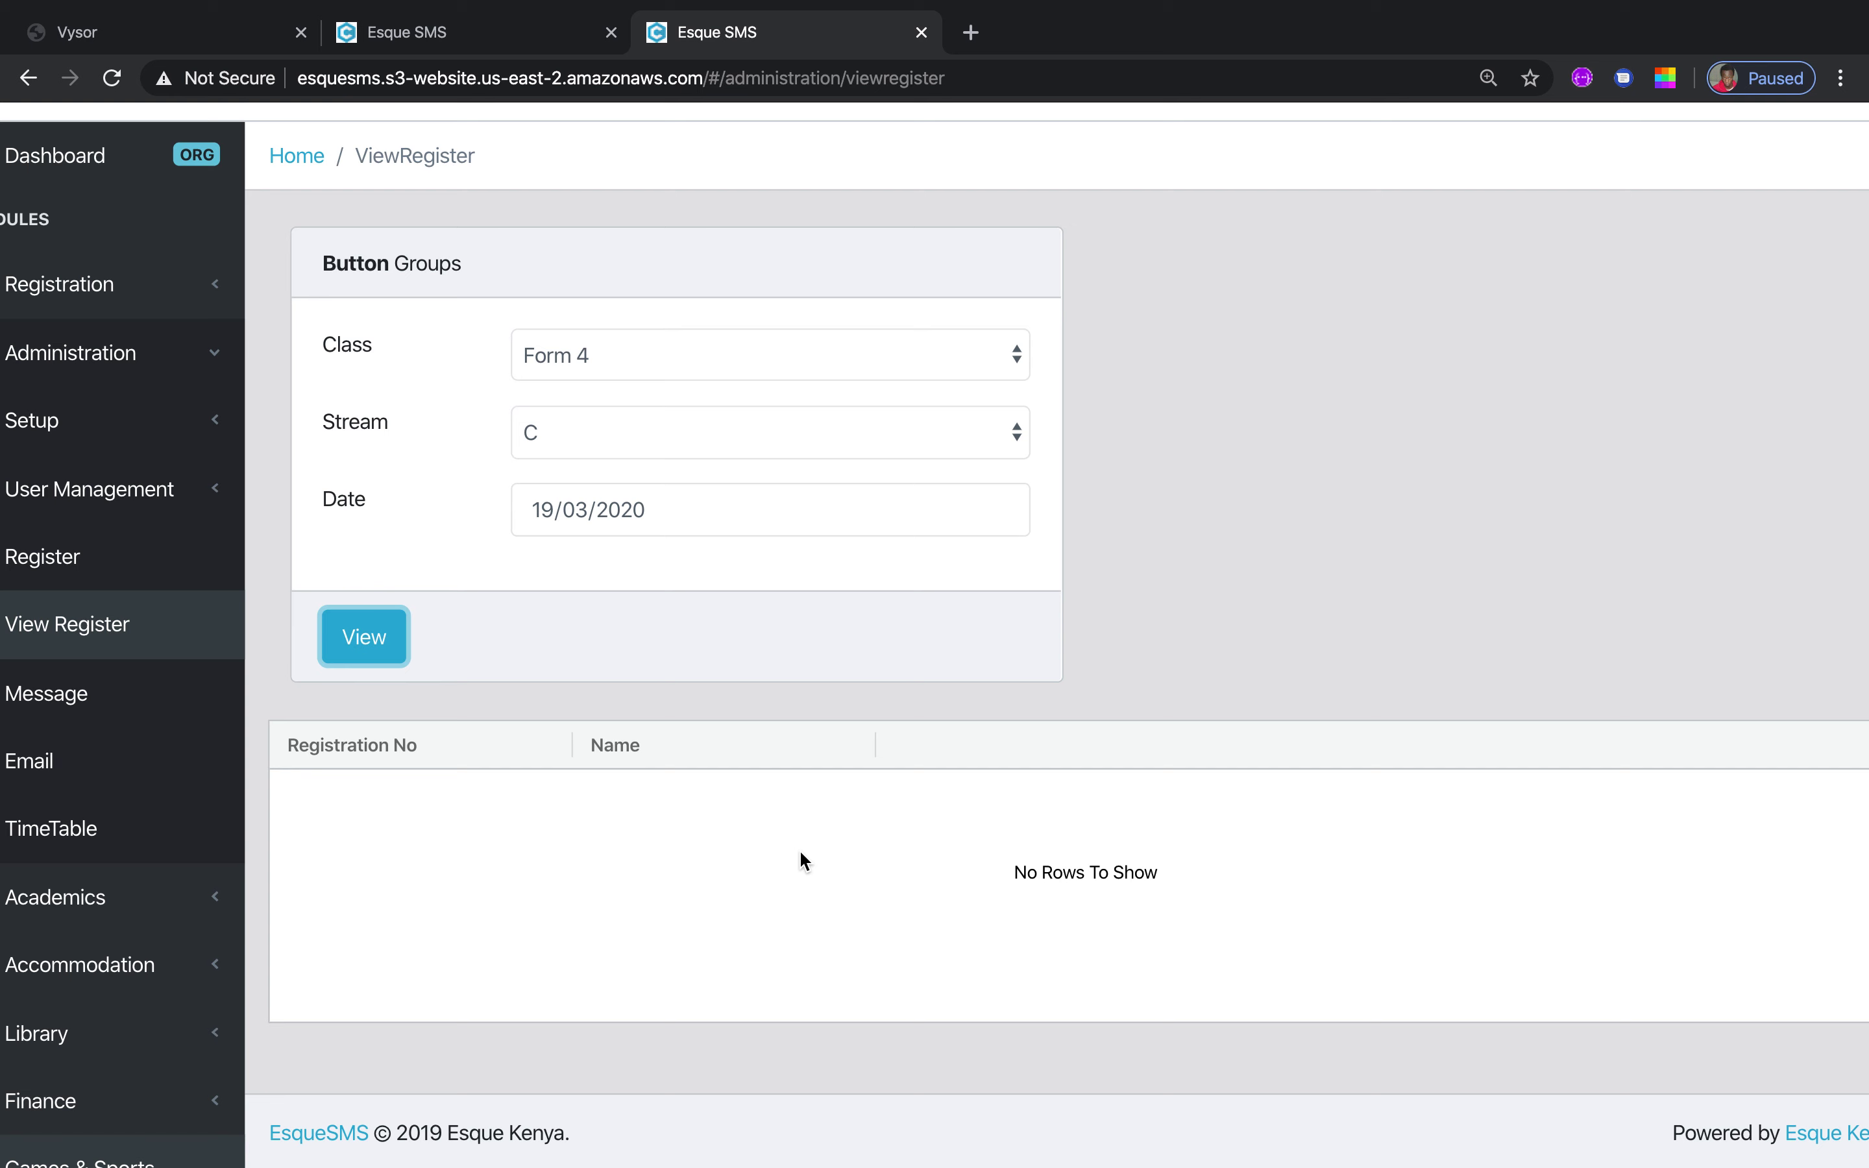
On Send Message, set the recipient type to Single and select the phone number field
click(121, 702)
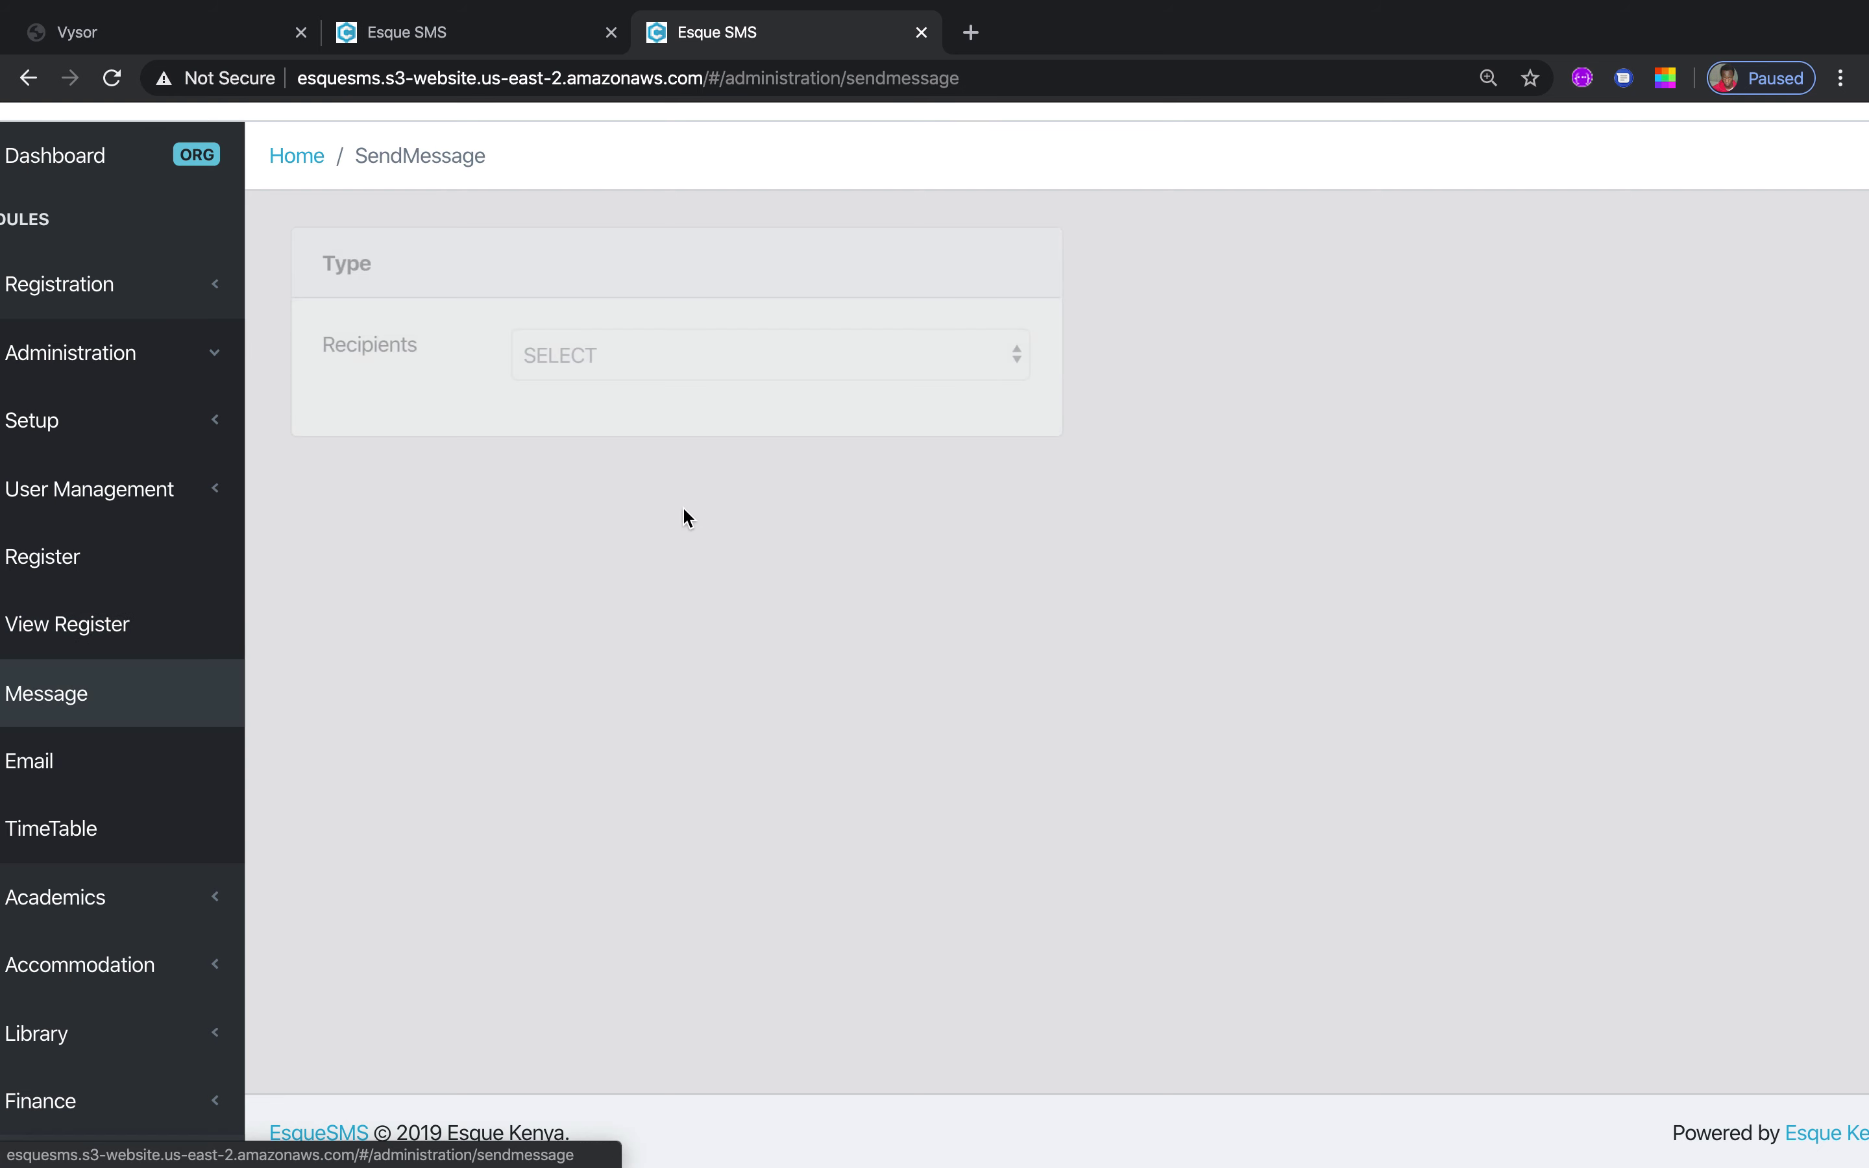
click(1018, 366)
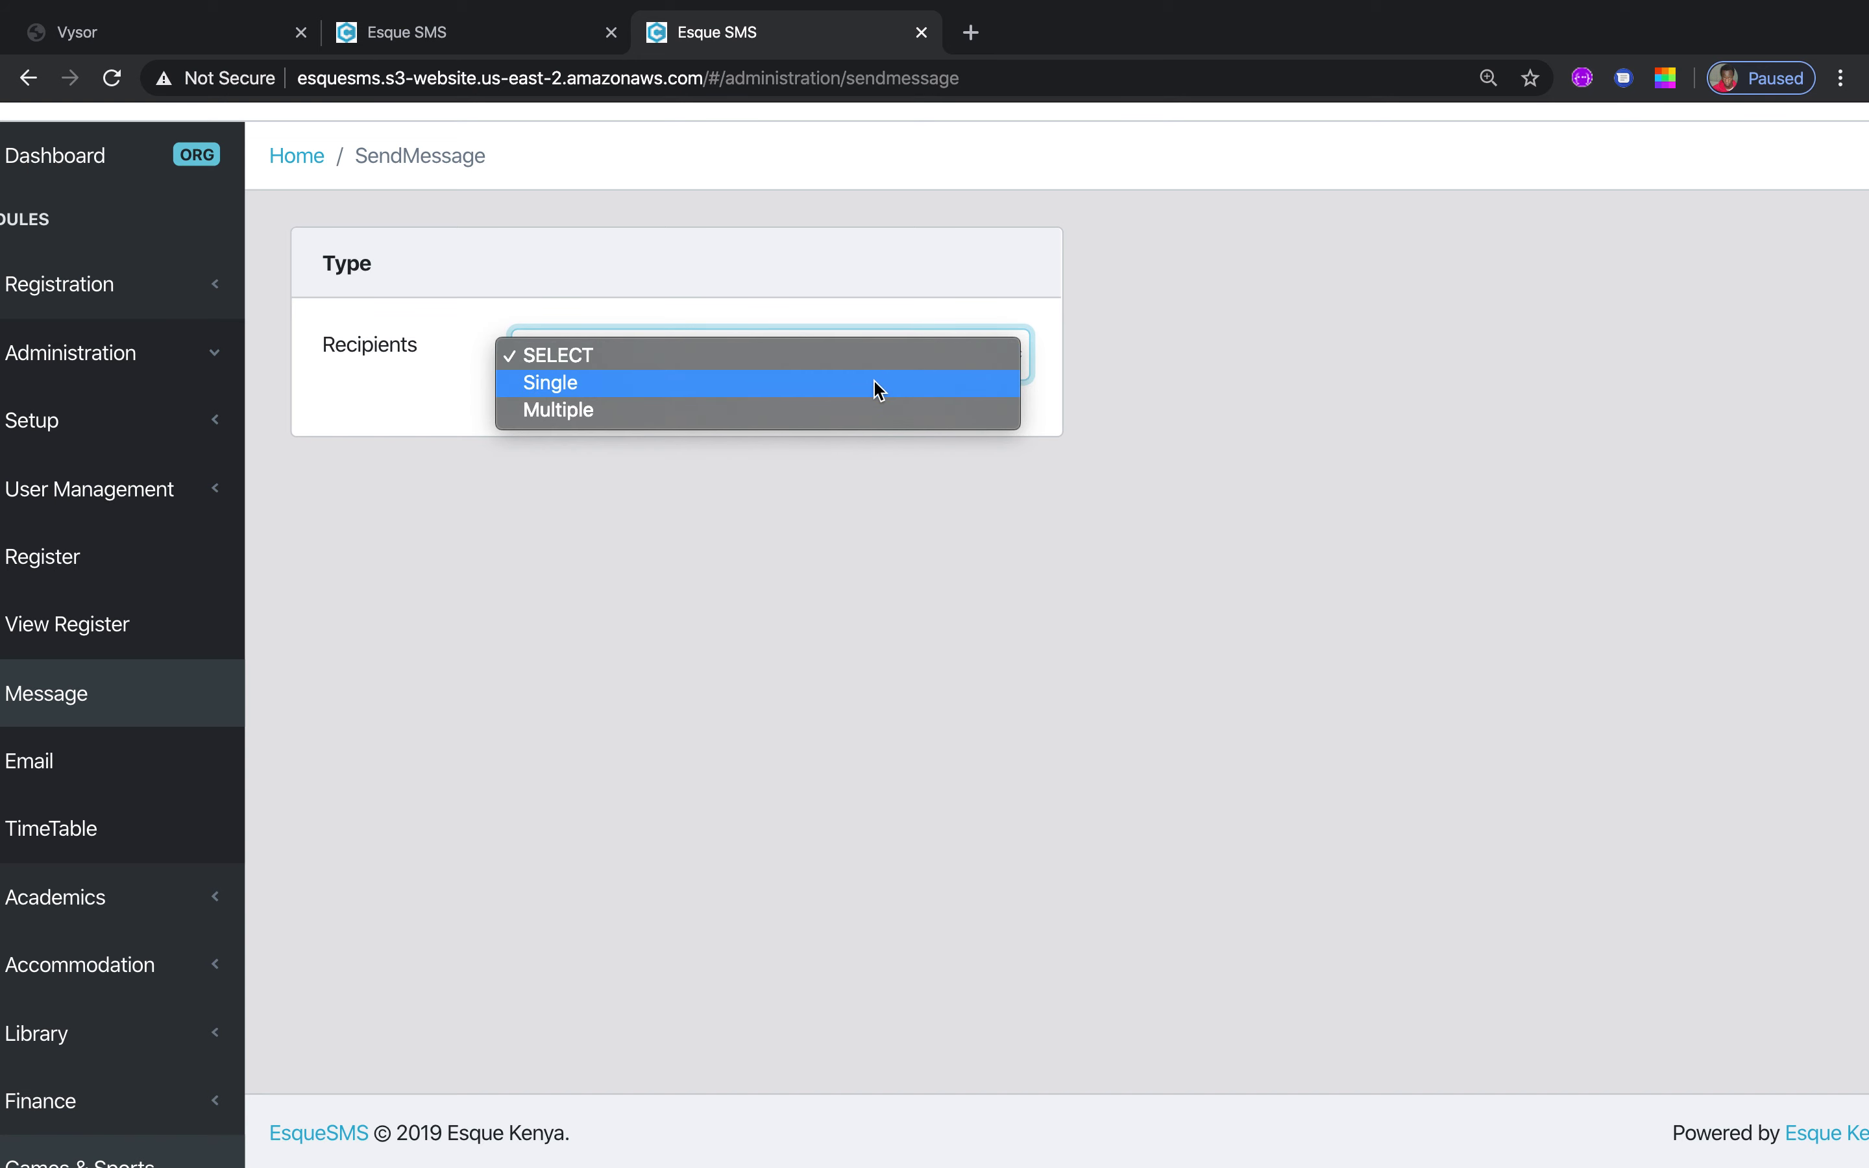
click(833, 390)
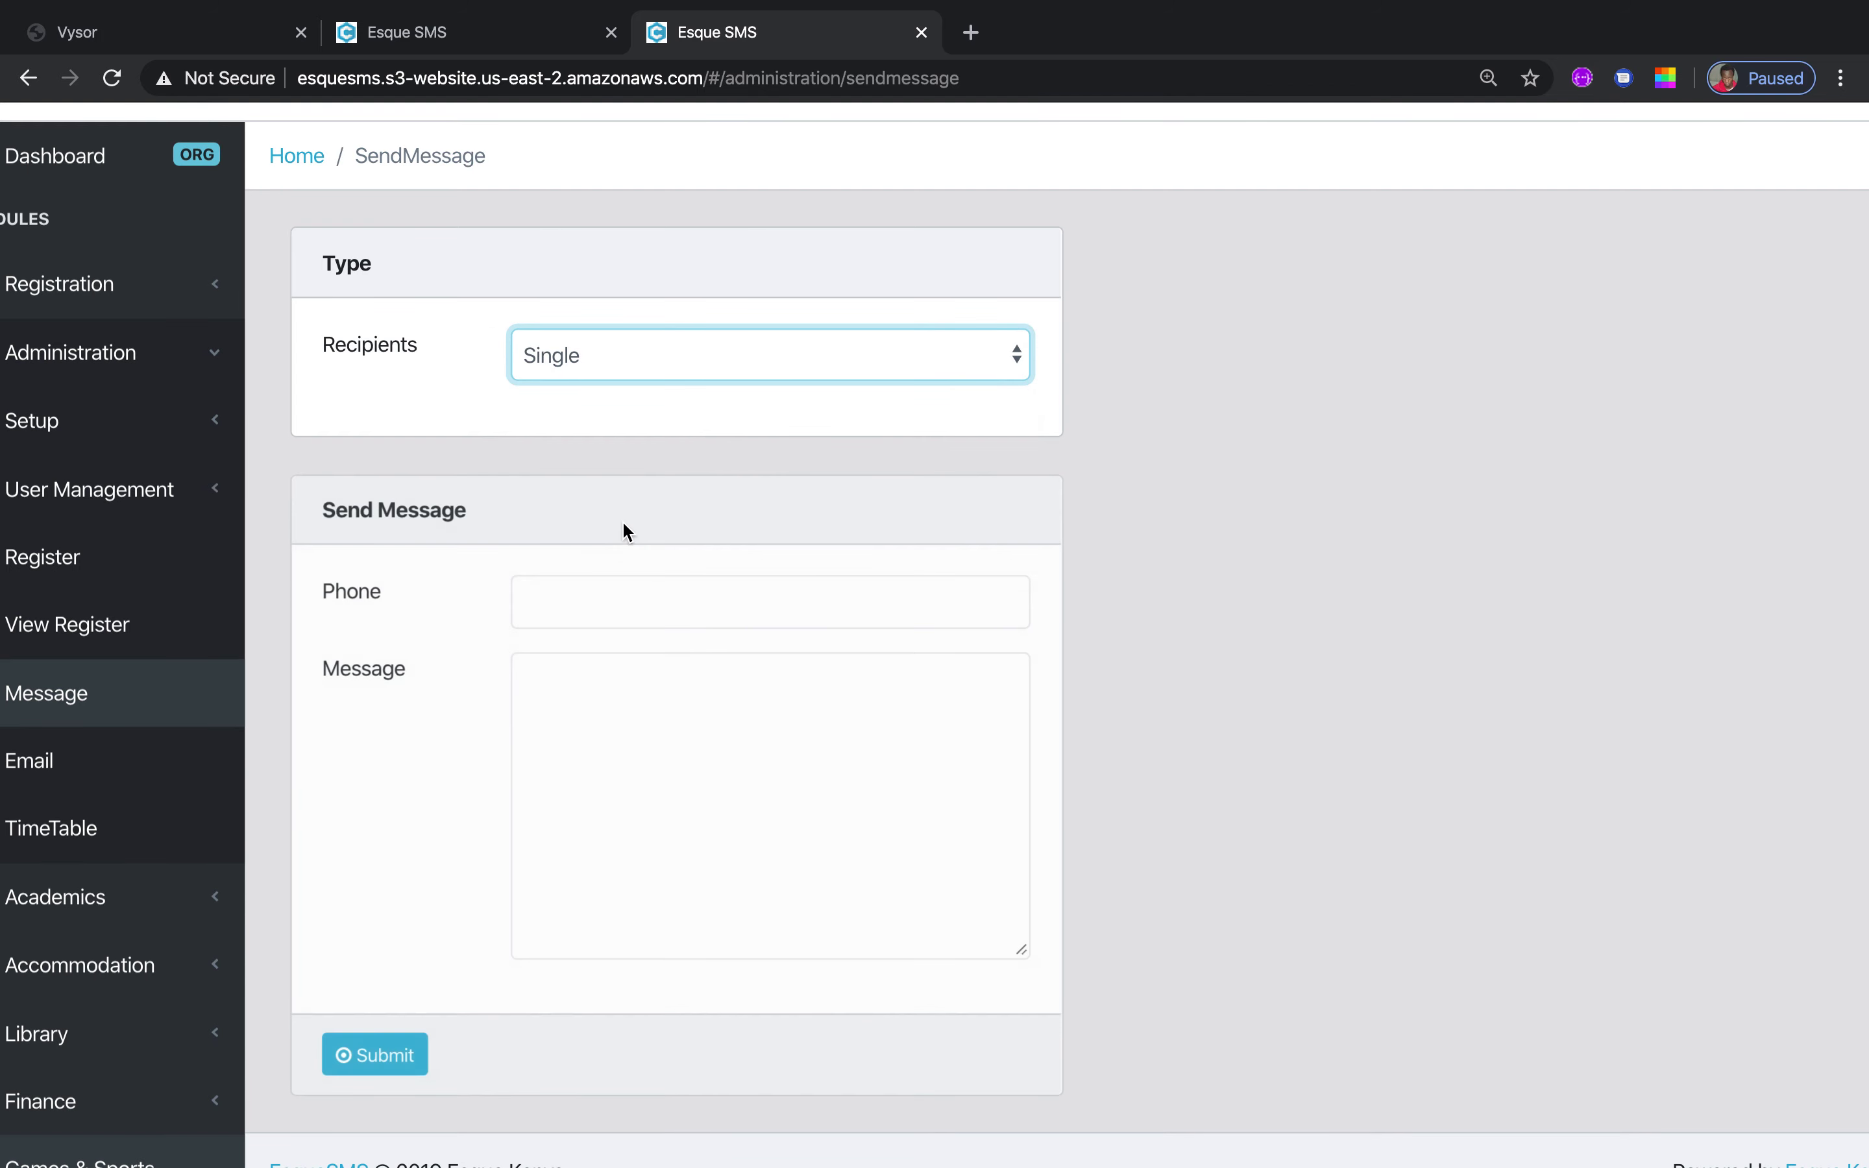
click(585, 601)
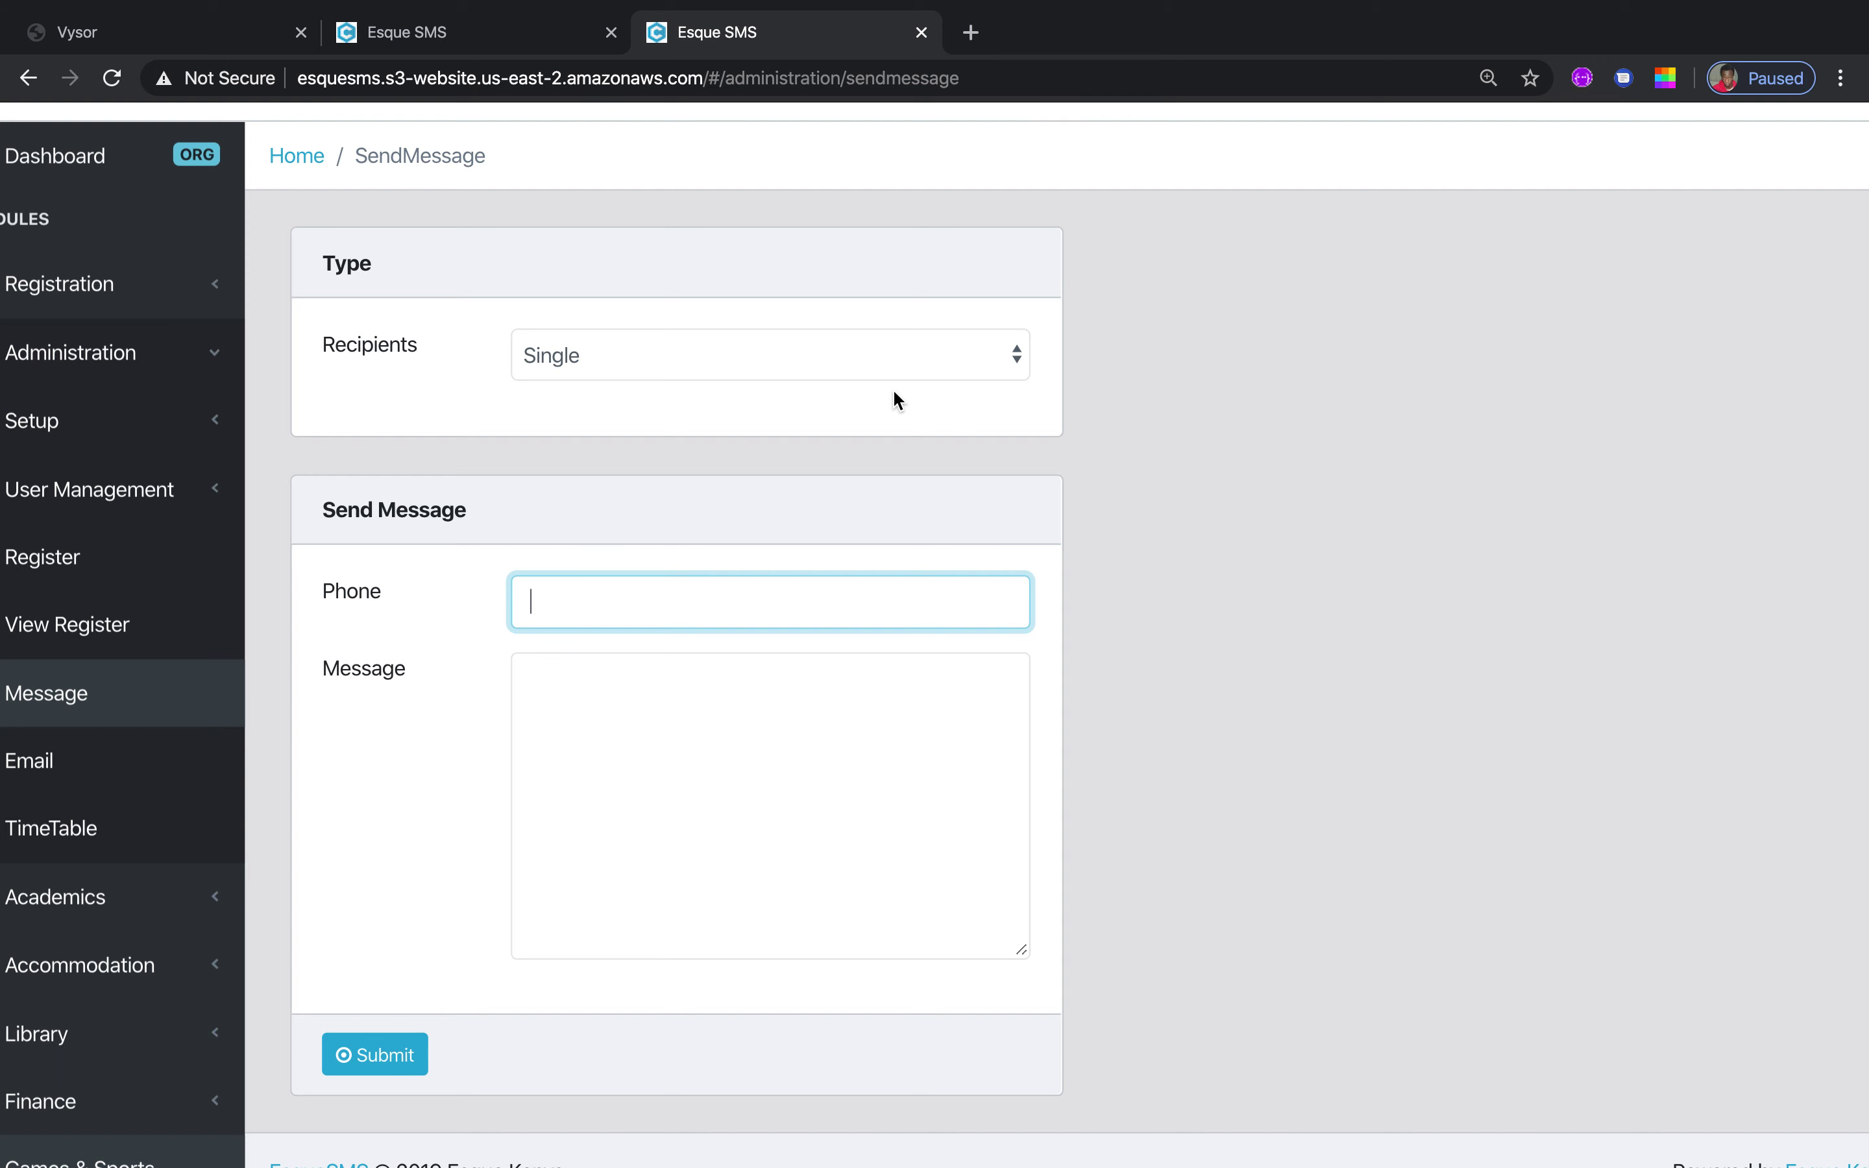
Switch recipients to Multiple and review the Teachers, Parents and Staff groups
click(1014, 356)
click(870, 382)
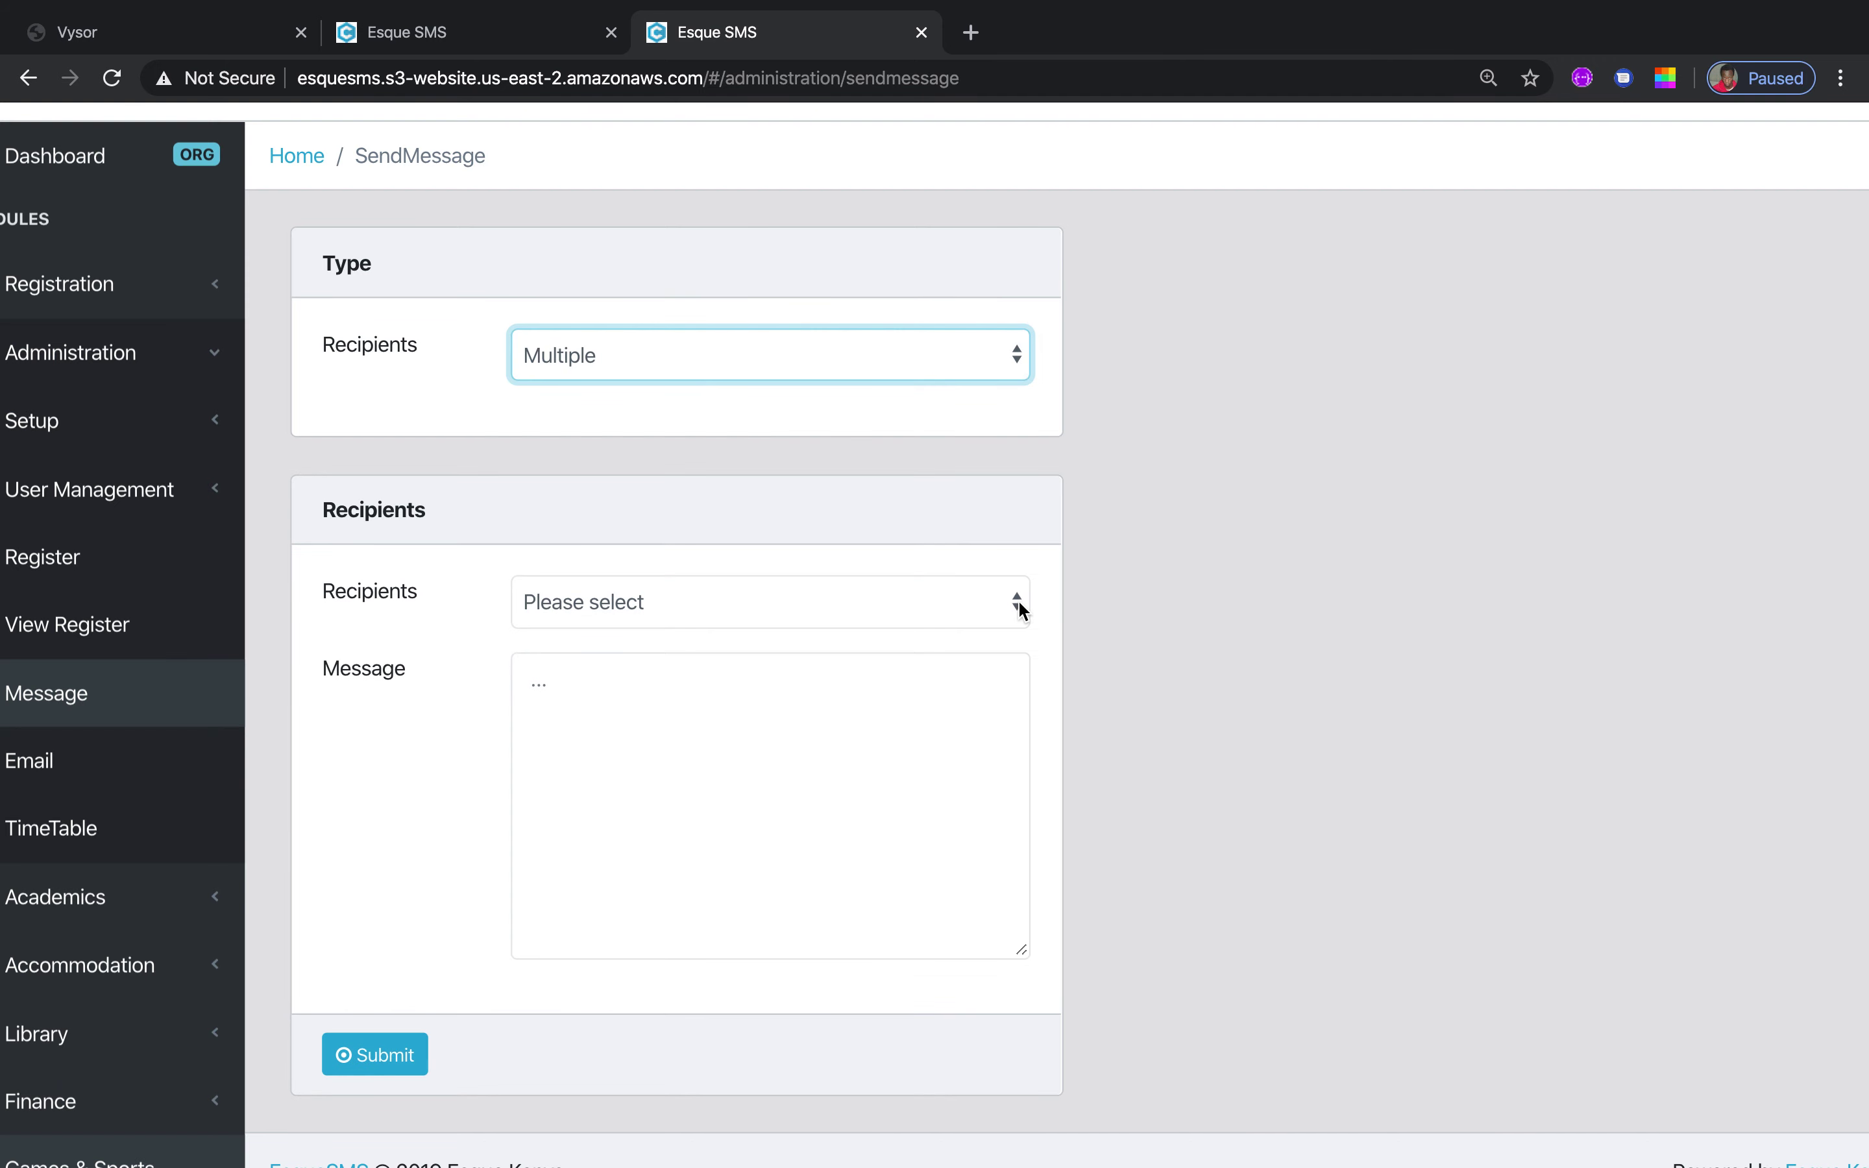
click(1015, 605)
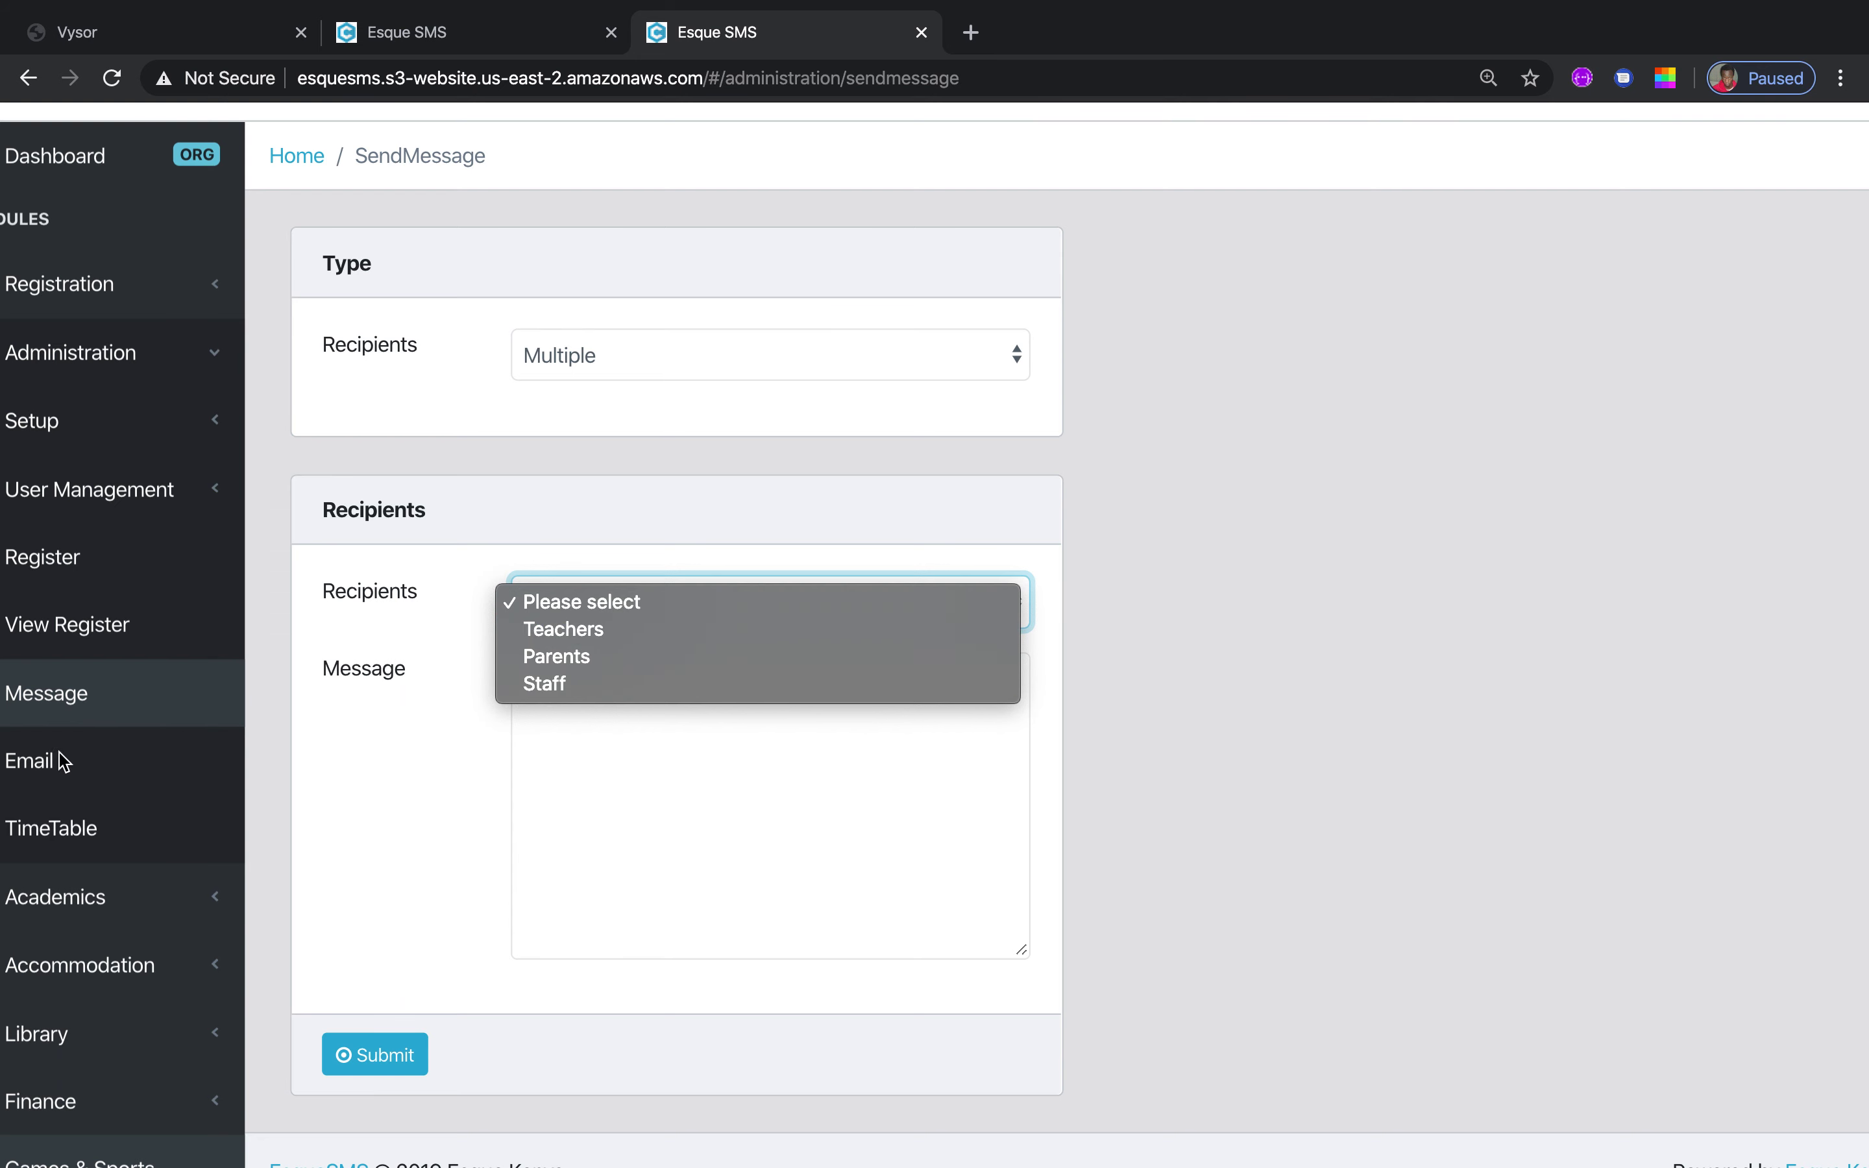
click(127, 718)
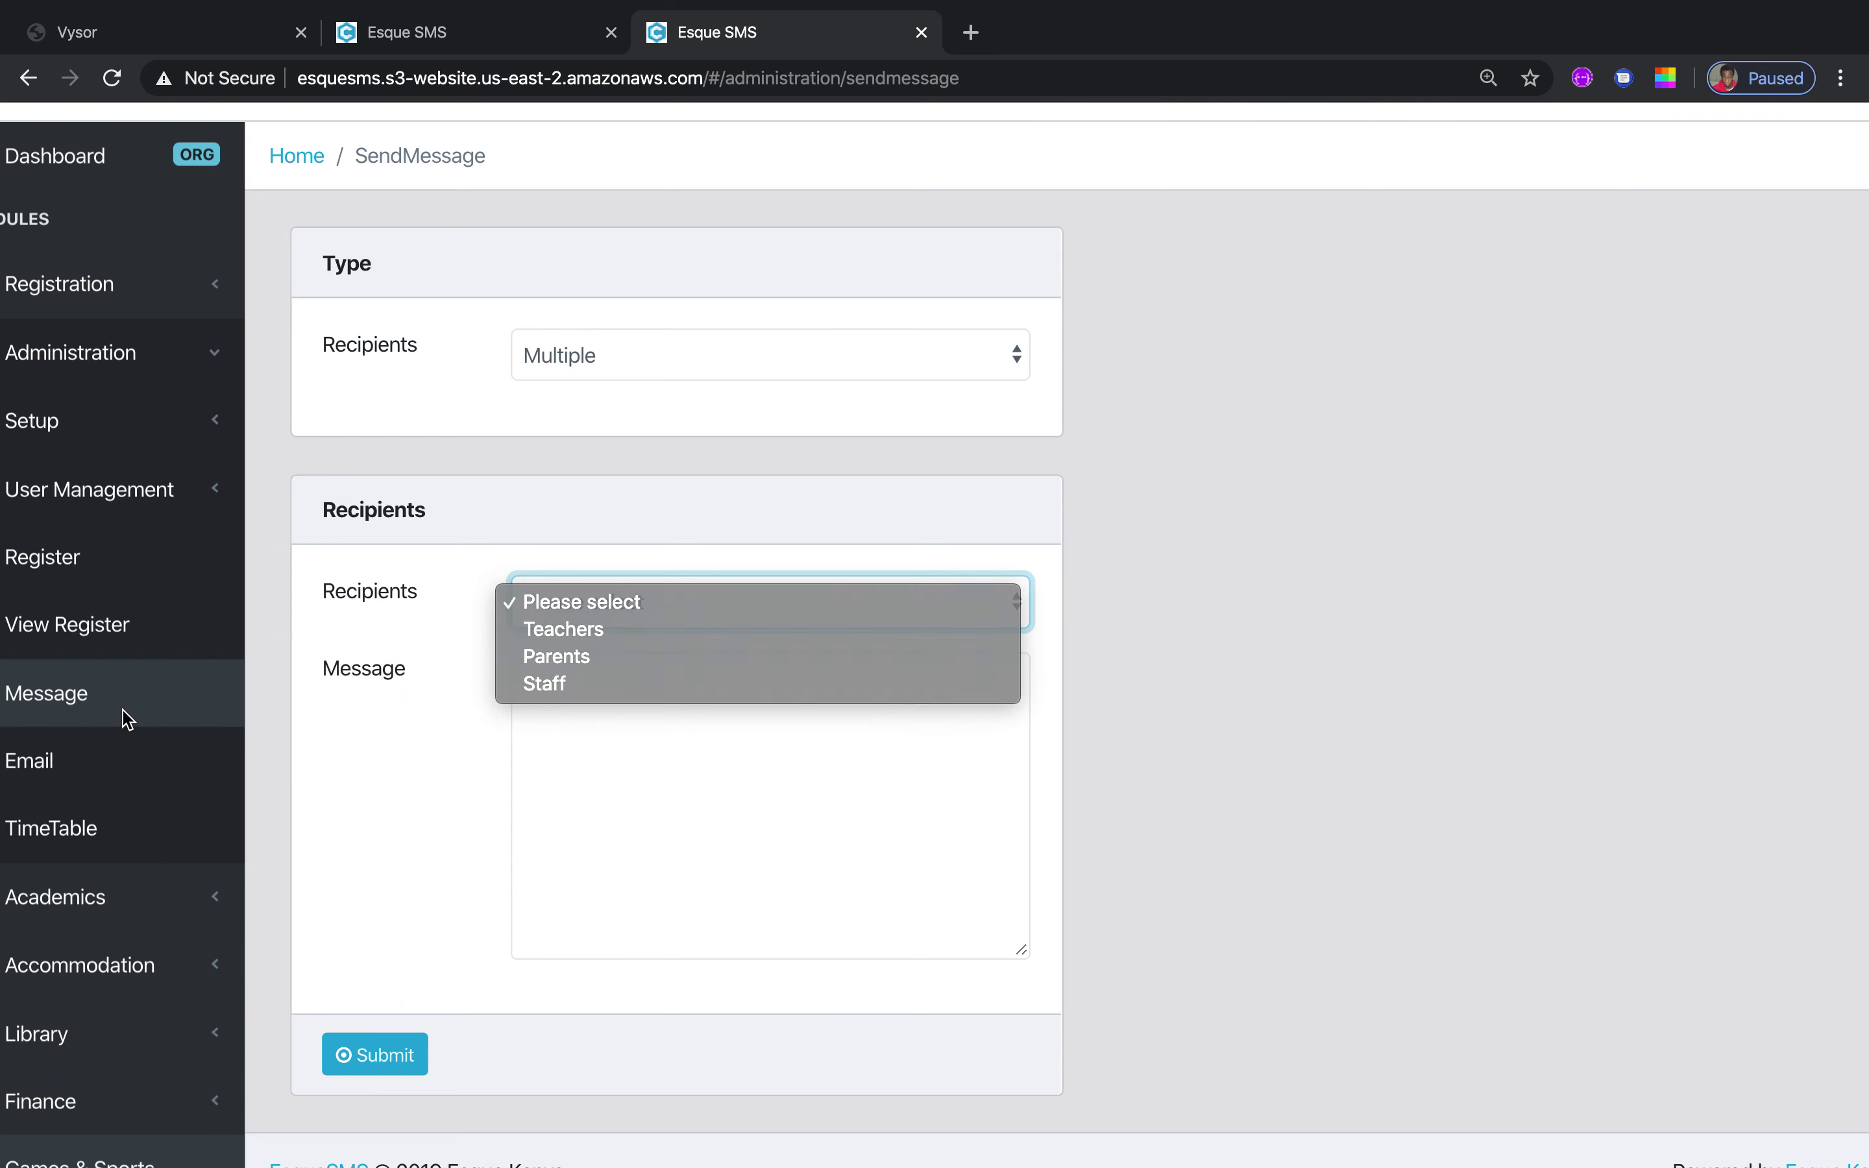
On the Email page, choose a single recipient and check the recipient and CC address fields
click(31, 765)
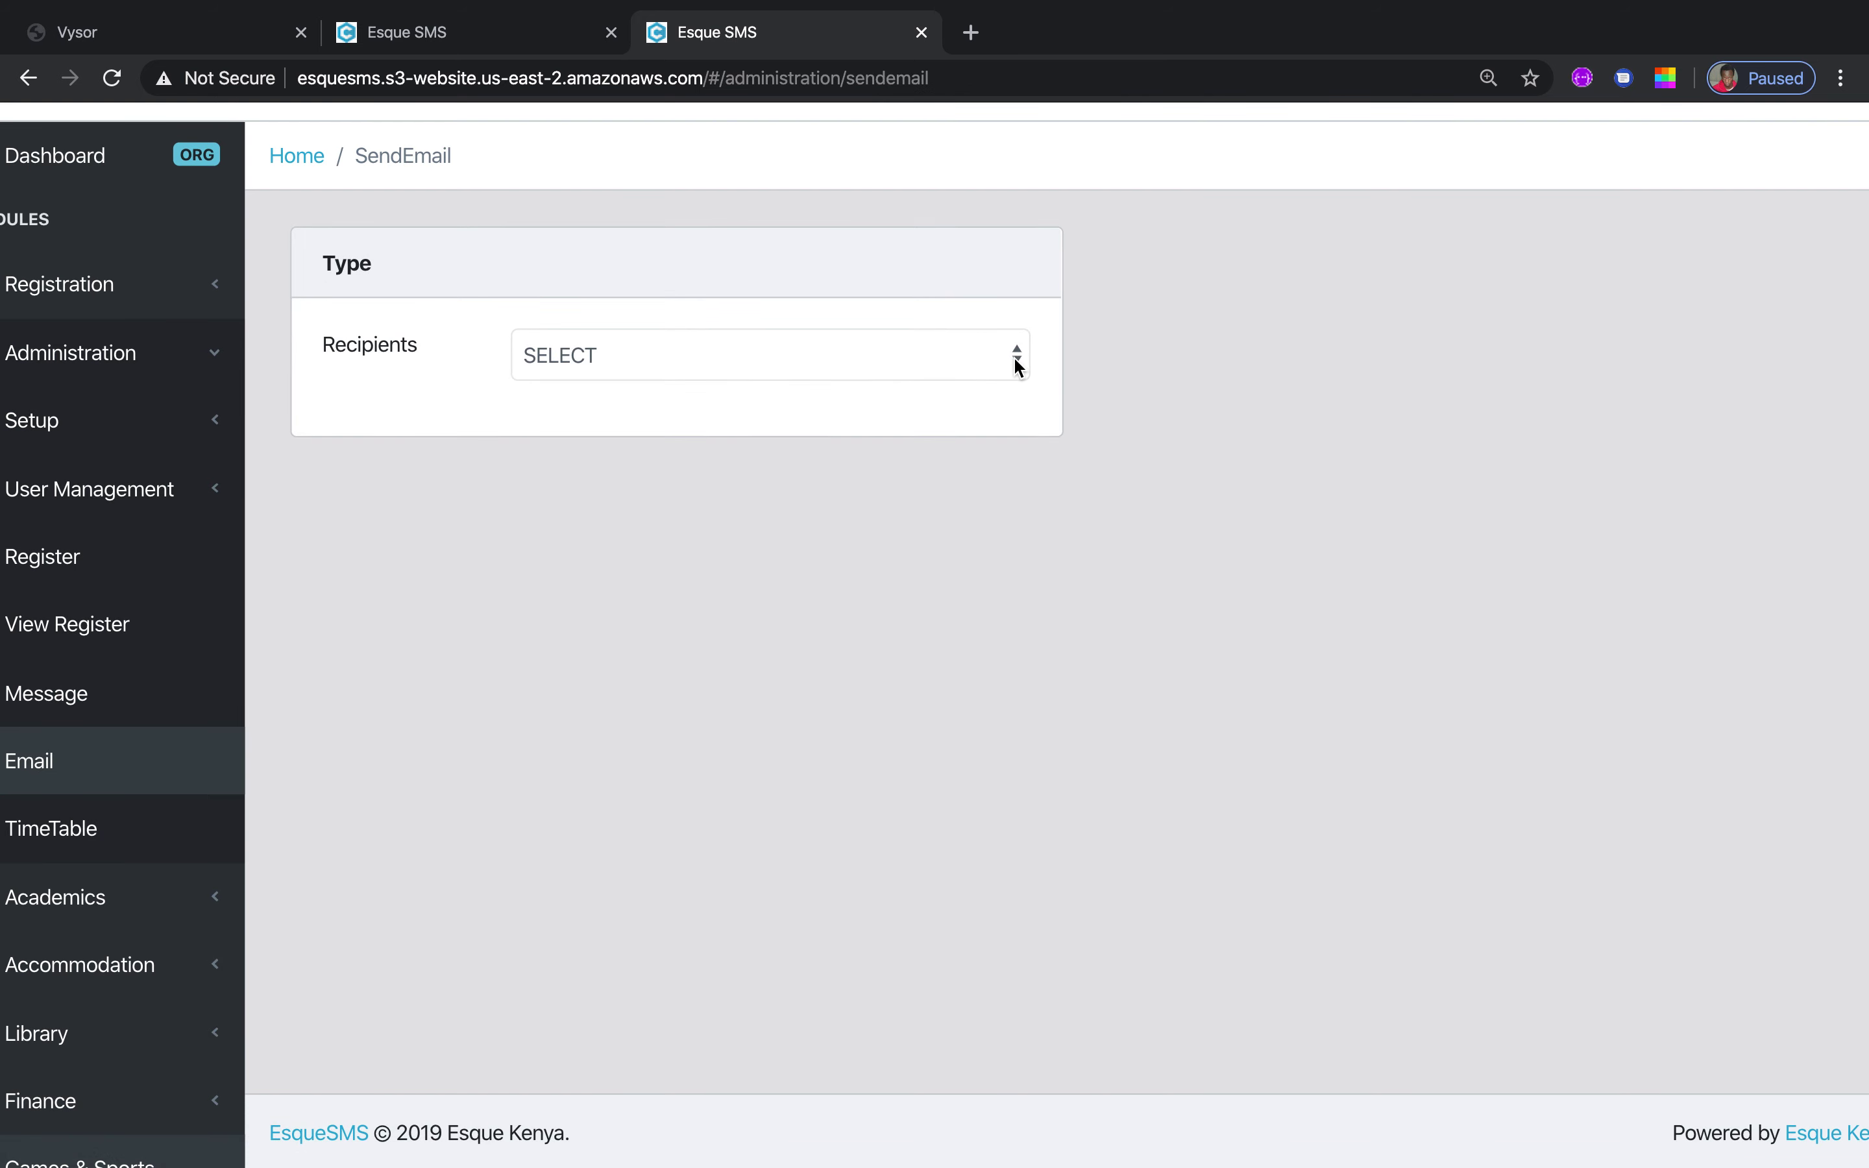
click(1015, 355)
click(954, 386)
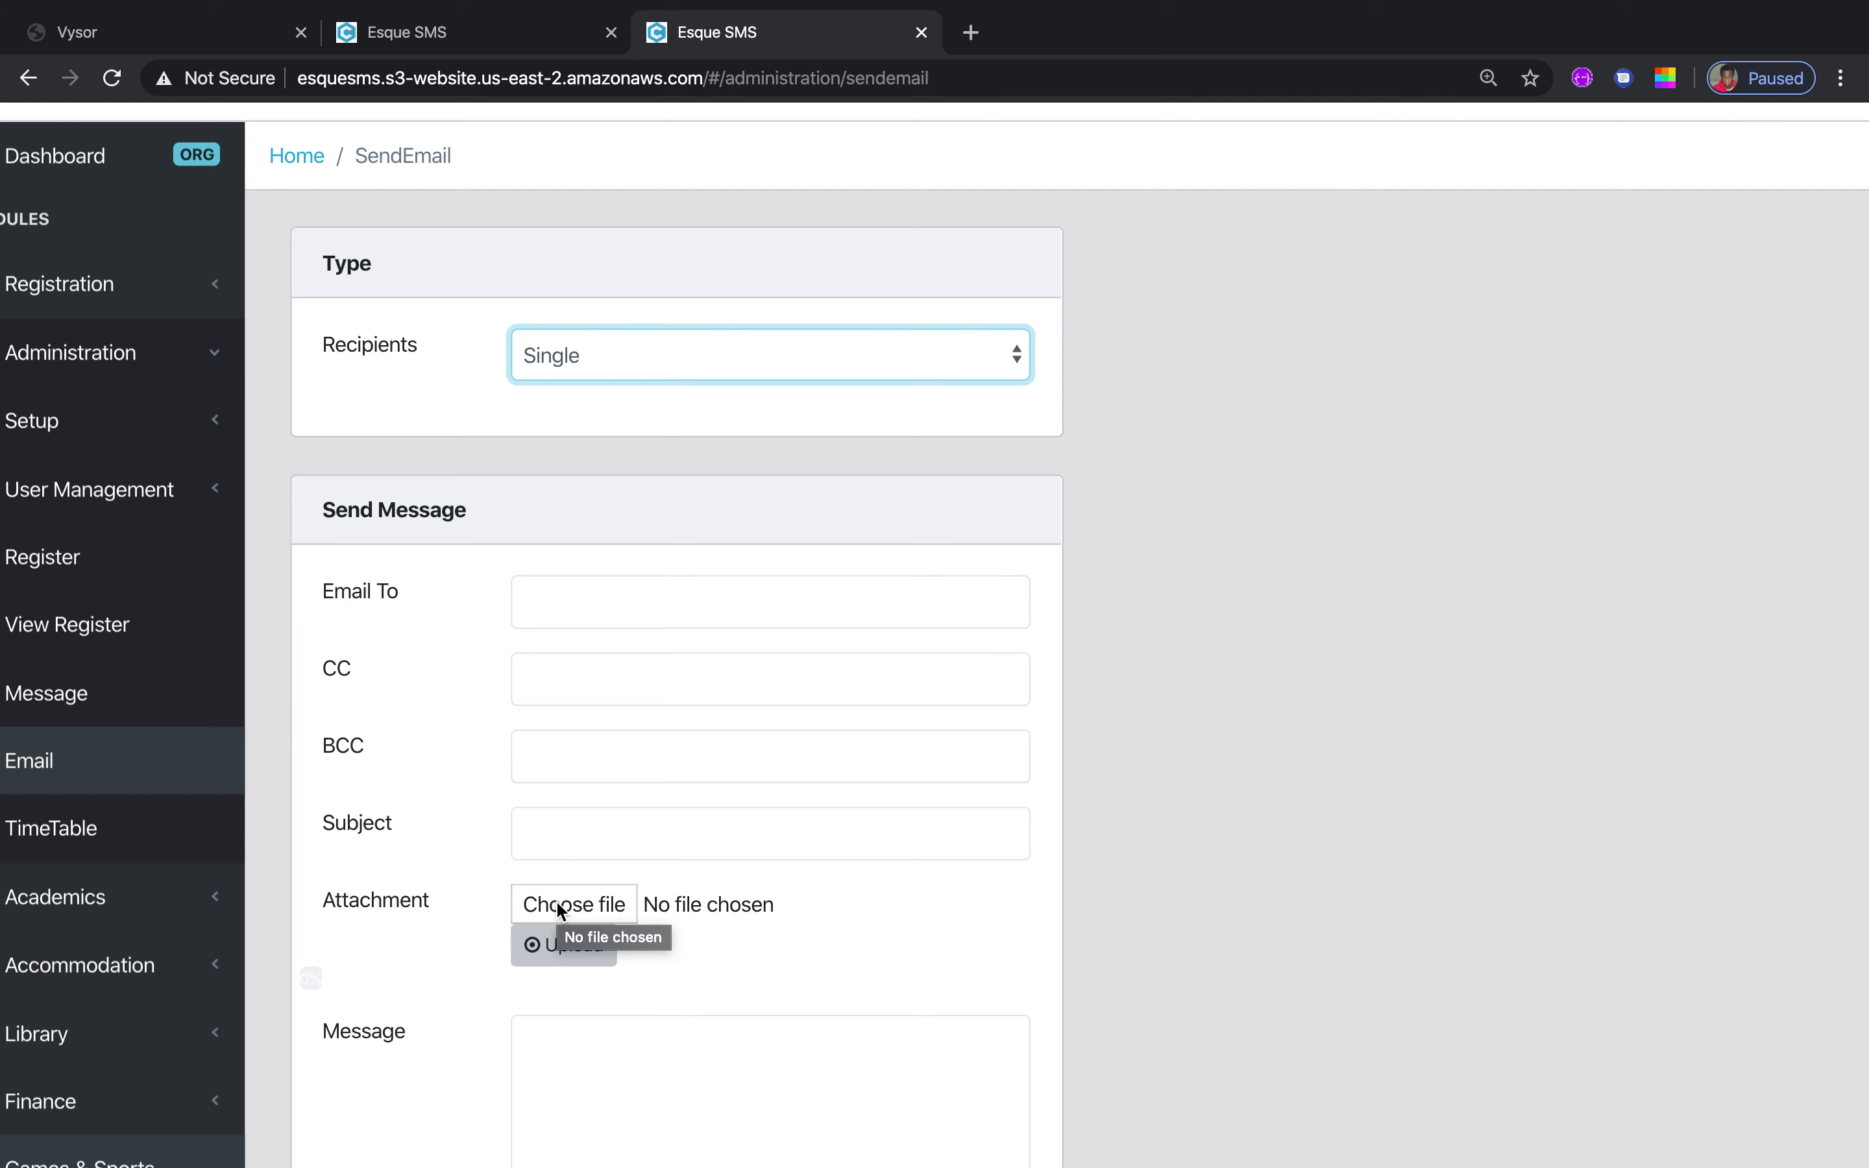
click(546, 583)
click(548, 682)
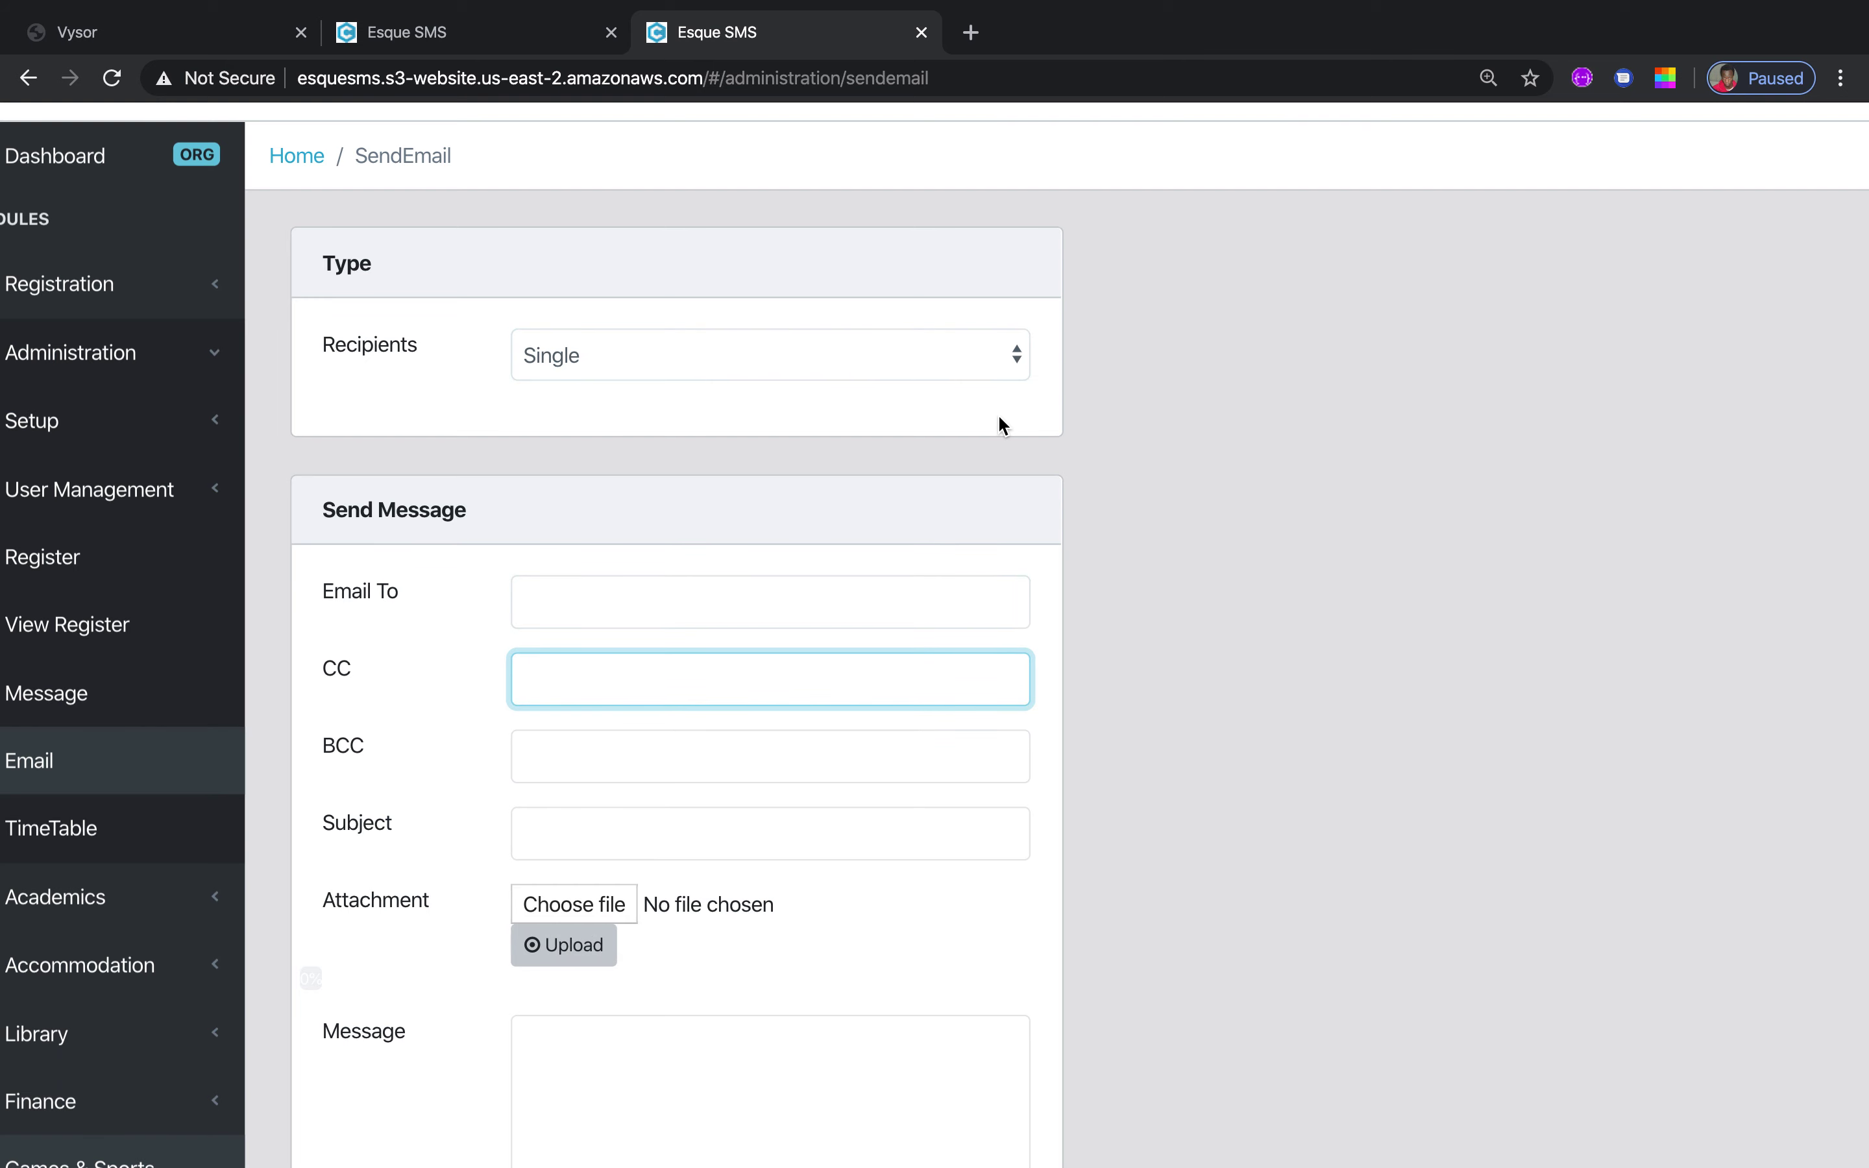
Switch the email to Multiple recipients addressed to Teachers, then view the timetable
click(1016, 357)
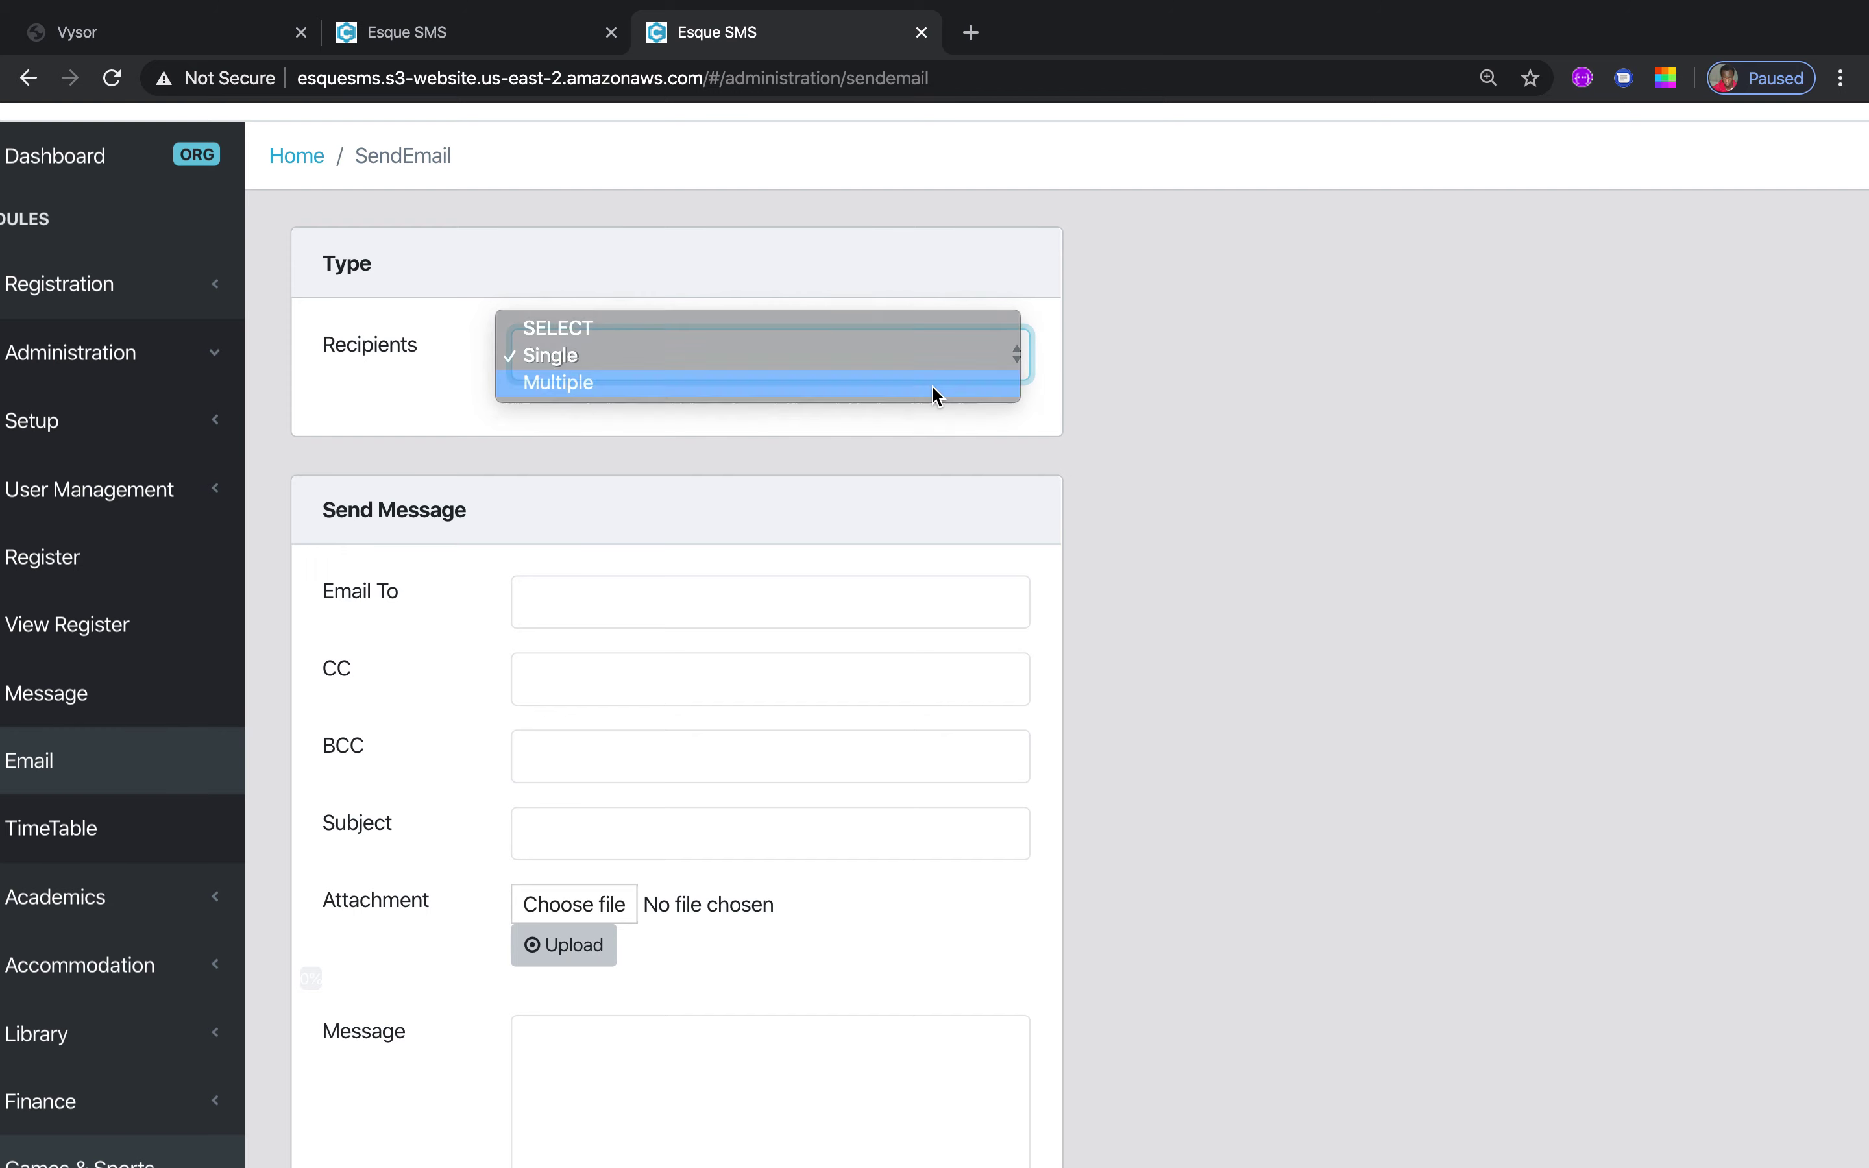
click(931, 384)
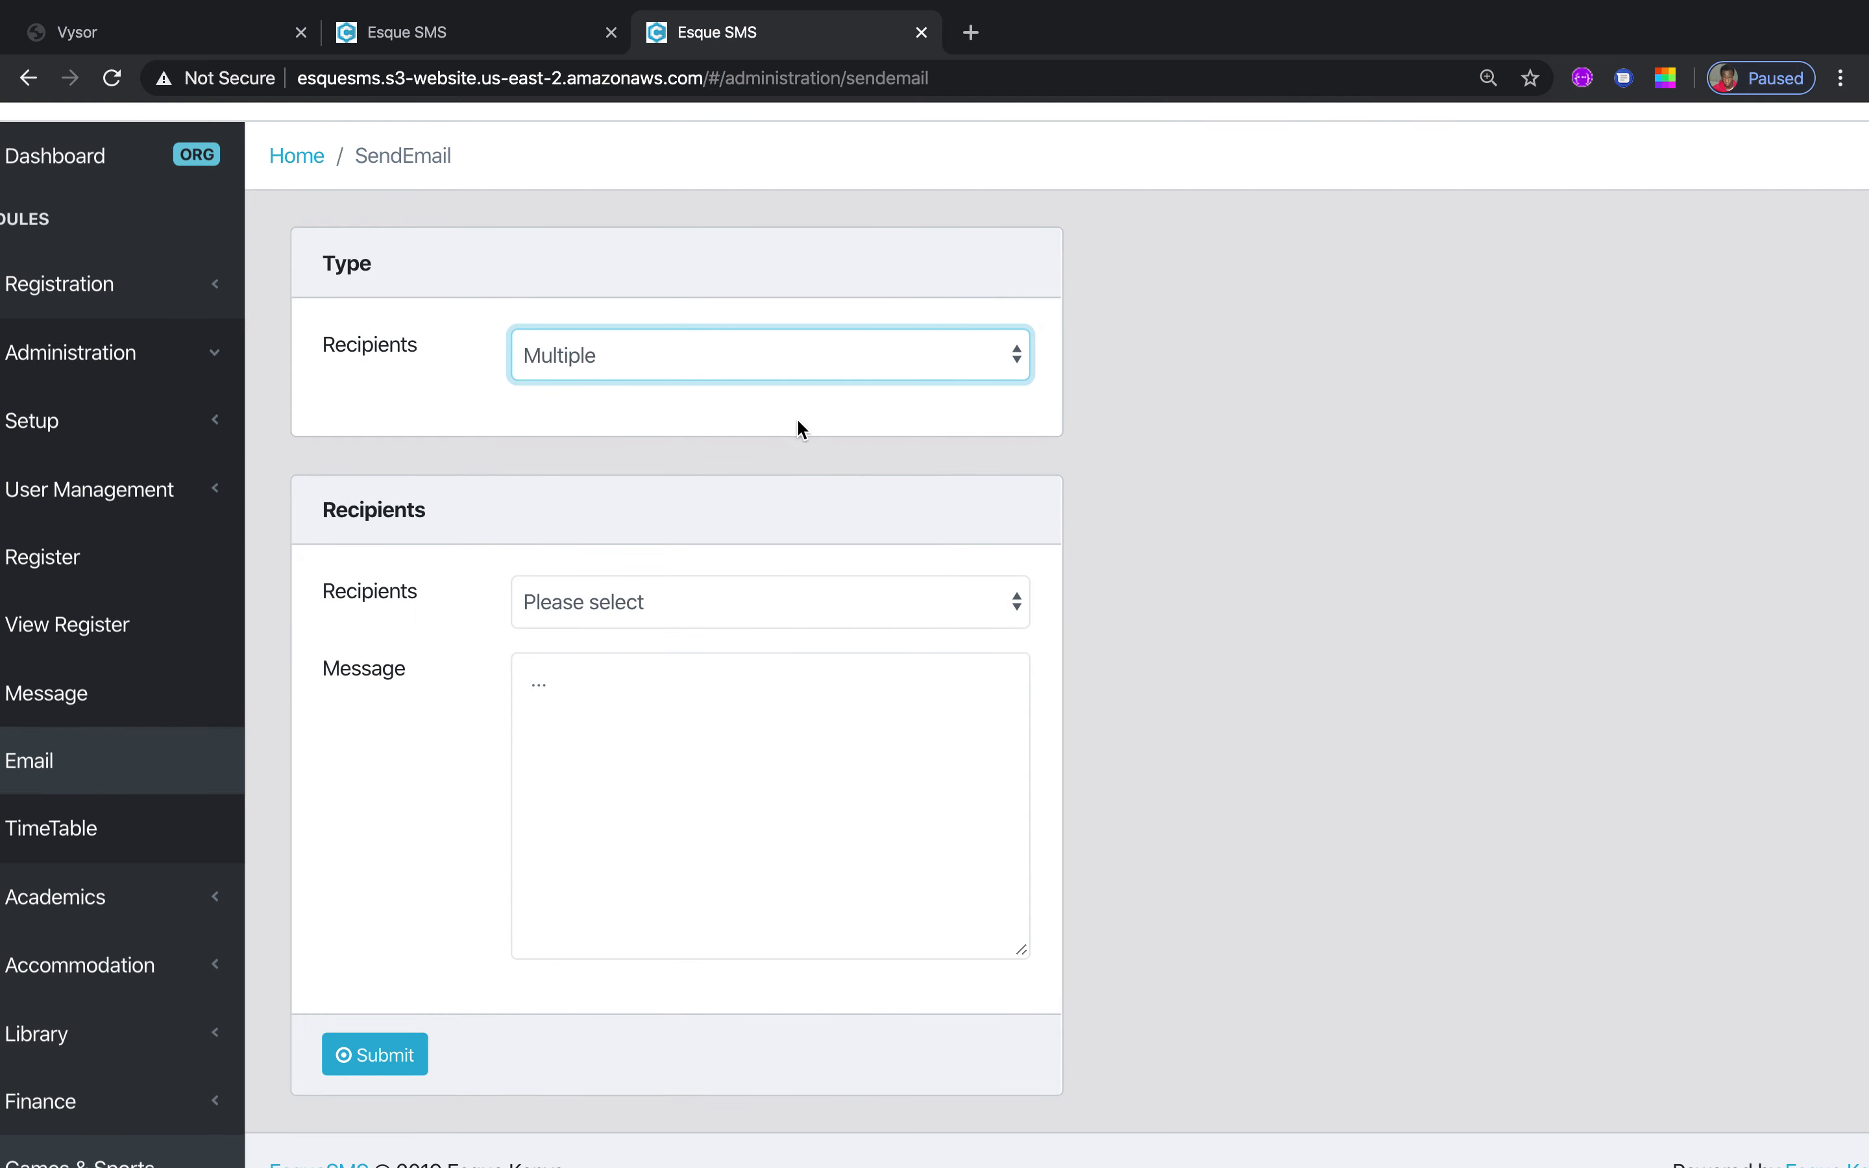
click(1011, 602)
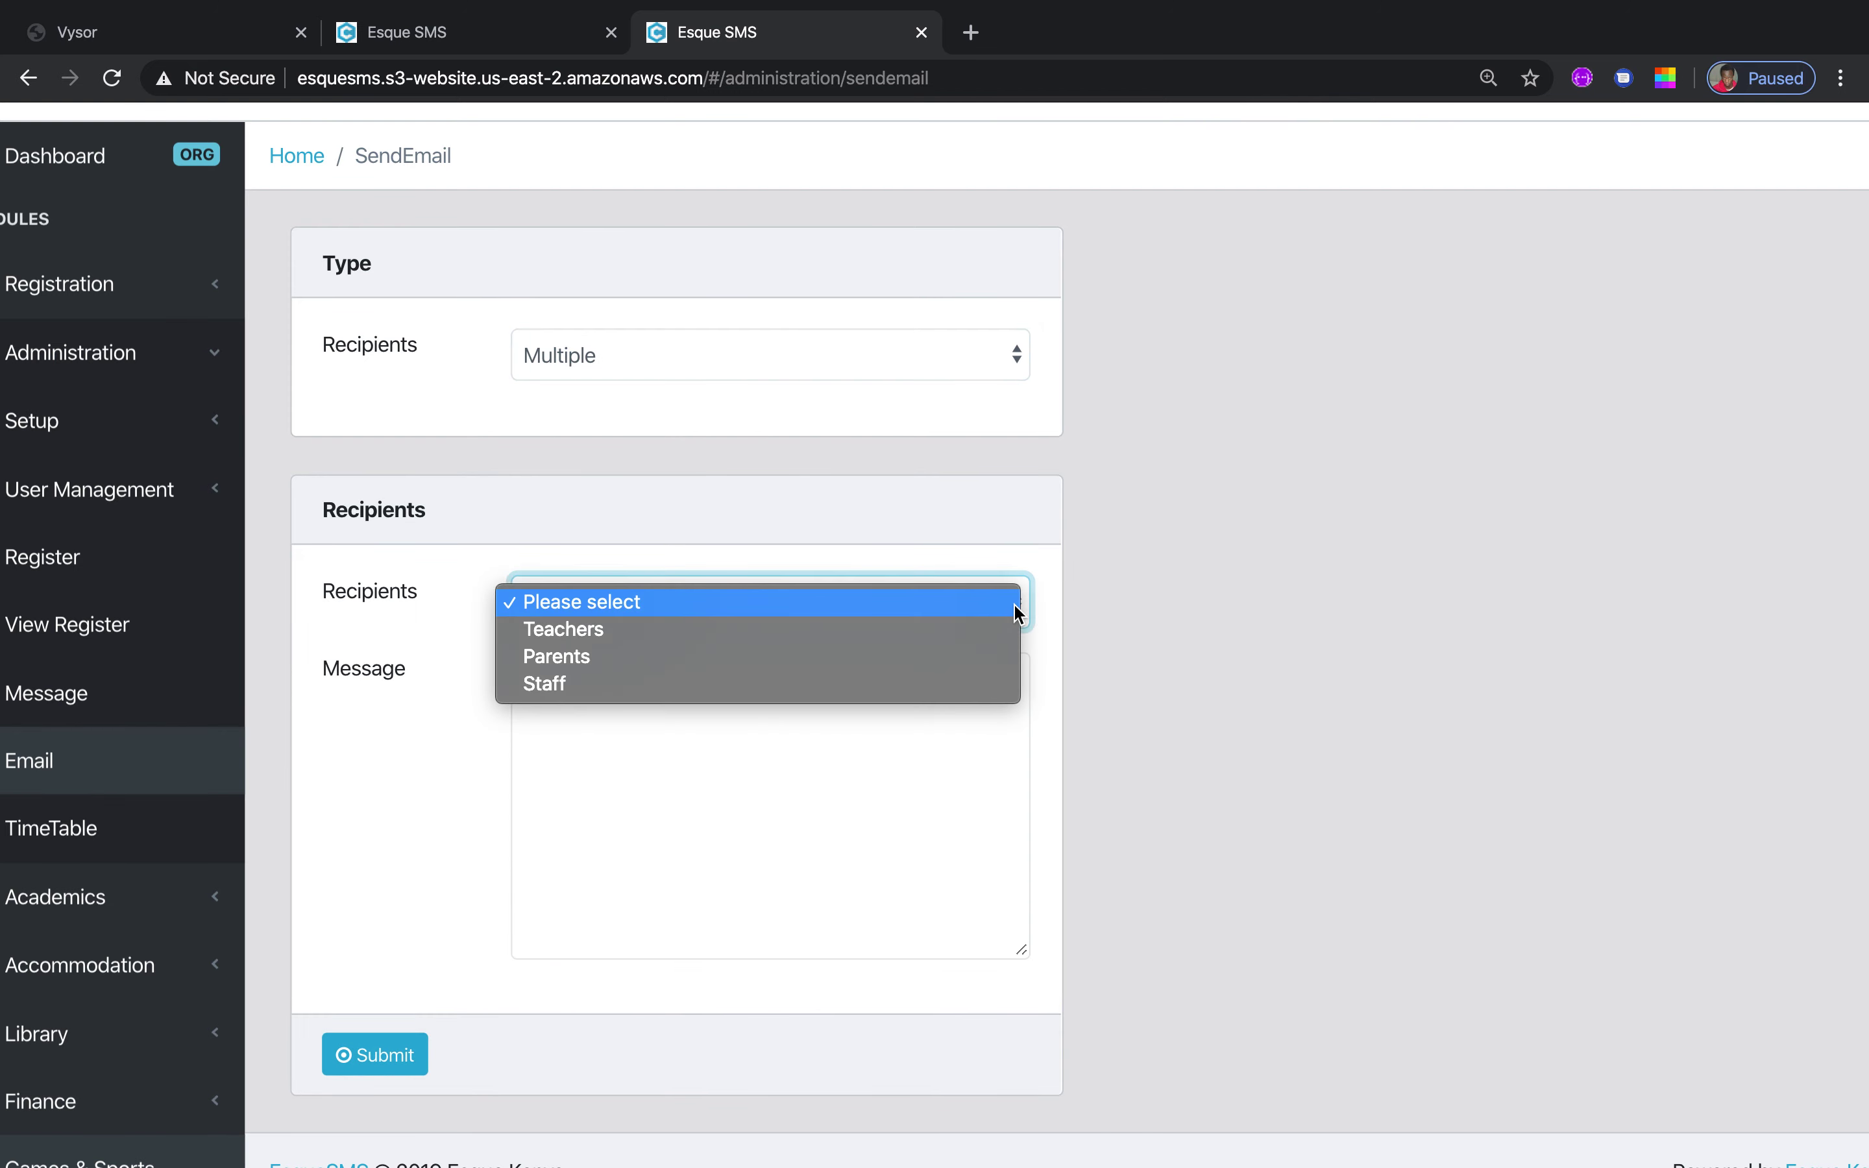
click(840, 644)
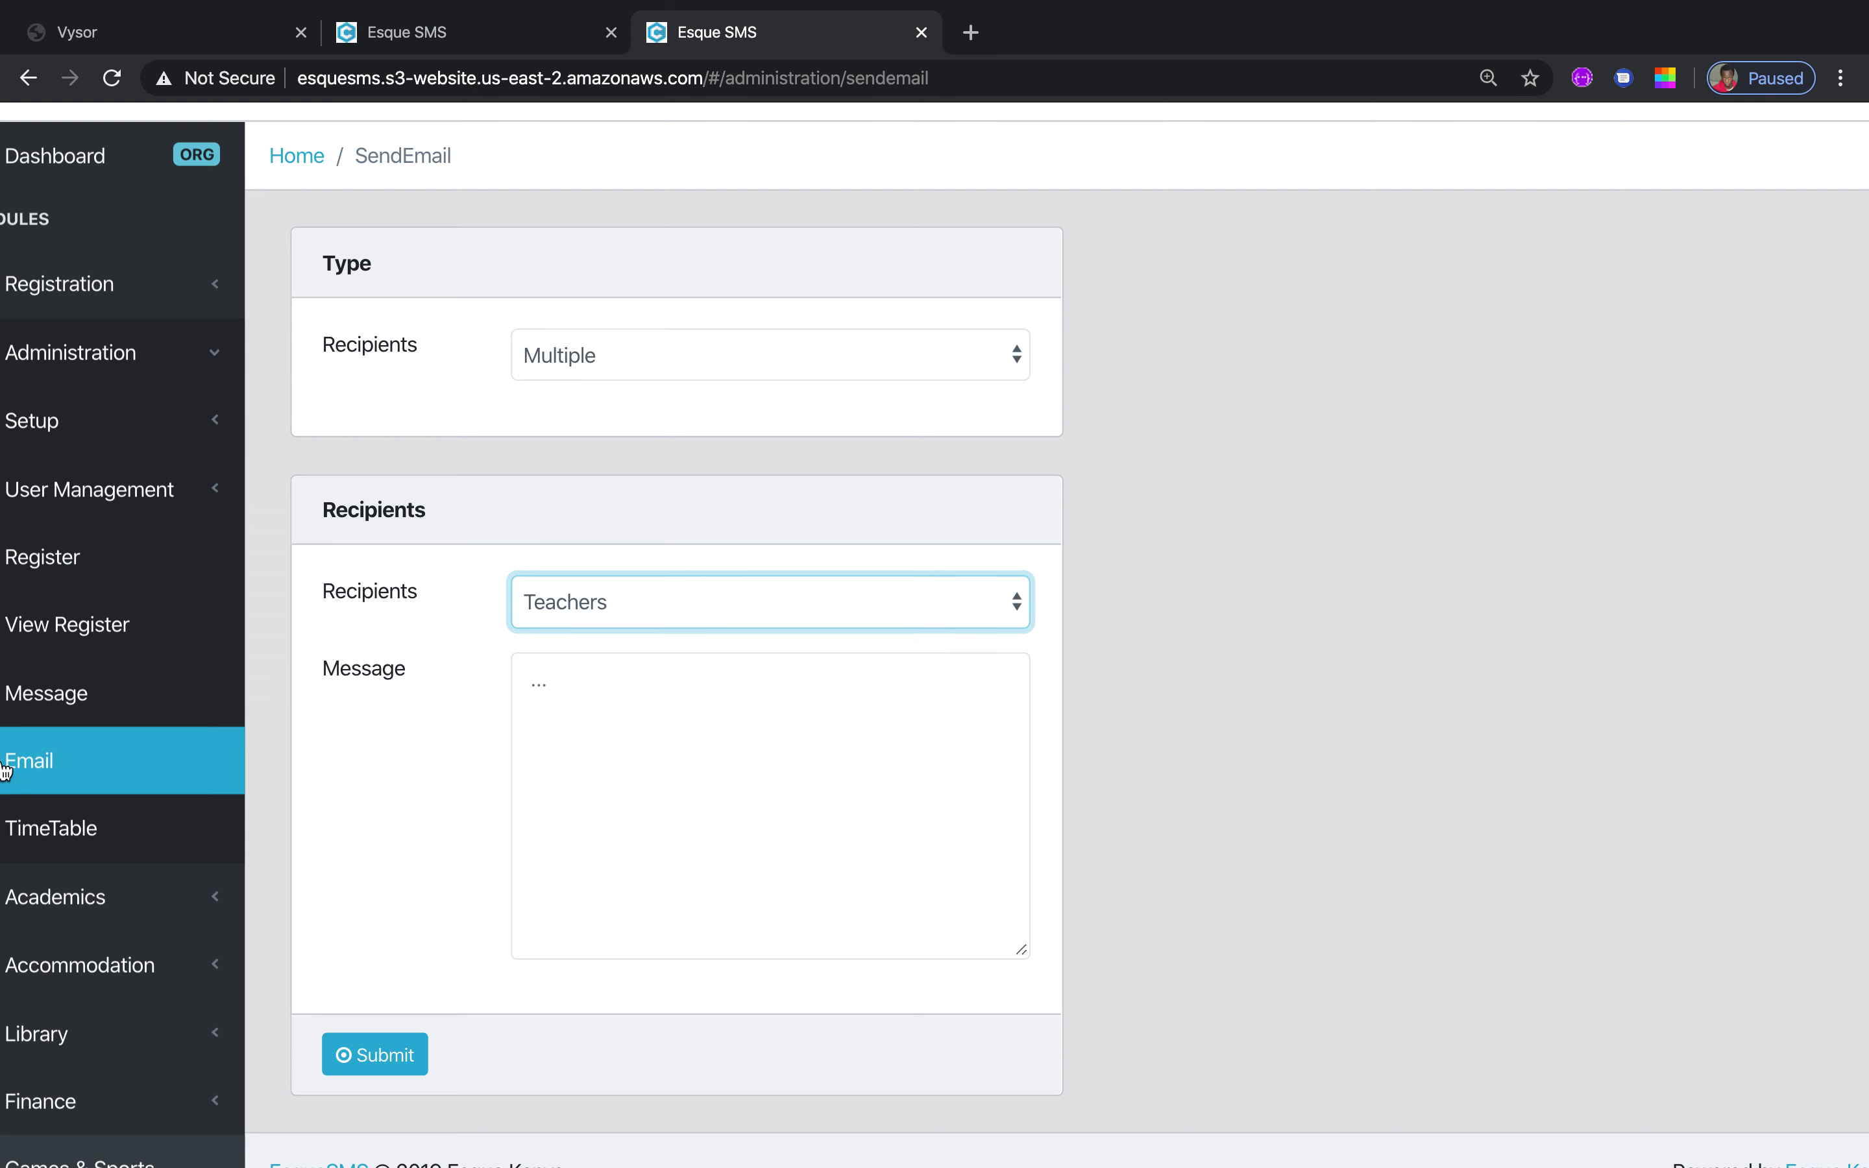
click(42, 836)
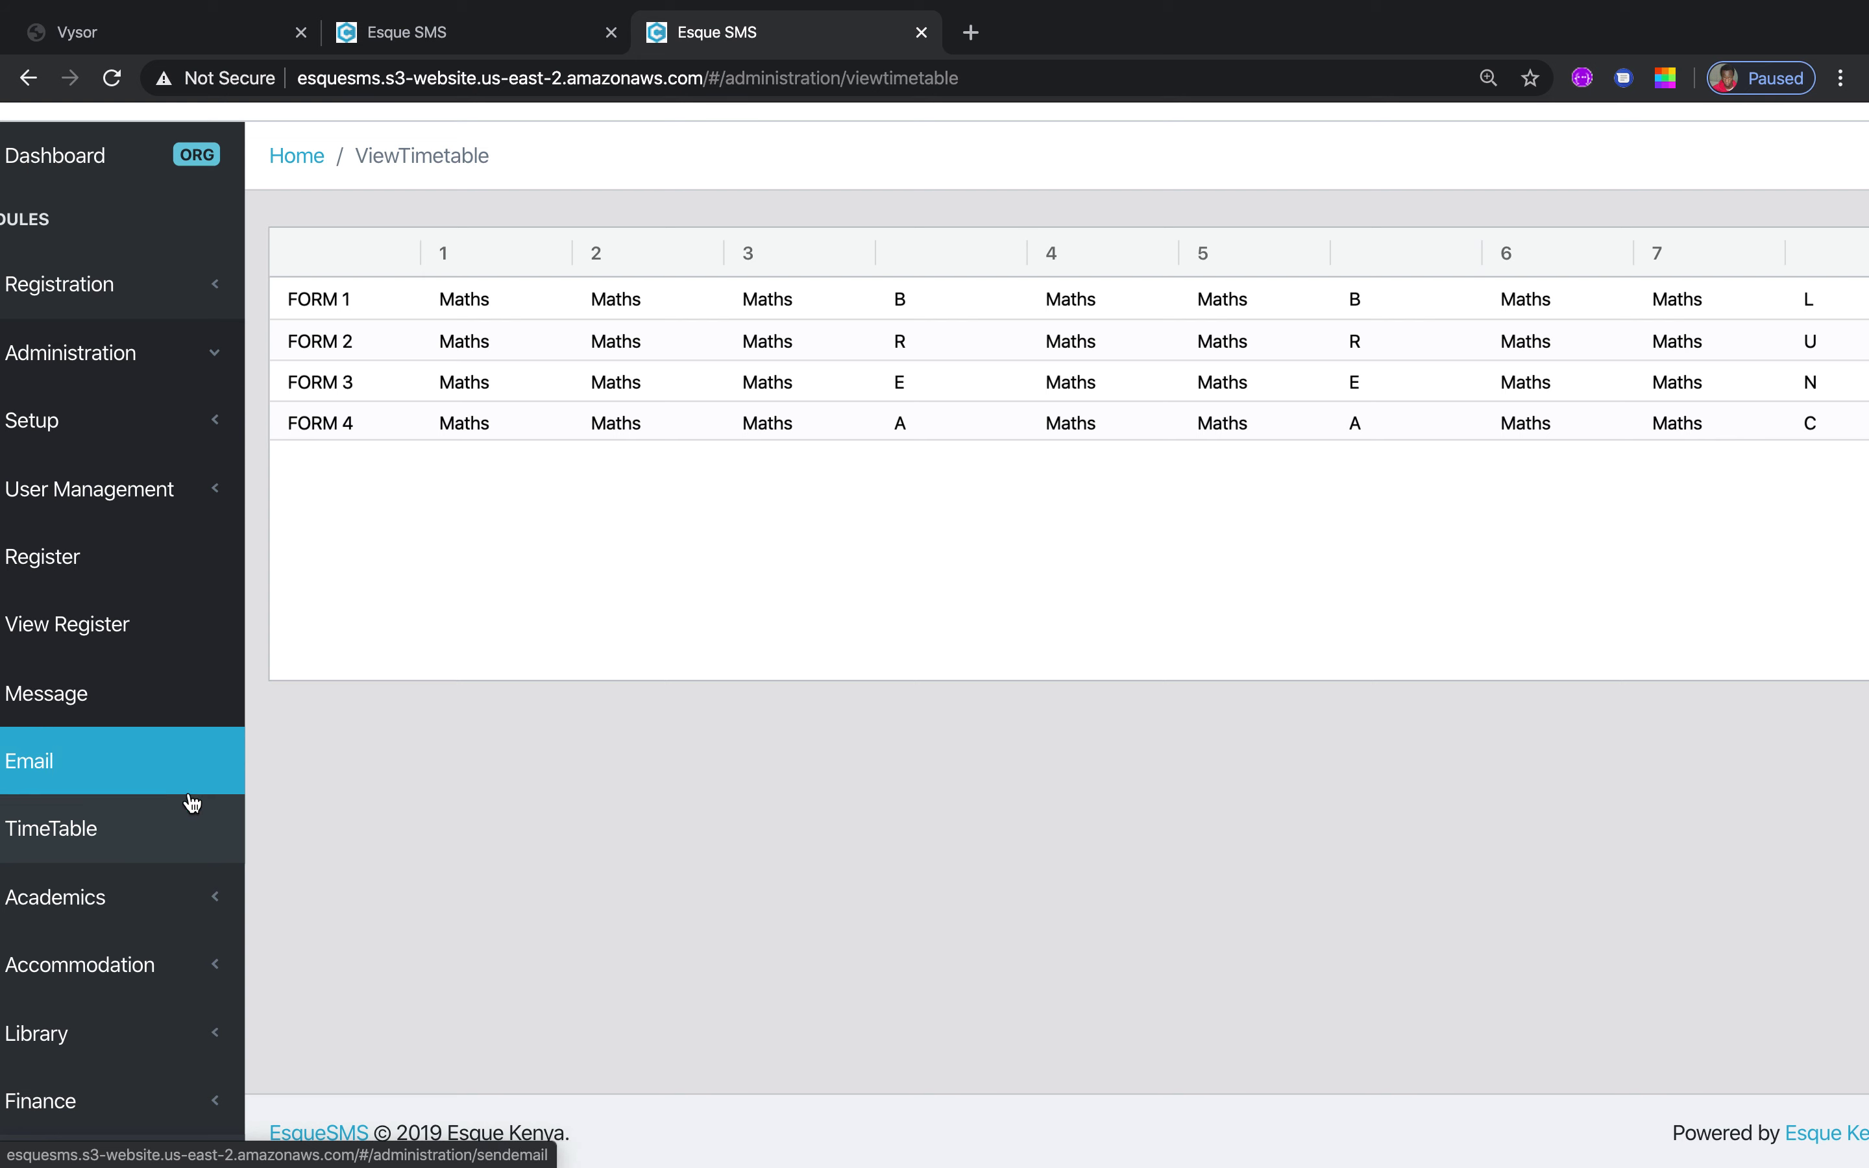
Collapse Administration, expand Academics and open the Create Exam form
click(218, 355)
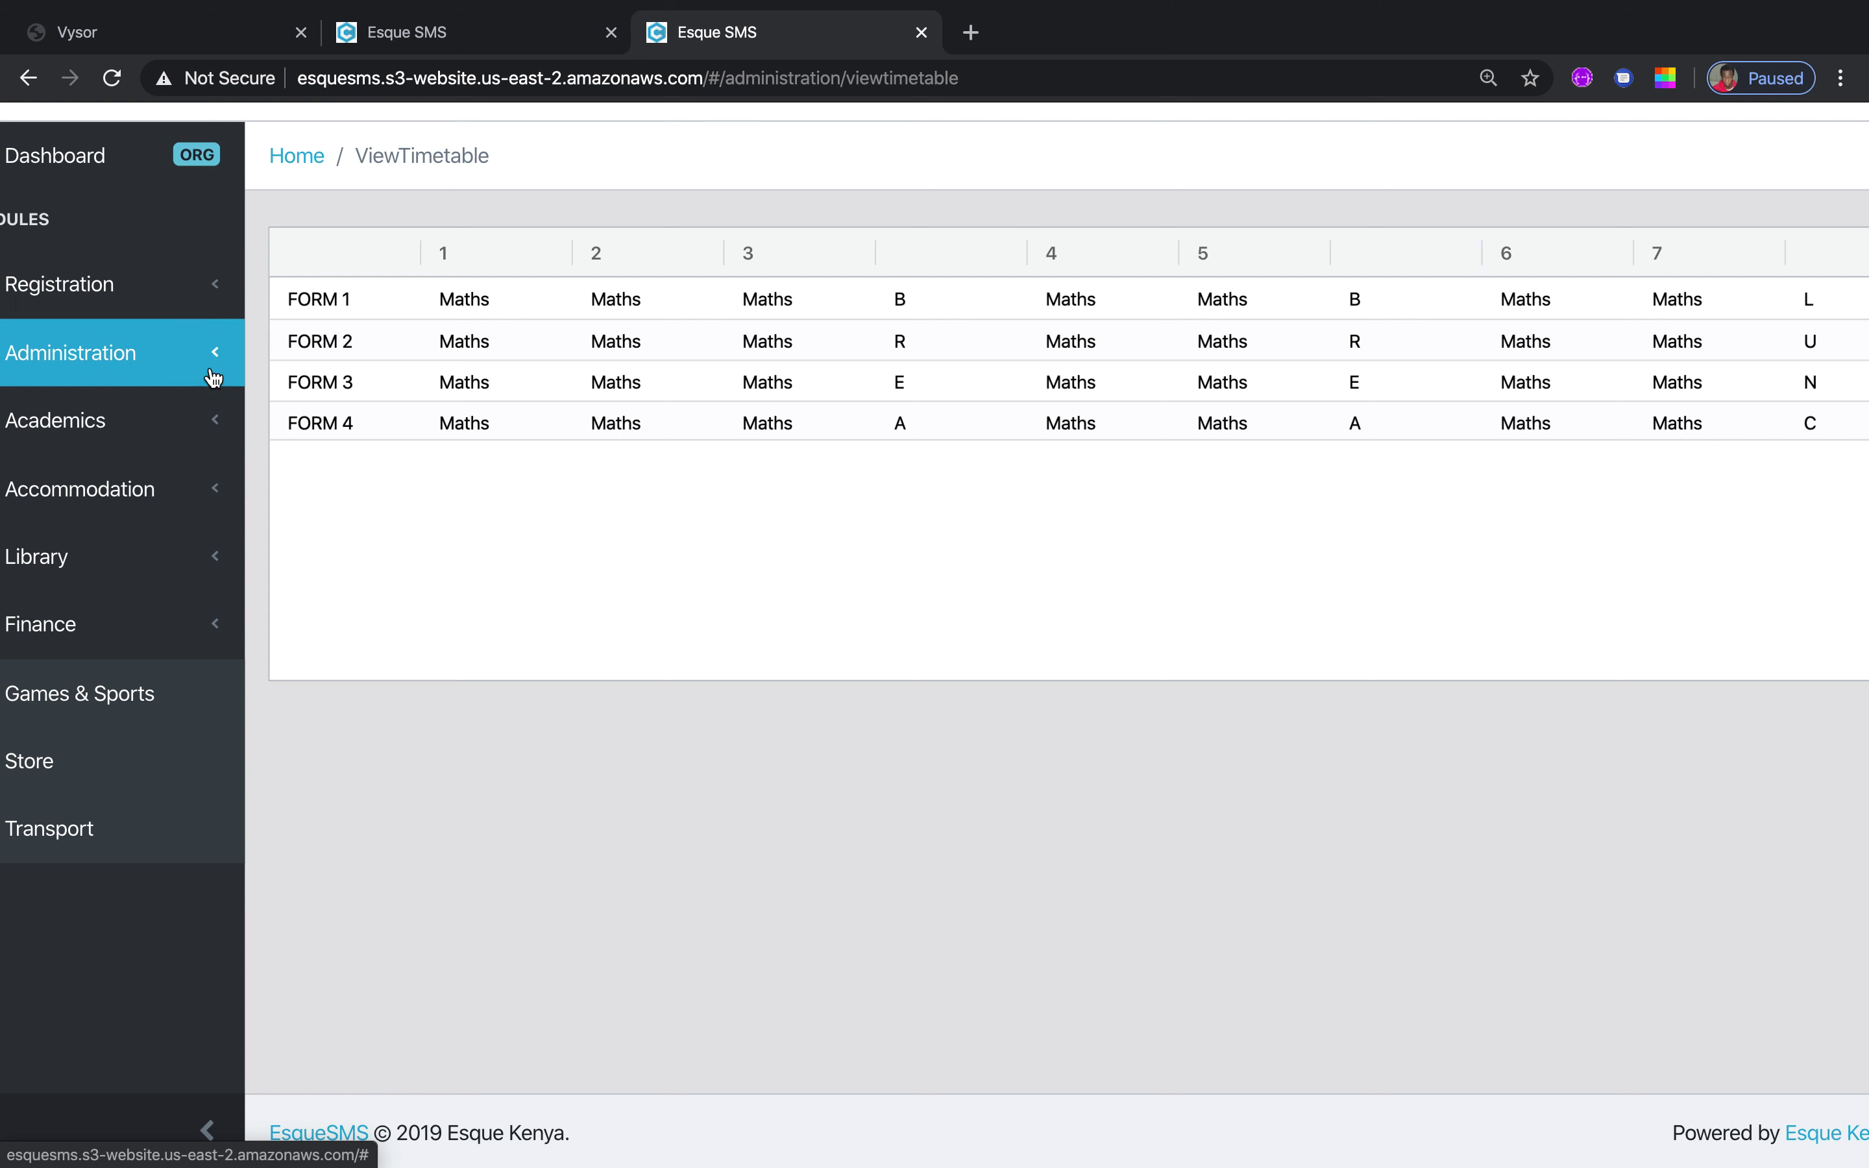
click(215, 437)
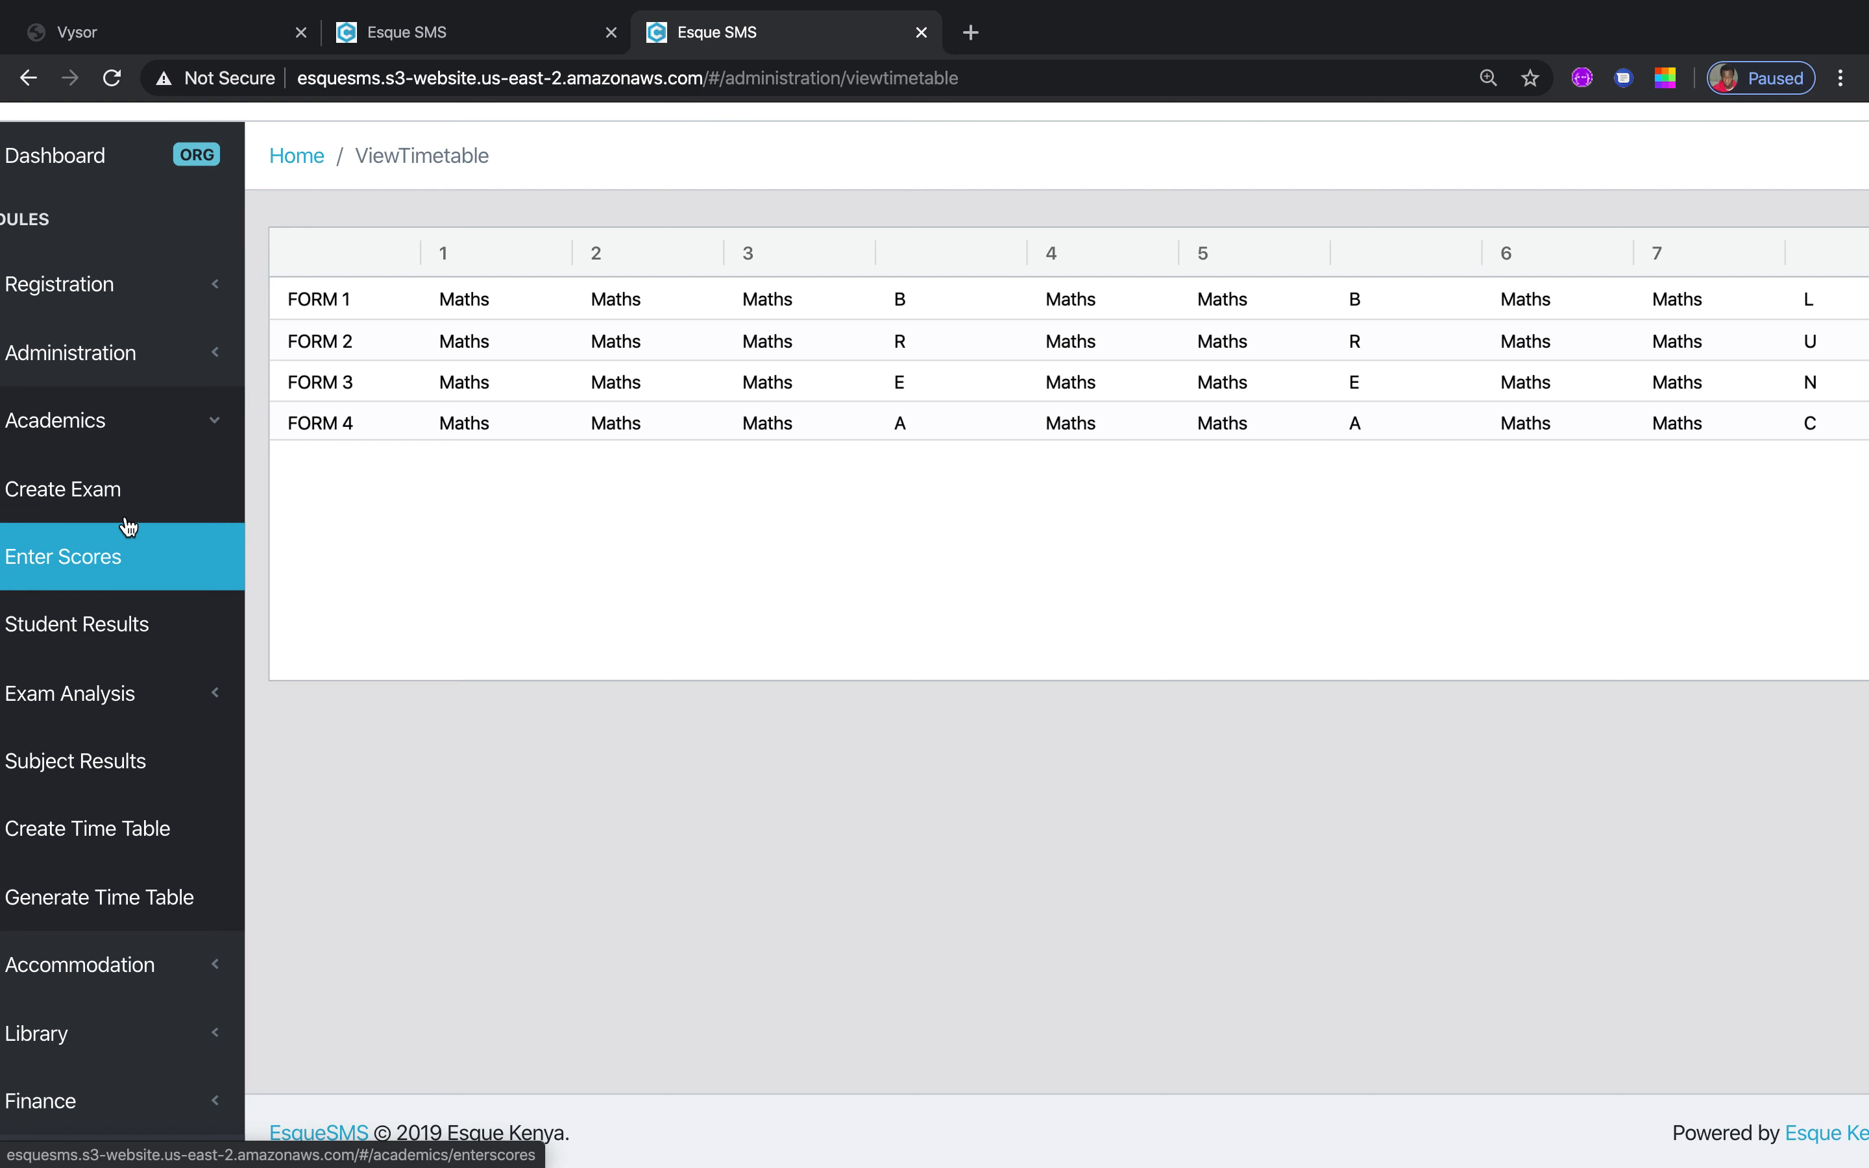
click(162, 492)
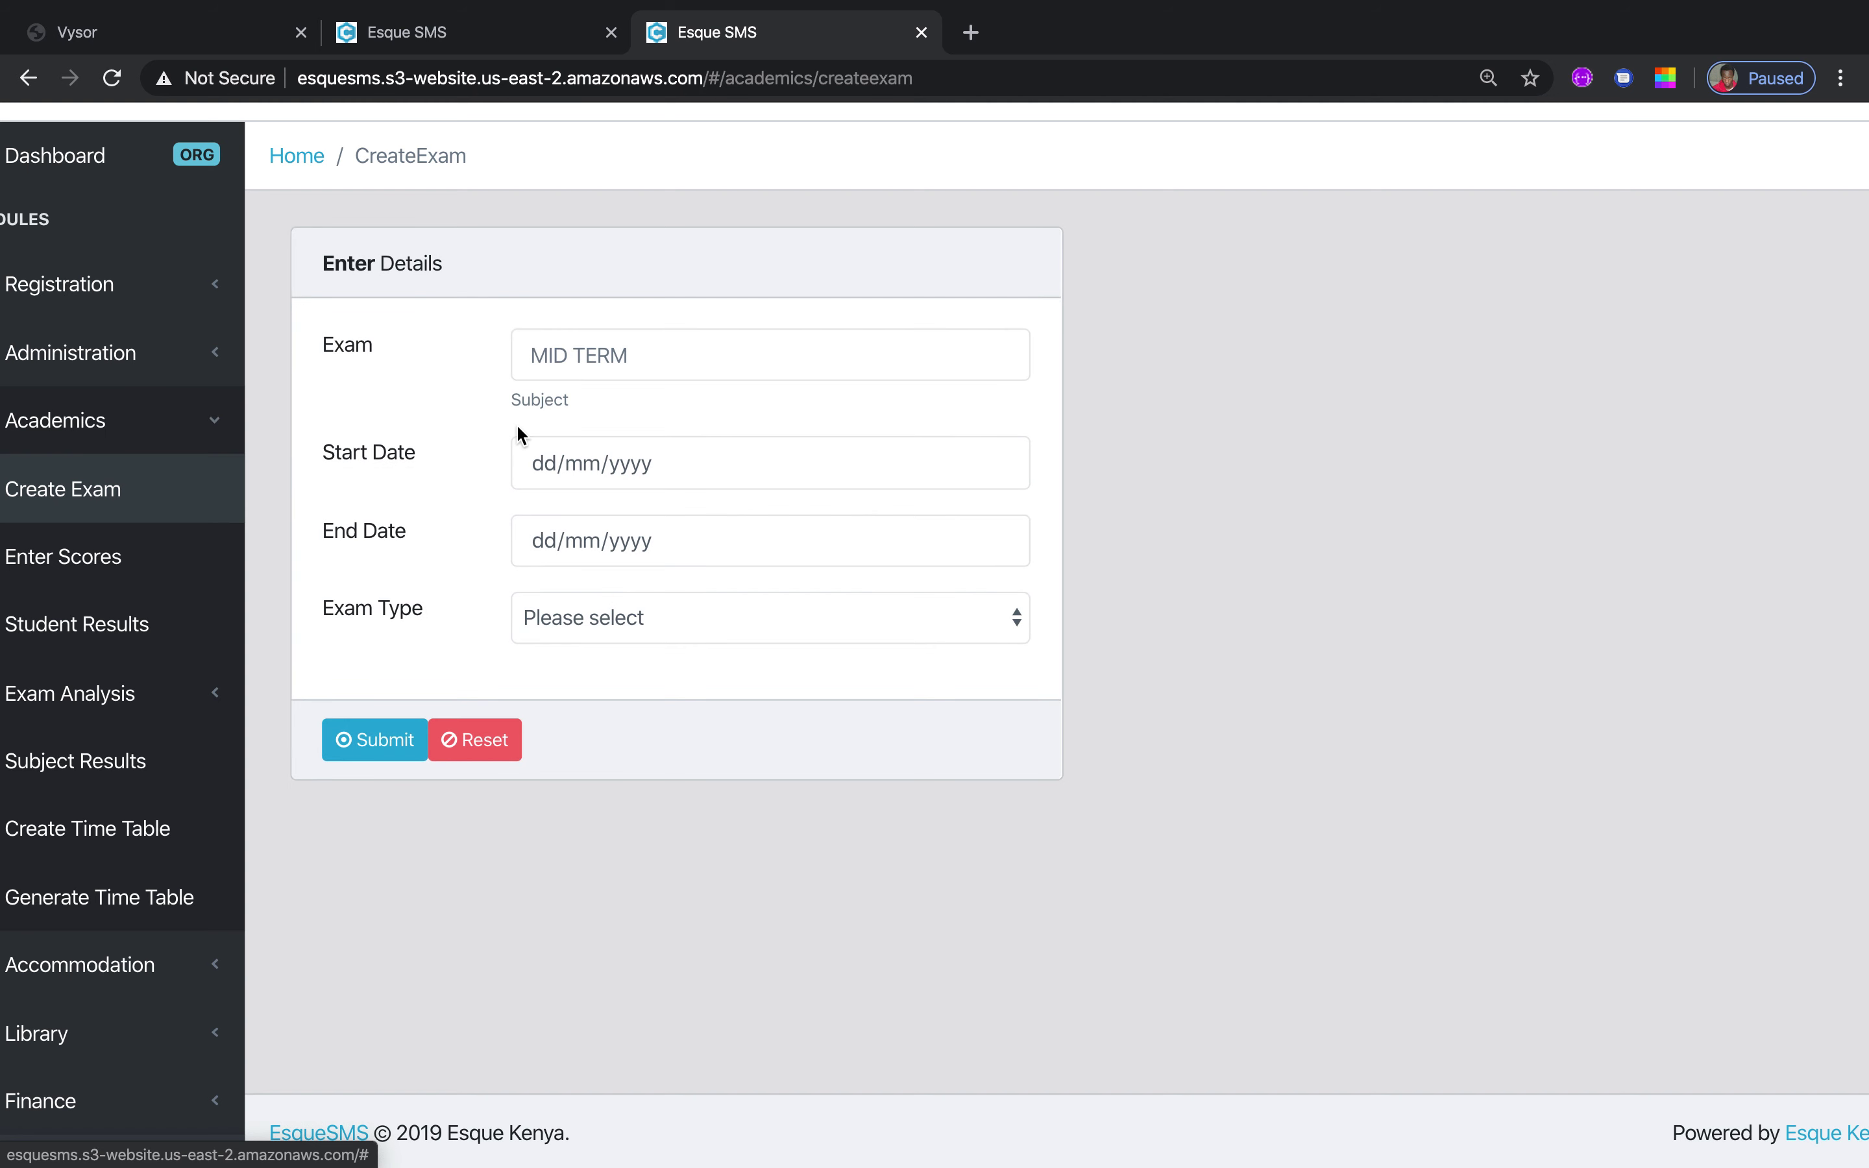
Set the exam type to Term 1 CAT 1, then go to Enter Scores
click(677, 353)
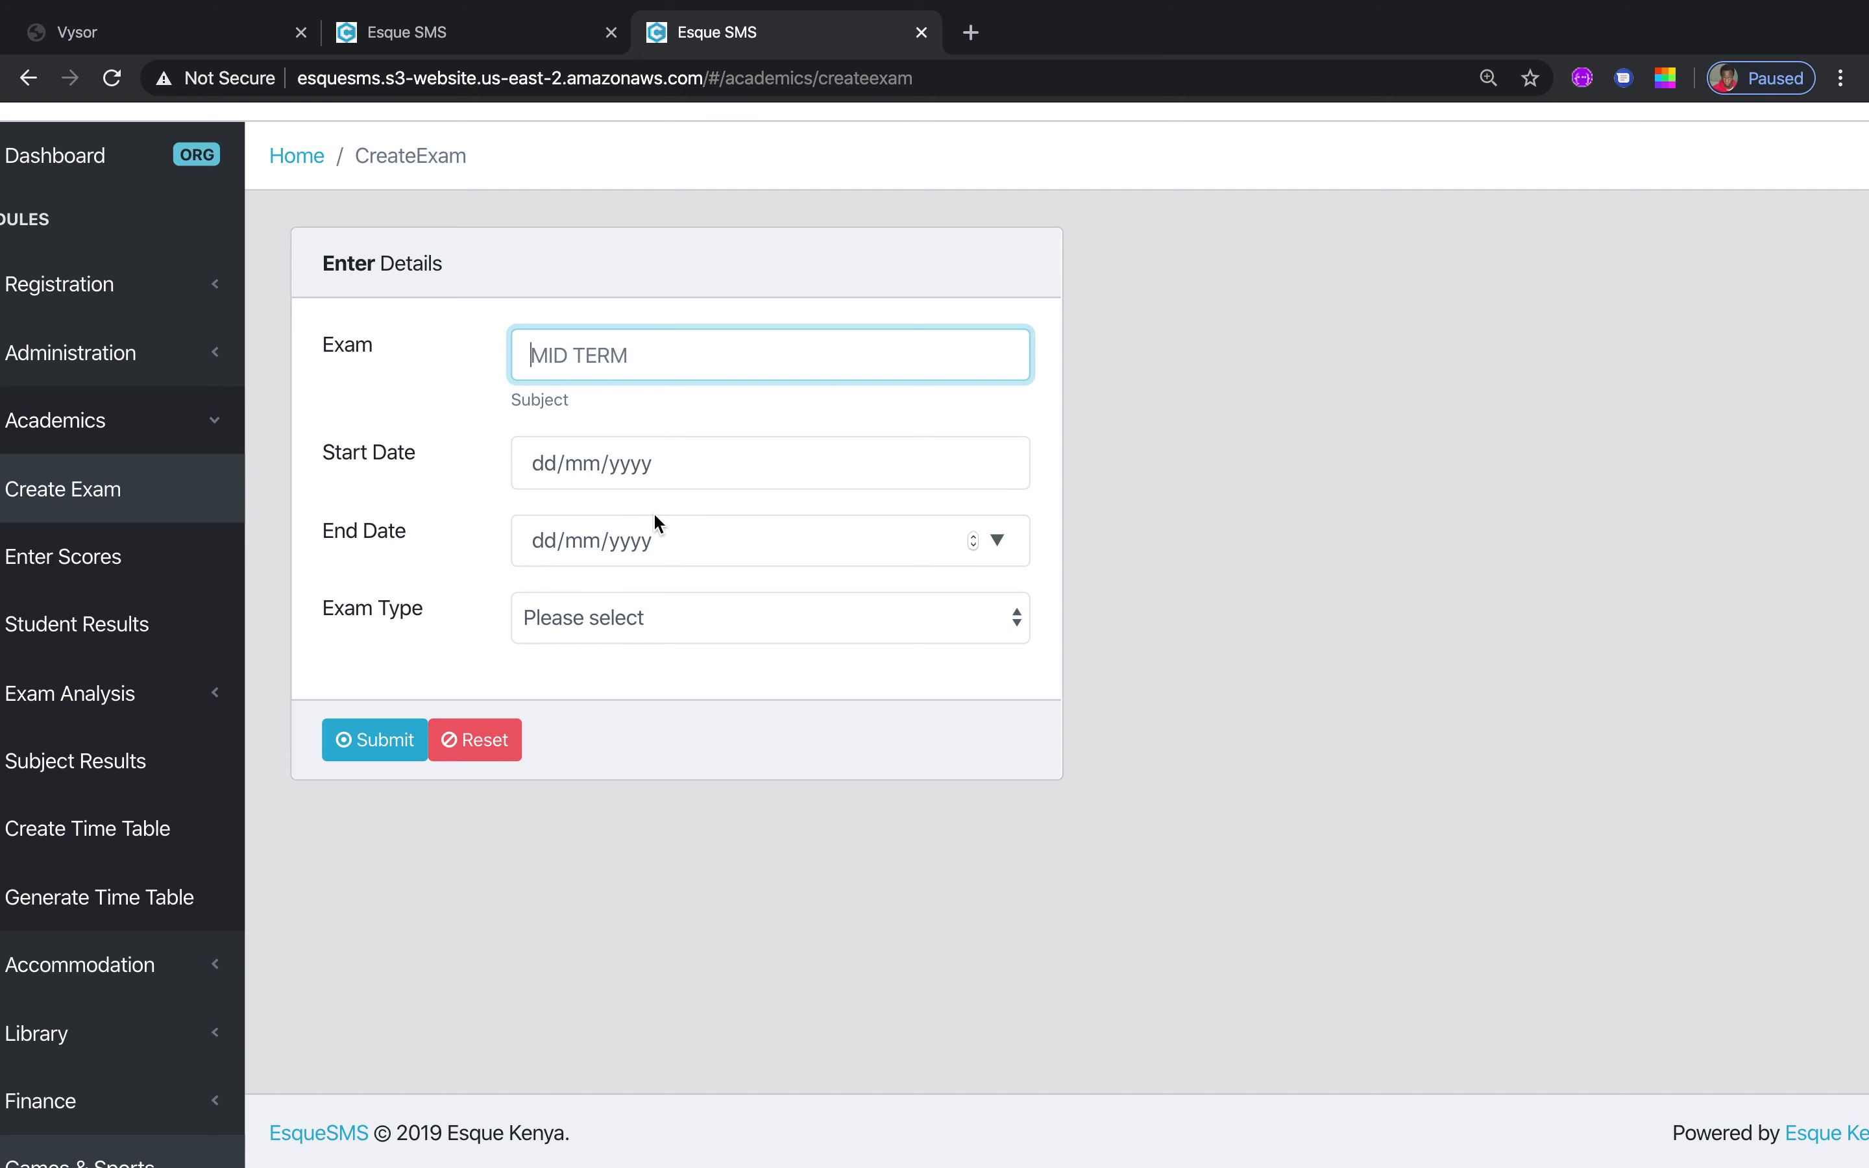
click(1020, 621)
click(929, 649)
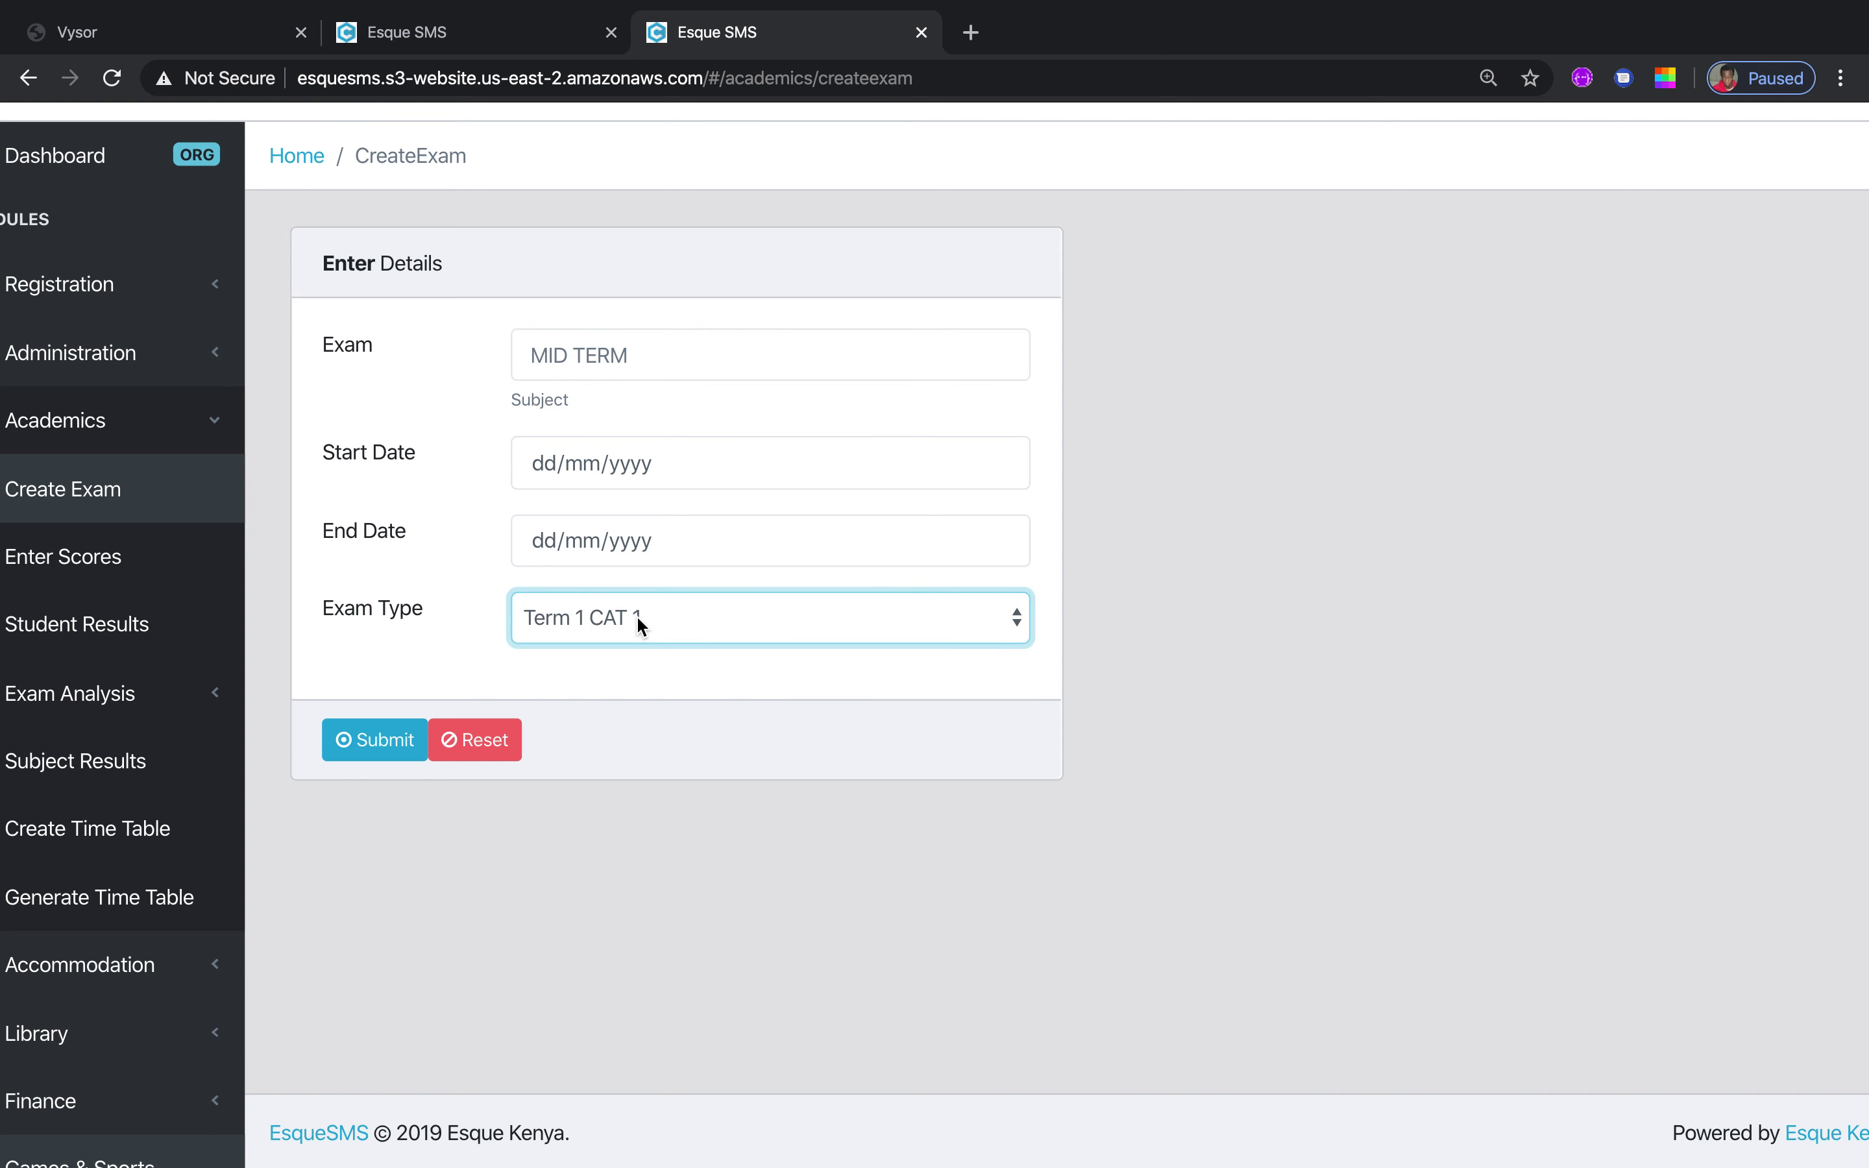
click(112, 556)
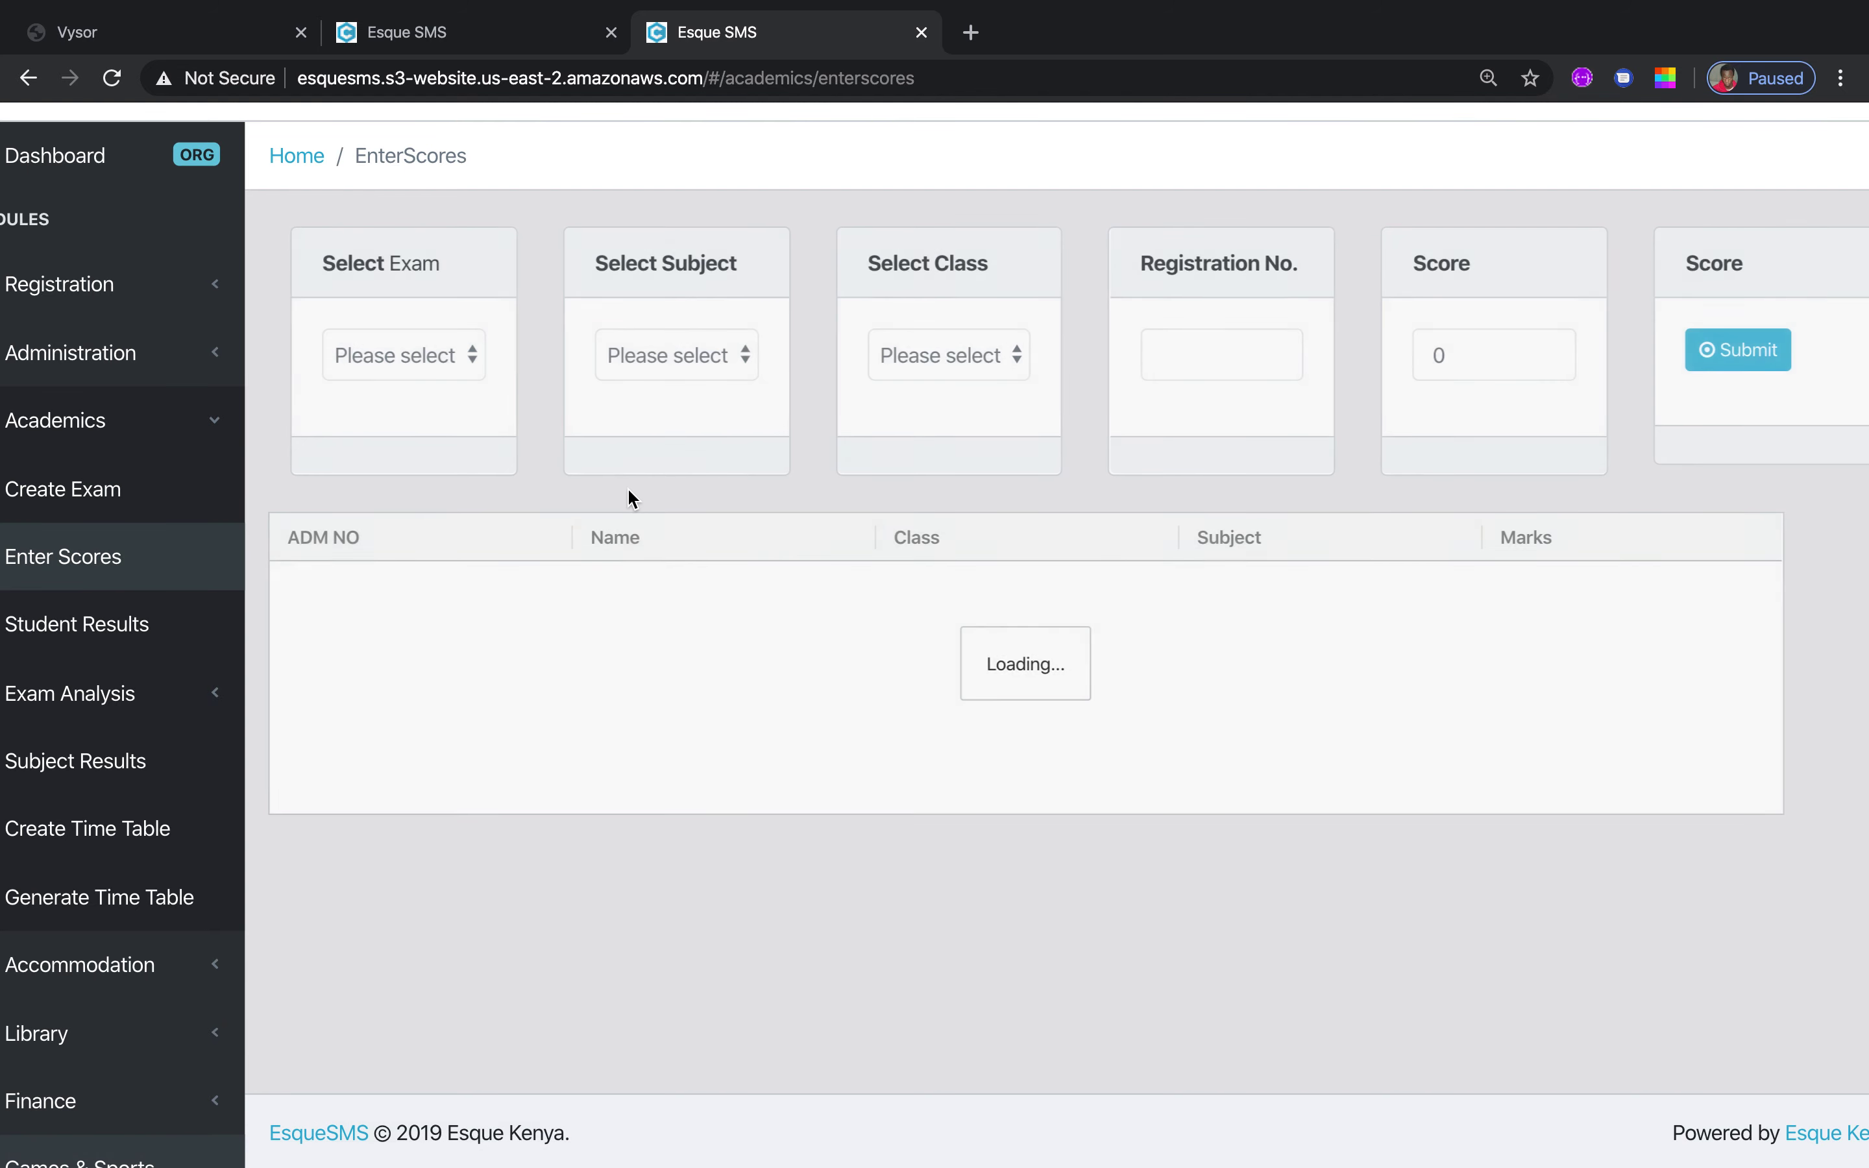
Select exam MID Term 1, subject English and class Form 4
click(475, 366)
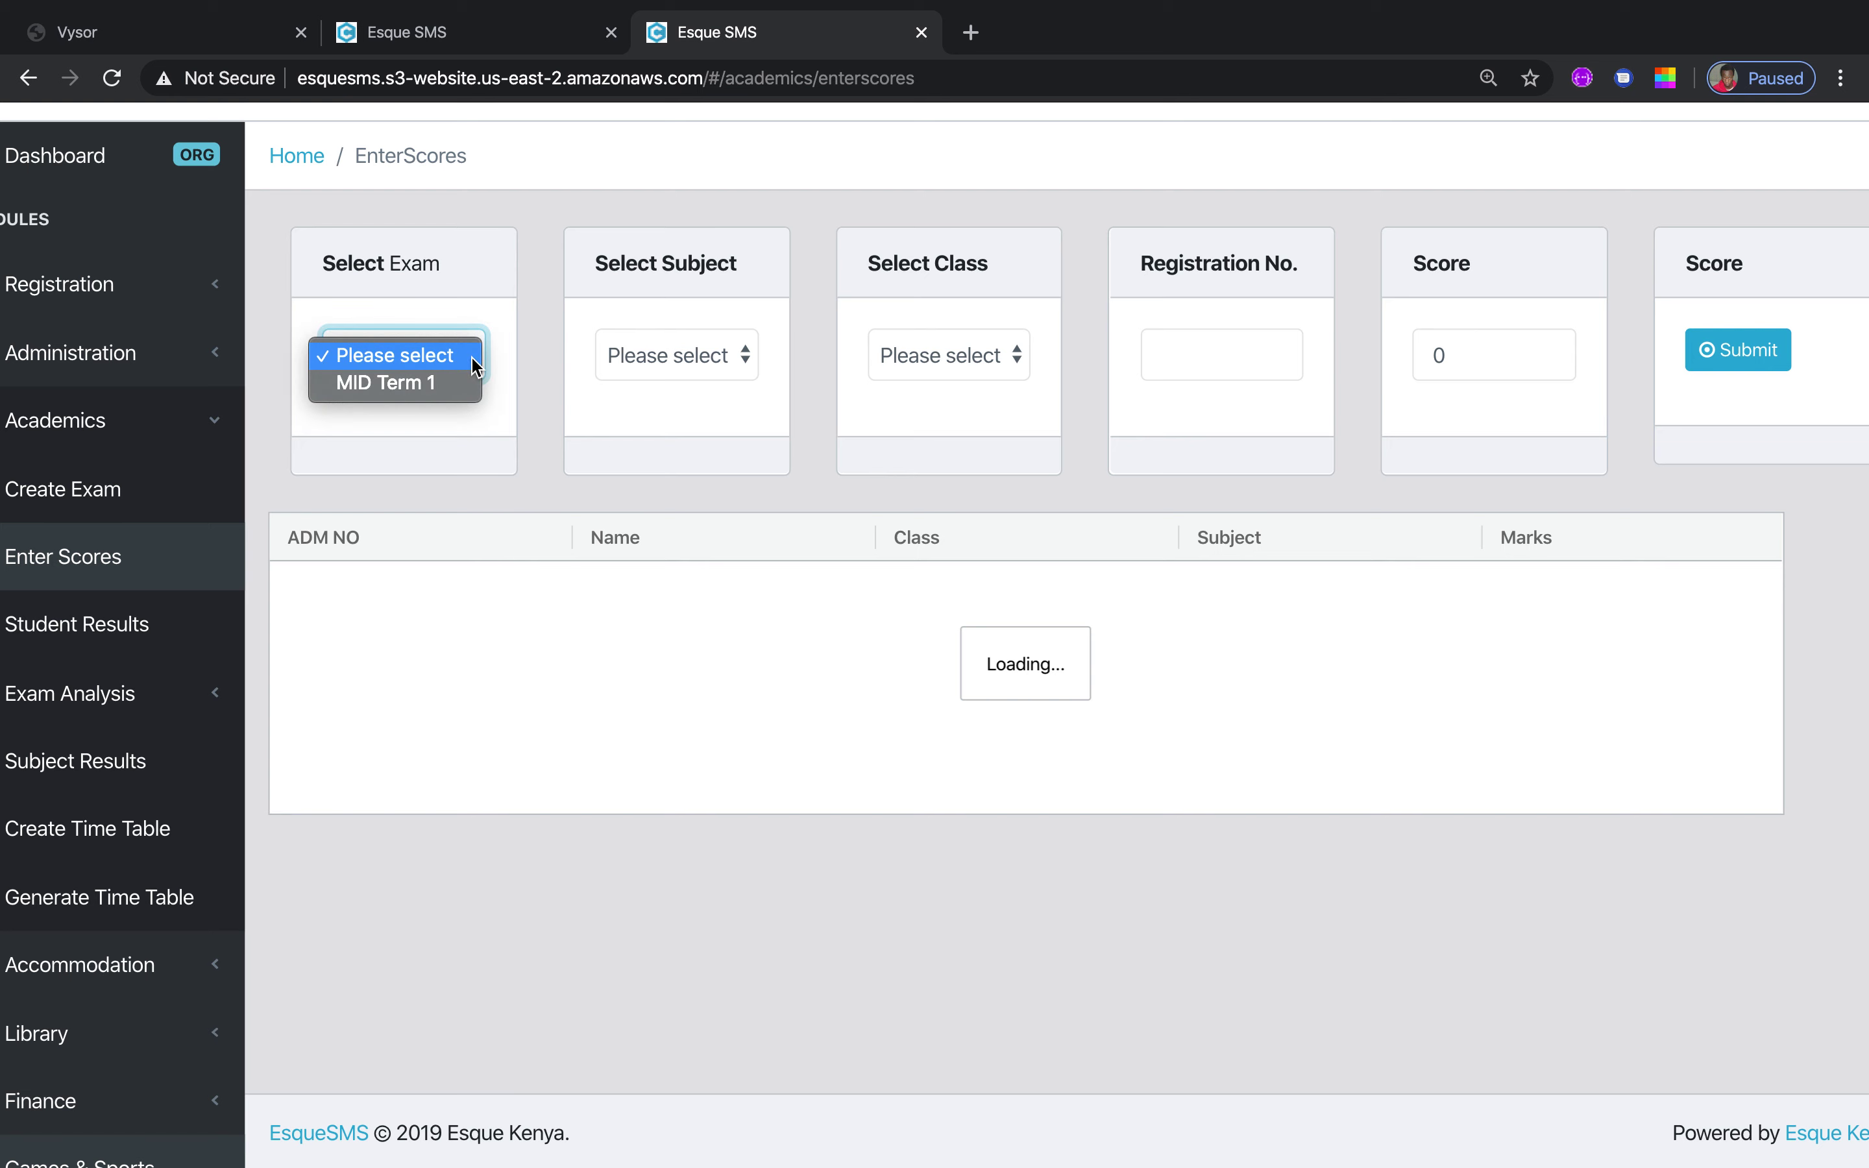
click(429, 379)
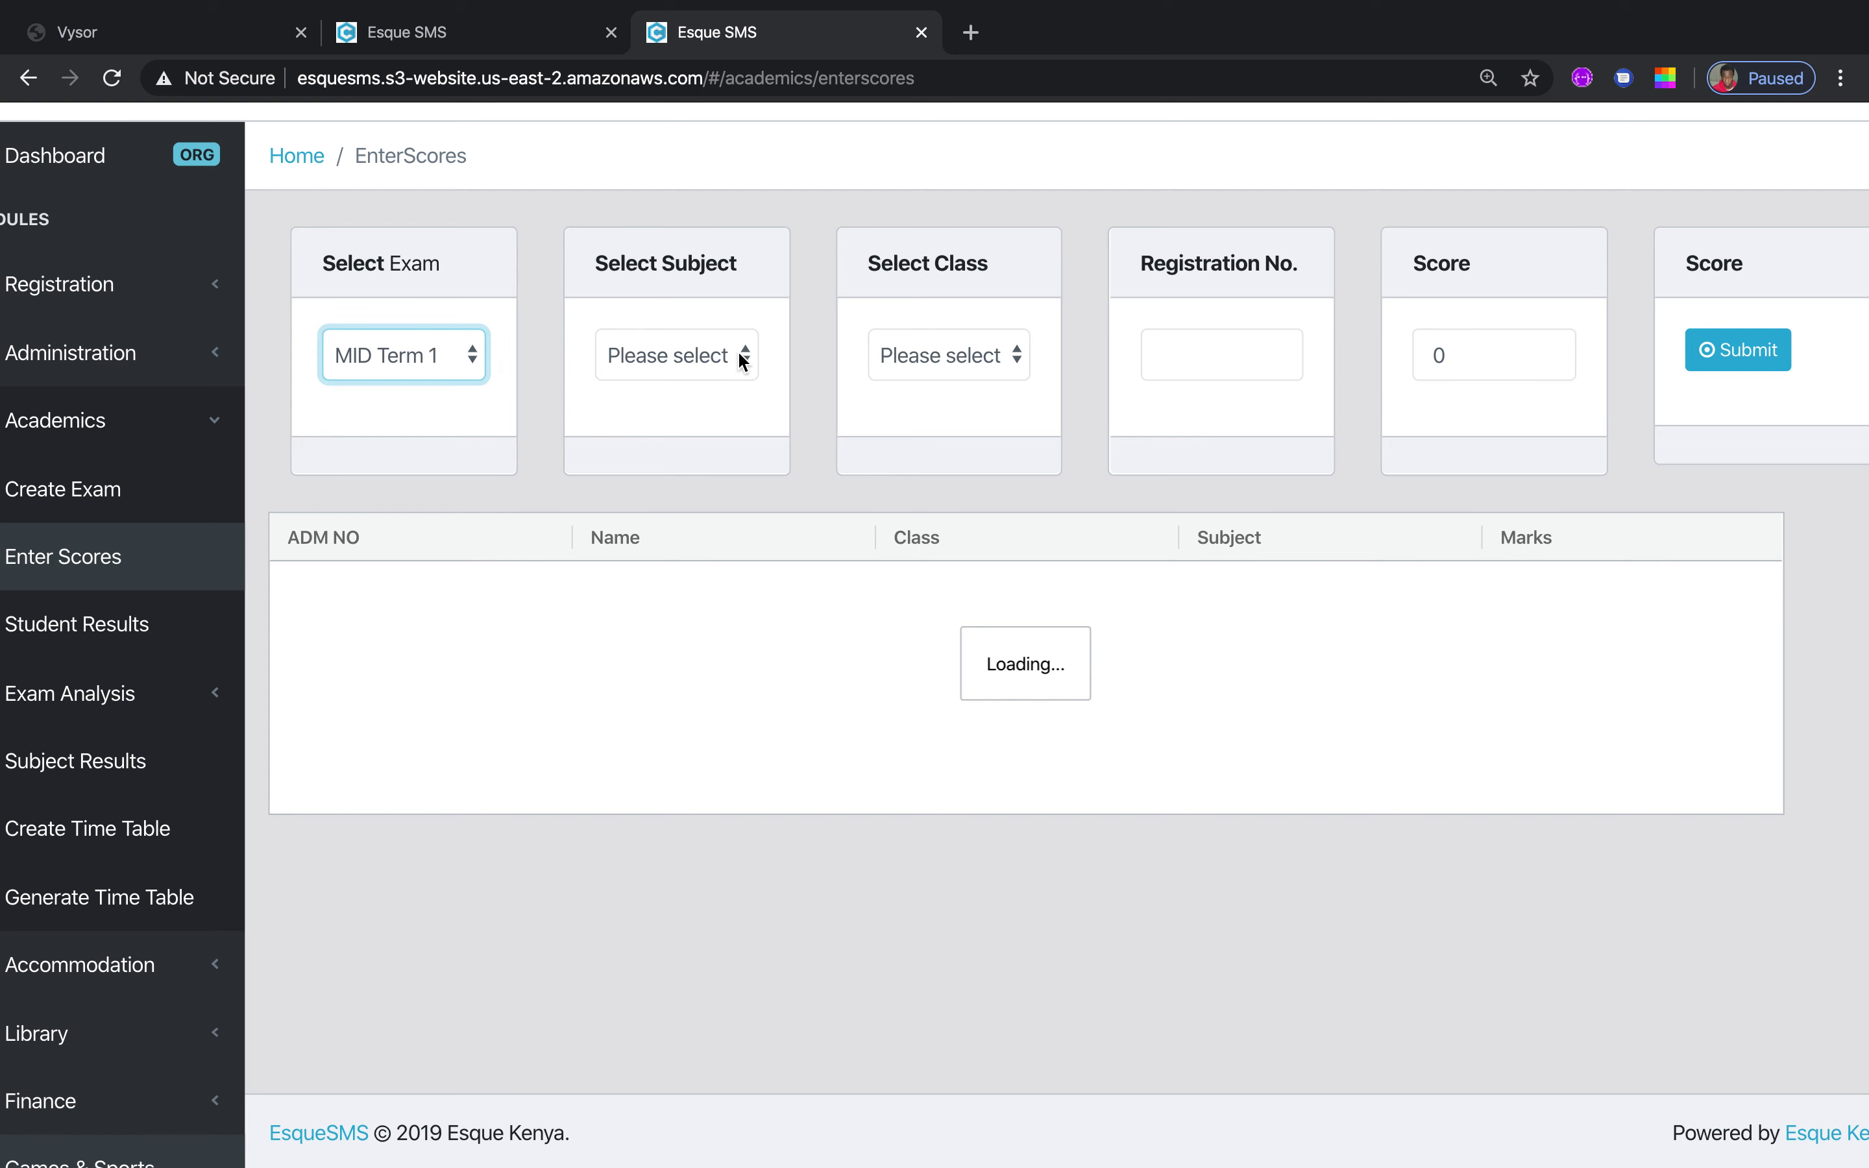
click(737, 354)
click(669, 408)
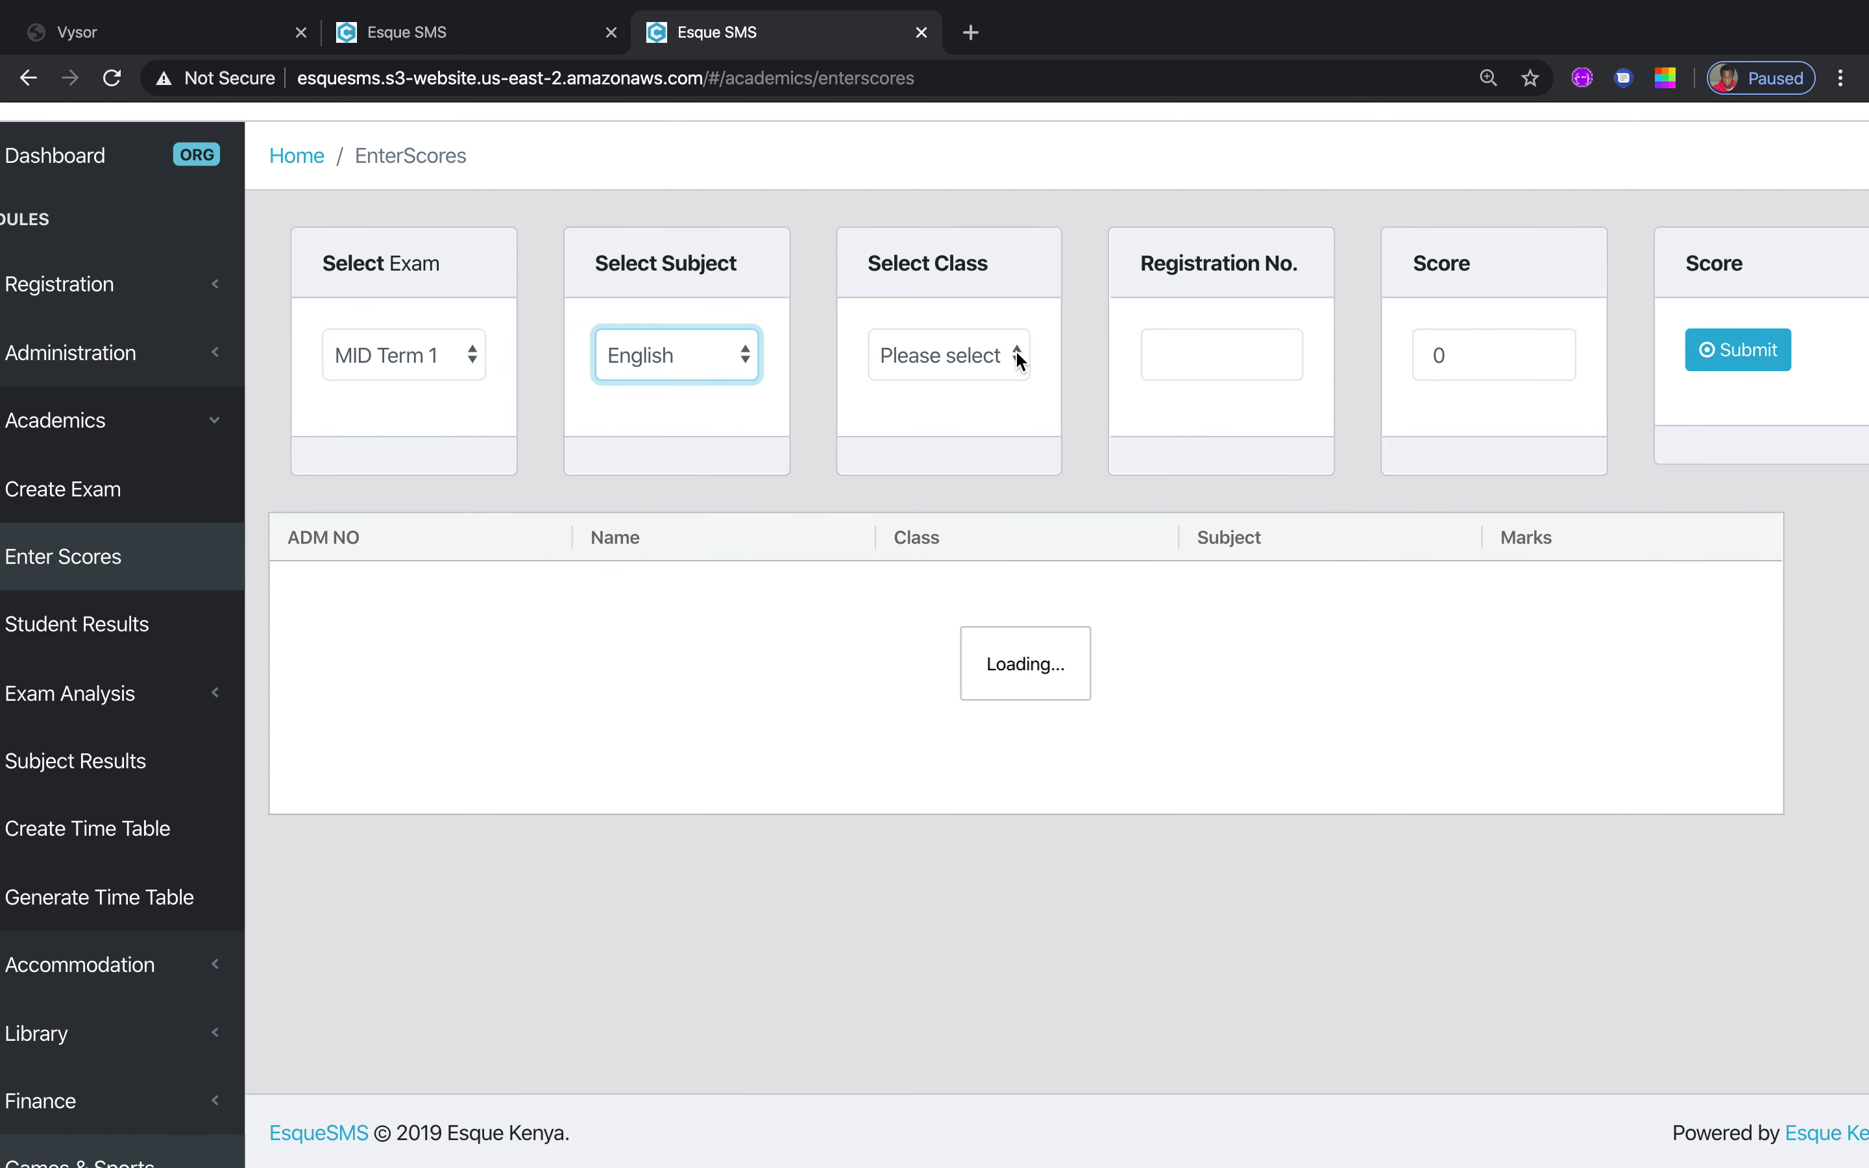
click(1016, 360)
click(979, 401)
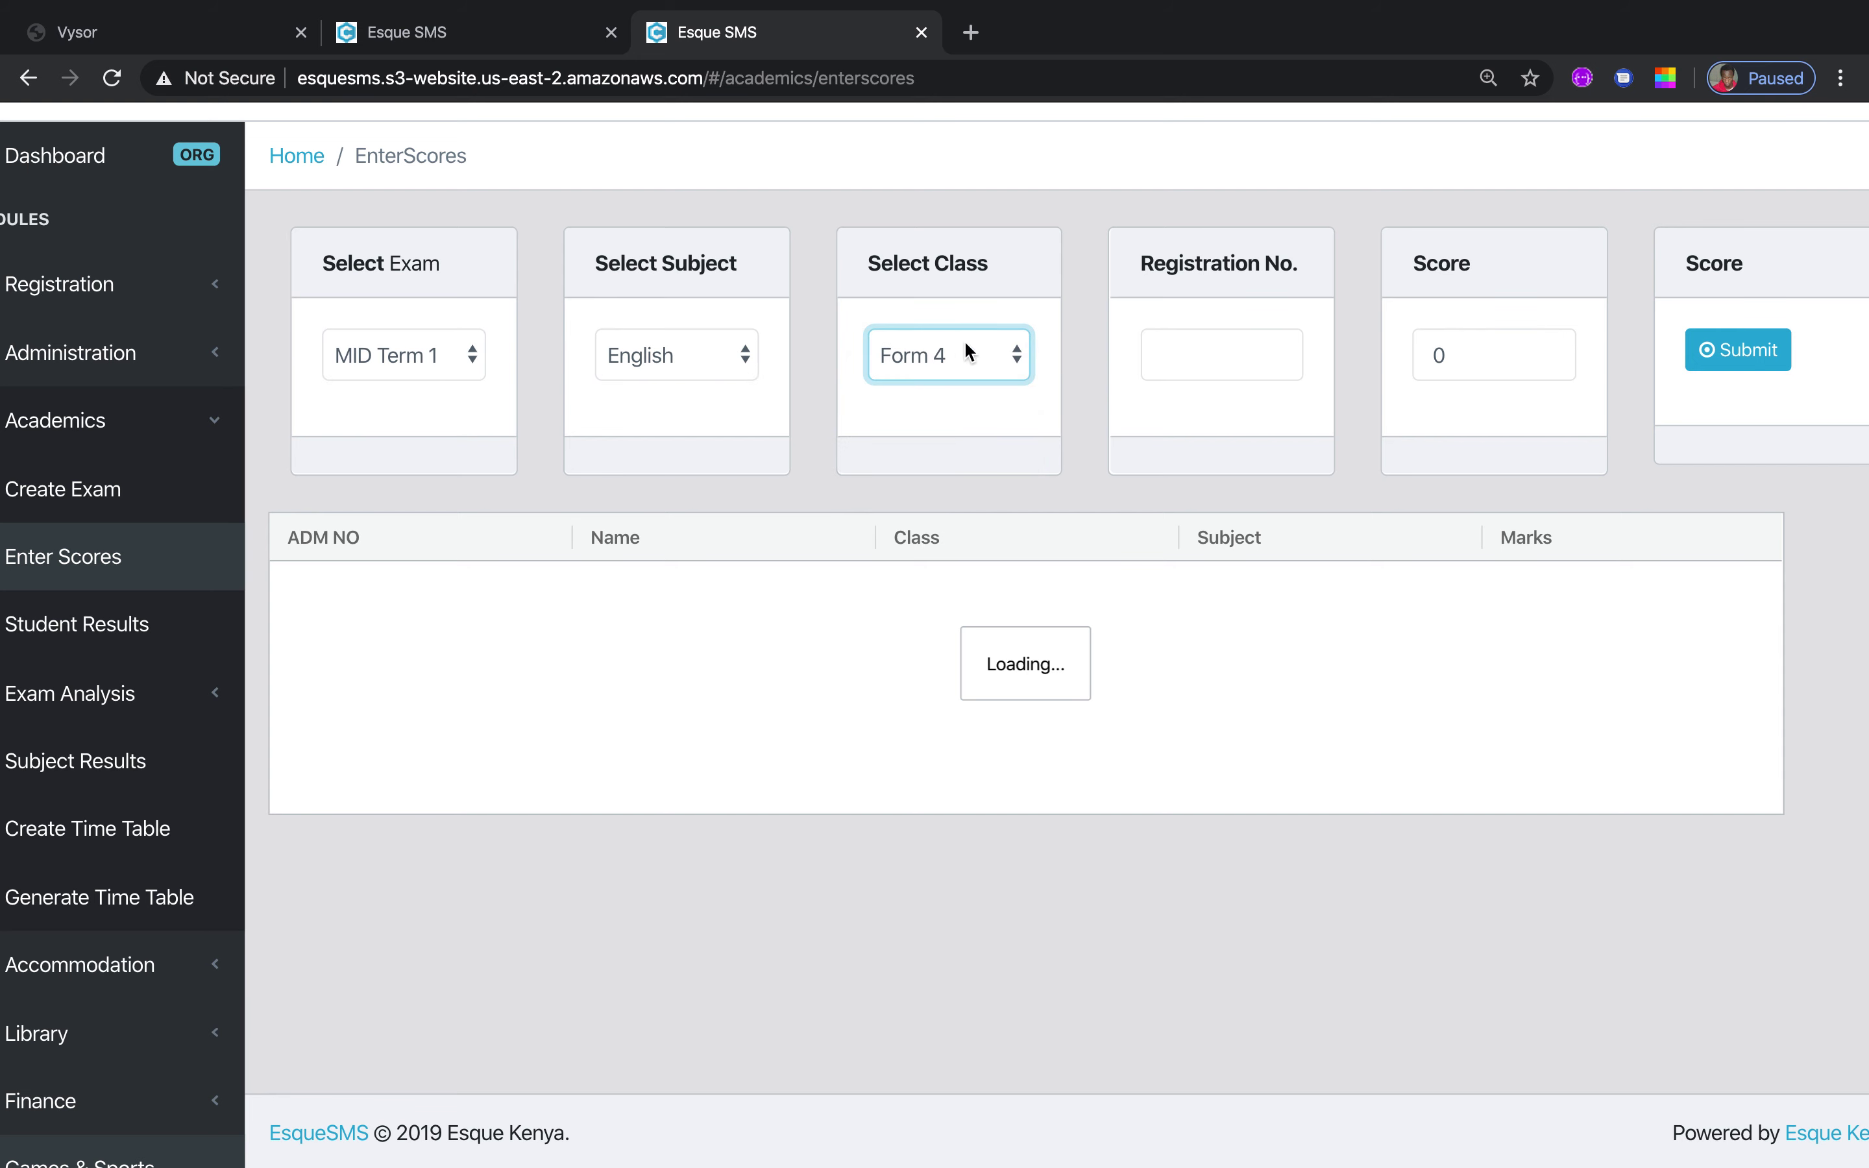
Enter the student's registration number, move to the score field, then open Student Results
click(1263, 360)
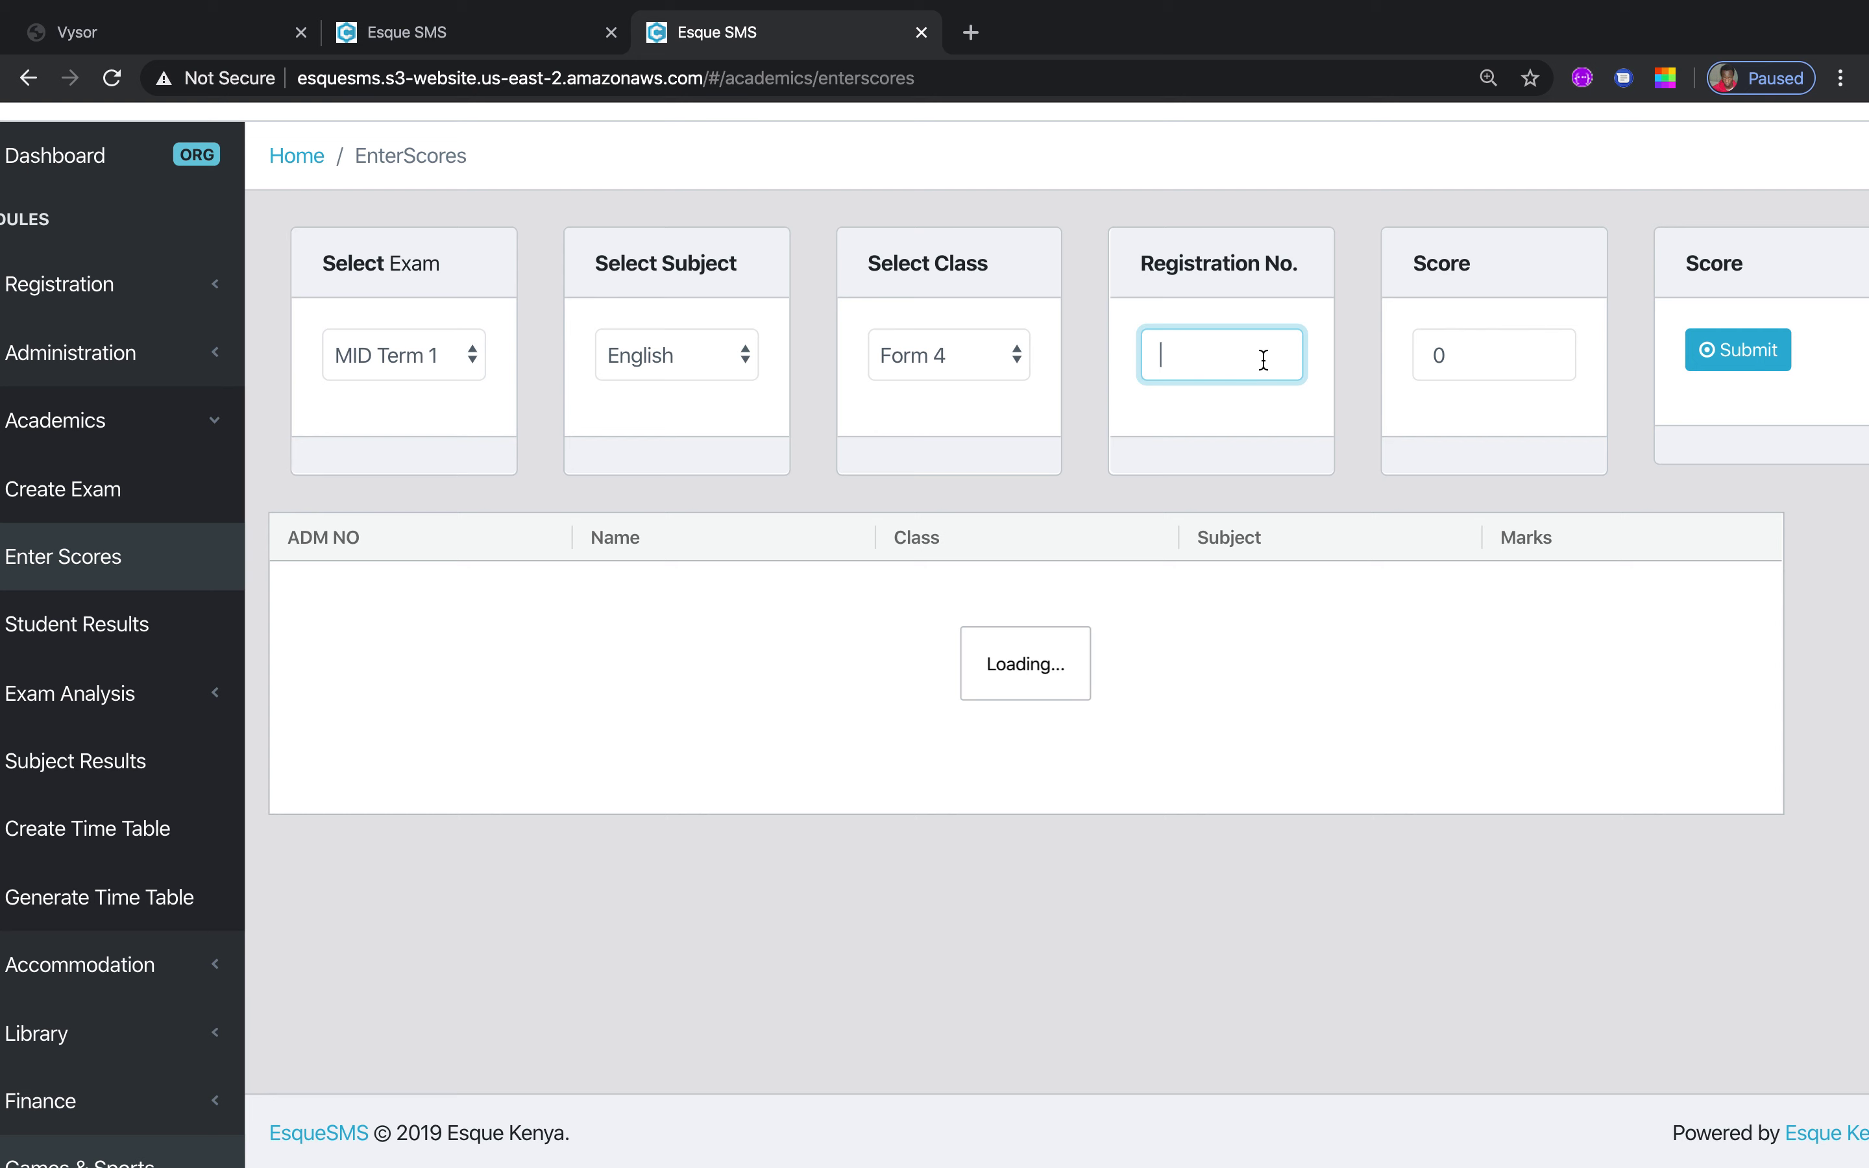
click(1479, 354)
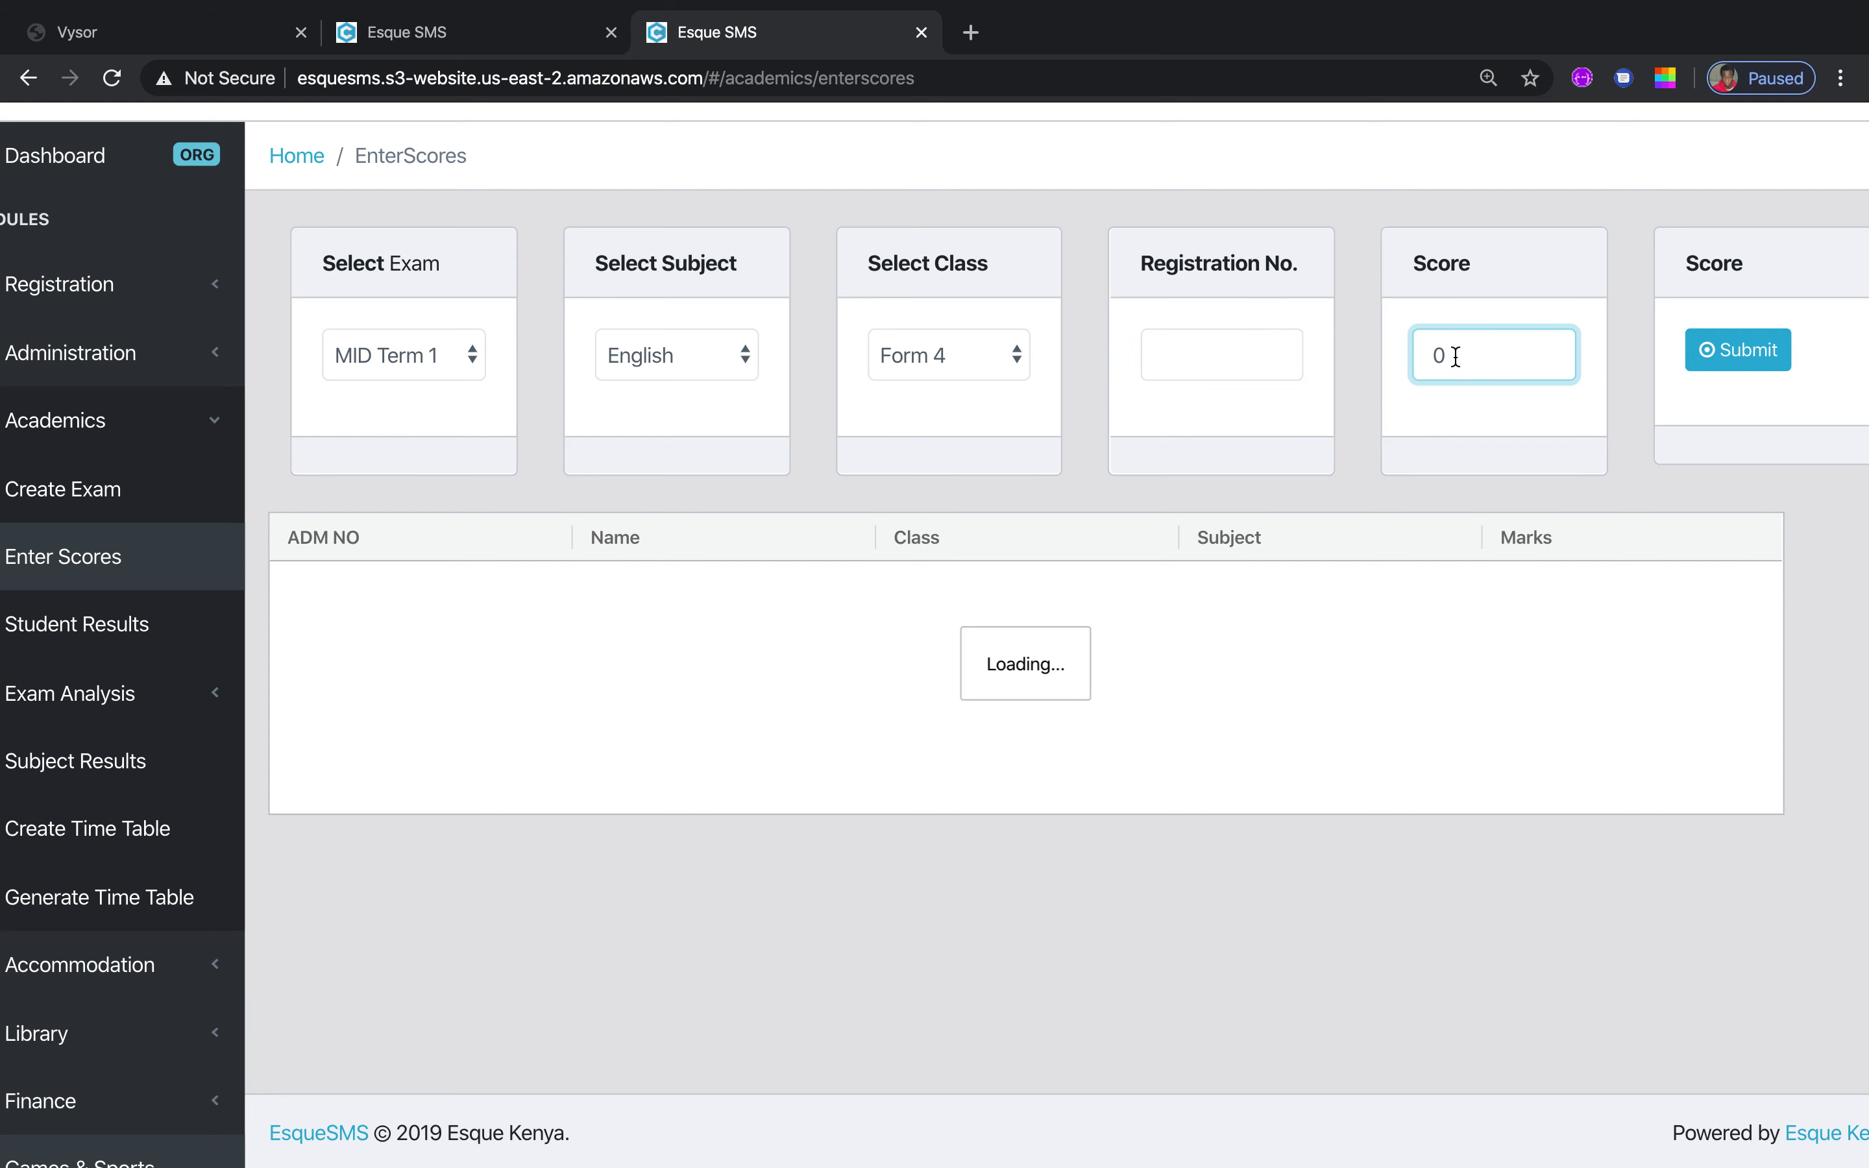
click(1209, 371)
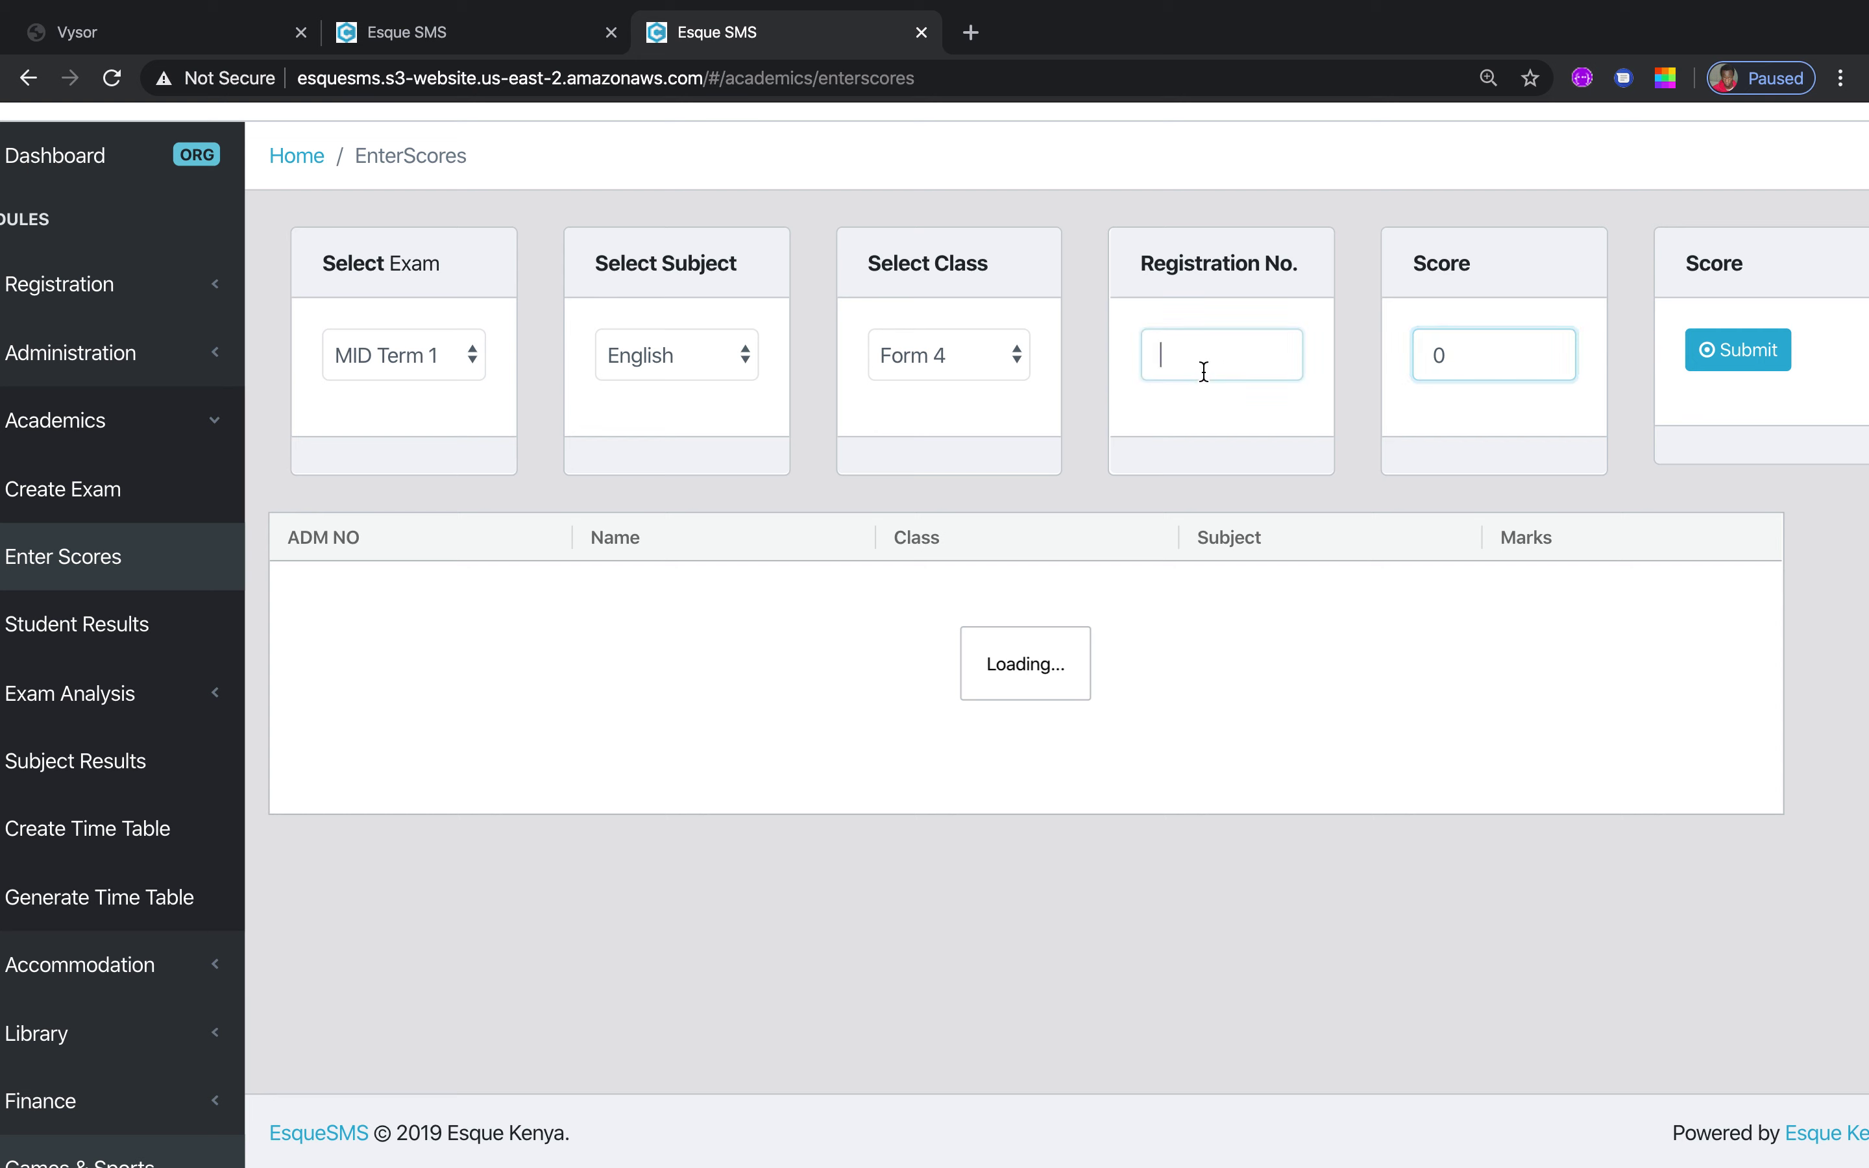
text(3020)
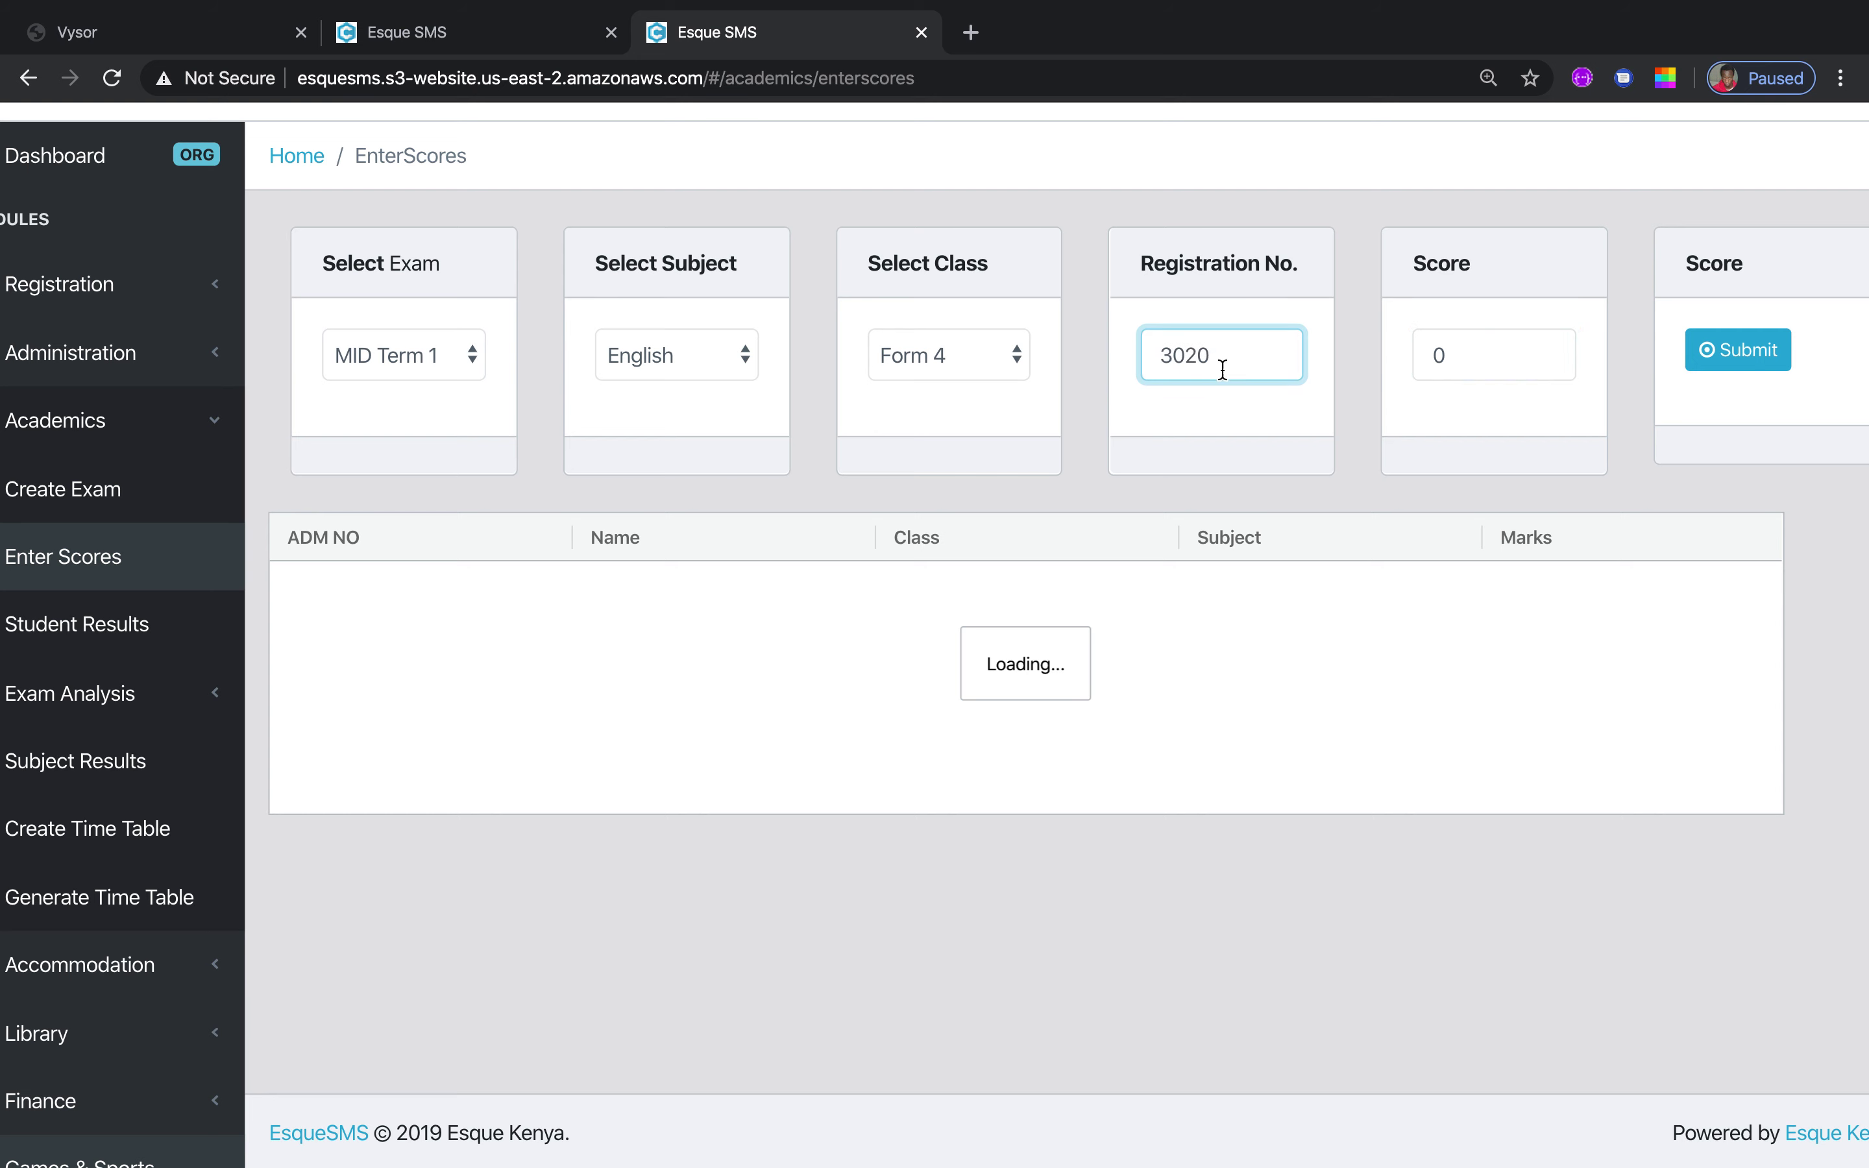
click(1487, 368)
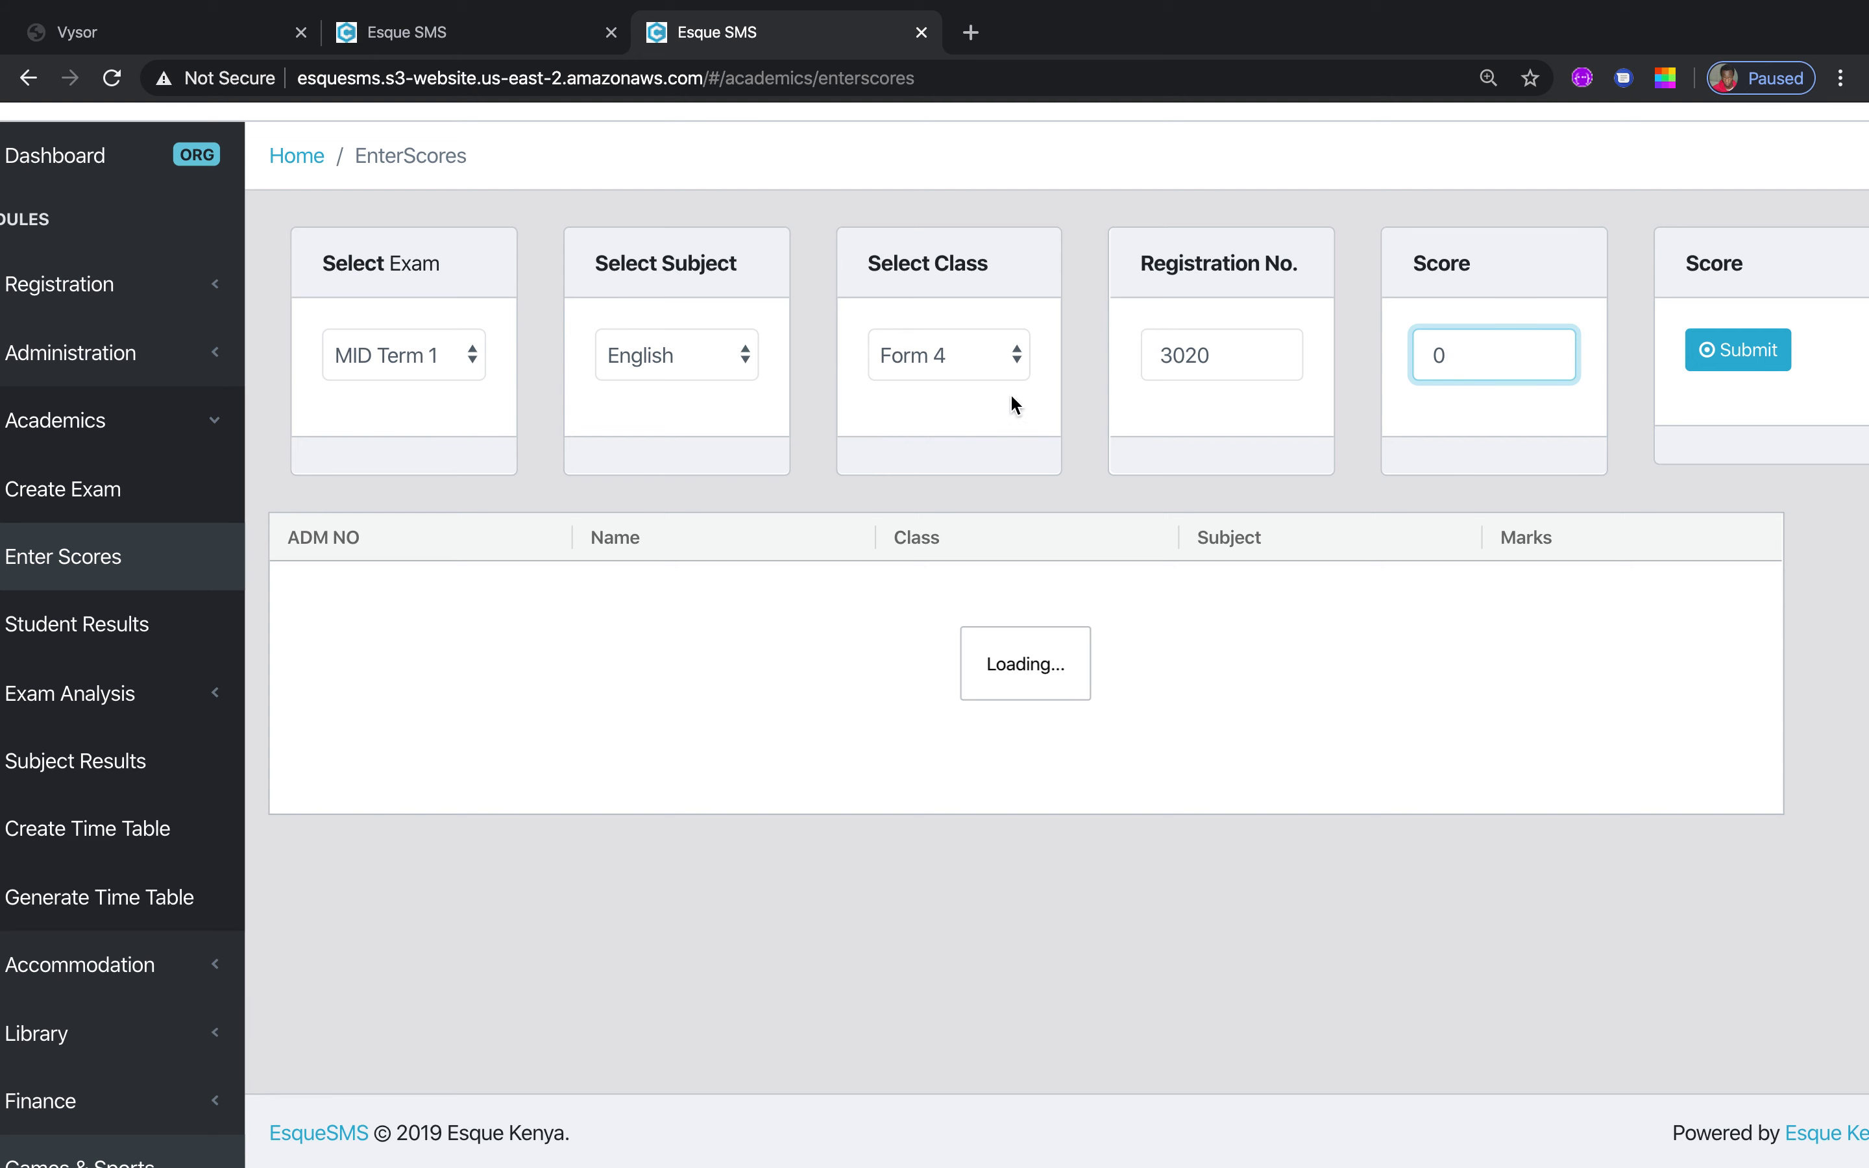
click(86, 620)
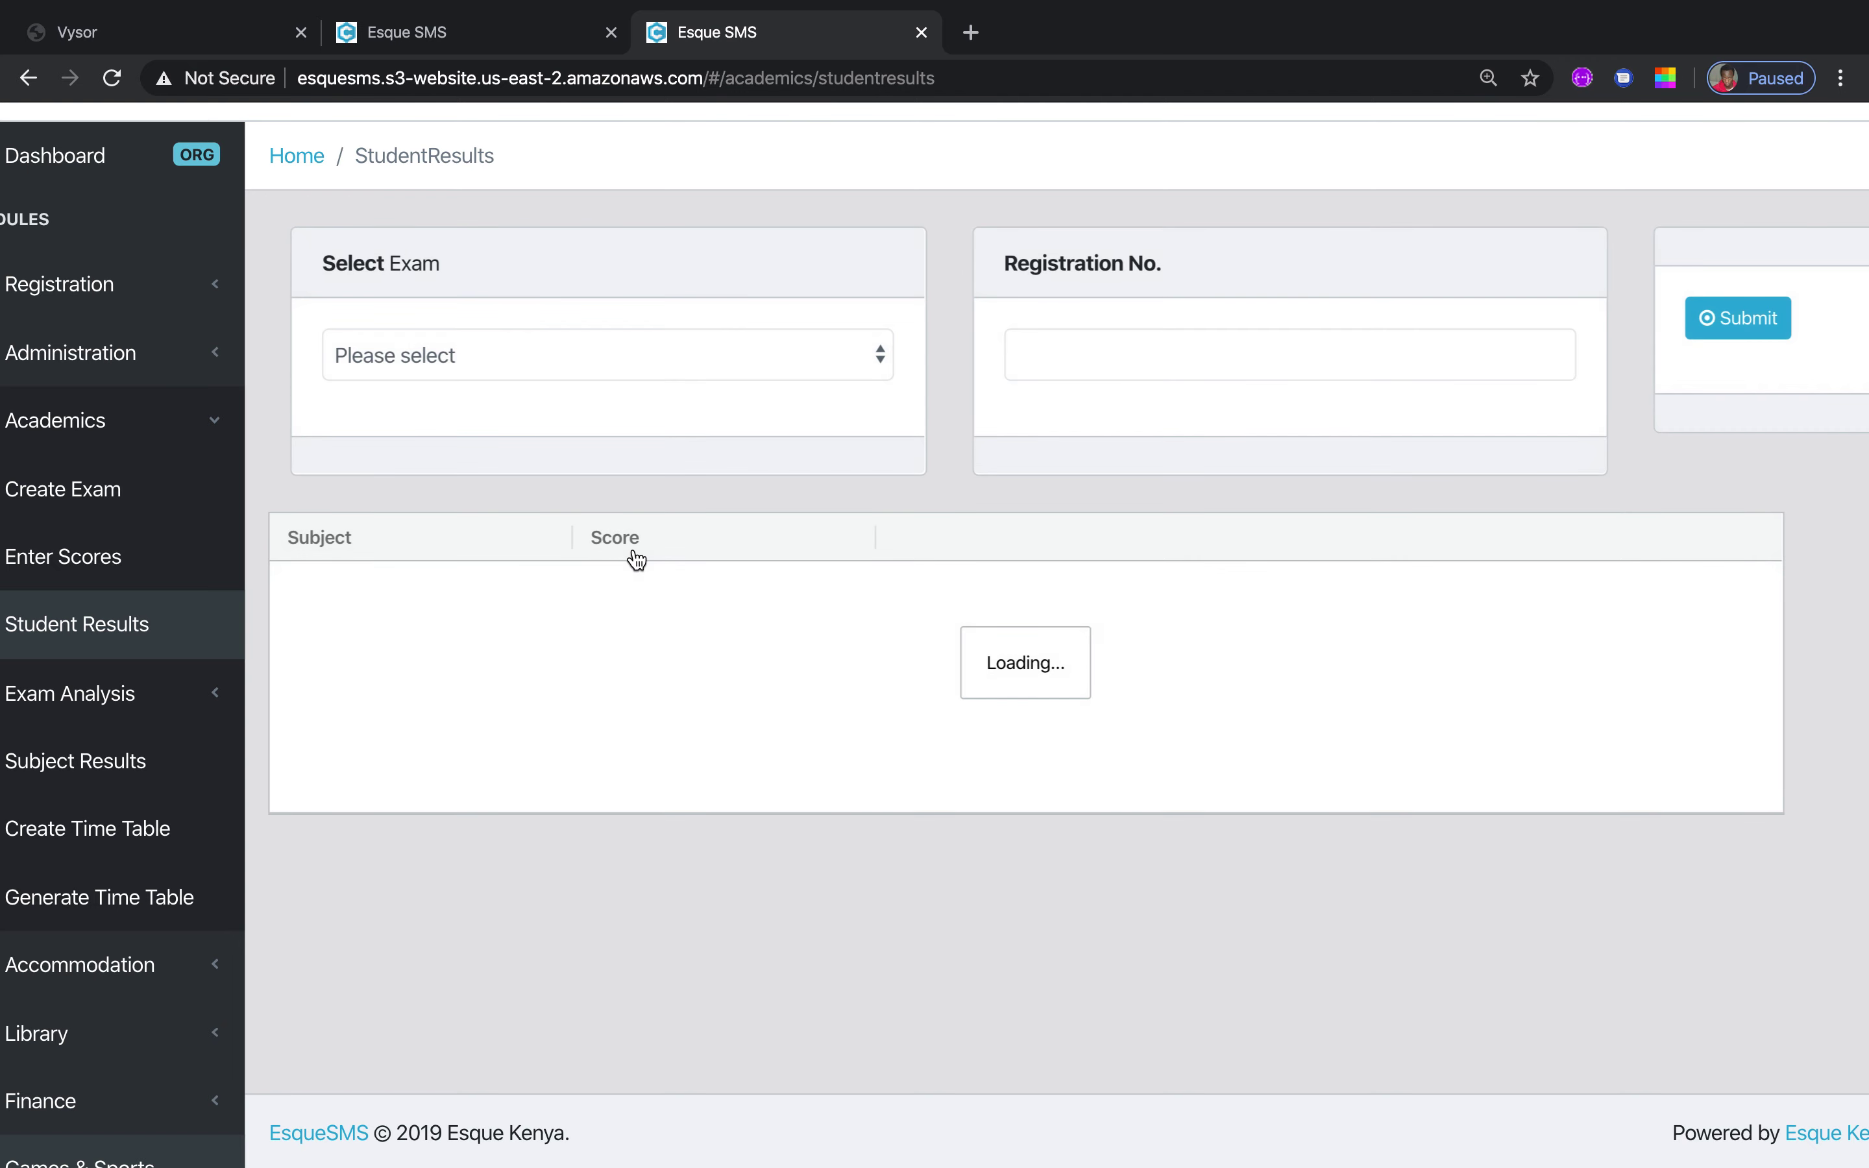
Fetch the student's MID Term 1 scores by registration number, then expand Exam Analysis > Subject Analysis
click(881, 356)
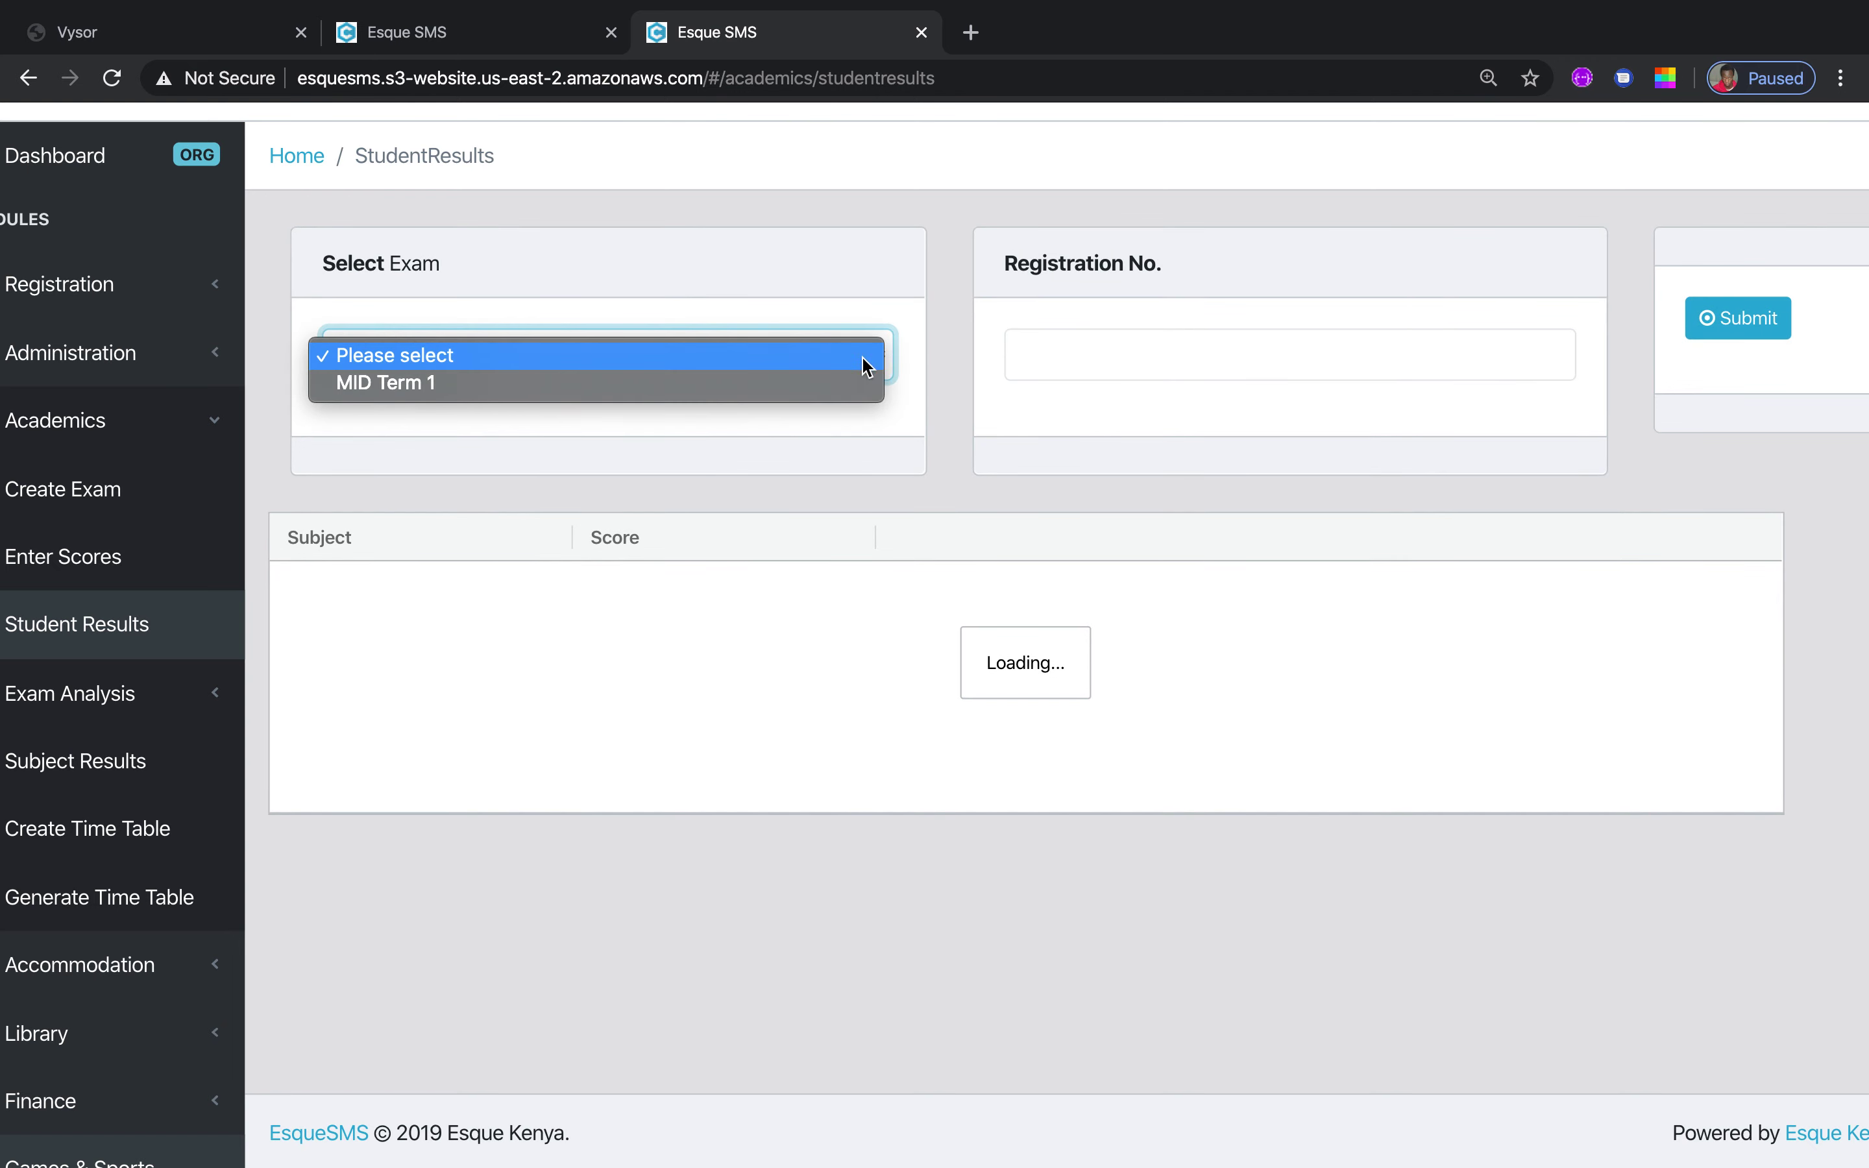
click(742, 386)
click(1422, 362)
text(3020)
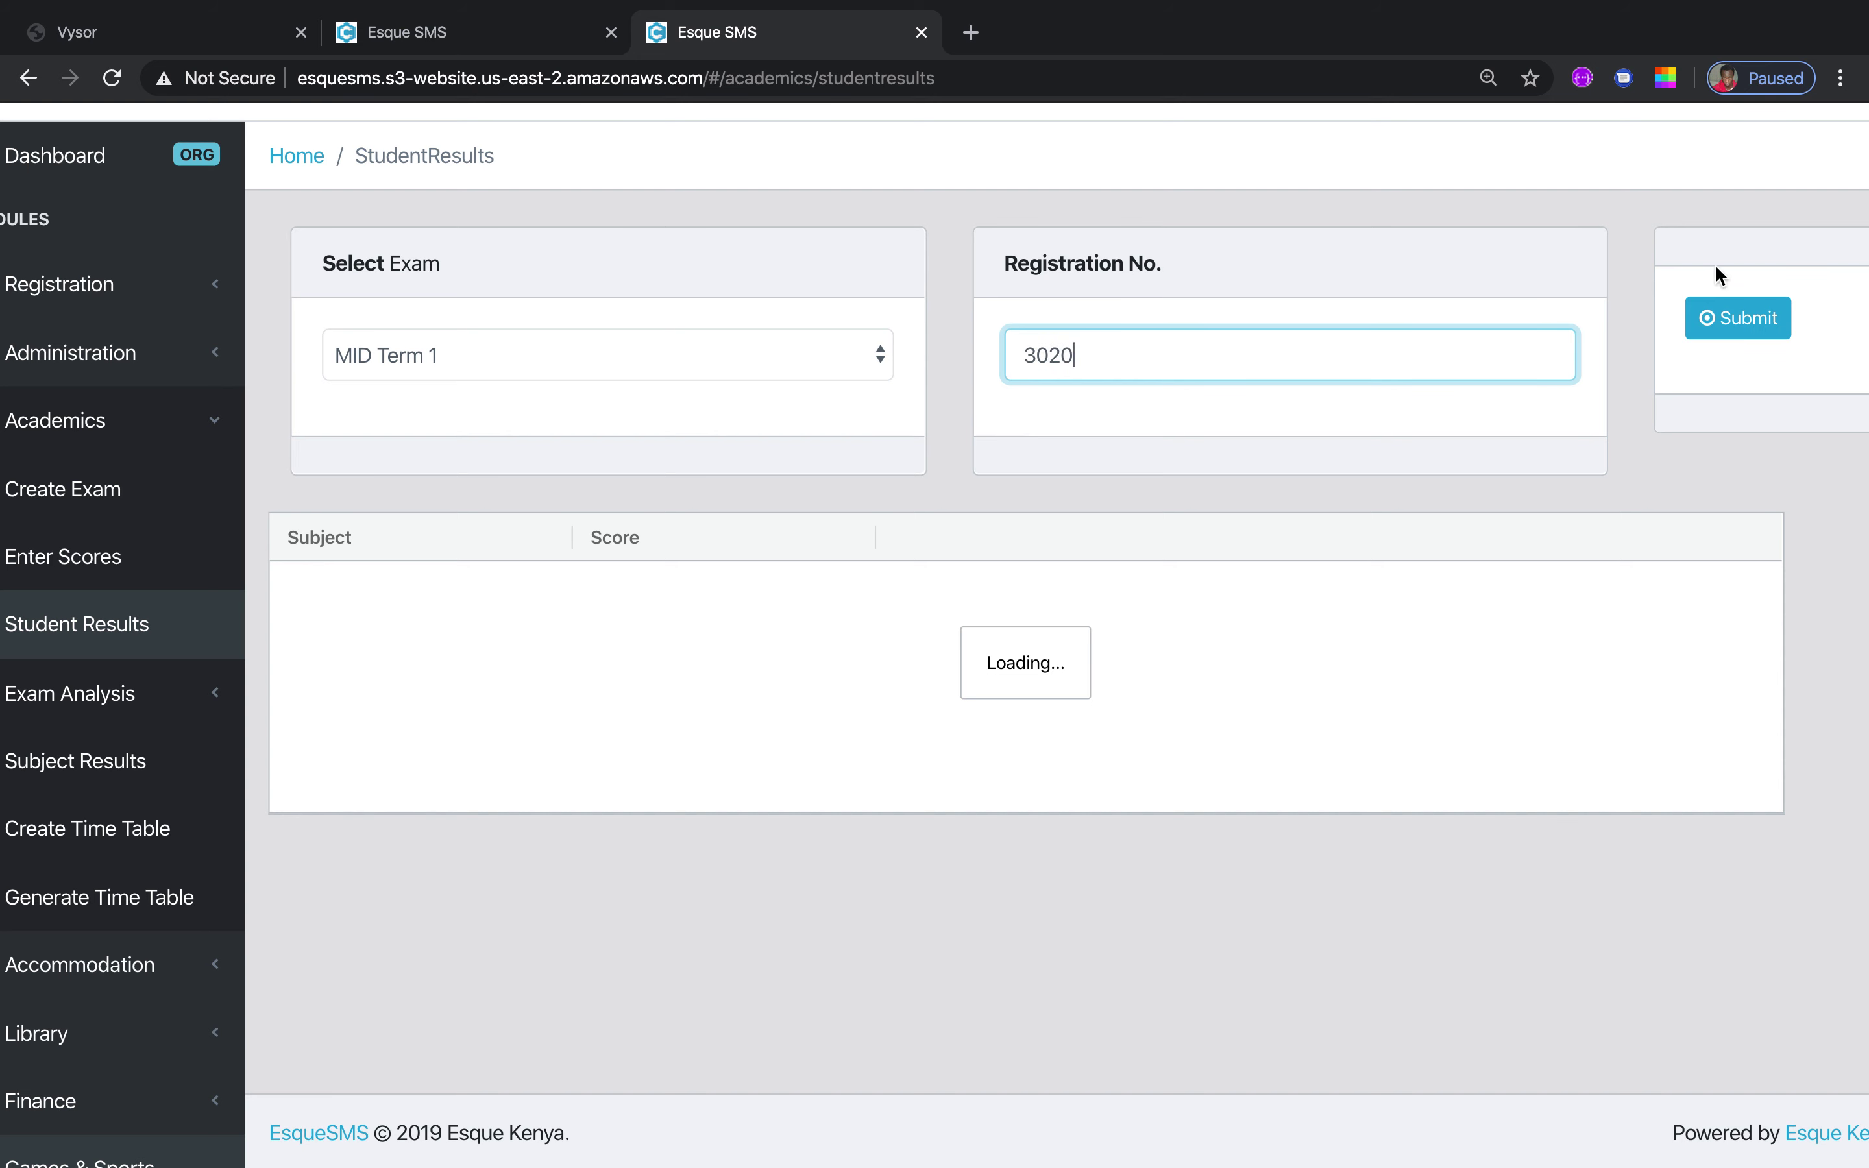
click(1745, 326)
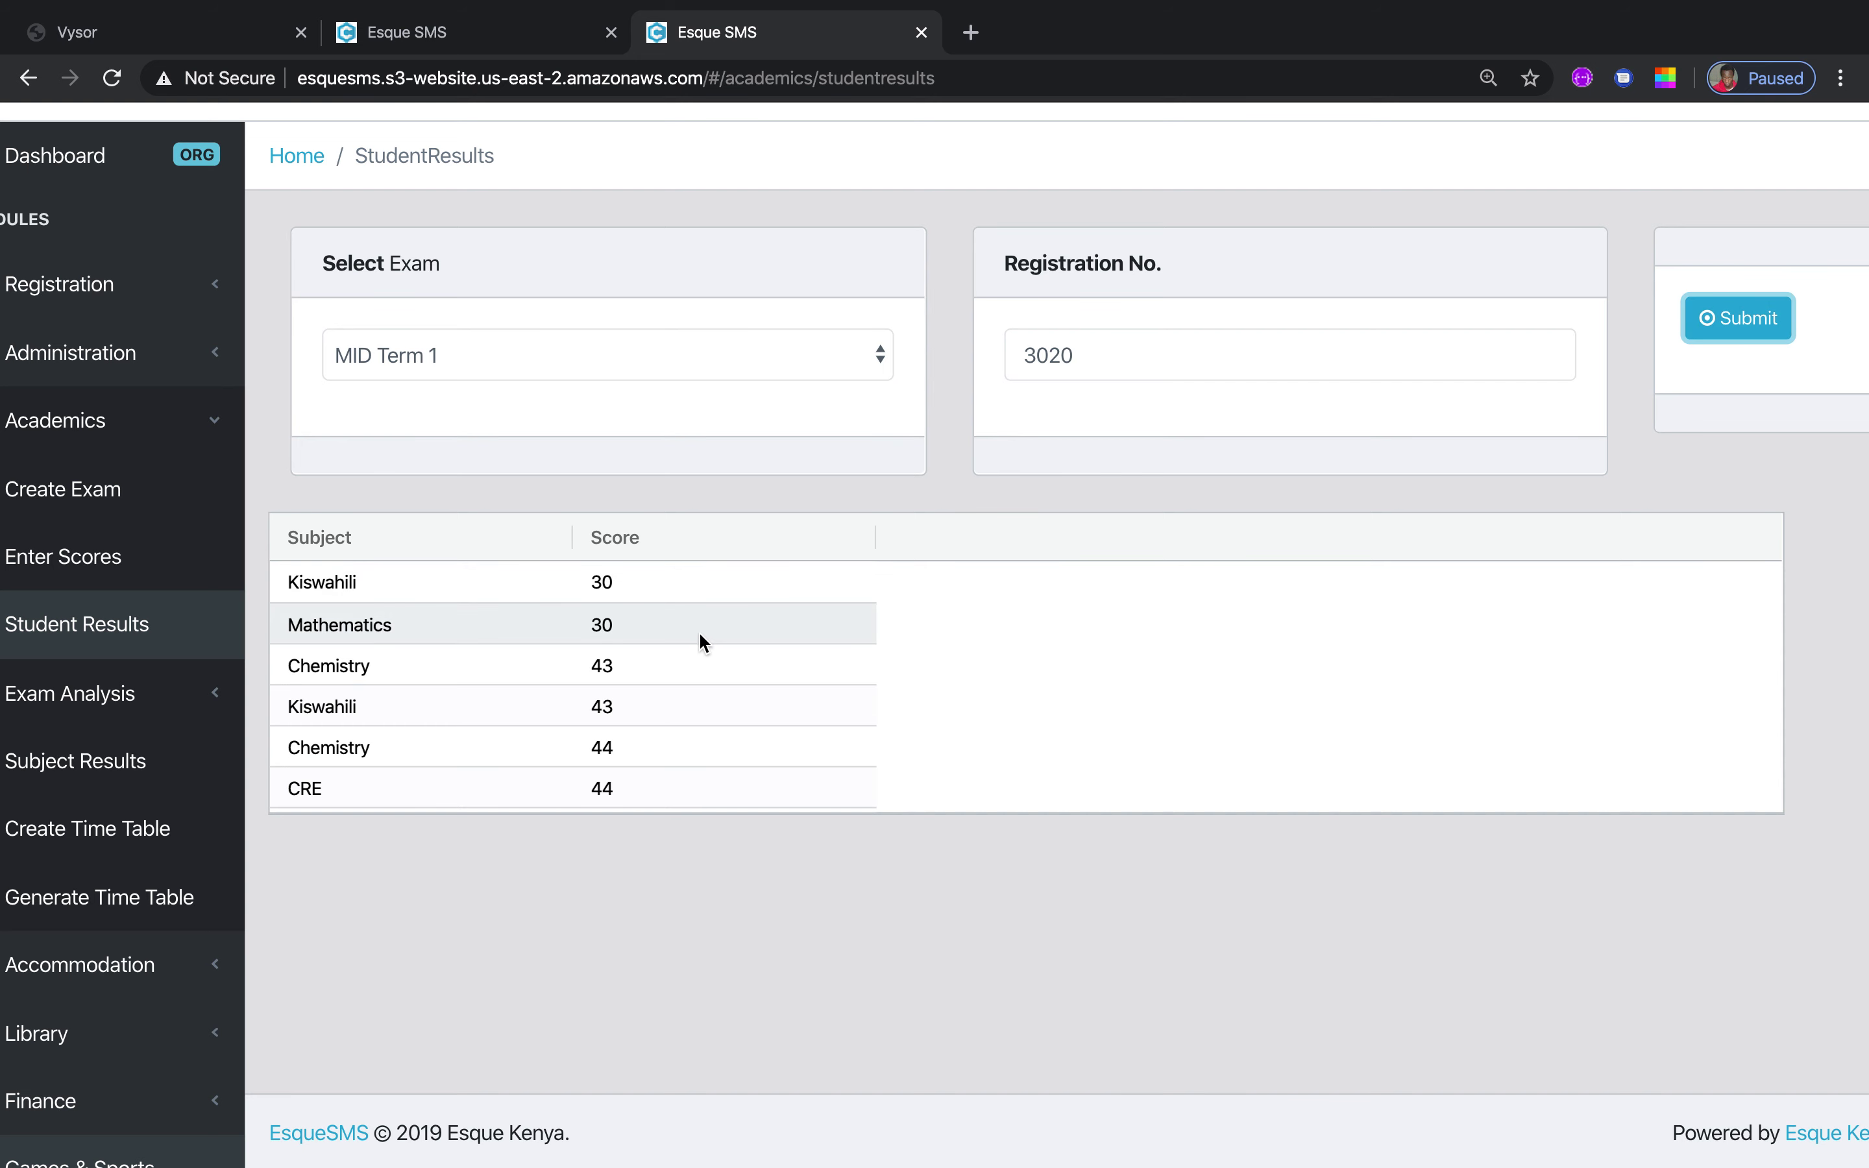
click(707, 587)
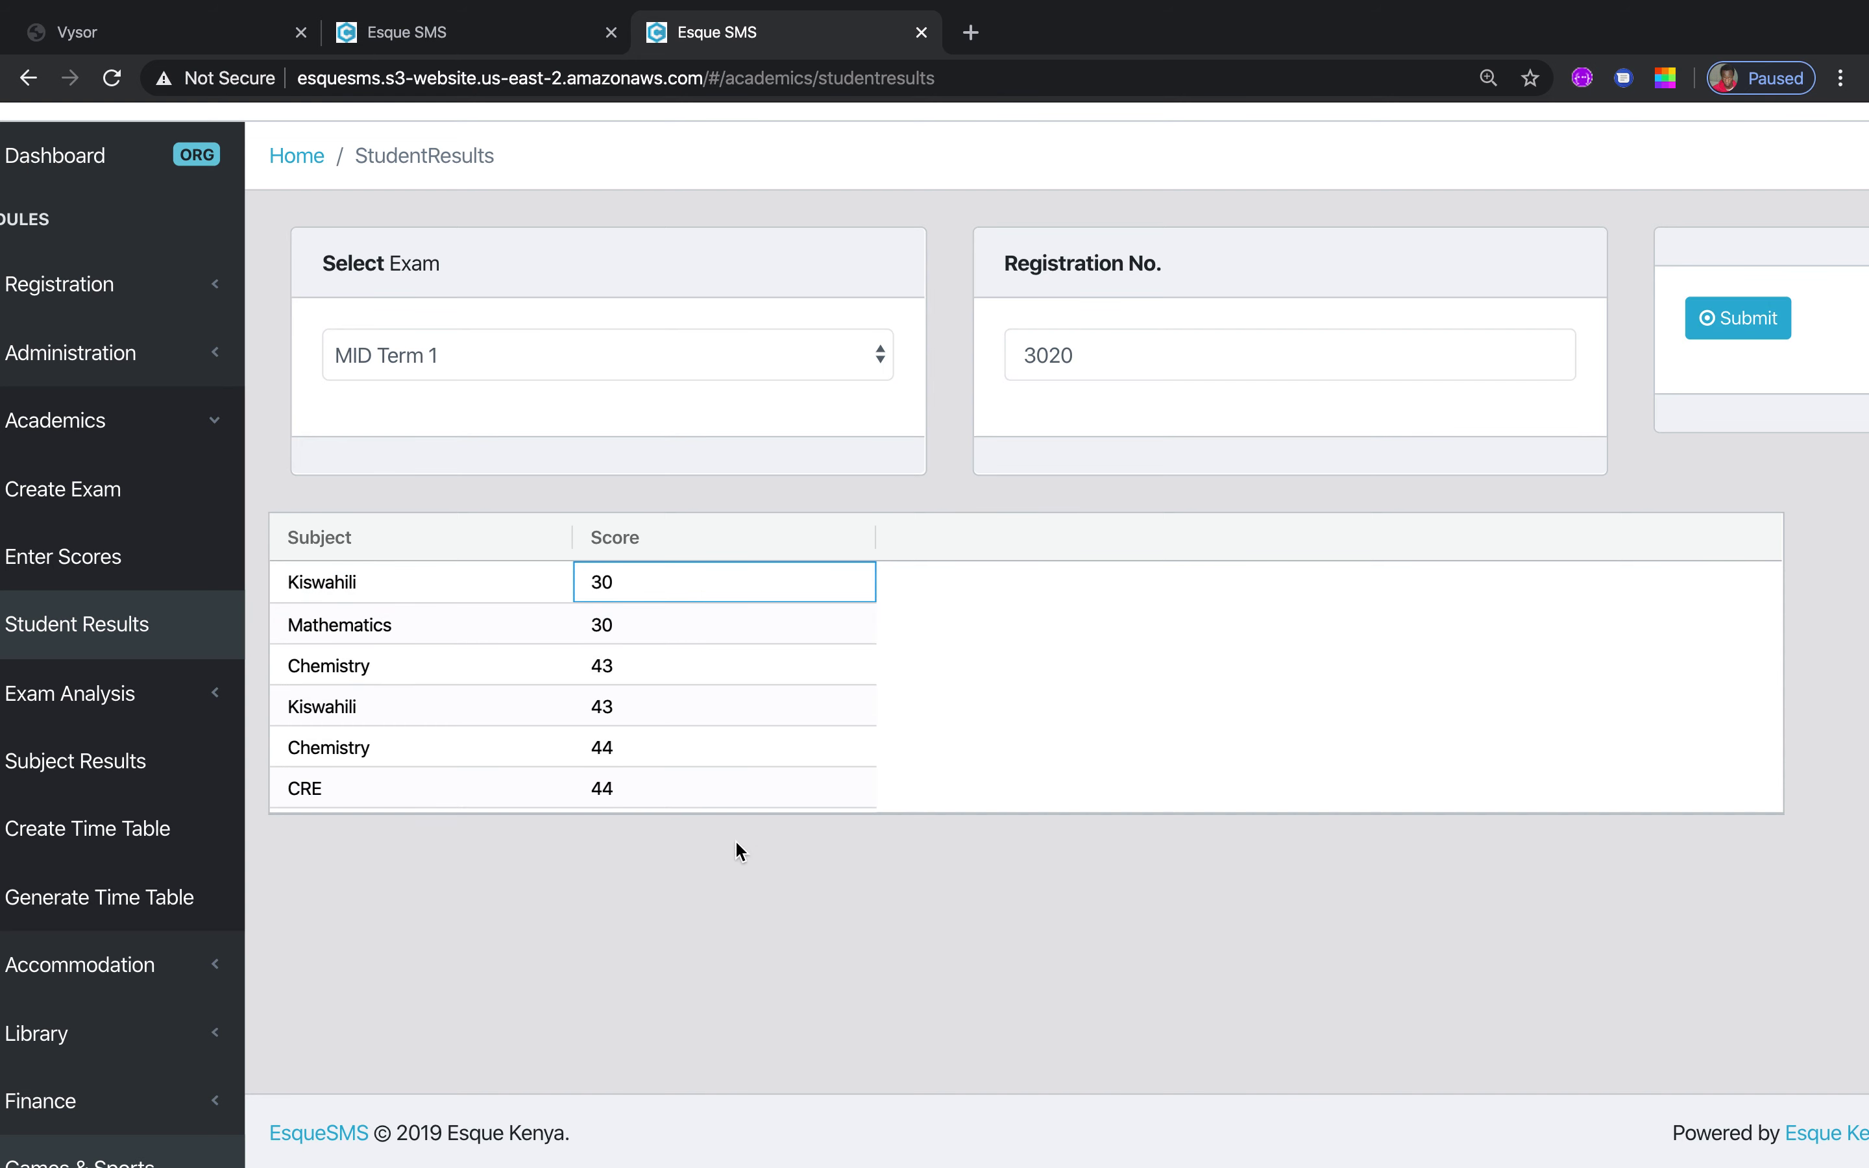
click(218, 694)
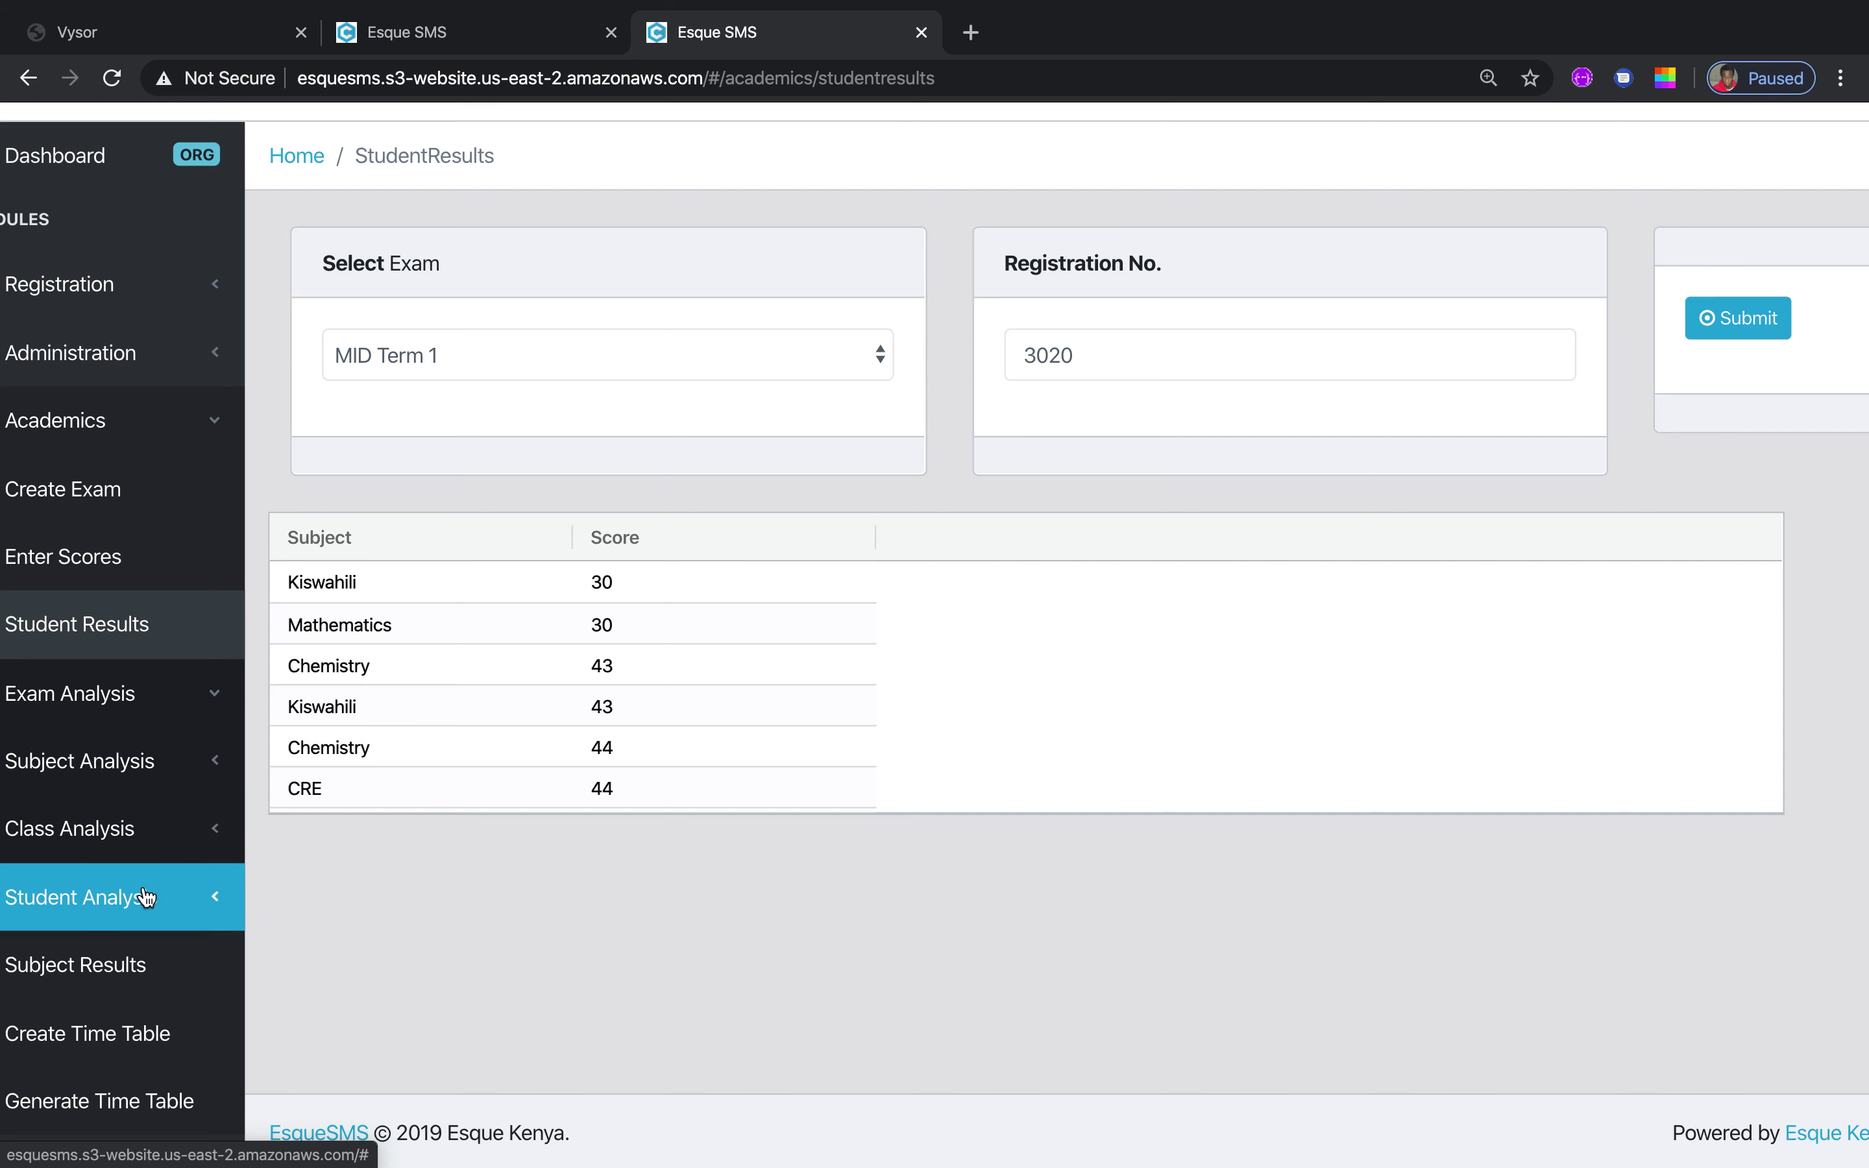
click(203, 765)
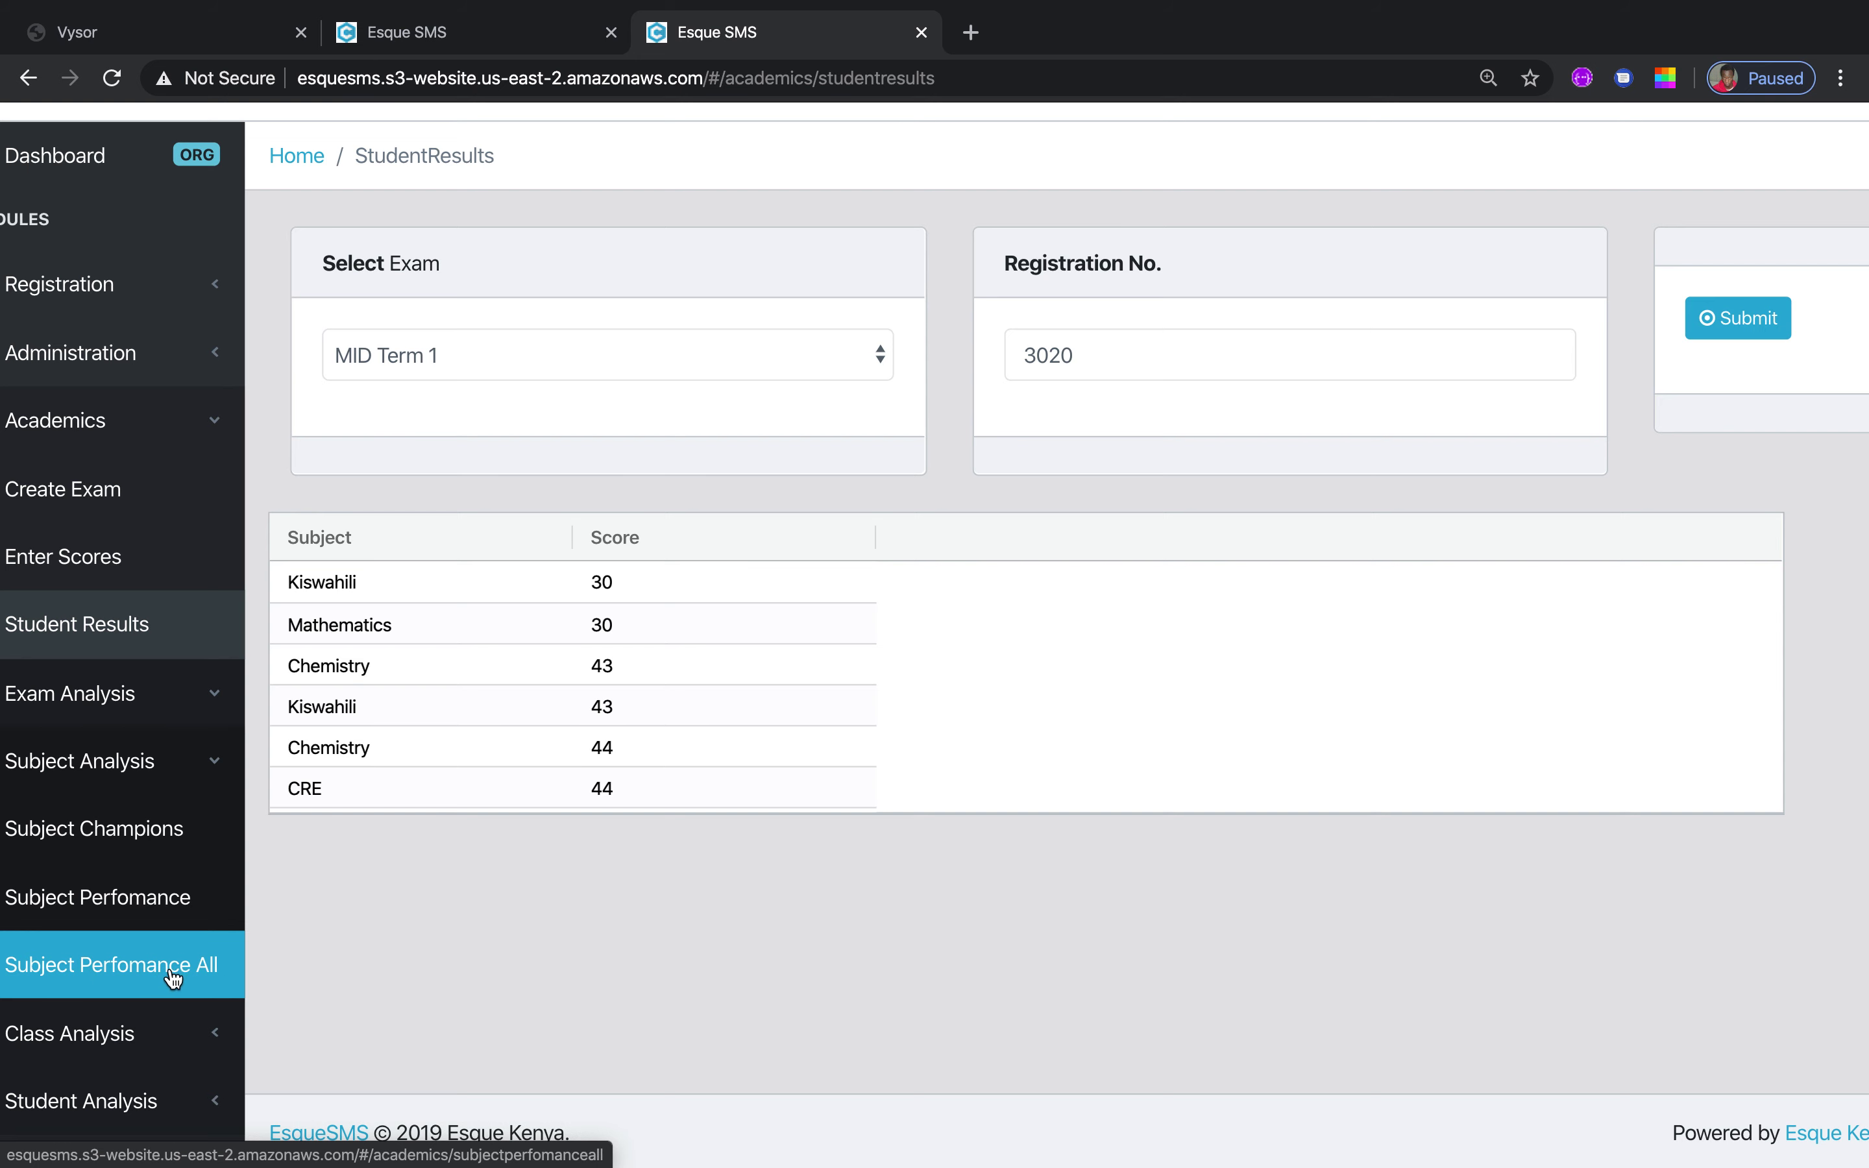
List Form 4's MID Term 1 subject champions with table columns sized to fit
click(162, 834)
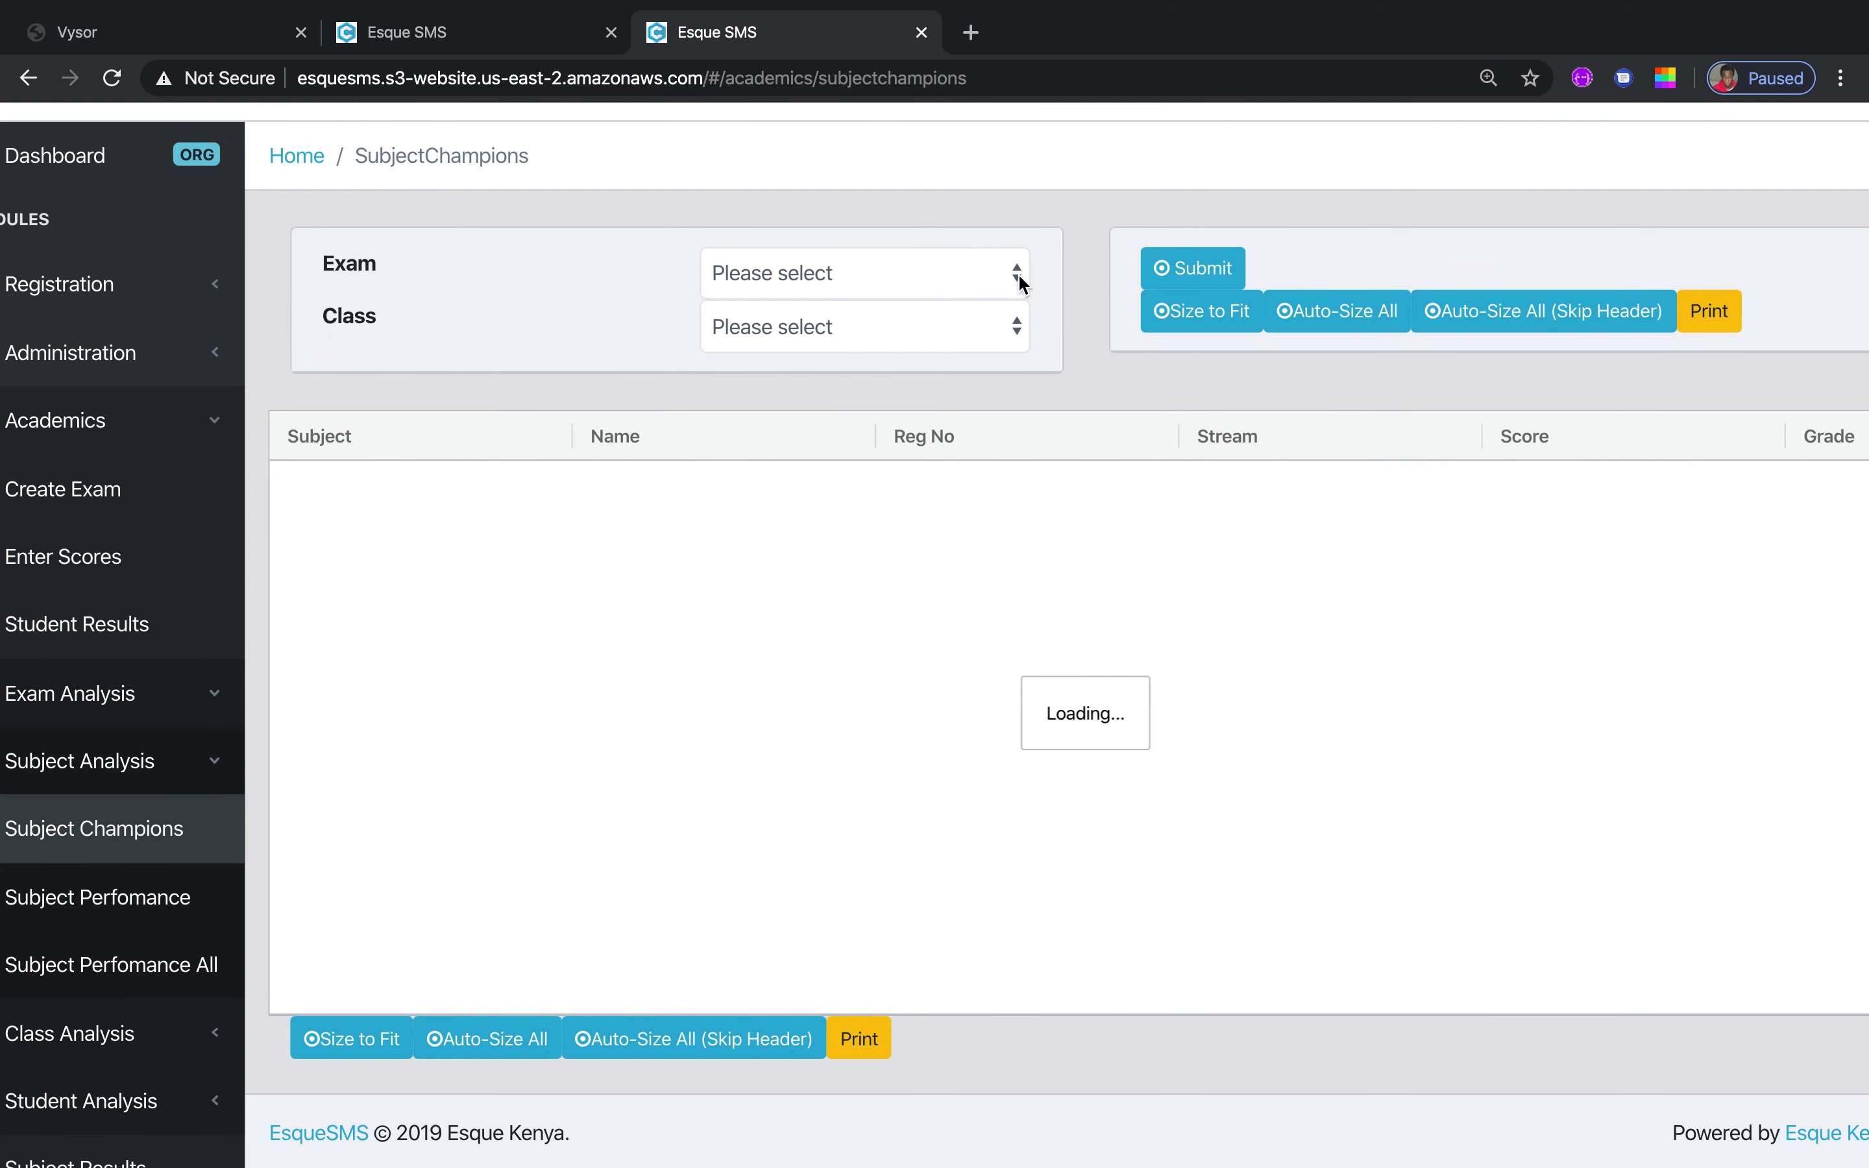
click(1018, 275)
click(923, 301)
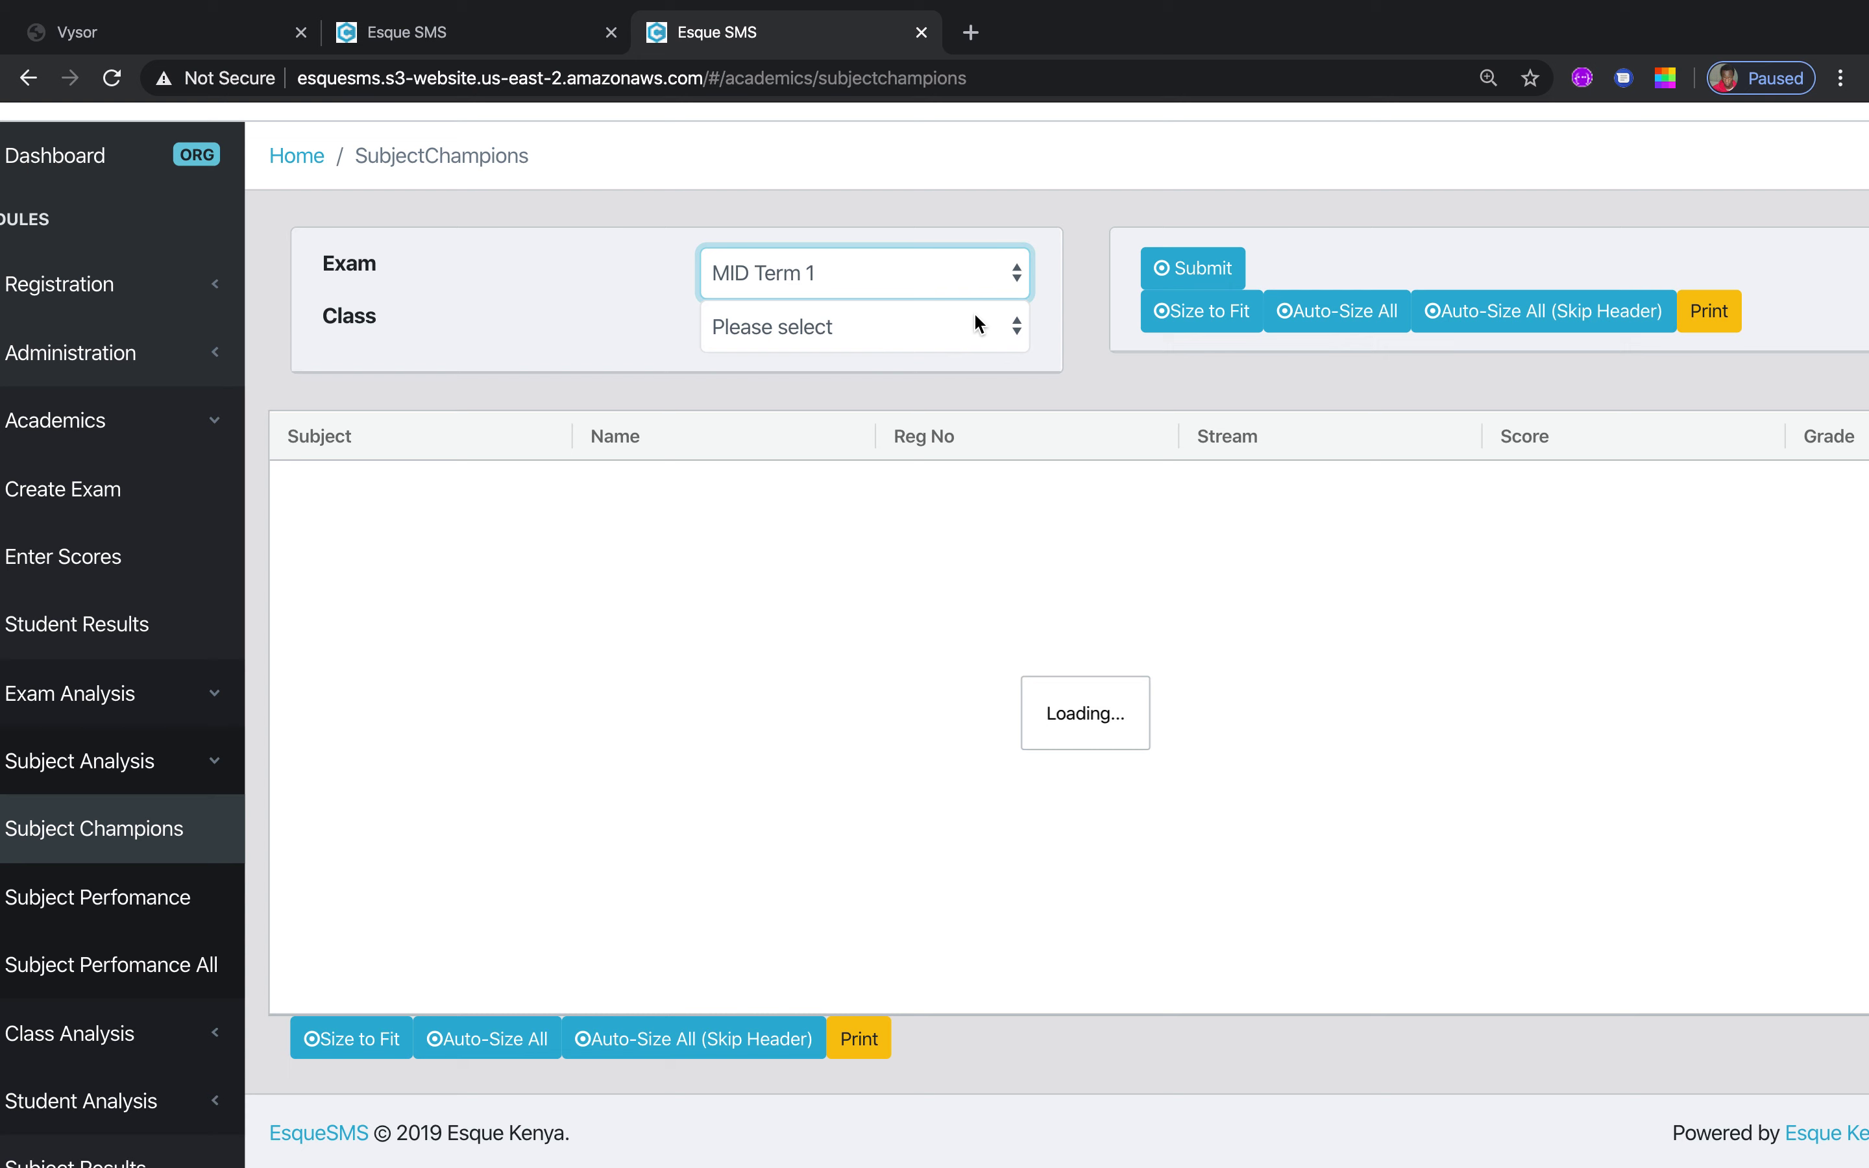
click(1010, 325)
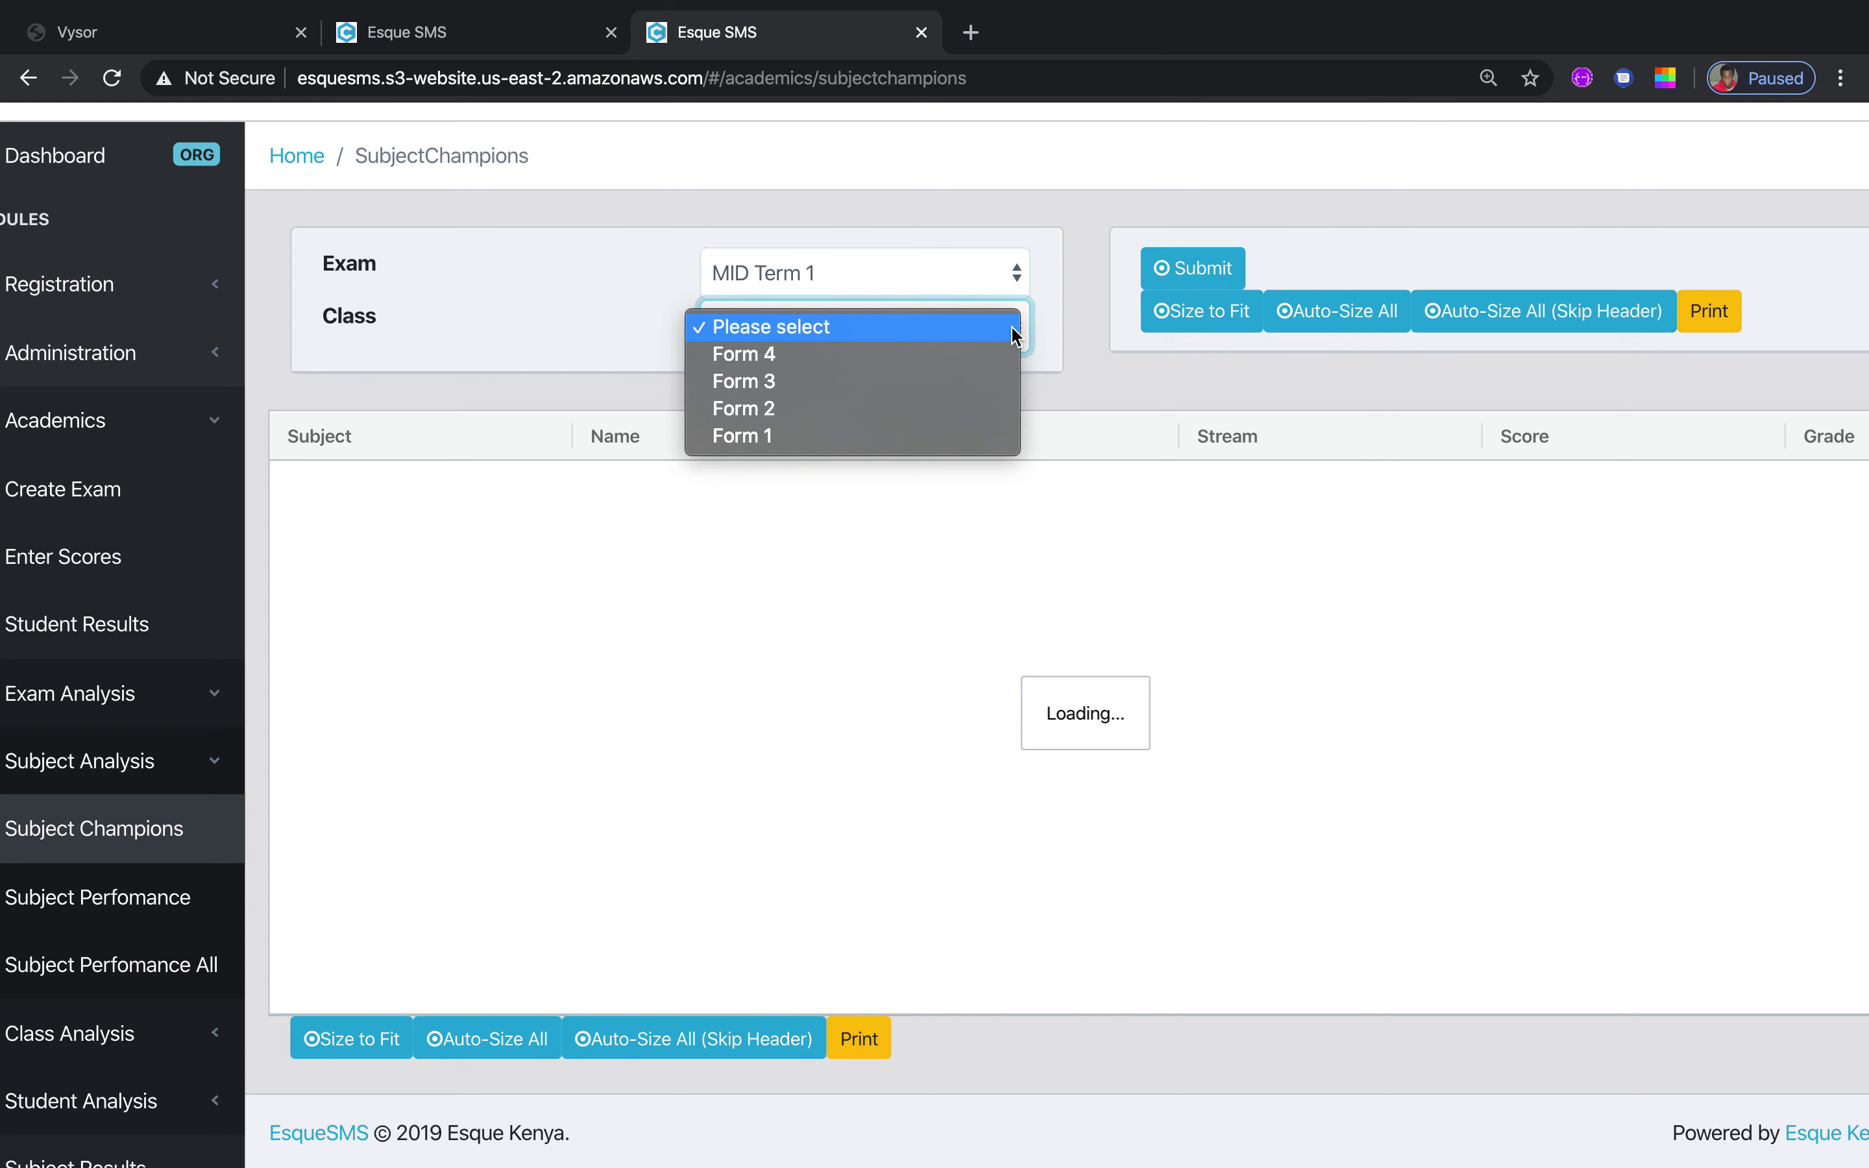
click(941, 365)
click(1209, 272)
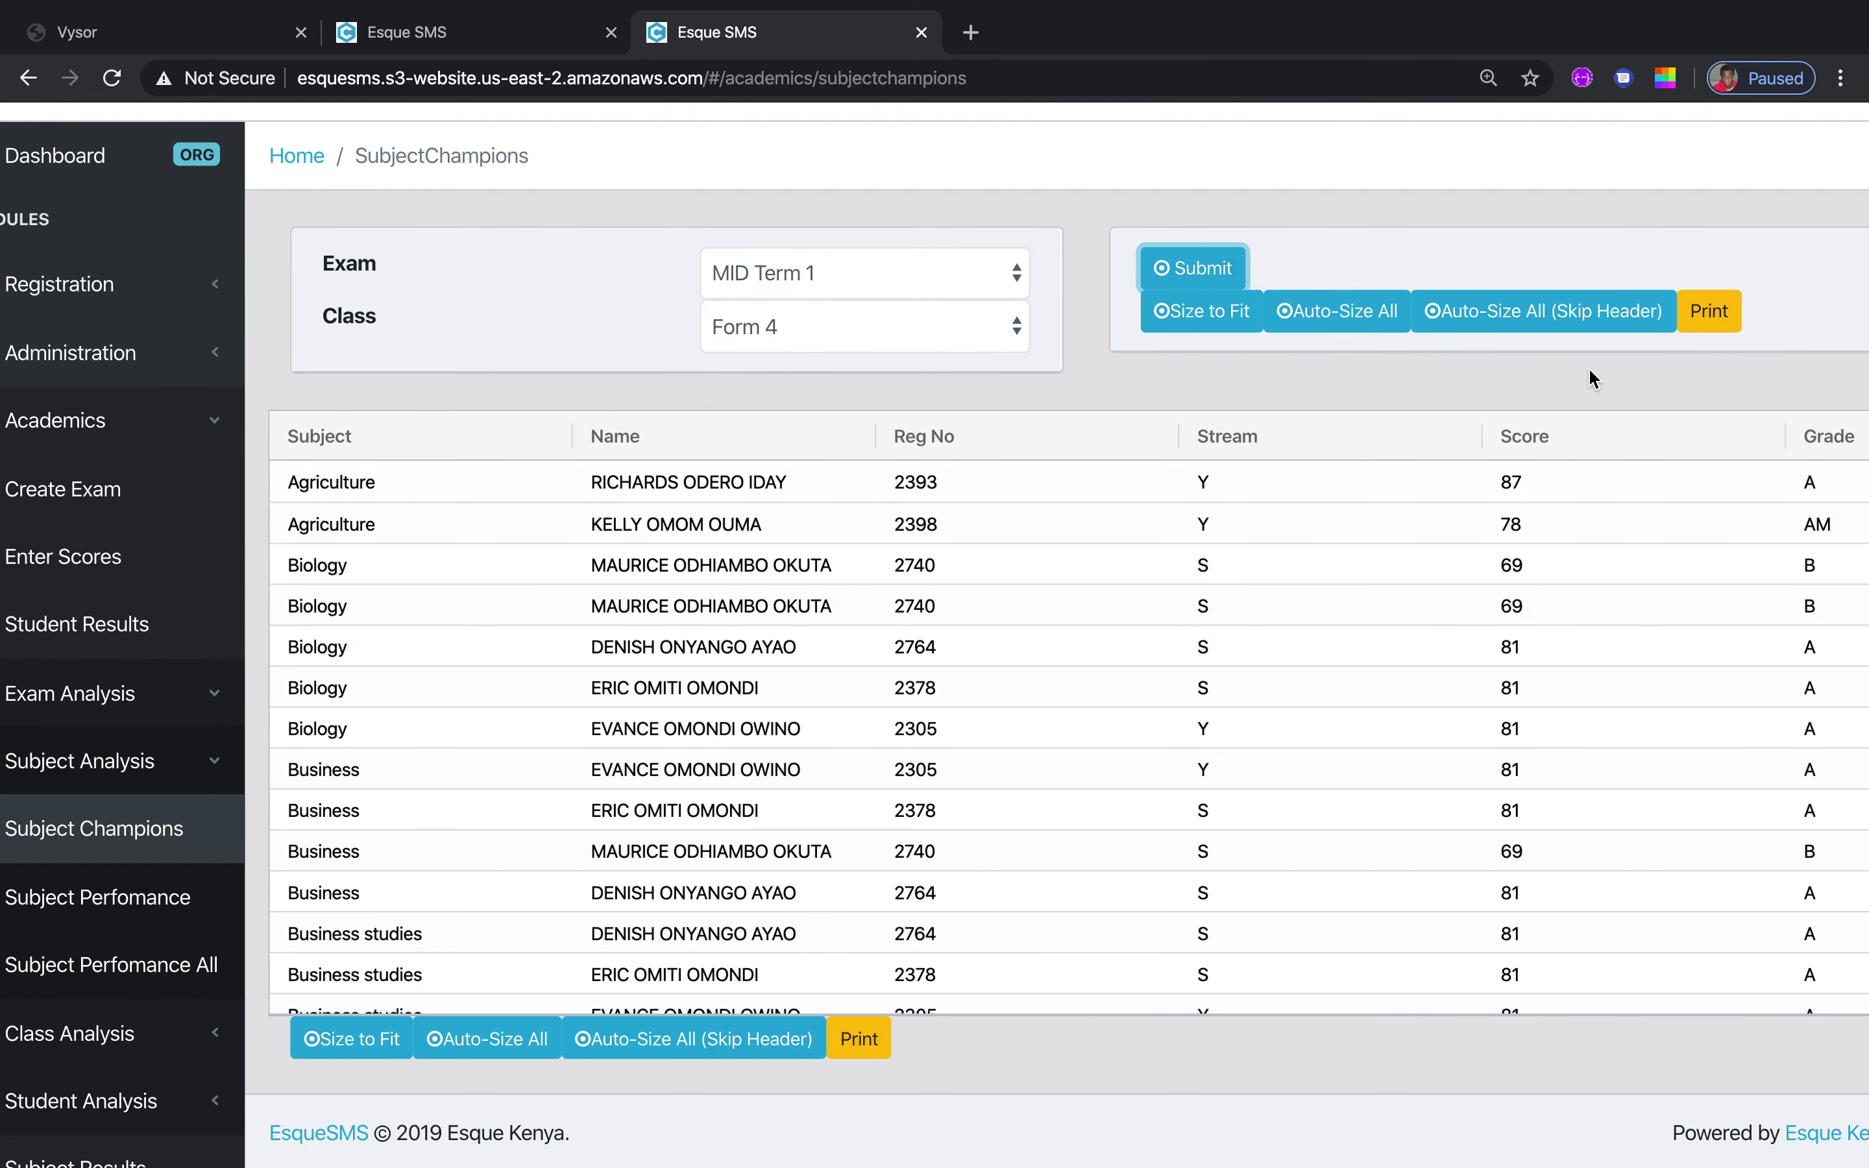
click(1177, 316)
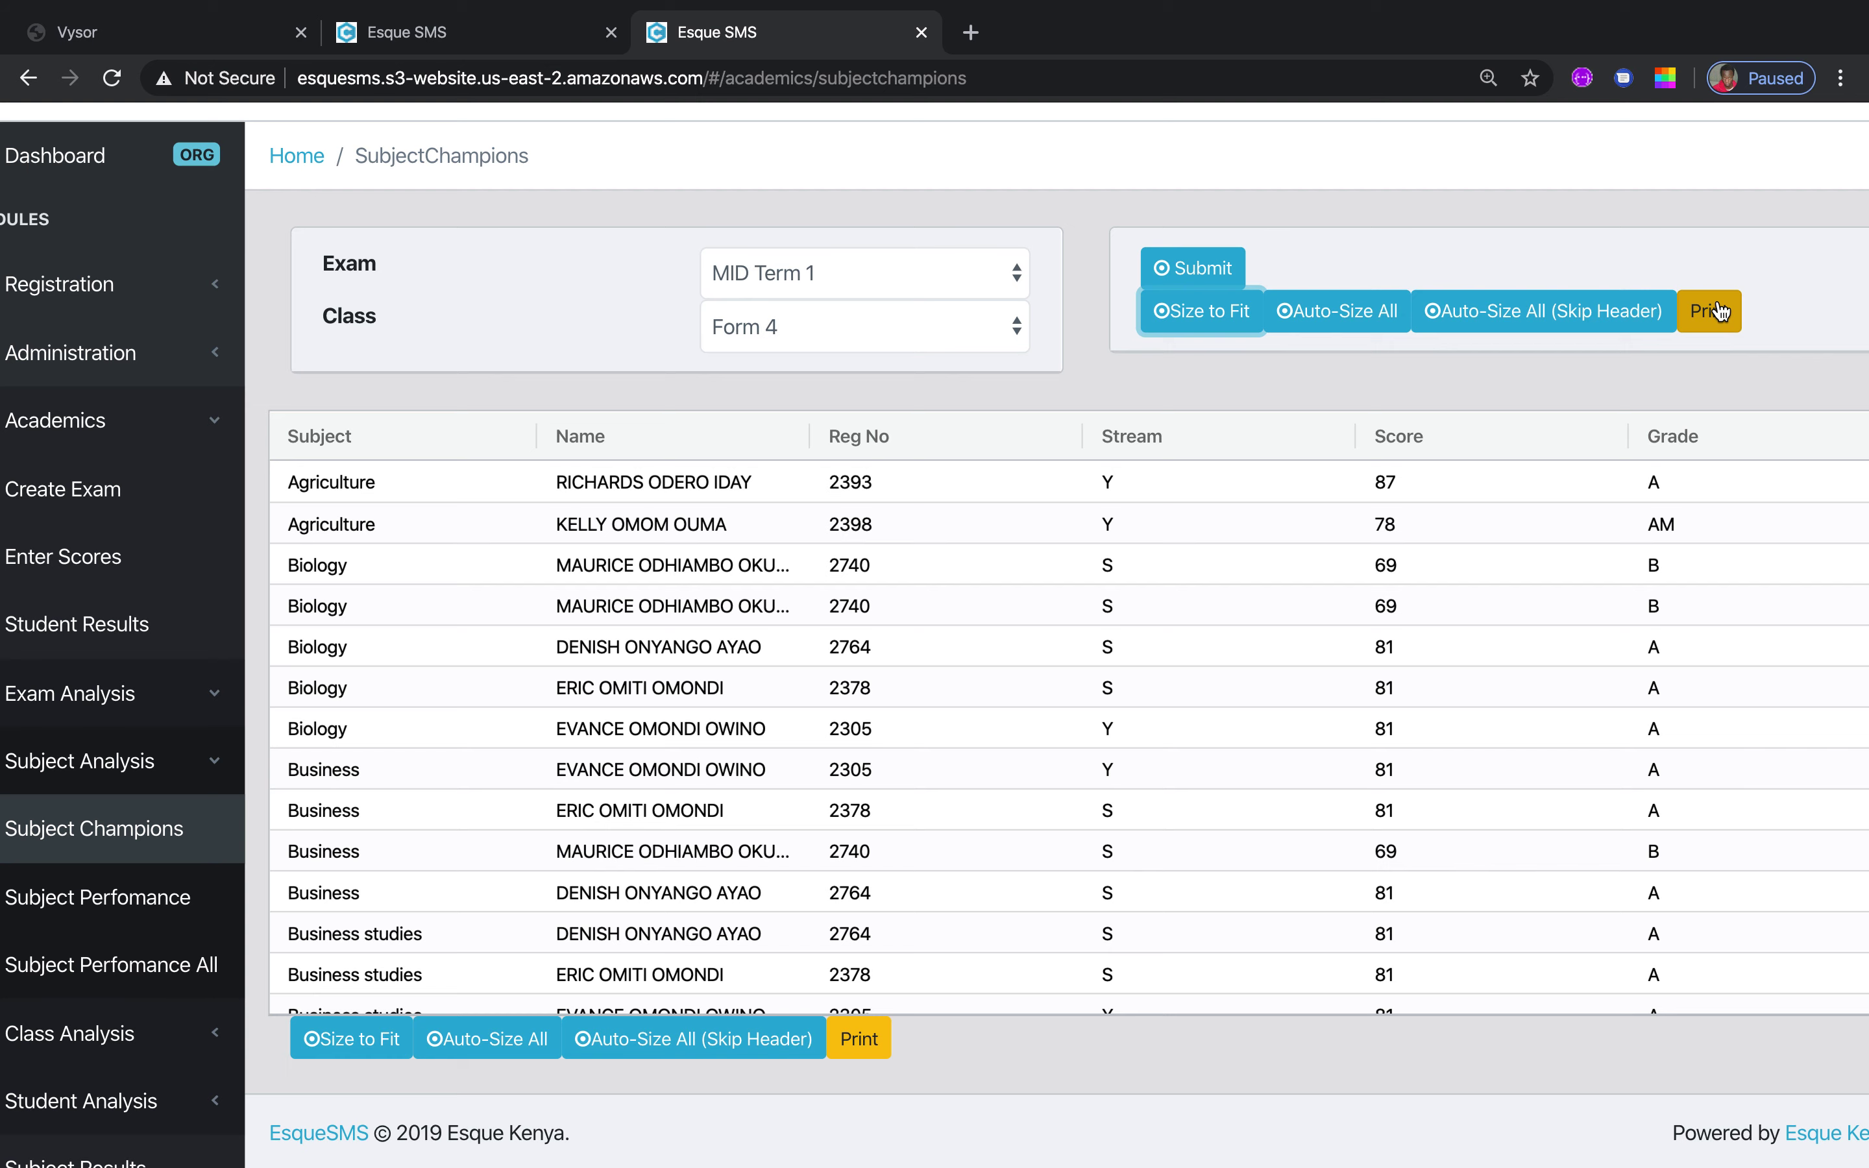
click(137, 914)
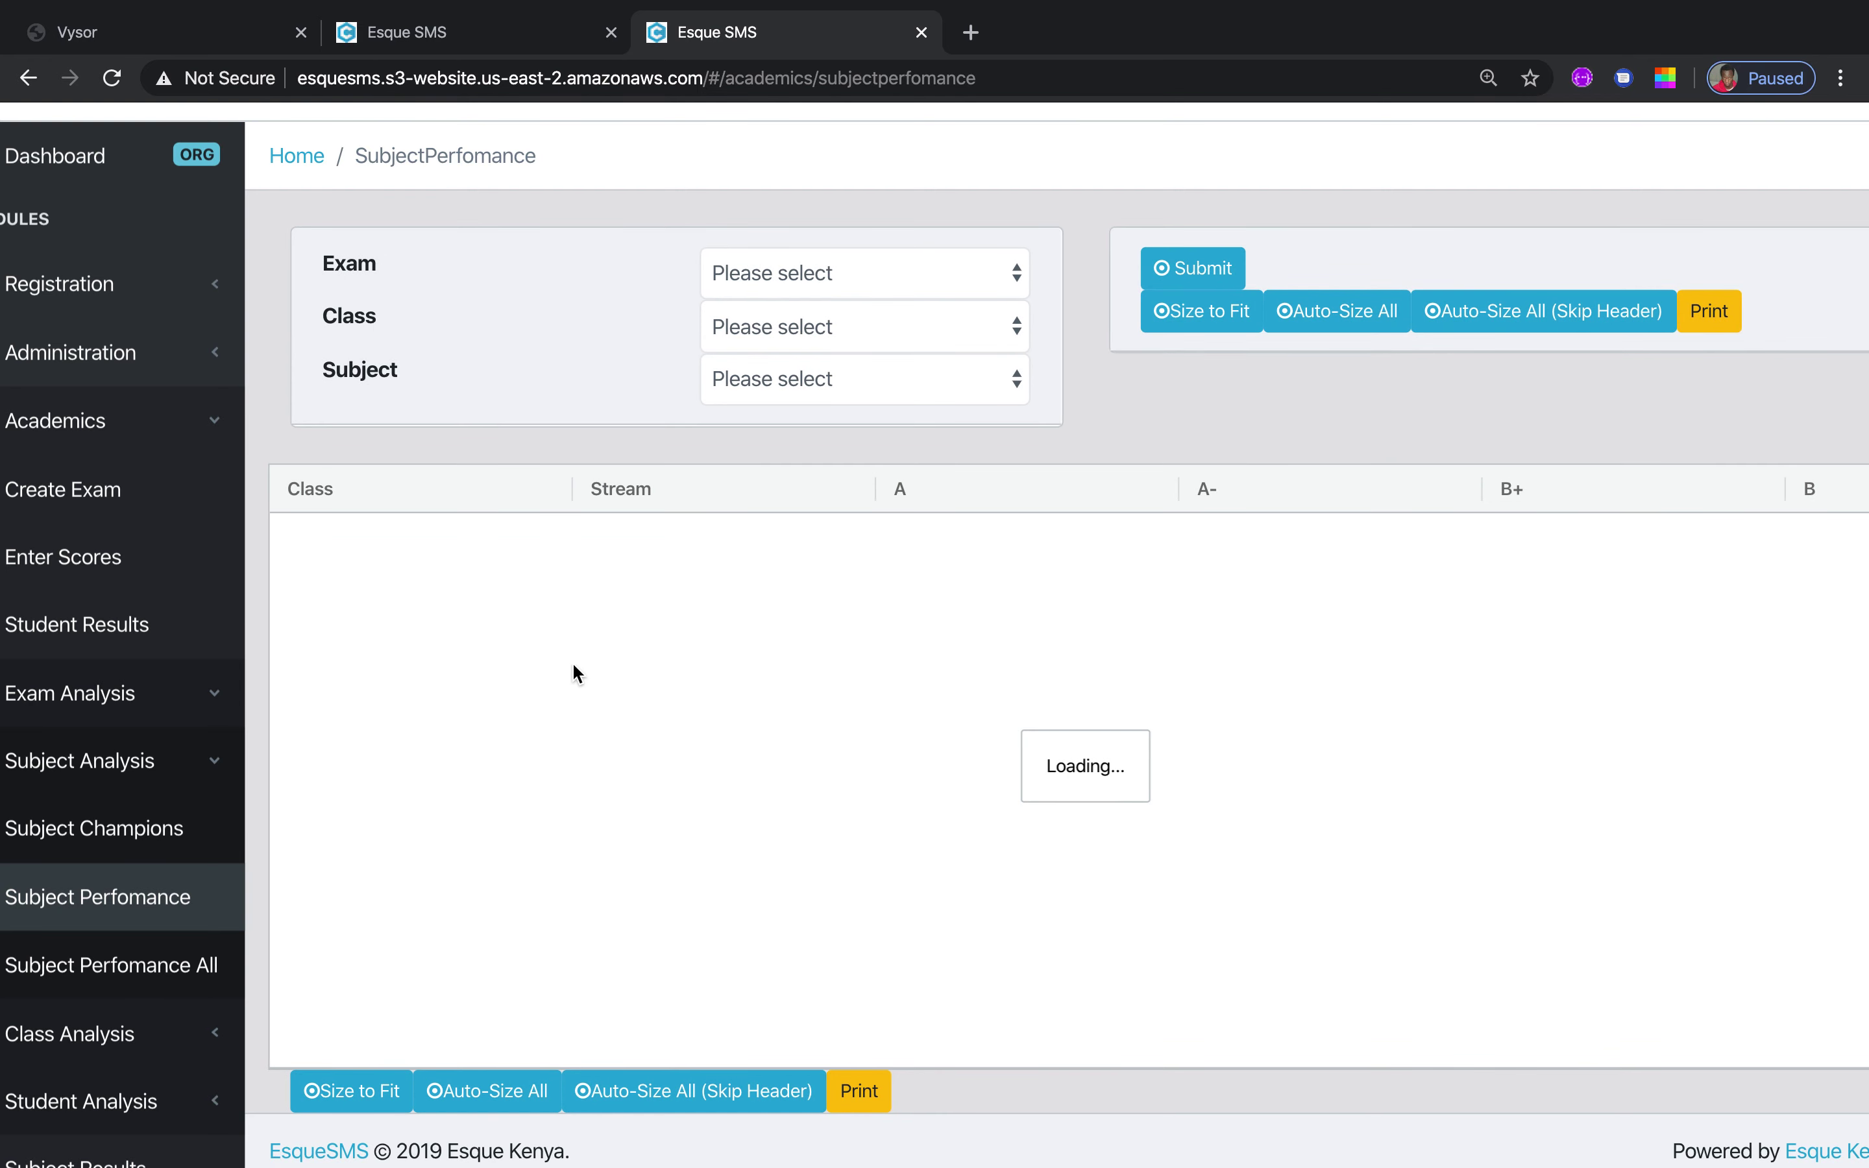
Show Form 4 Geography grade counts per stream for MID Term 1, columns fitted to the table
click(1011, 279)
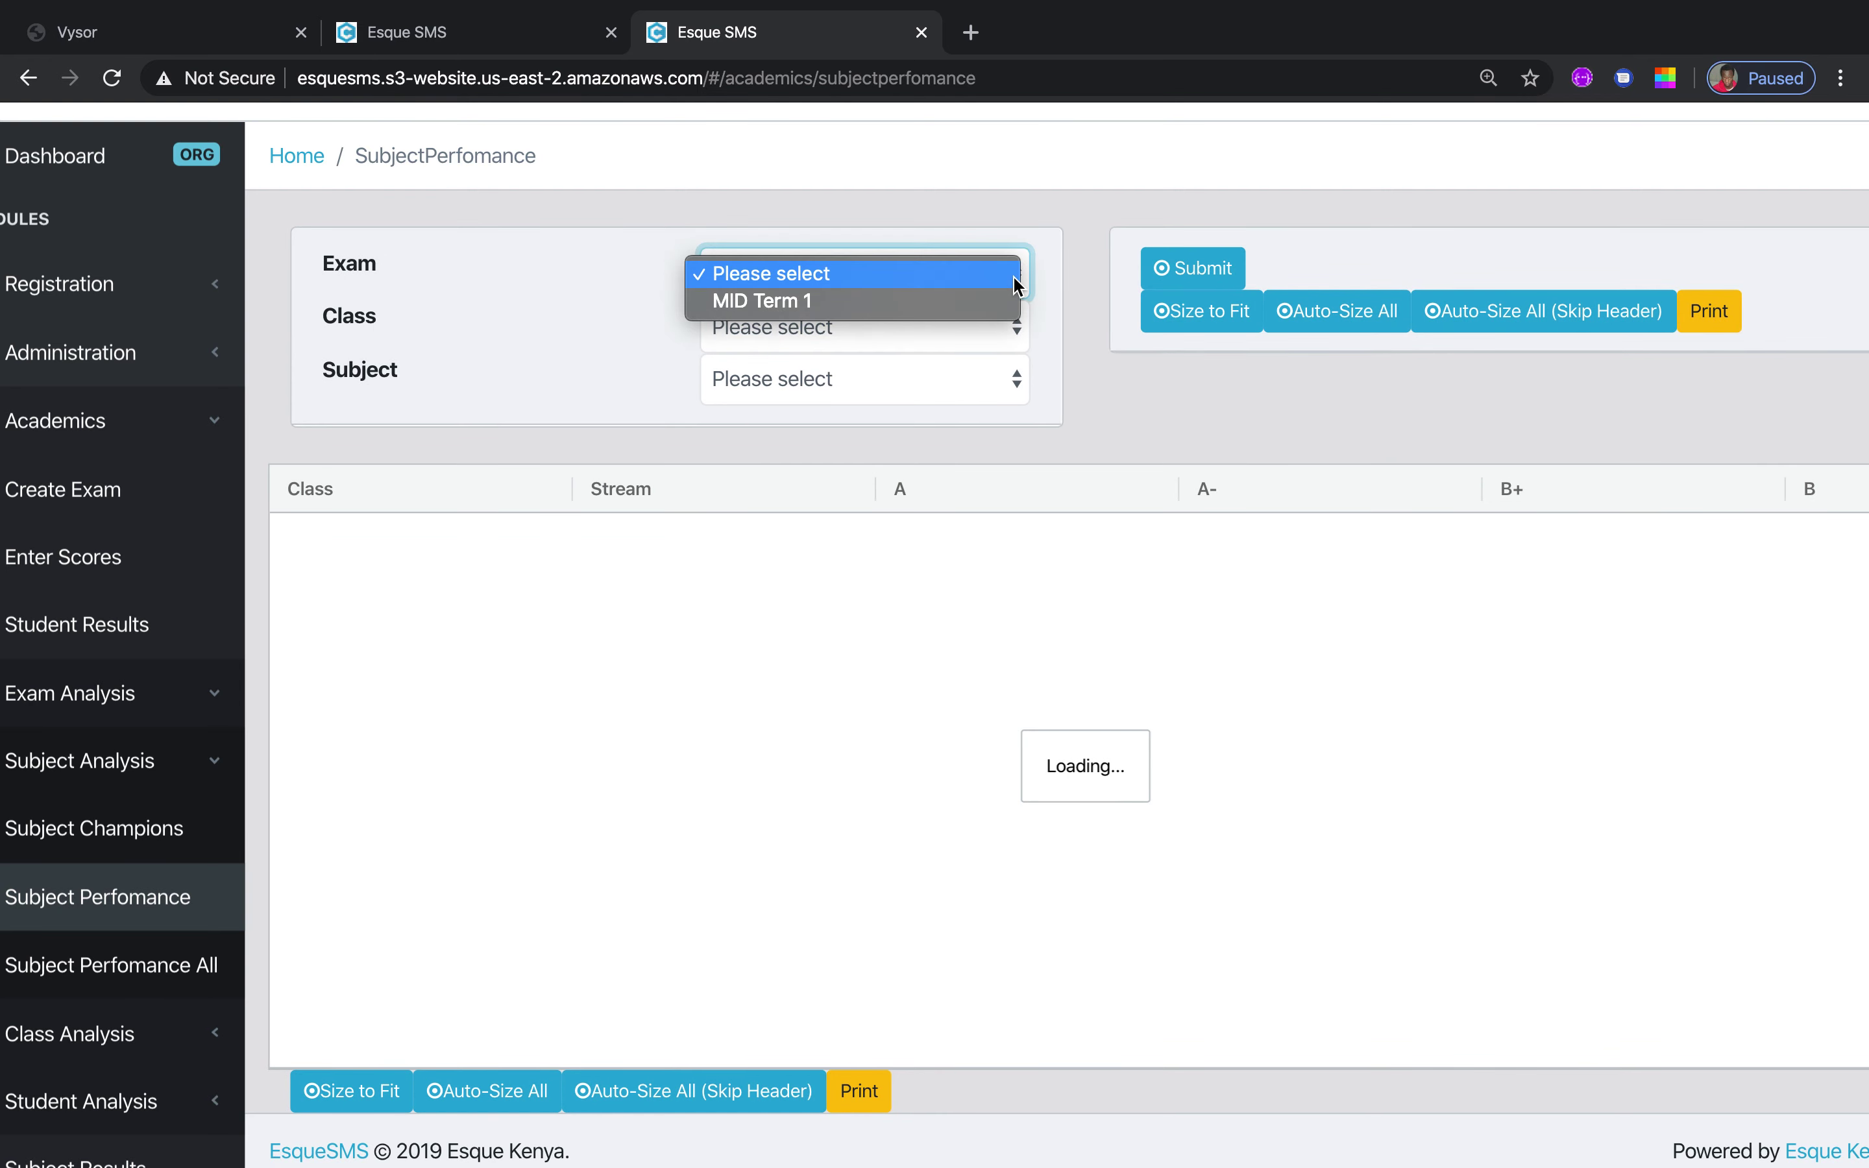
click(923, 301)
click(1021, 328)
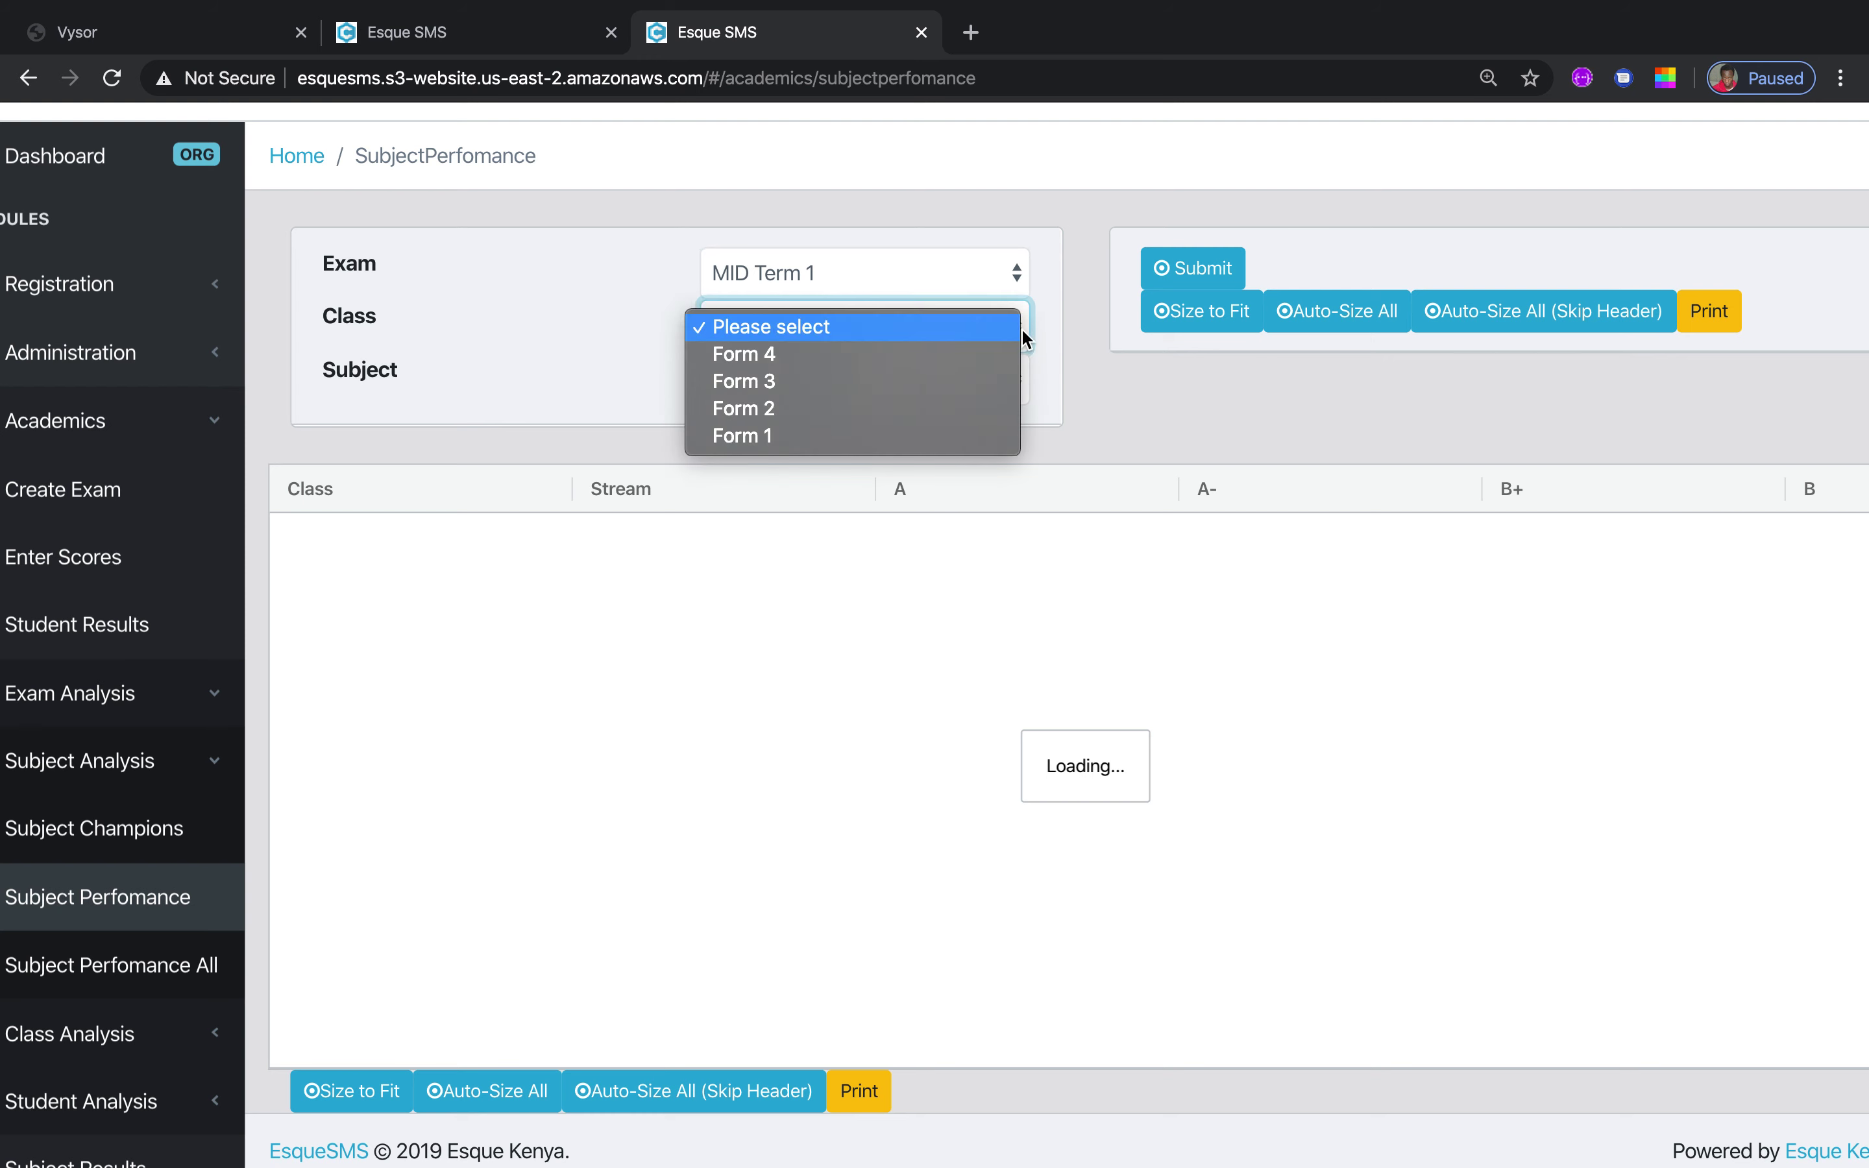
click(930, 359)
click(1004, 384)
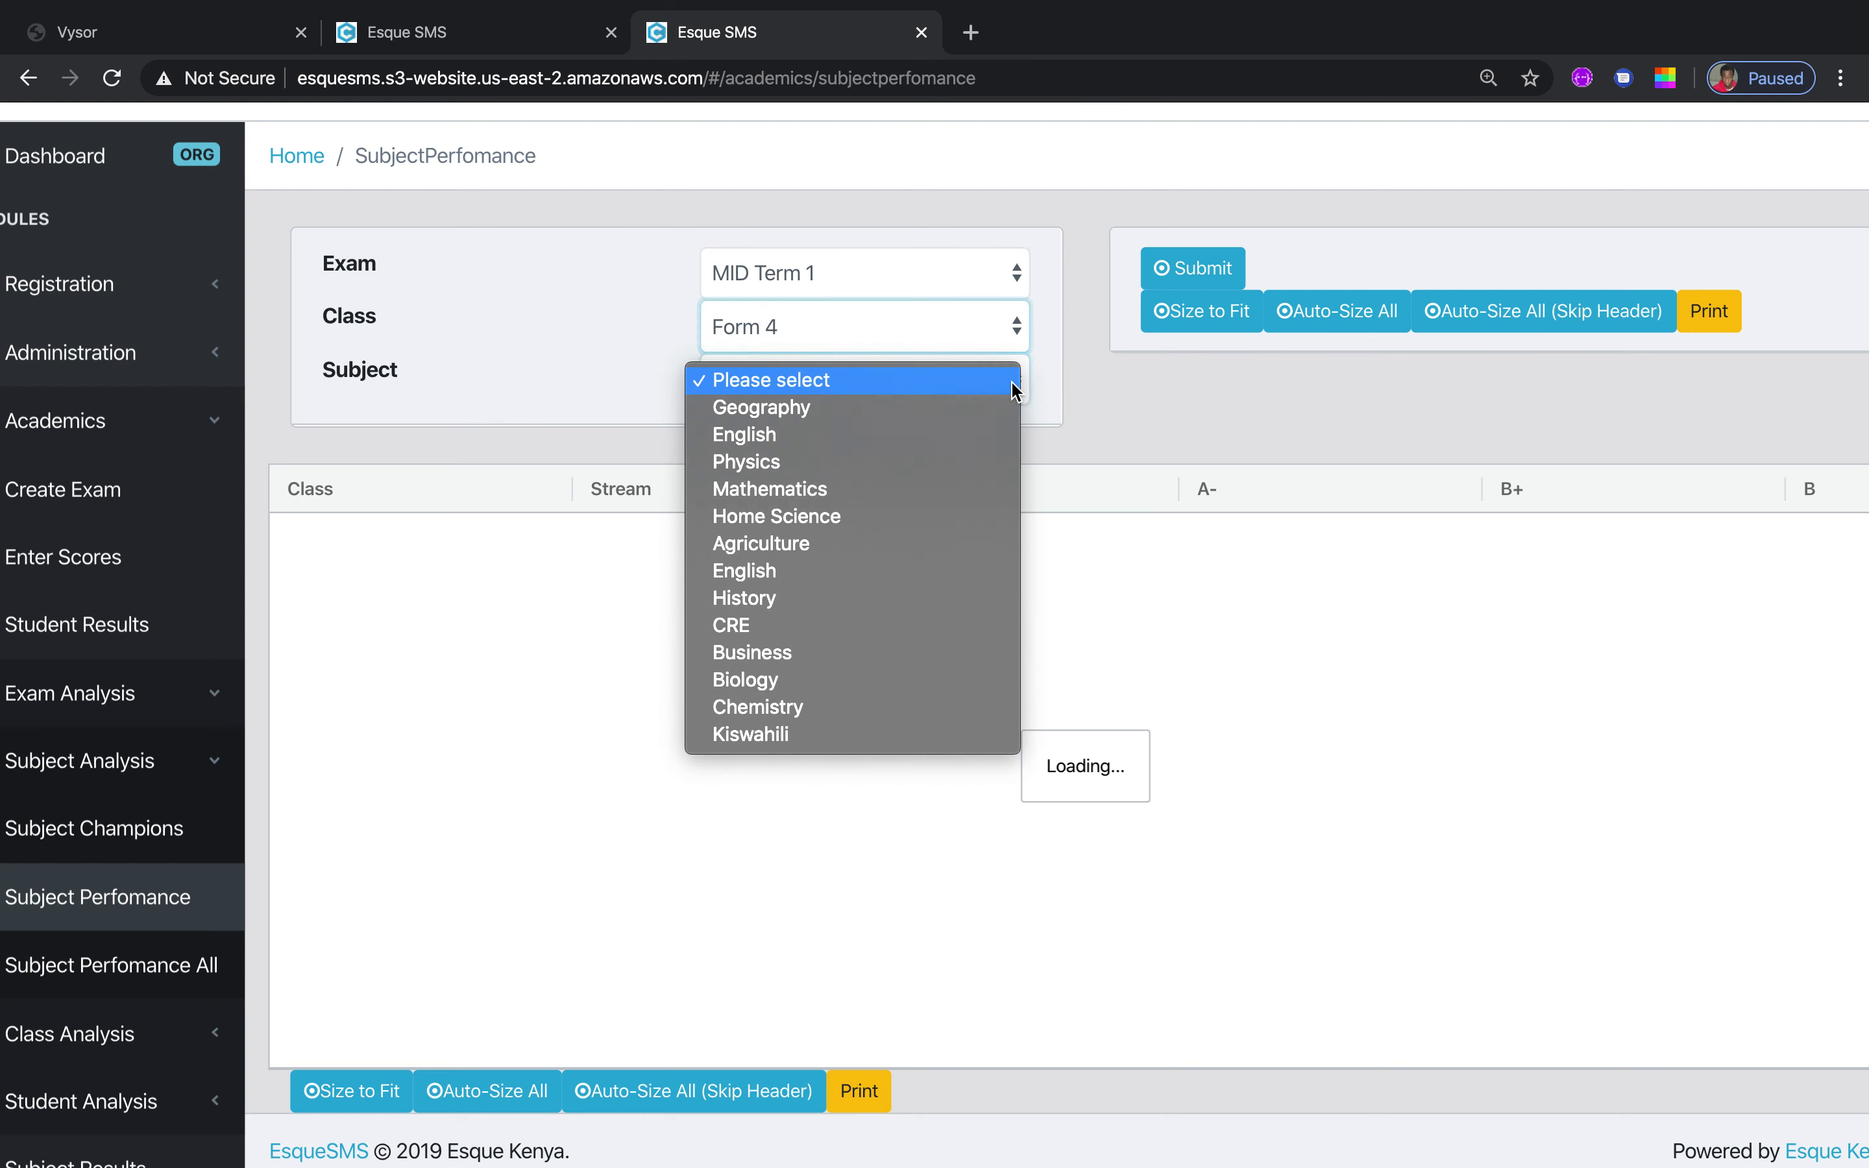
click(934, 409)
click(1198, 267)
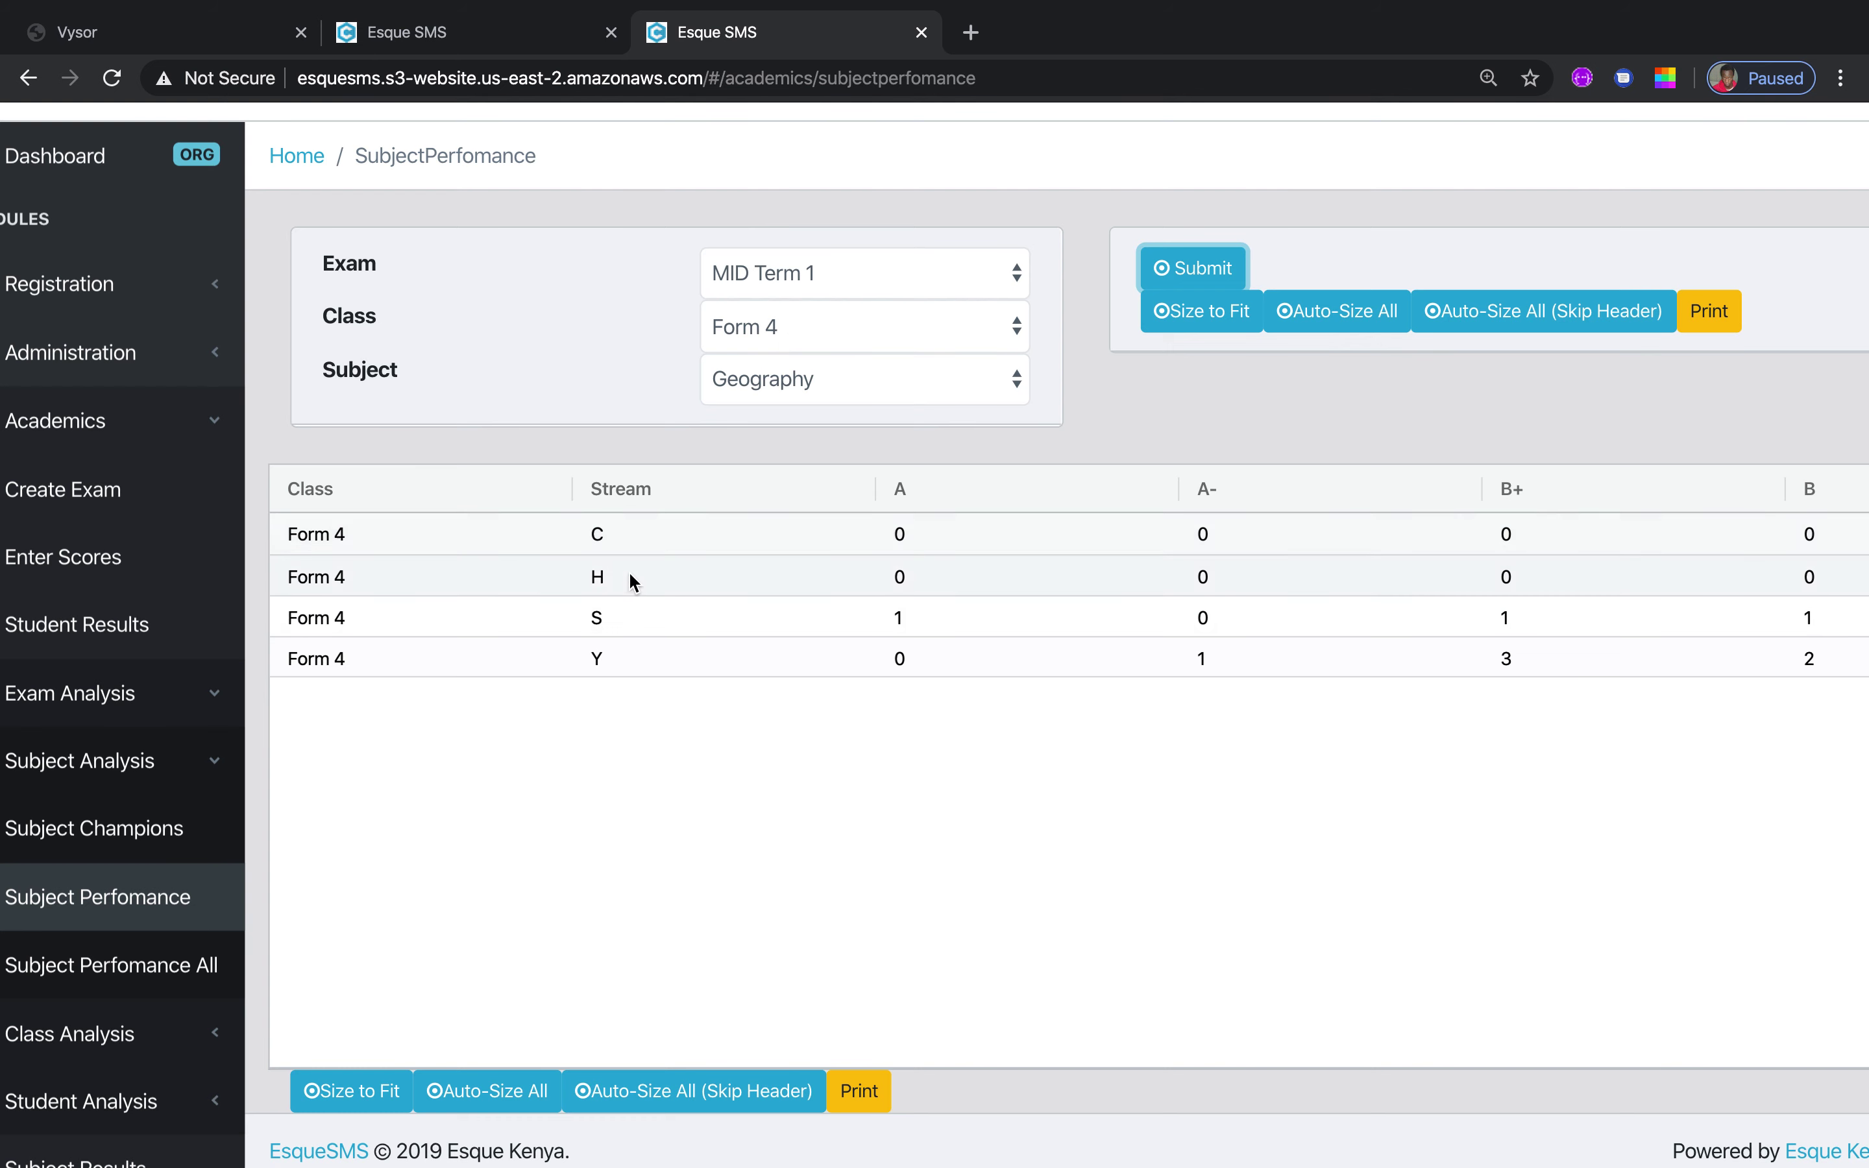
click(1205, 316)
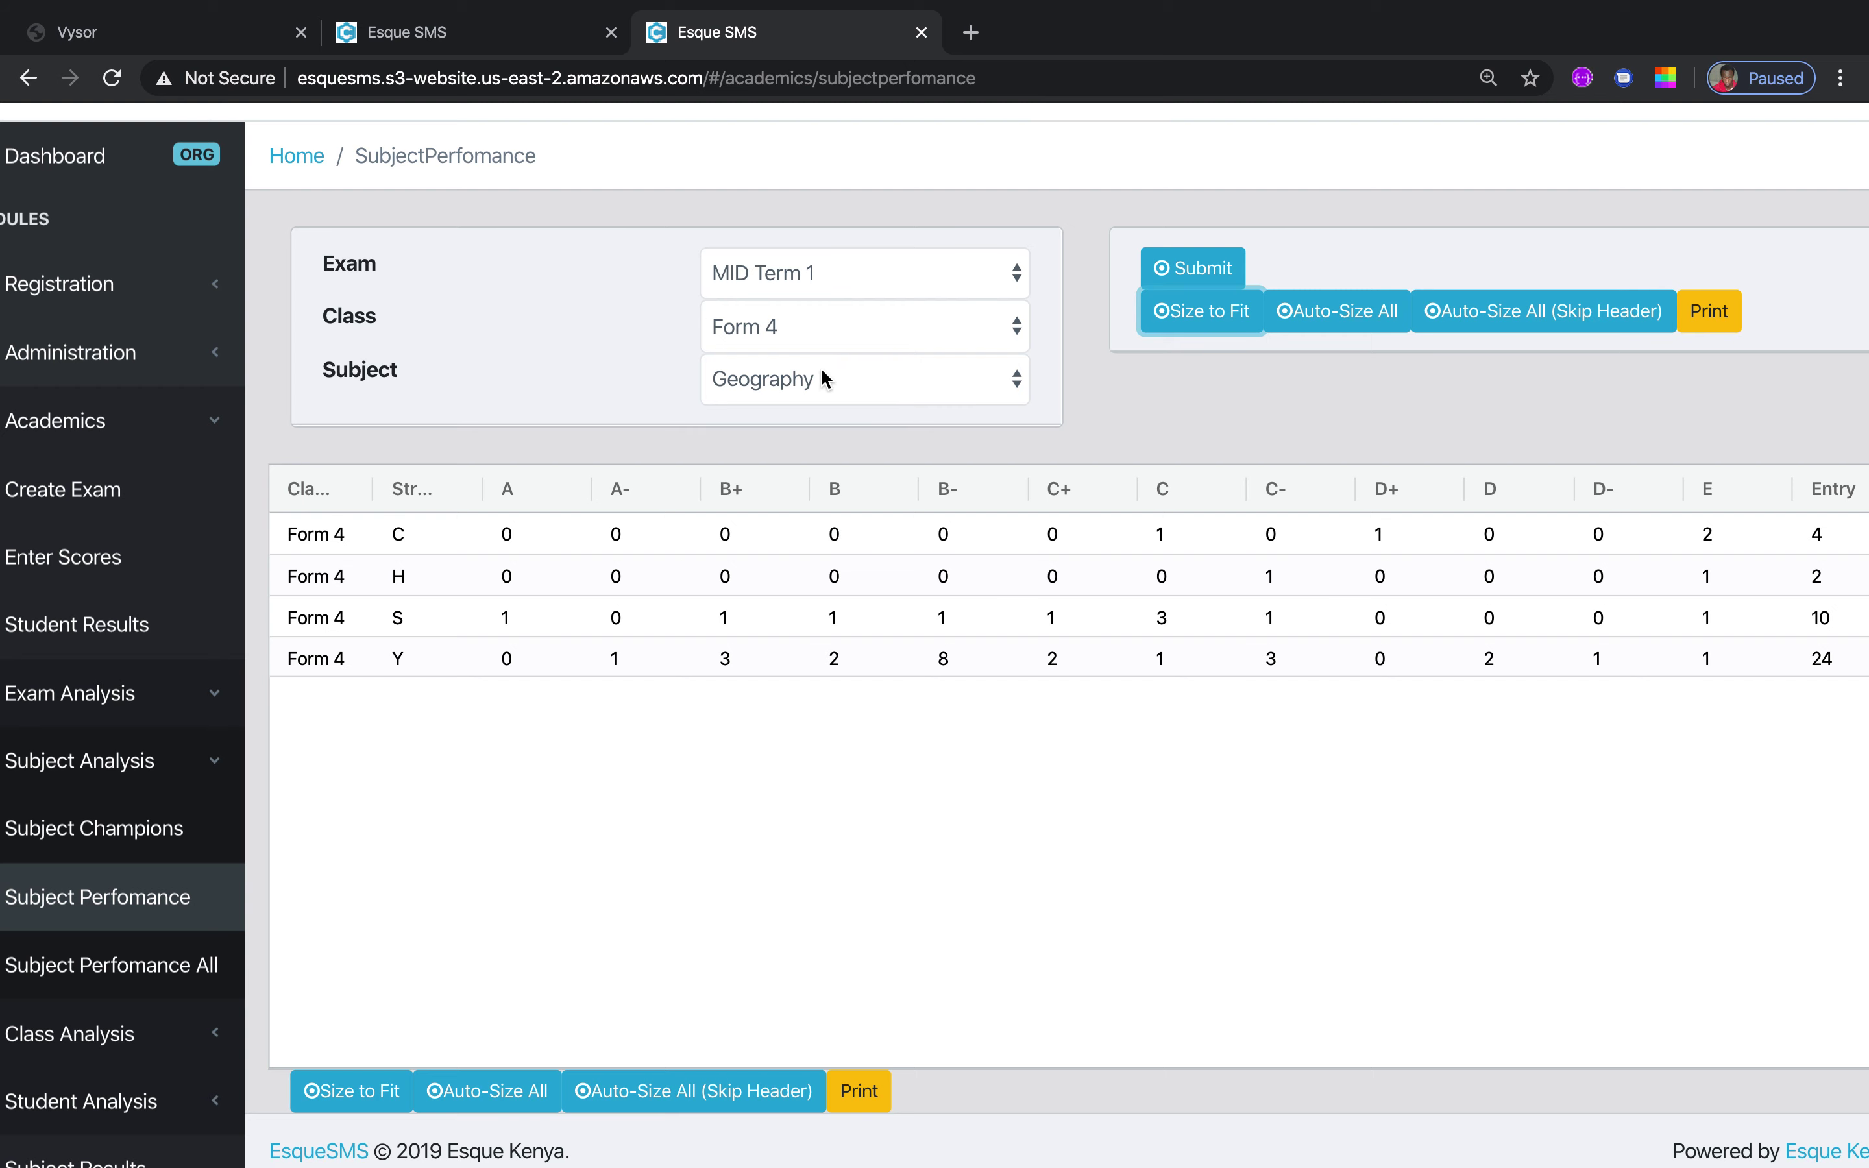
click(117, 965)
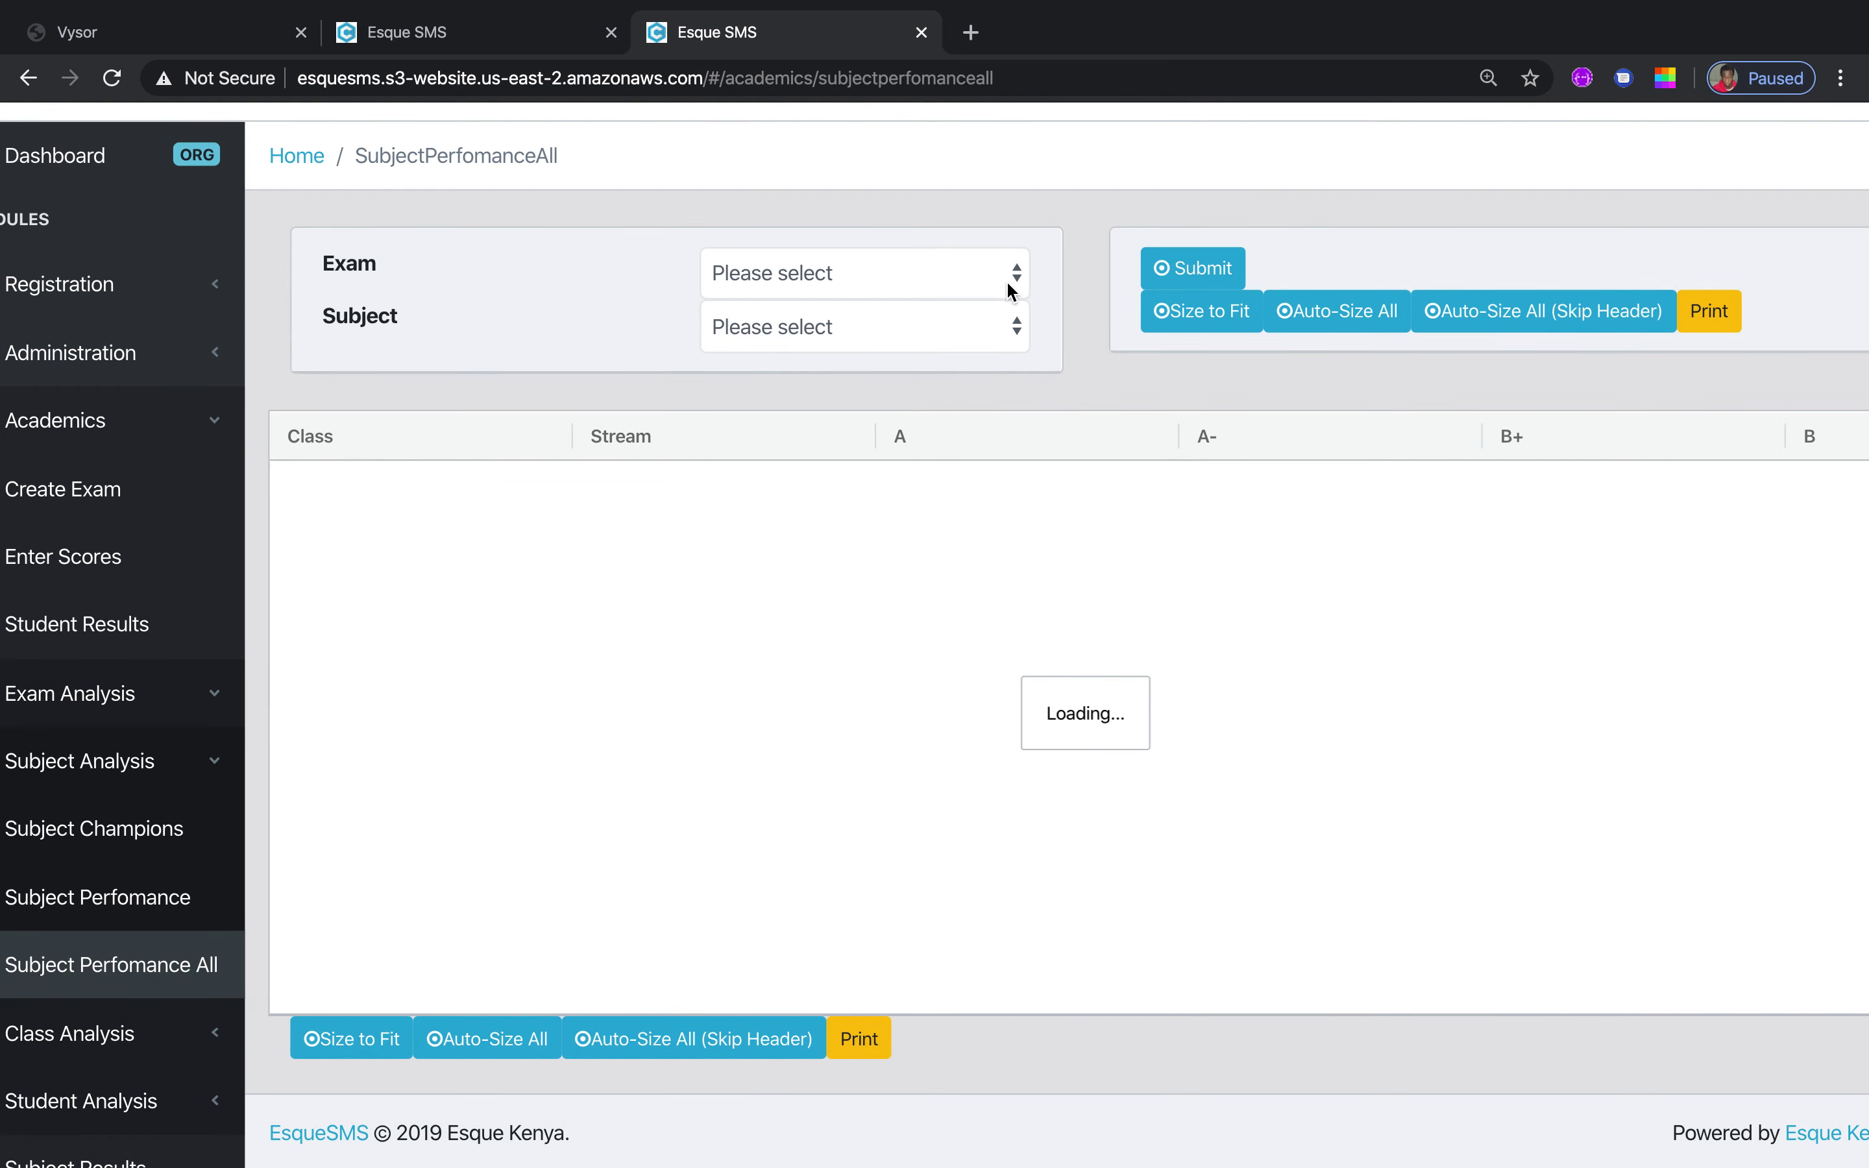
Load MID Term 1 Geography grade counts for Forms 1–4 with columns fitted, then switch the sidebar to Class Analysis
click(1005, 282)
click(951, 305)
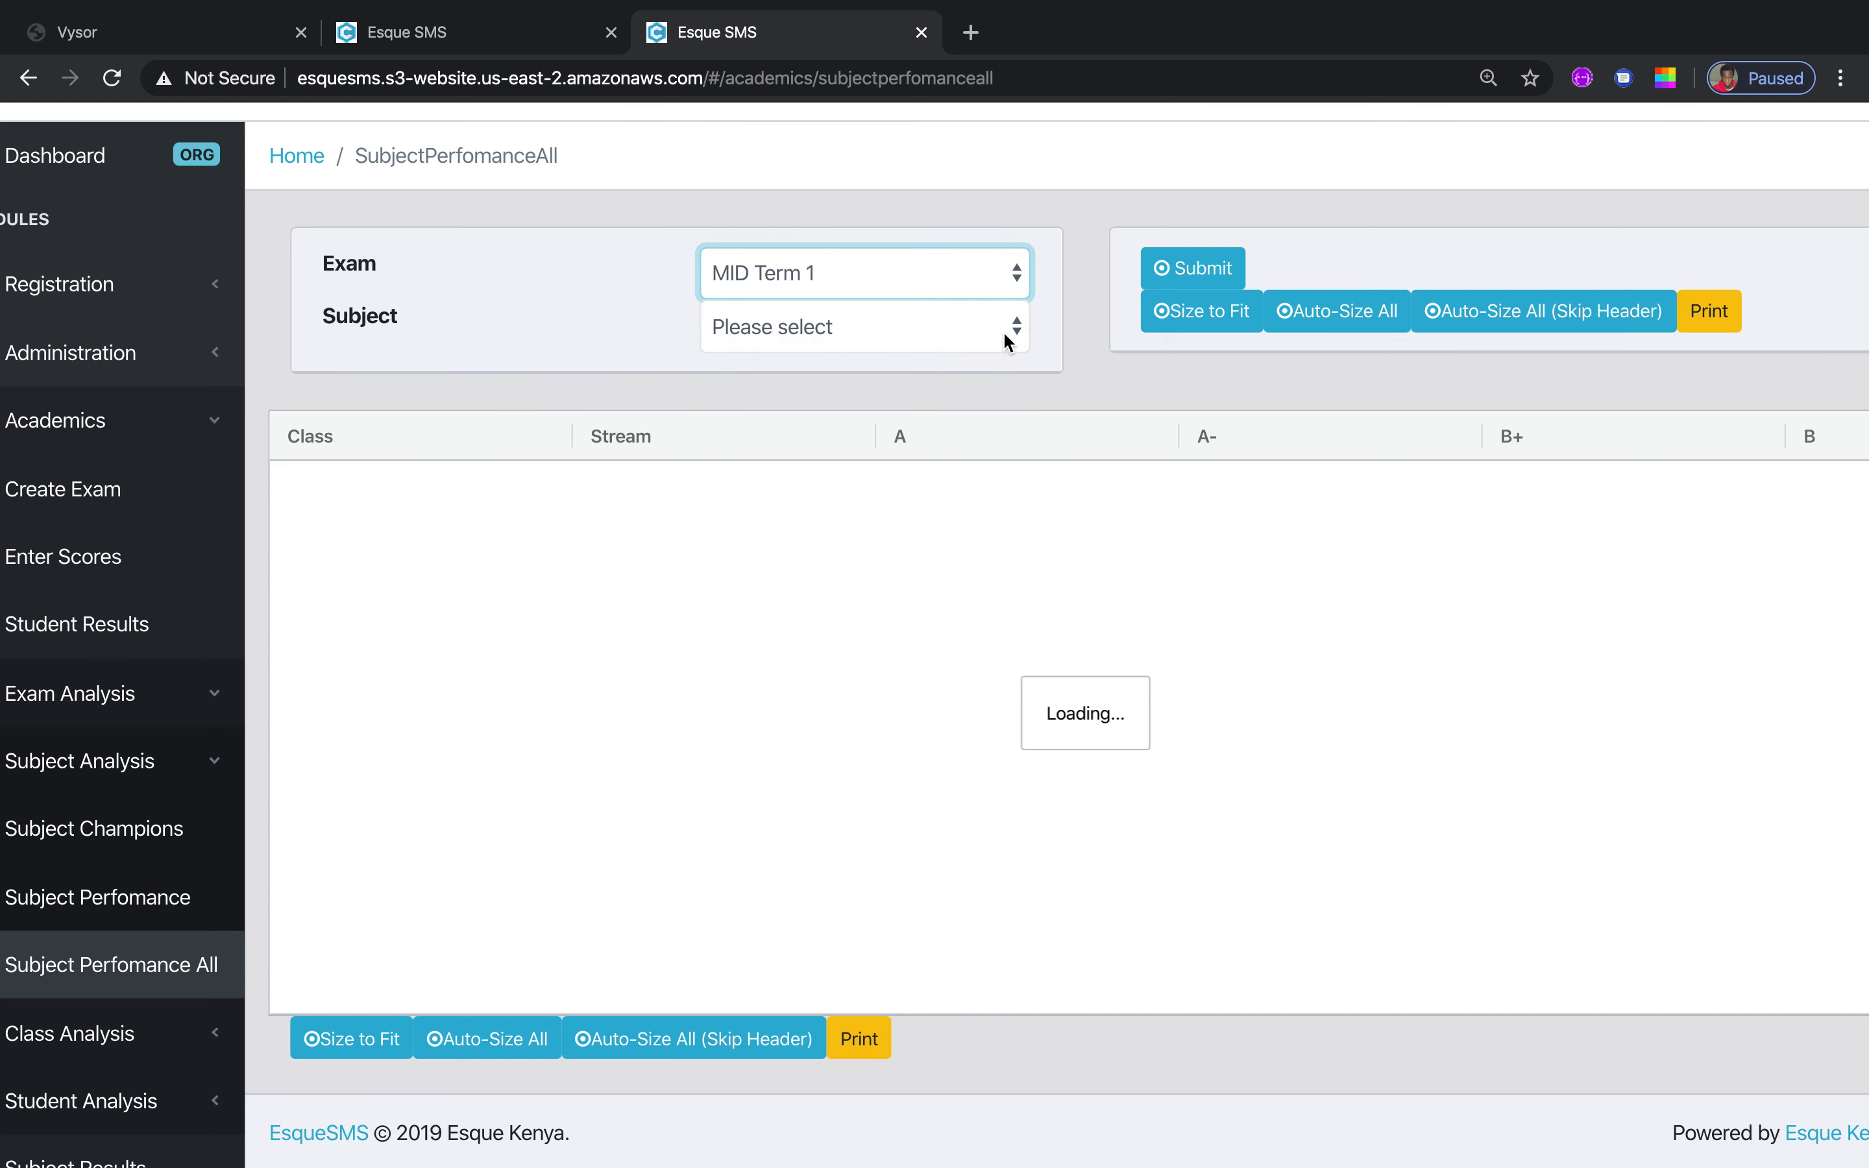
click(1009, 331)
click(915, 364)
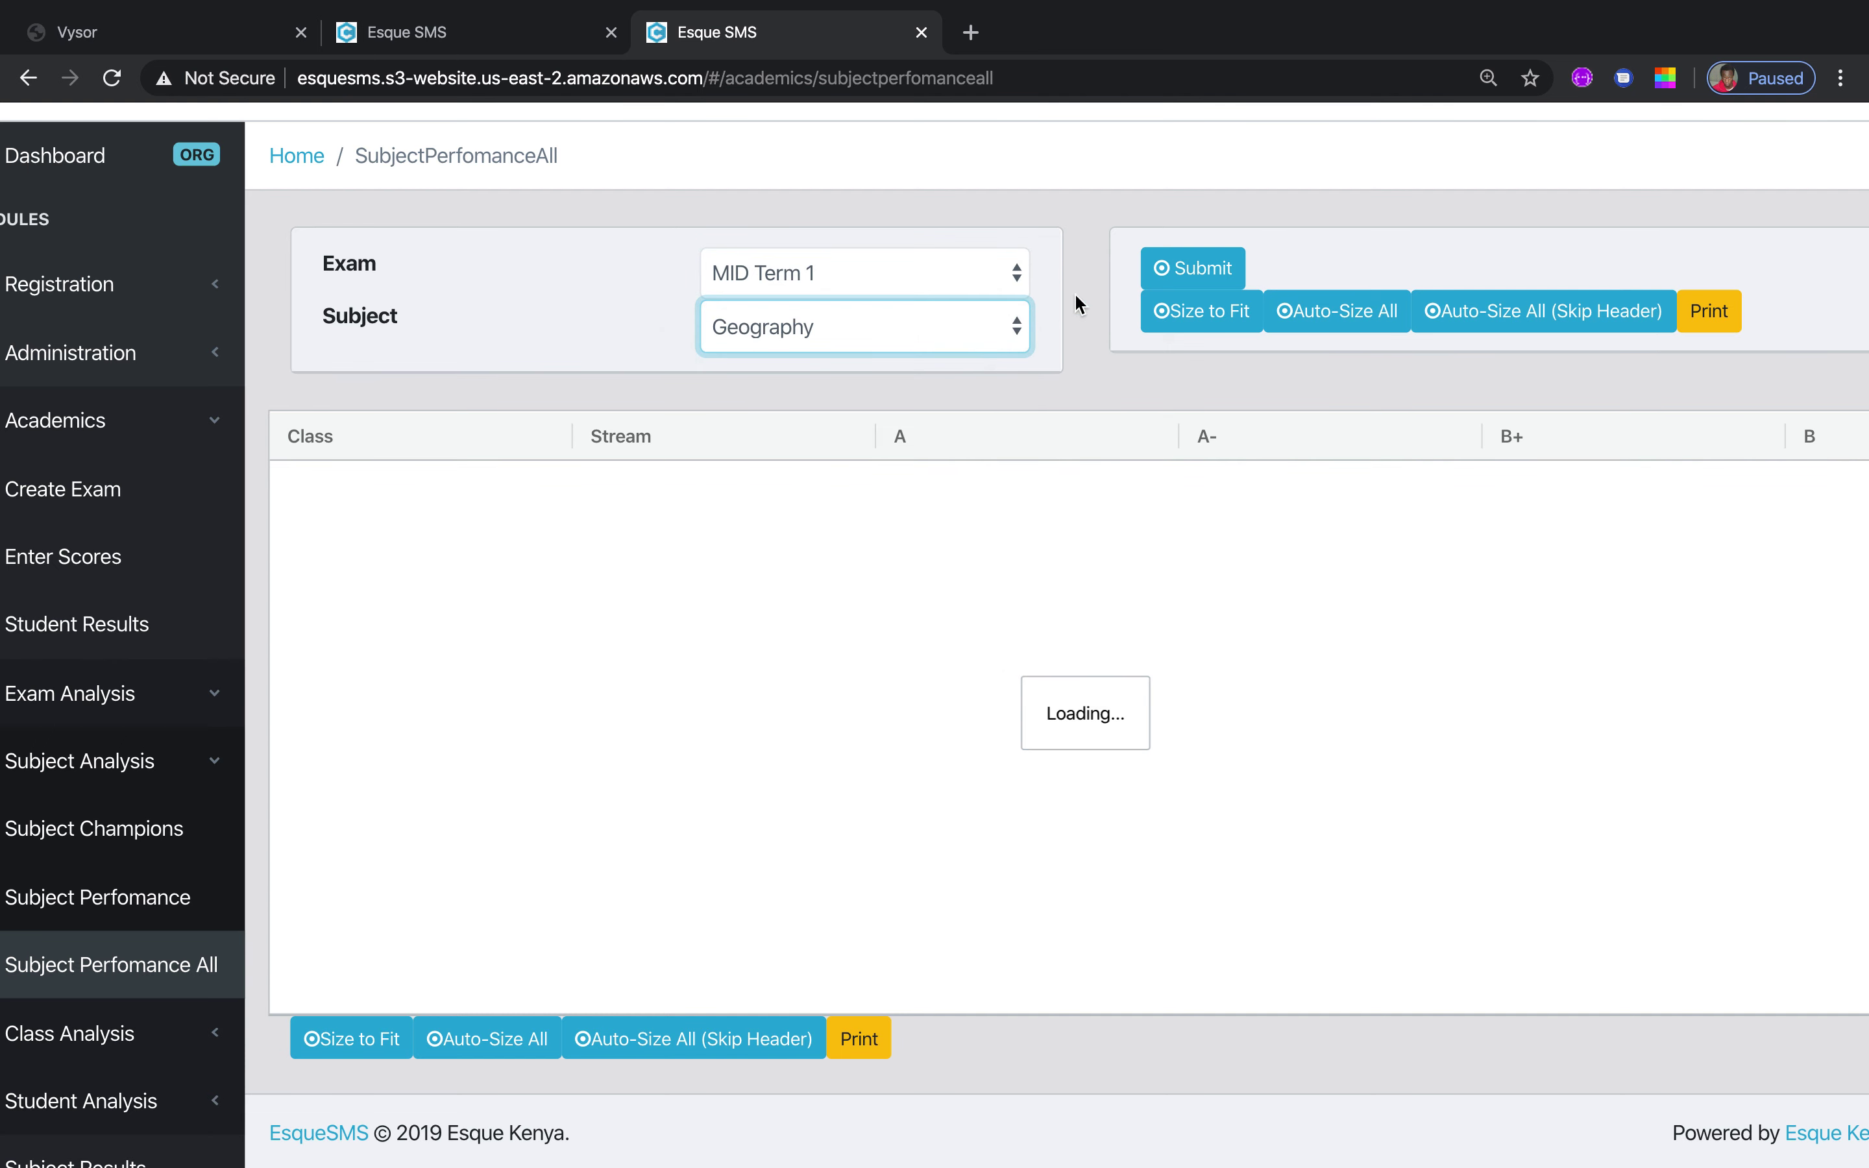
click(1206, 267)
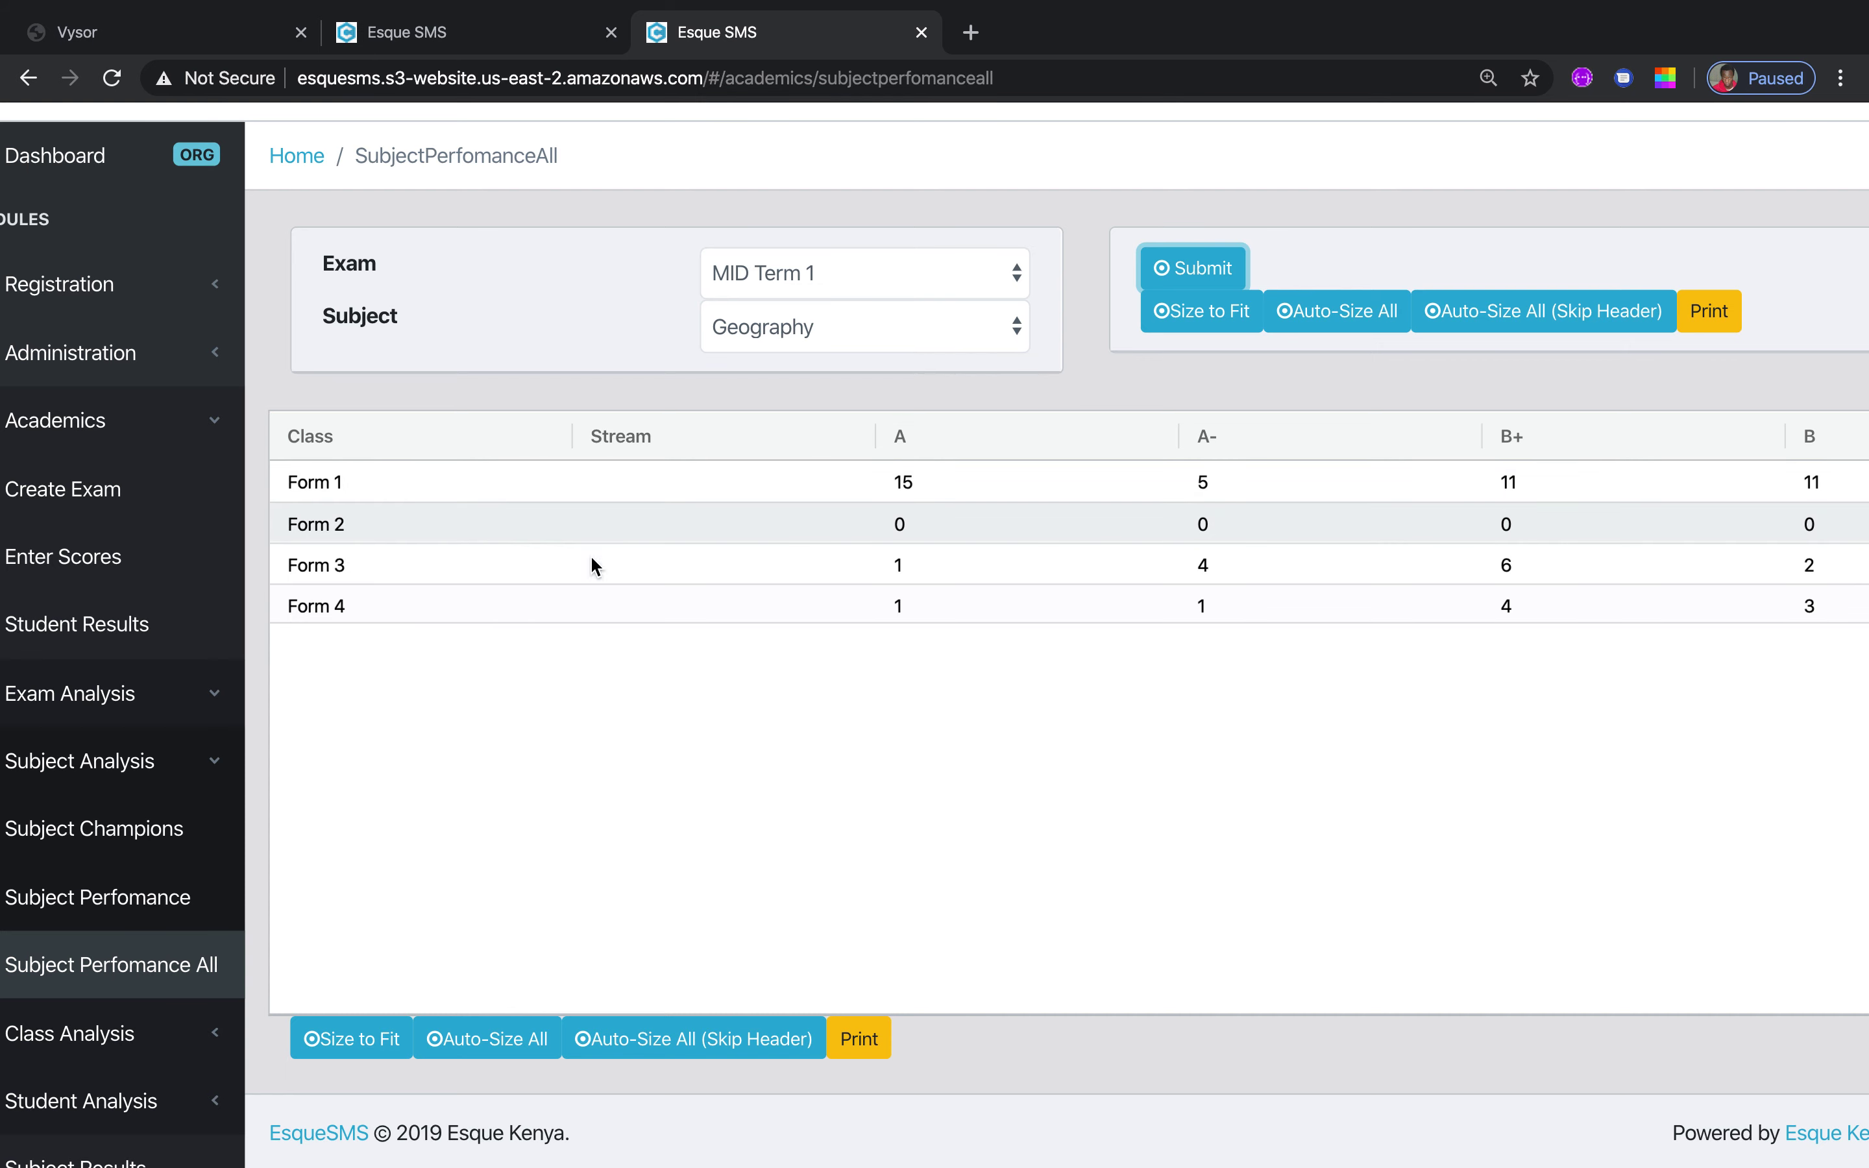
click(1186, 313)
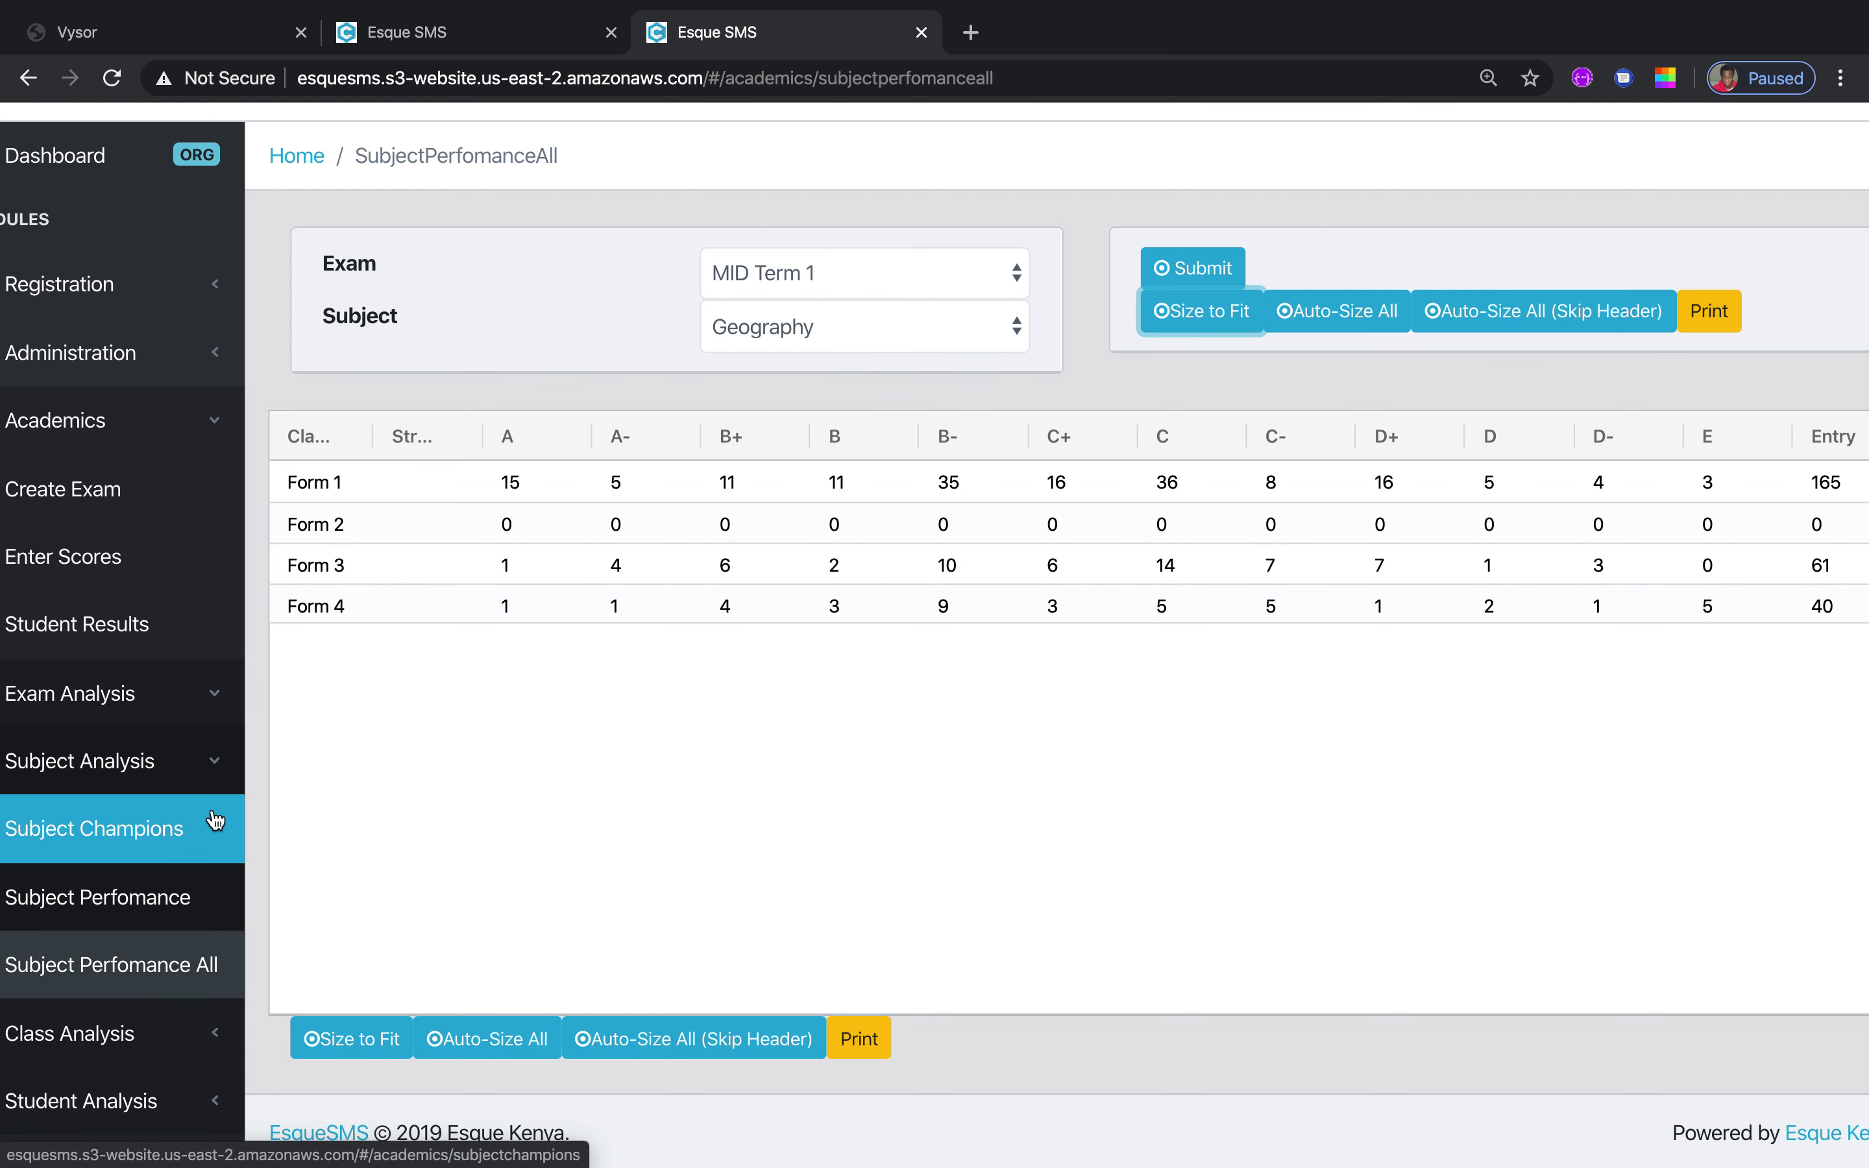
click(217, 769)
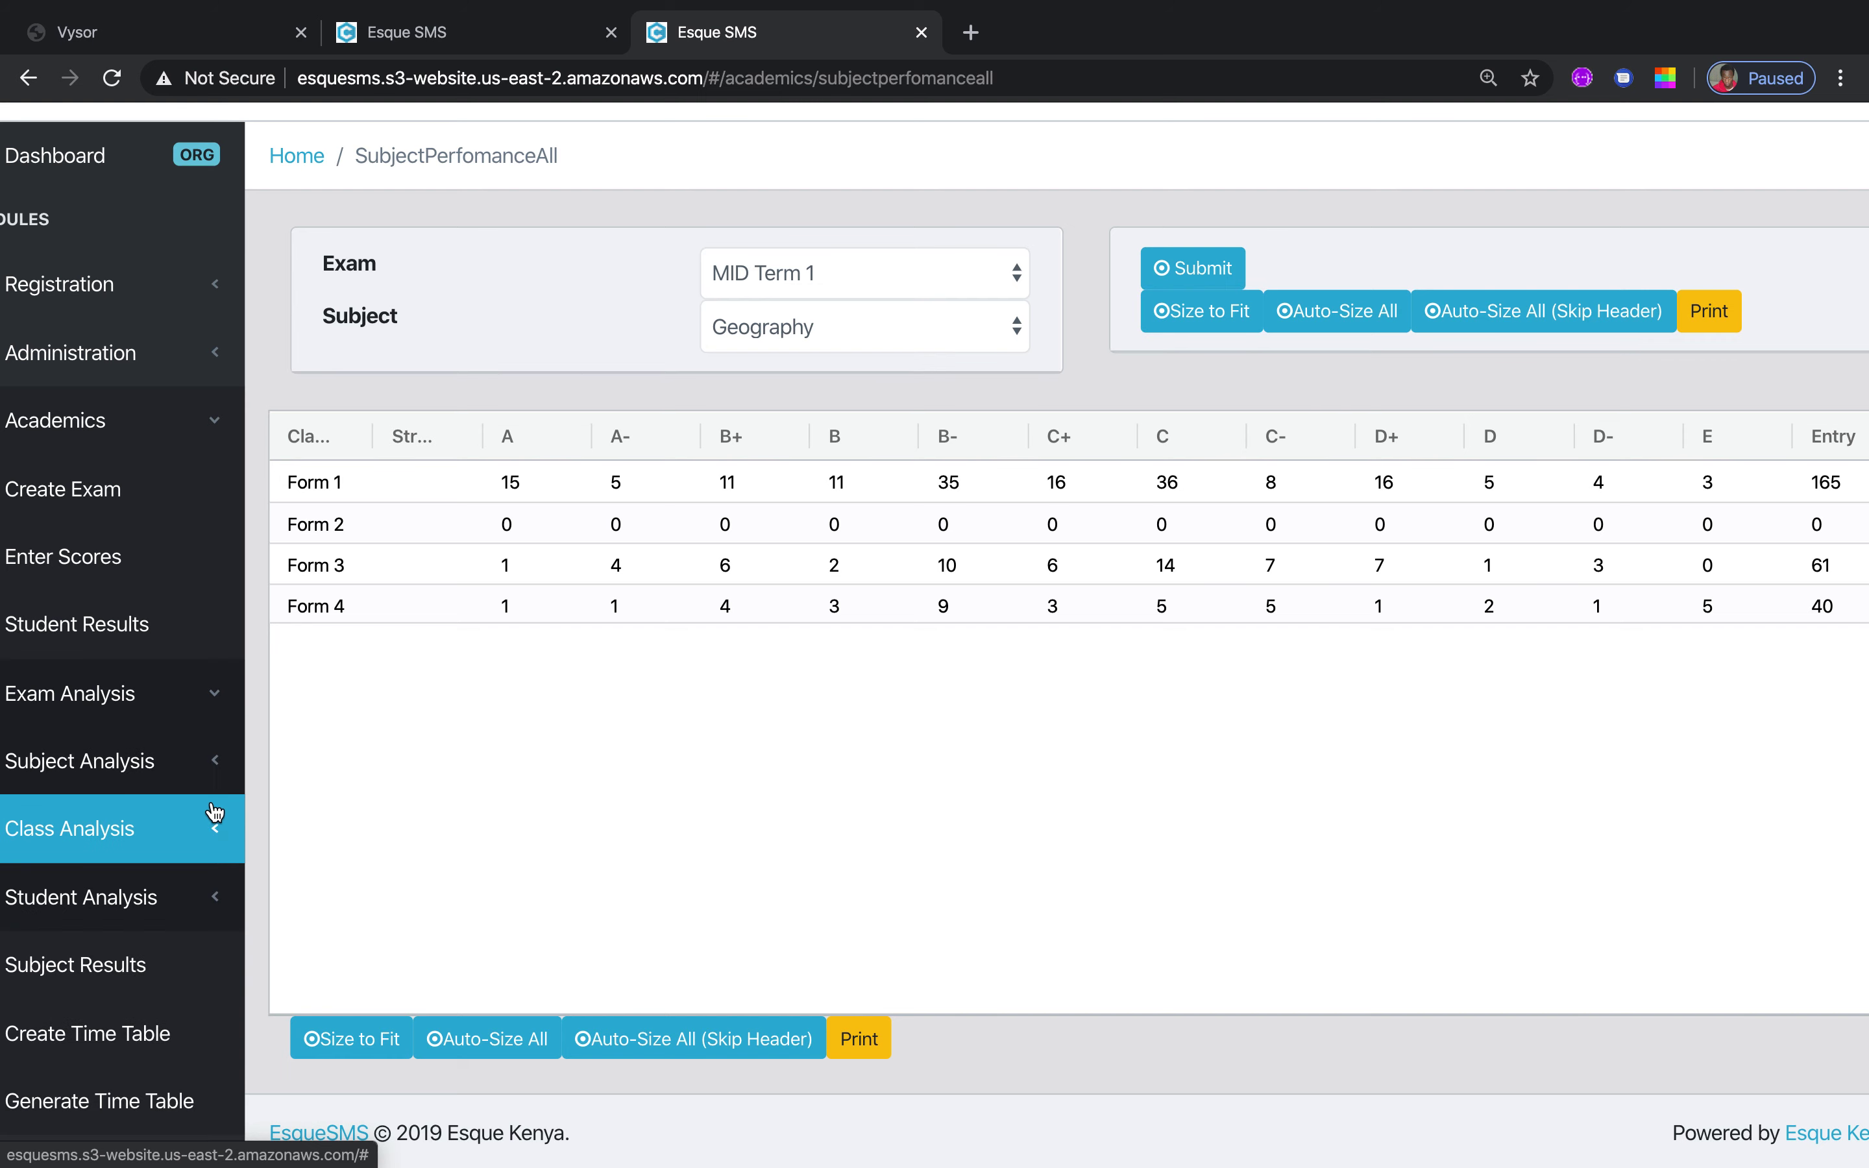
click(216, 823)
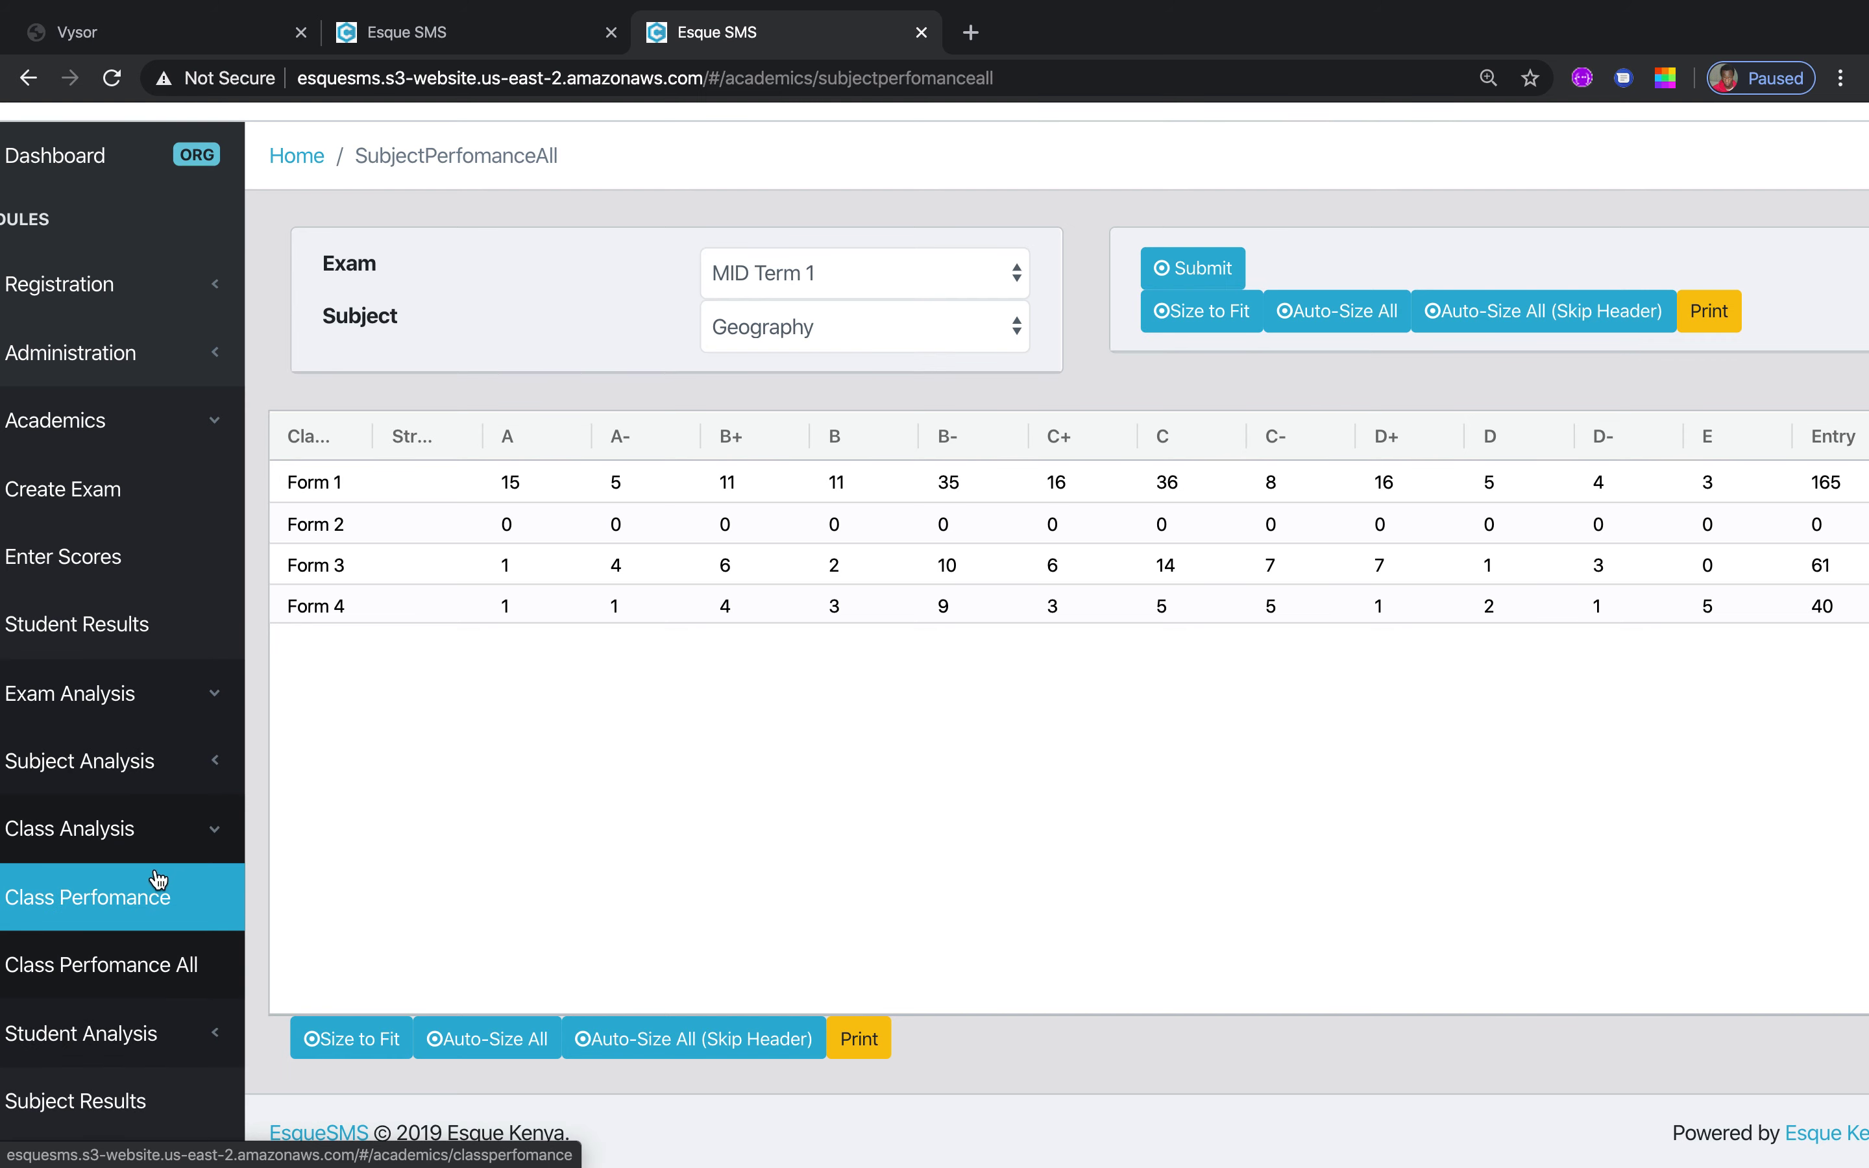
Generate the Form 4 MID Term 1 class performance table with columns sized to fit
click(143, 900)
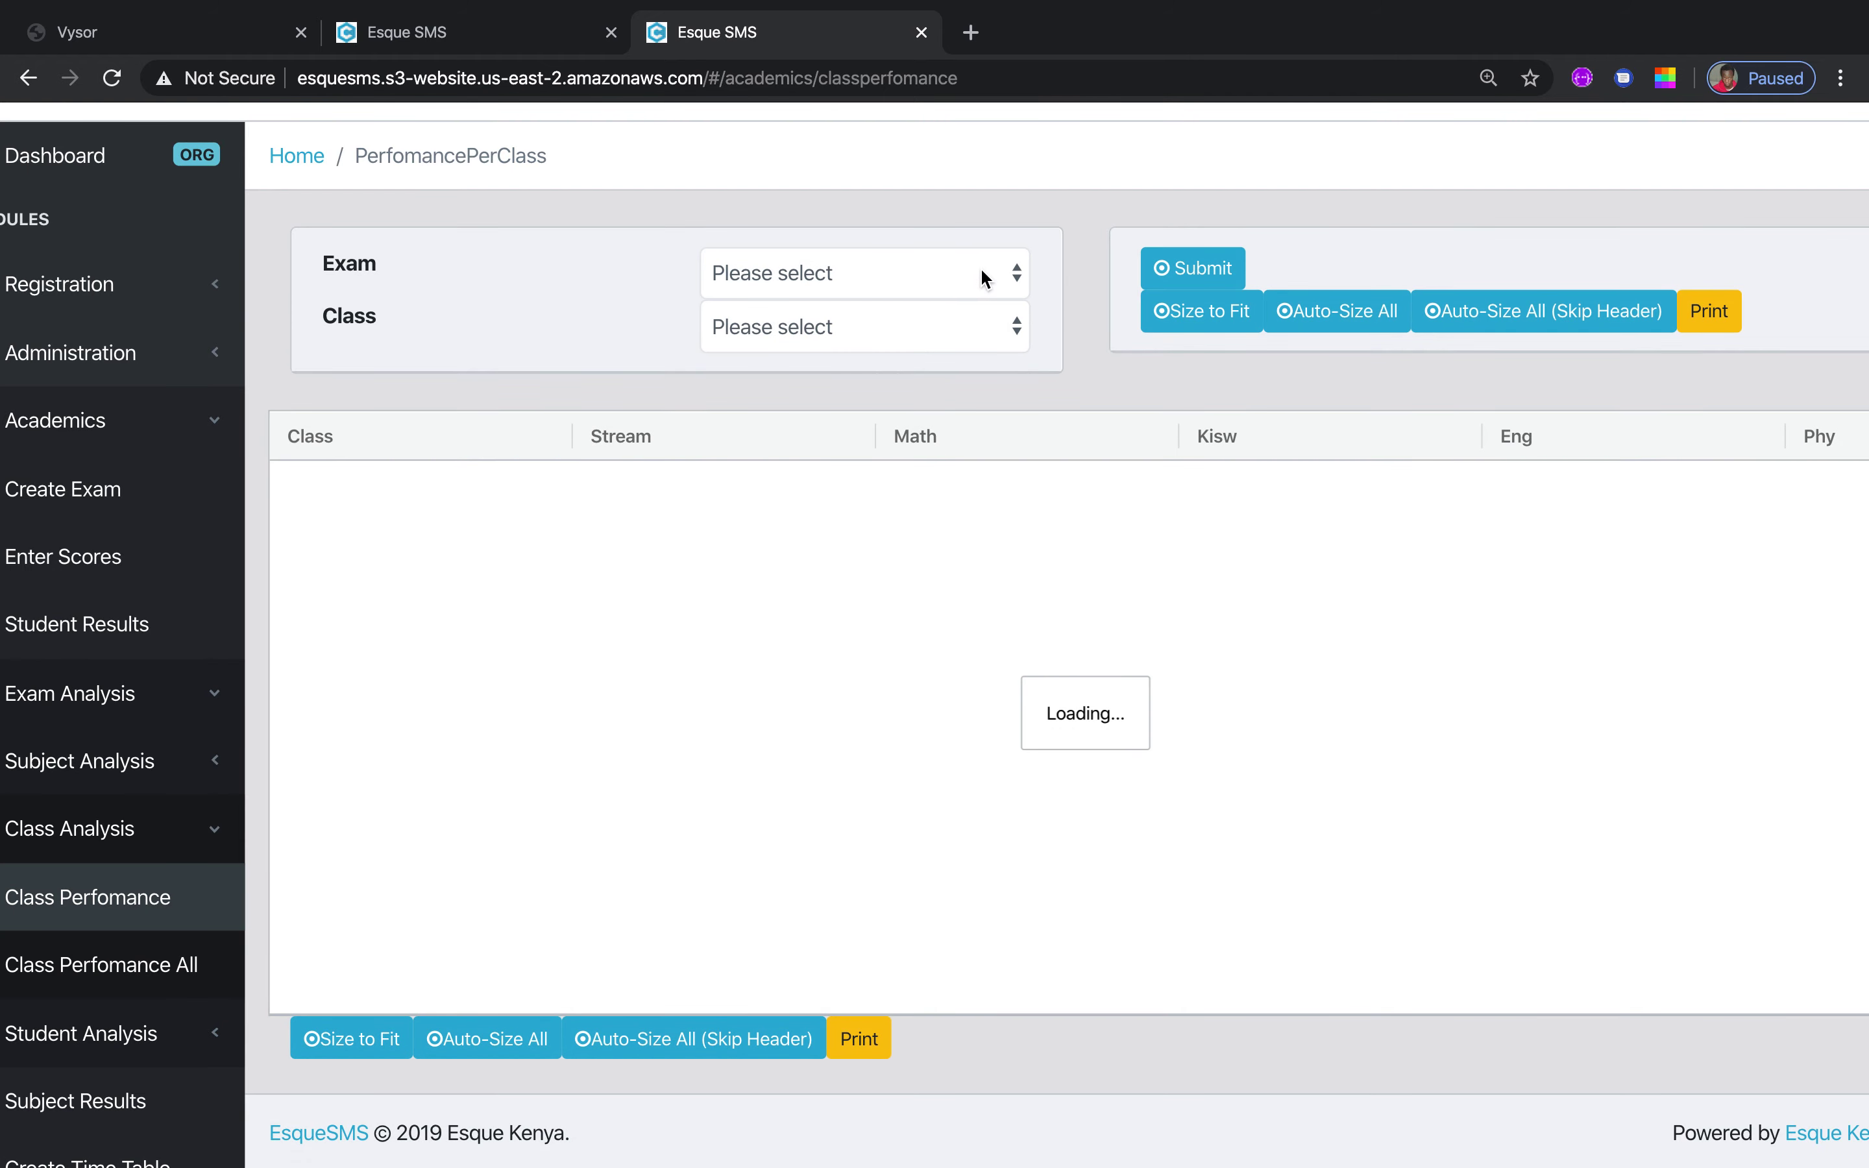
click(1014, 278)
click(980, 301)
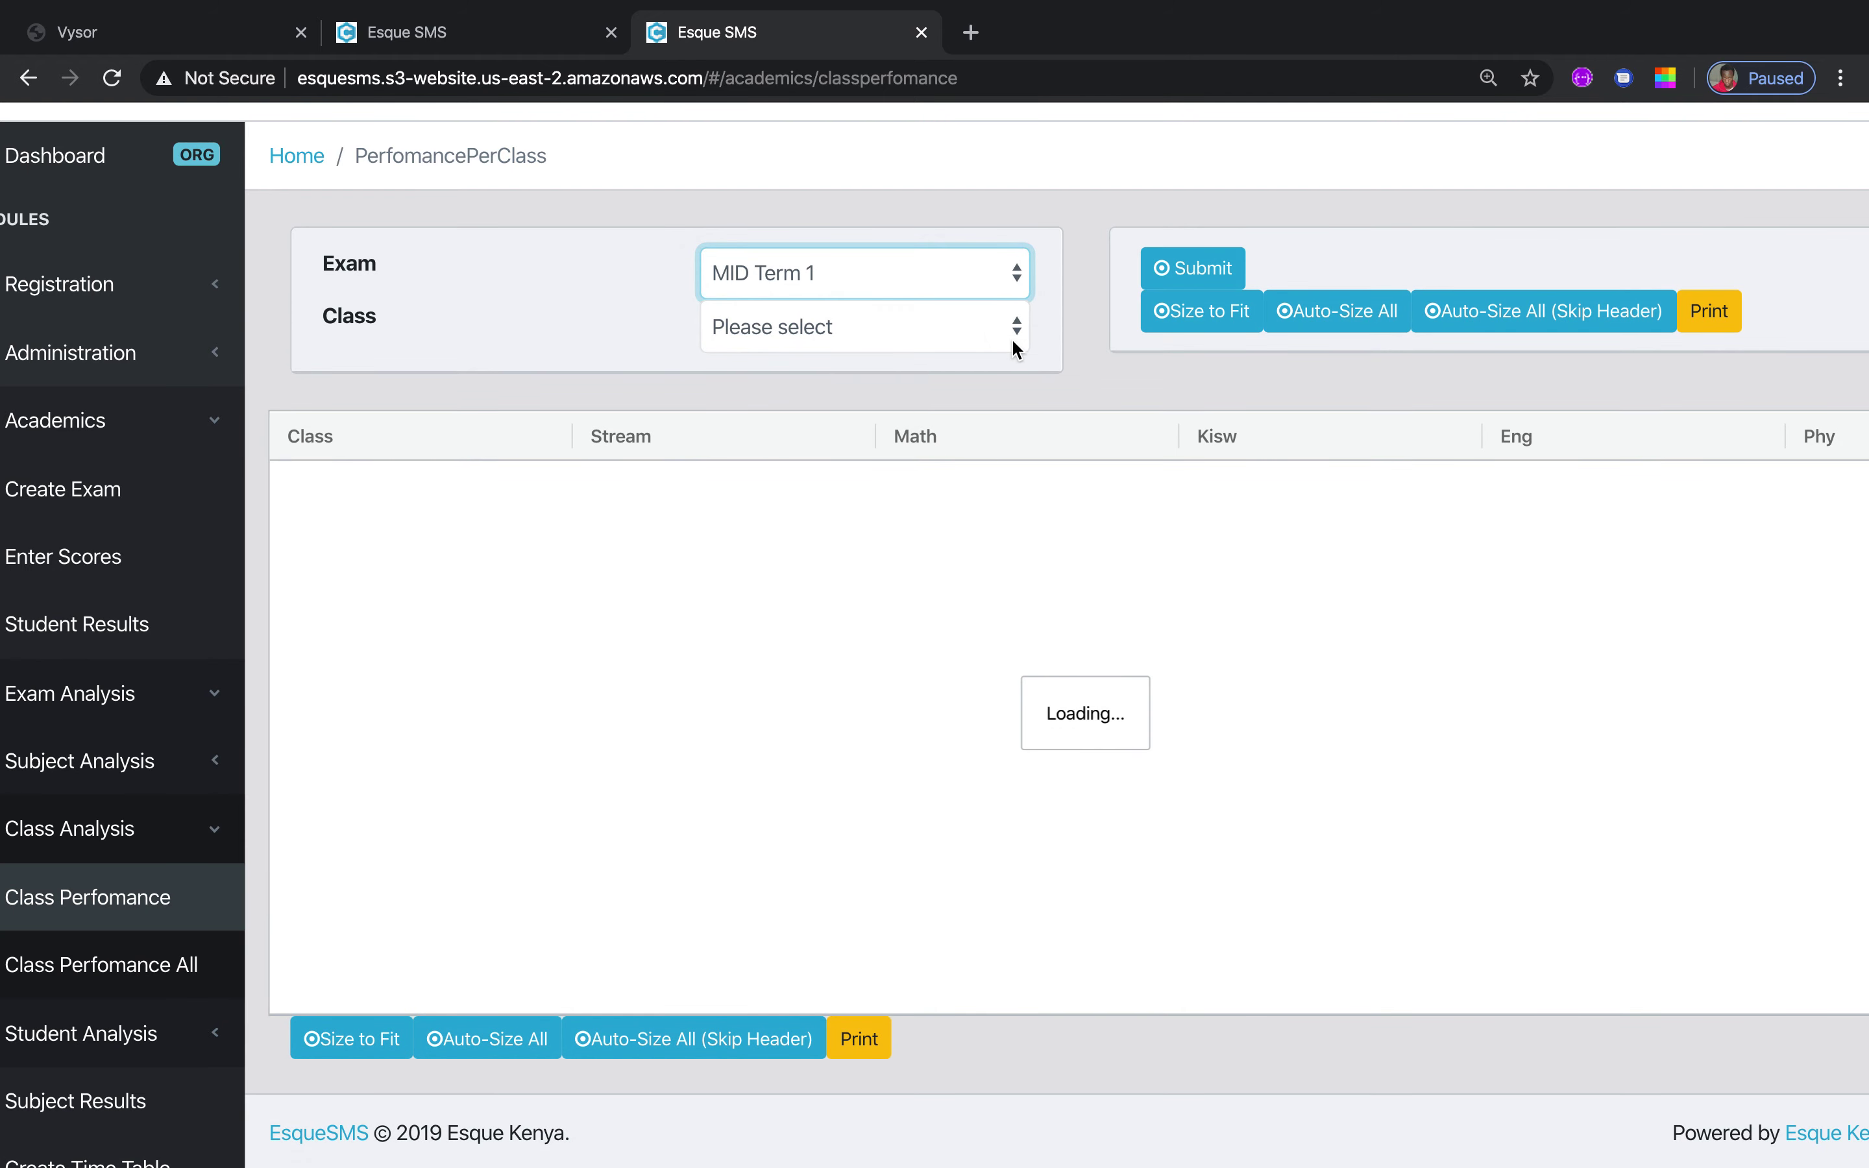
click(1014, 347)
click(957, 359)
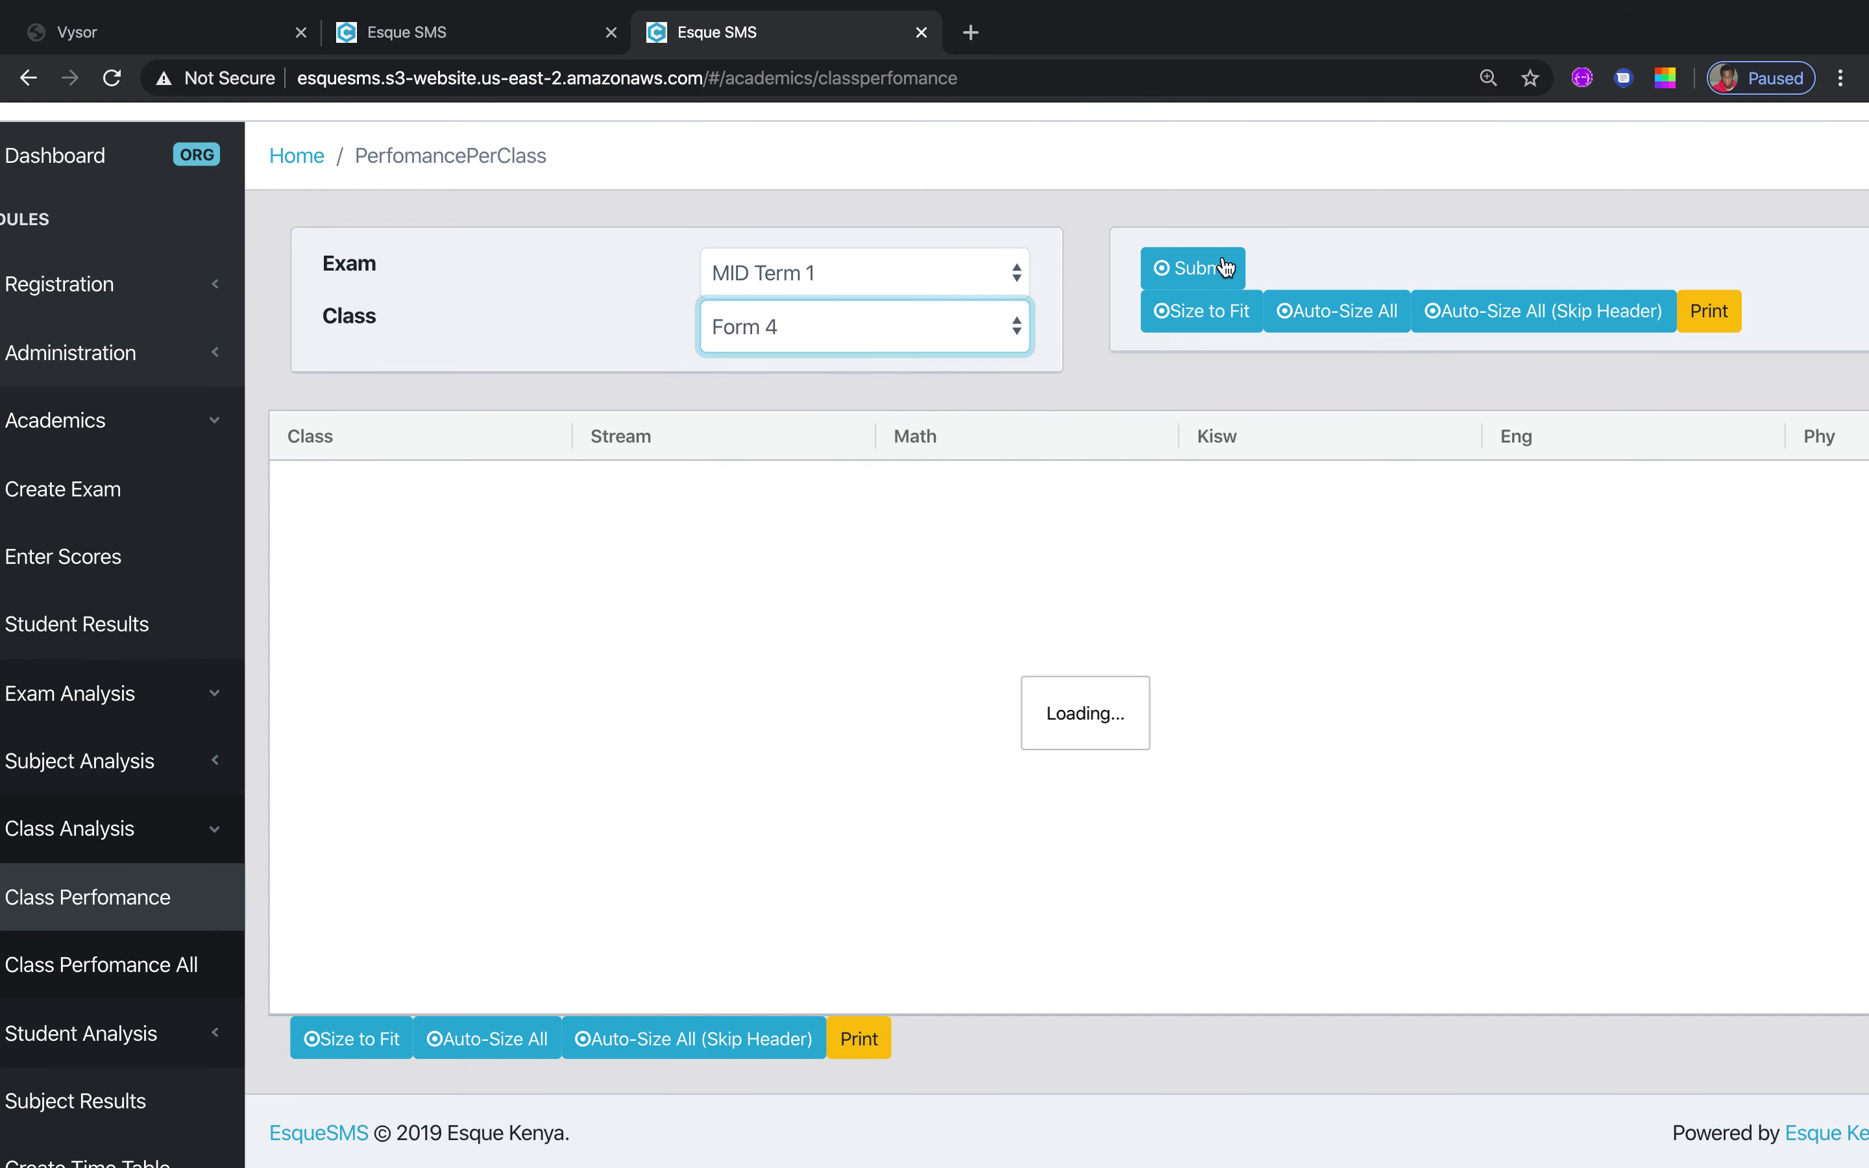
click(1210, 272)
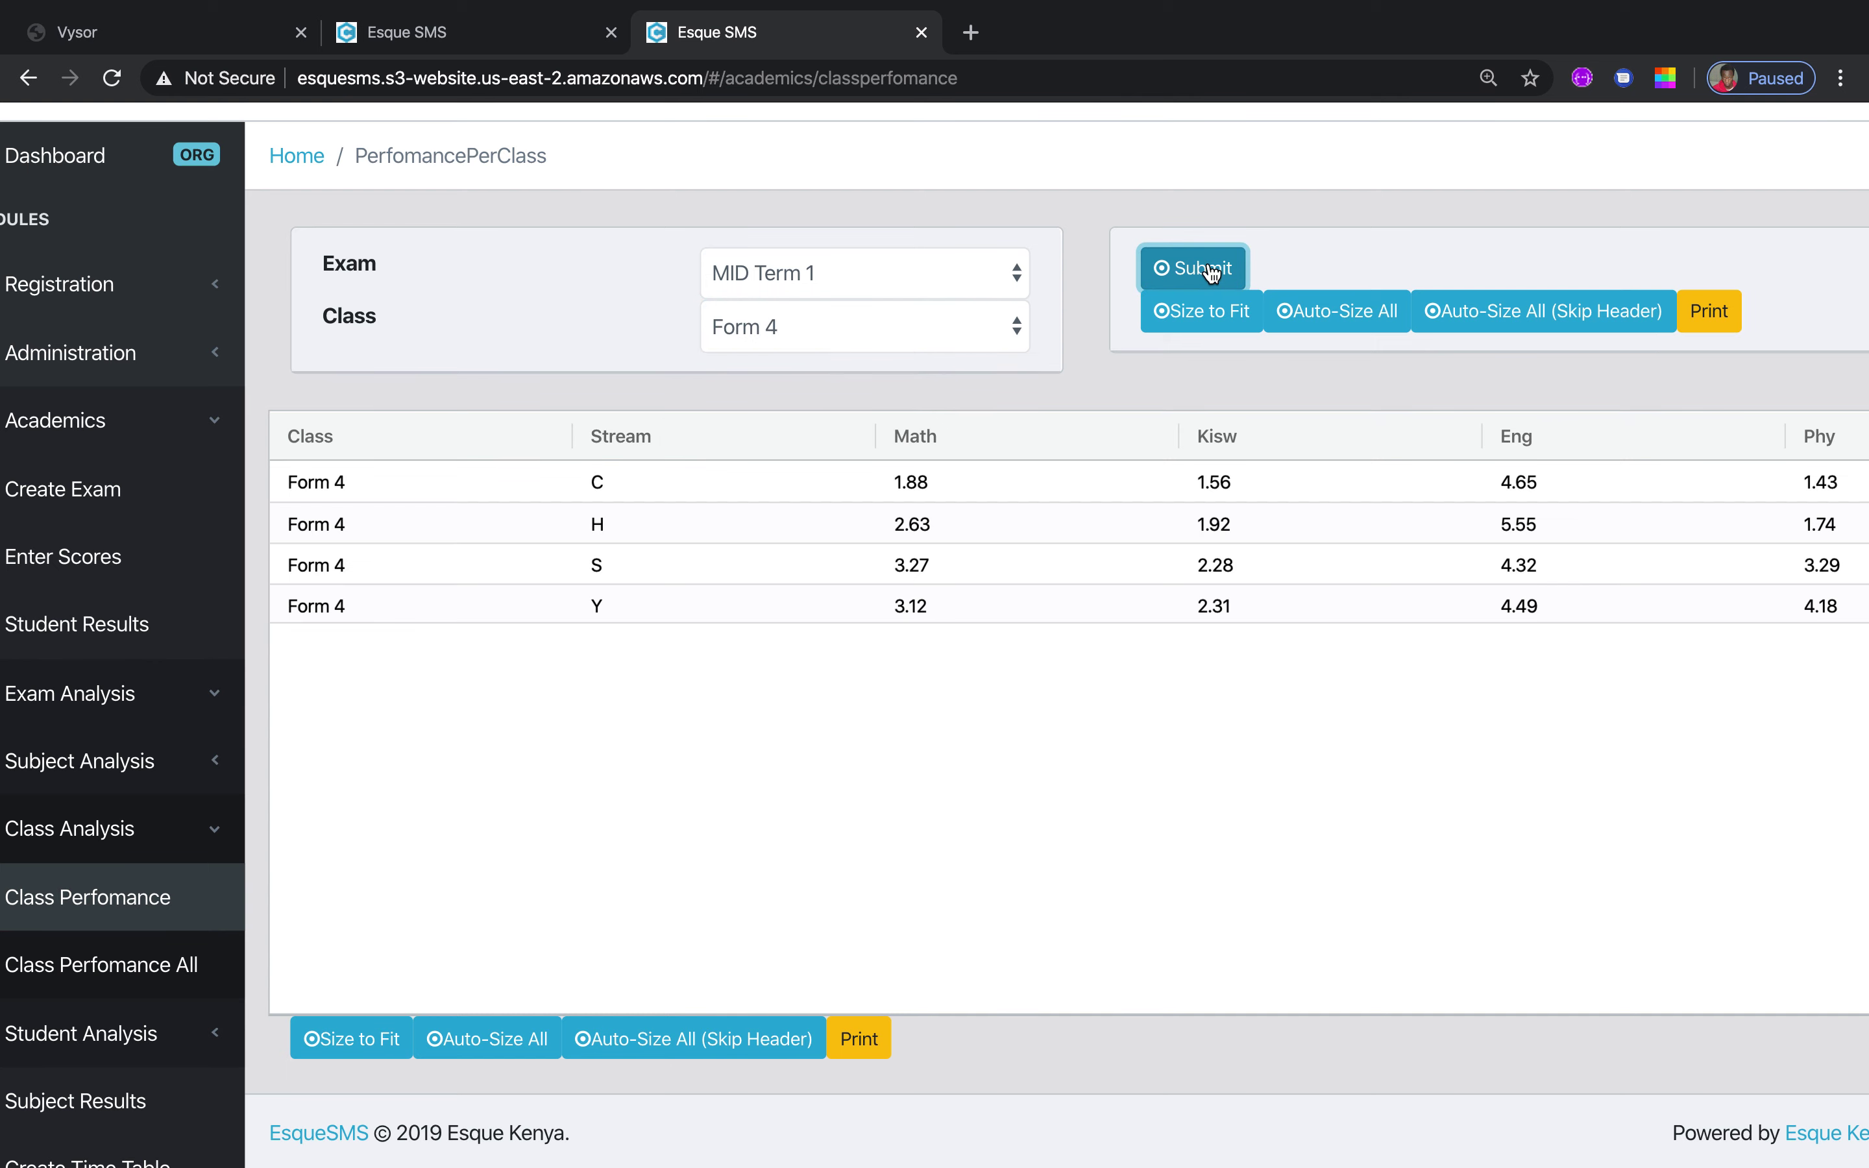
click(1179, 313)
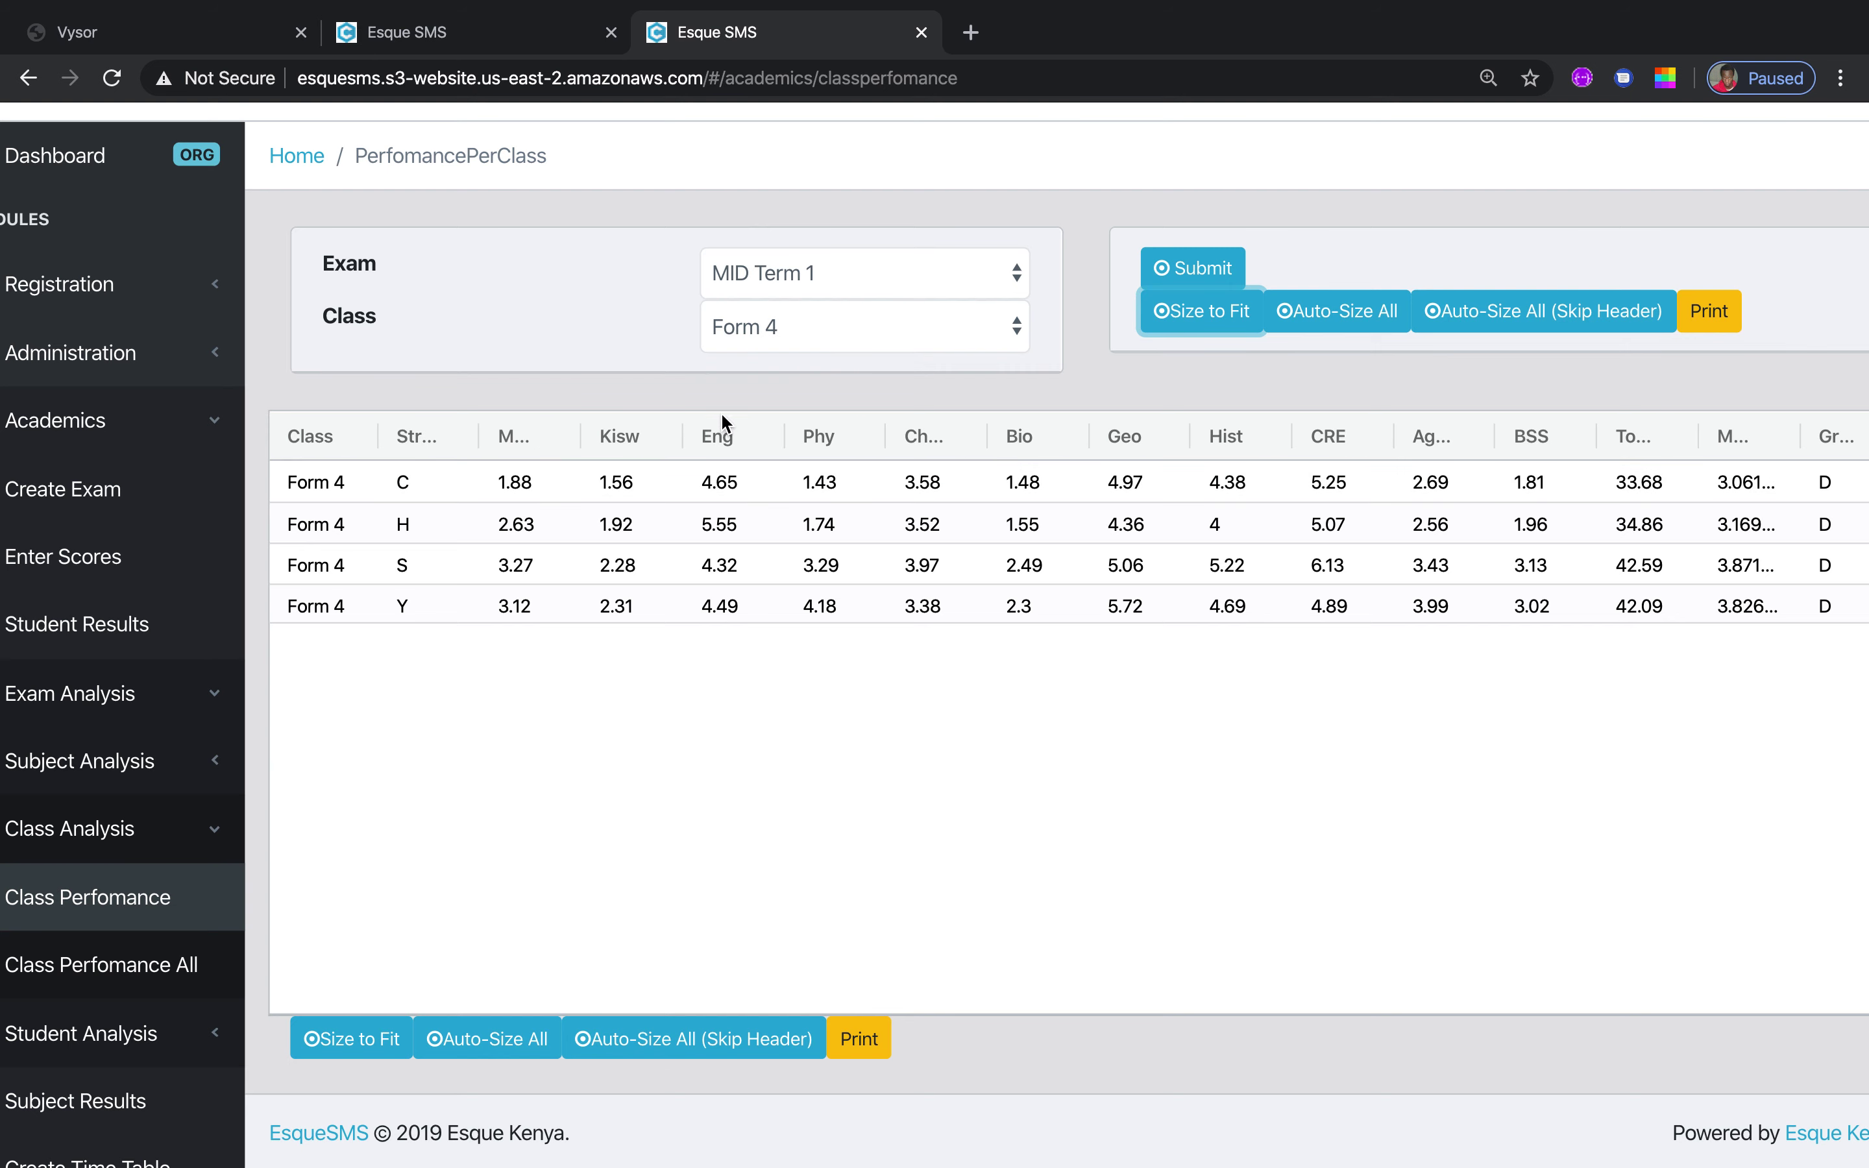
Adjust the Math, Chem, Mean and Grade column widths so every subject through Grade shows
drag(577, 420, 604, 420)
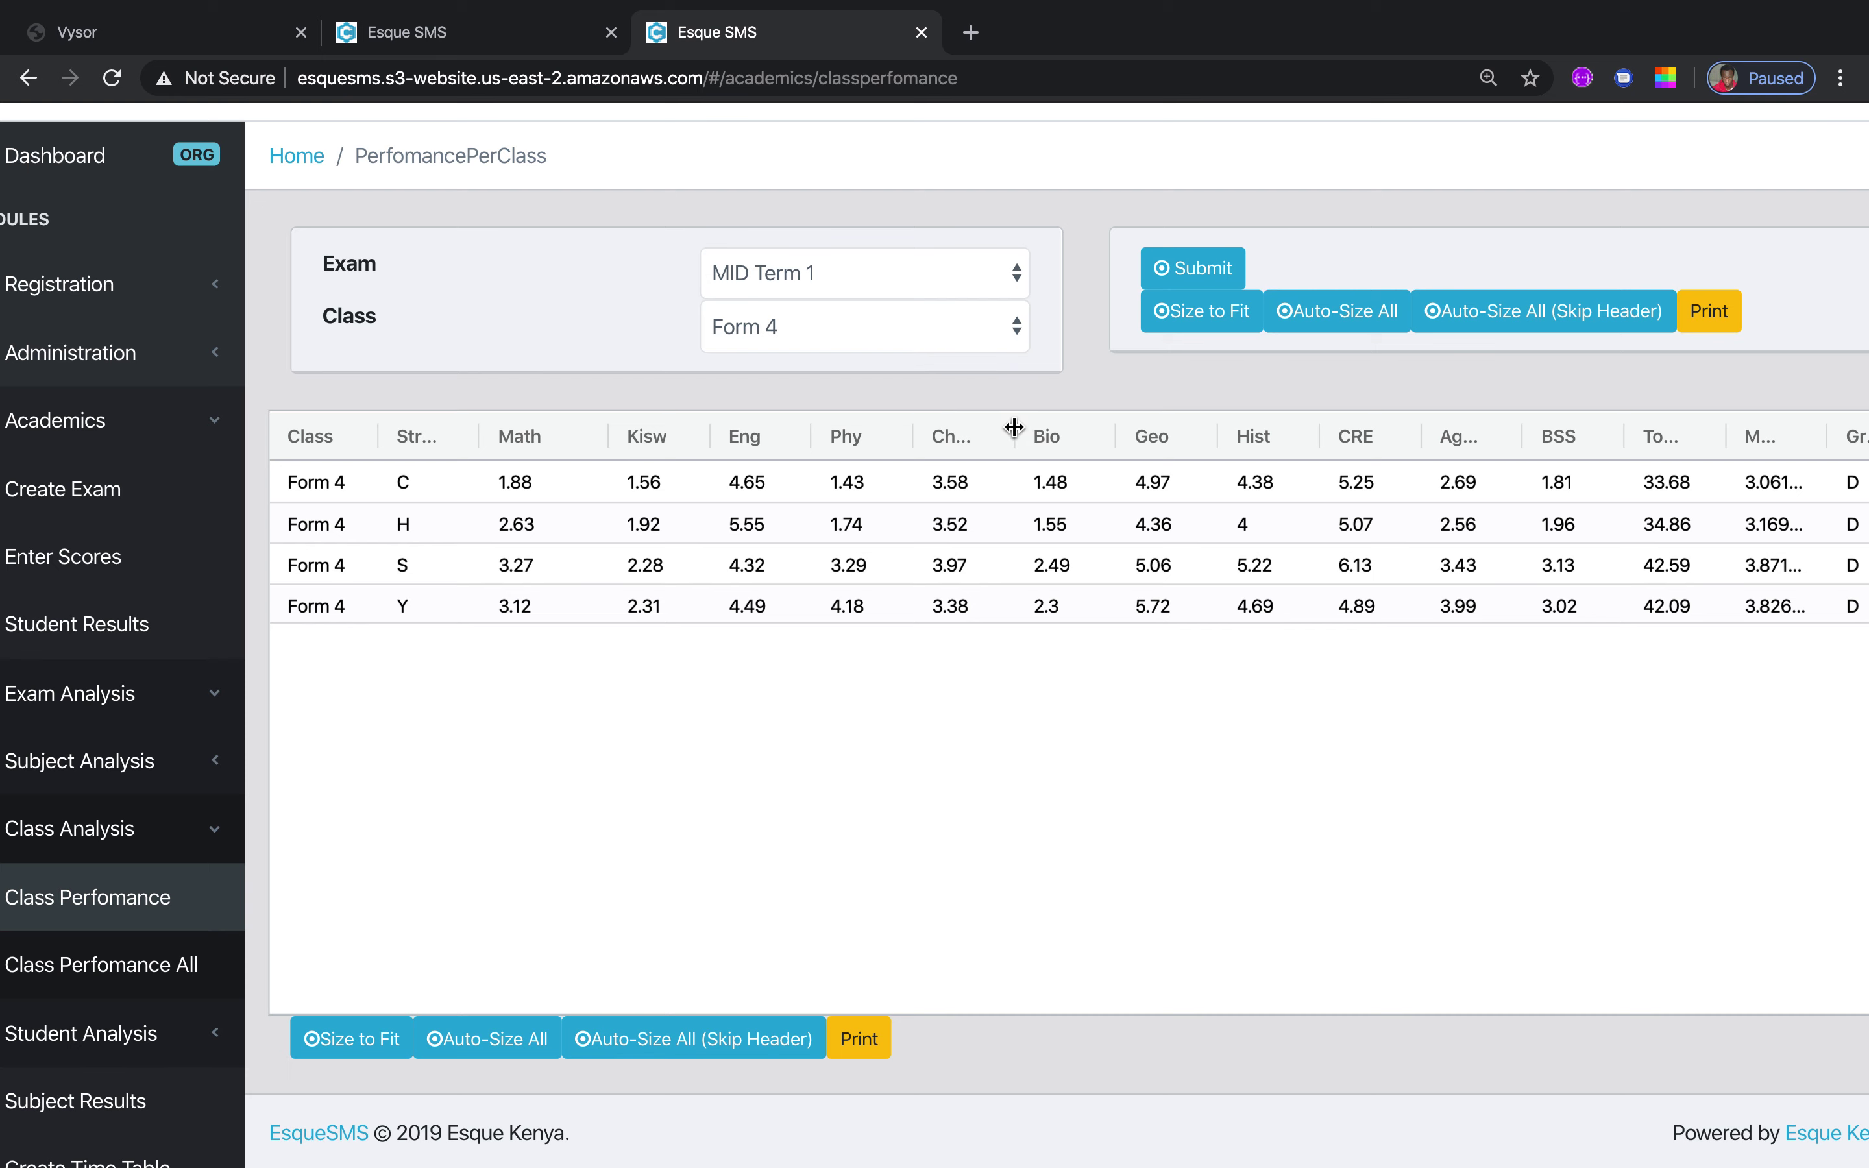
drag(1012, 426, 1040, 426)
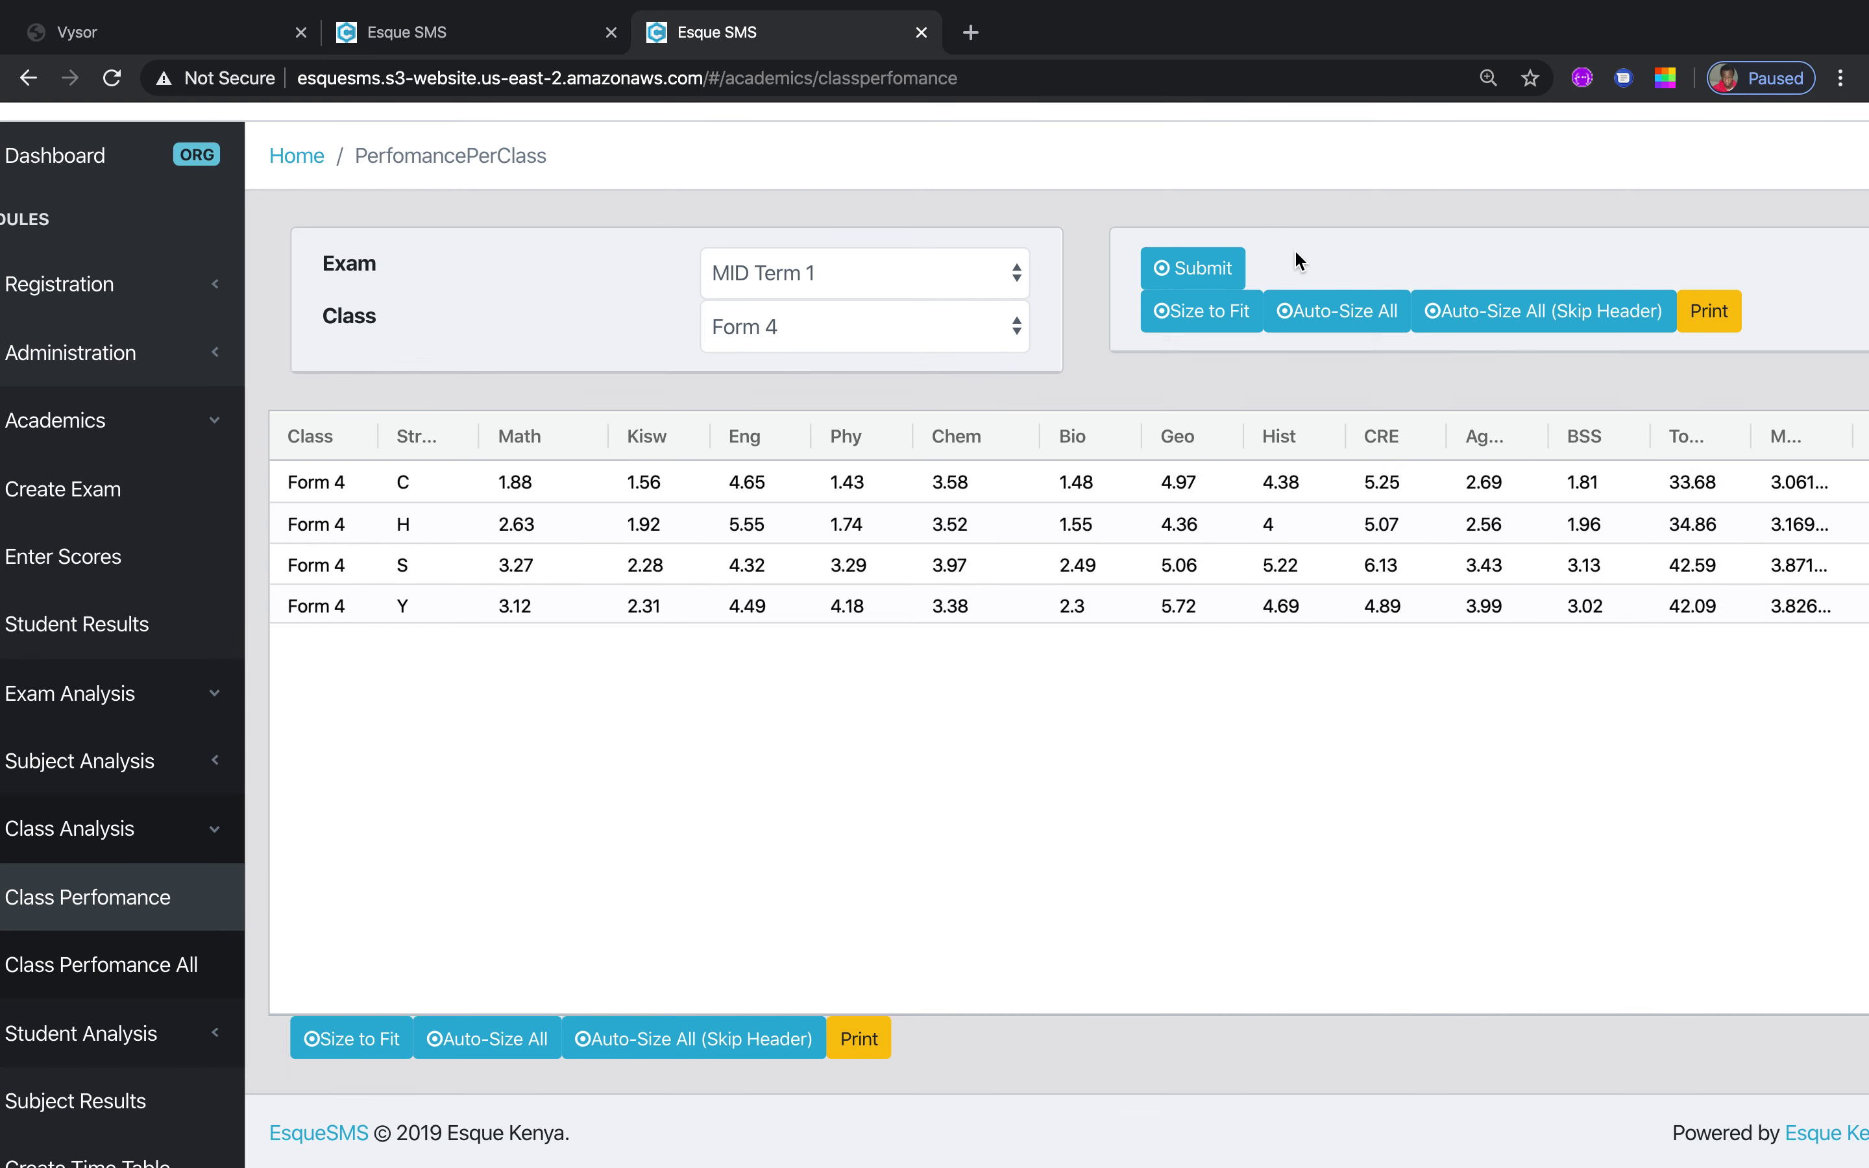
click(1350, 318)
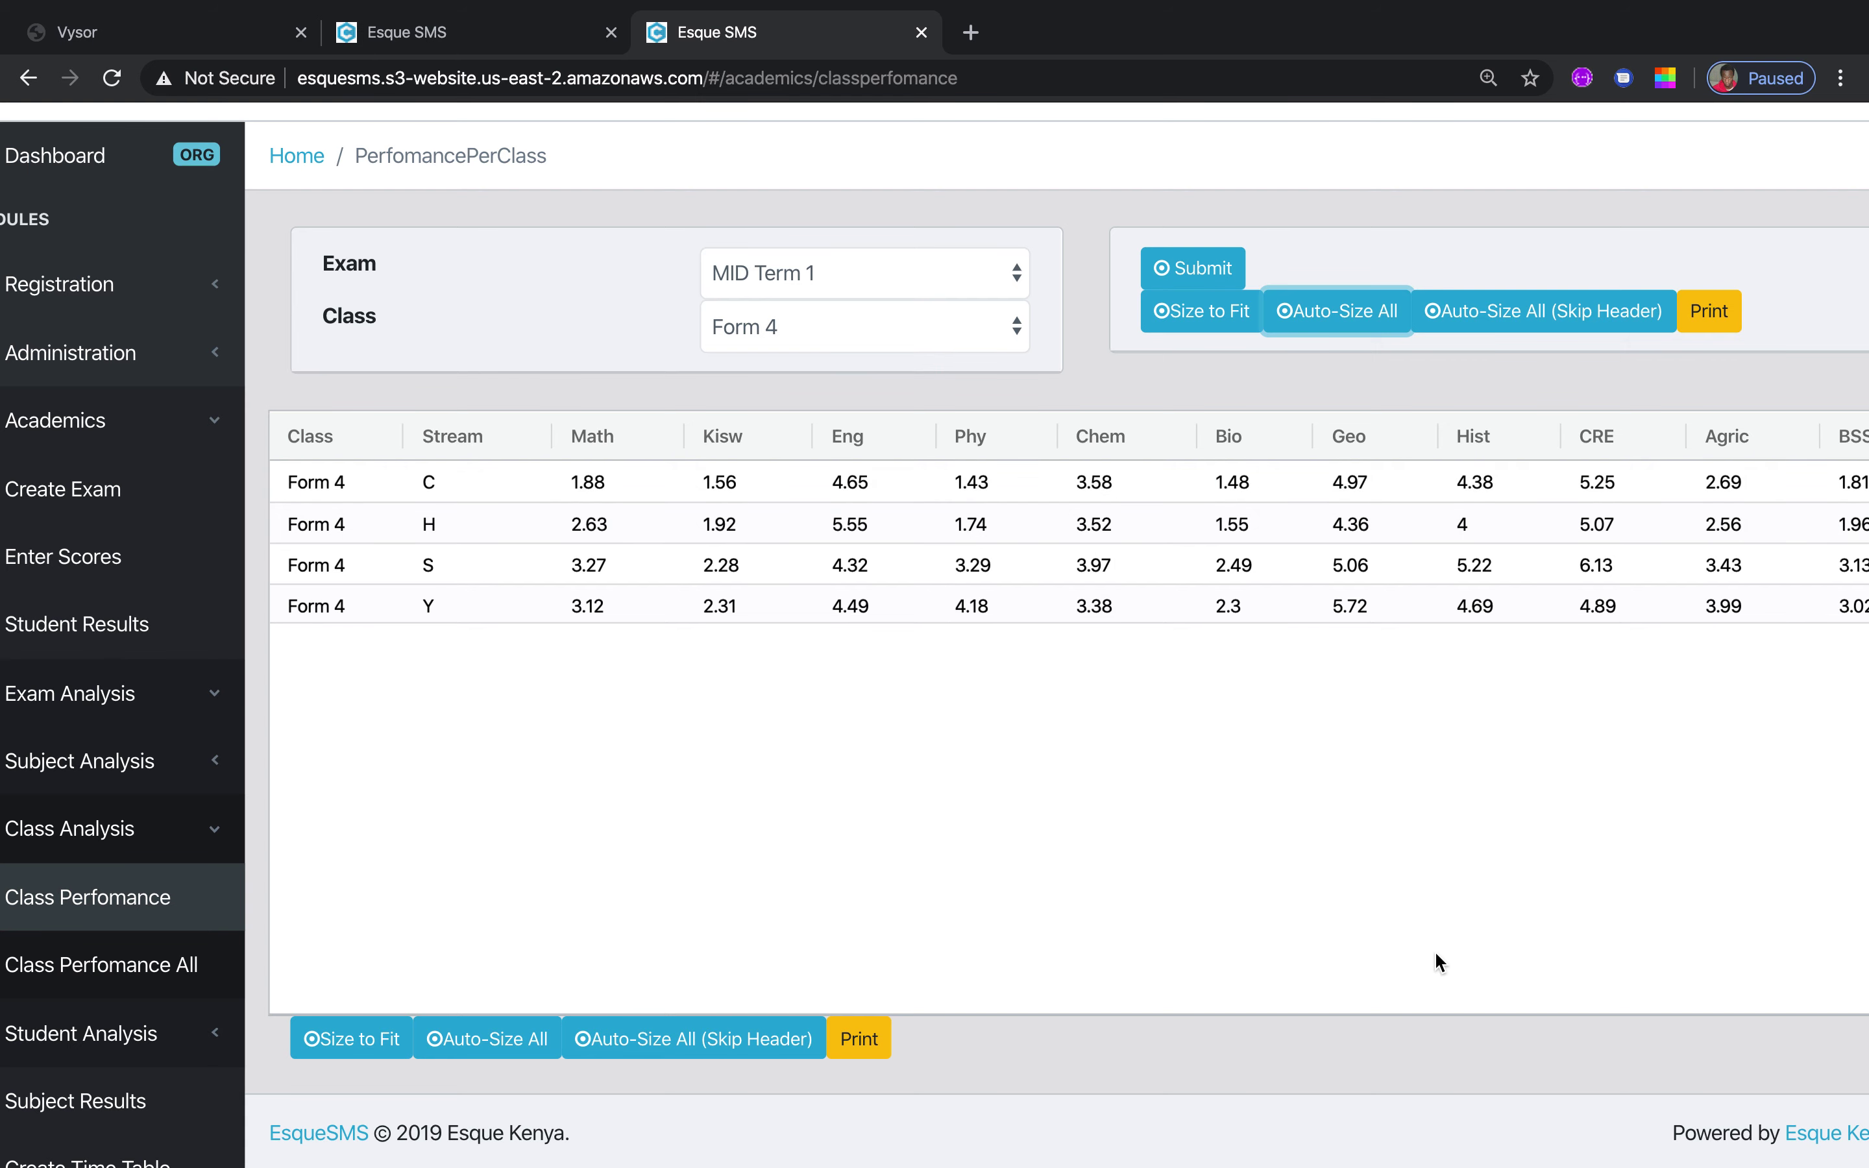
scroll(1434, 950, right, 2)
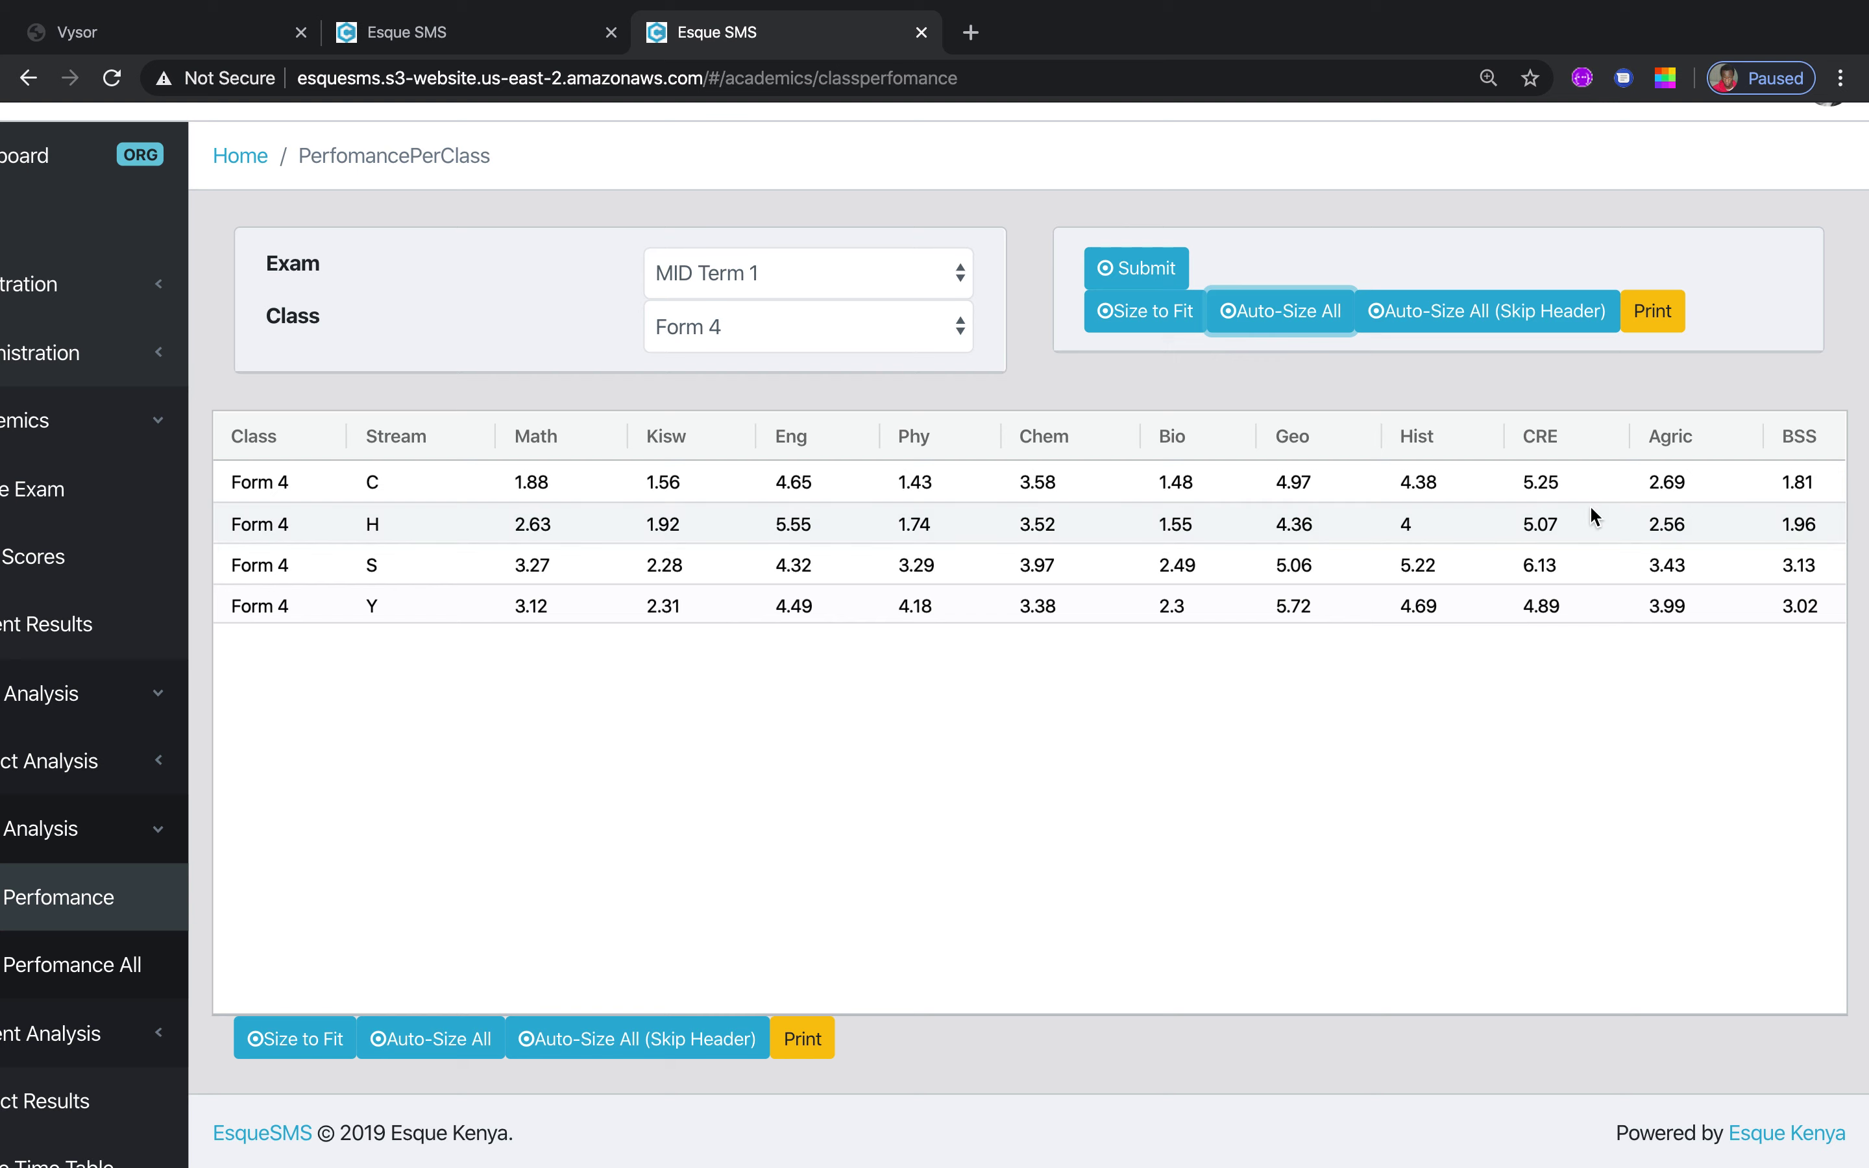
click(1152, 317)
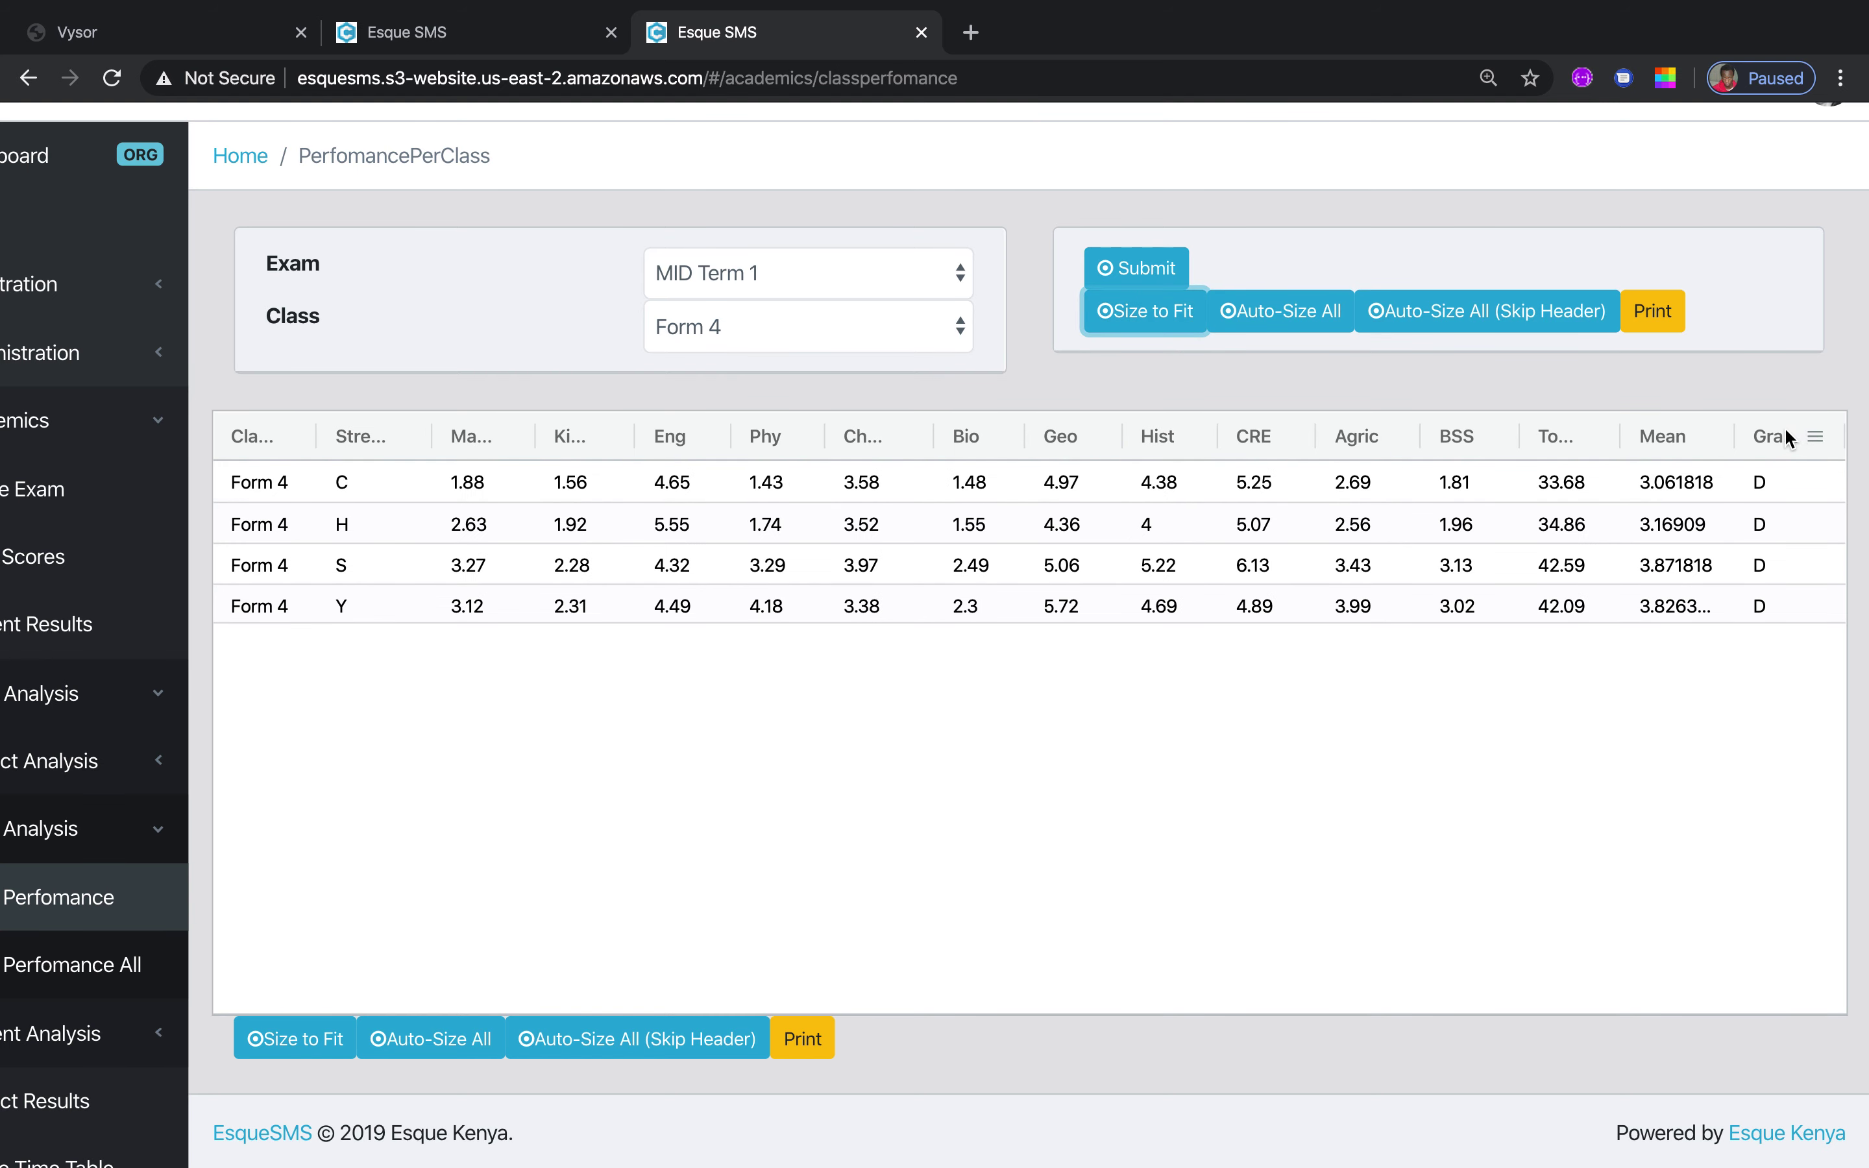
drag(1734, 437, 1701, 438)
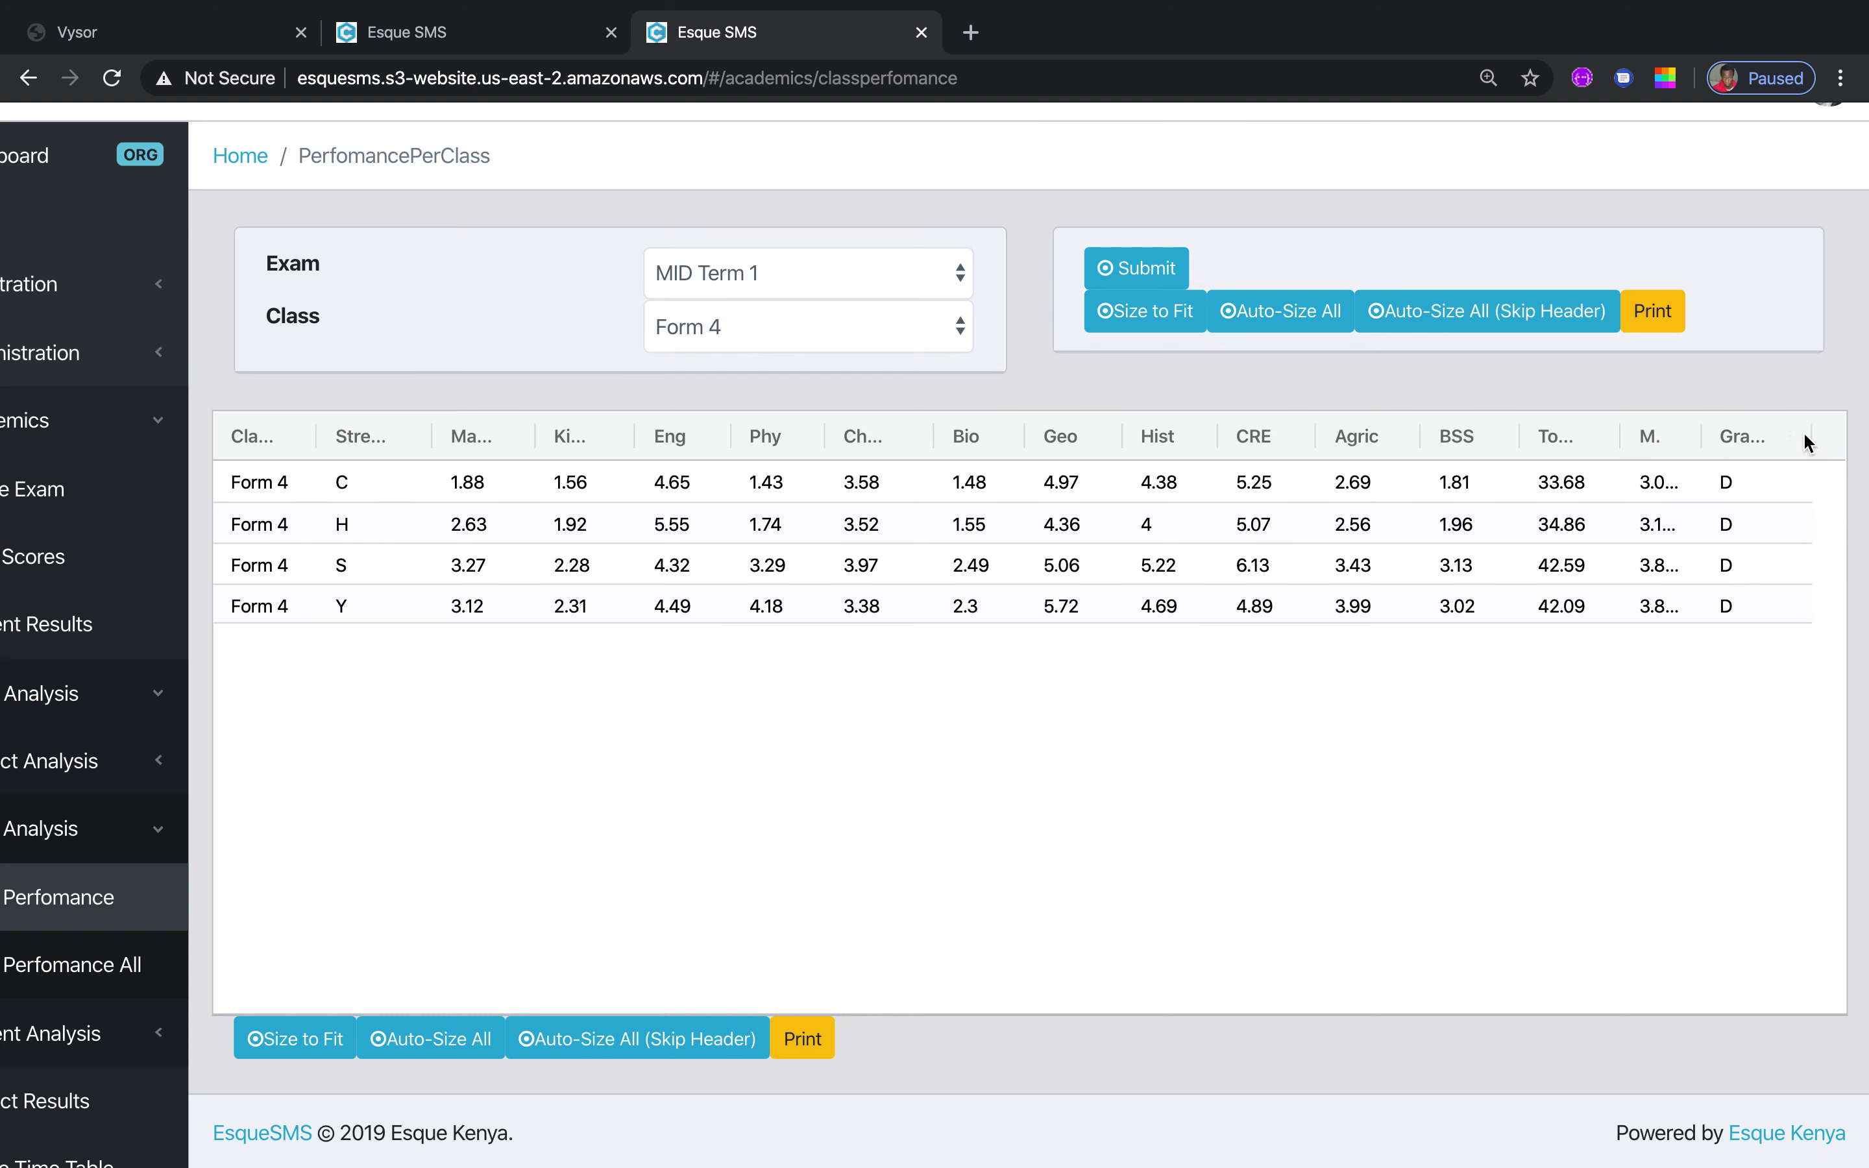
drag(1808, 437, 1845, 438)
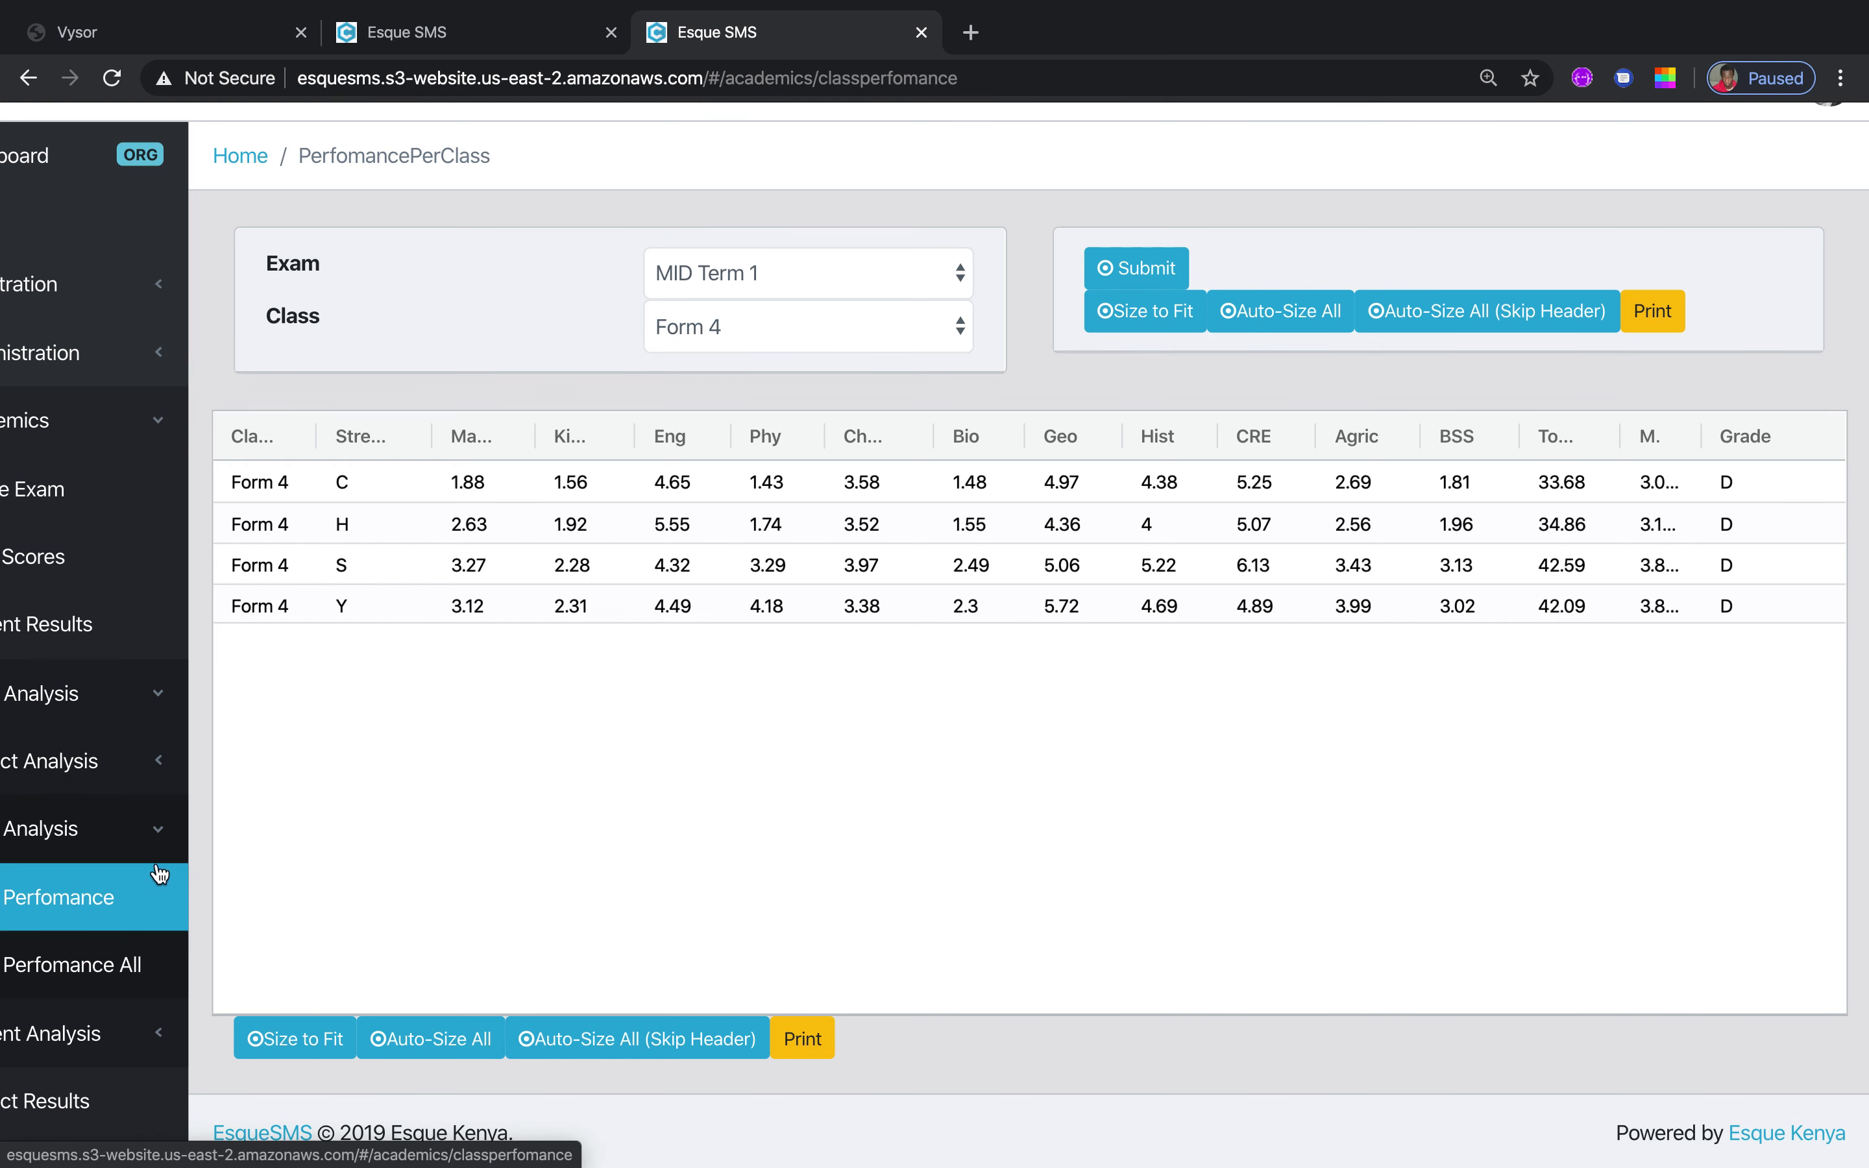
click(116, 970)
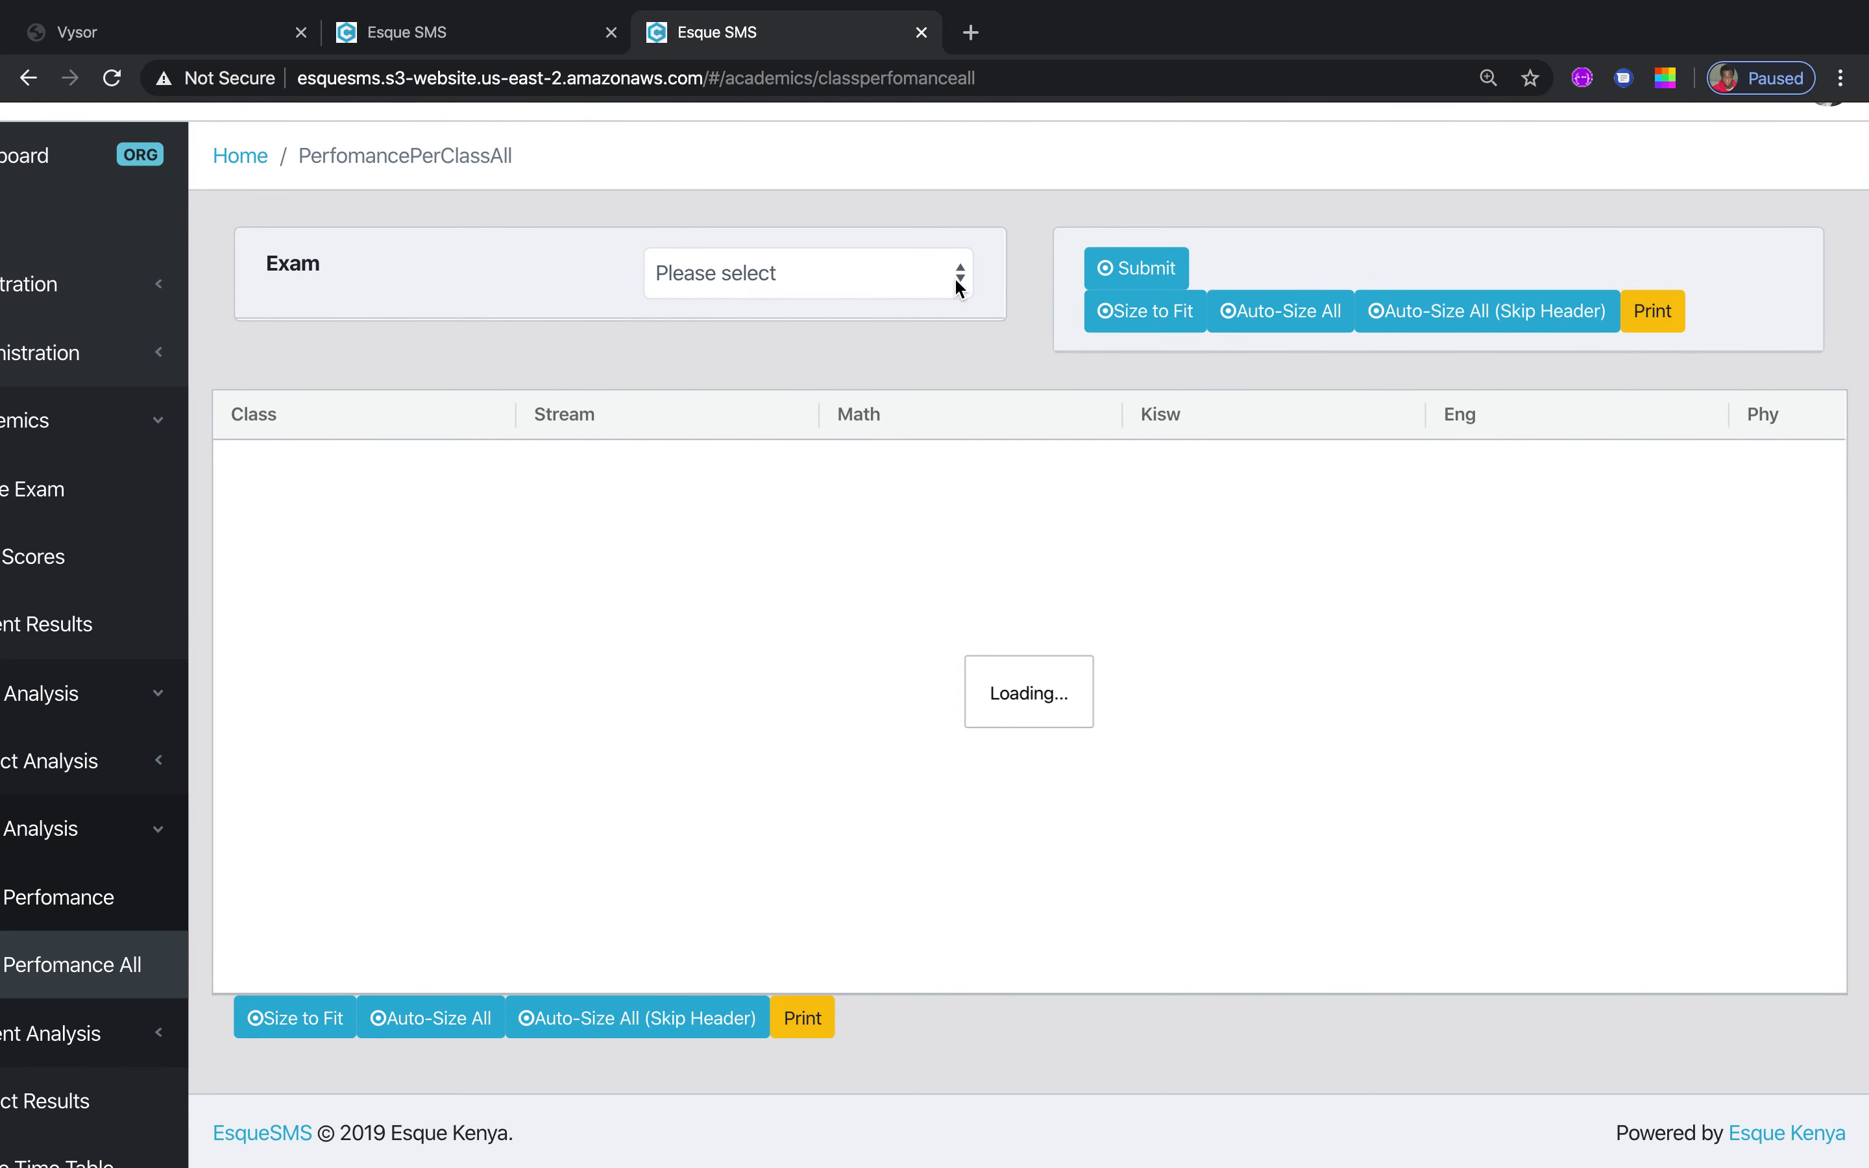
Load MID Term 1 performance for every class and stream, with subject columns fitted
click(958, 287)
click(894, 301)
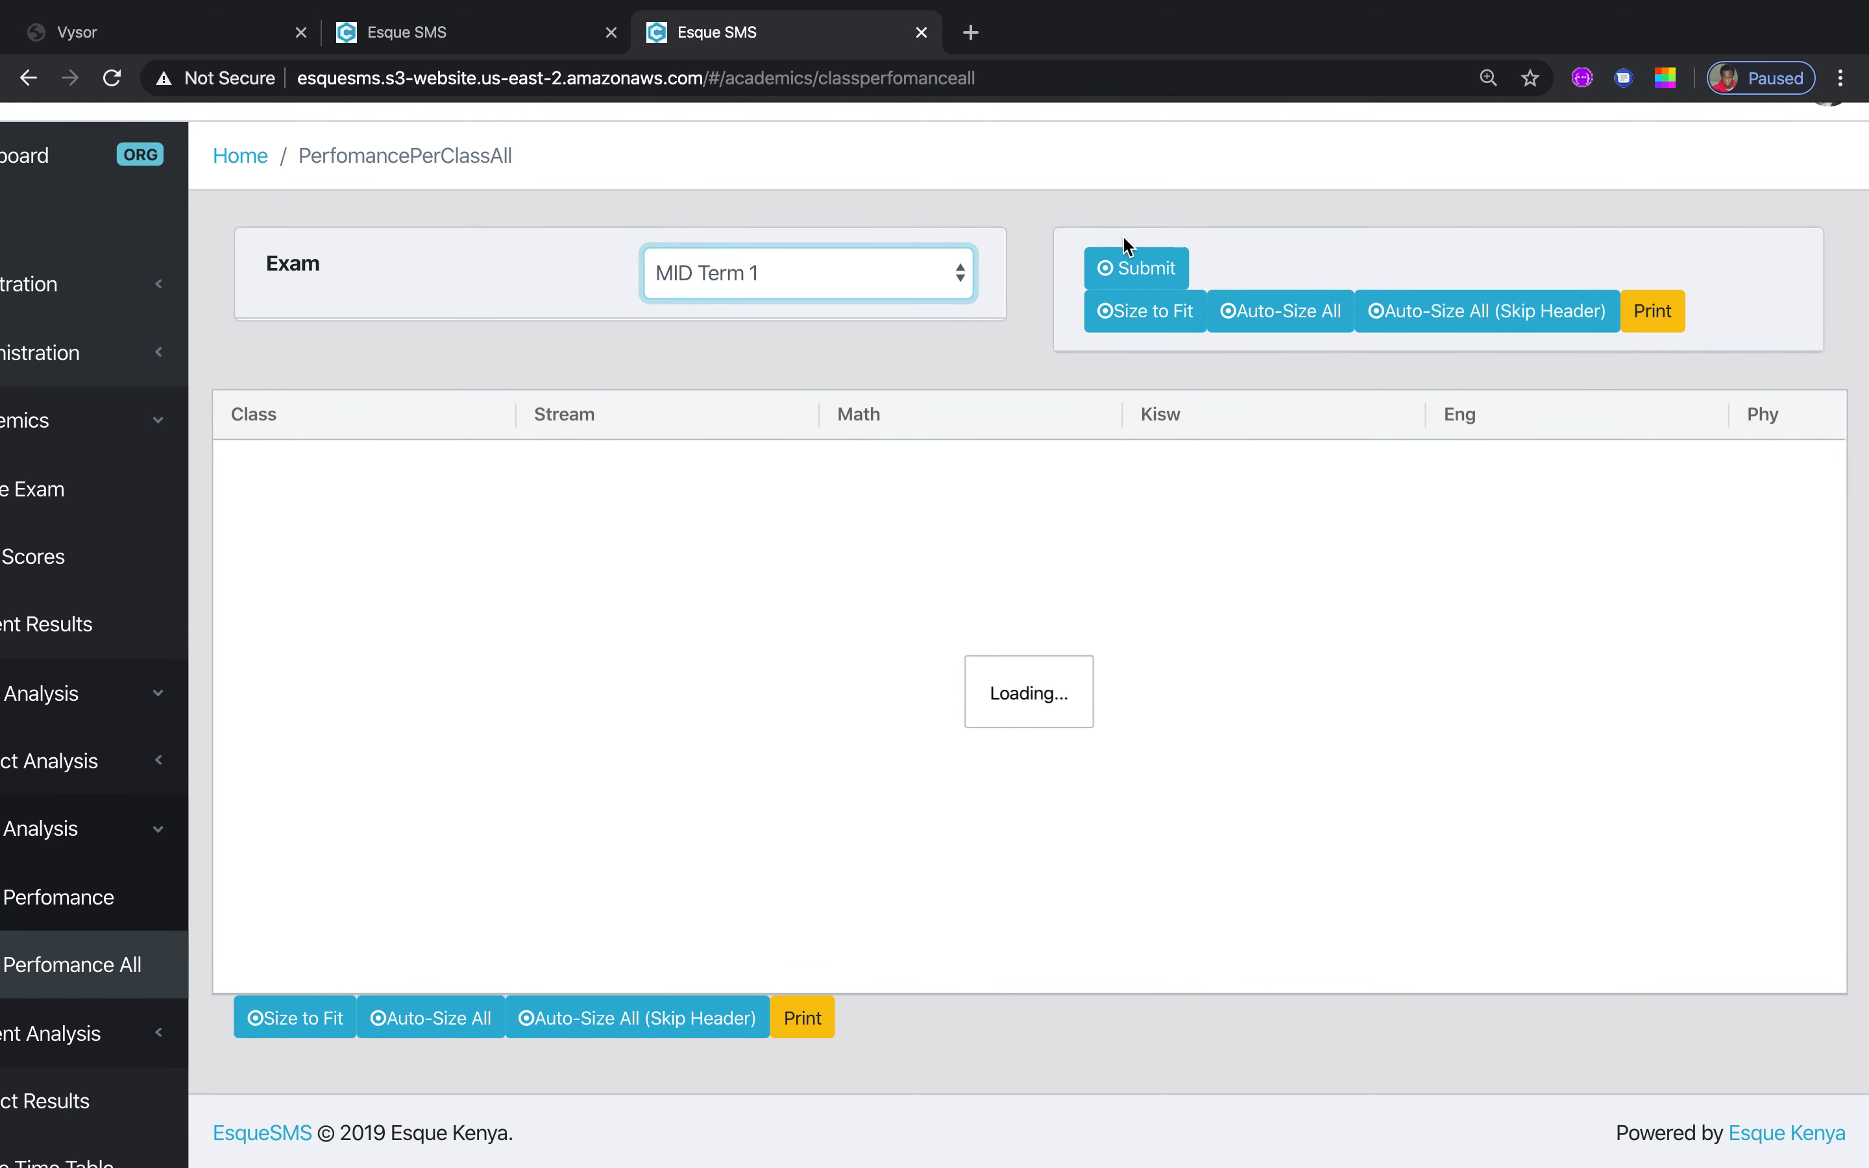
click(1120, 264)
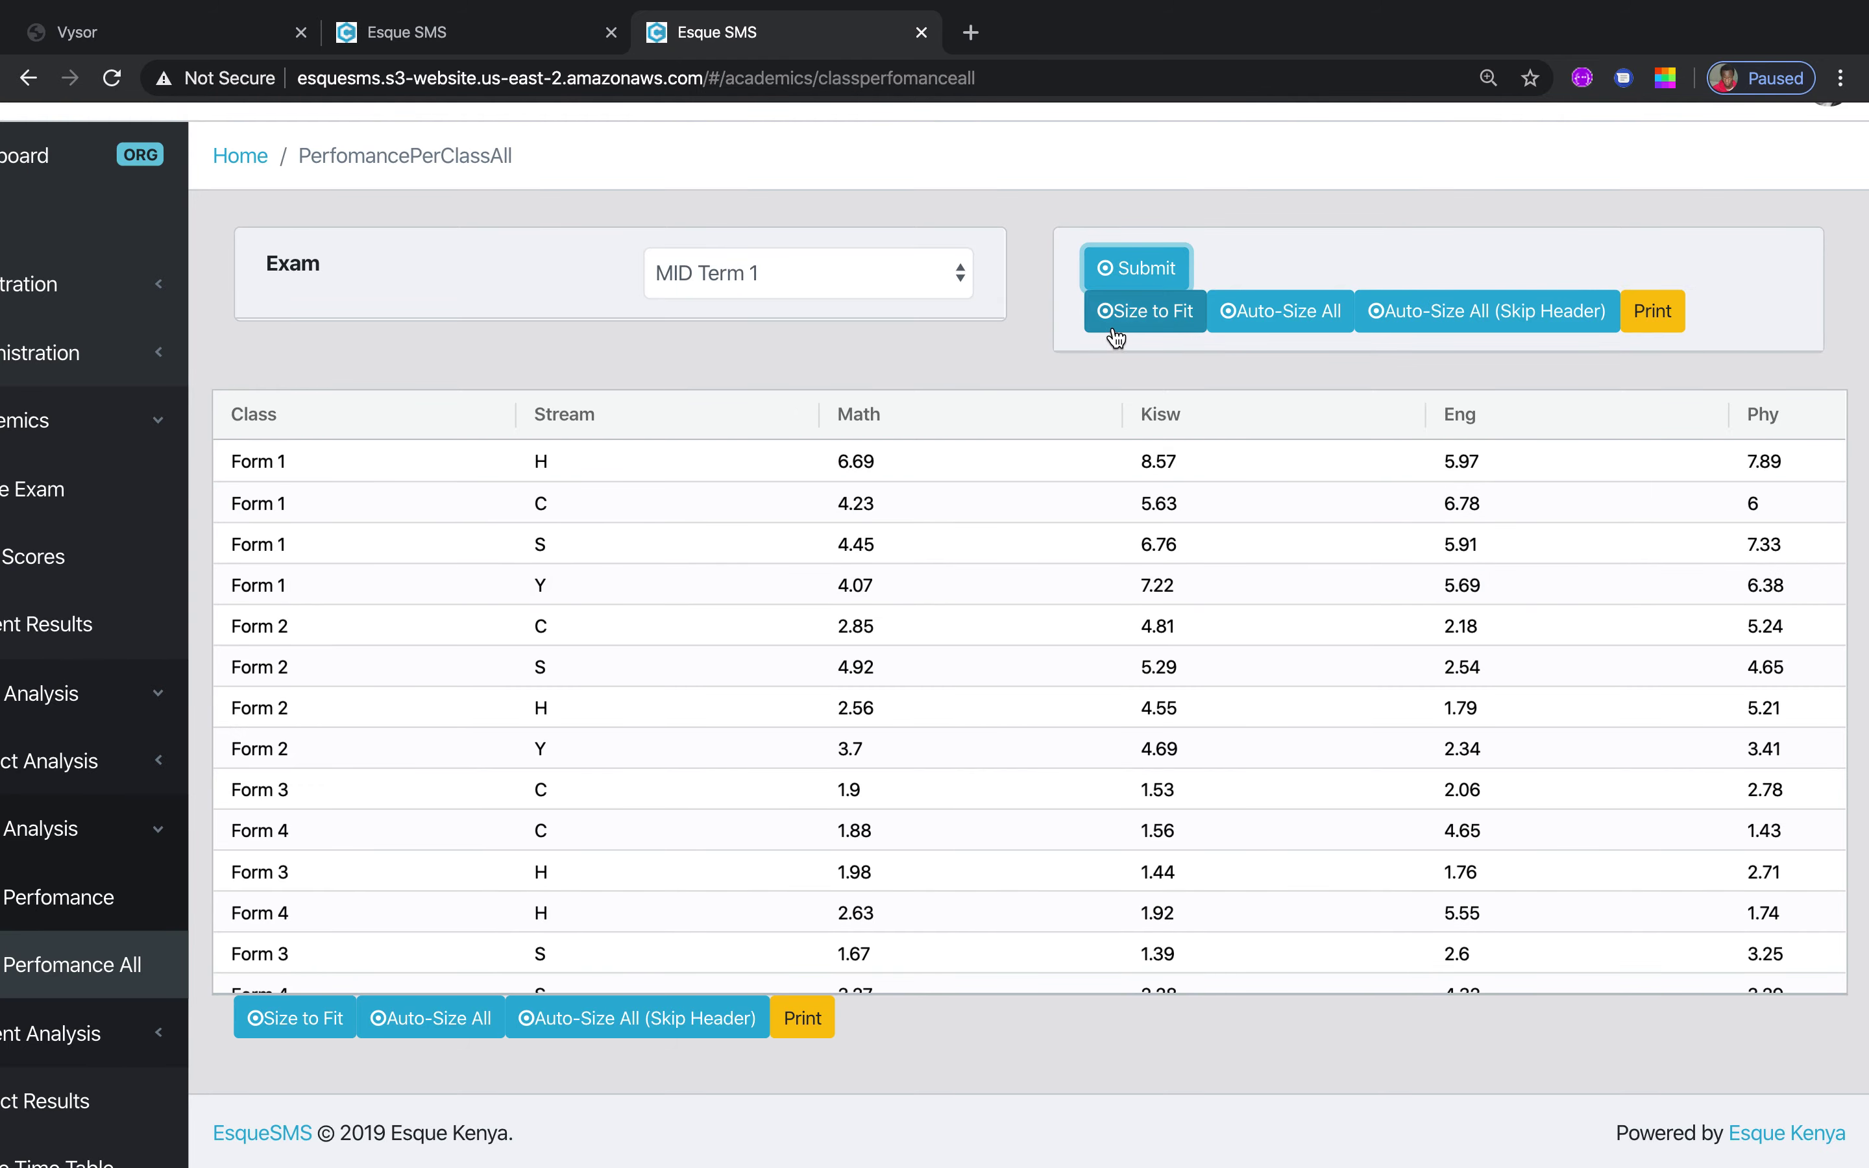
click(1147, 313)
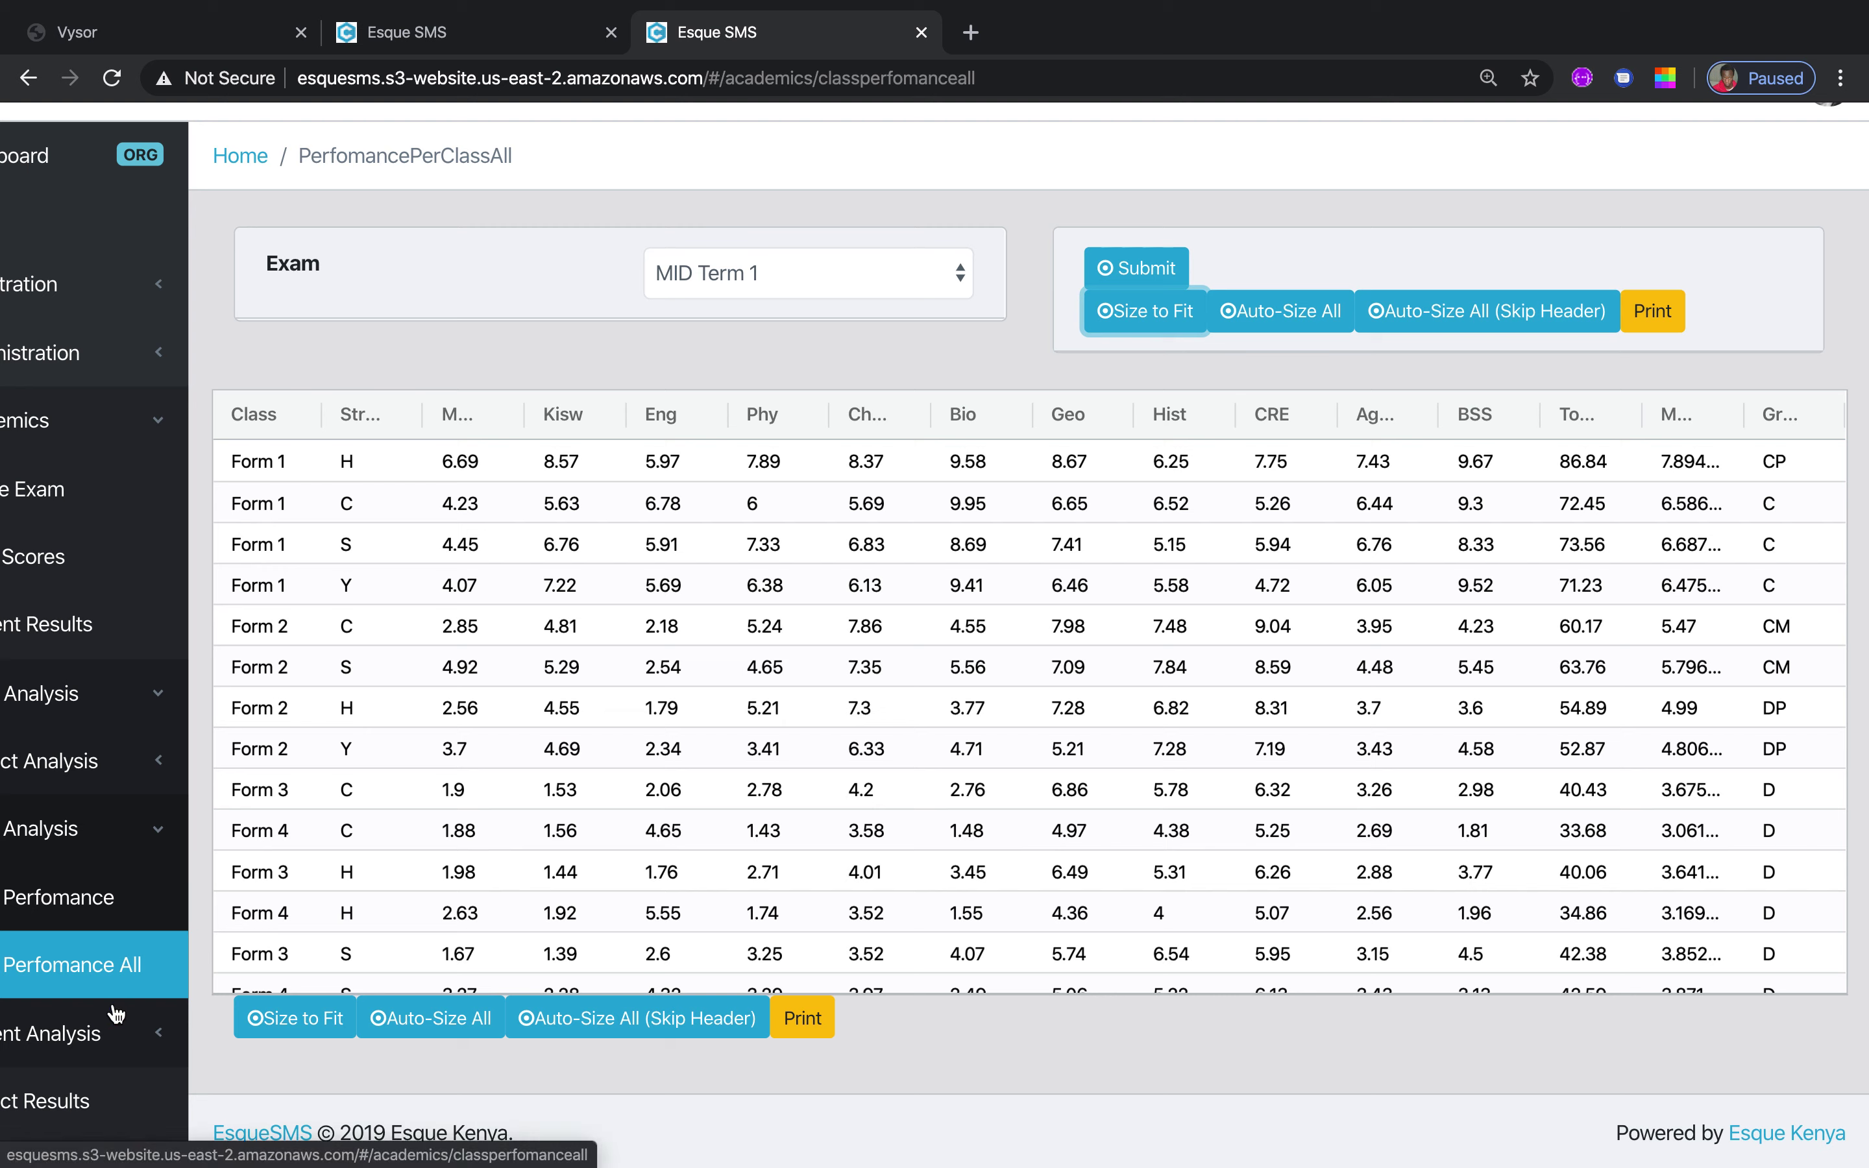
click(159, 834)
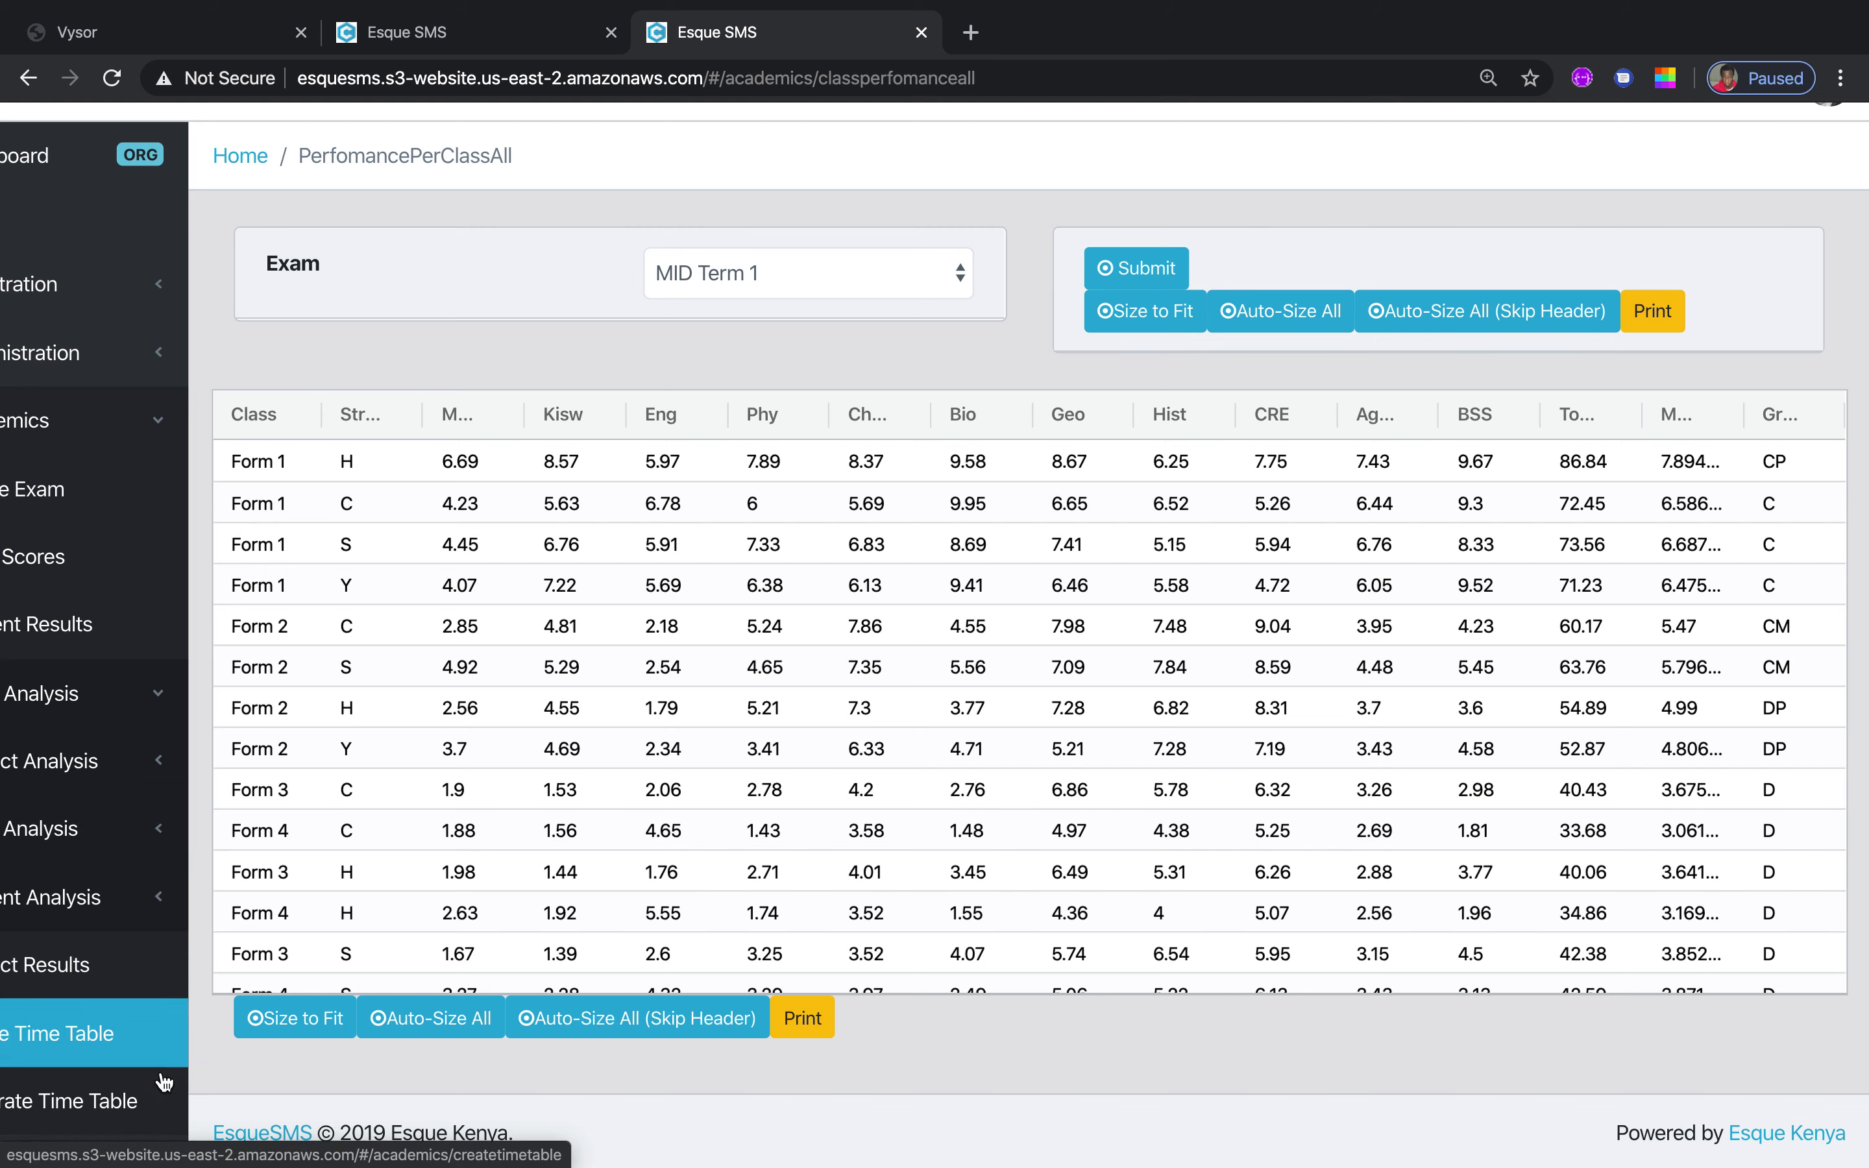
Open the Marks Broadsheet under Student Analysis and toggle the browser out of and back into full screen
click(165, 908)
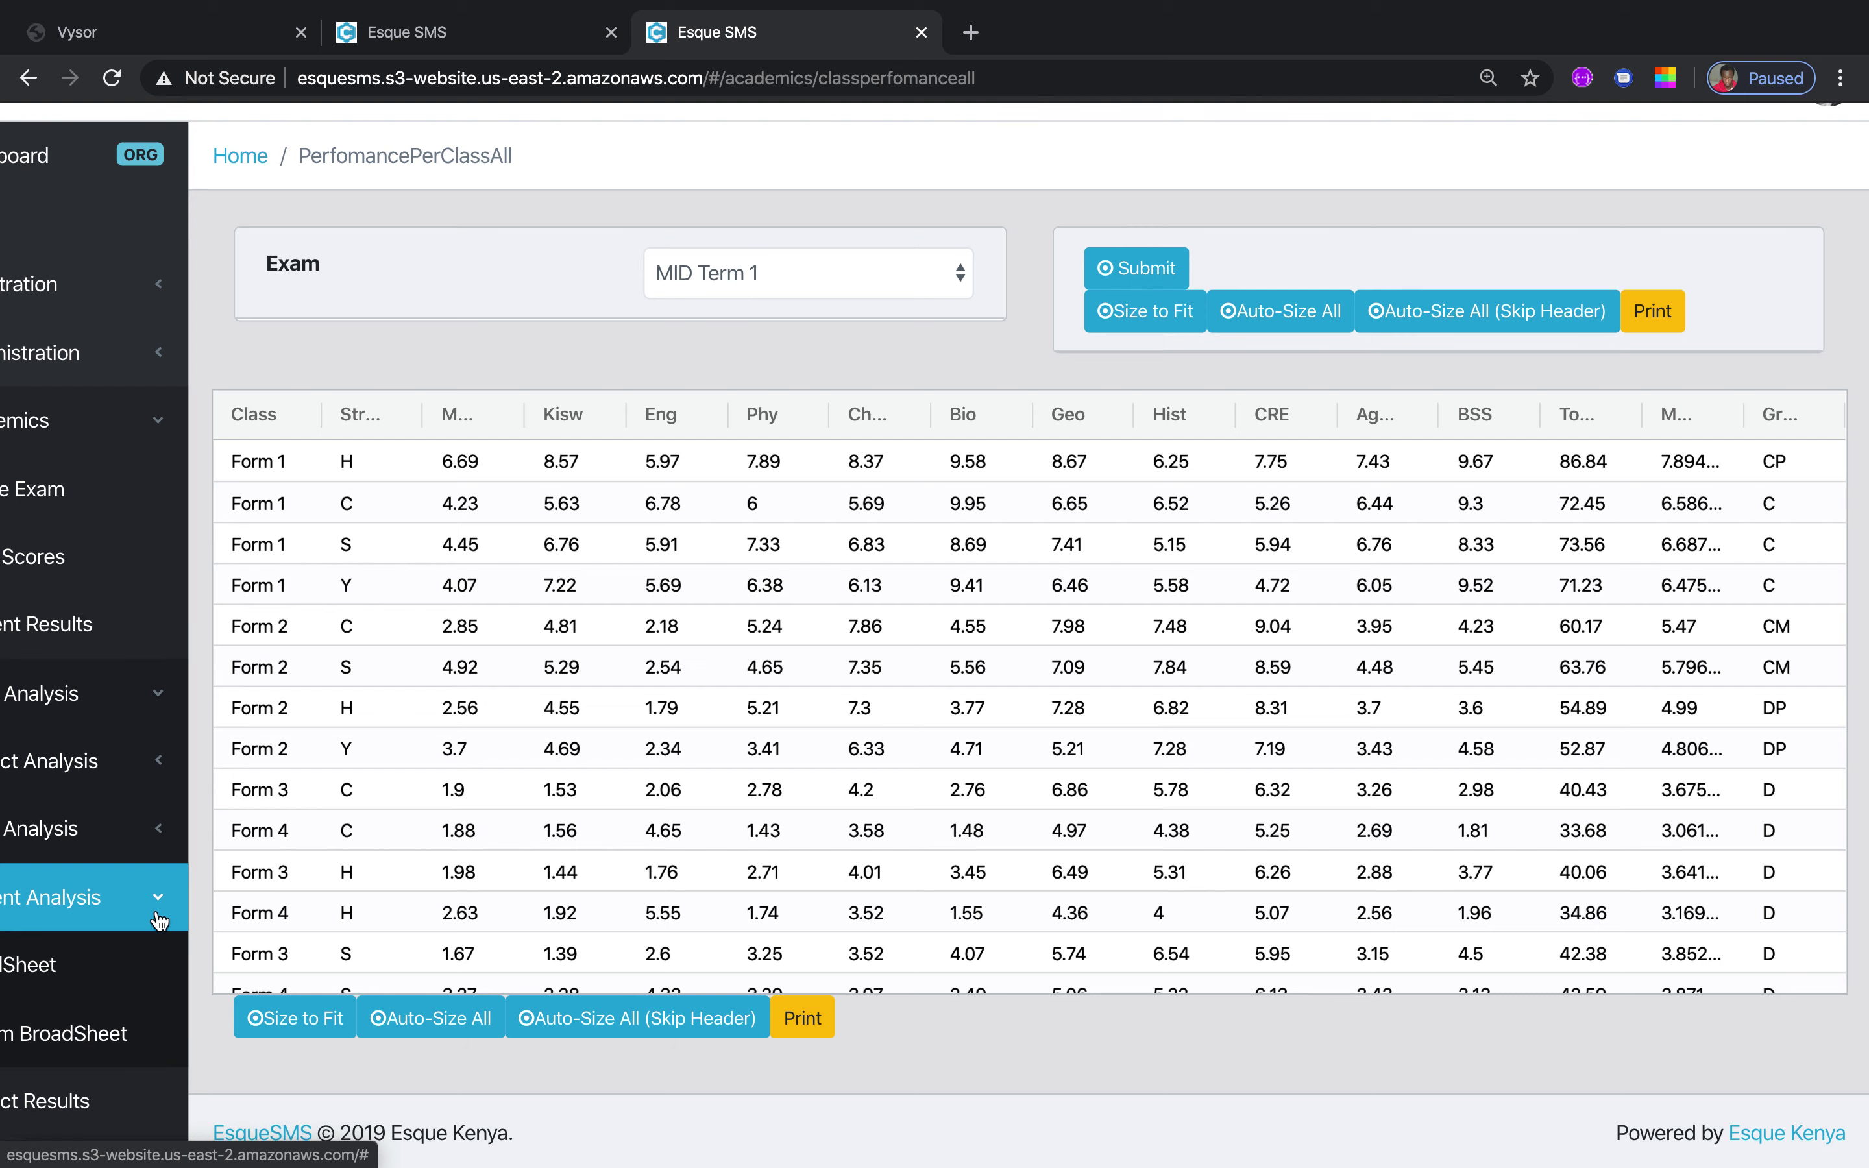
click(132, 967)
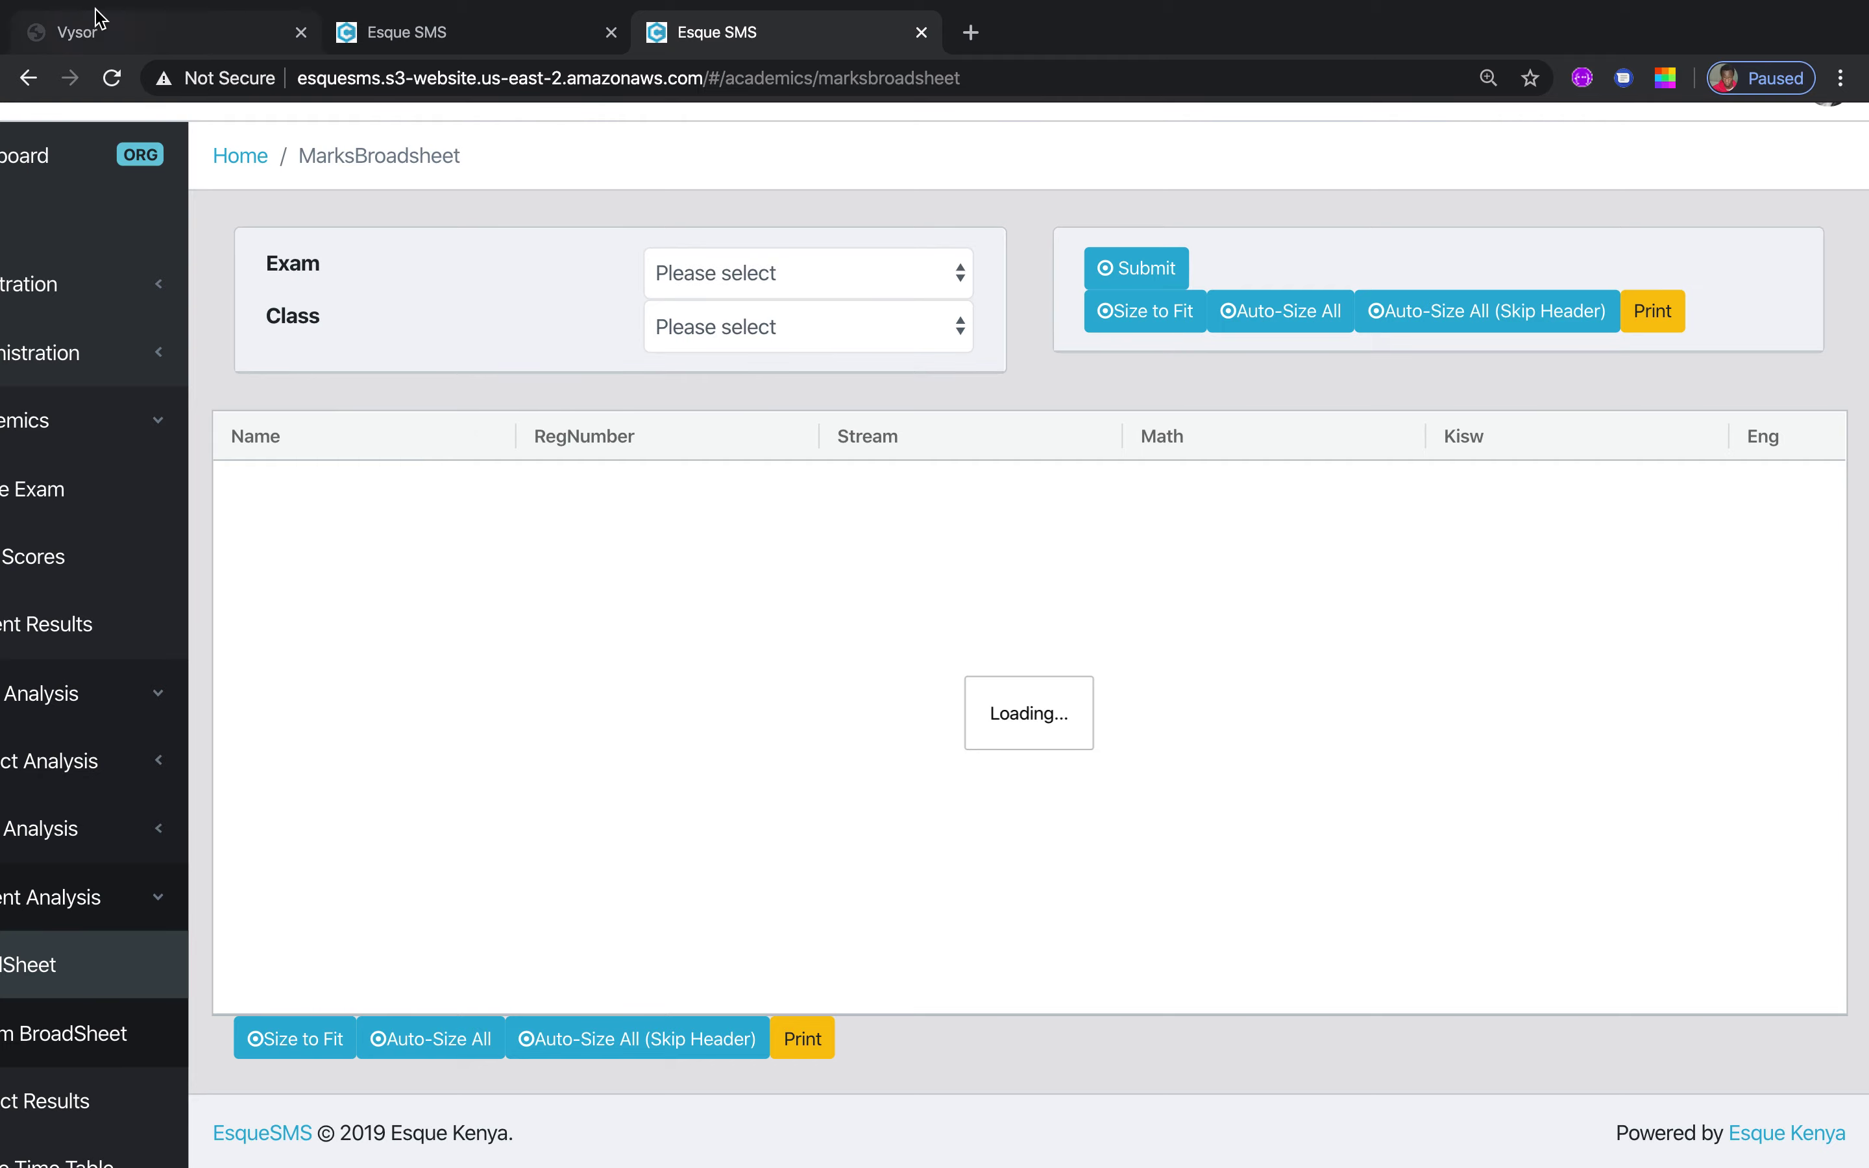
mouse_move(87, 7)
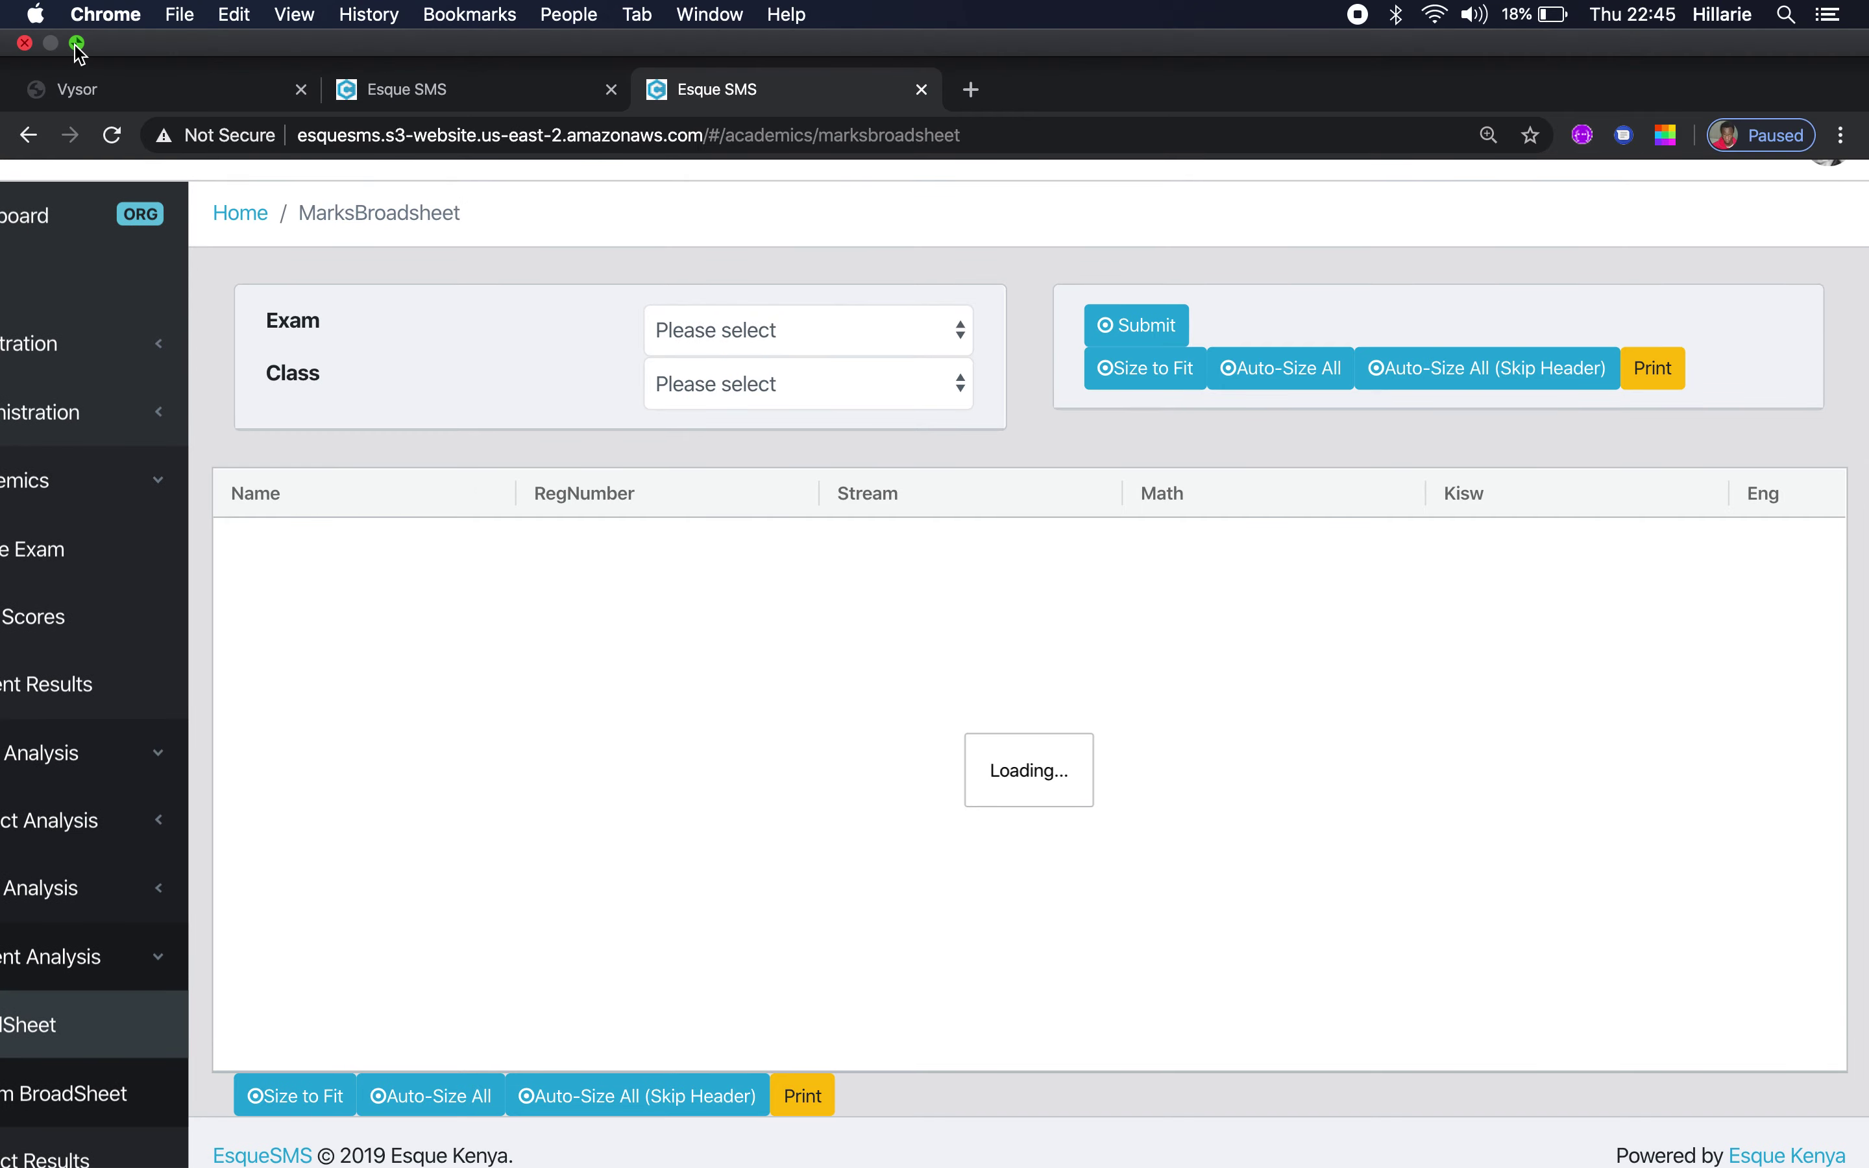
click(77, 43)
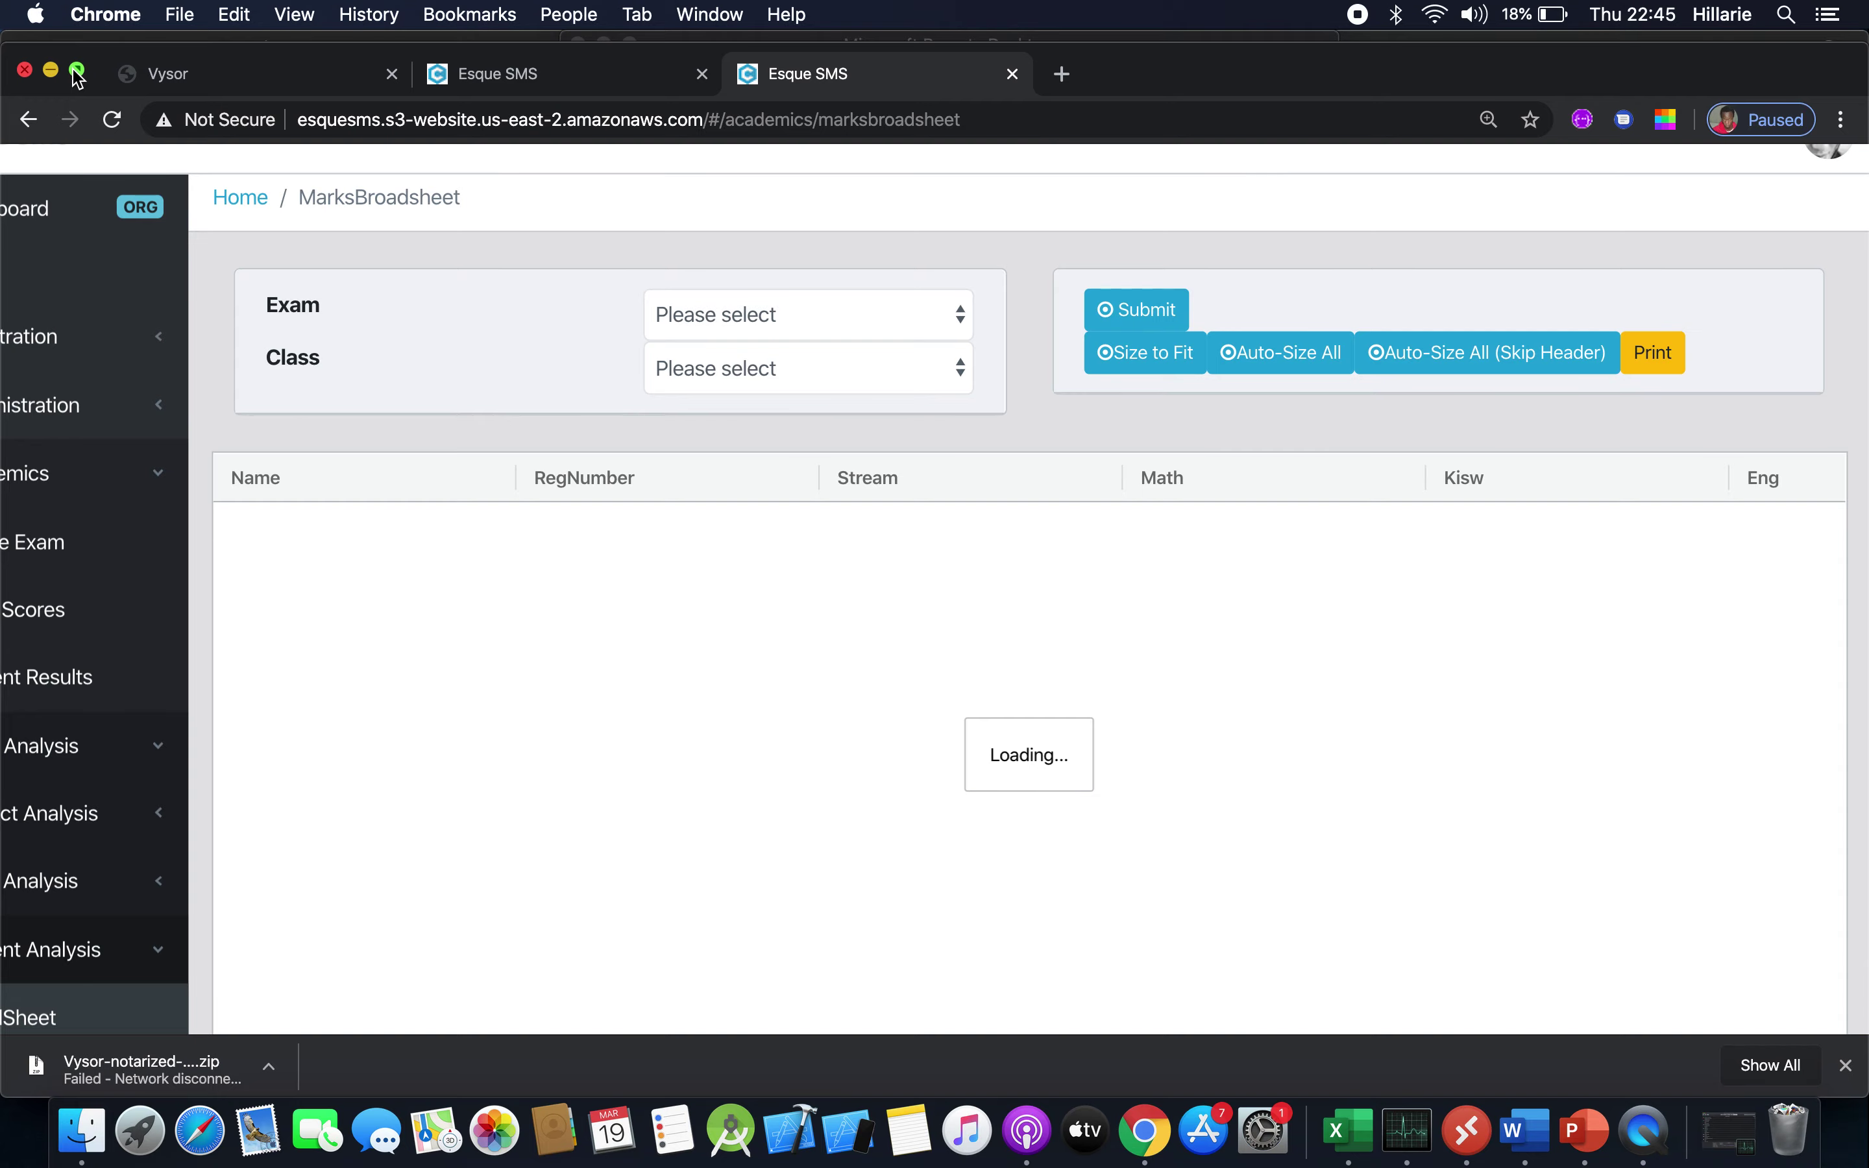
click(77, 72)
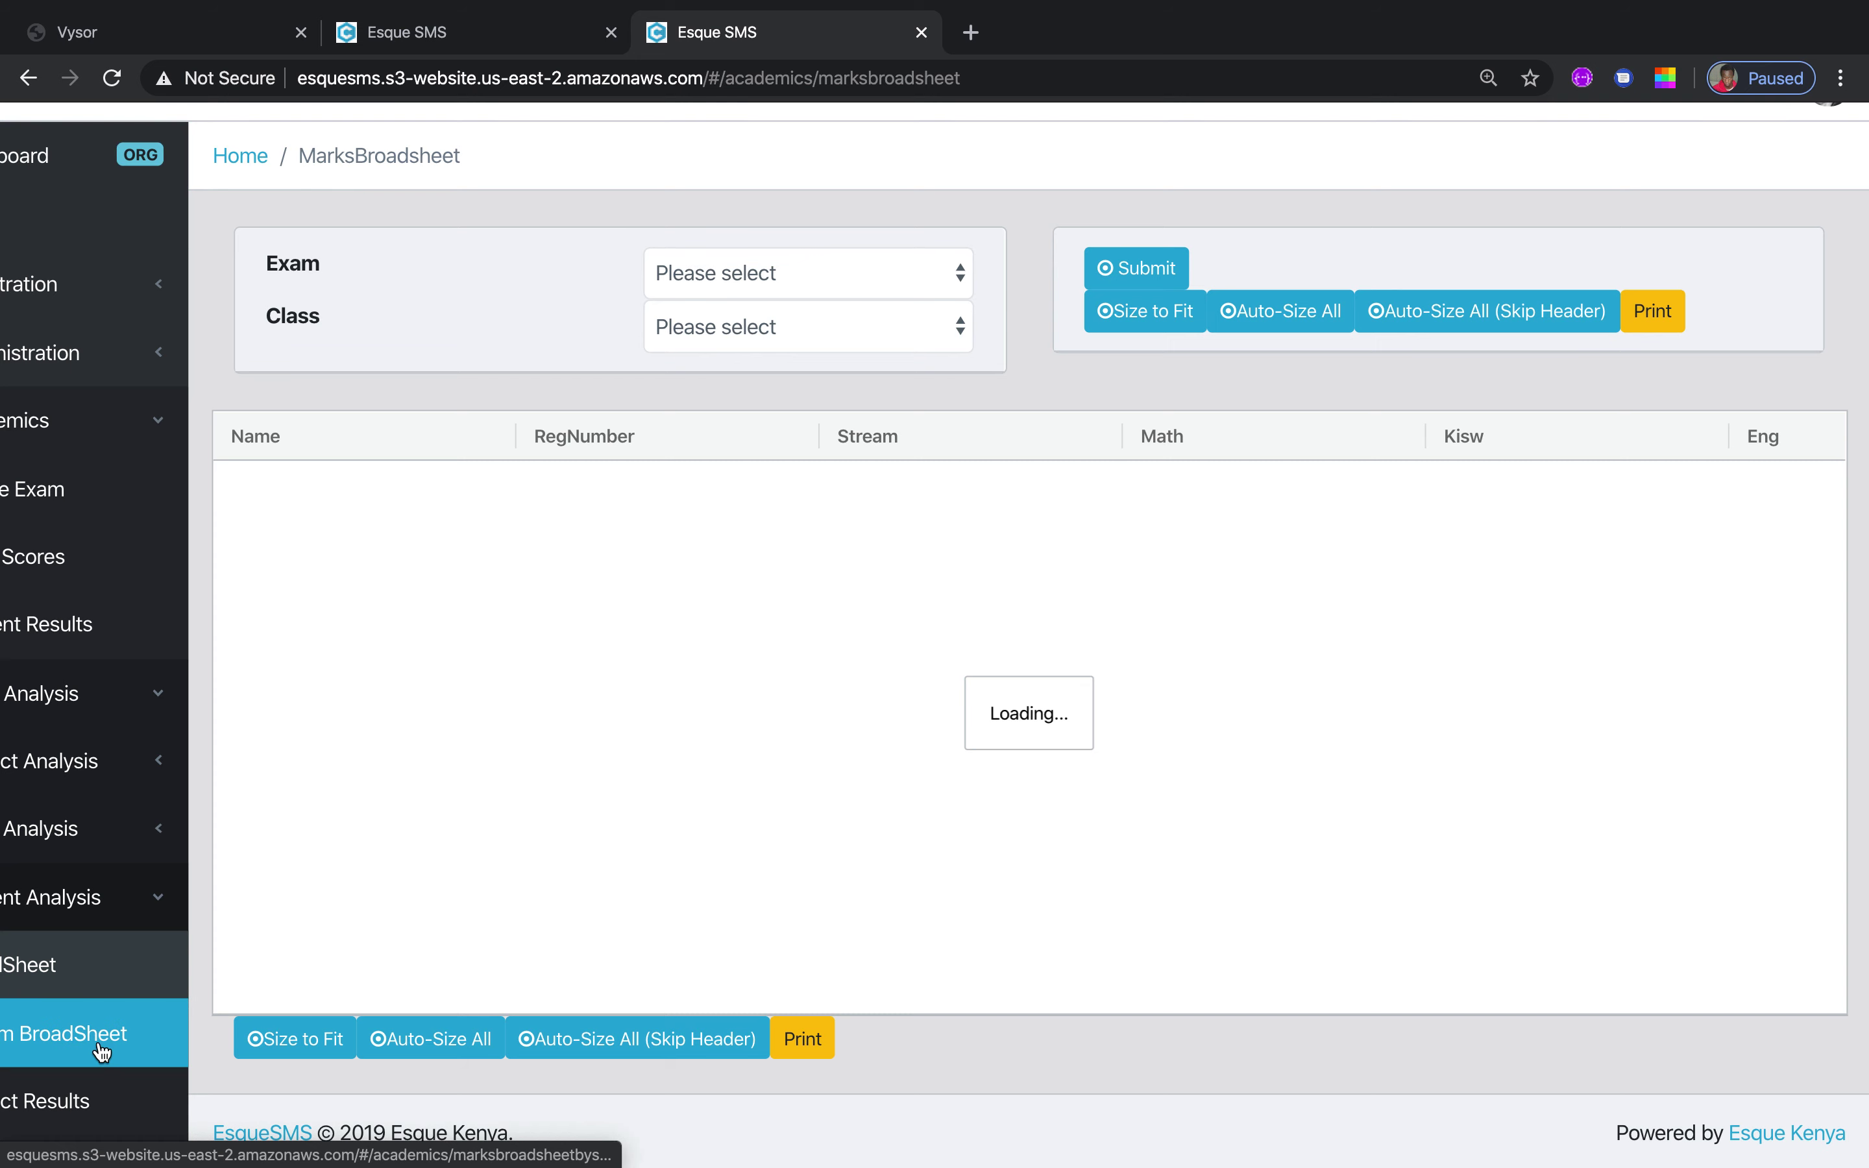
Load the Form 4 MID Term 1 marks broadsheet with all subject columns fitted
click(962, 289)
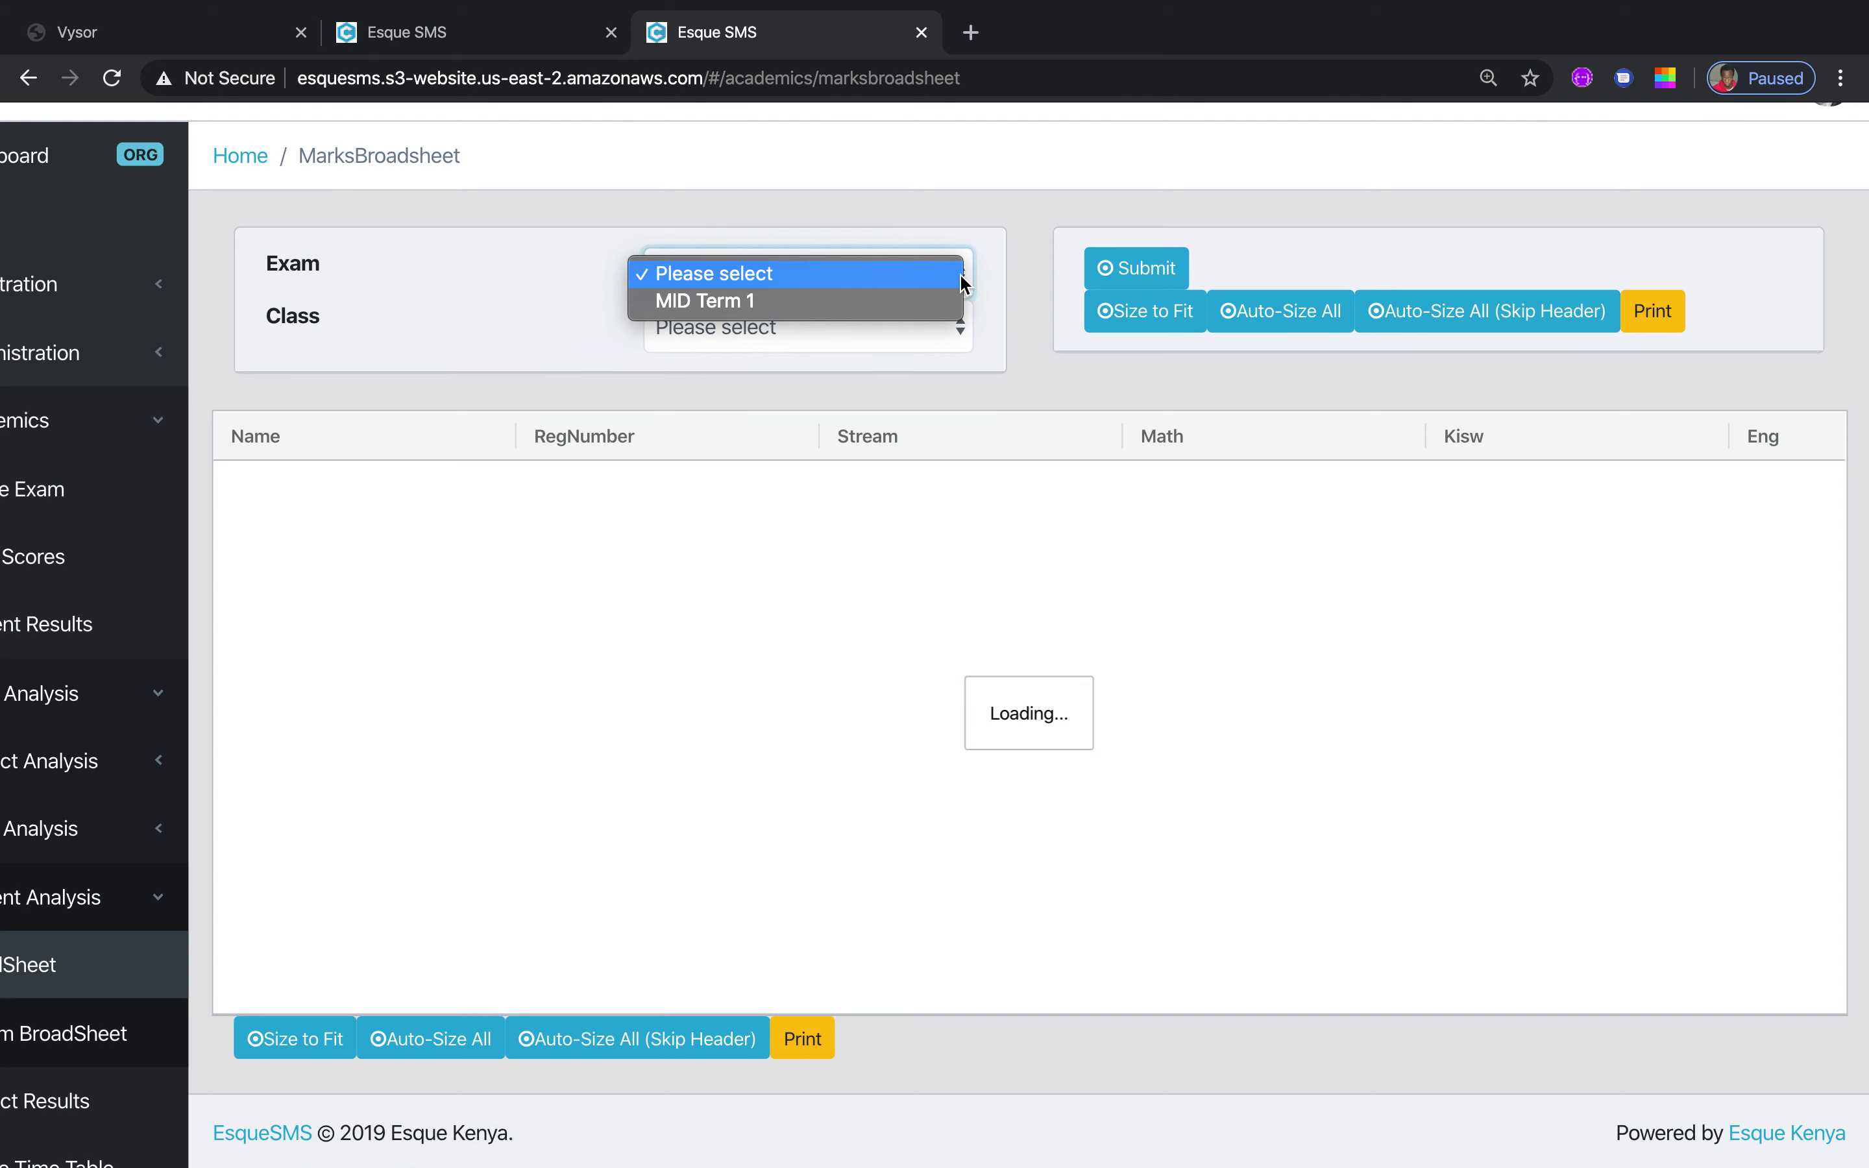
click(922, 303)
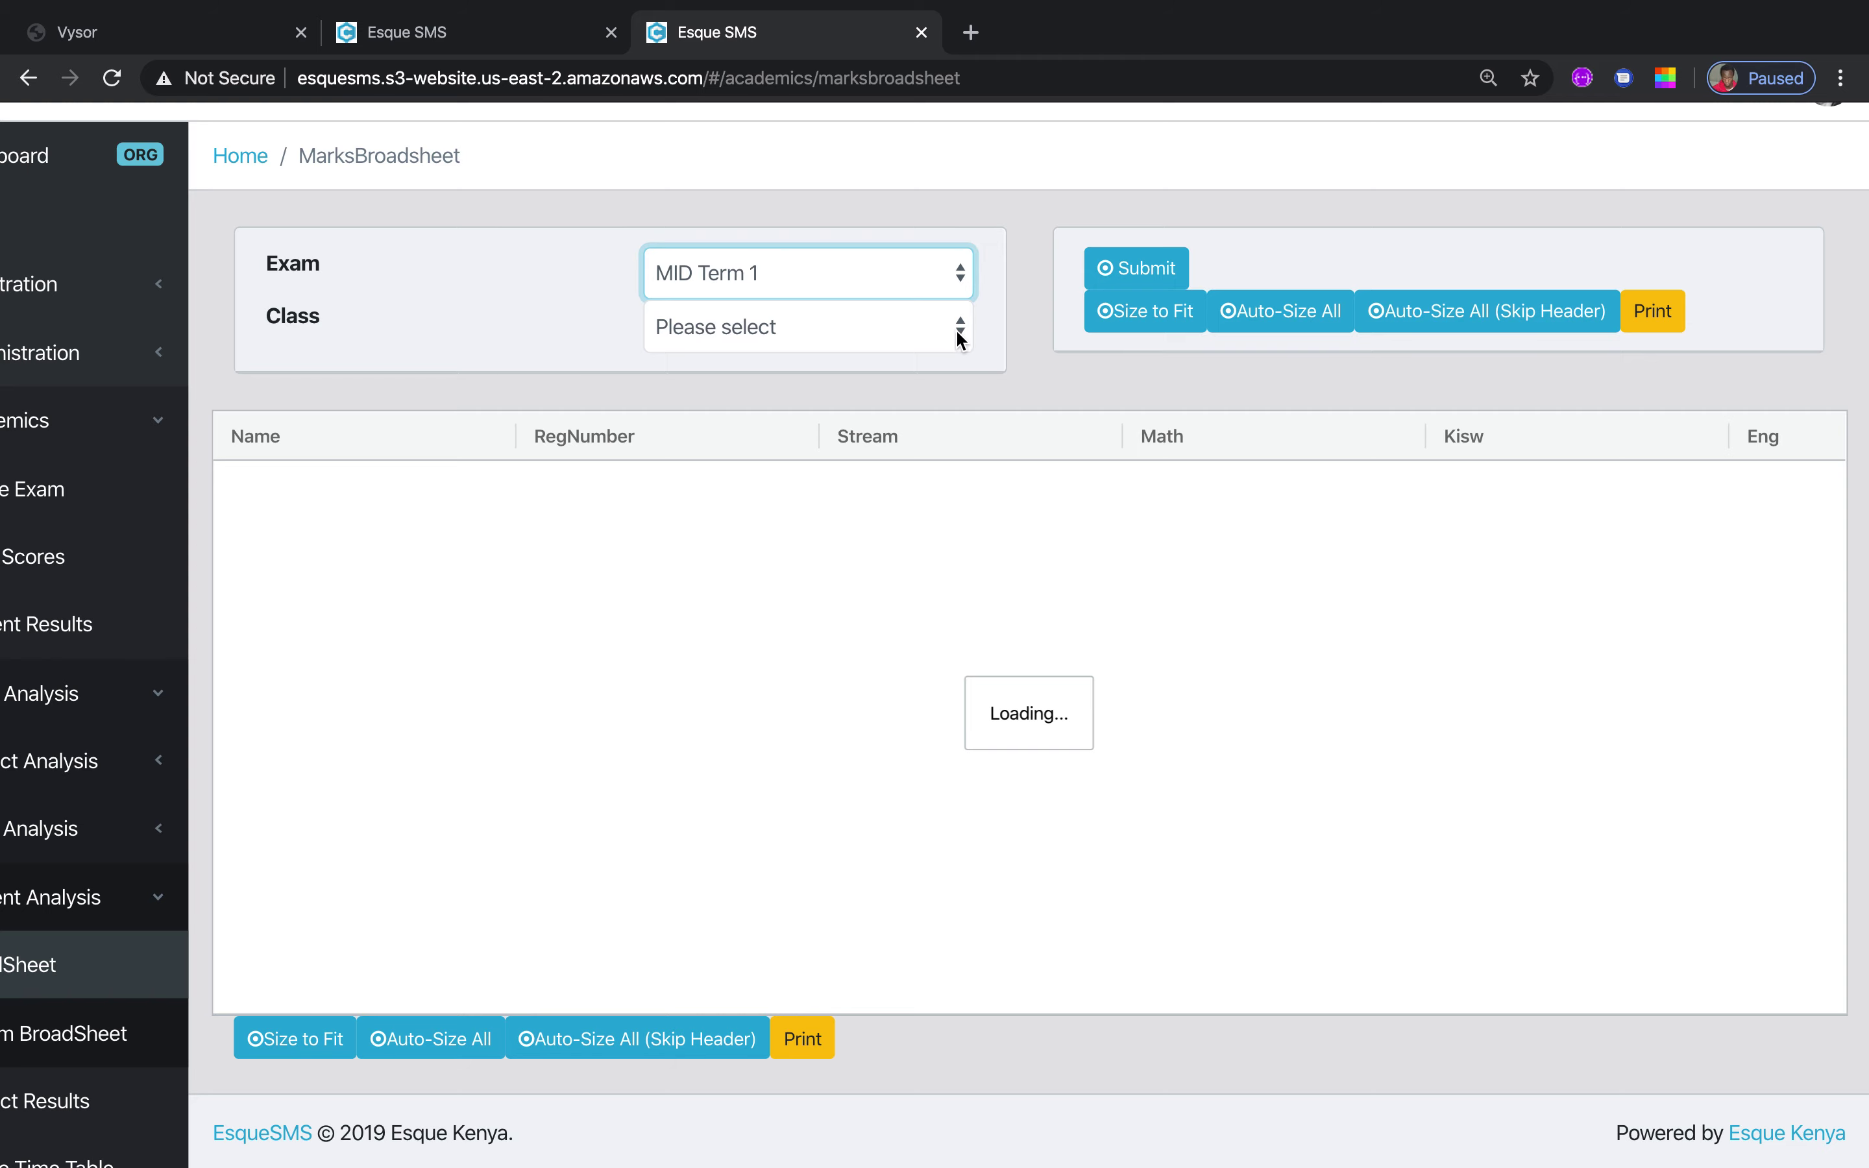
click(960, 340)
click(921, 356)
click(1136, 269)
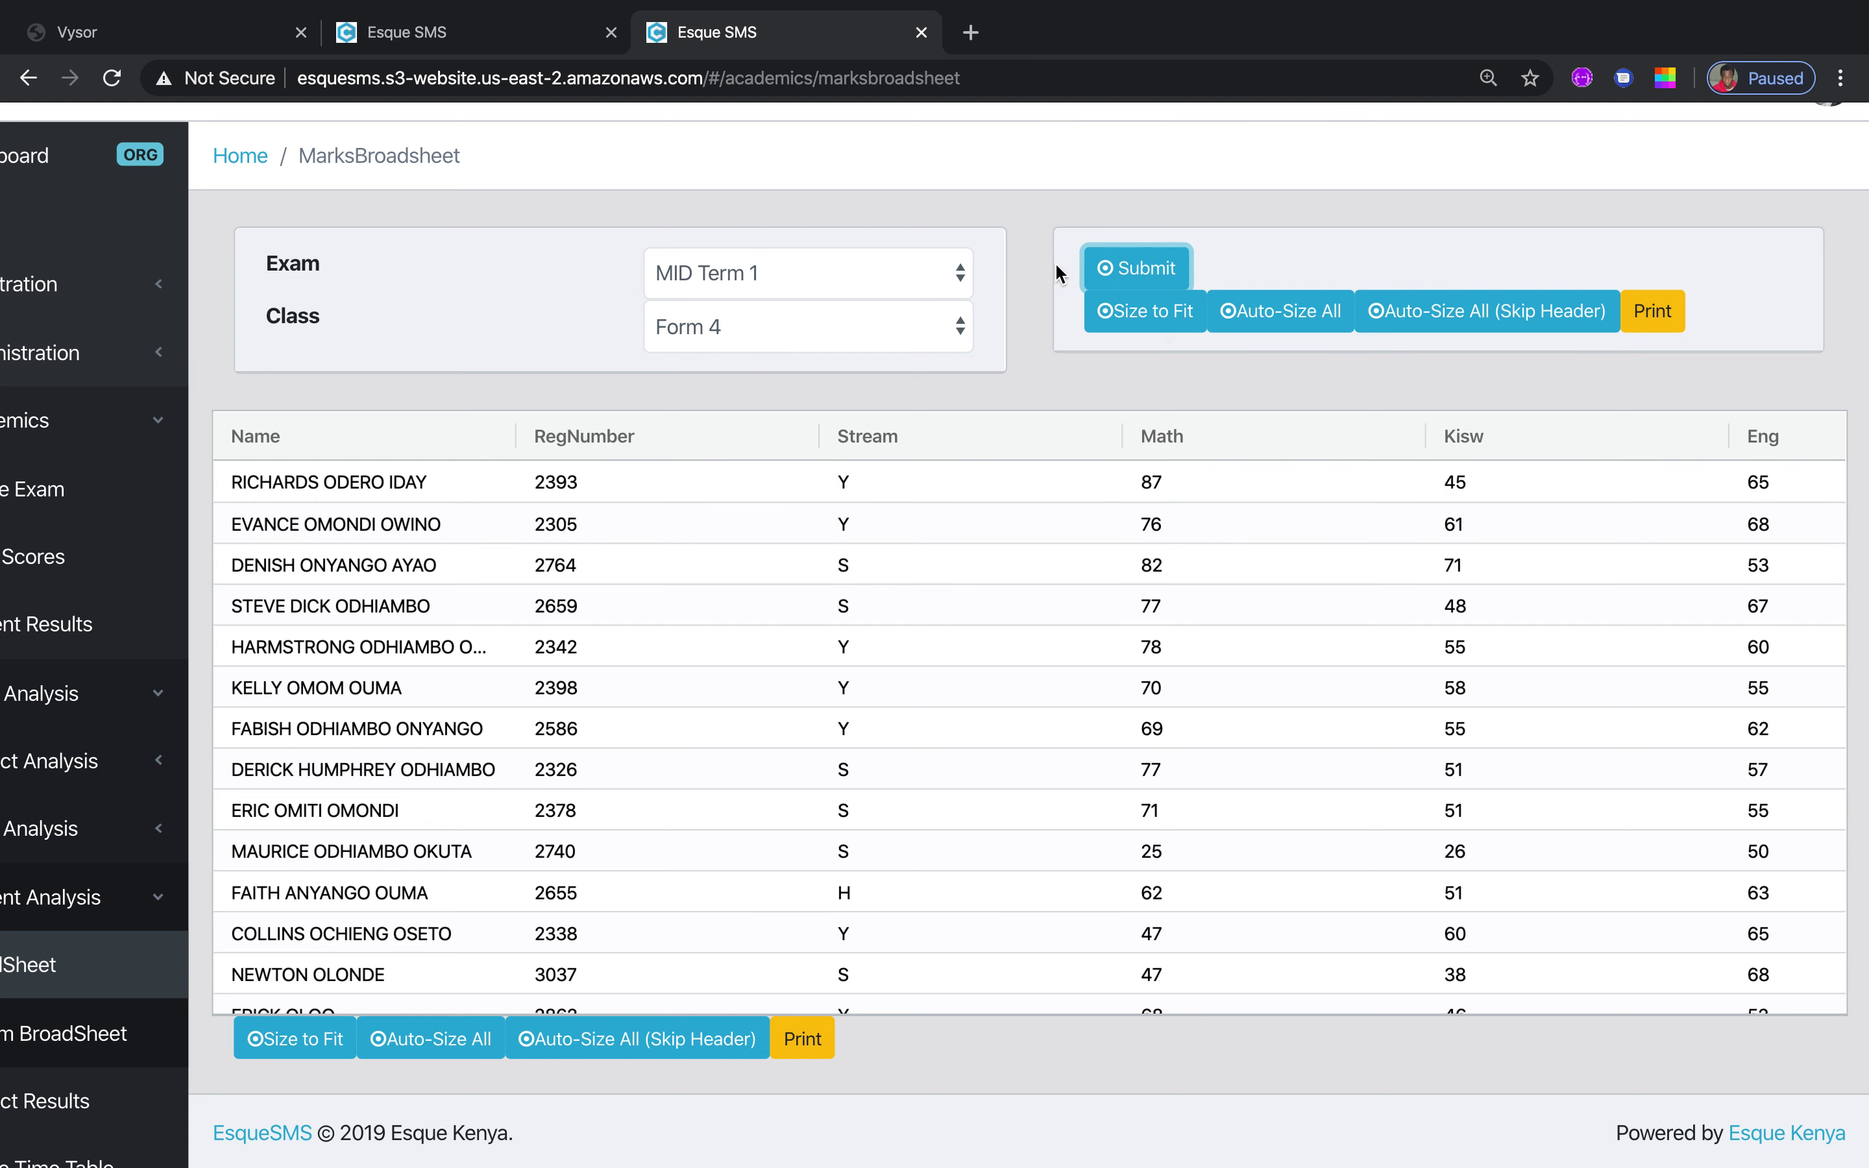
click(1128, 322)
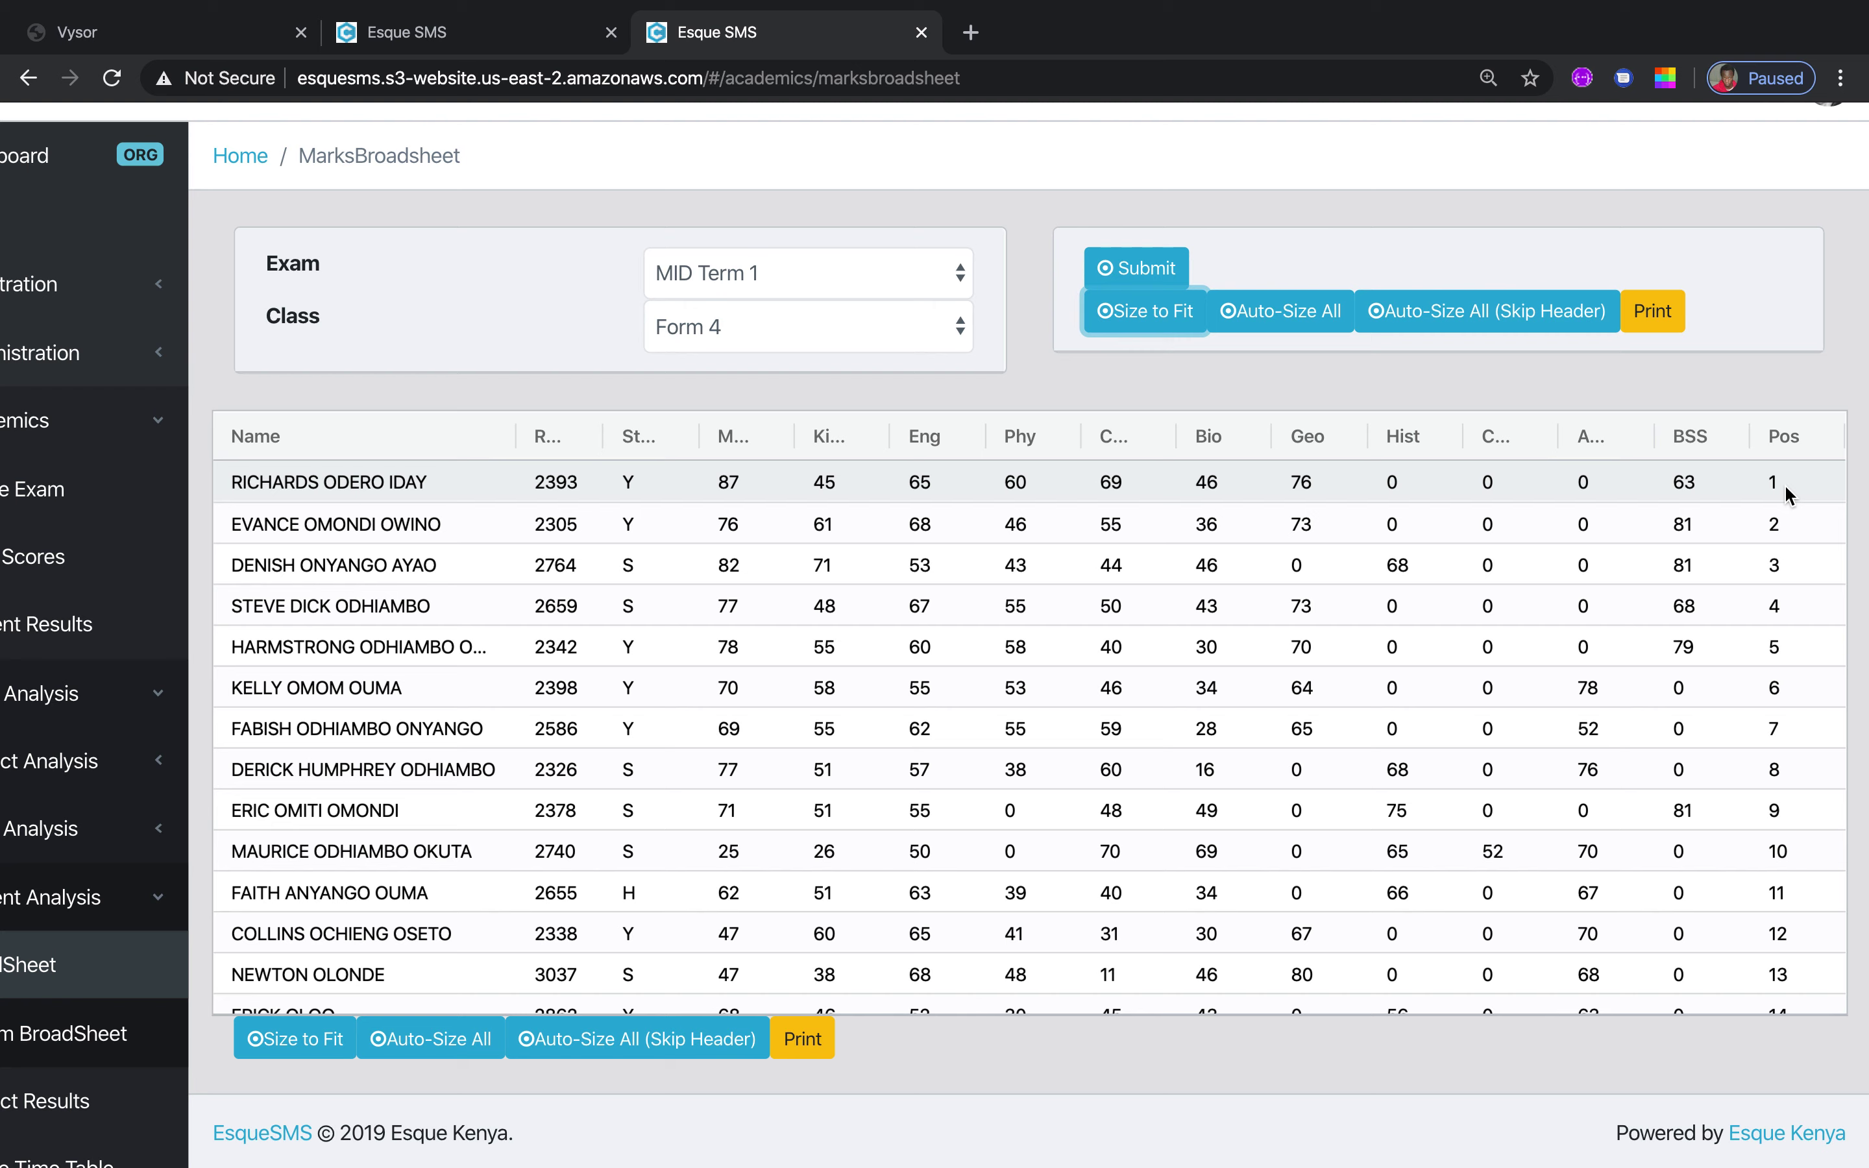
click(96, 1050)
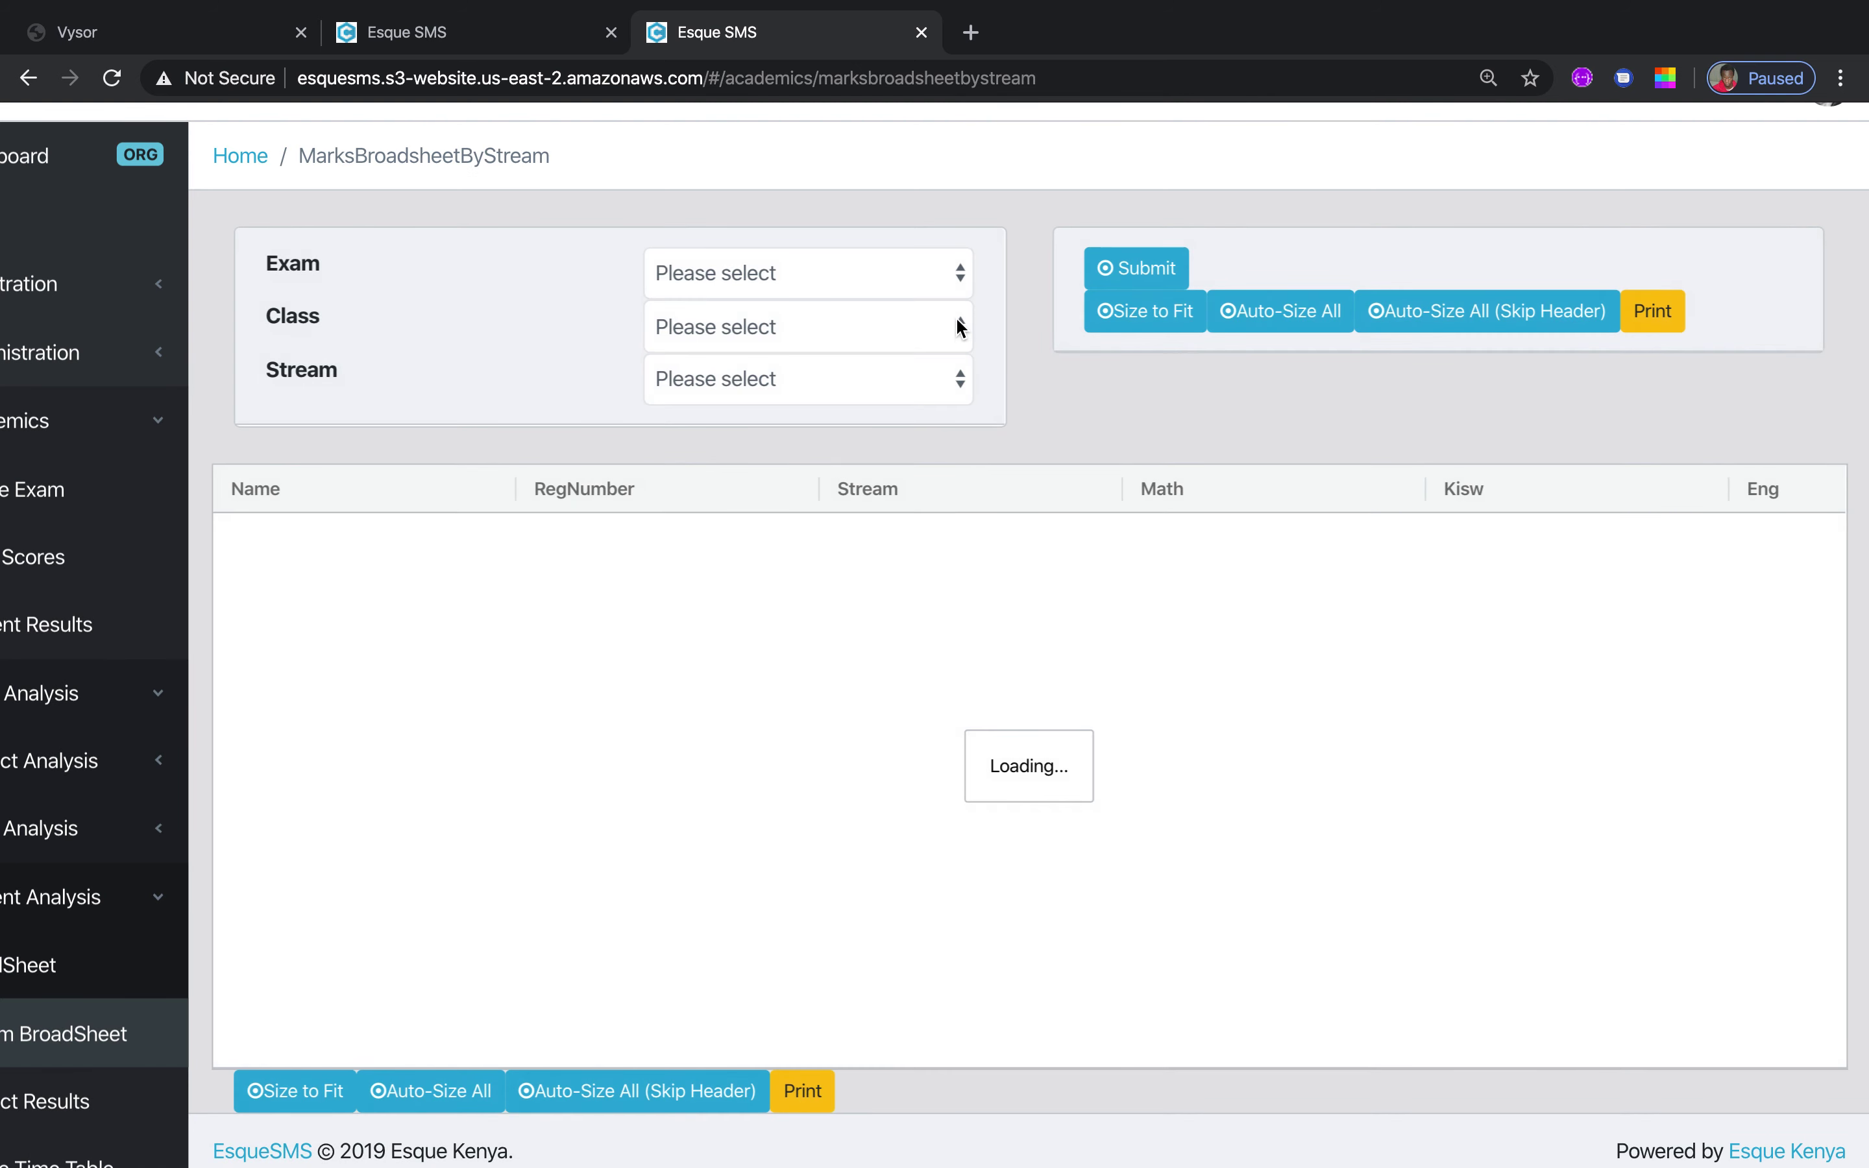
Load the MID Term 1 broadsheet for Form 4 stream C with columns fitted
click(959, 280)
click(885, 301)
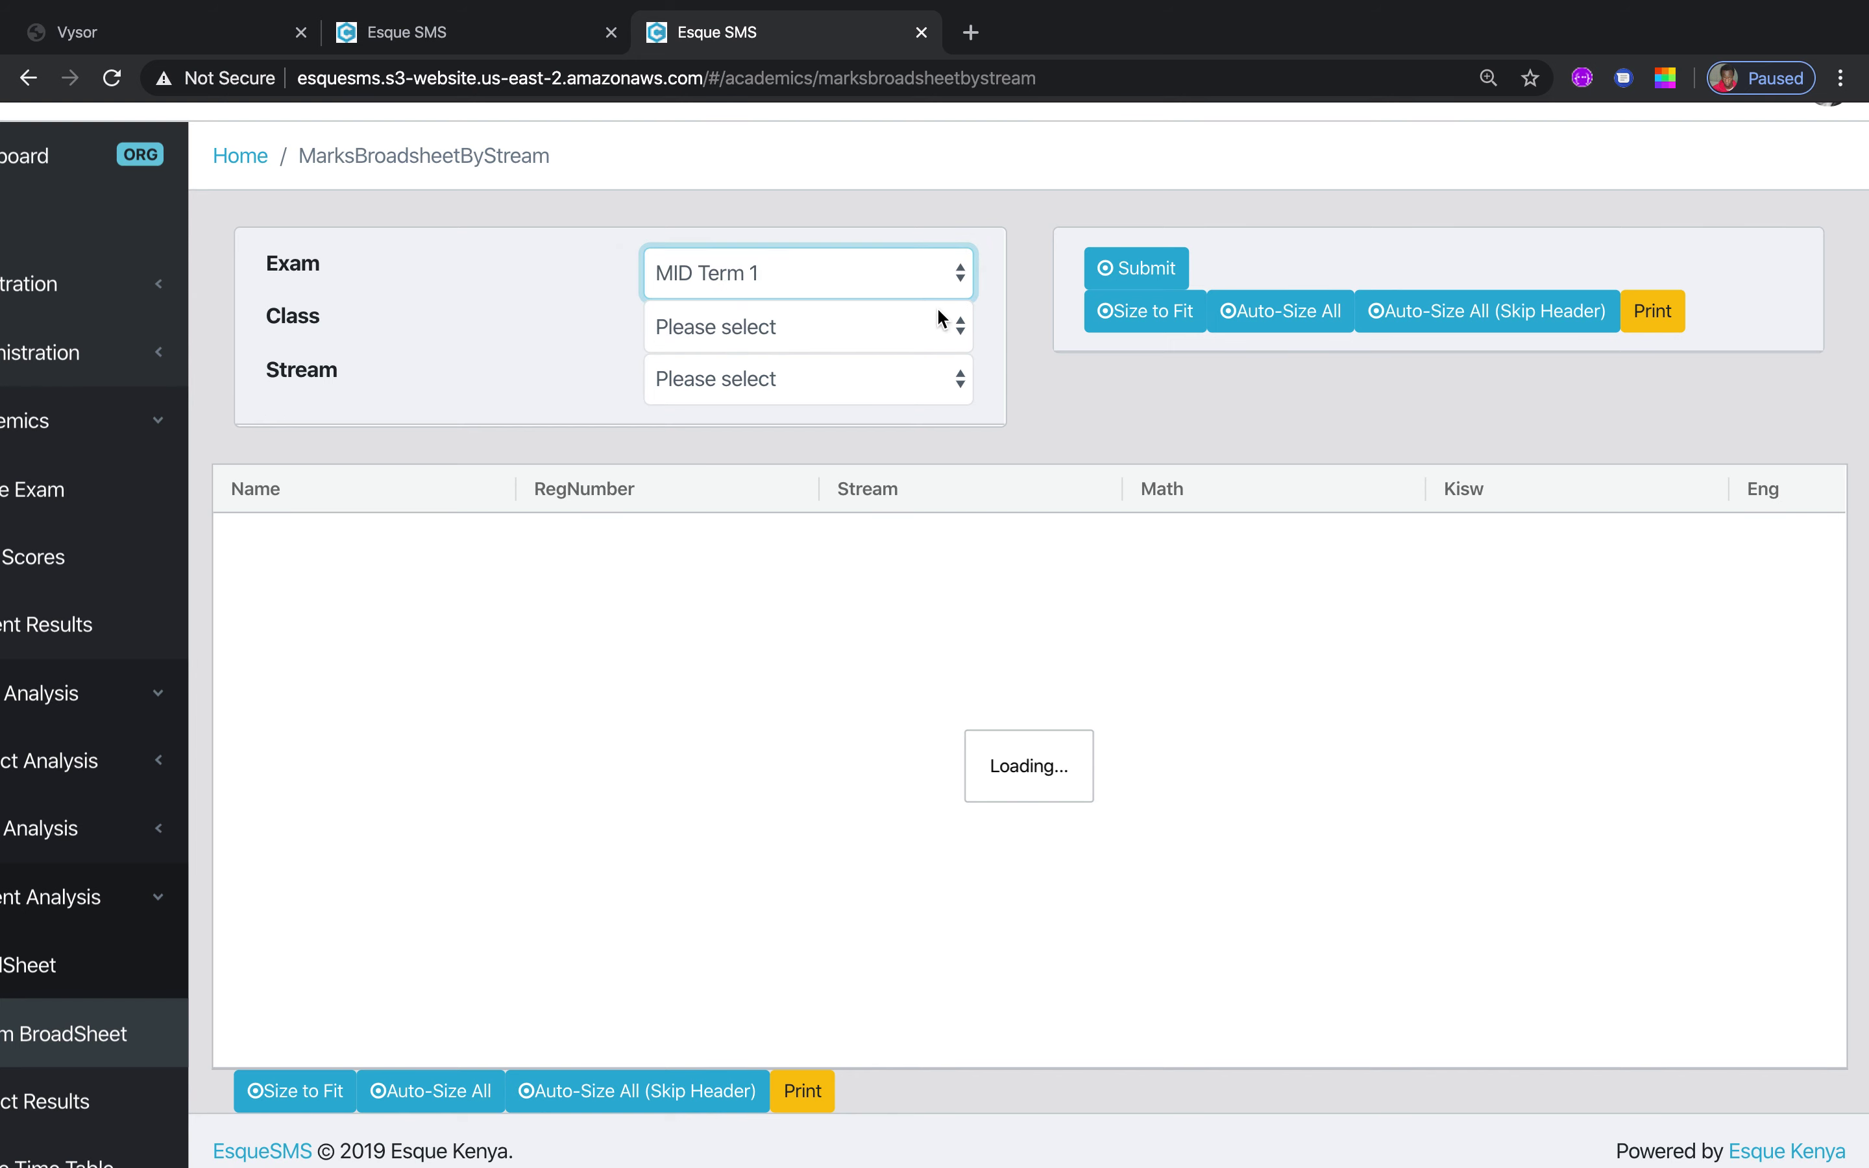
click(961, 328)
click(922, 352)
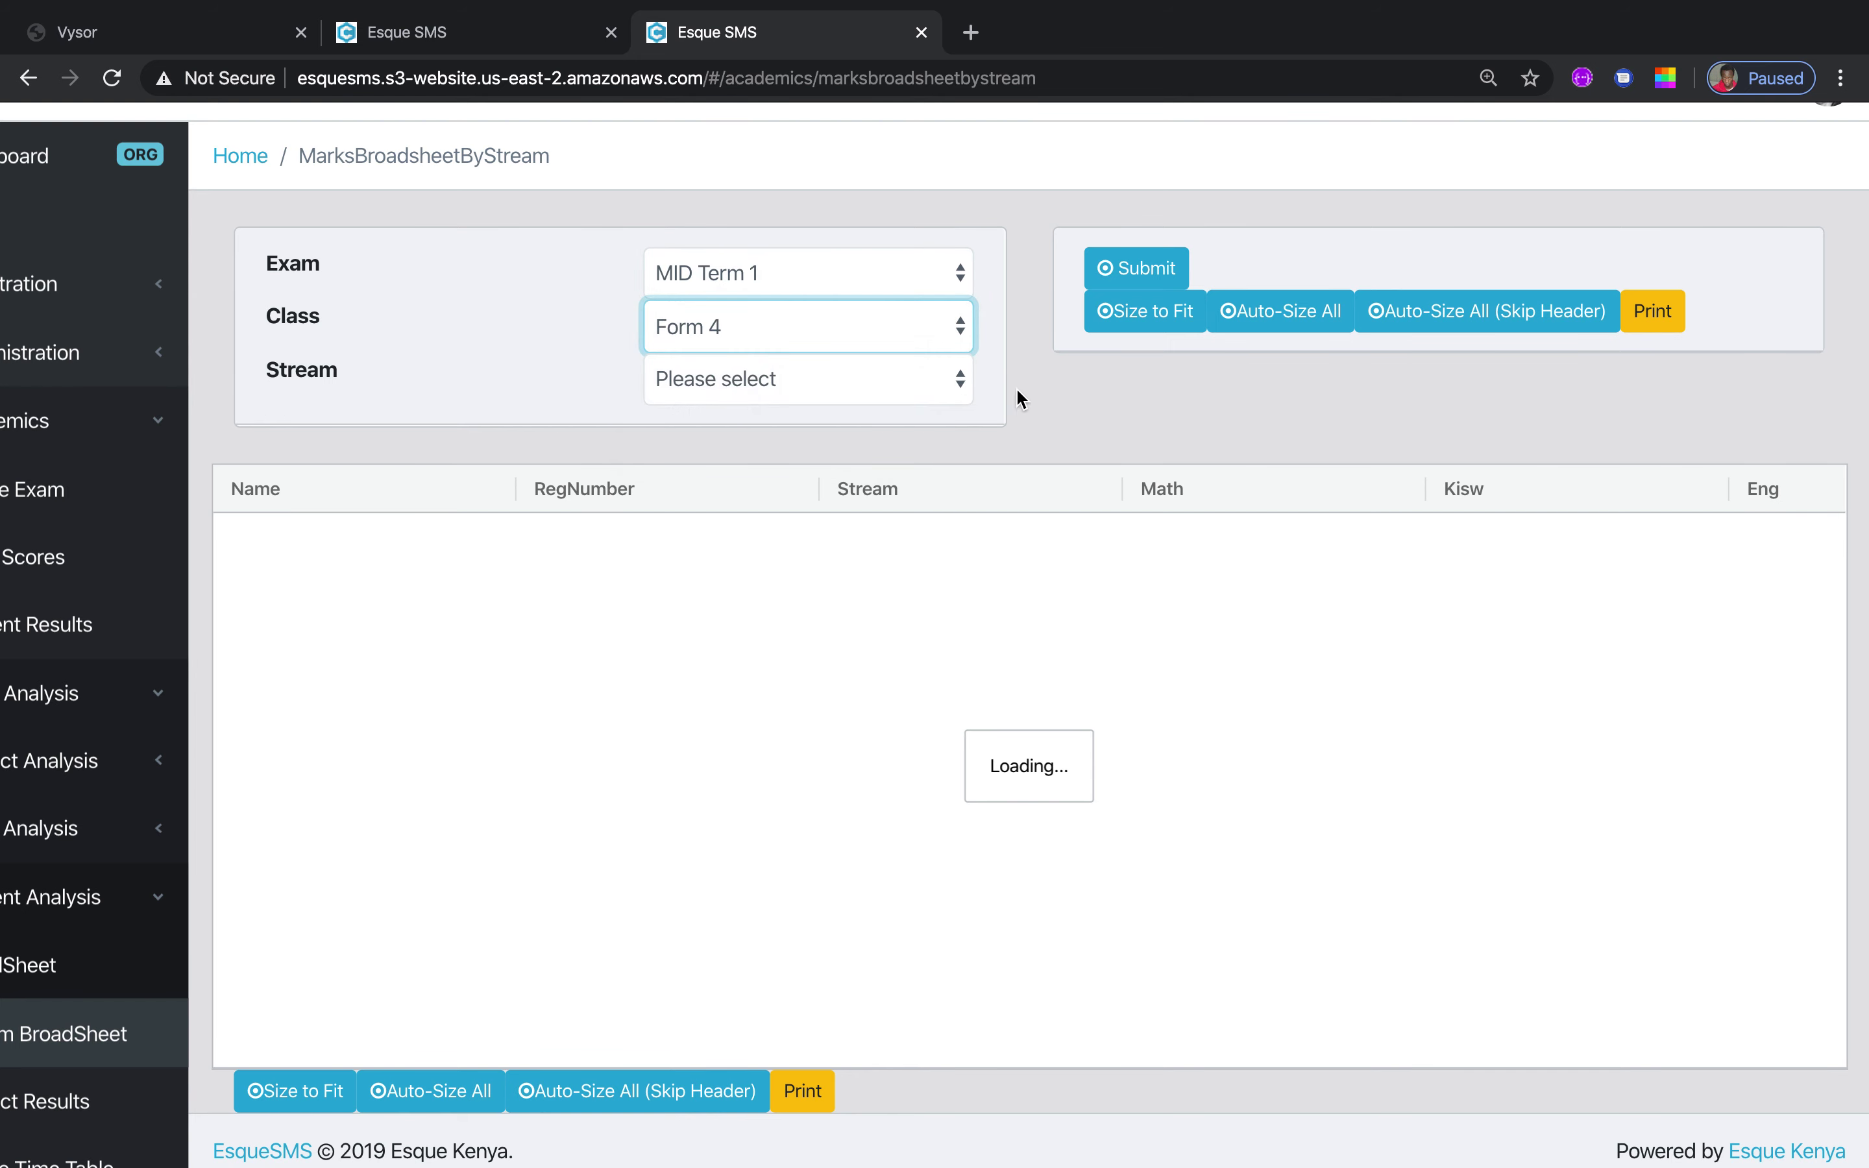
click(959, 386)
click(854, 414)
click(1149, 268)
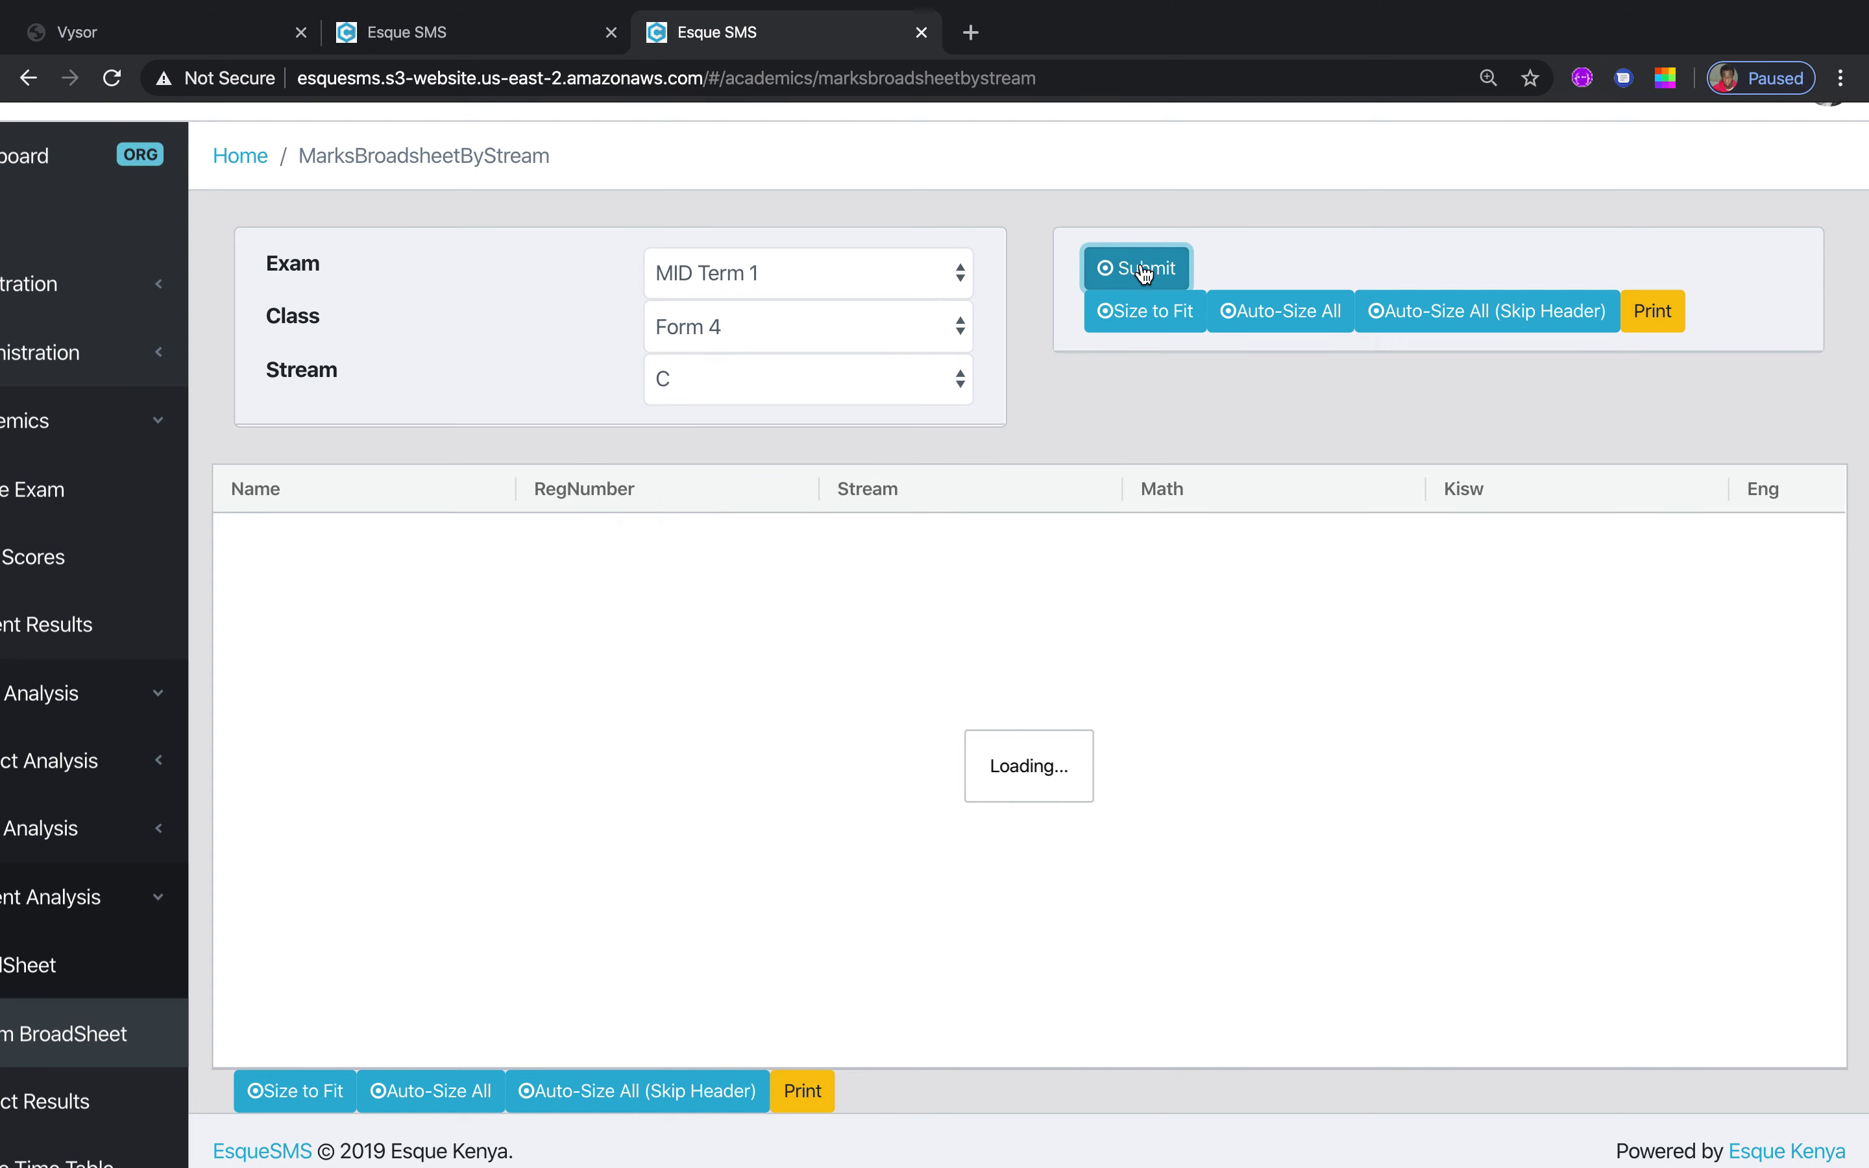
click(1150, 312)
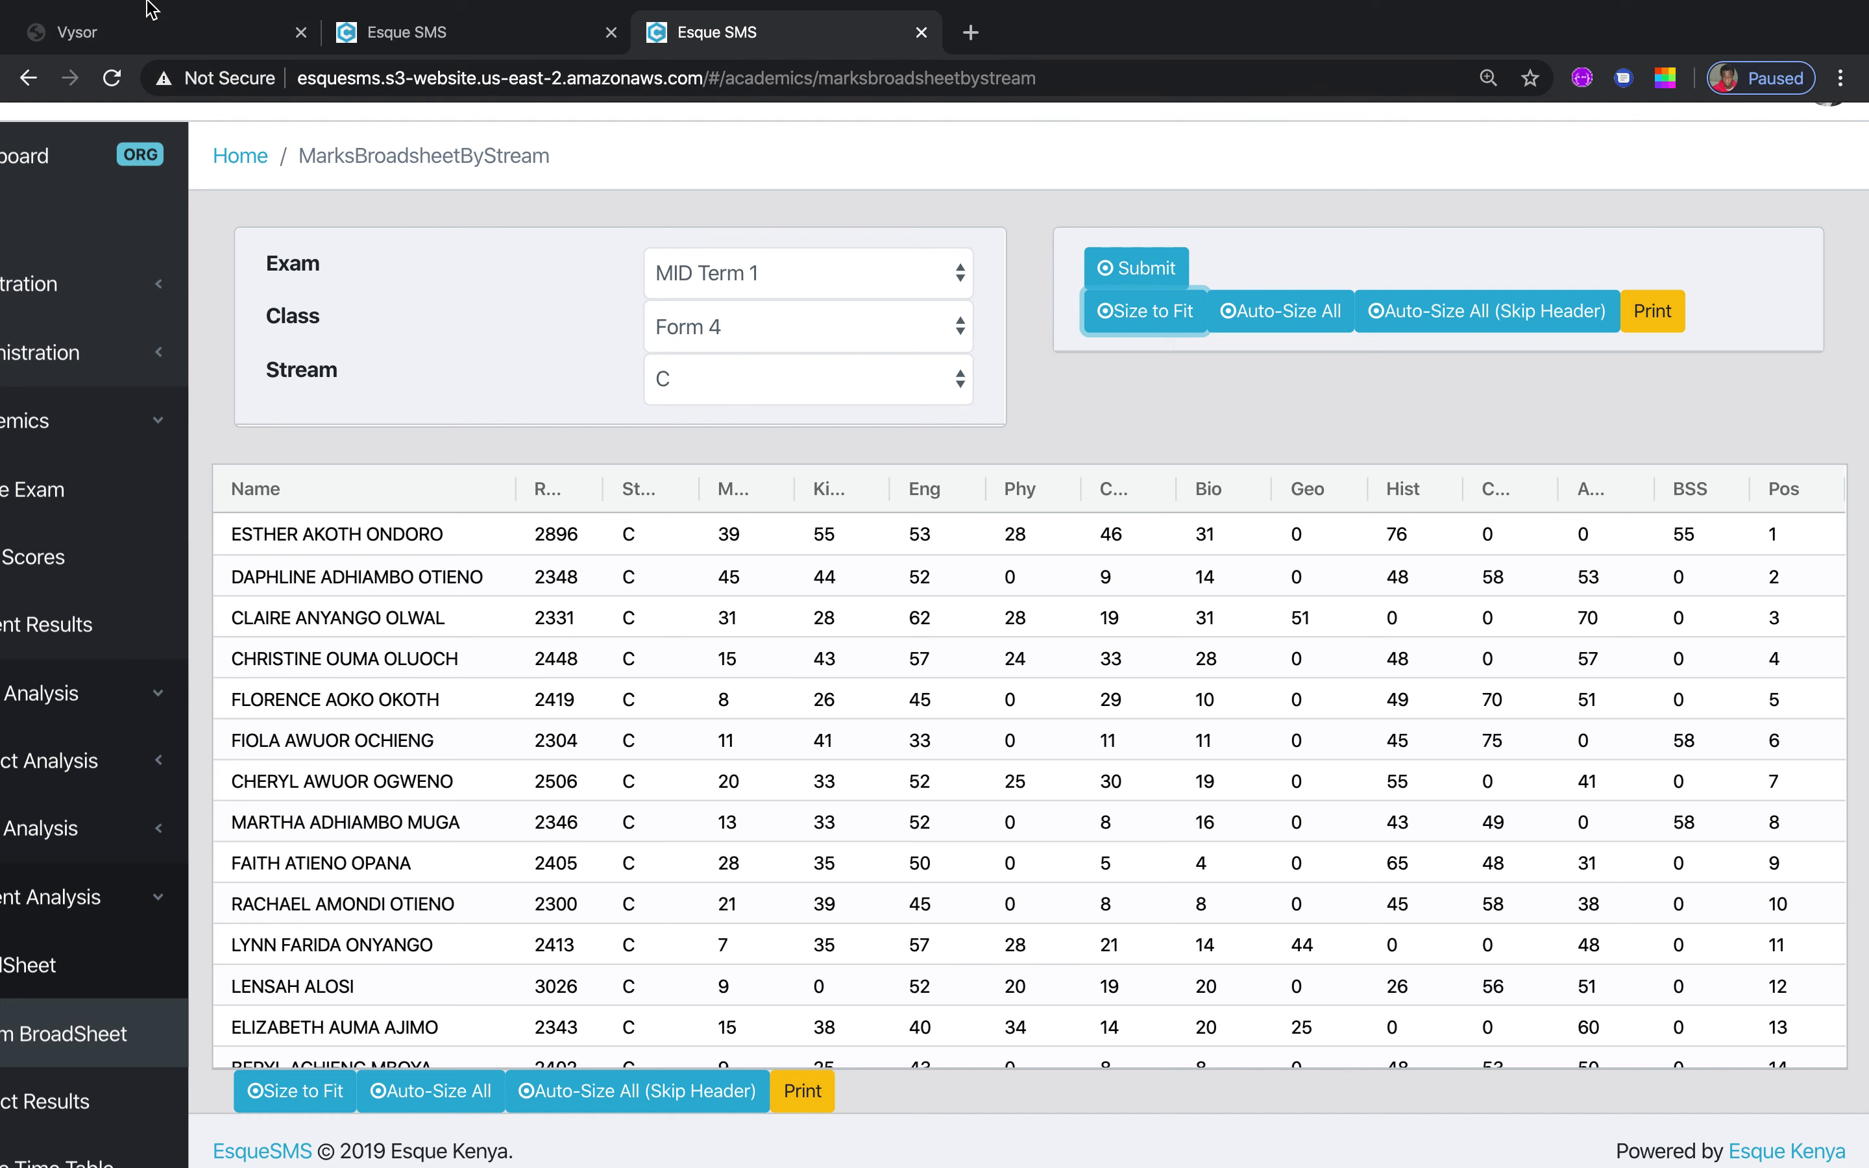
Take the browser out of full screen and back into it
mouse_move(151, 9)
click(78, 45)
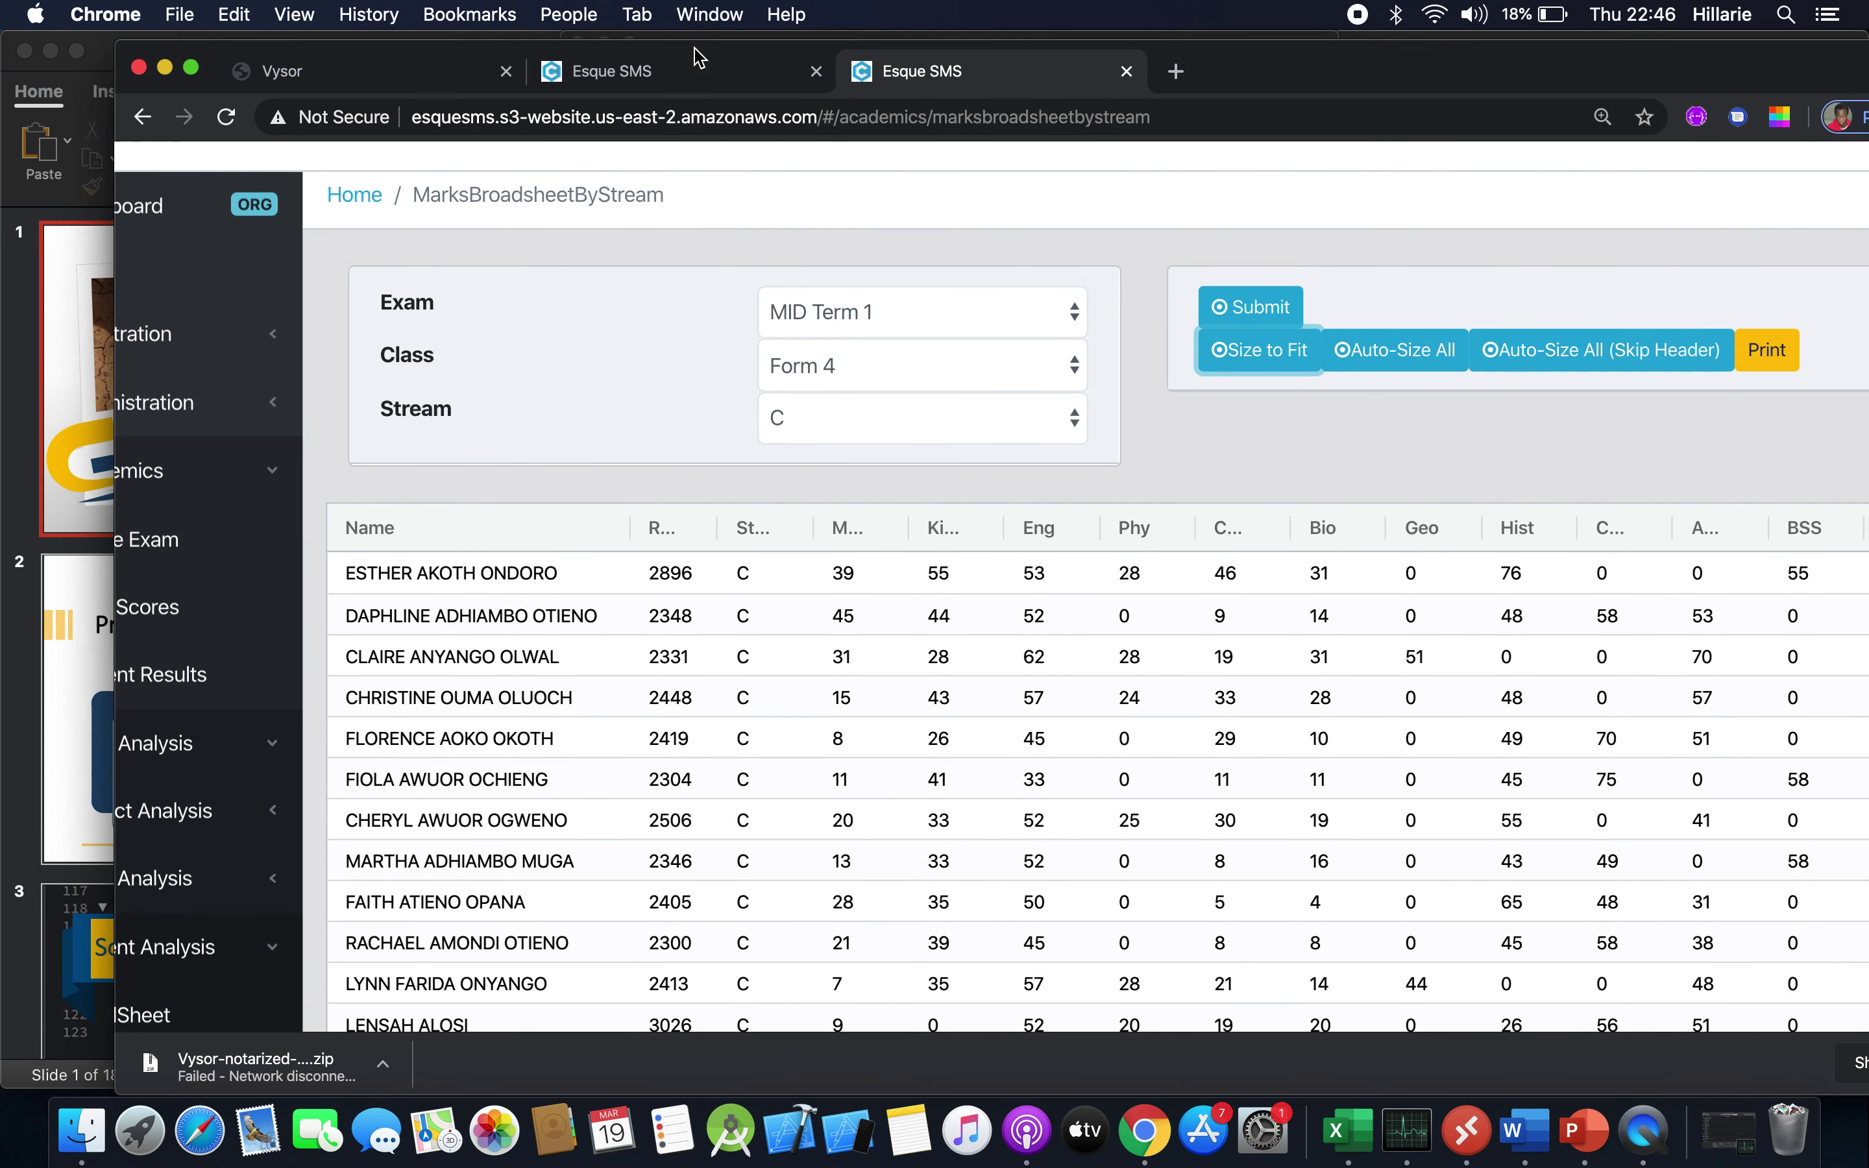
click(190, 68)
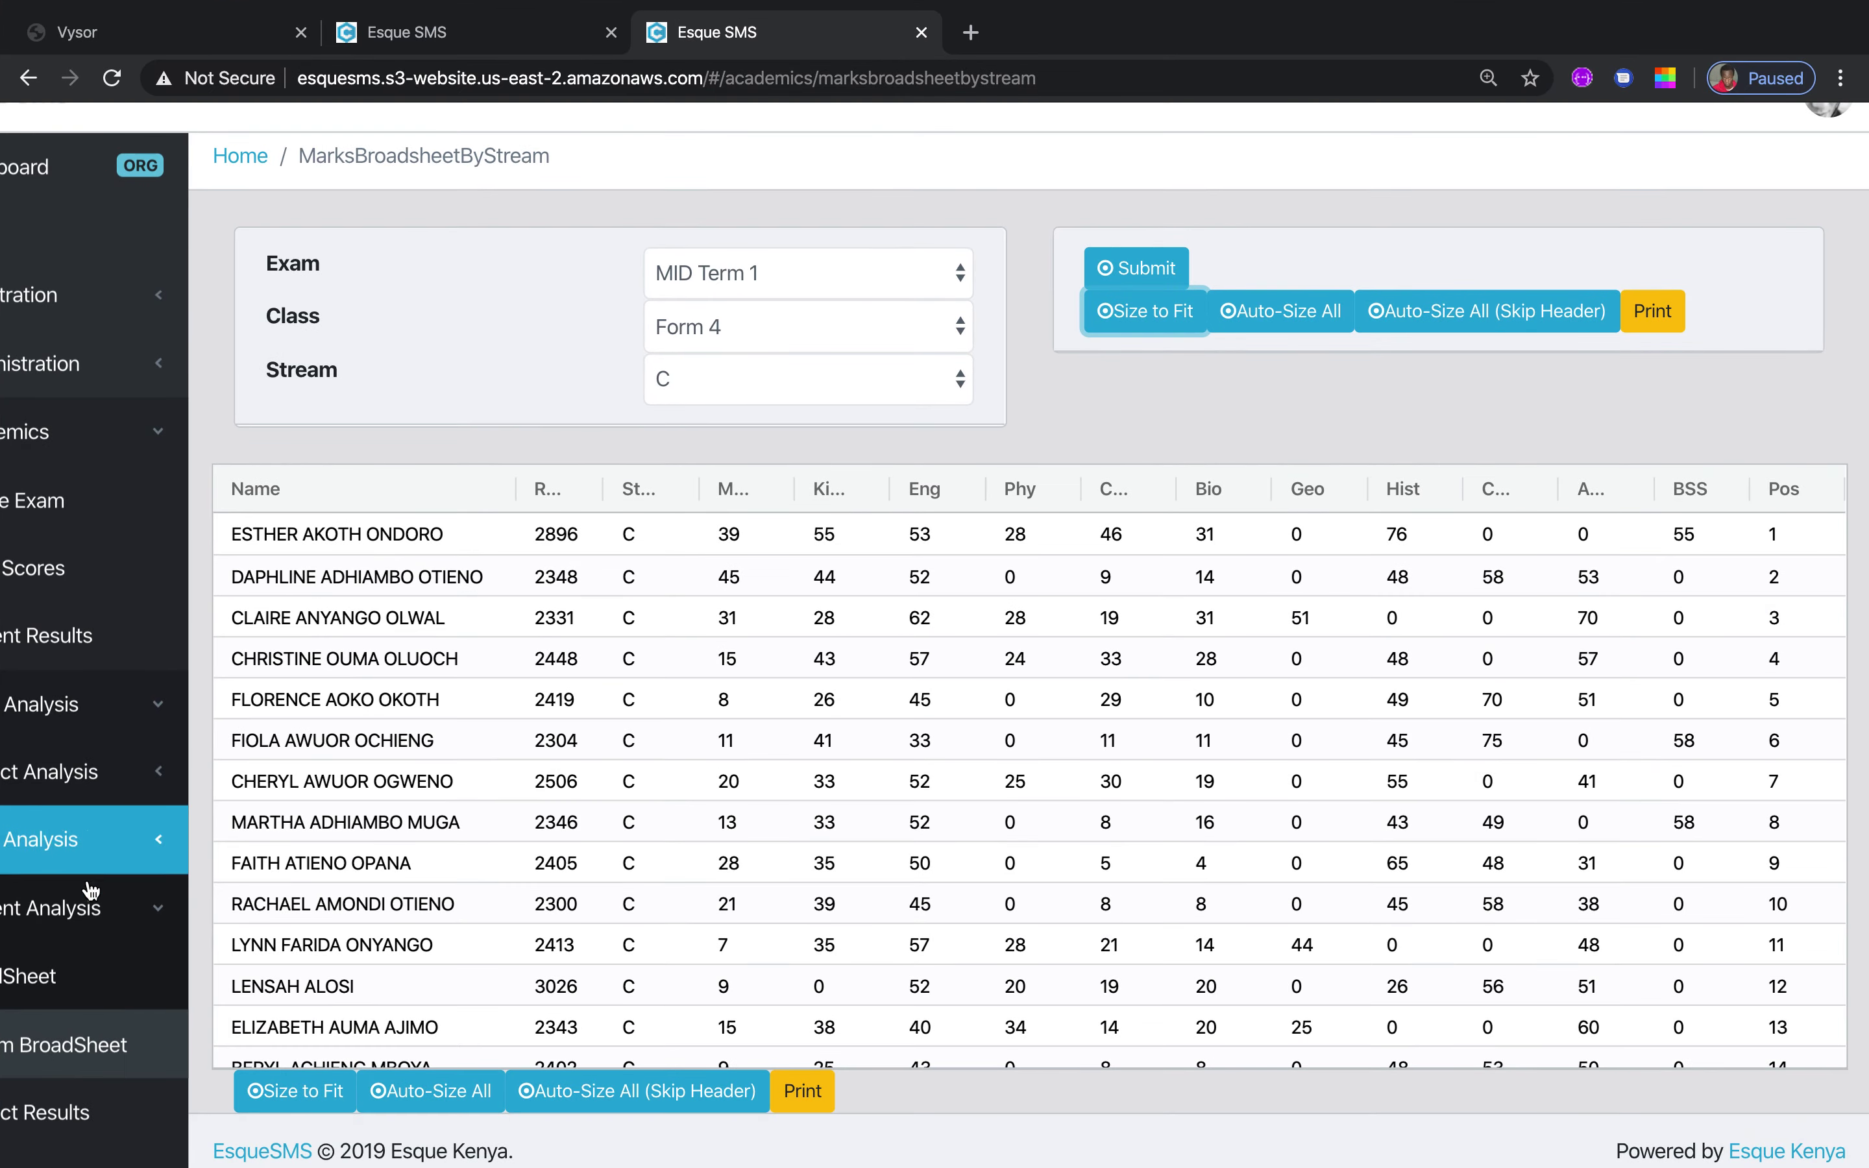
Request Subject Results for Form 4, MID Term 1 and Geography
click(76, 1111)
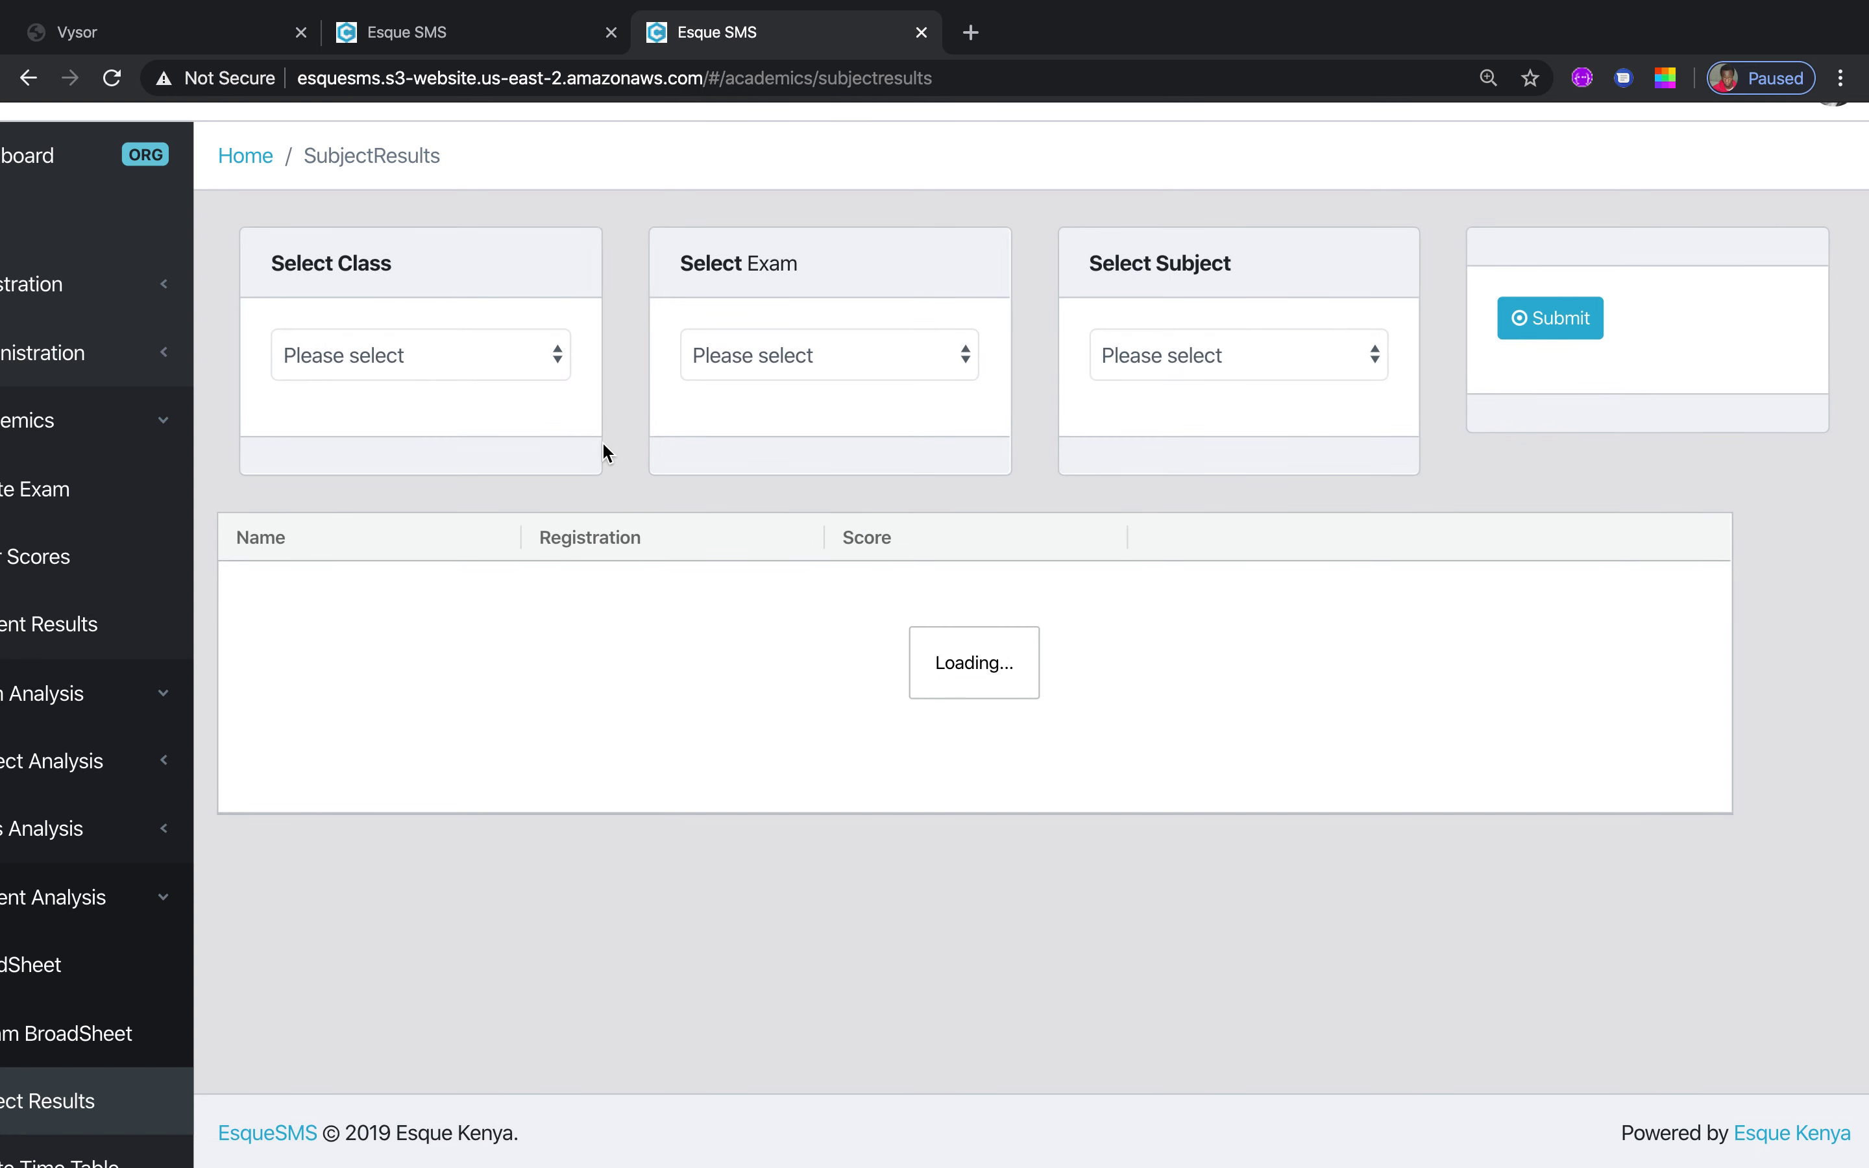
click(563, 371)
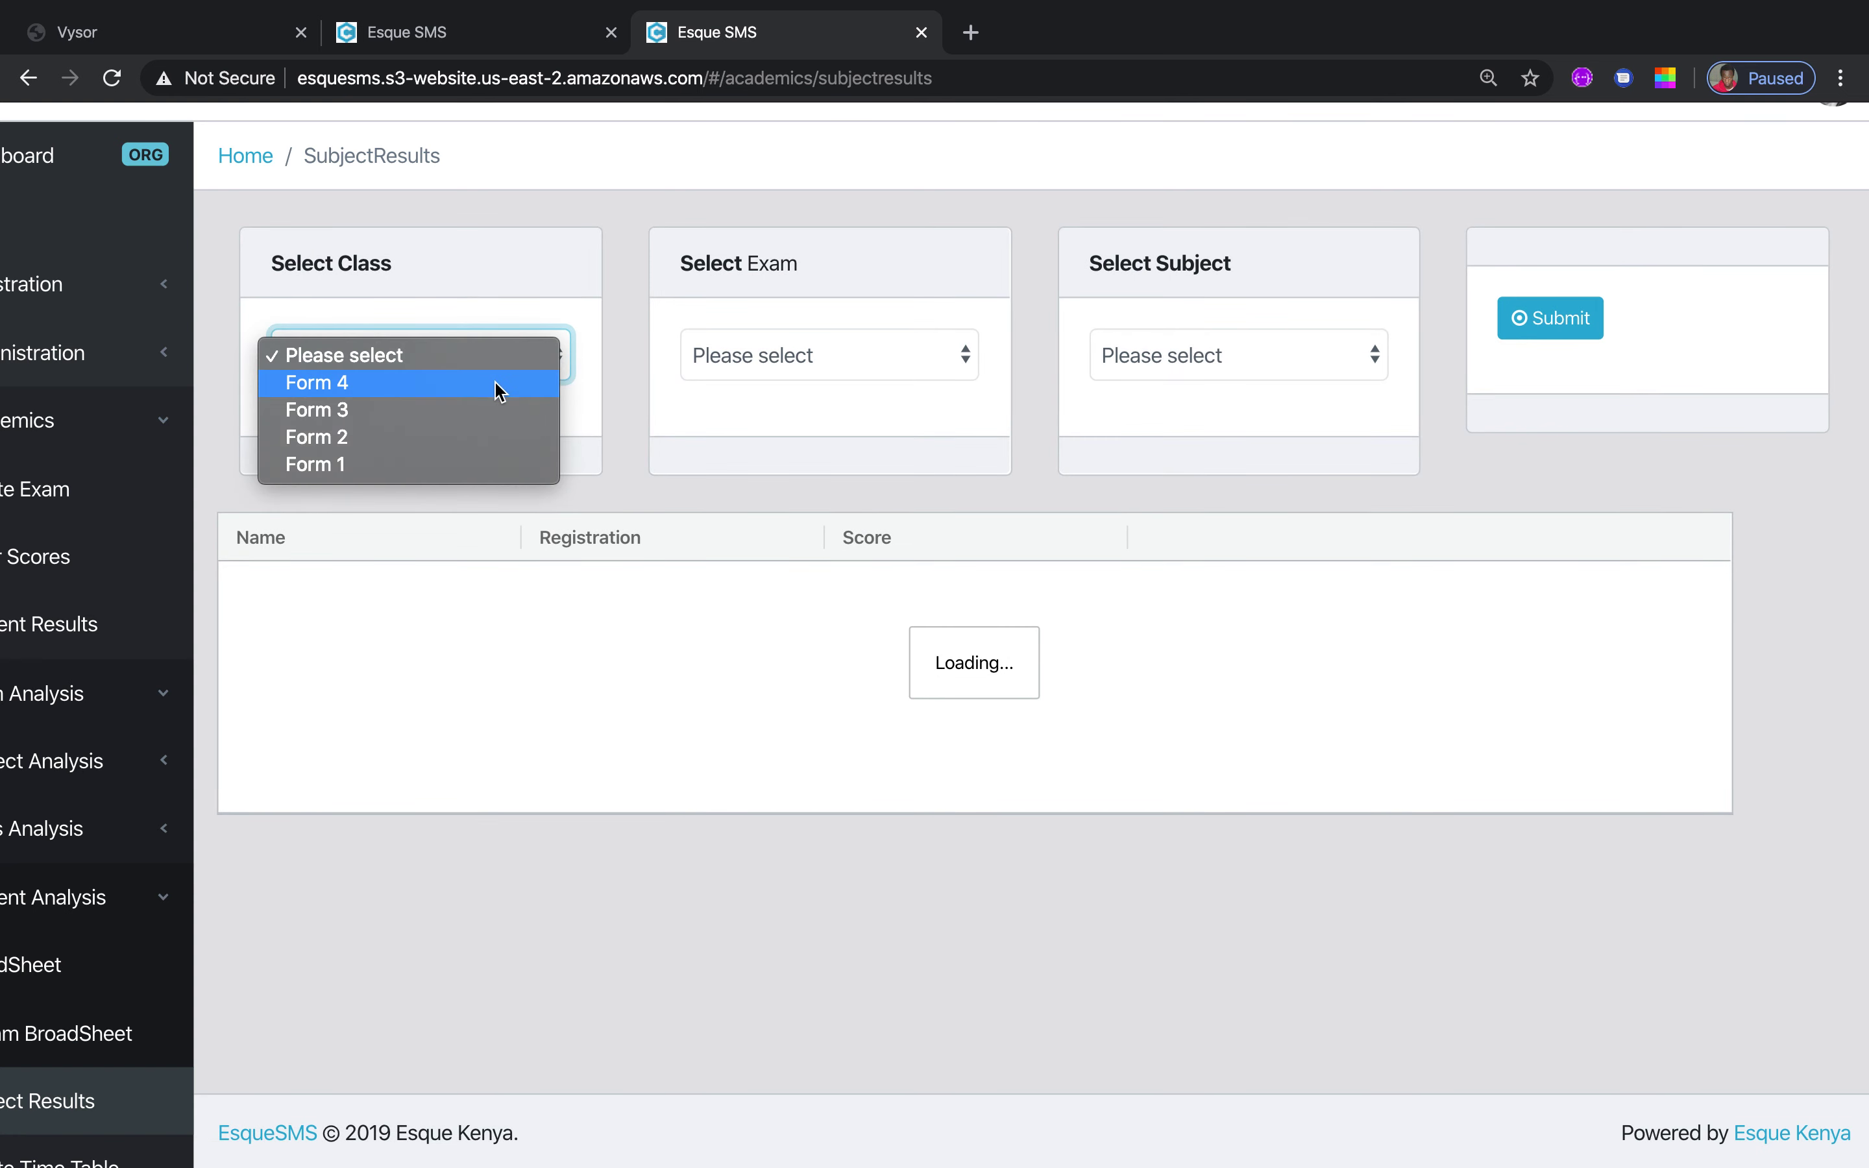
click(500, 384)
click(966, 354)
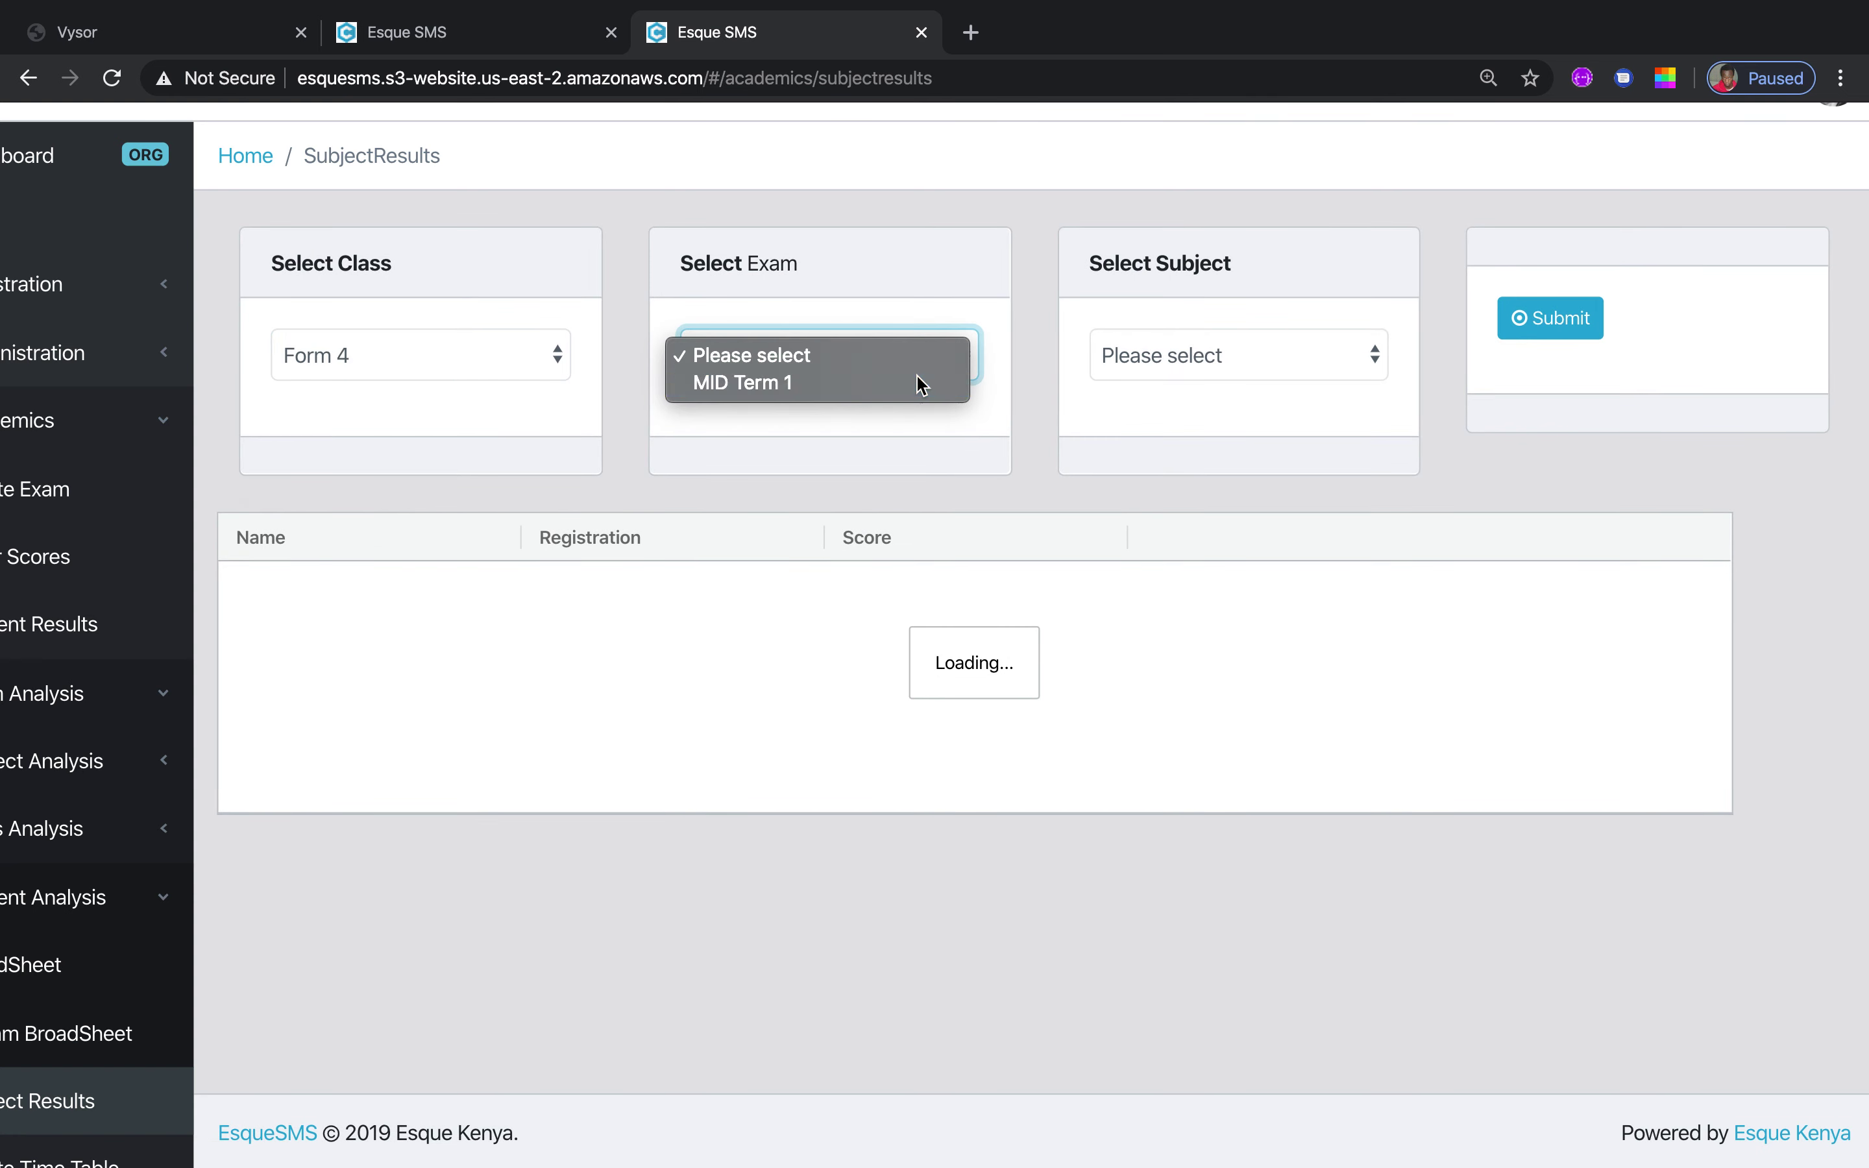
click(918, 382)
click(1374, 363)
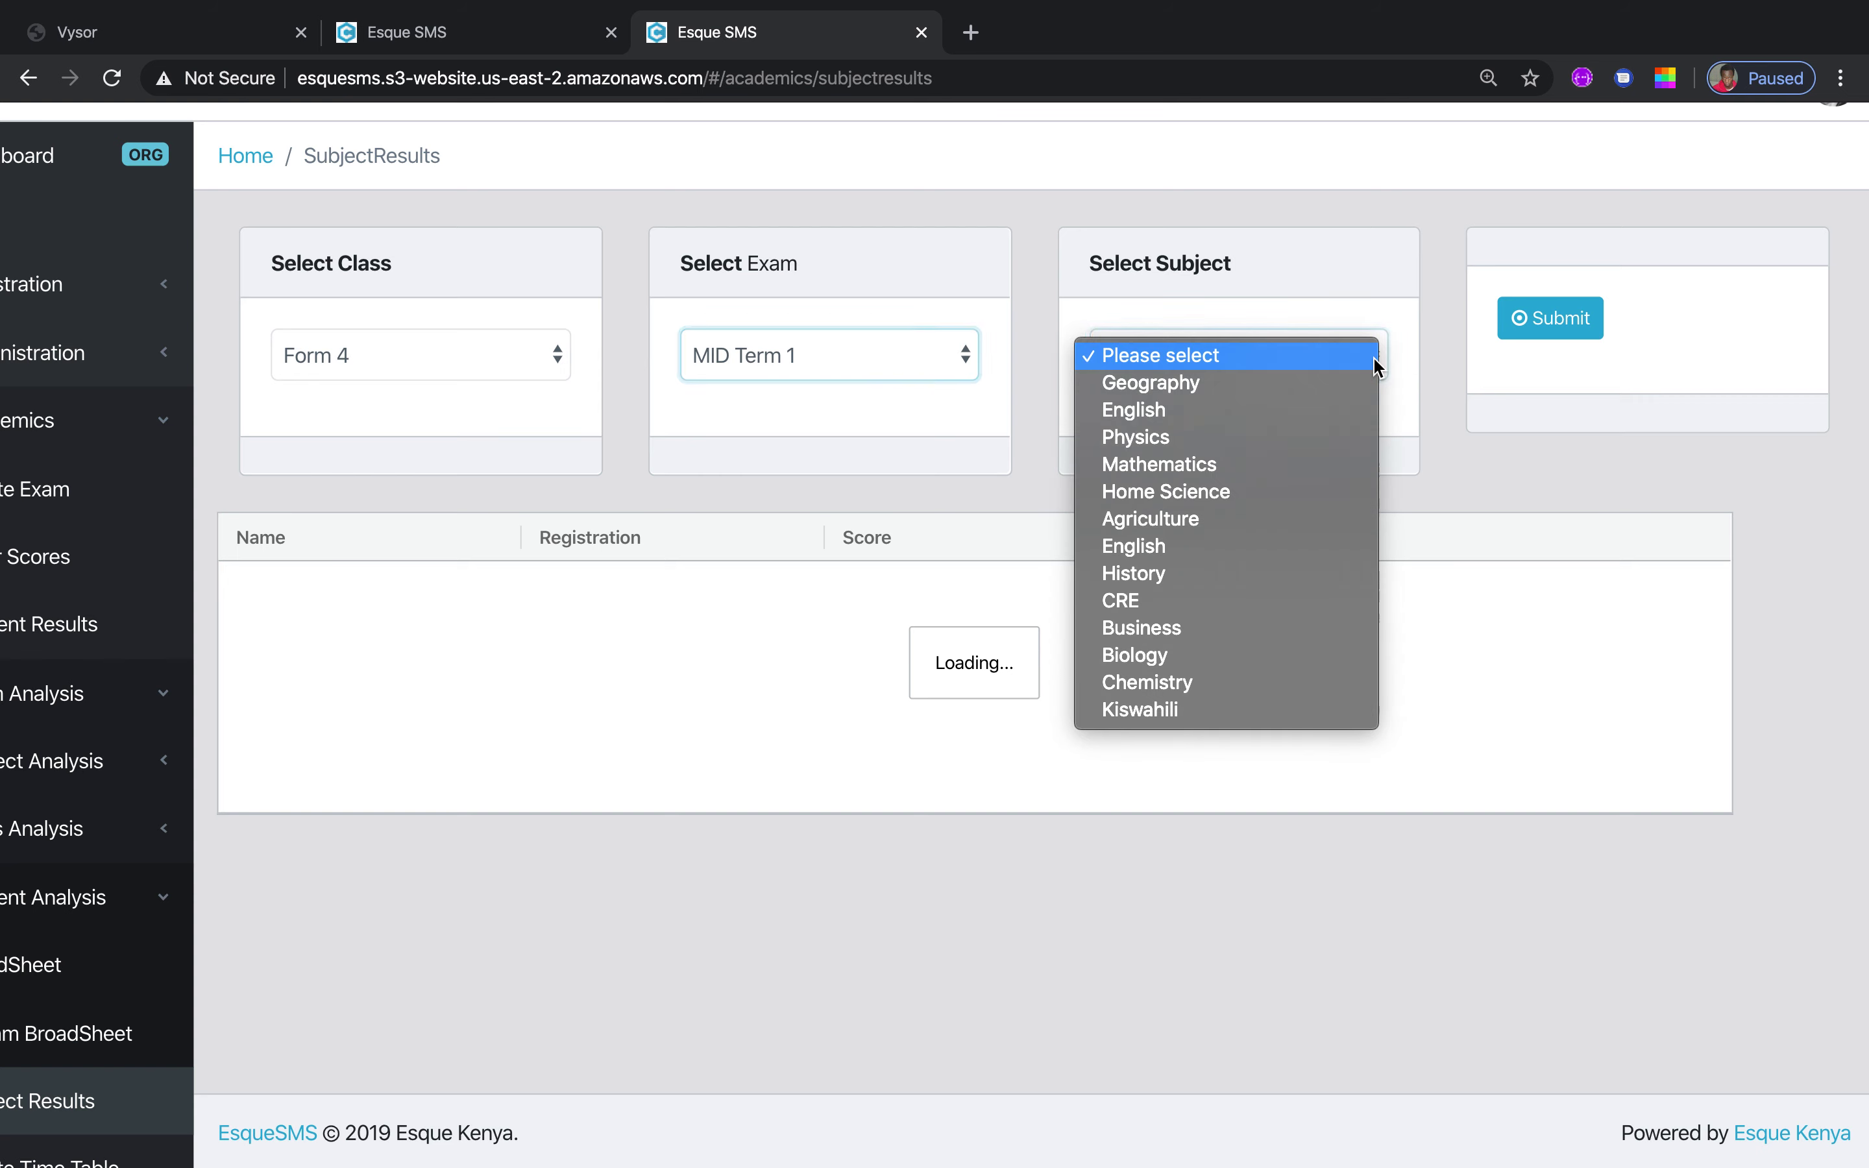
click(1303, 384)
click(1547, 316)
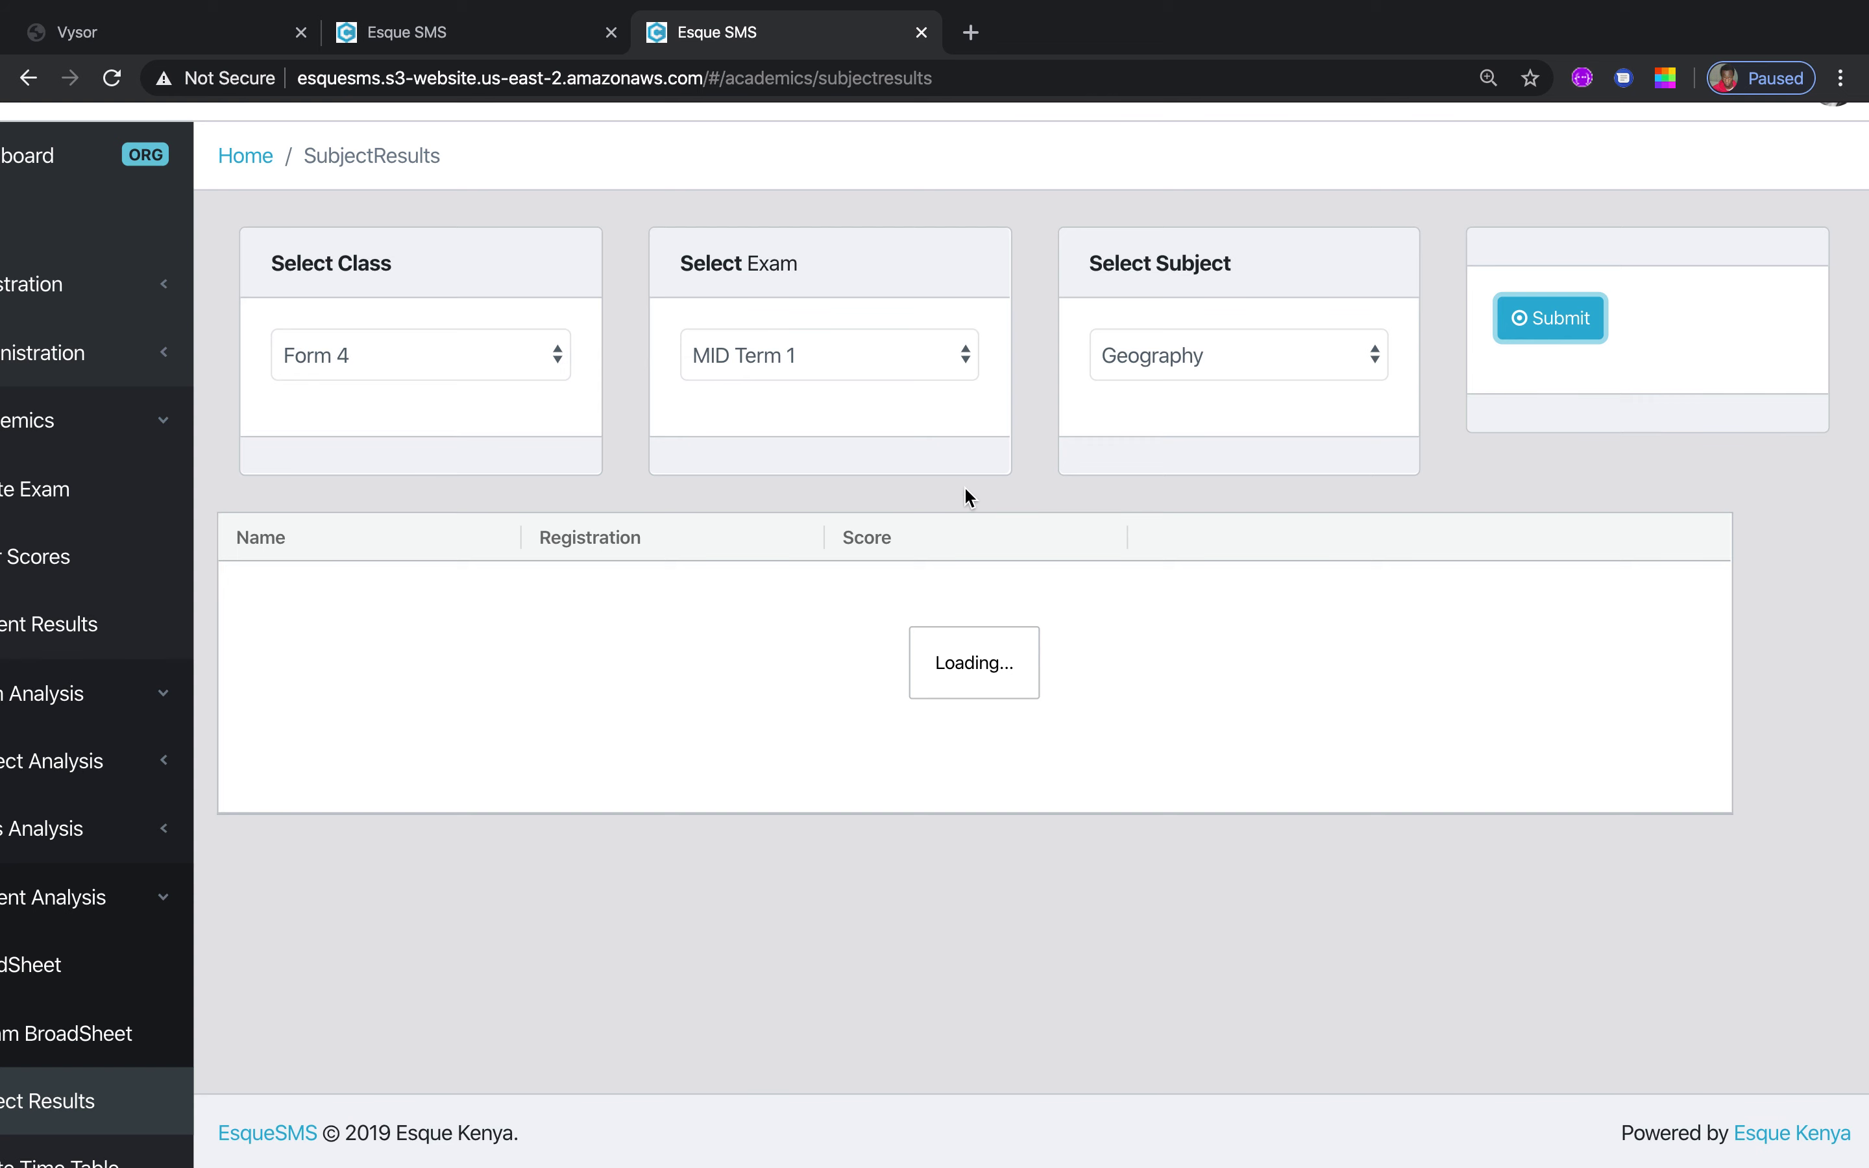
Change the subject to English and resubmit the results request
click(1380, 369)
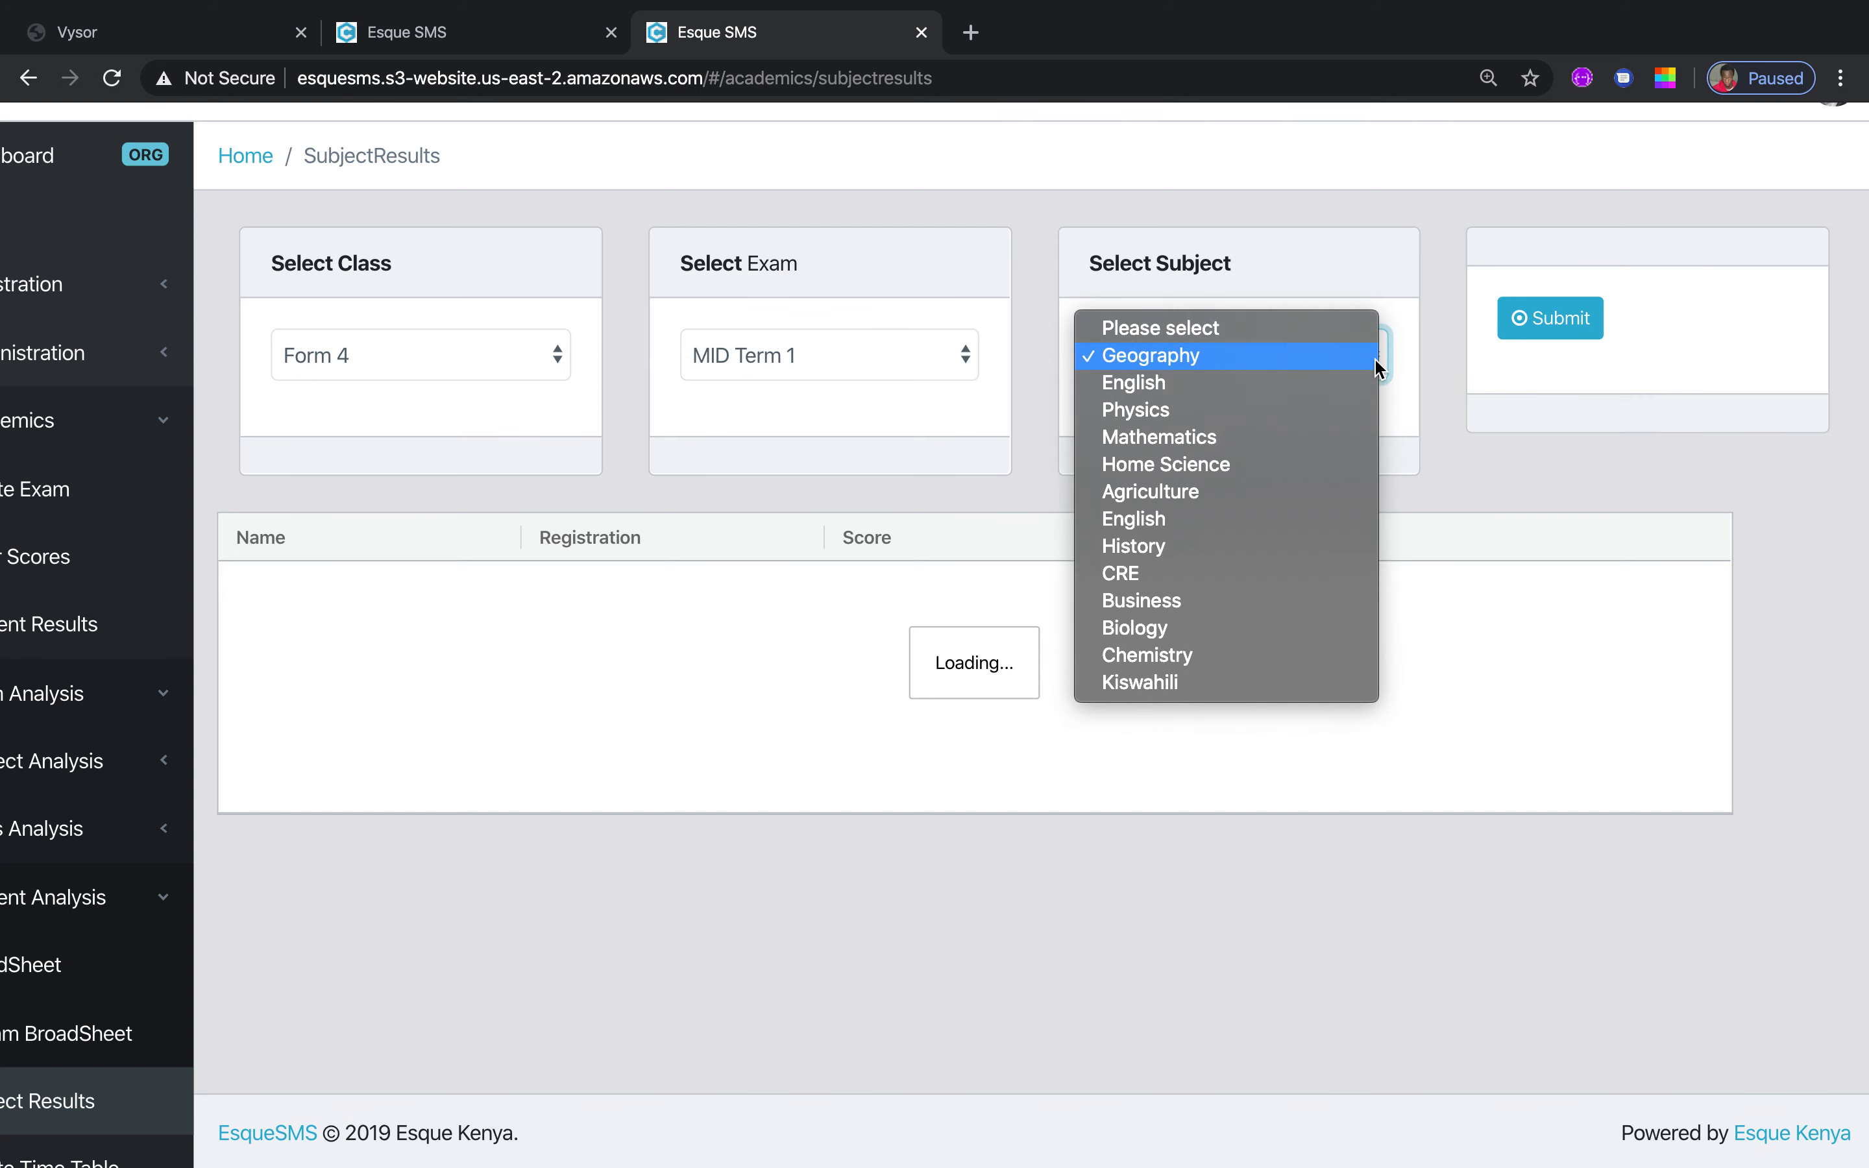
click(1310, 401)
click(1567, 318)
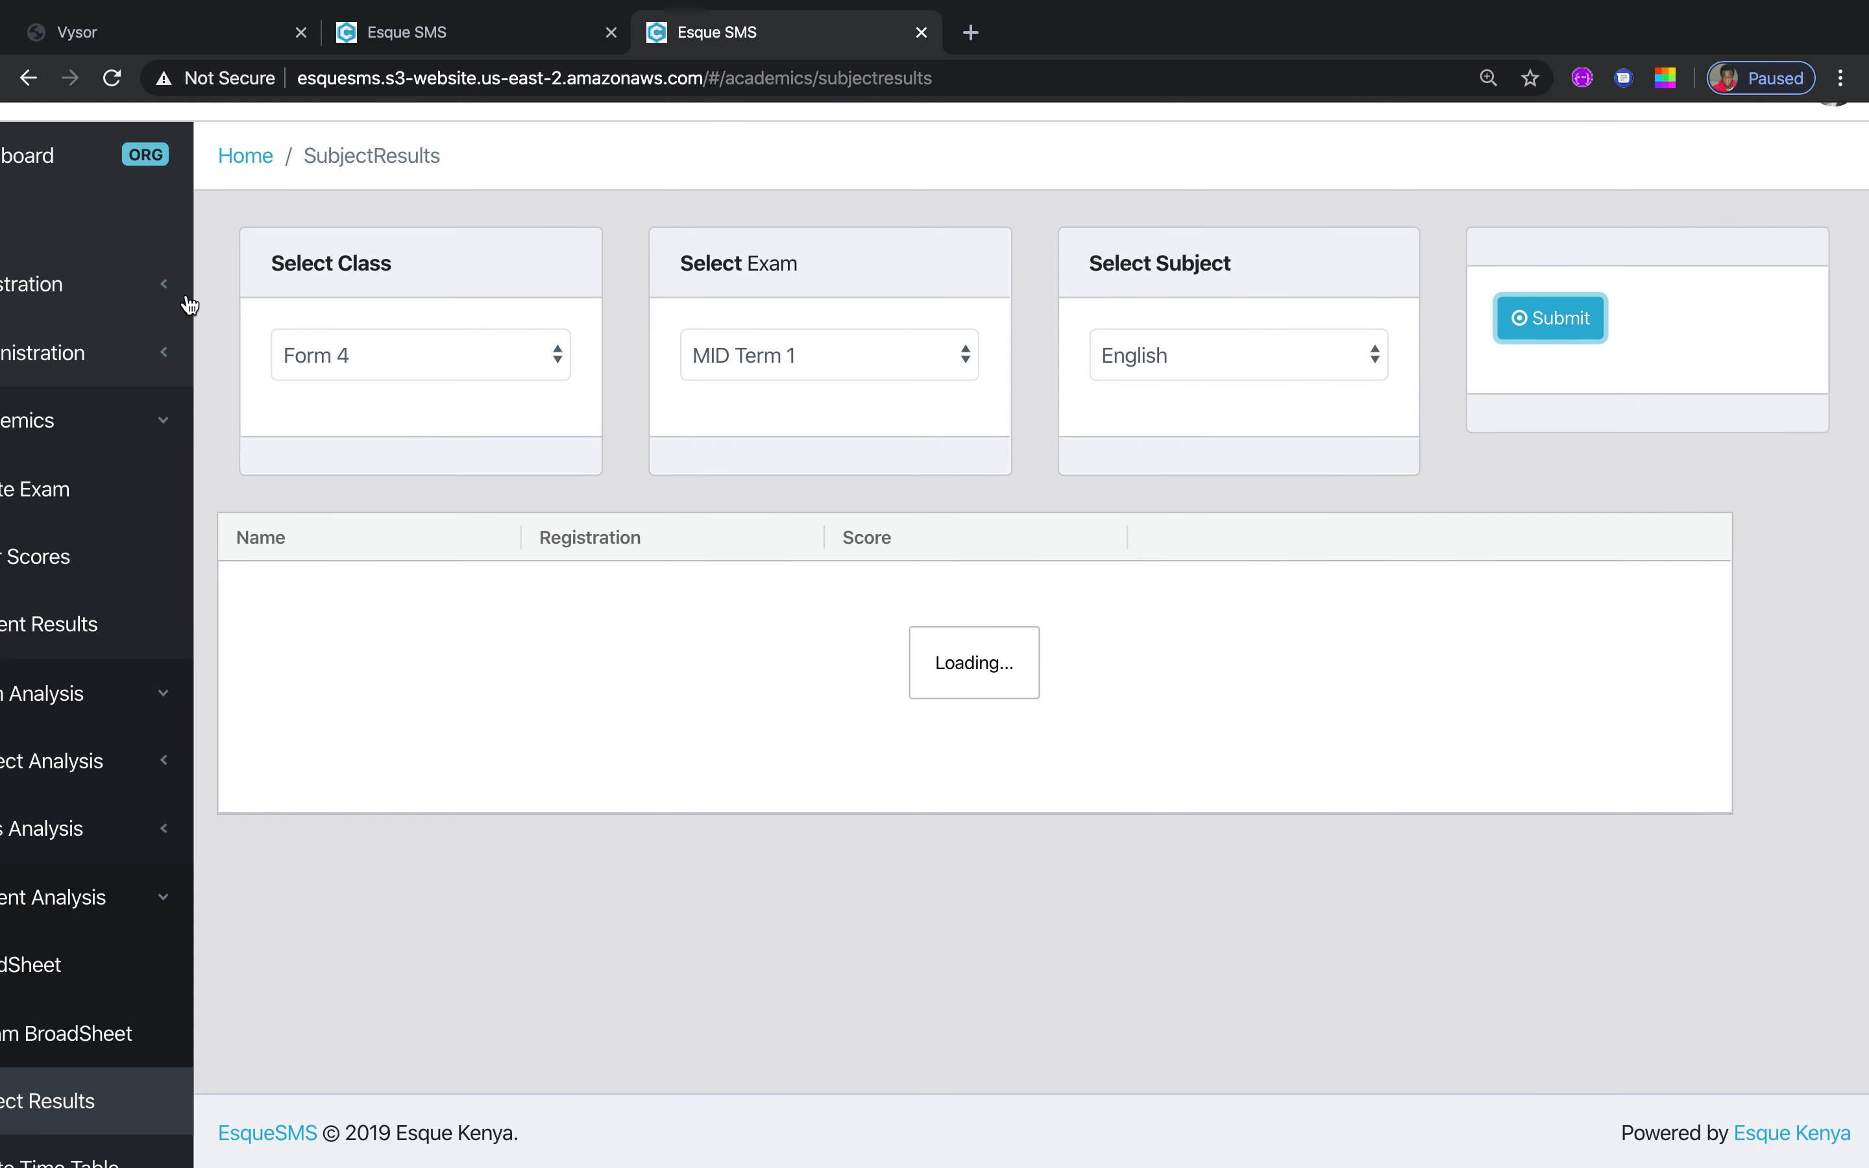
Collapse the Academics menu, minimise the sidebar, and toggle the browser's fullscreen off and on
click(170, 425)
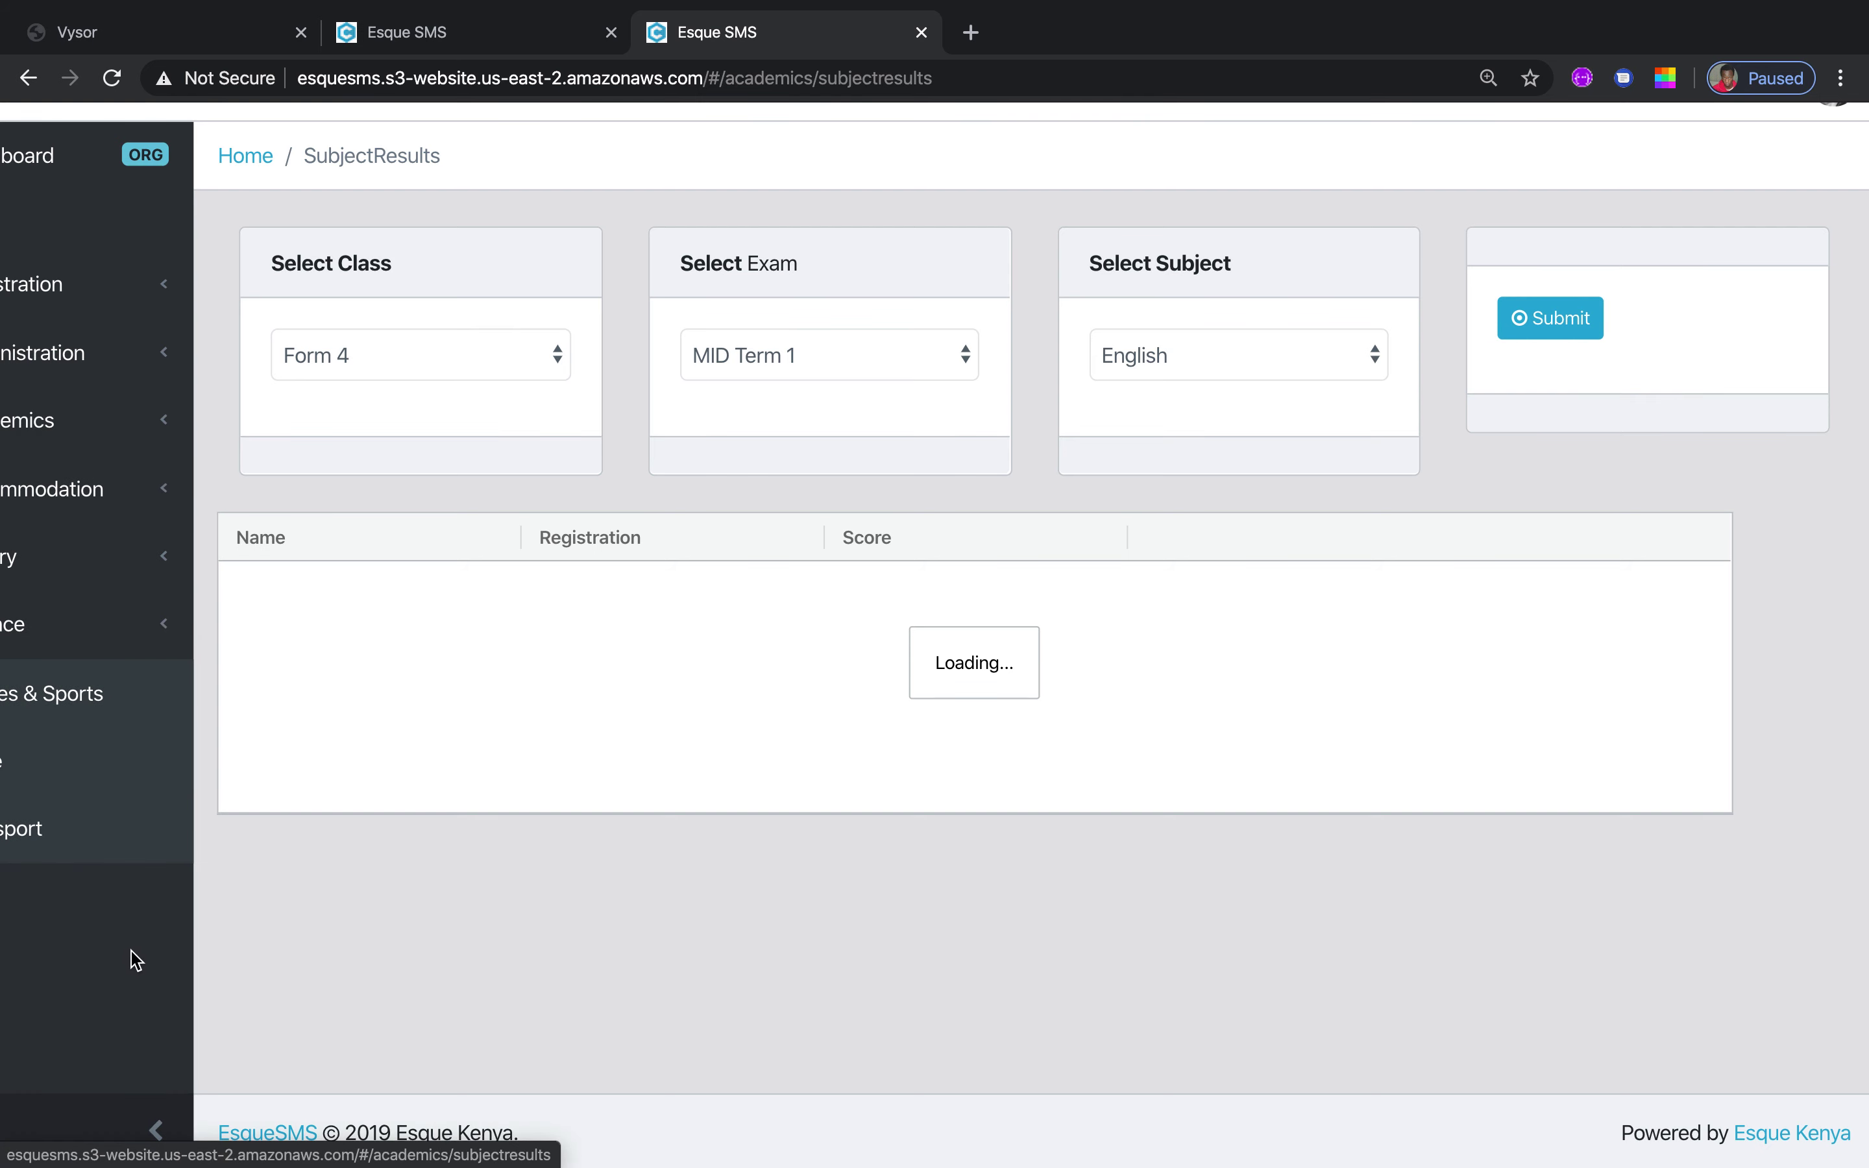
click(158, 1131)
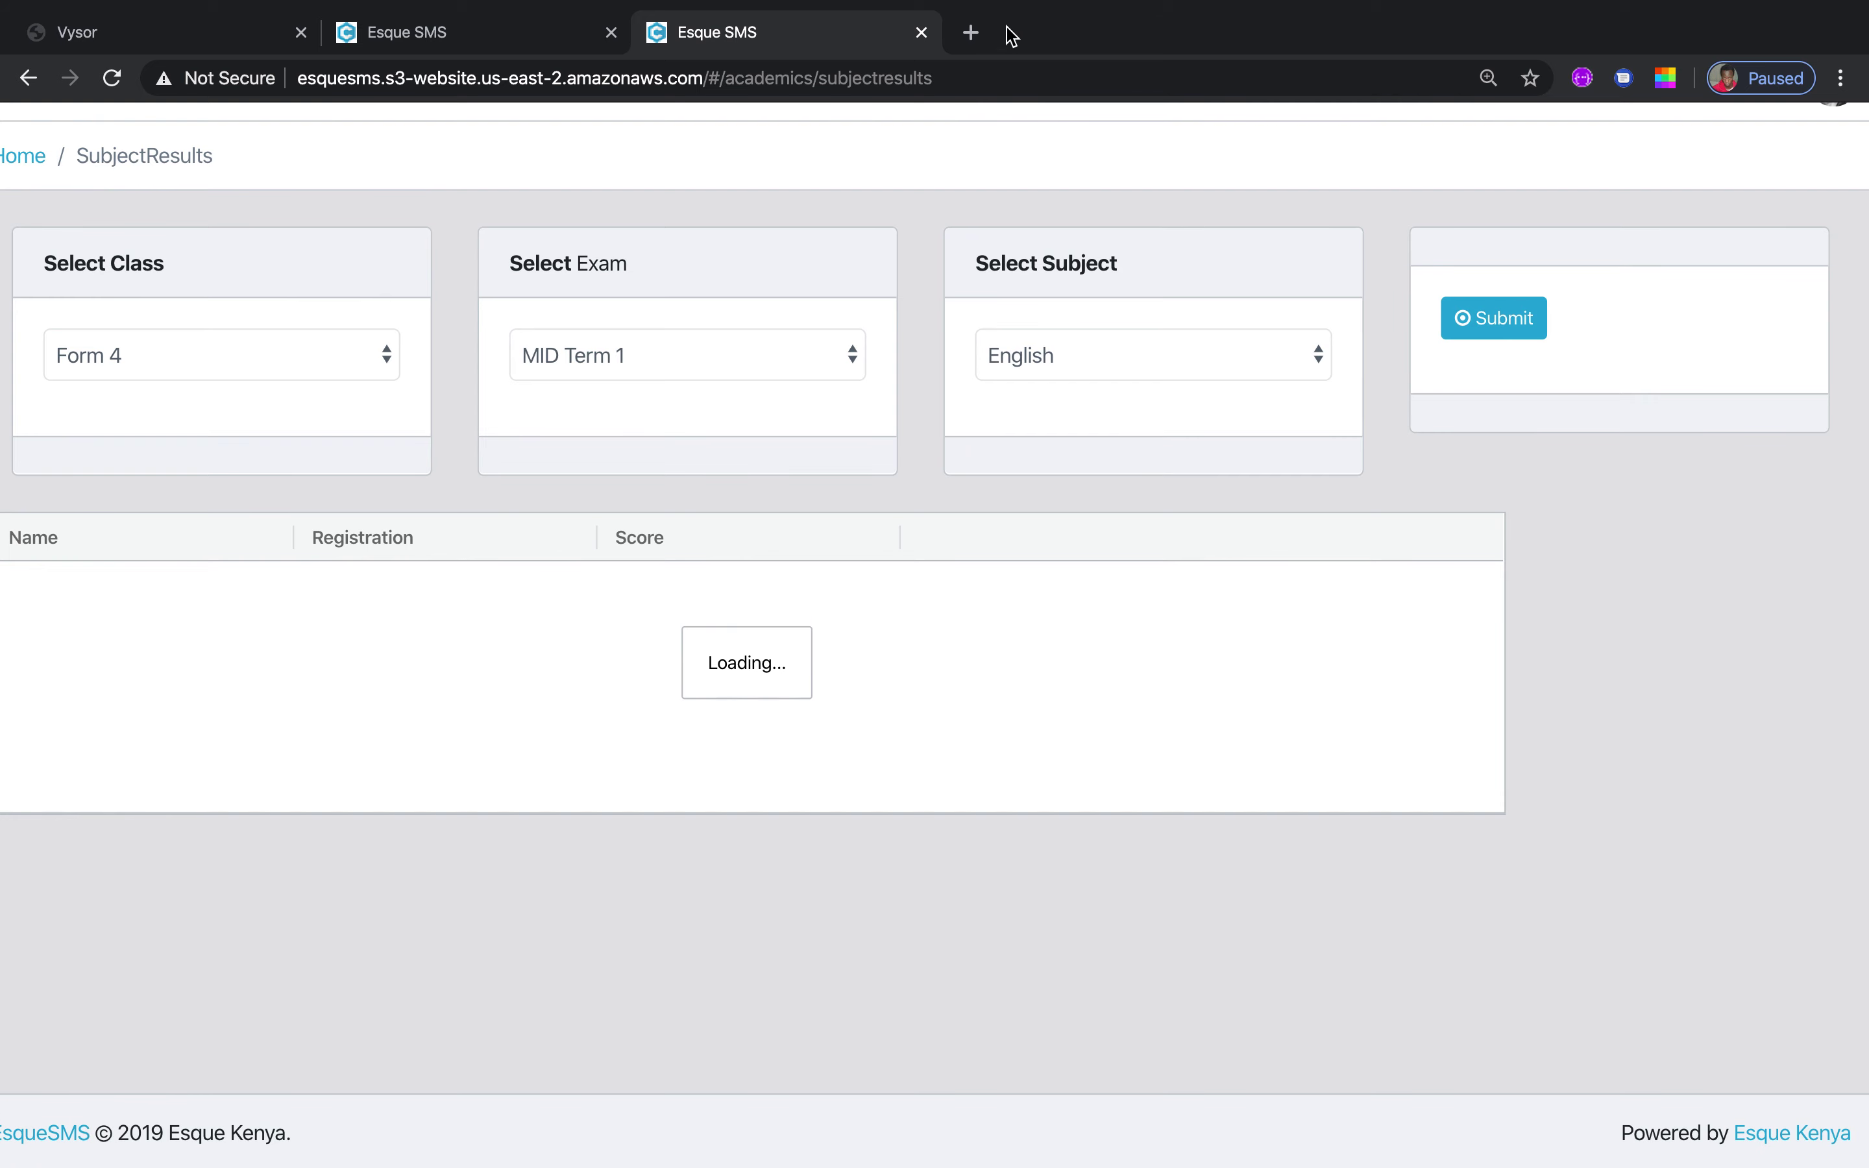
mouse_move(250, 7)
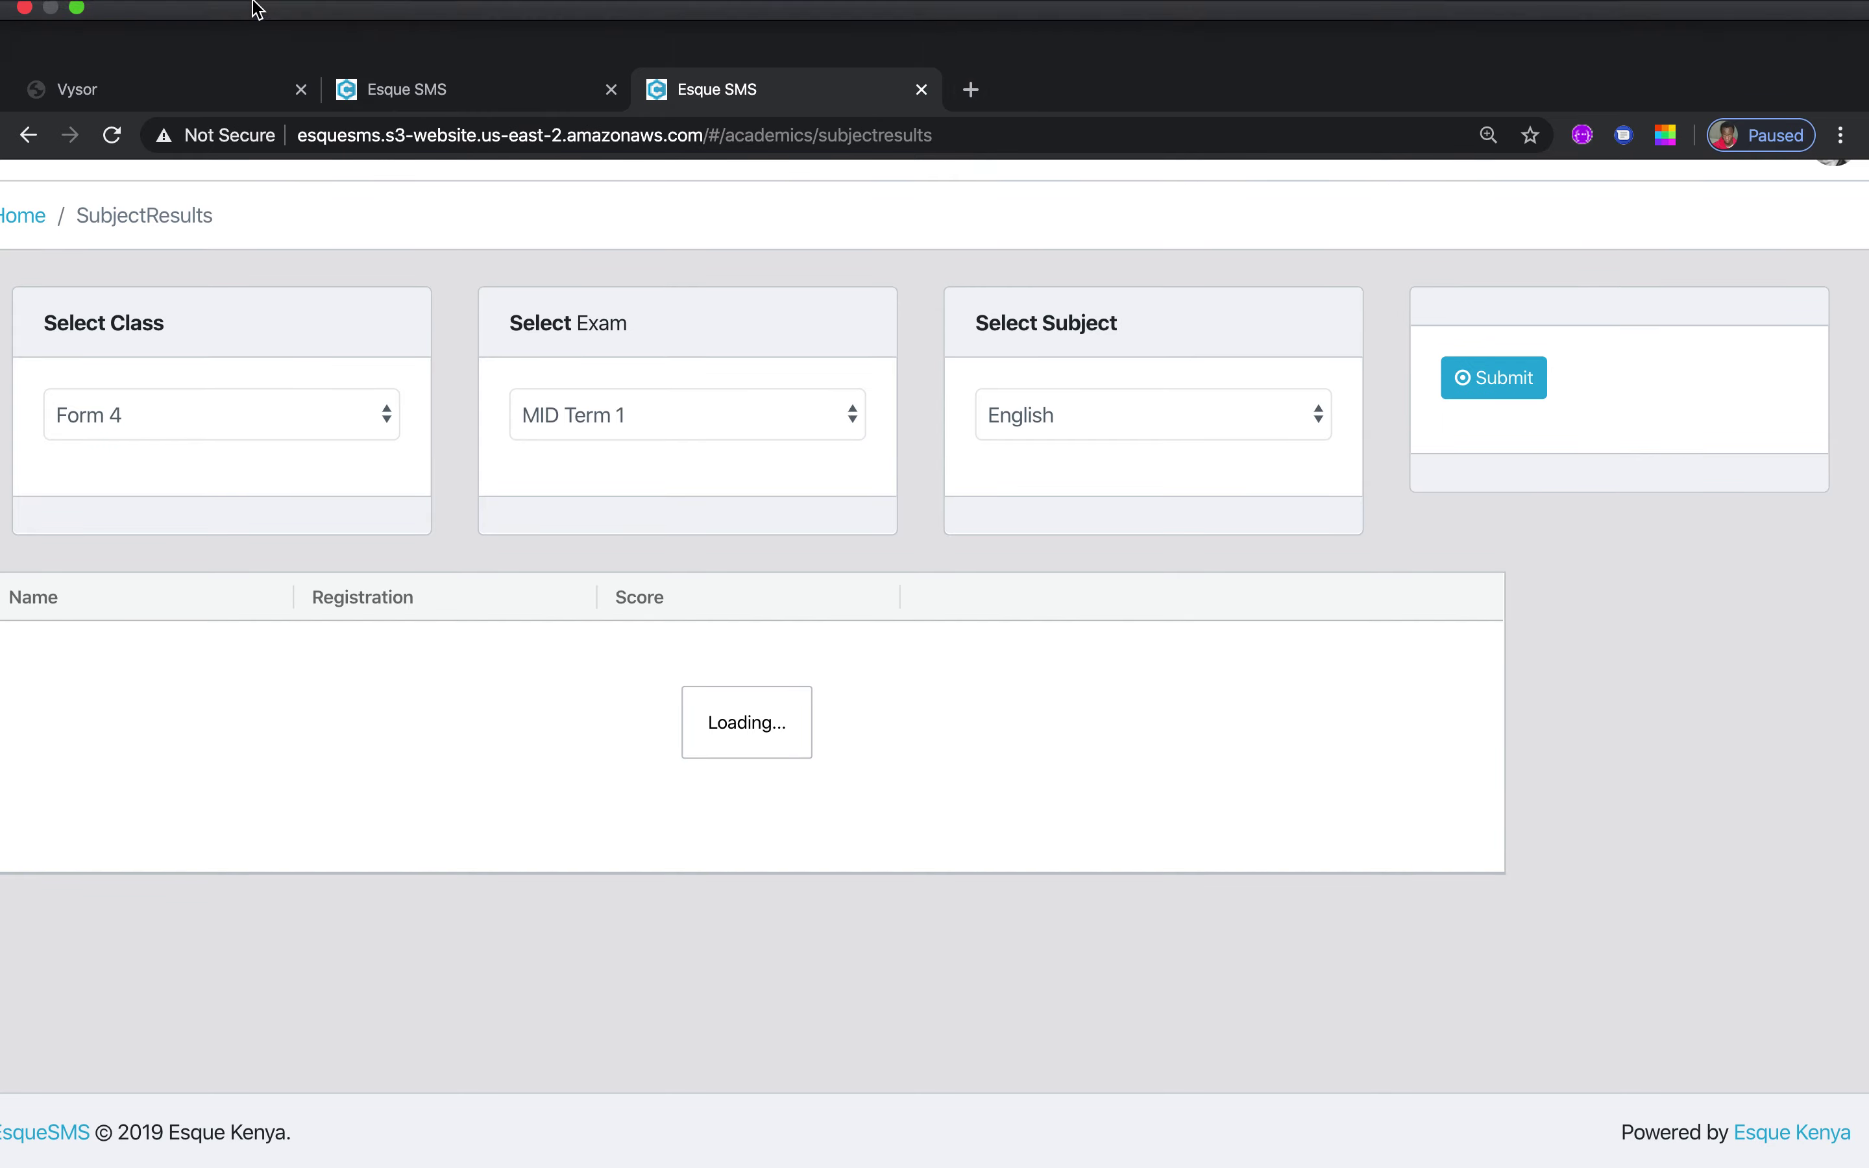
click(77, 43)
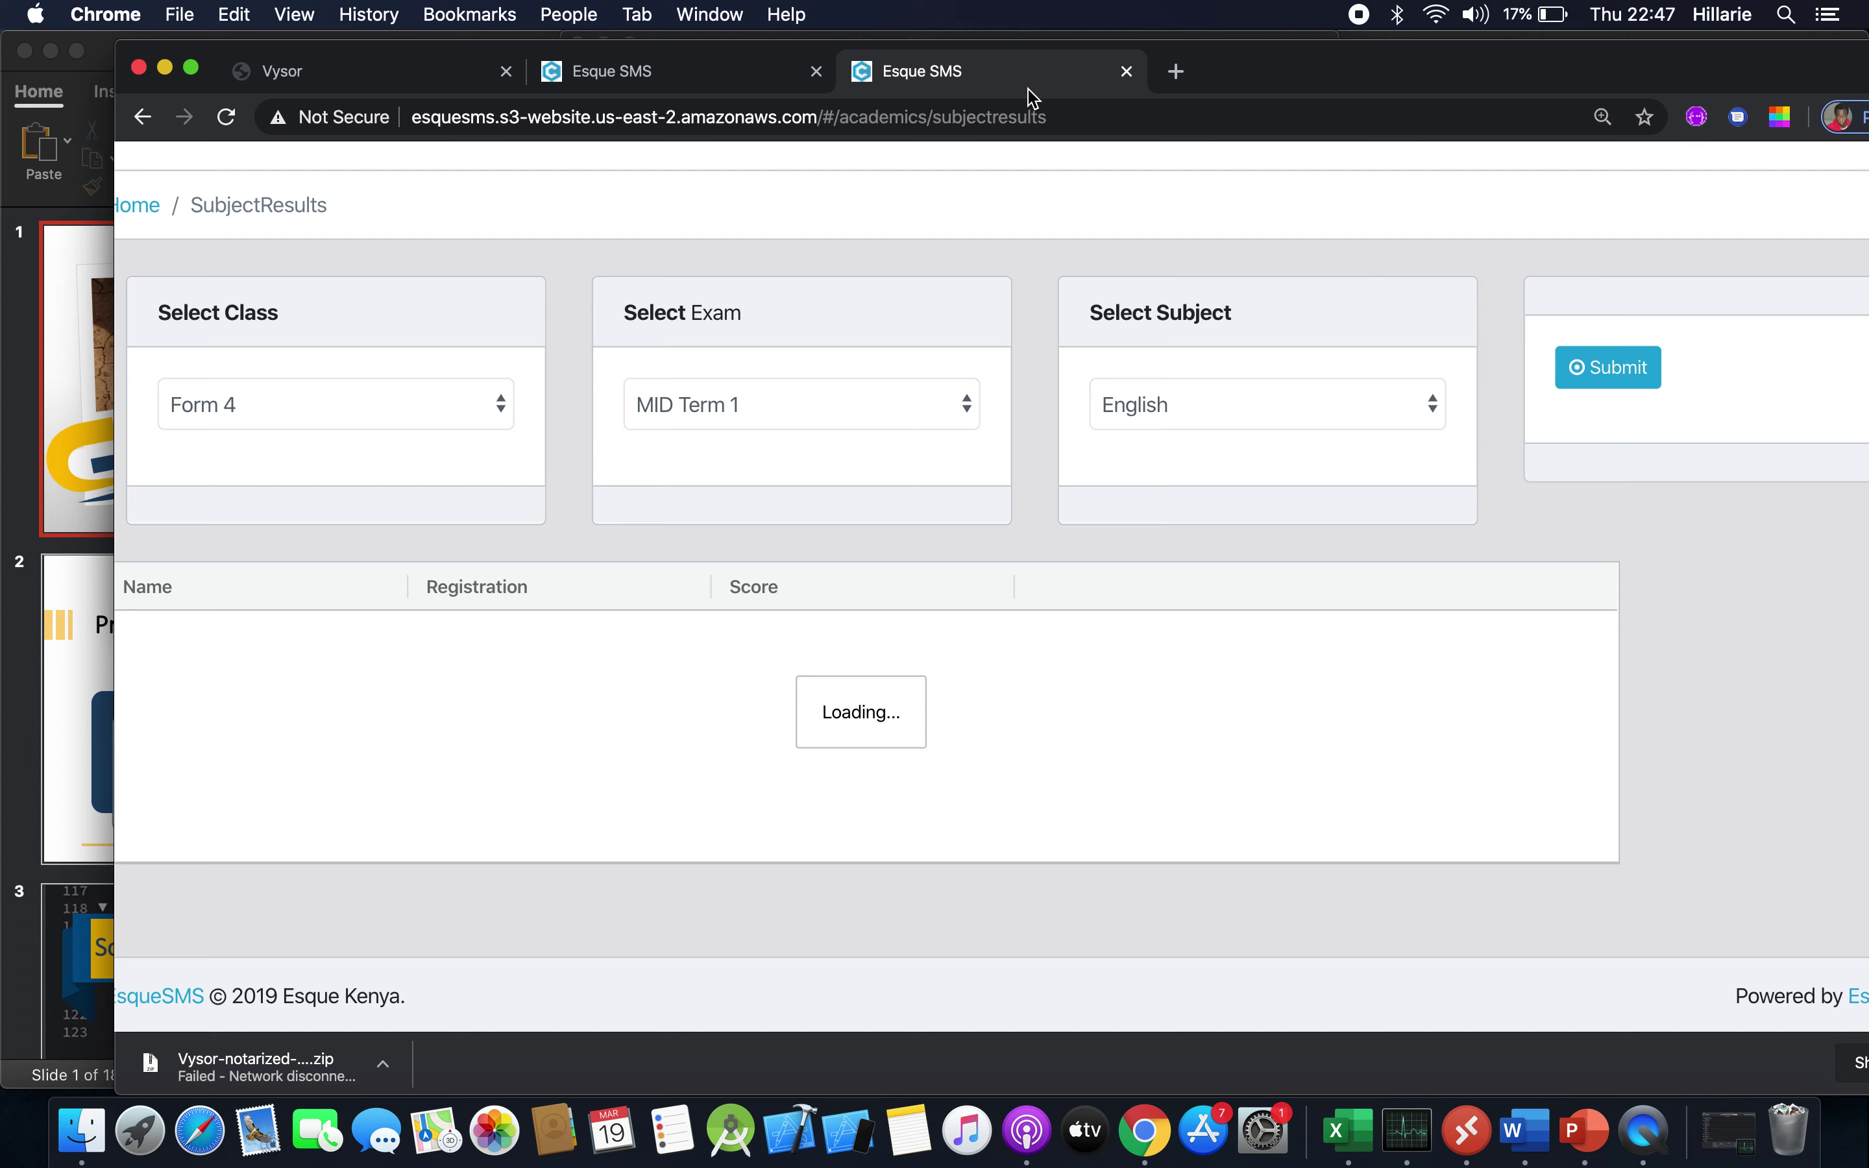
click(193, 68)
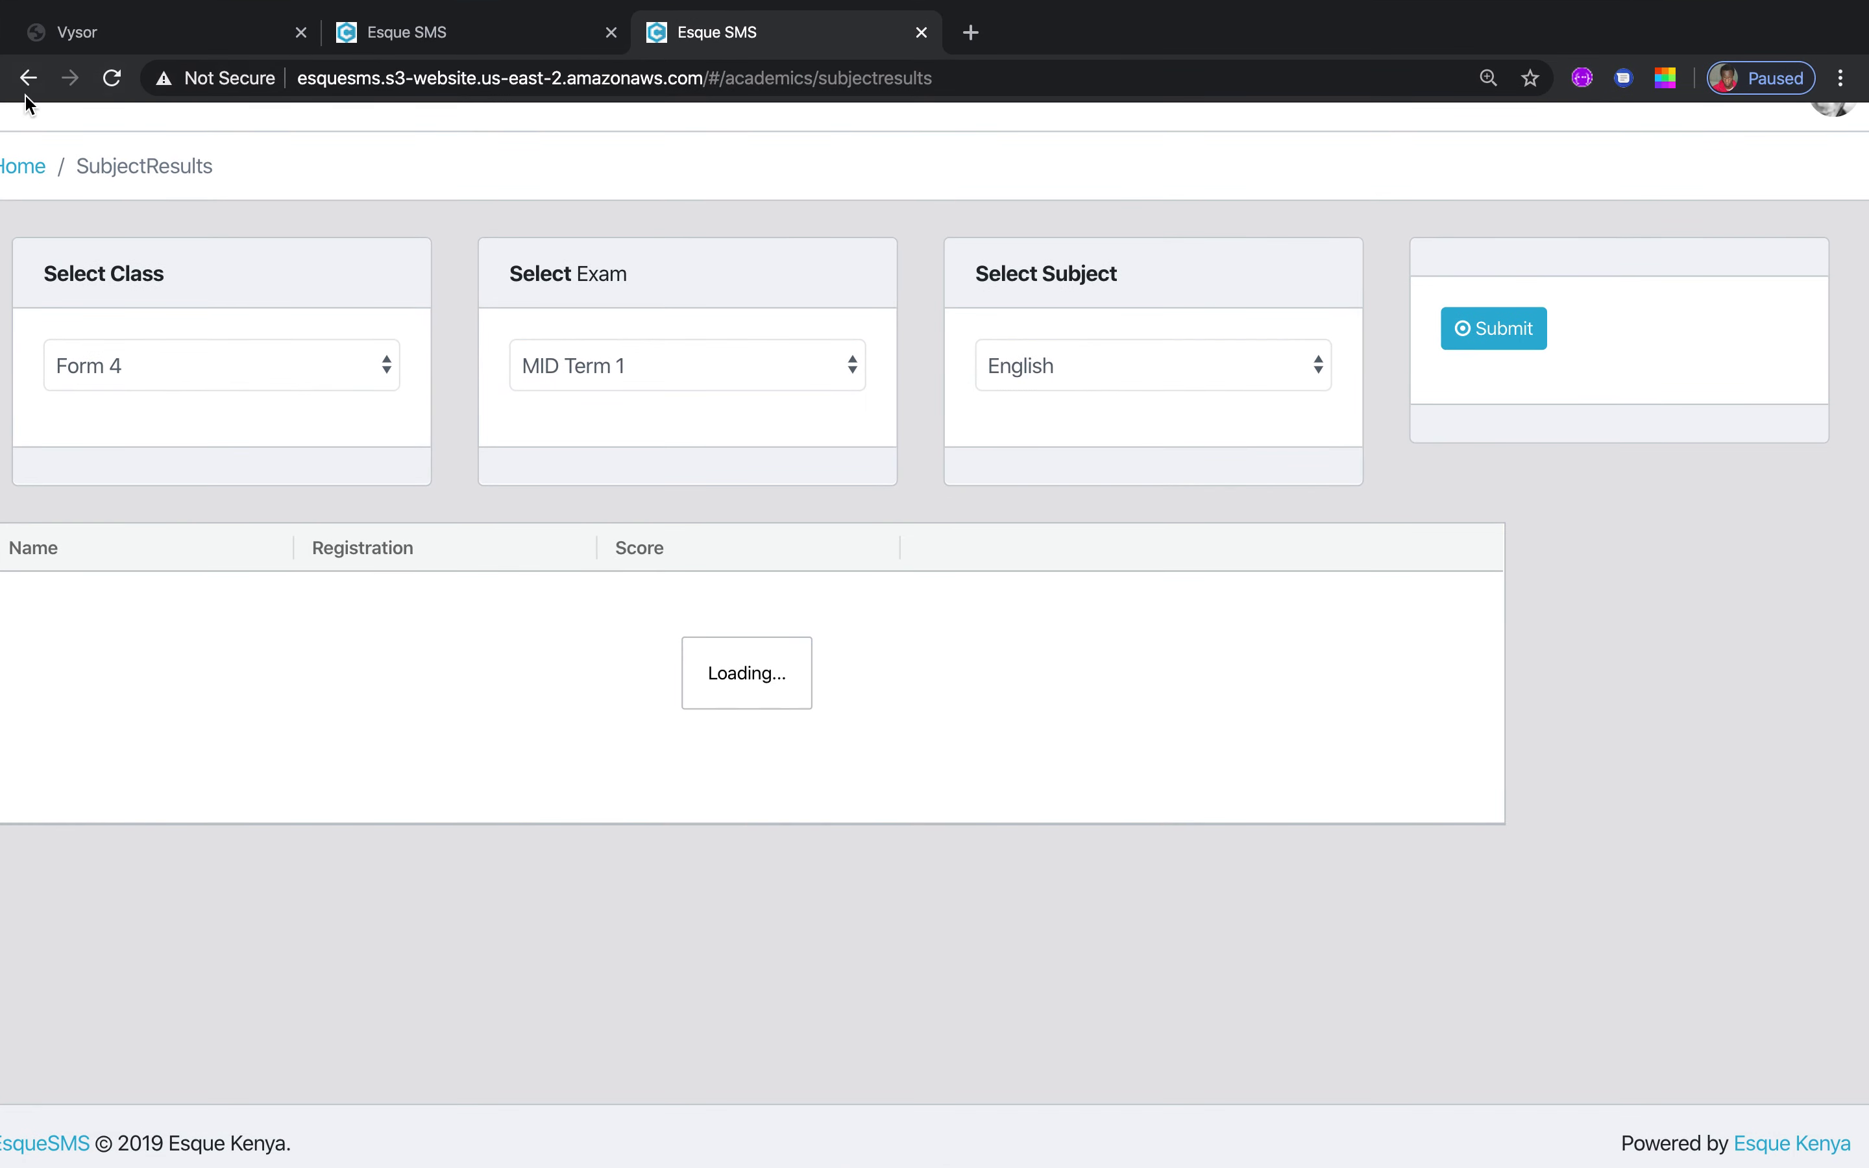
Return home and sign in to the school account using the saved login
click(6, 172)
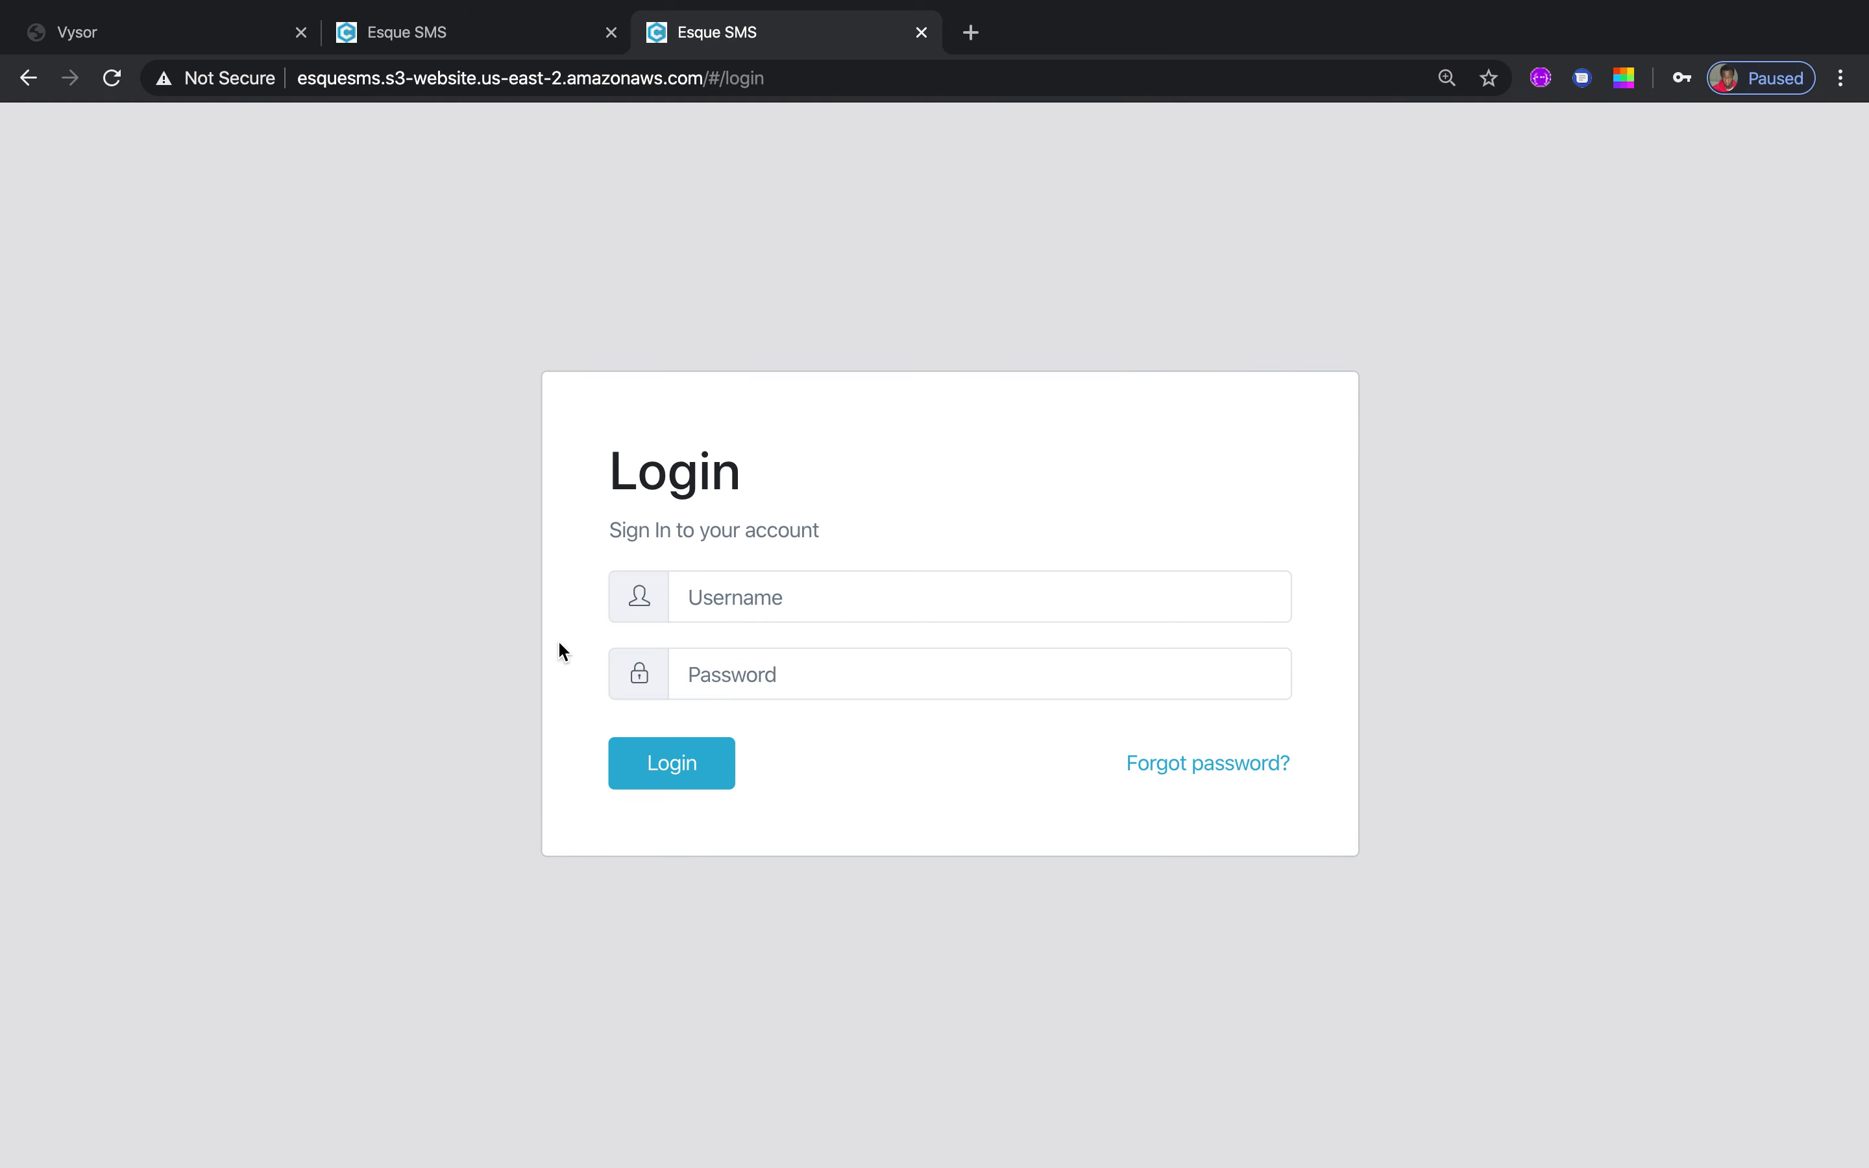
click(815, 609)
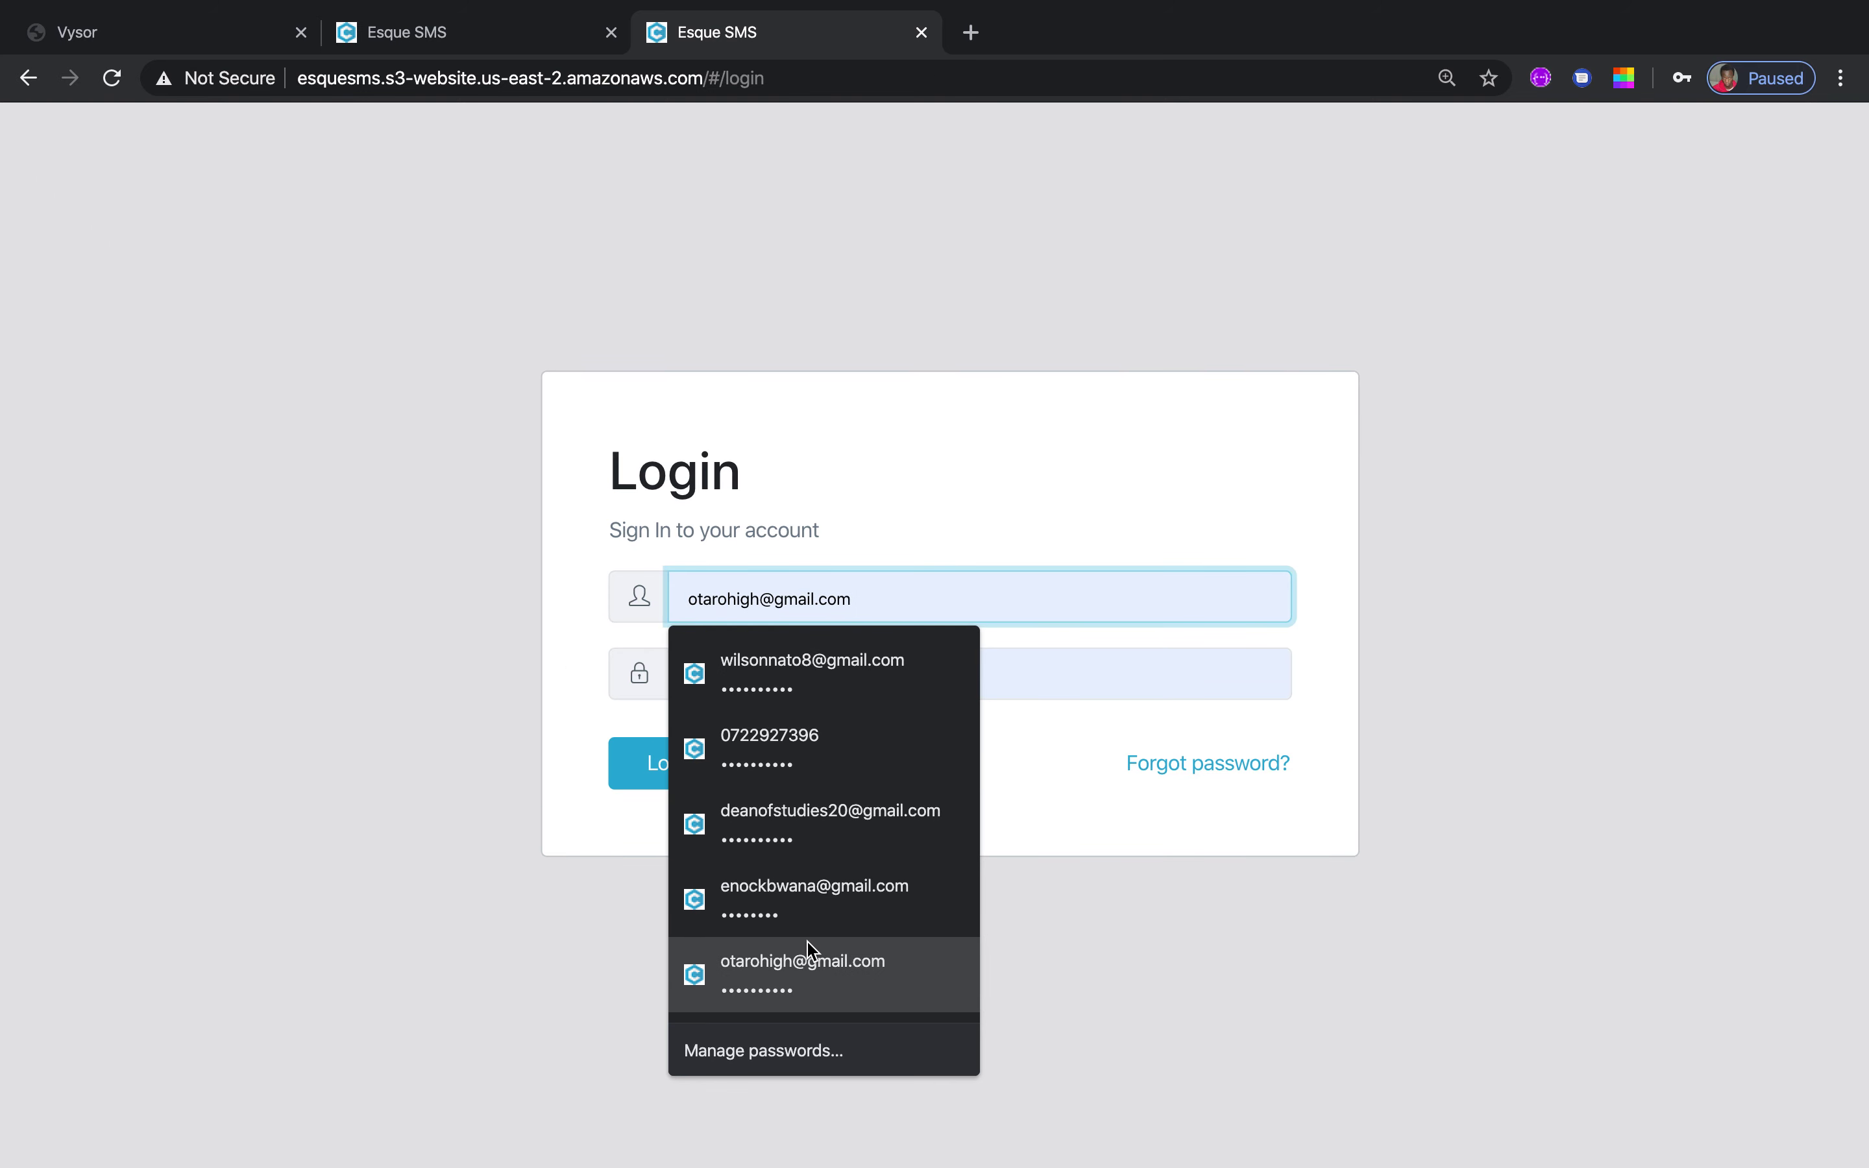
click(808, 965)
click(702, 763)
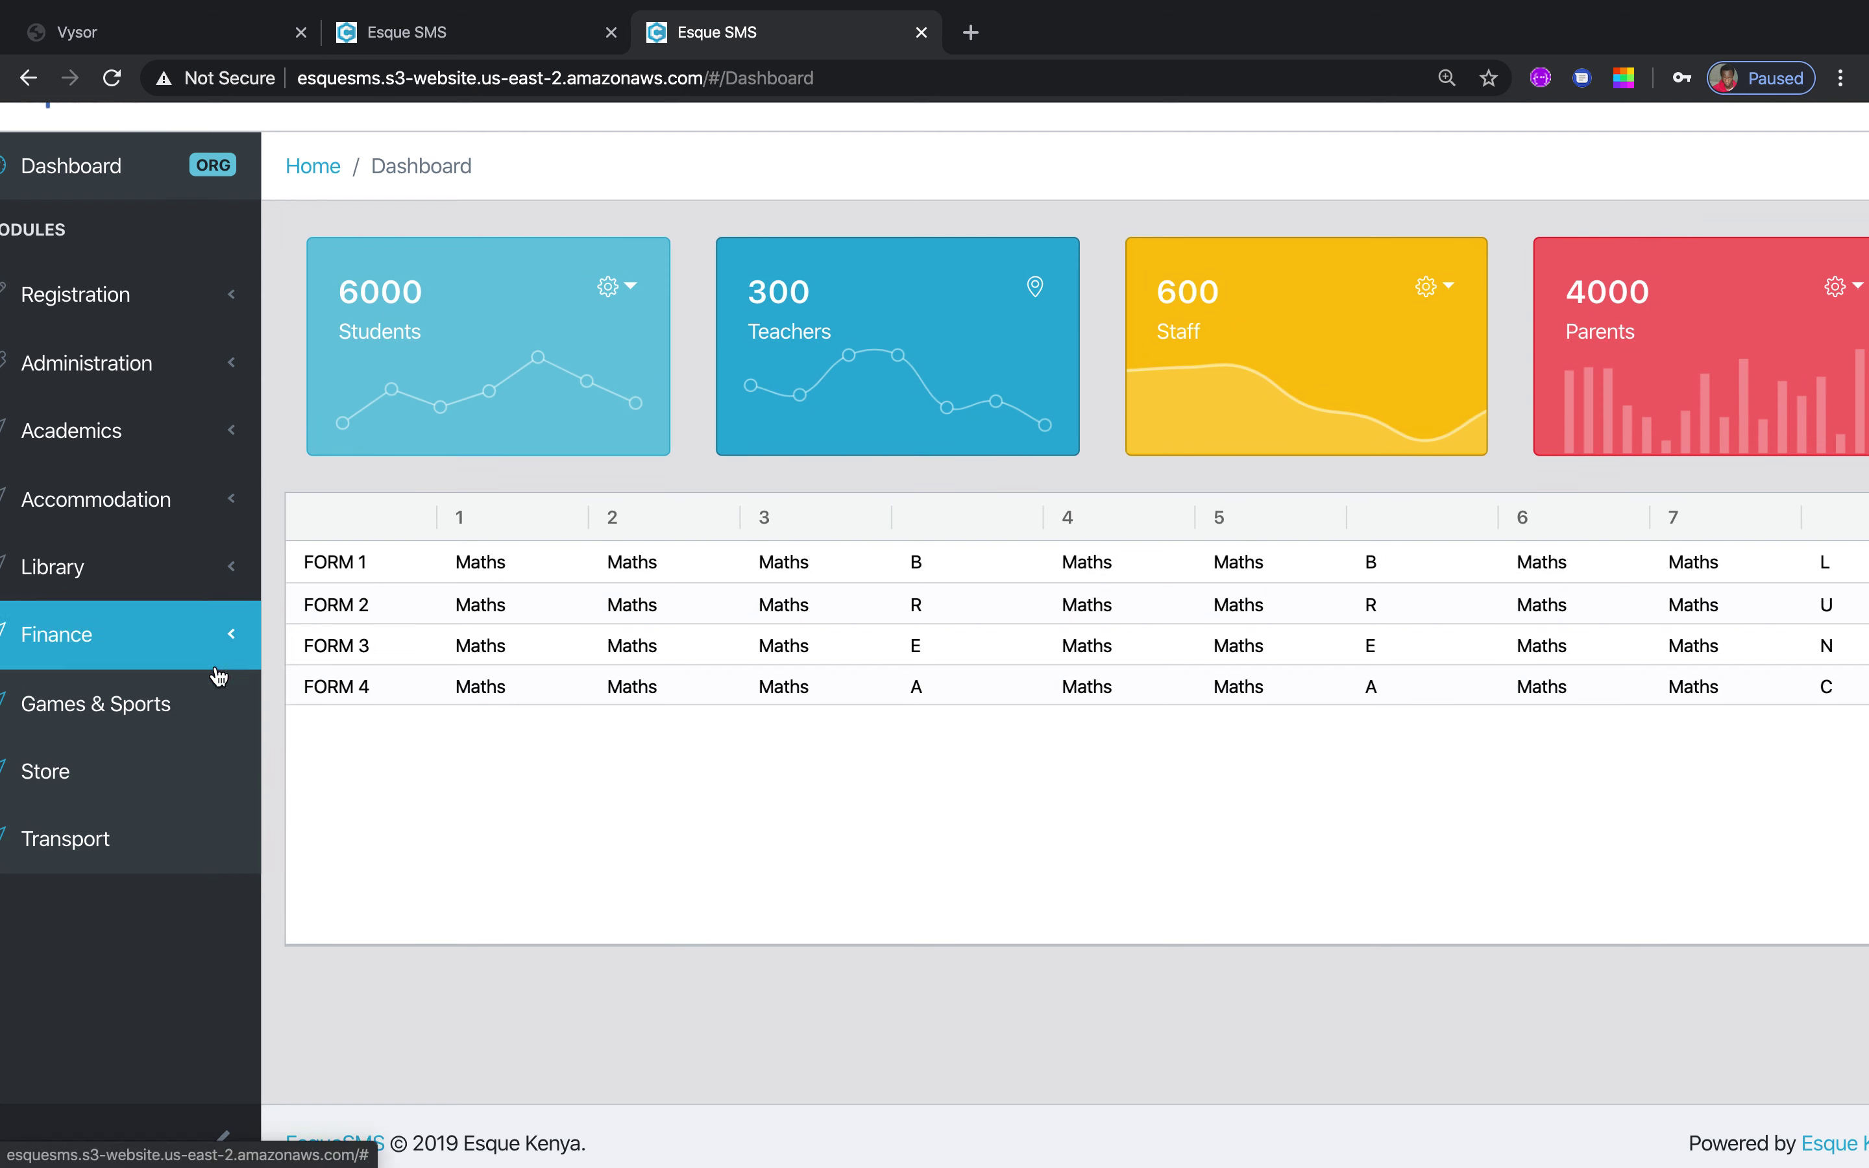
Resubmit Subject Results for Form 4, MID Term 1 and English, then reload the page
click(241, 439)
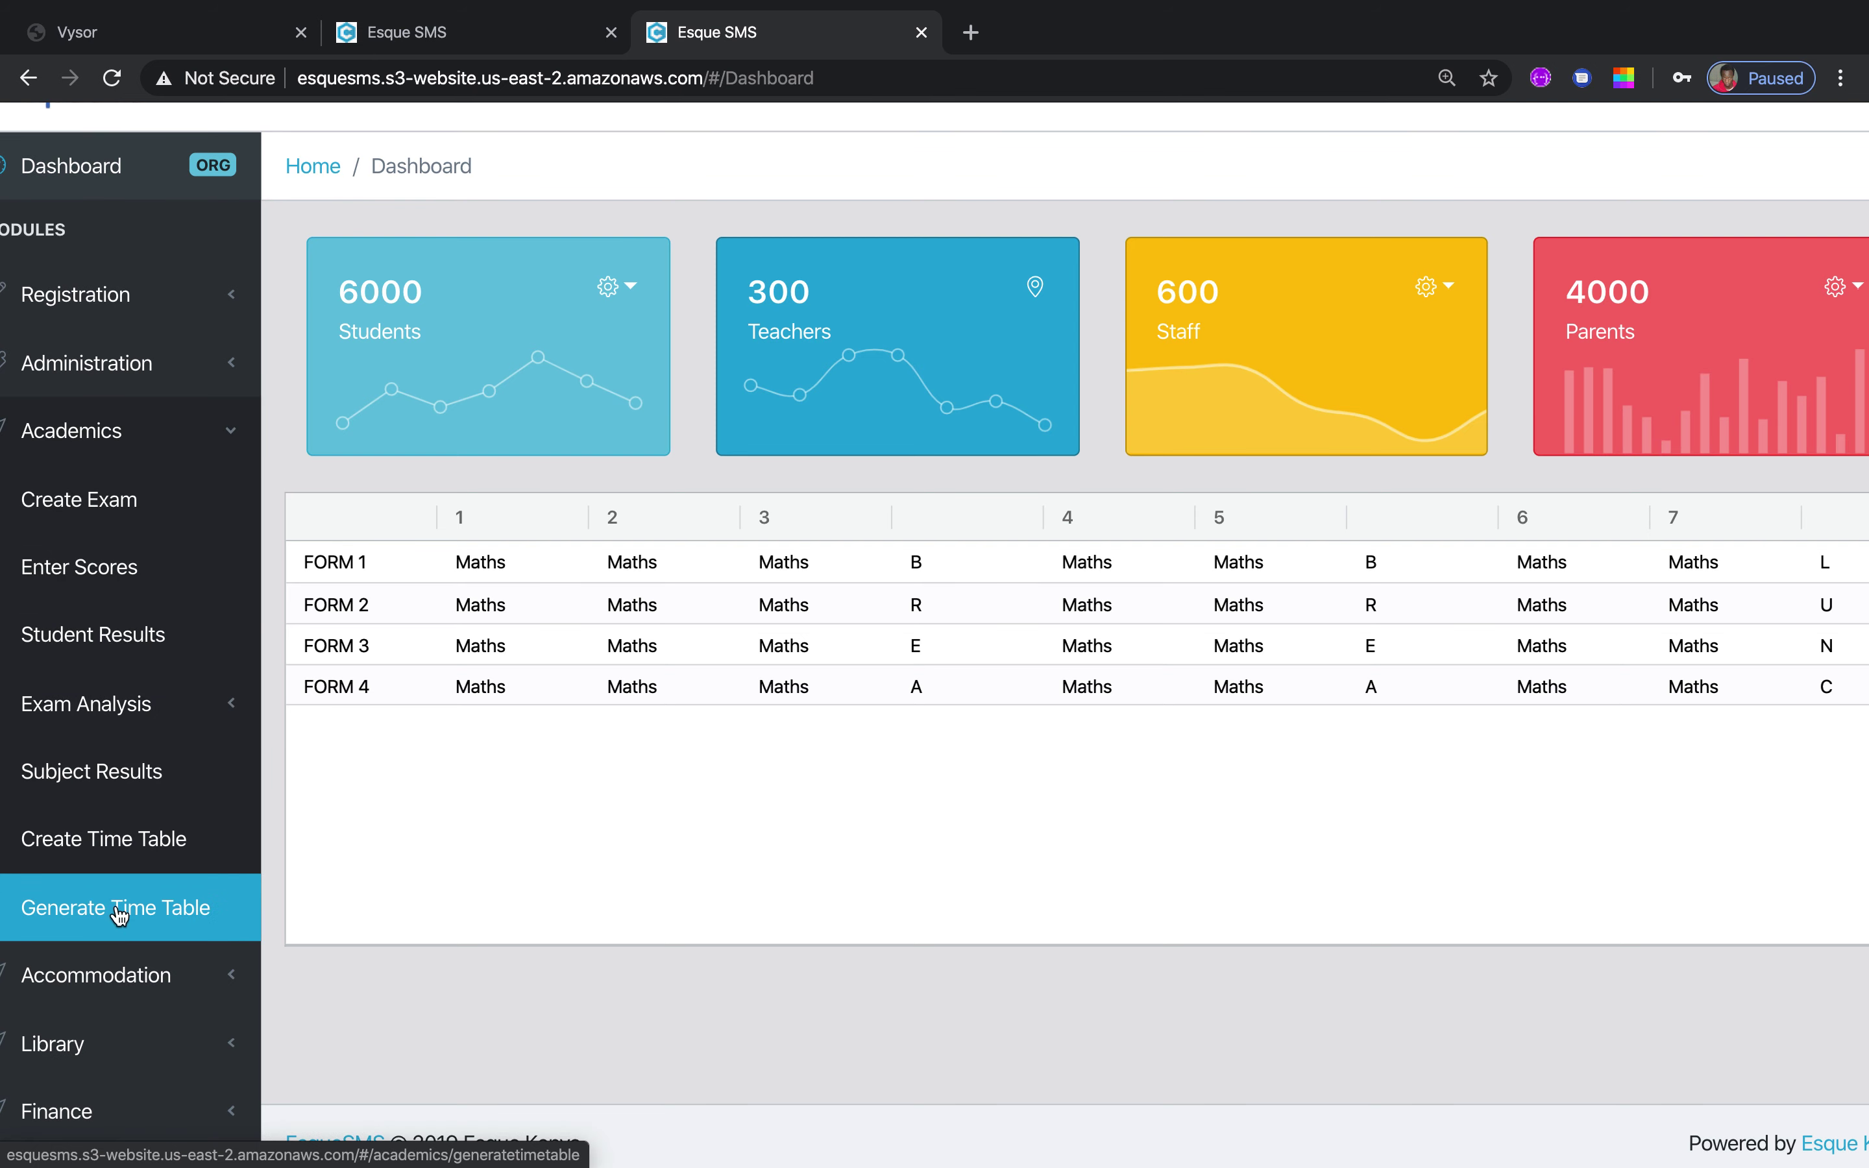
click(178, 772)
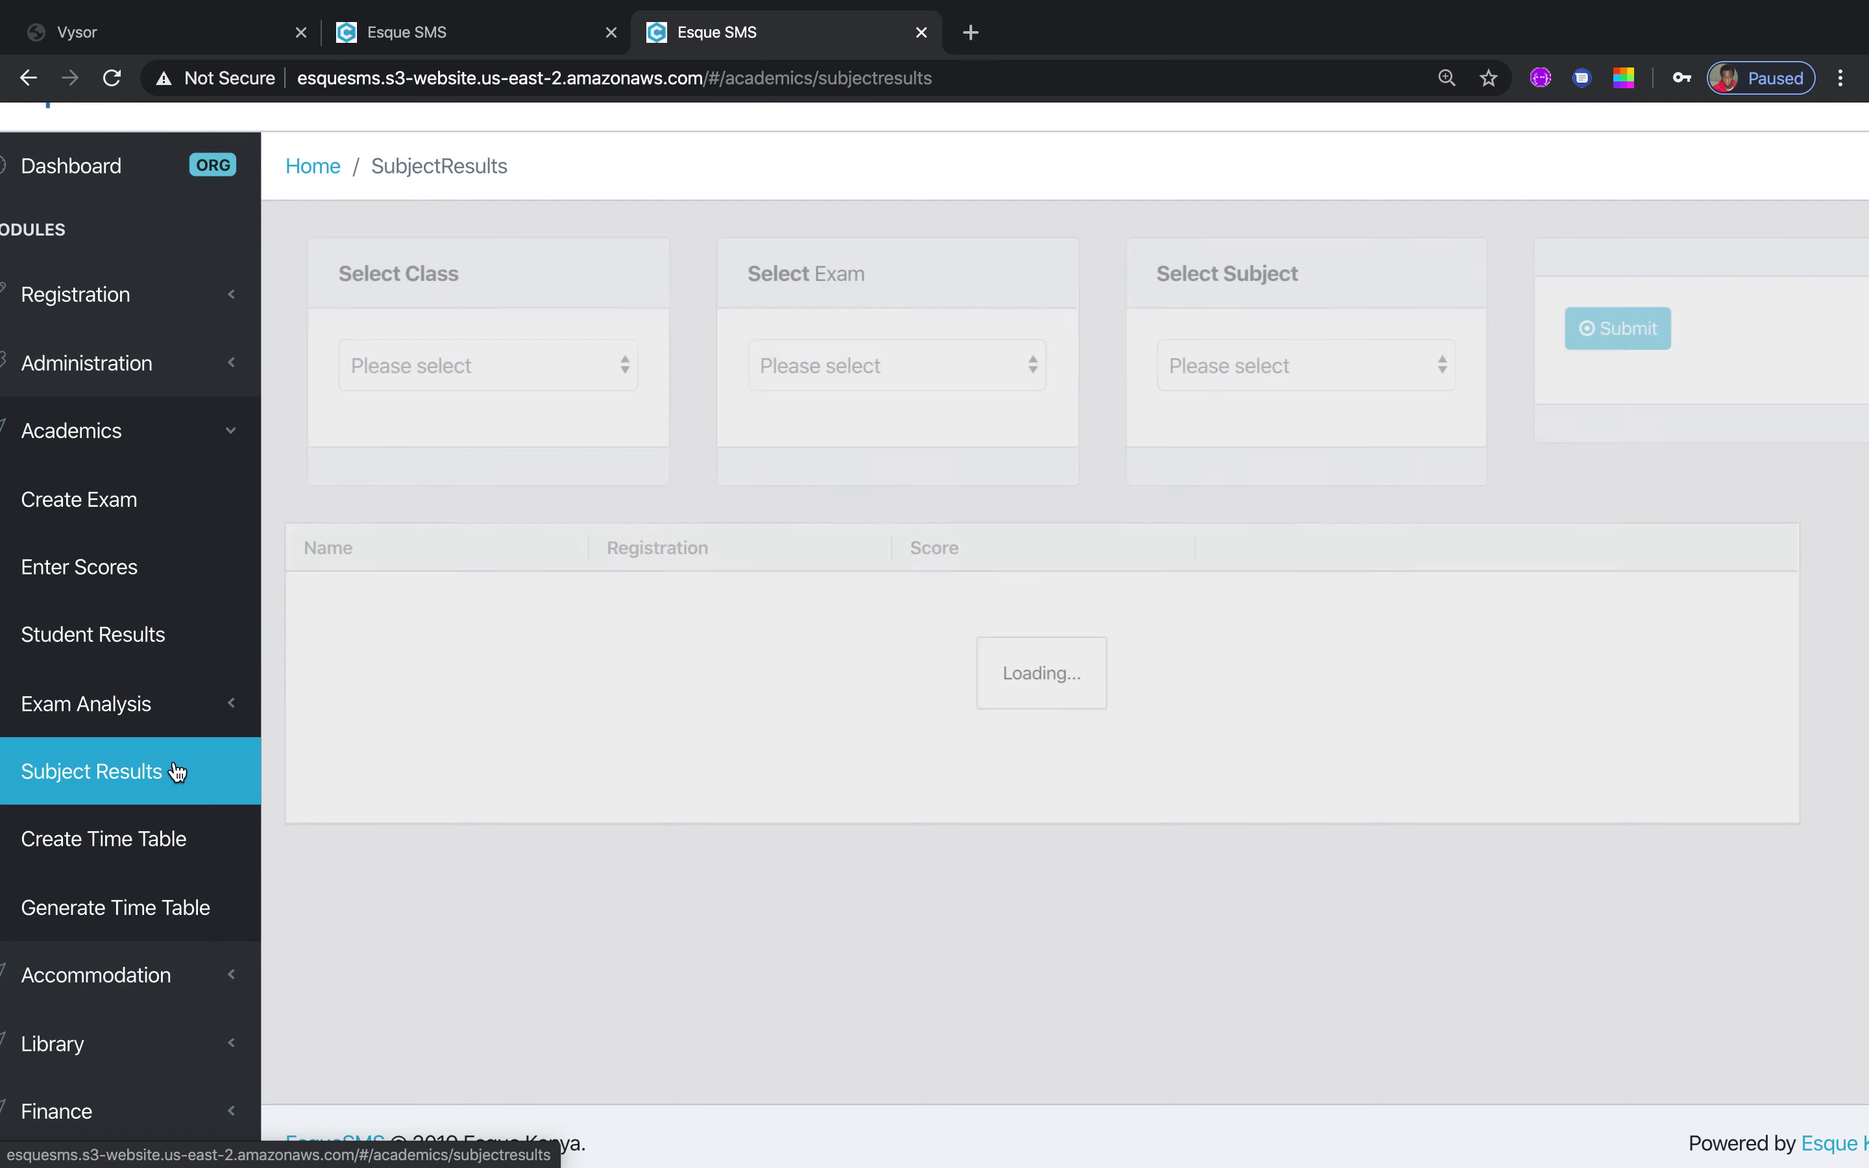
click(625, 364)
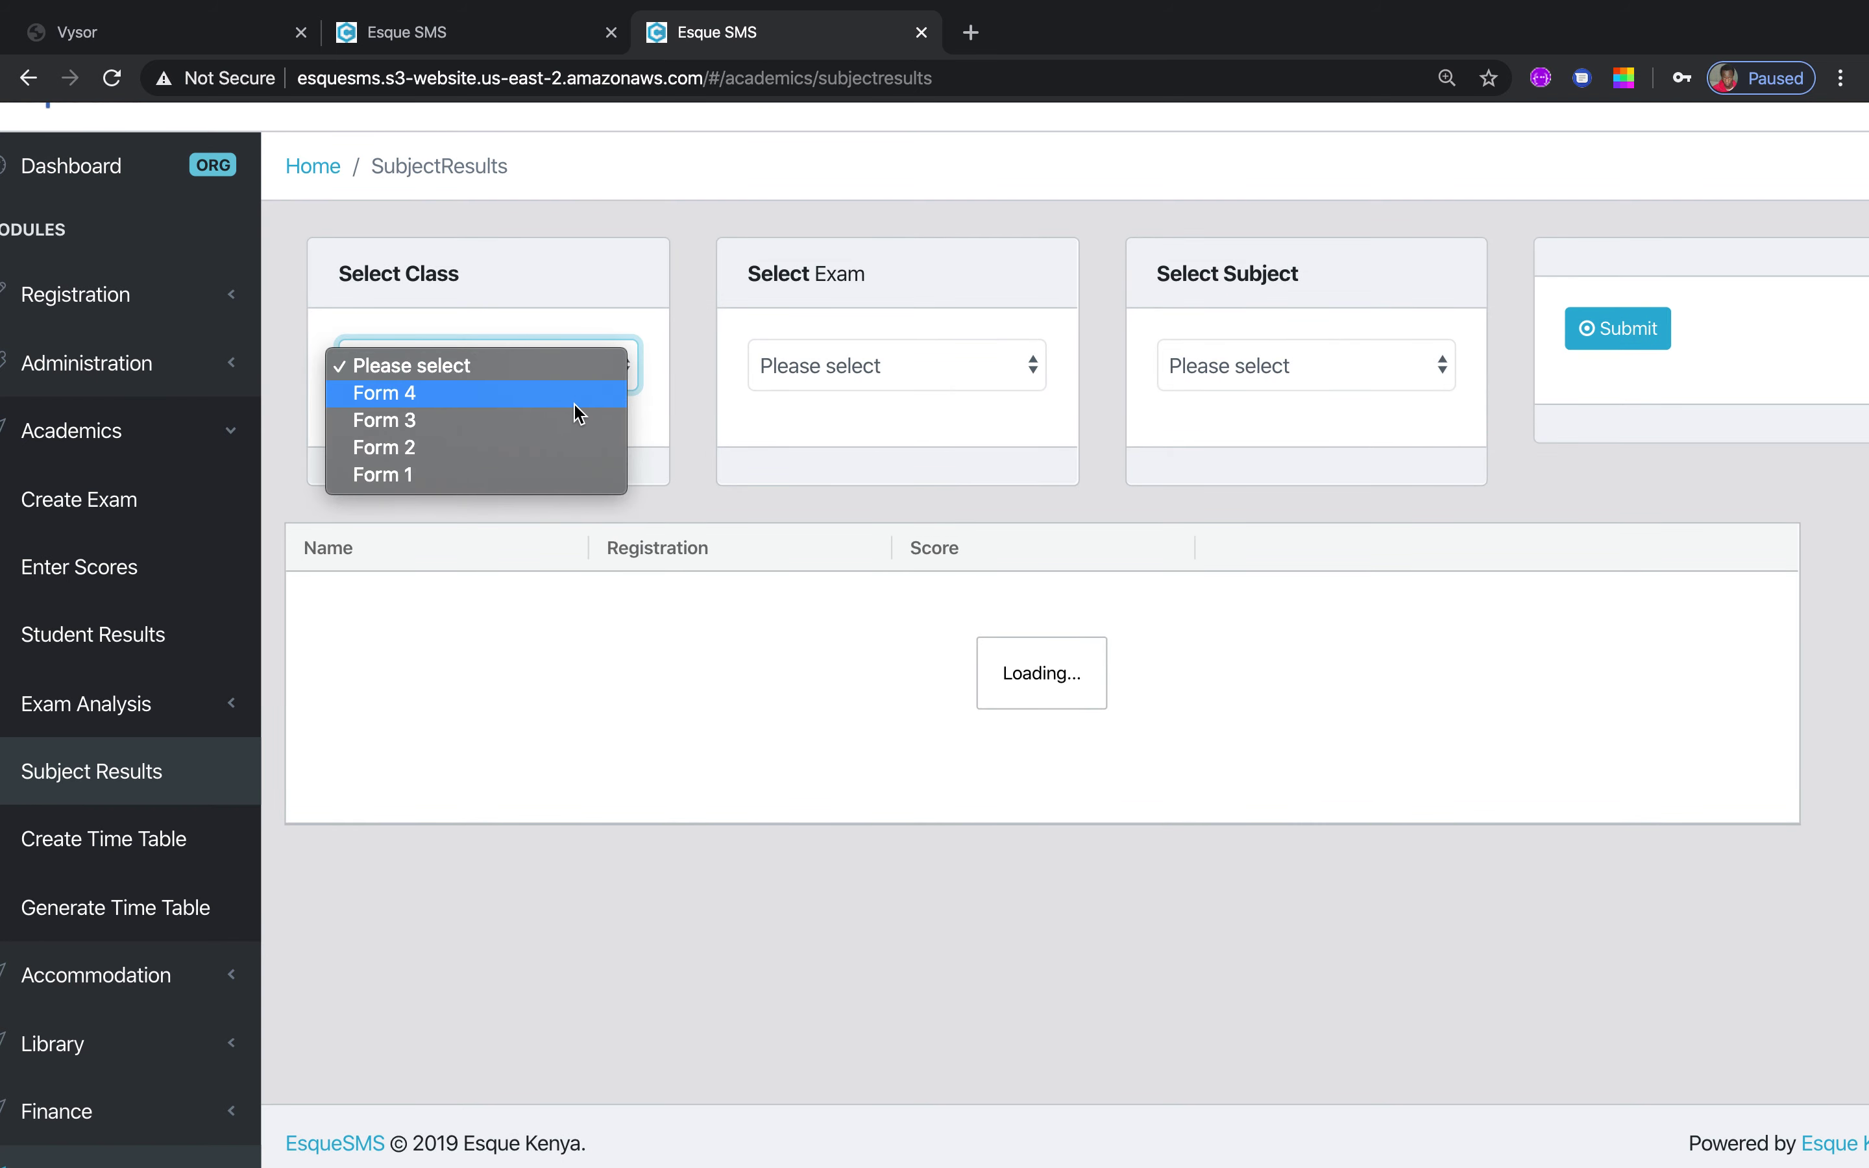
click(575, 393)
click(1033, 378)
click(1013, 398)
click(1443, 366)
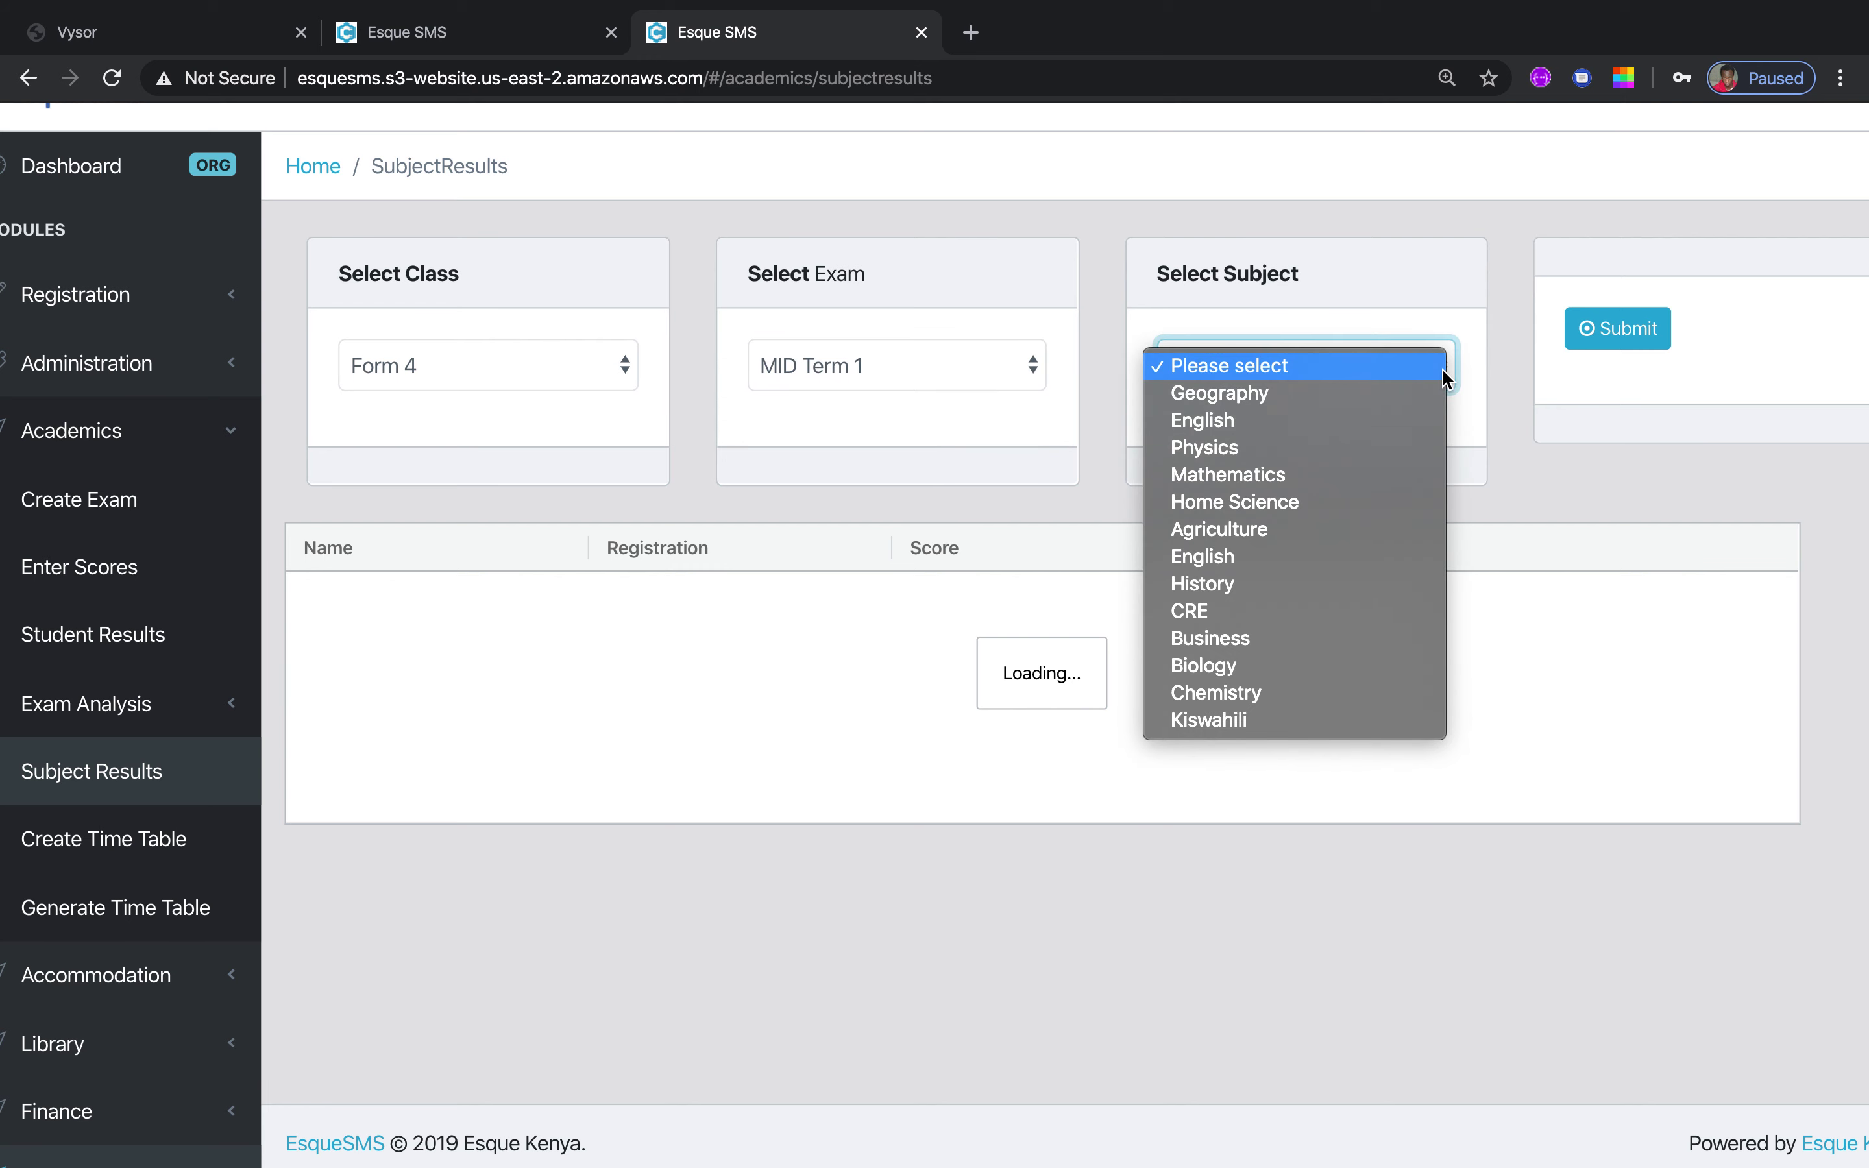
click(1401, 419)
click(1621, 333)
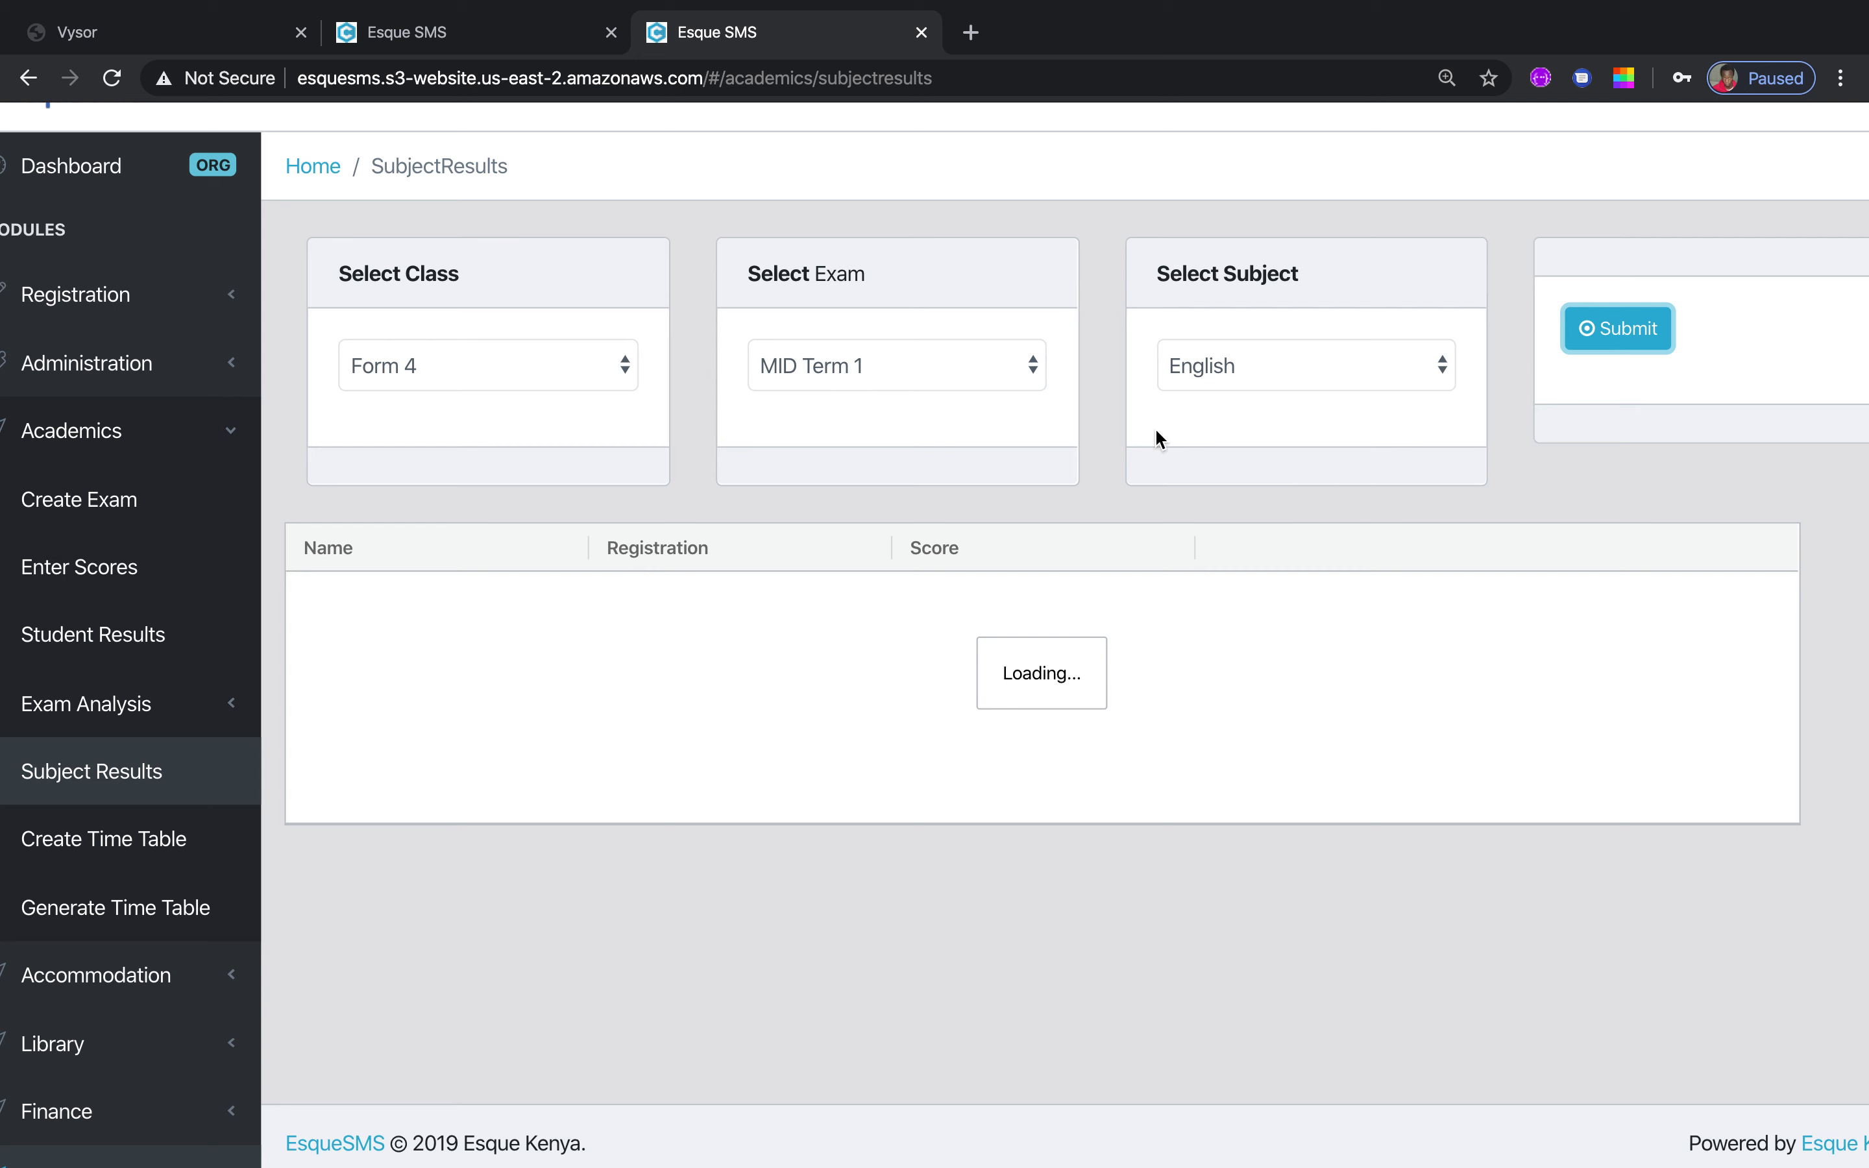
click(112, 78)
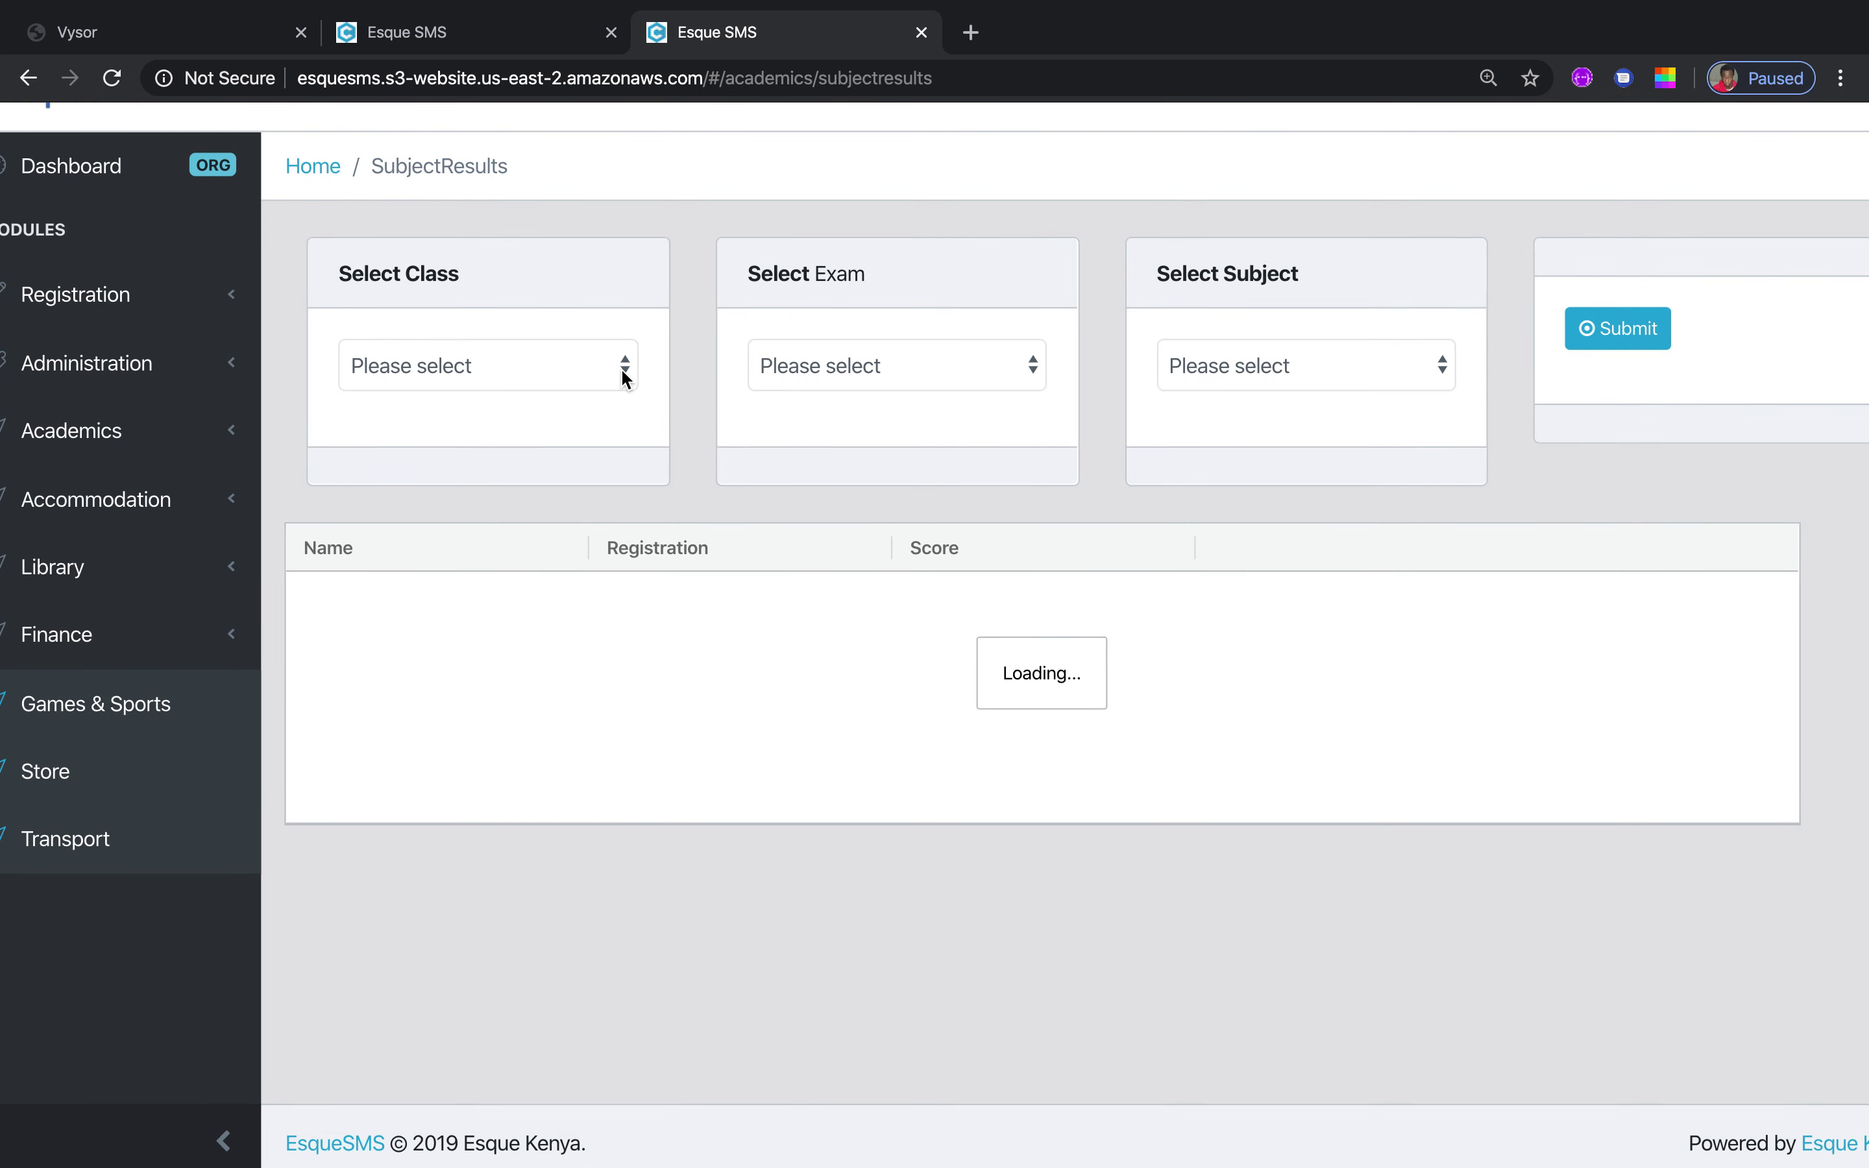
Open Finance > Map Class Fee and choose Form 4 as the class, leaving the fee item empty
click(229, 645)
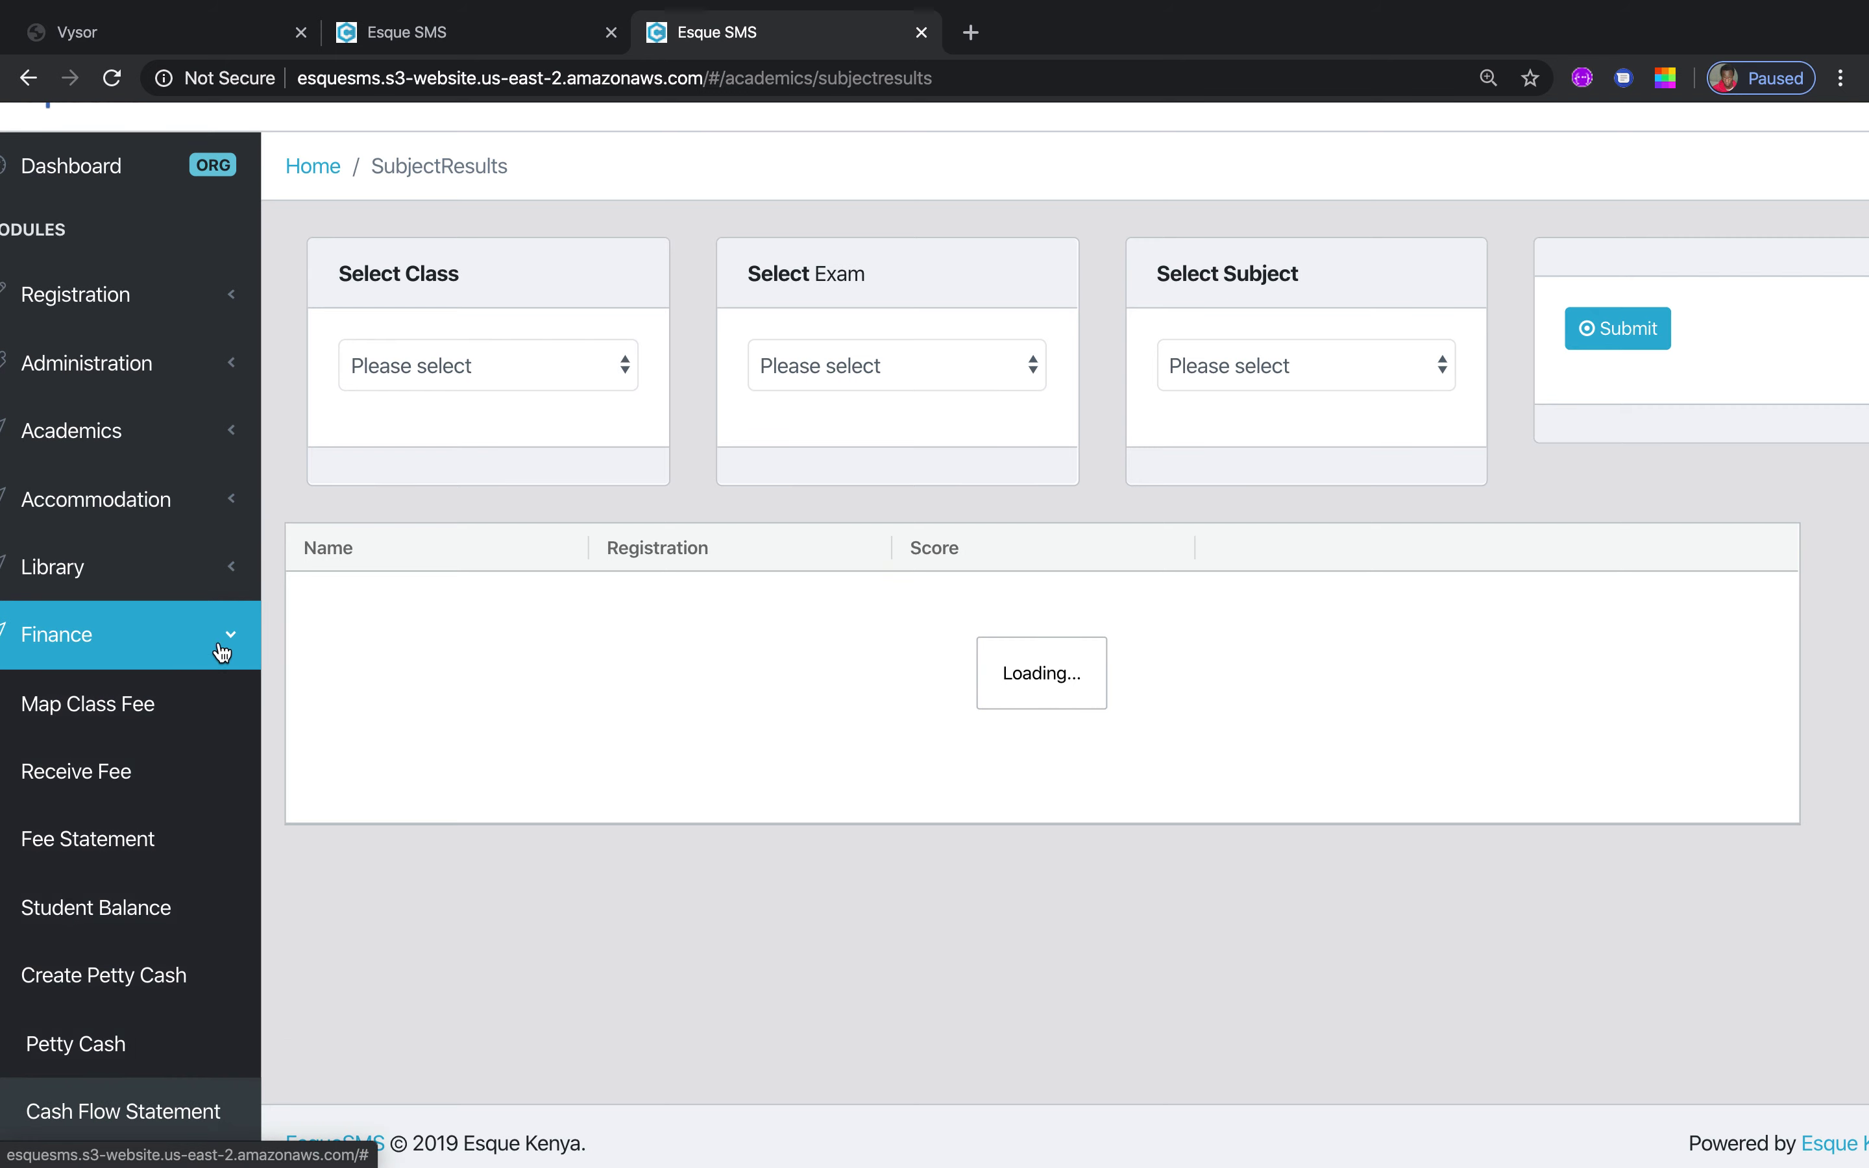
click(157, 715)
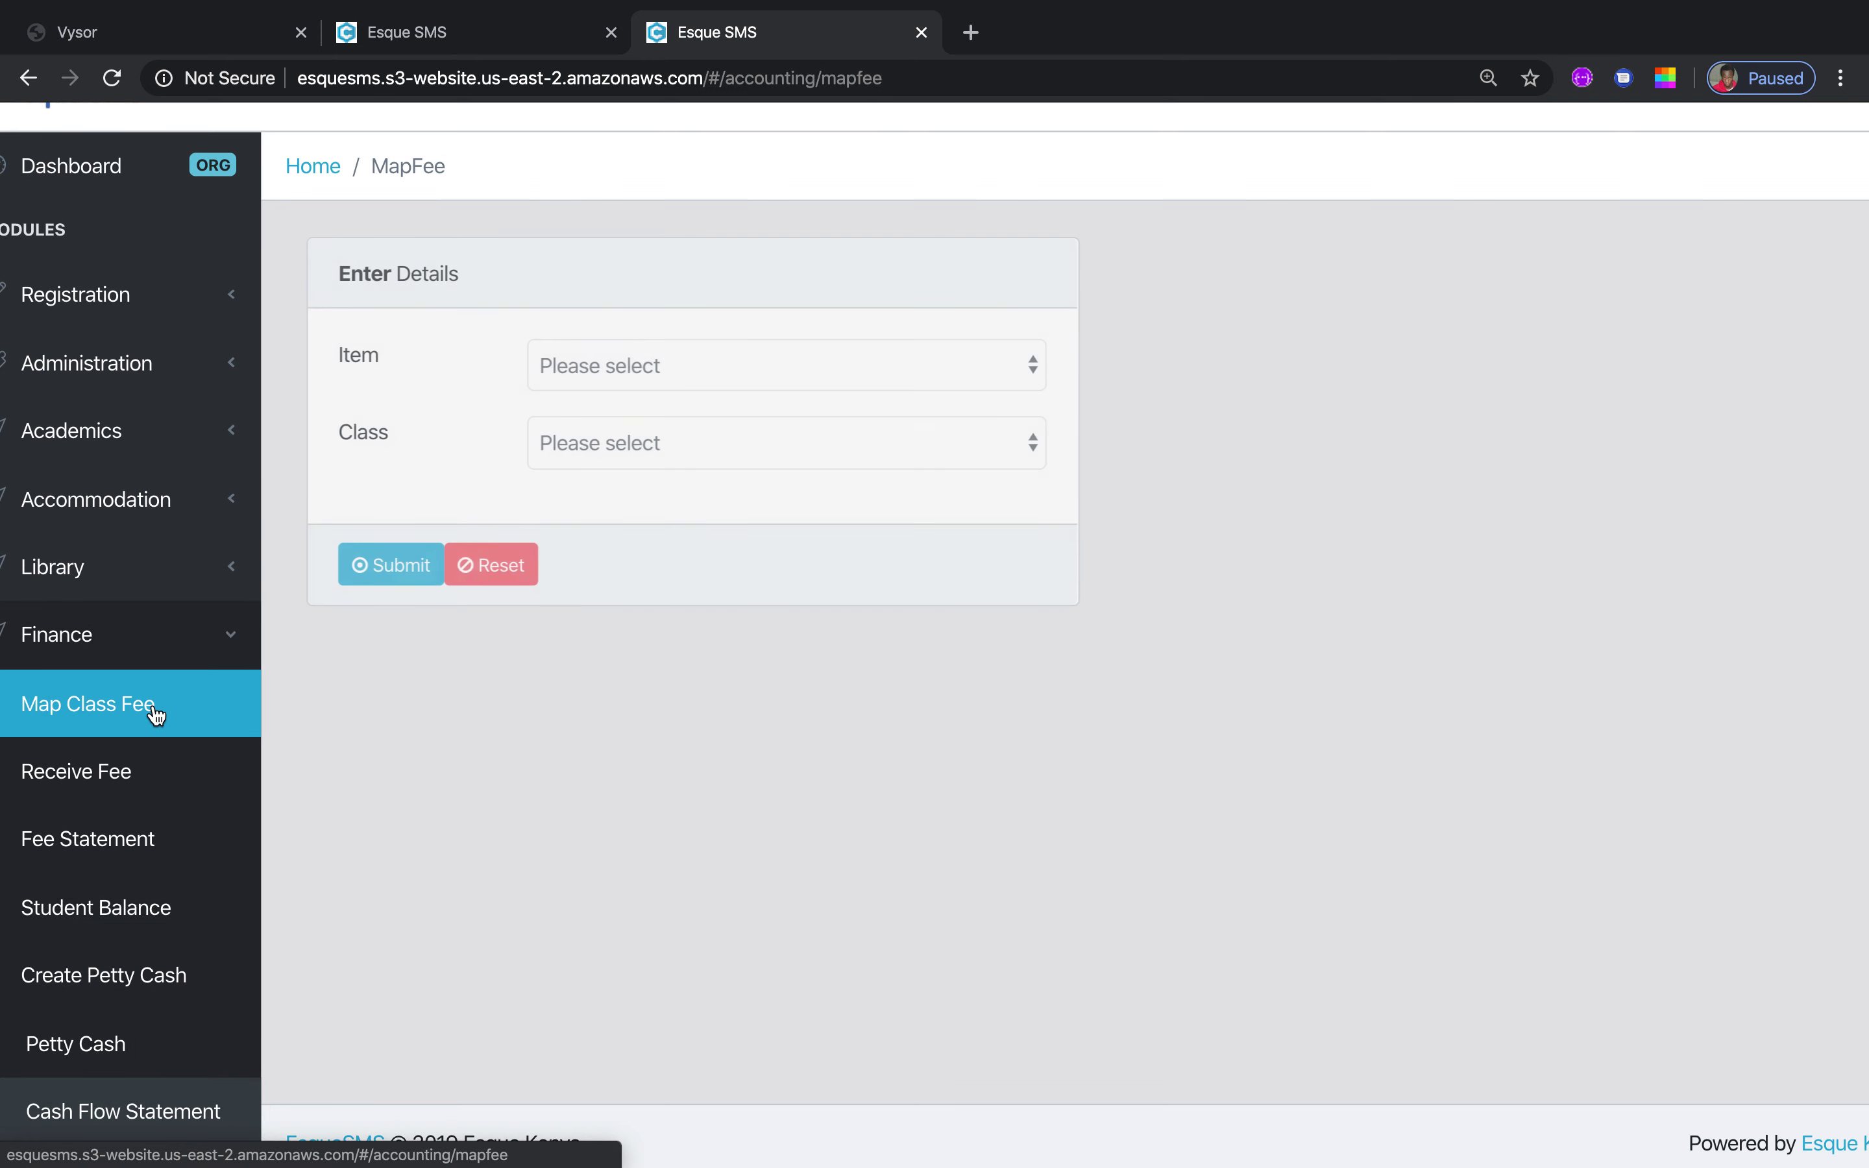
click(1039, 377)
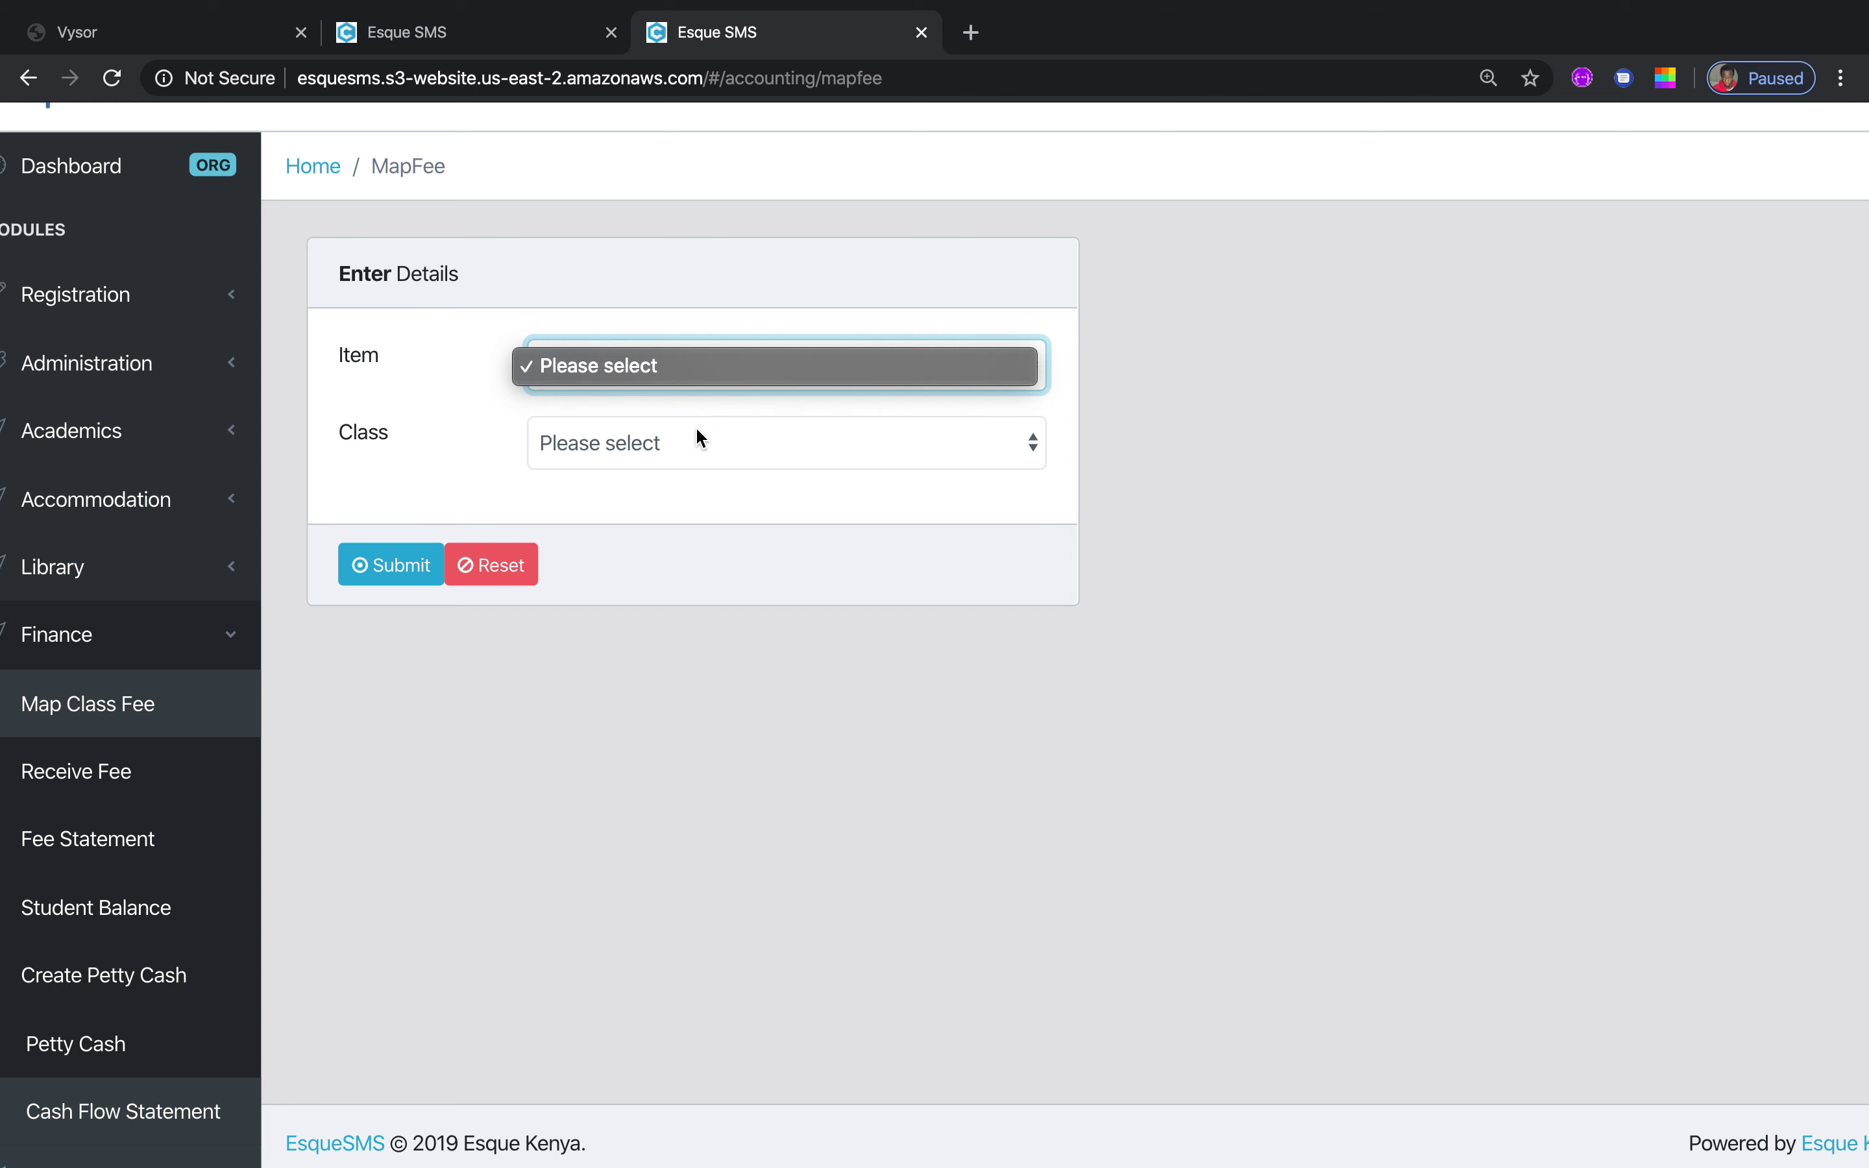
click(737, 271)
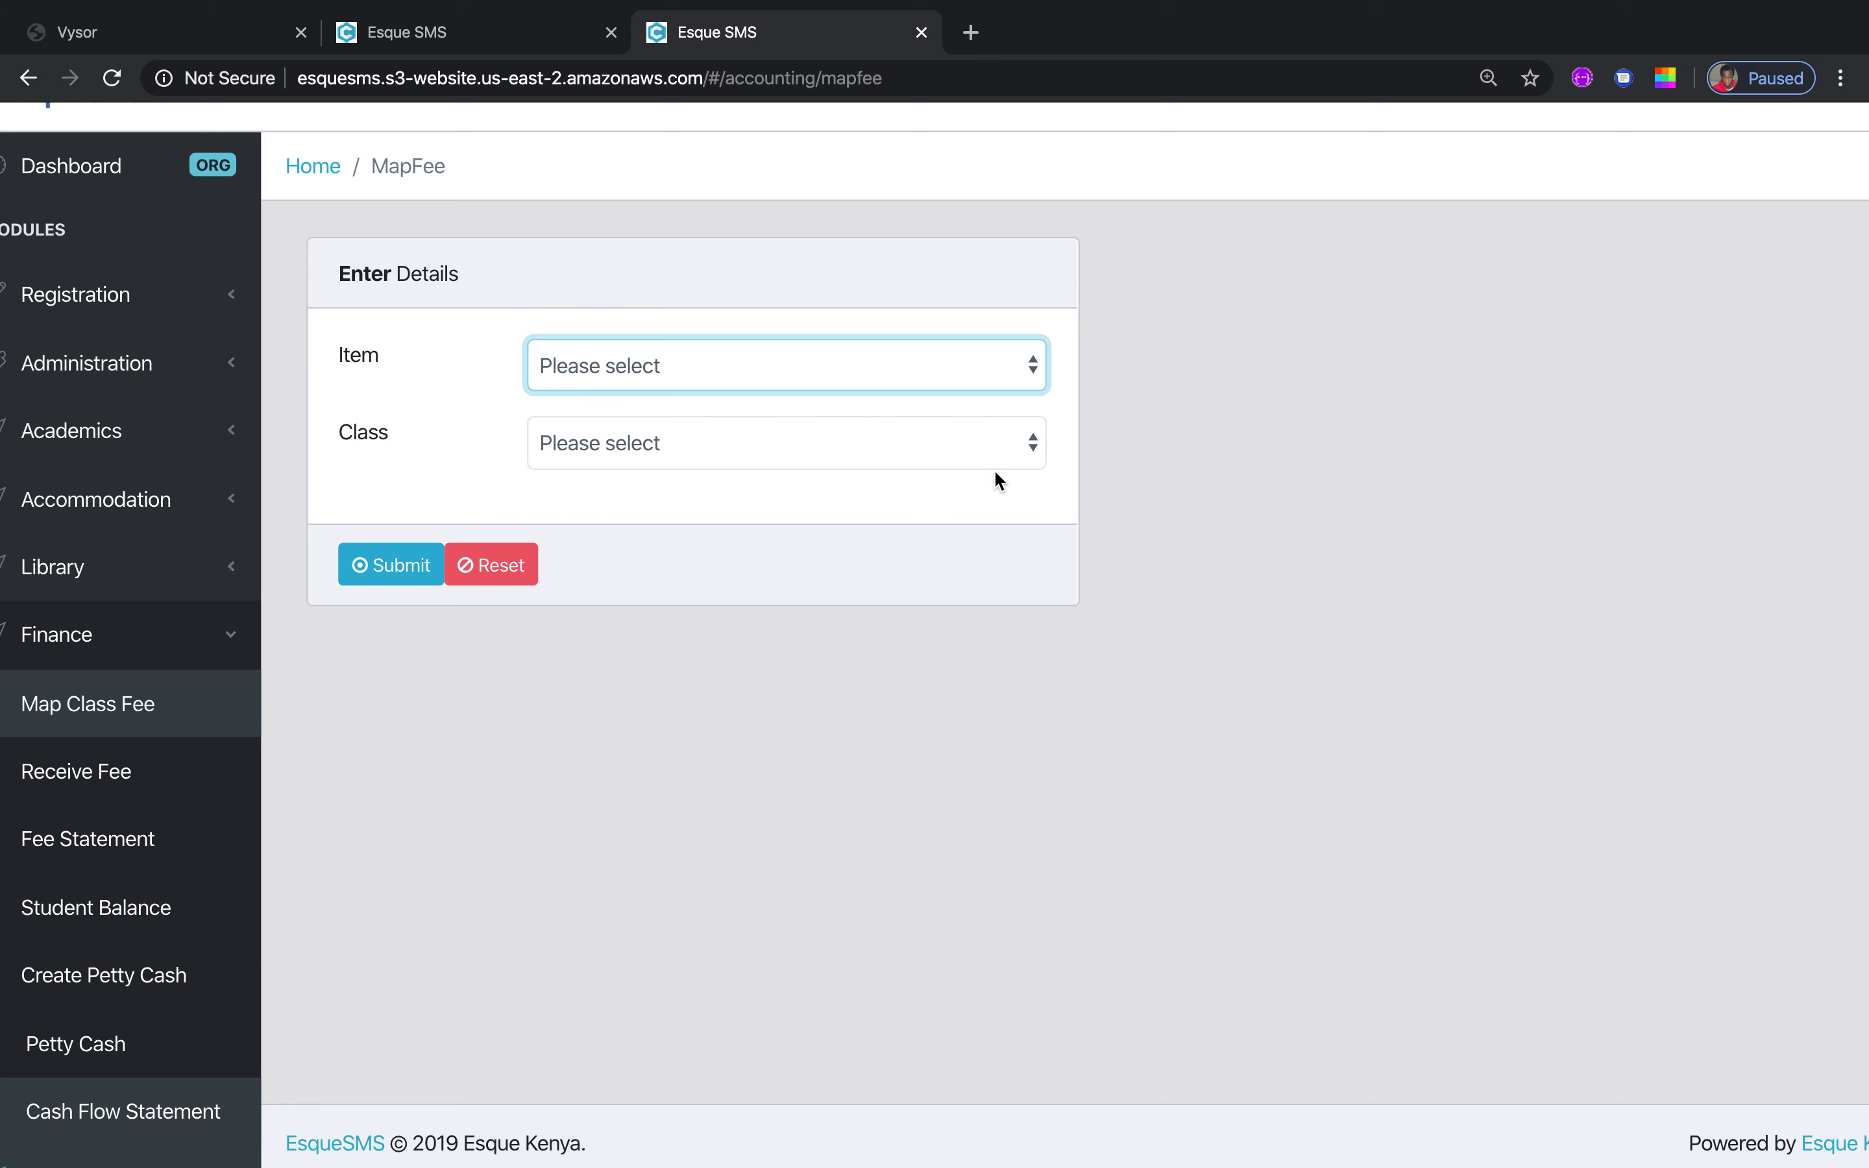
click(1030, 447)
click(901, 471)
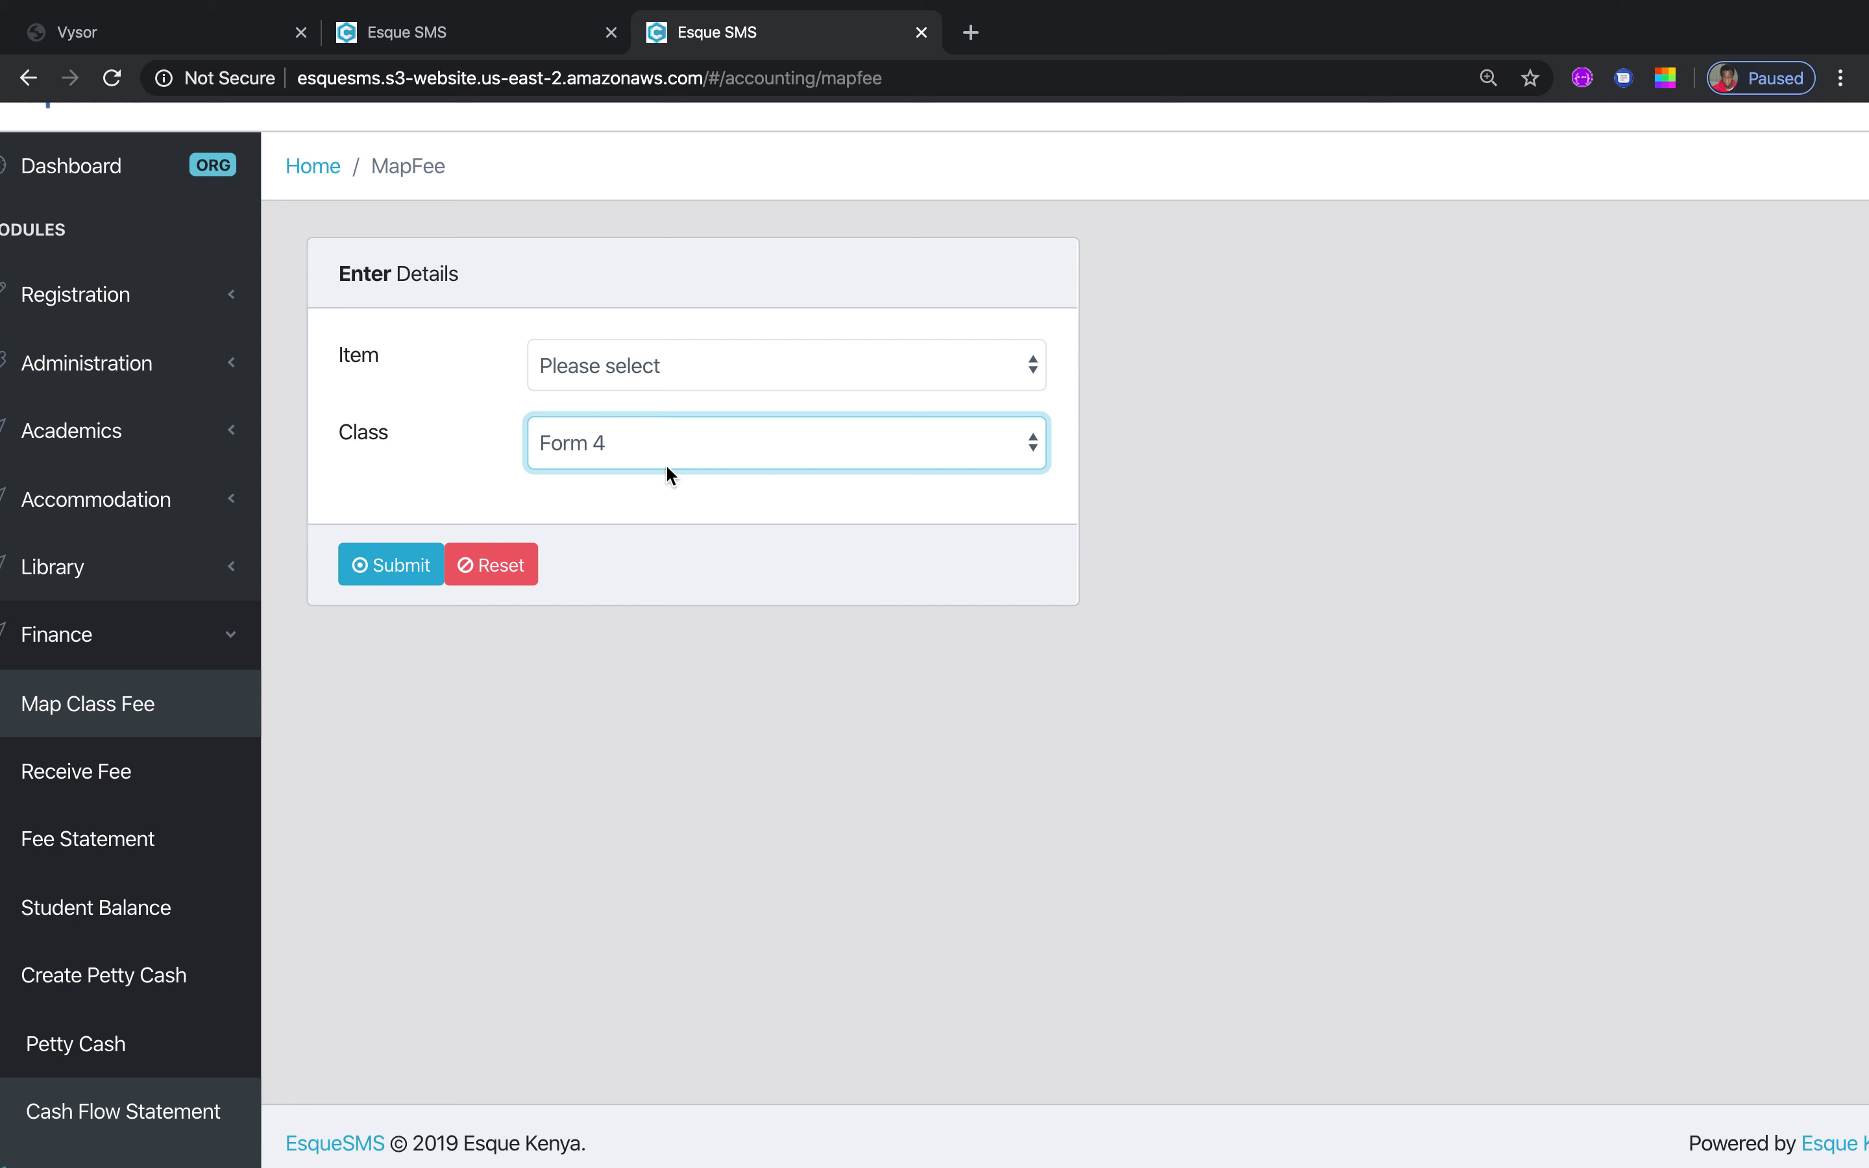
On Receive Fee, search for student 3020 and load their fee details
click(152, 788)
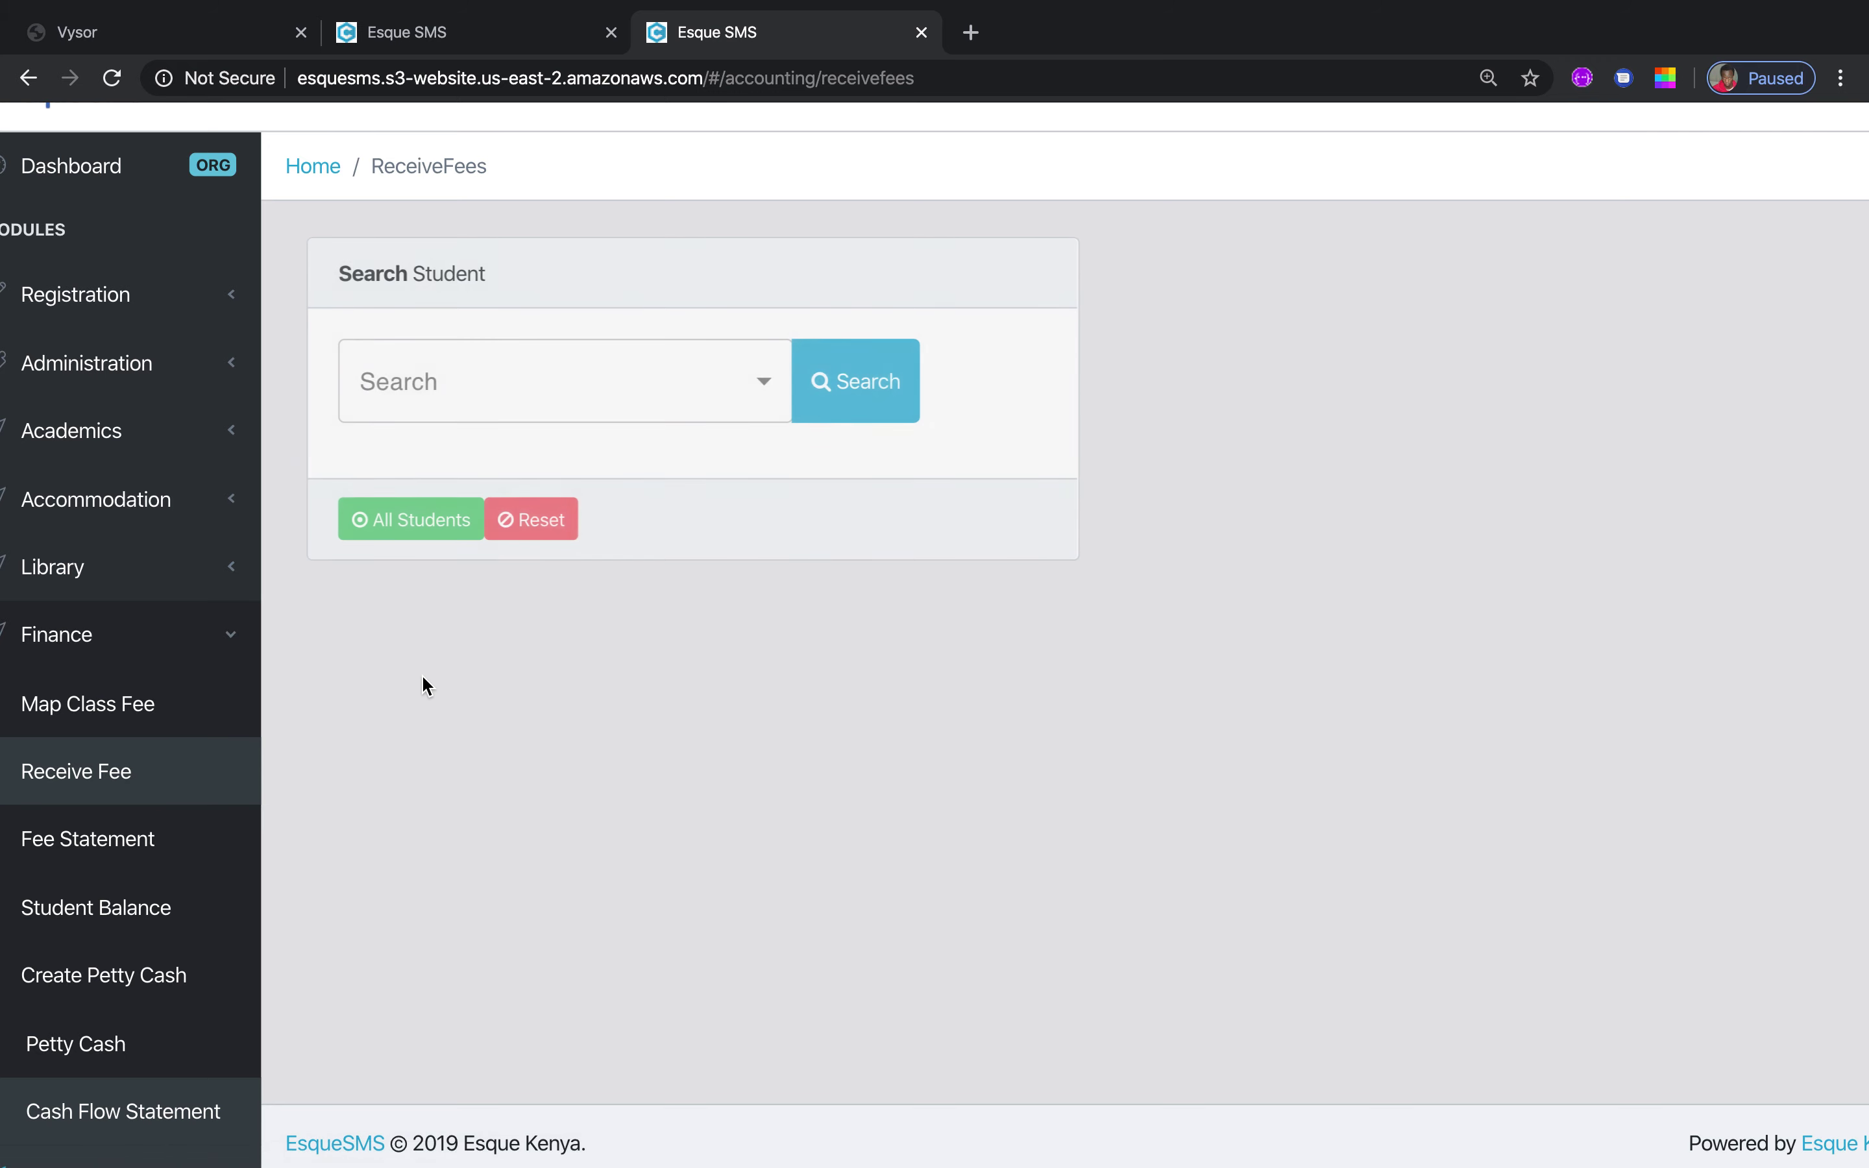
click(767, 393)
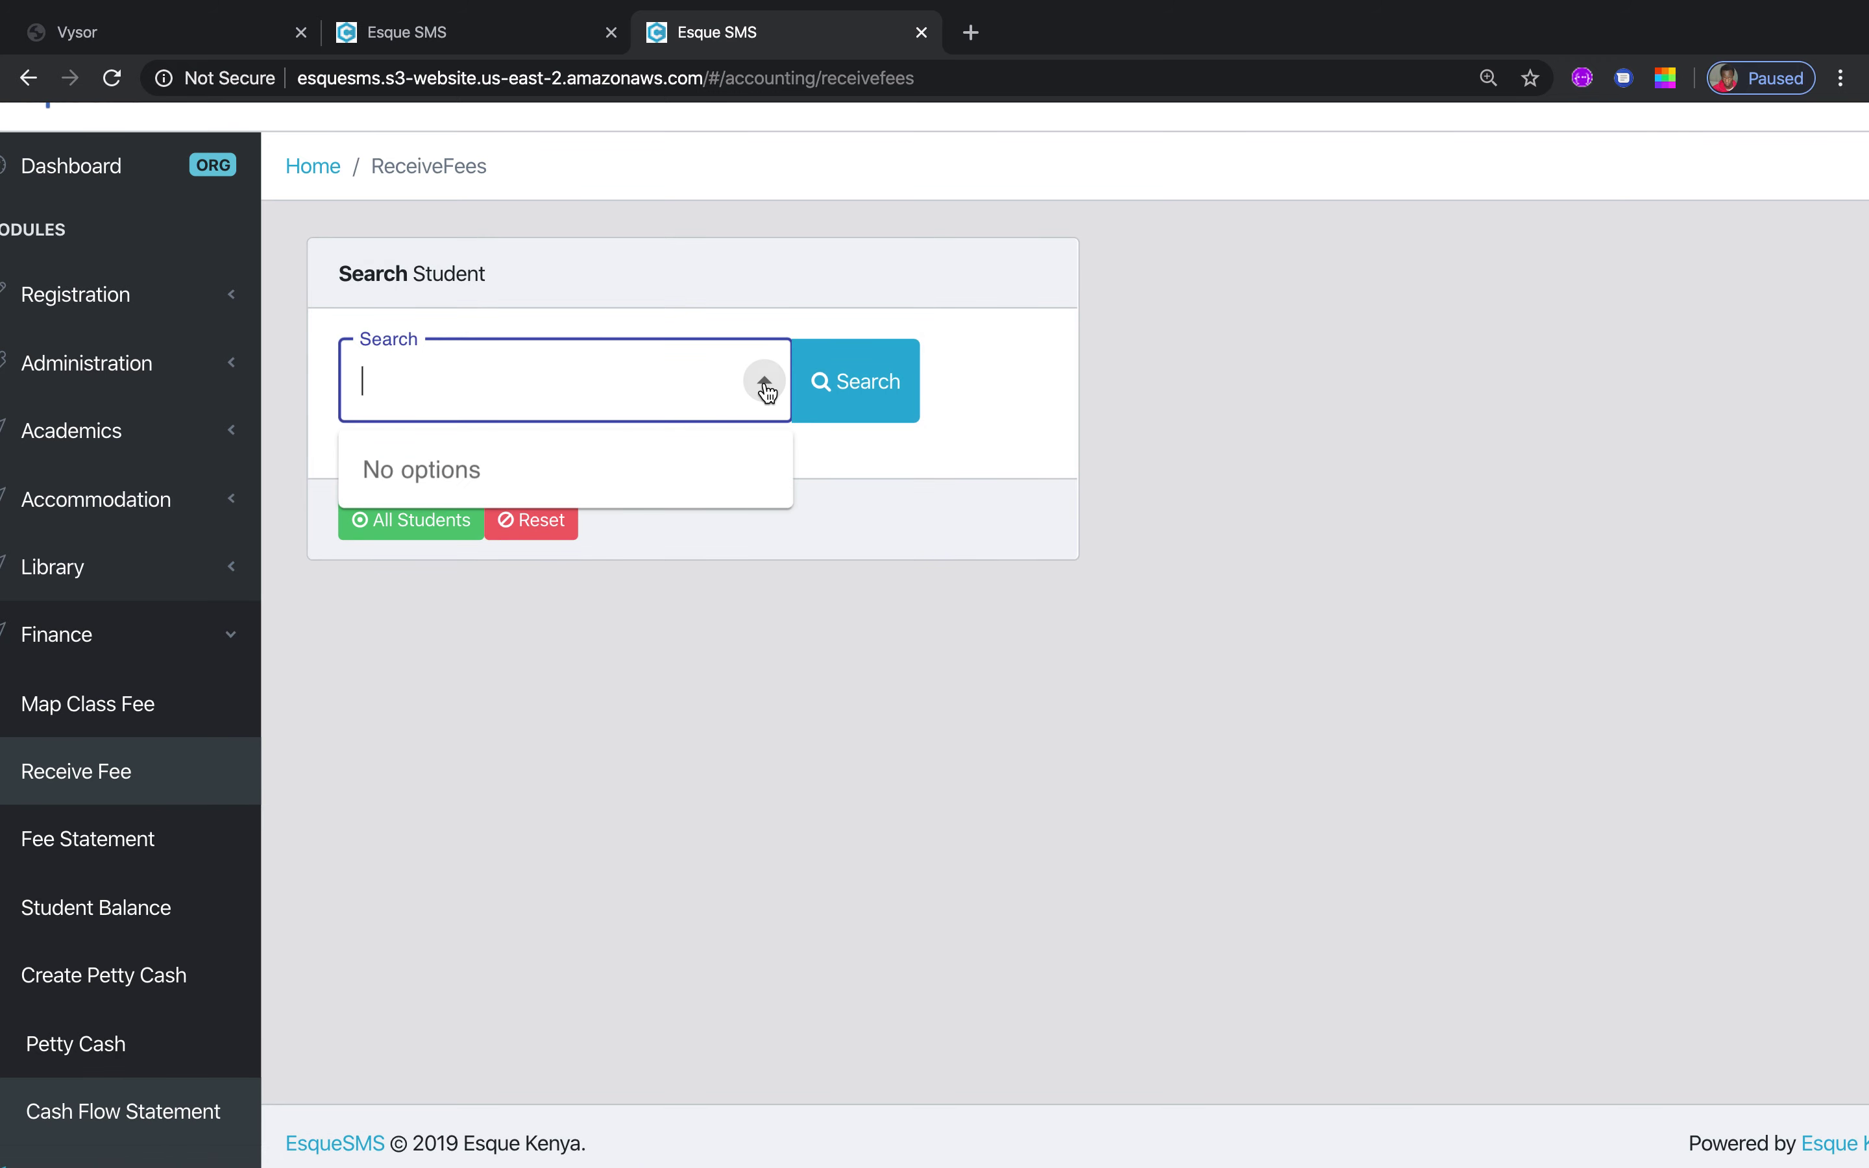
text(3020)
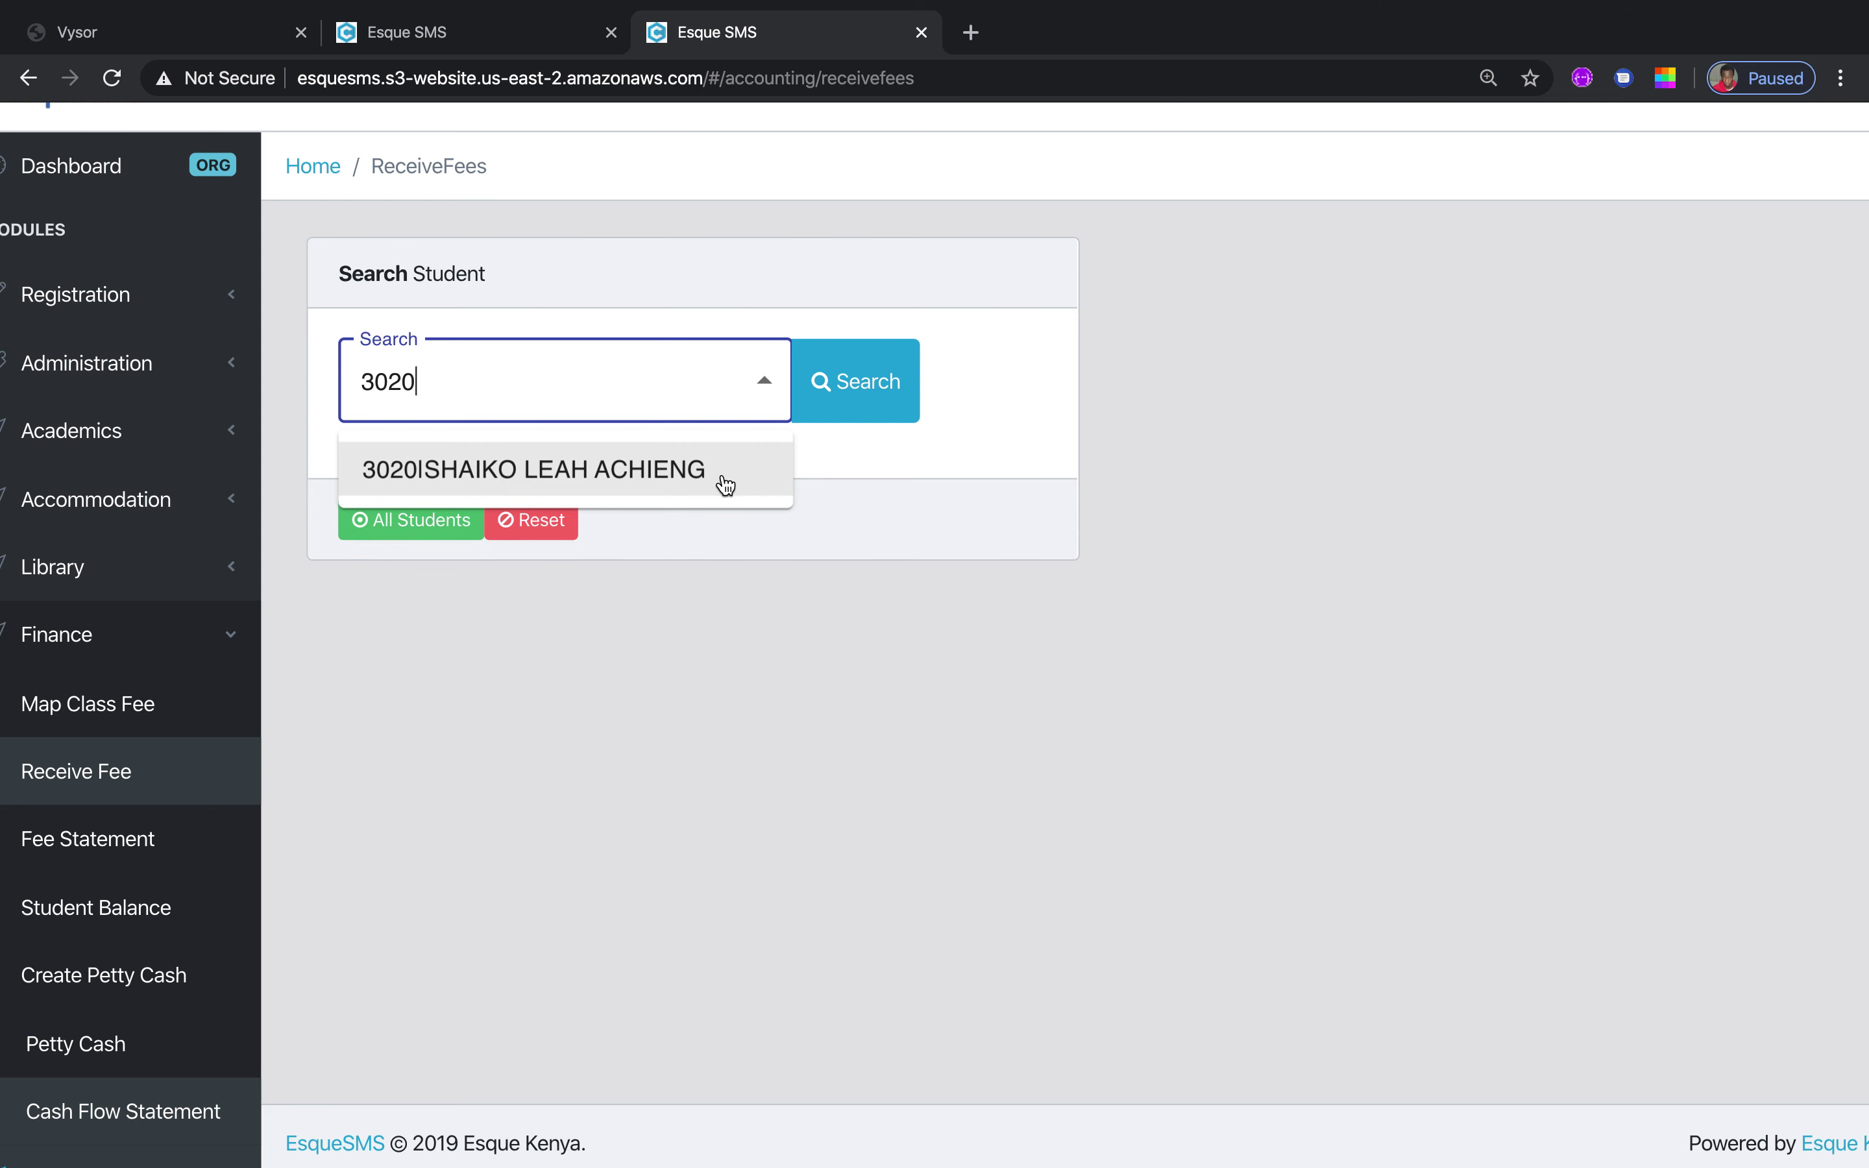
click(694, 480)
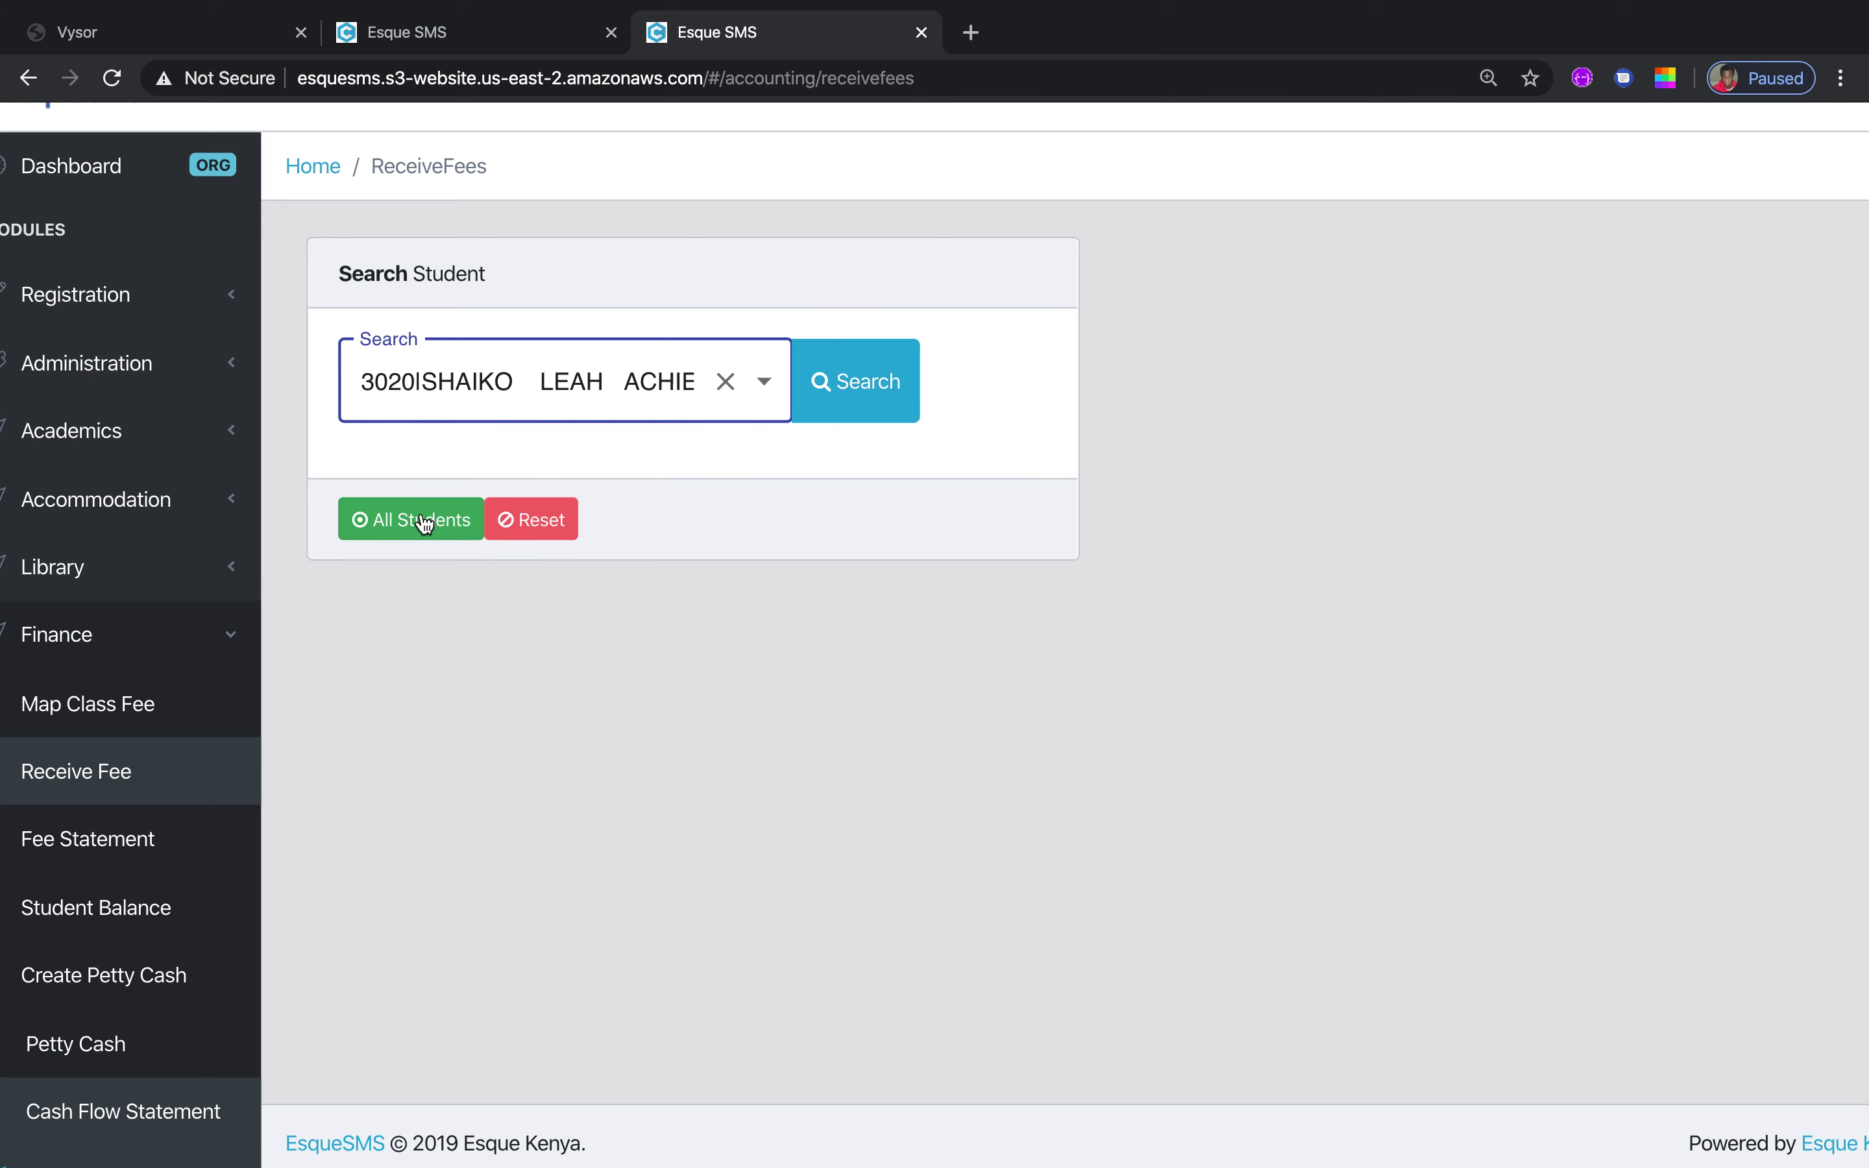
click(871, 393)
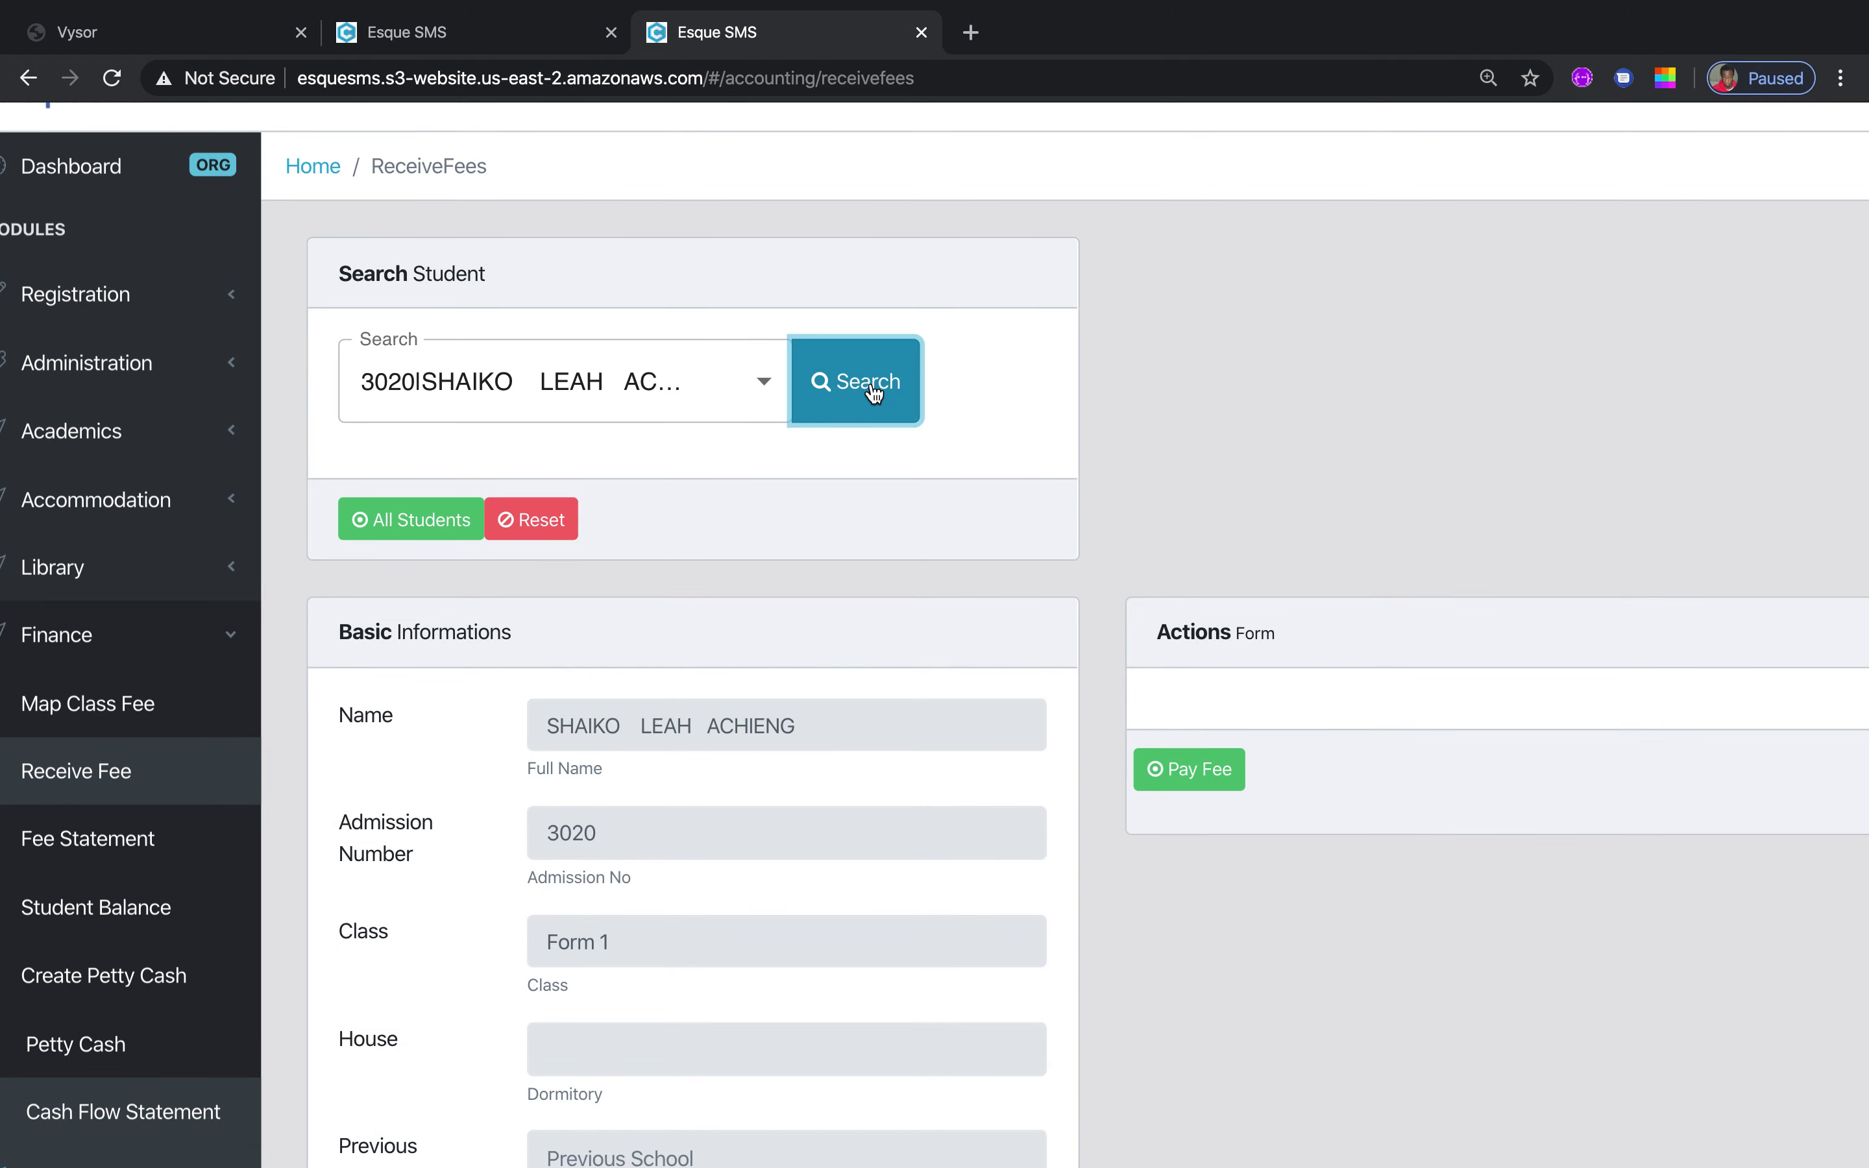
Scroll back up so the Form 1 student's Basic Informations and Pay Fee button are visible
click(1150, 848)
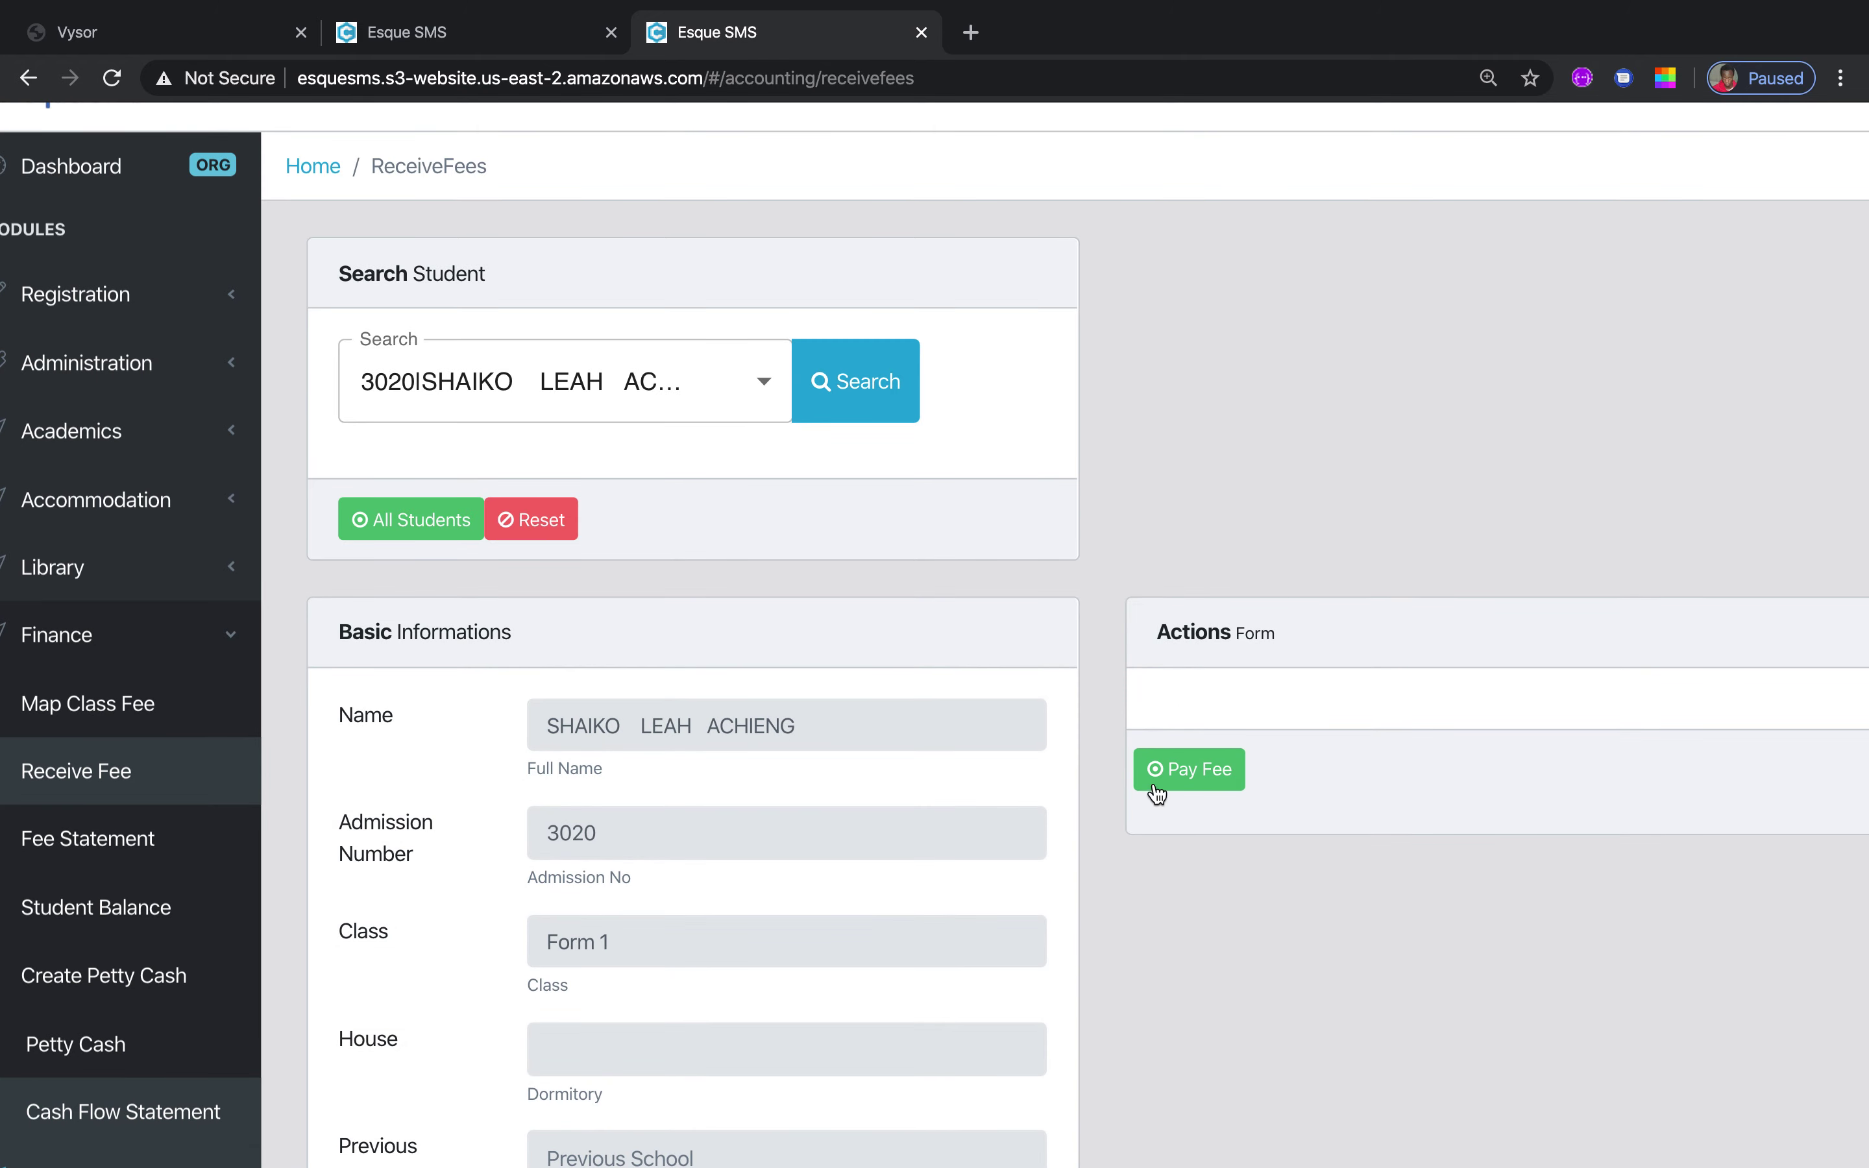
mouse_move(695, 1159)
scroll(1175, 494, down, 5)
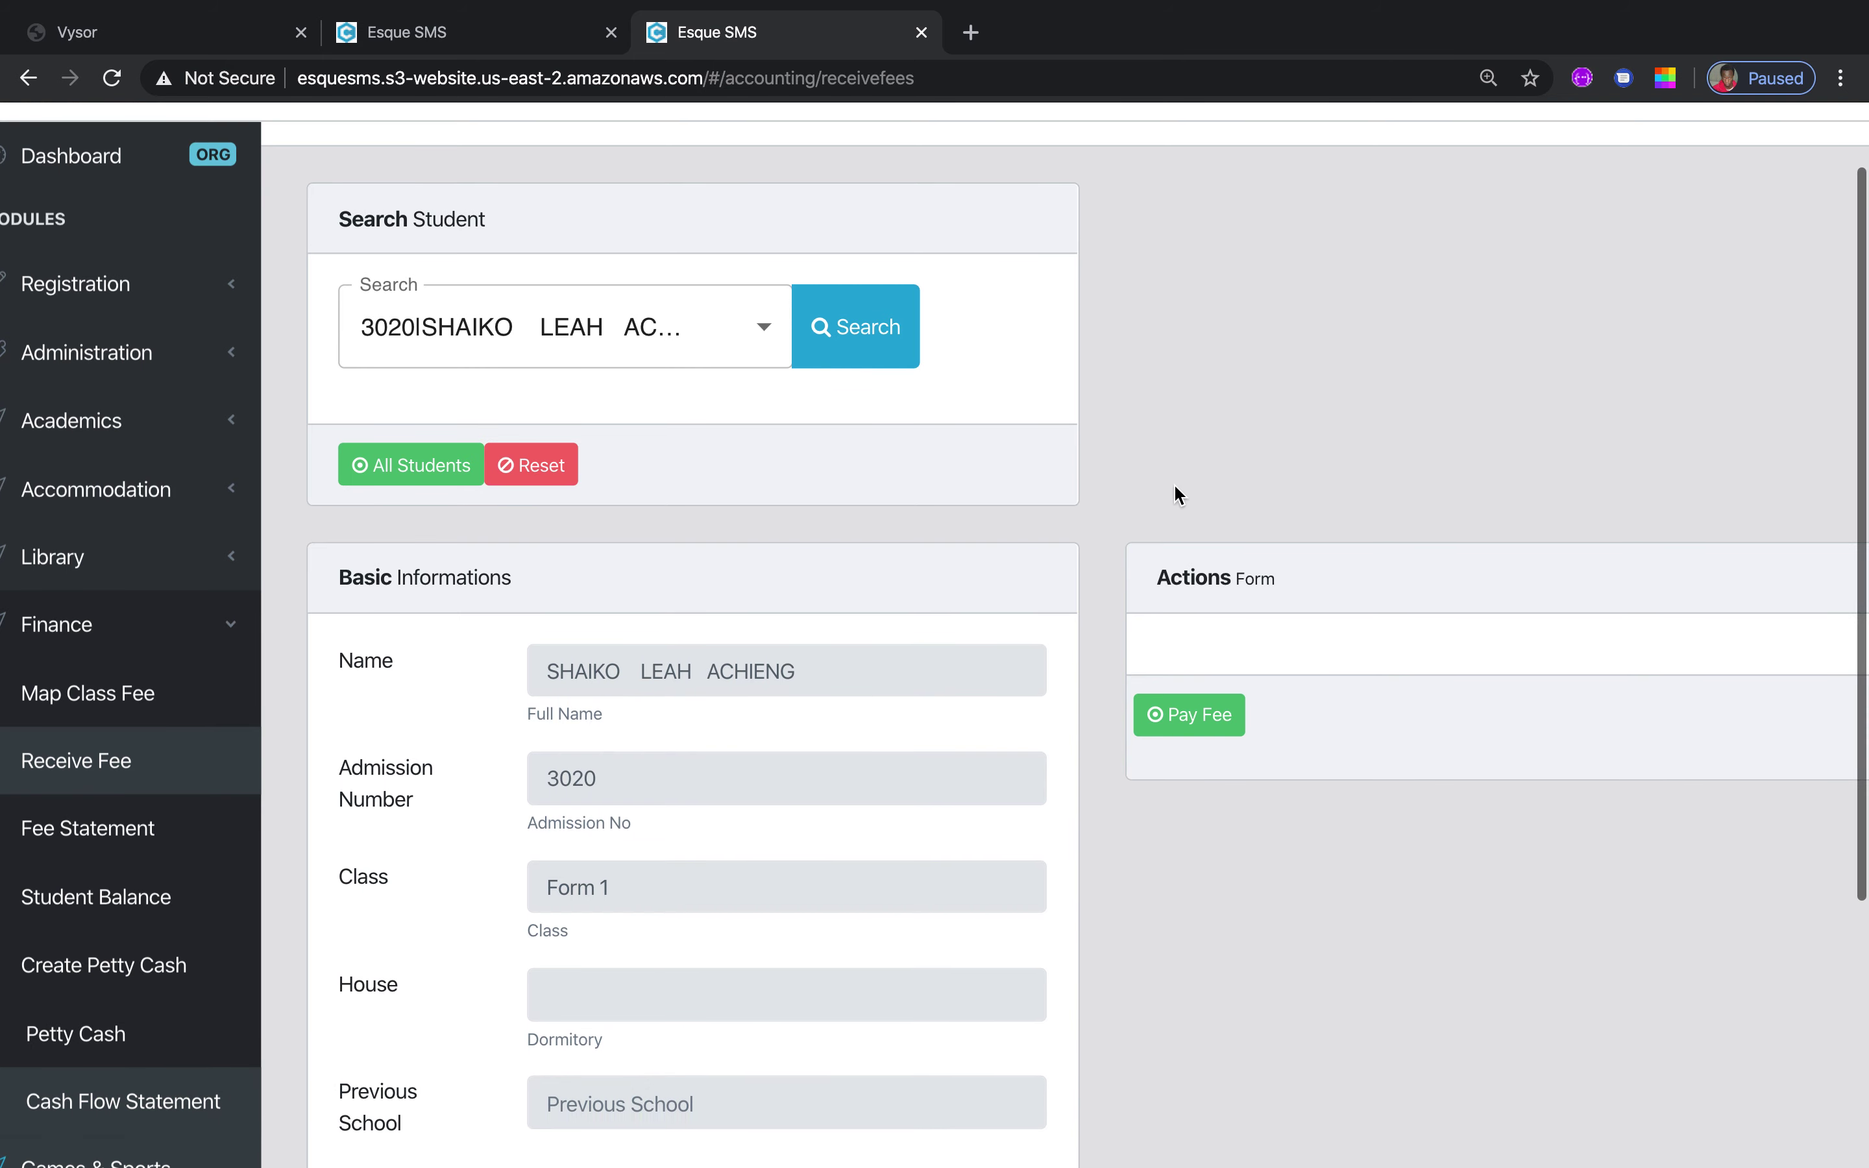
scroll(1175, 494, down, 2)
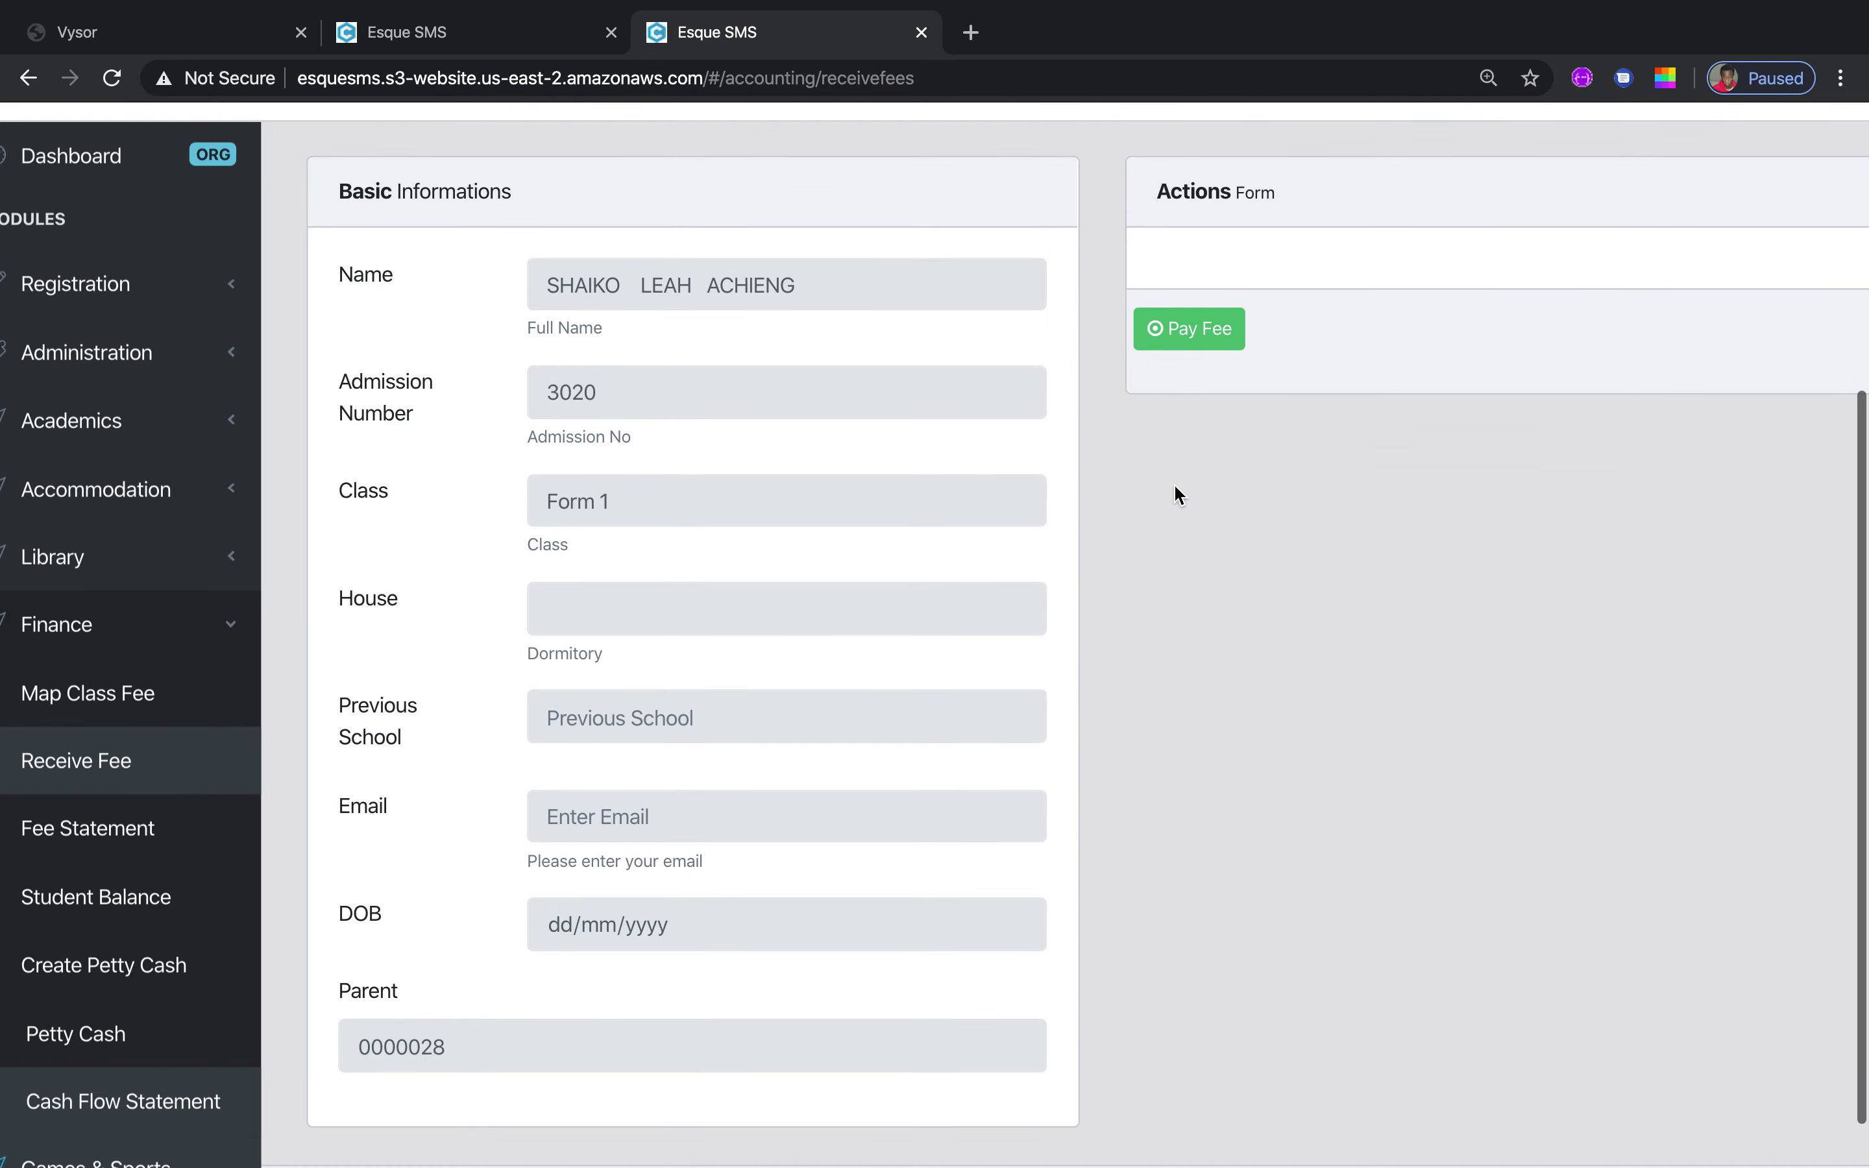
scroll(1174, 495, up, 3)
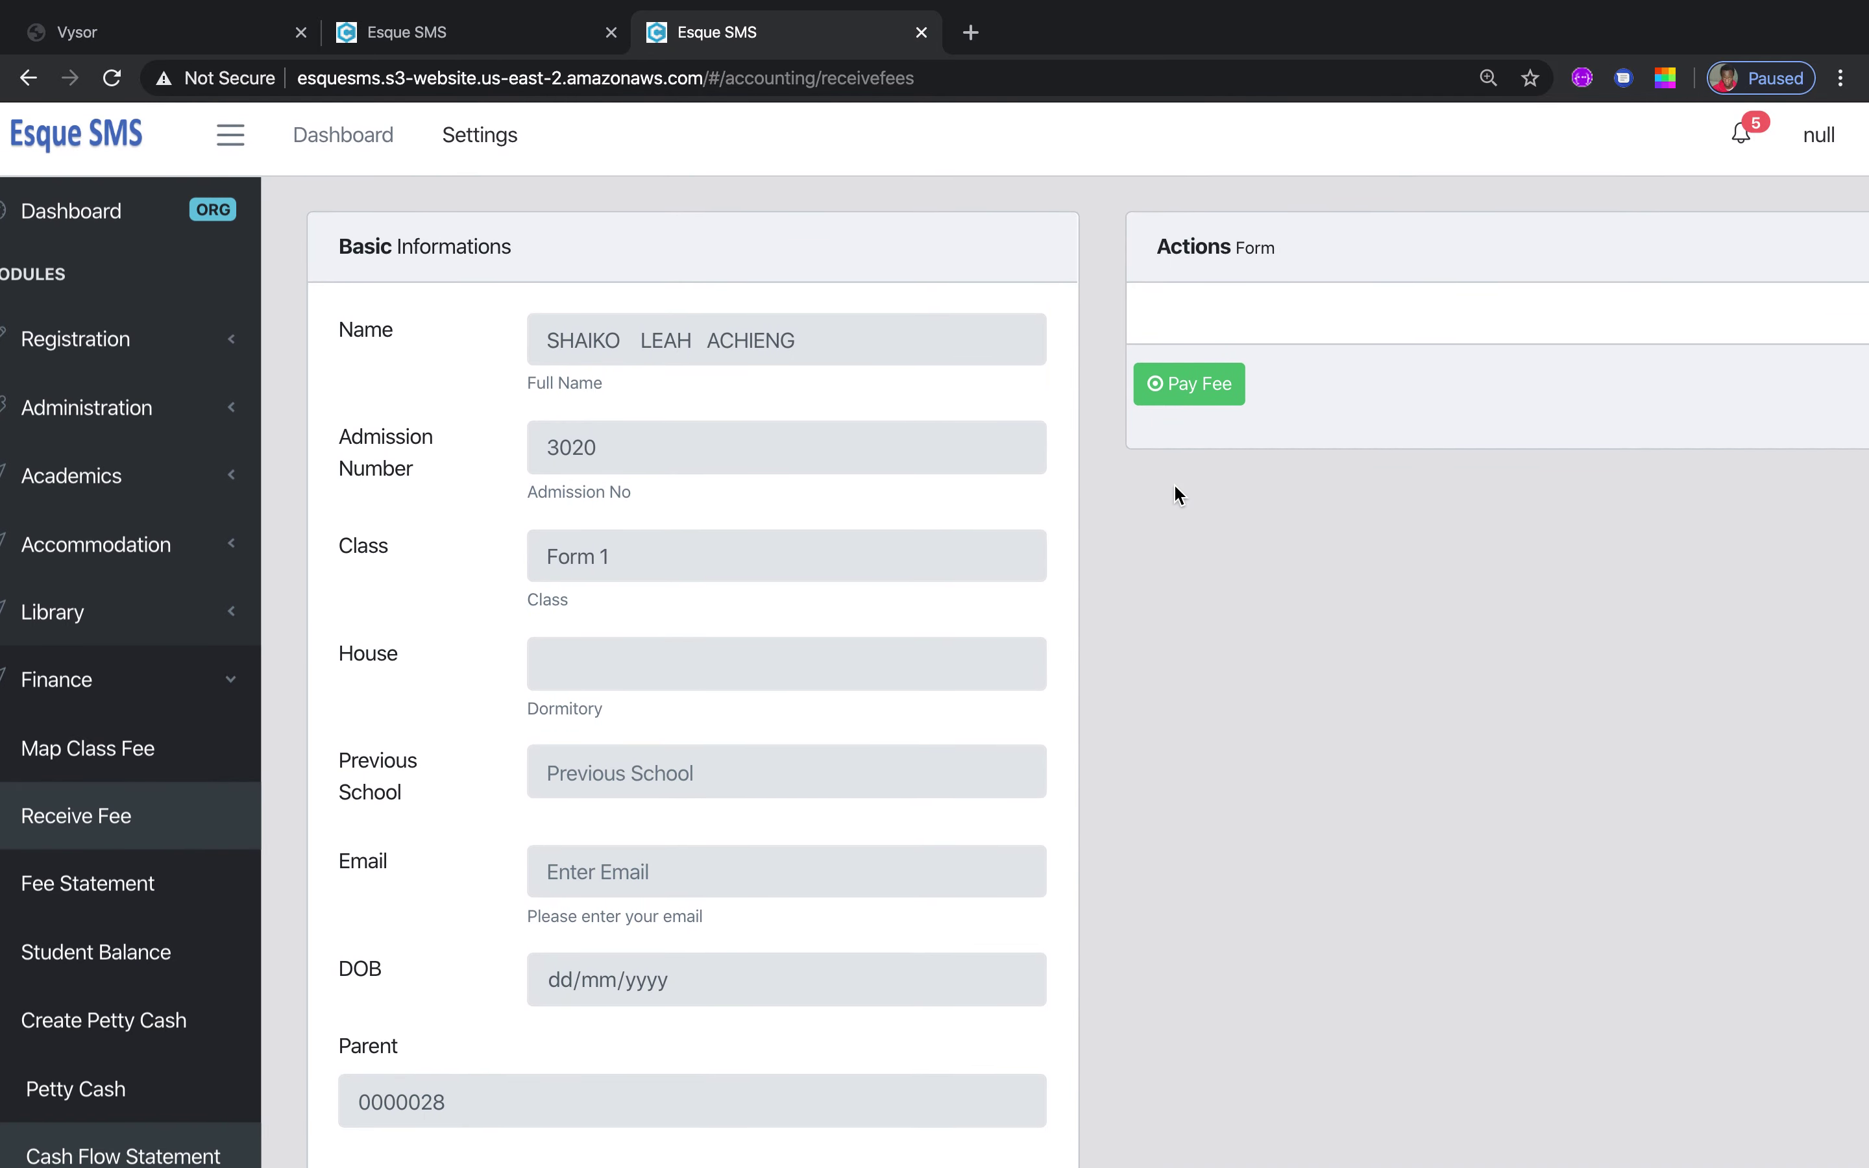
scroll(1177, 494, up, 1)
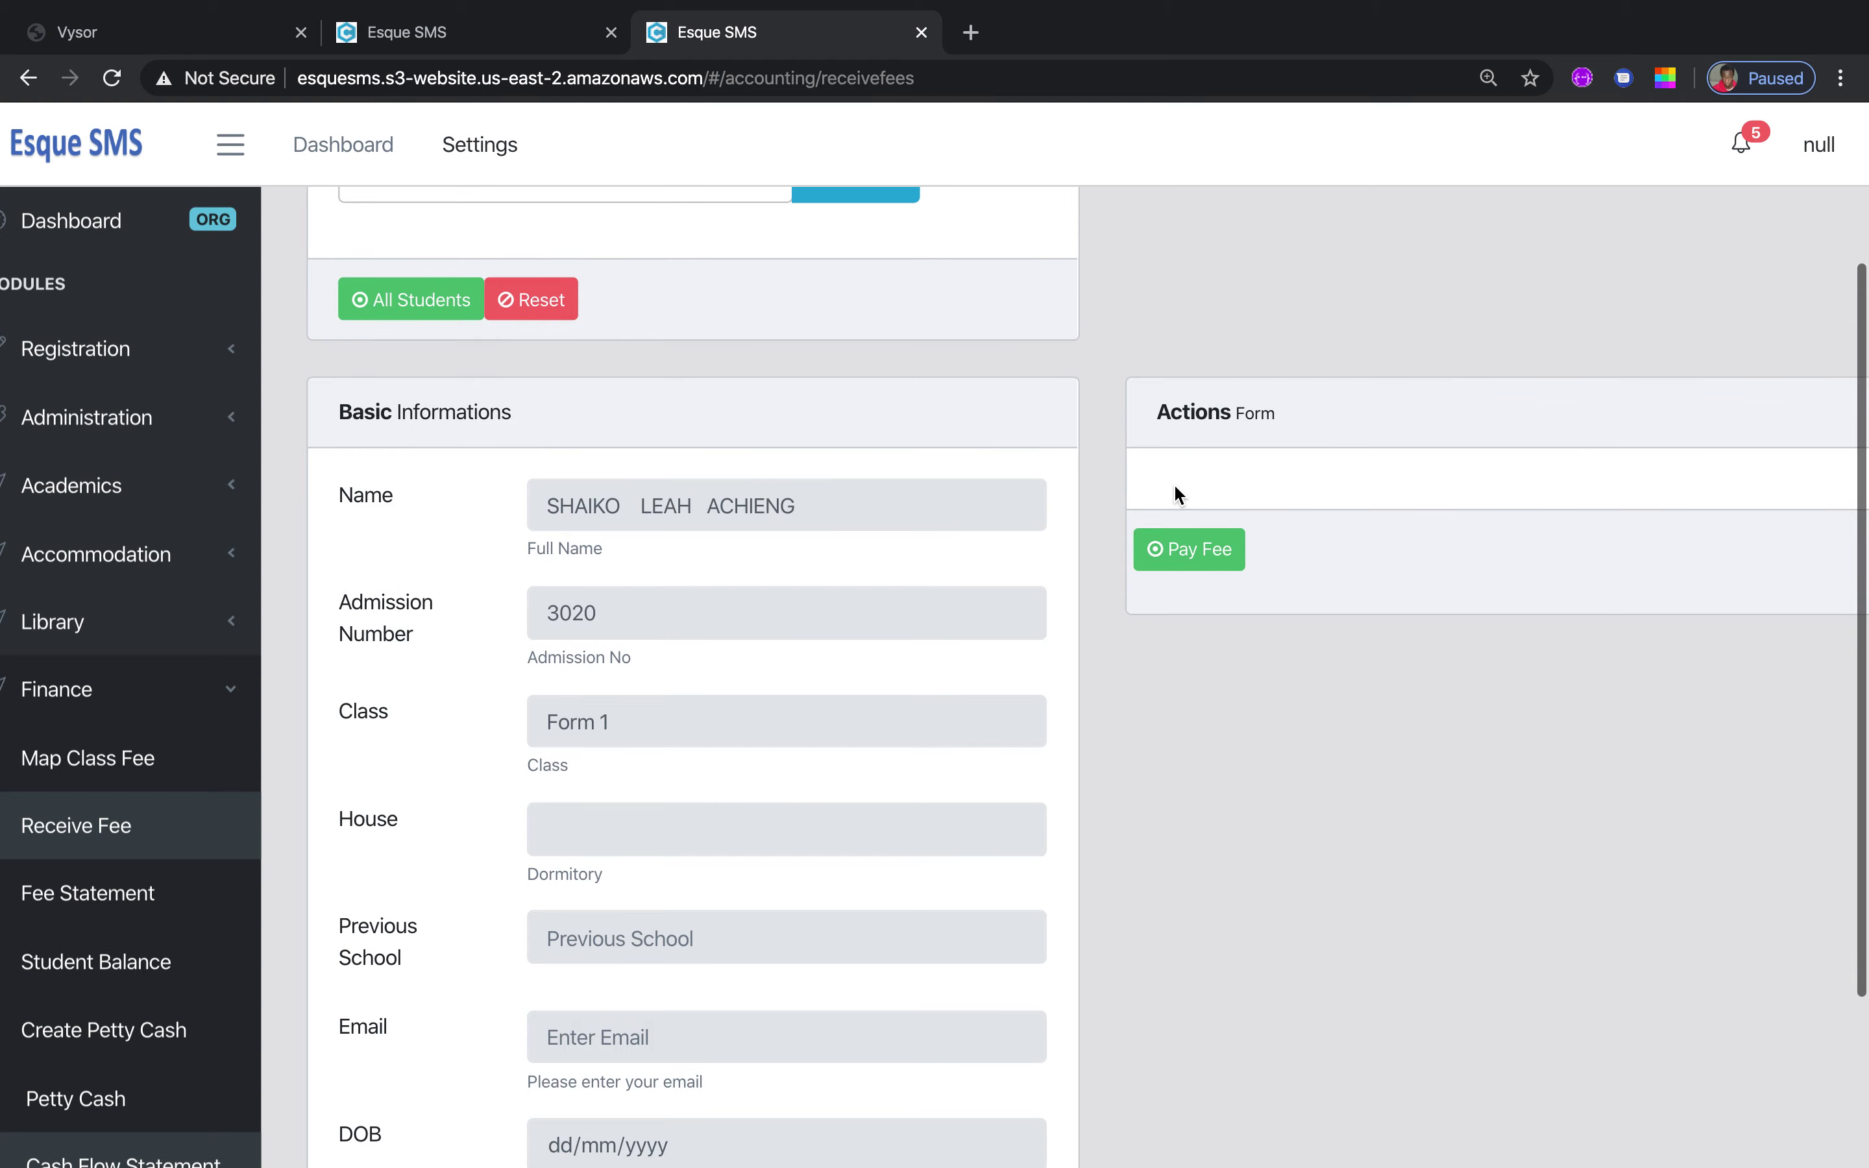
click(1223, 550)
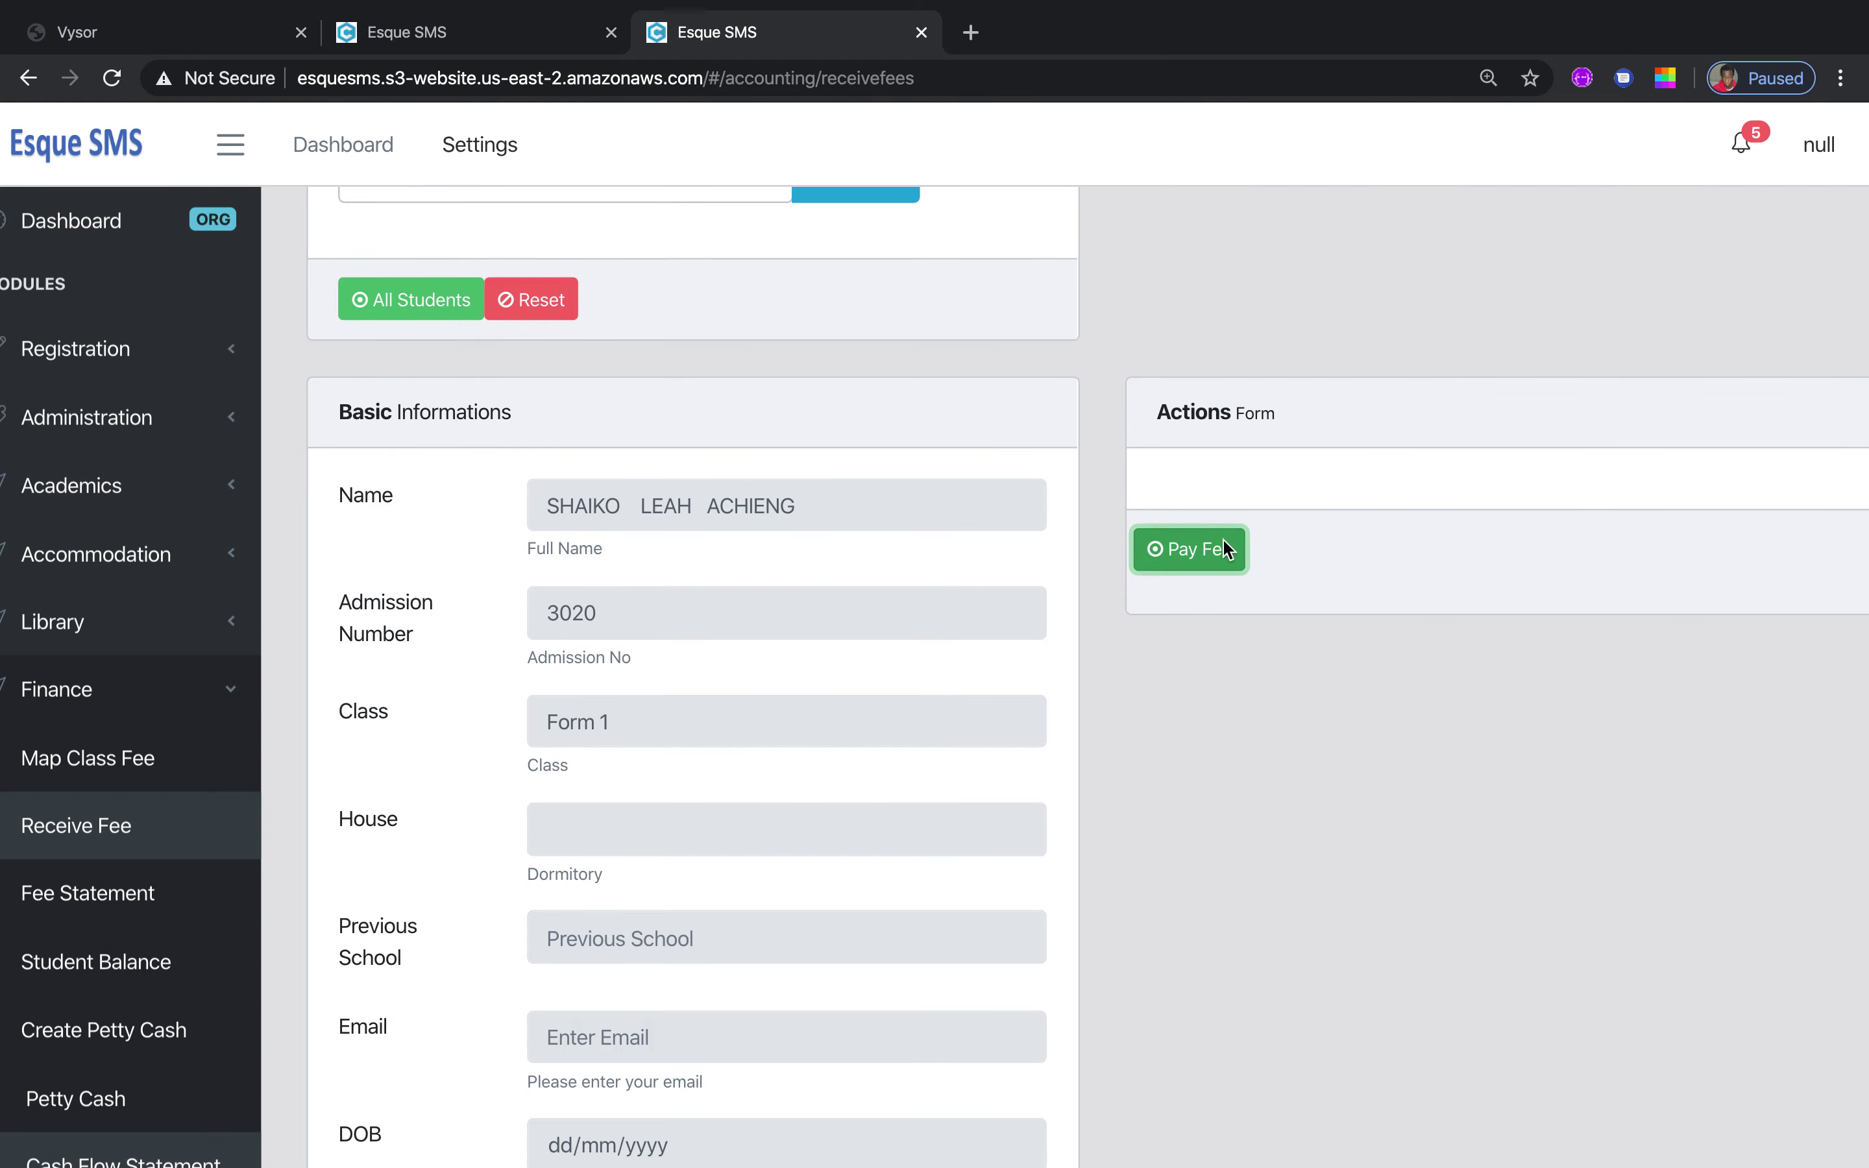
click(988, 299)
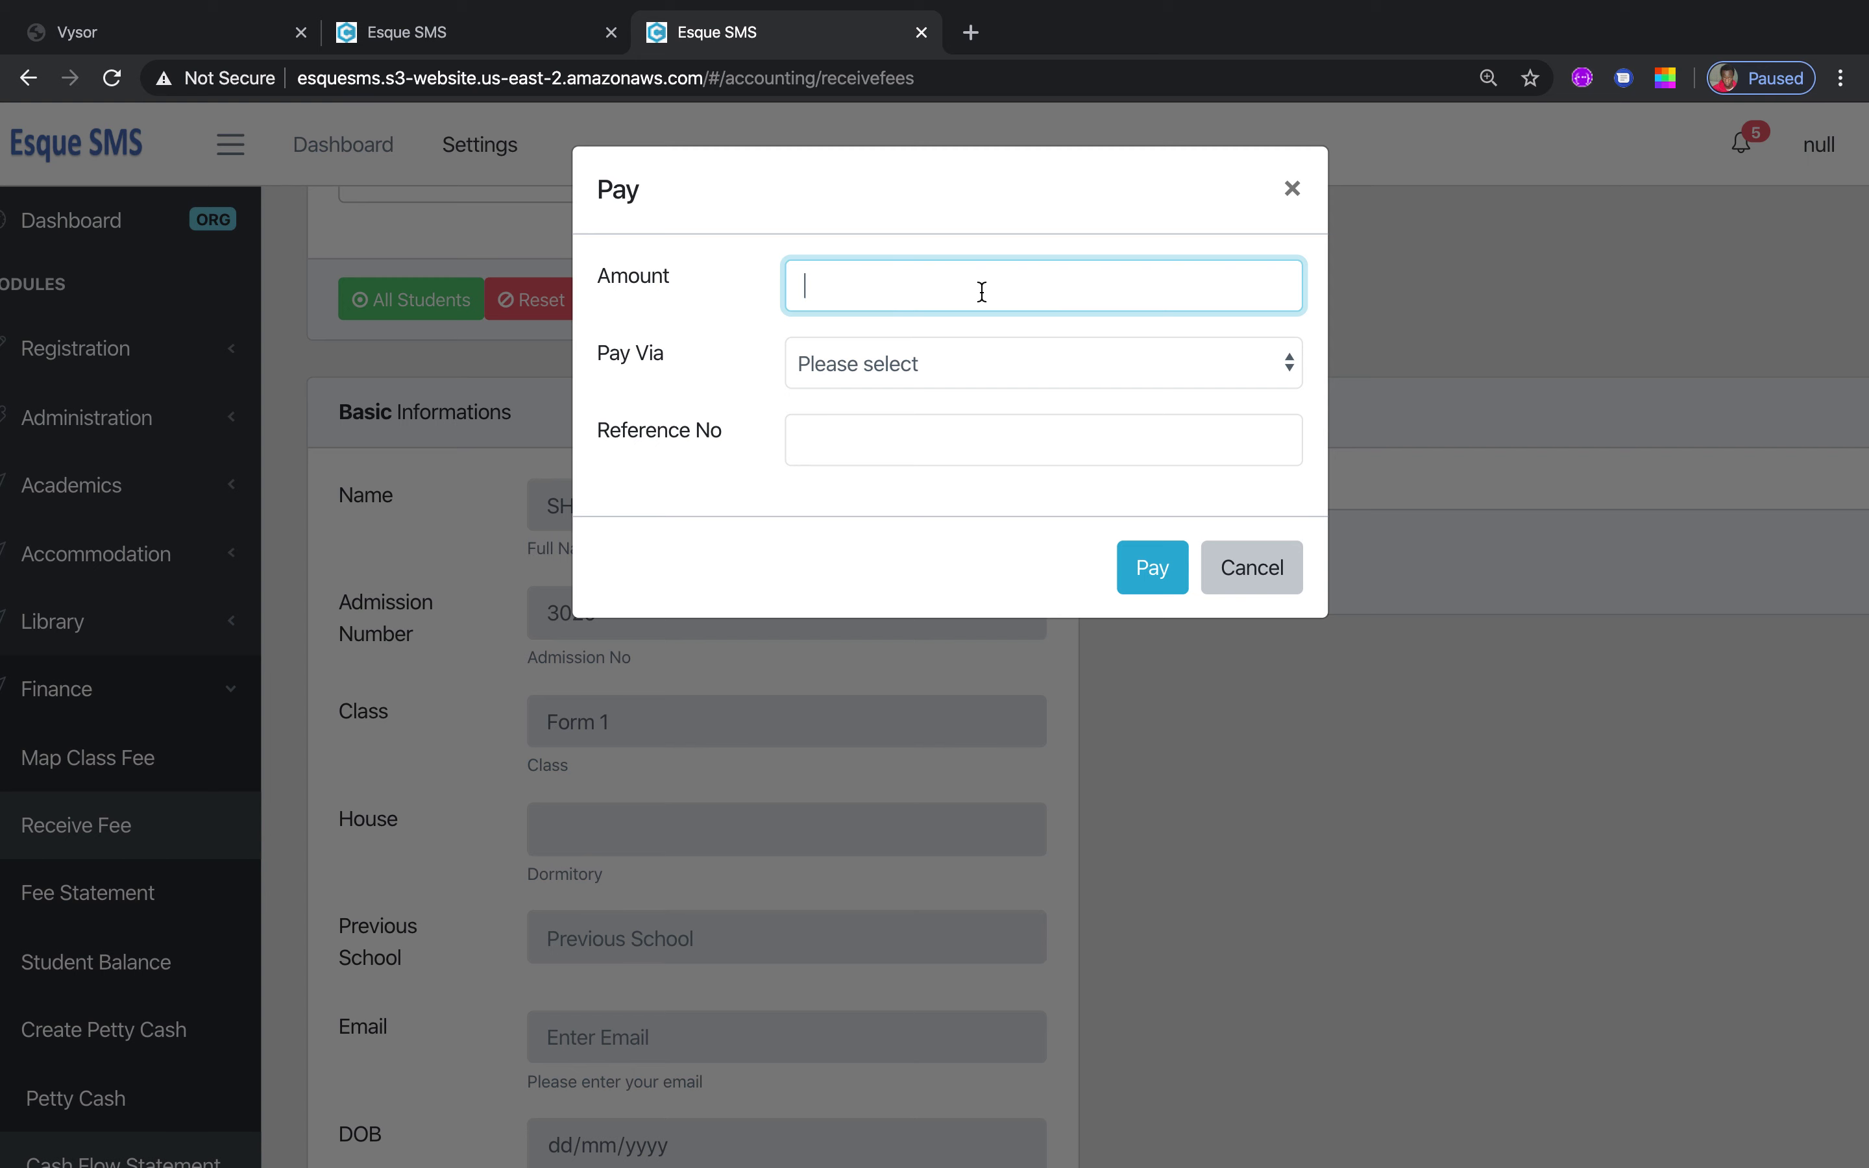
click(1288, 366)
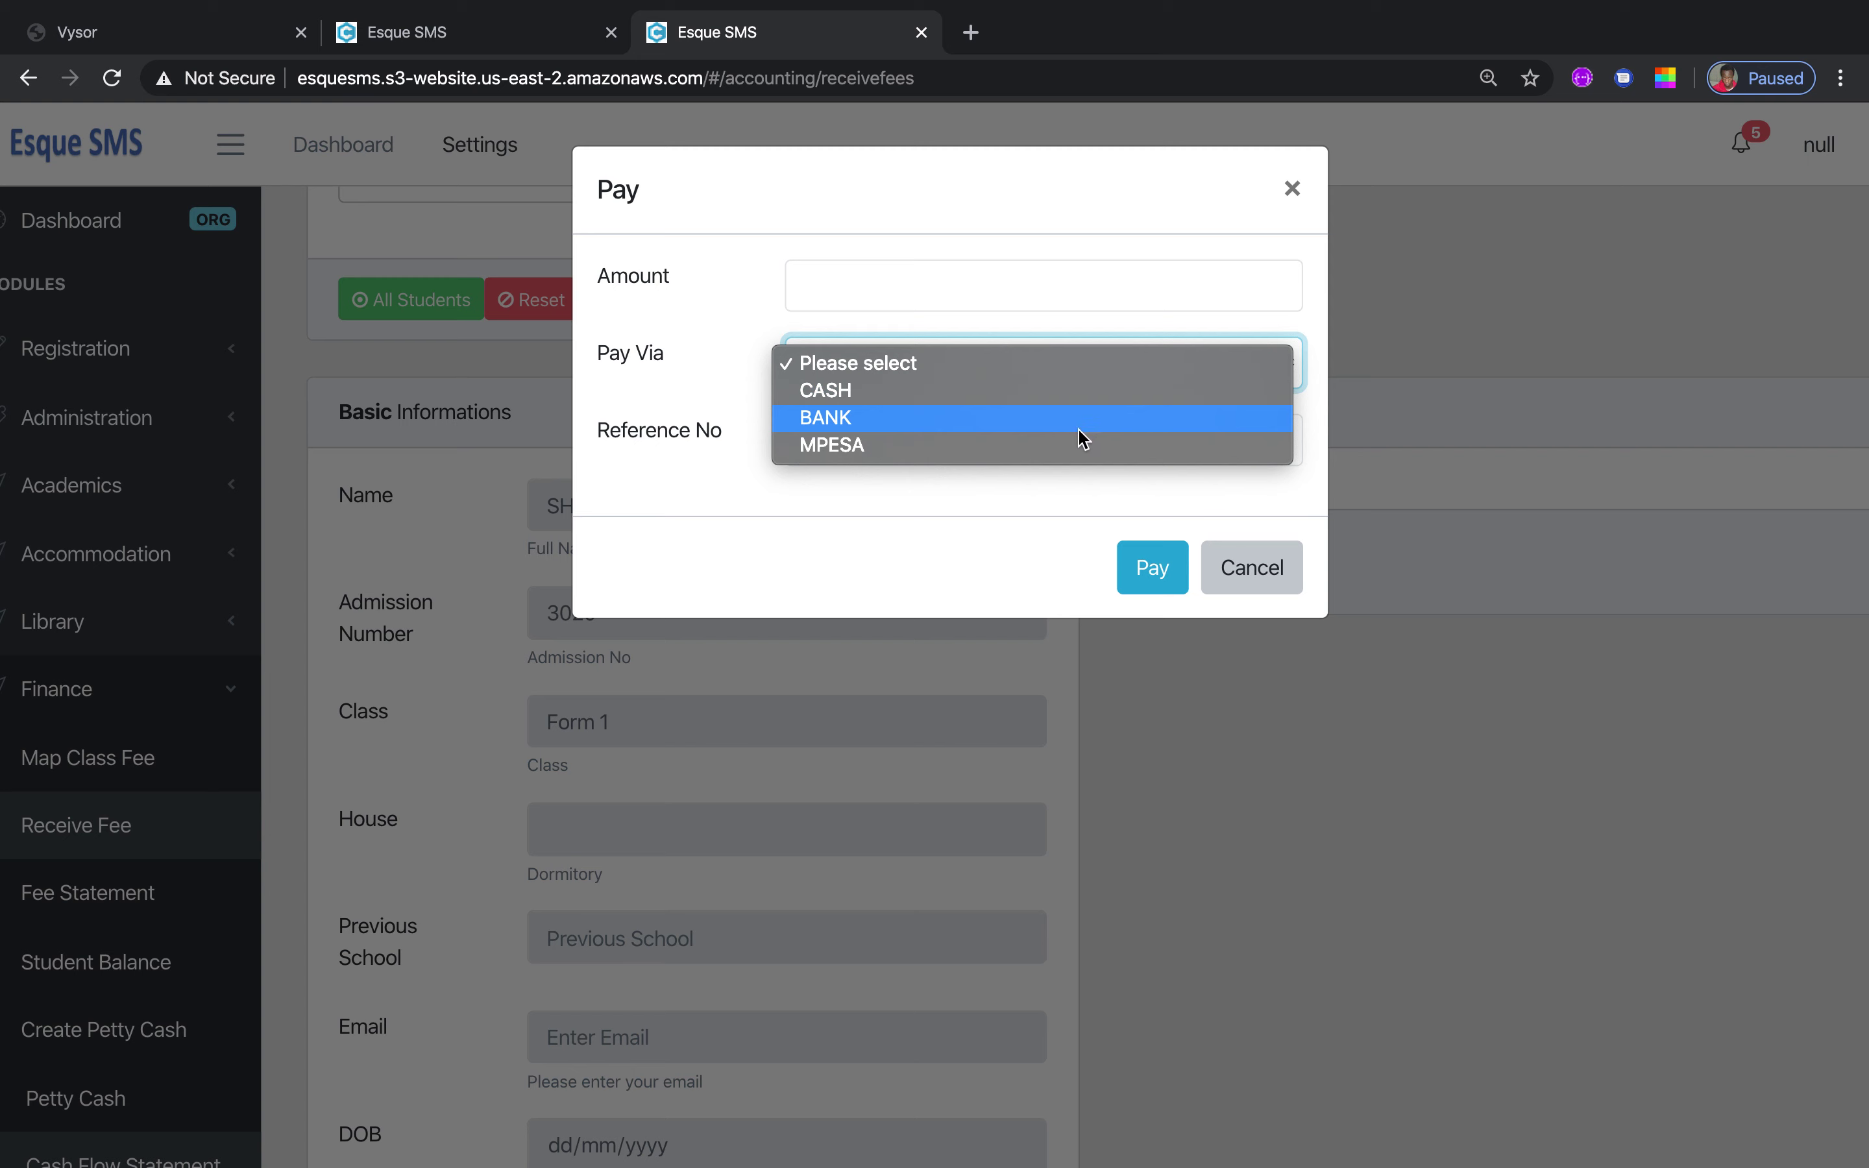
click(1438, 438)
click(914, 433)
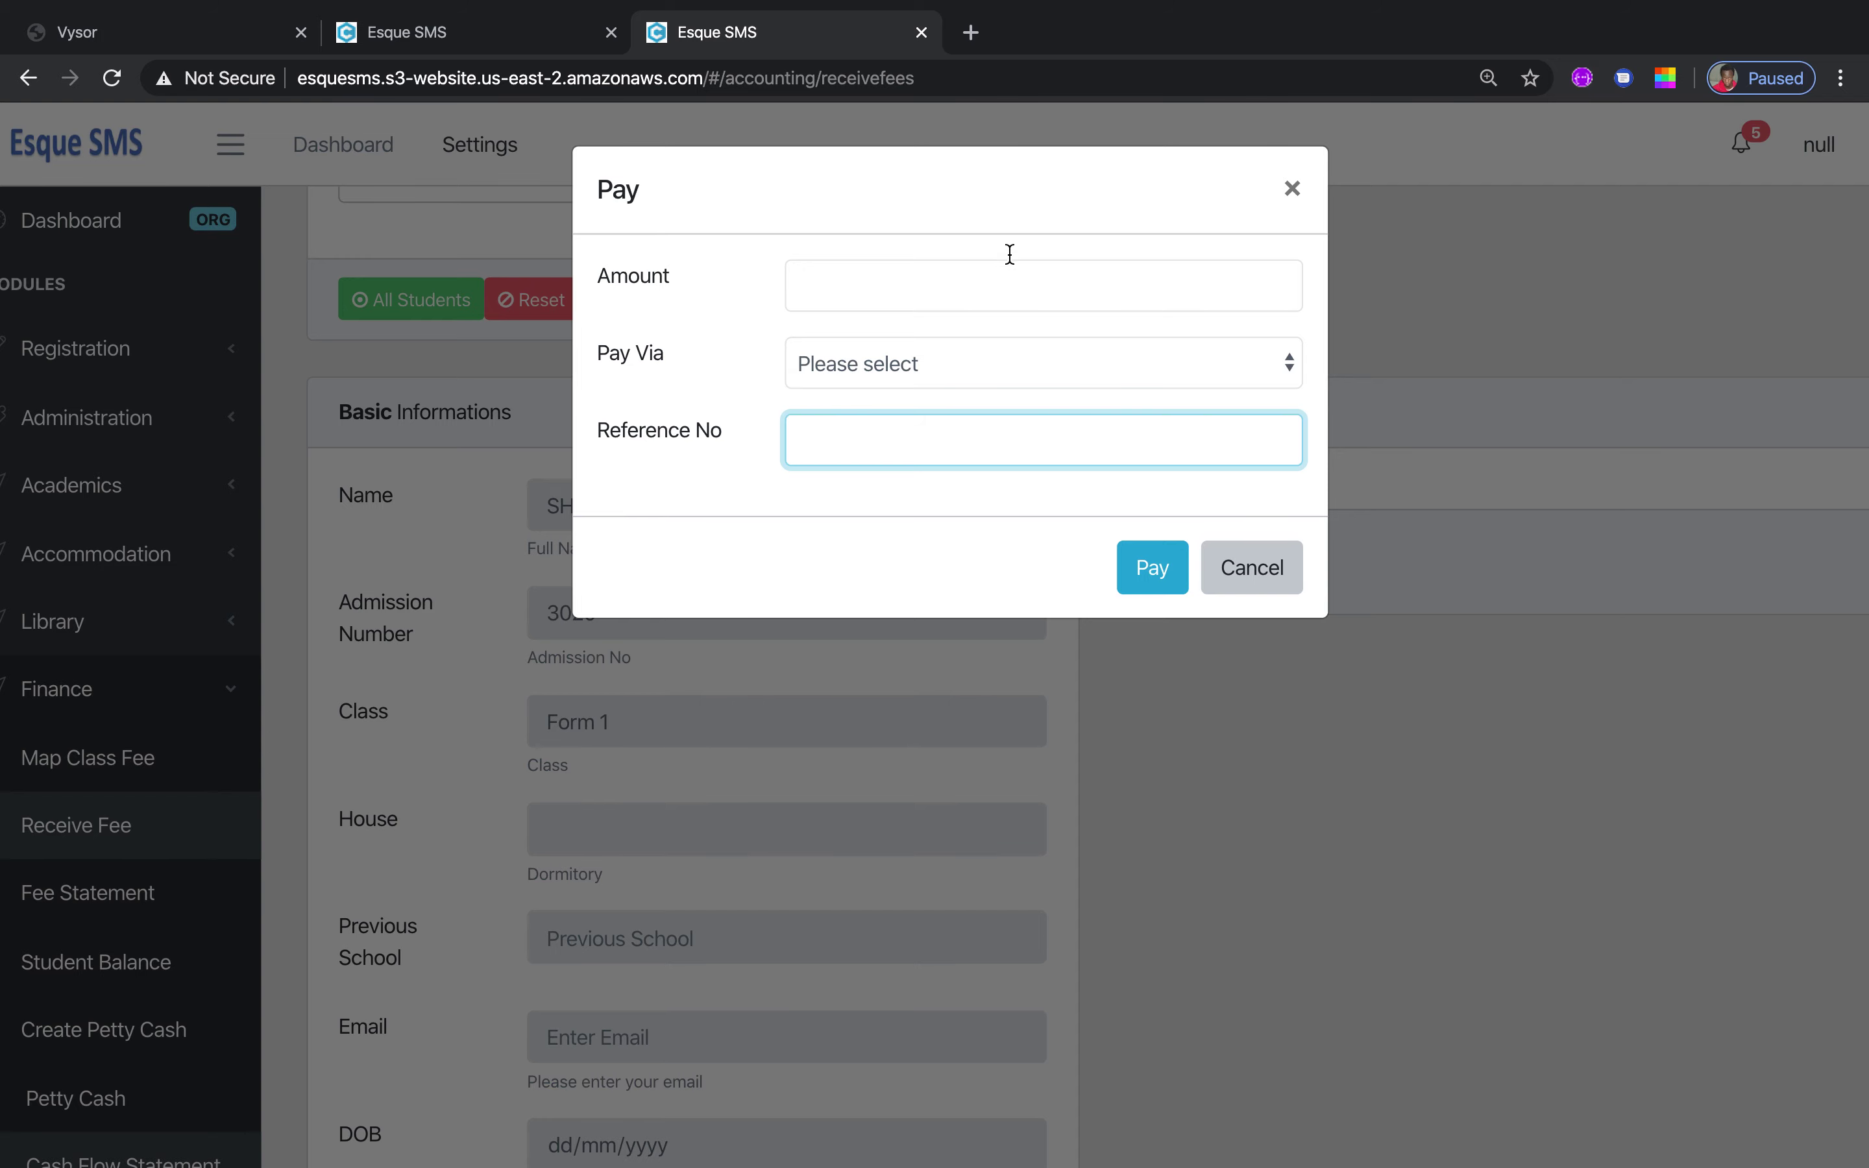
click(1295, 191)
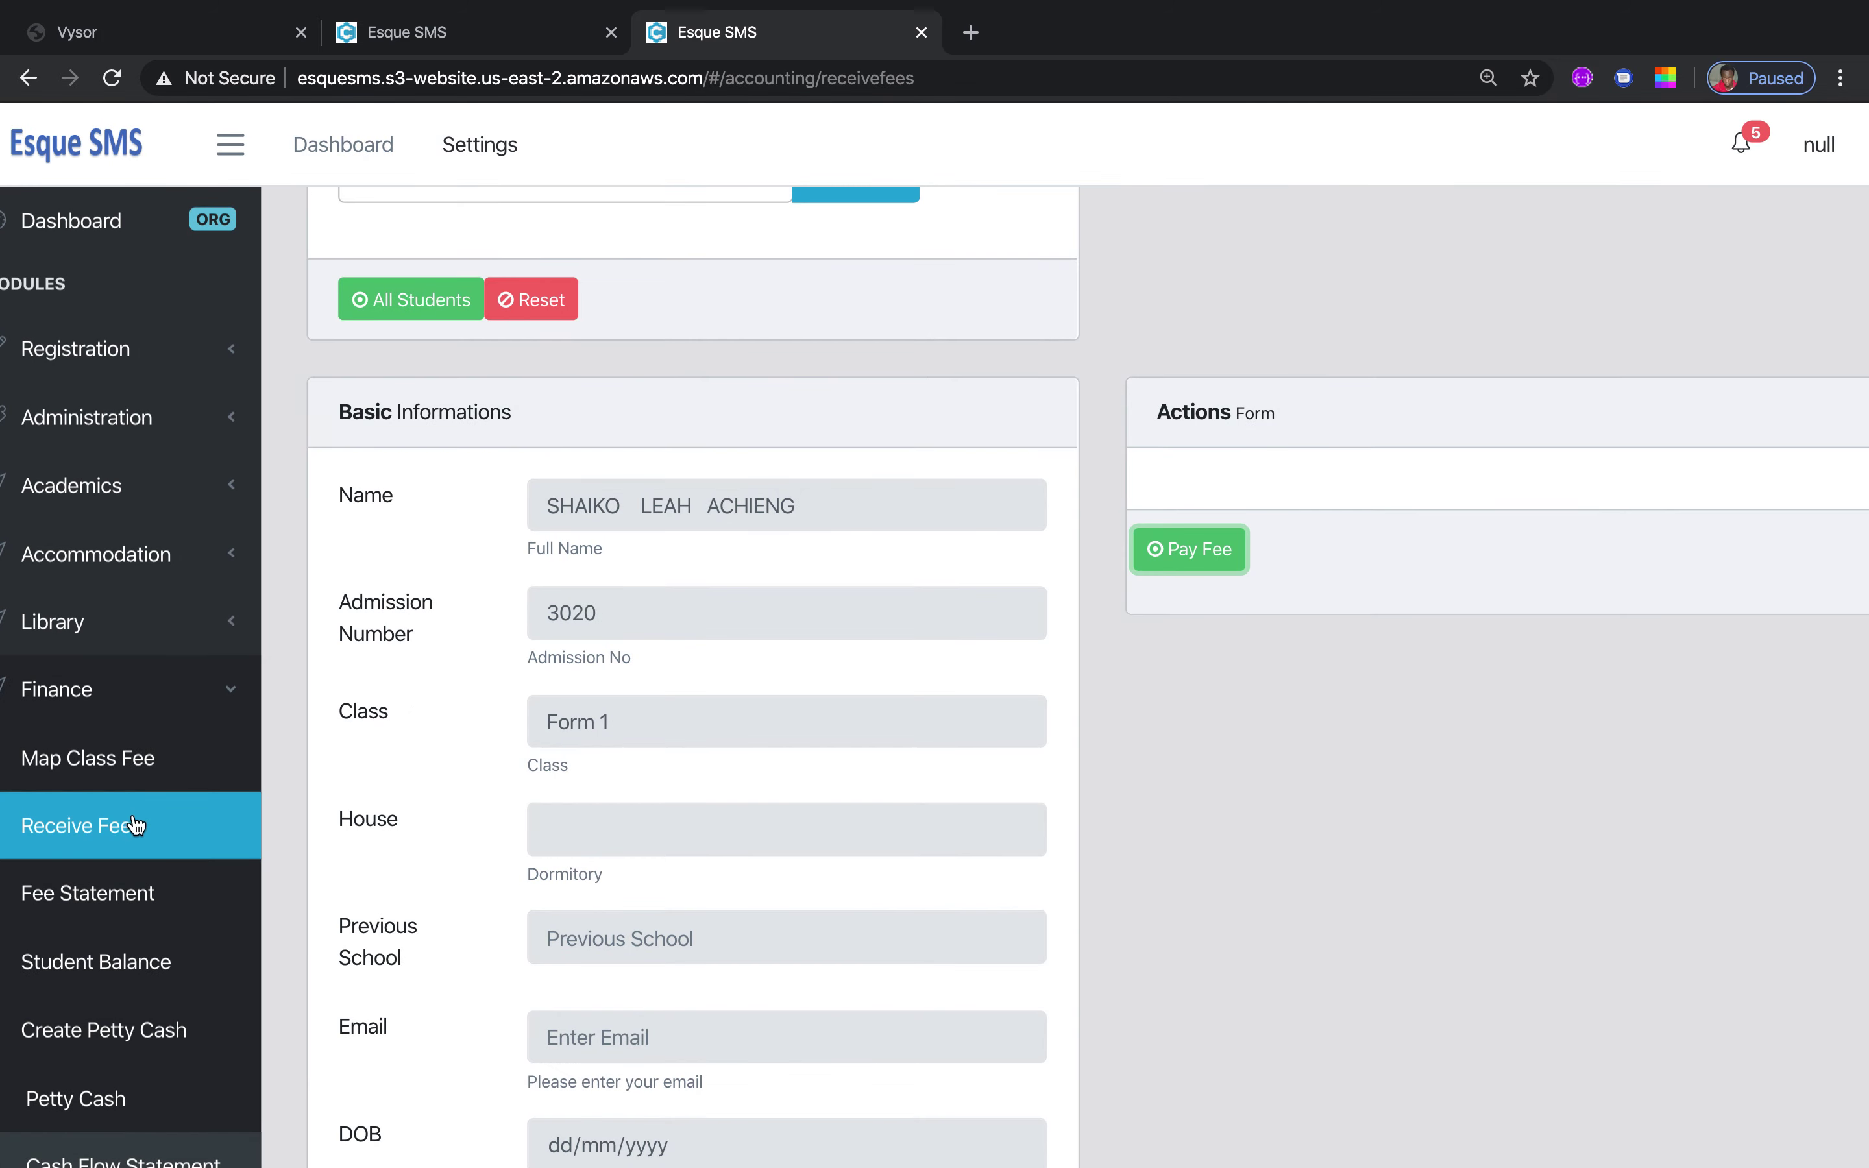
Search a student by name on Fee Statement and submit, showing an empty statement table
click(106, 892)
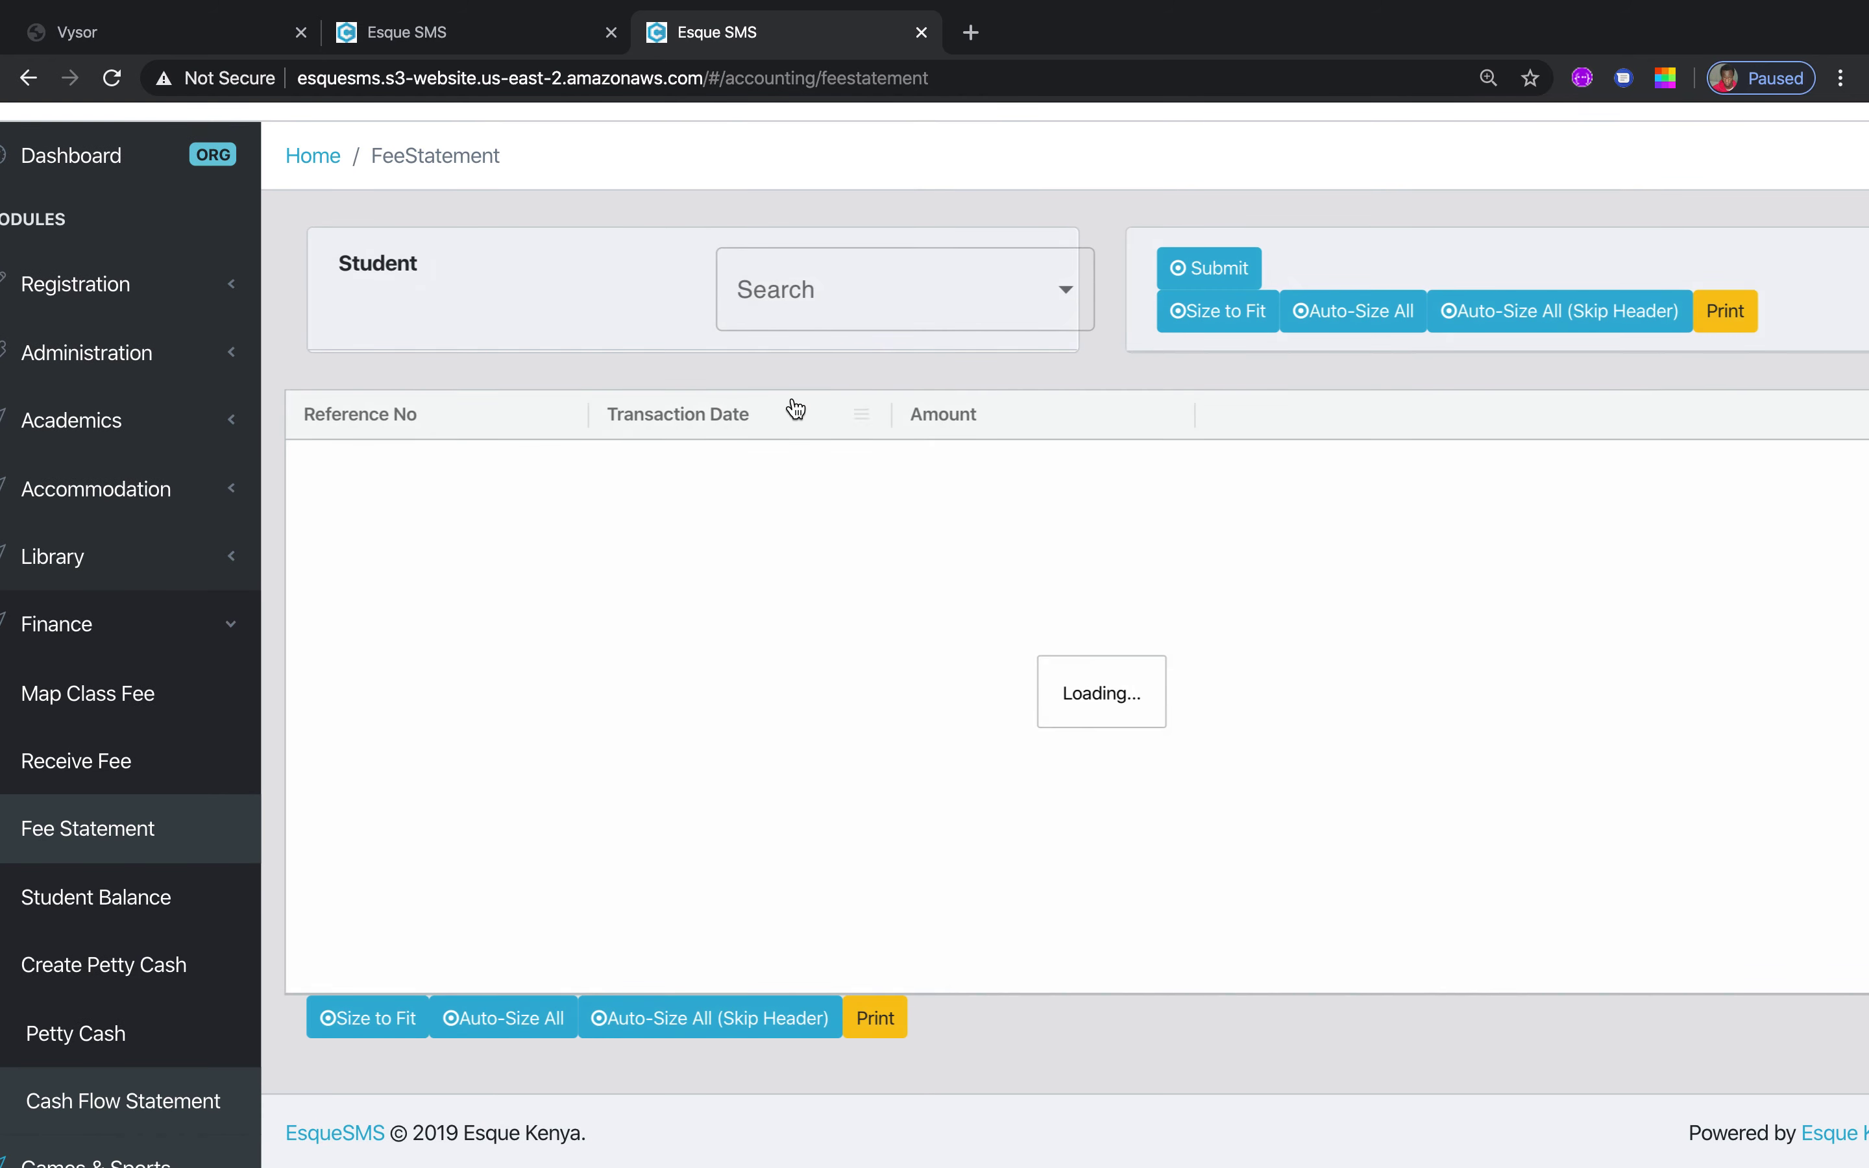
click(970, 296)
text(leah)
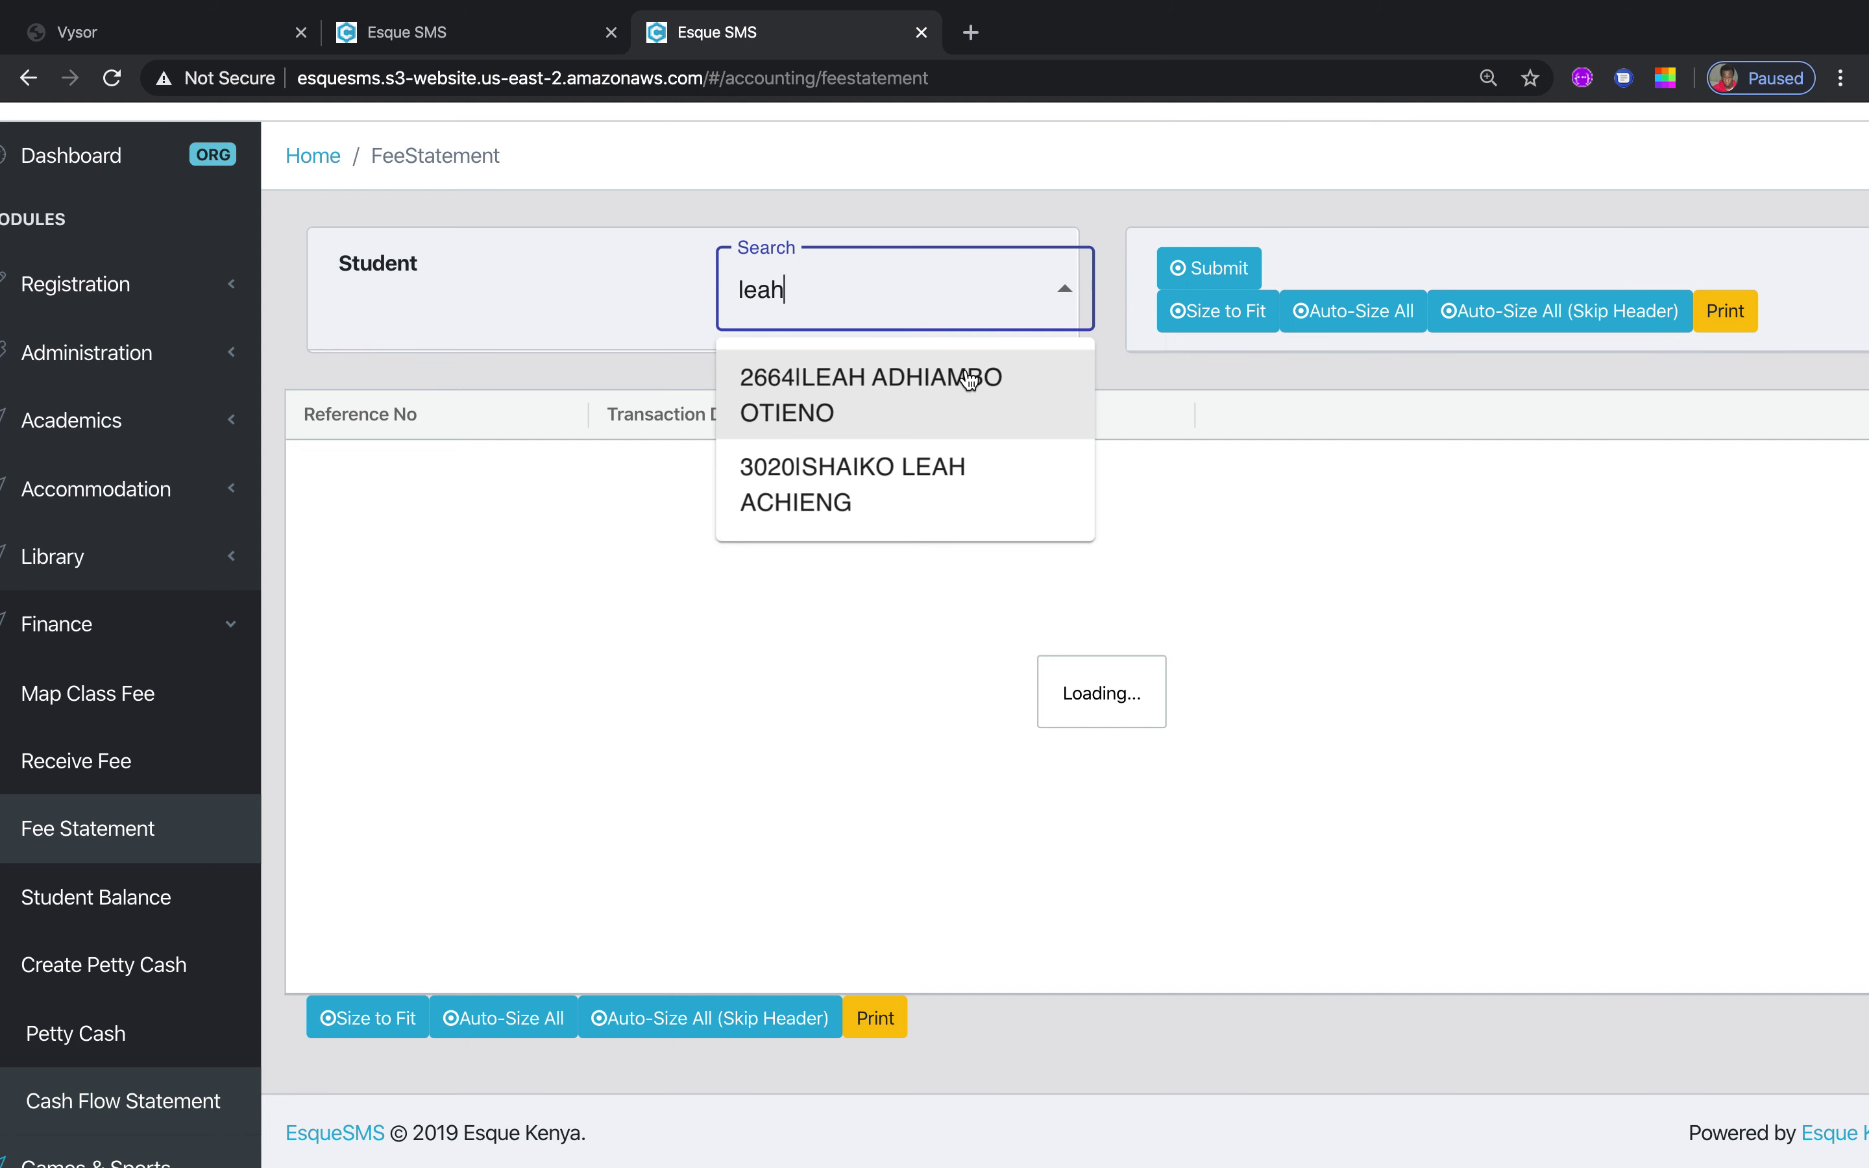
click(870, 417)
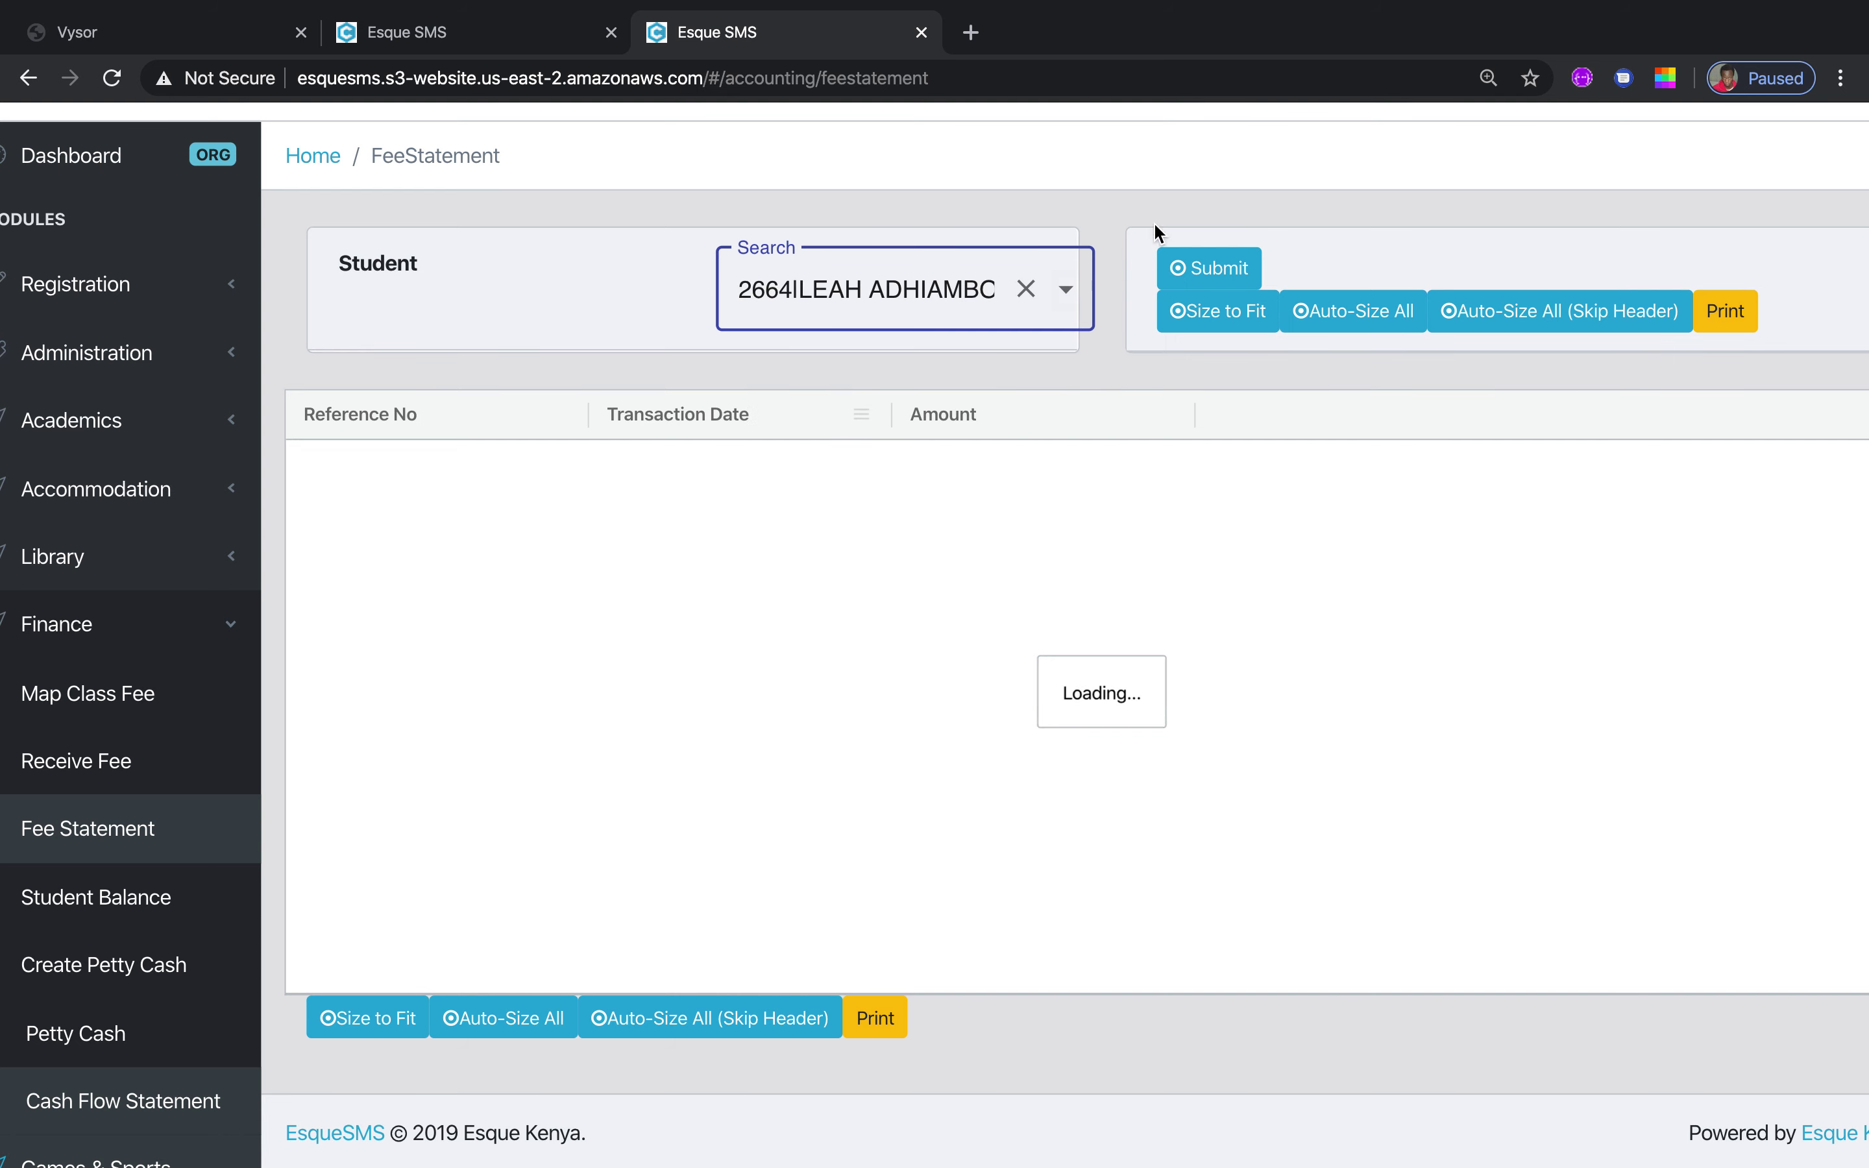
click(1190, 274)
click(1189, 274)
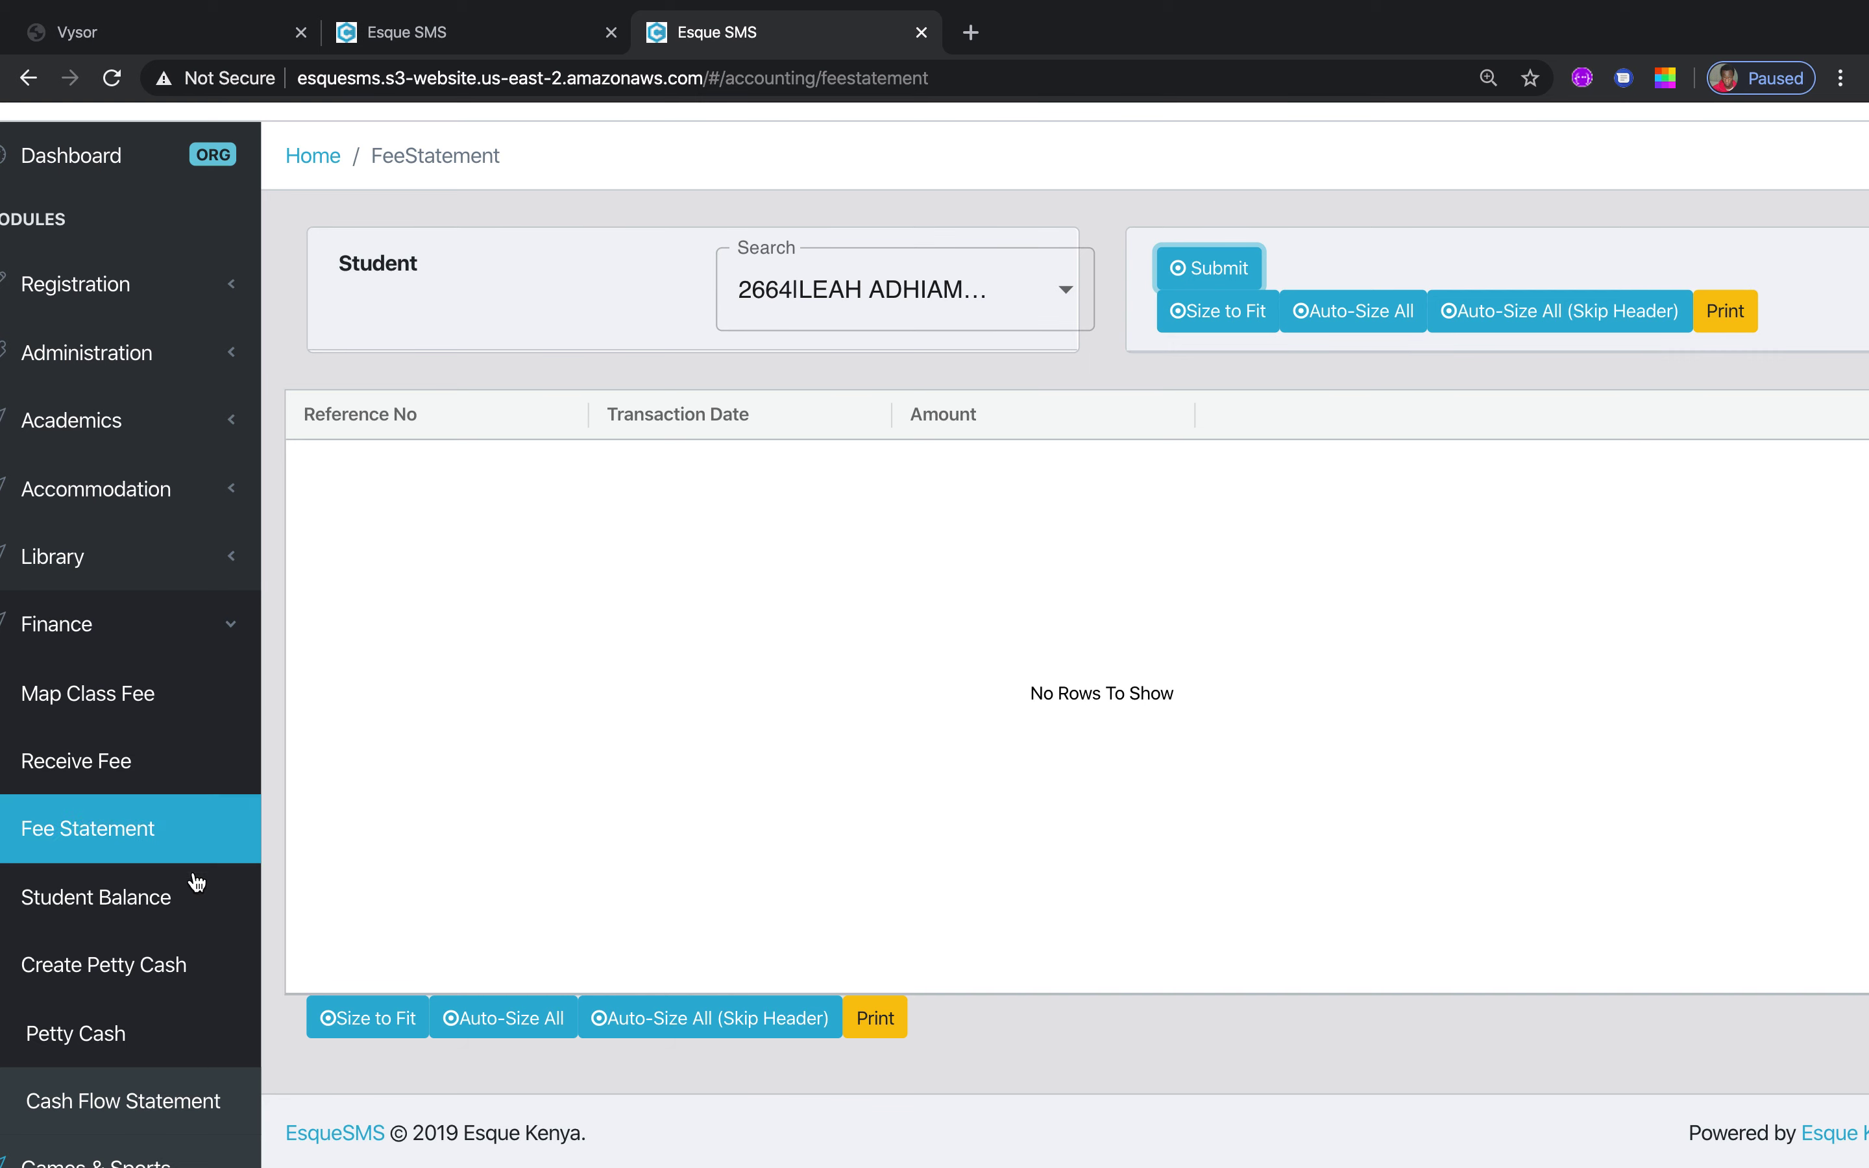
List Student Balance for Class Form 4, Stream C, then go to Create Petty Cash
click(129, 908)
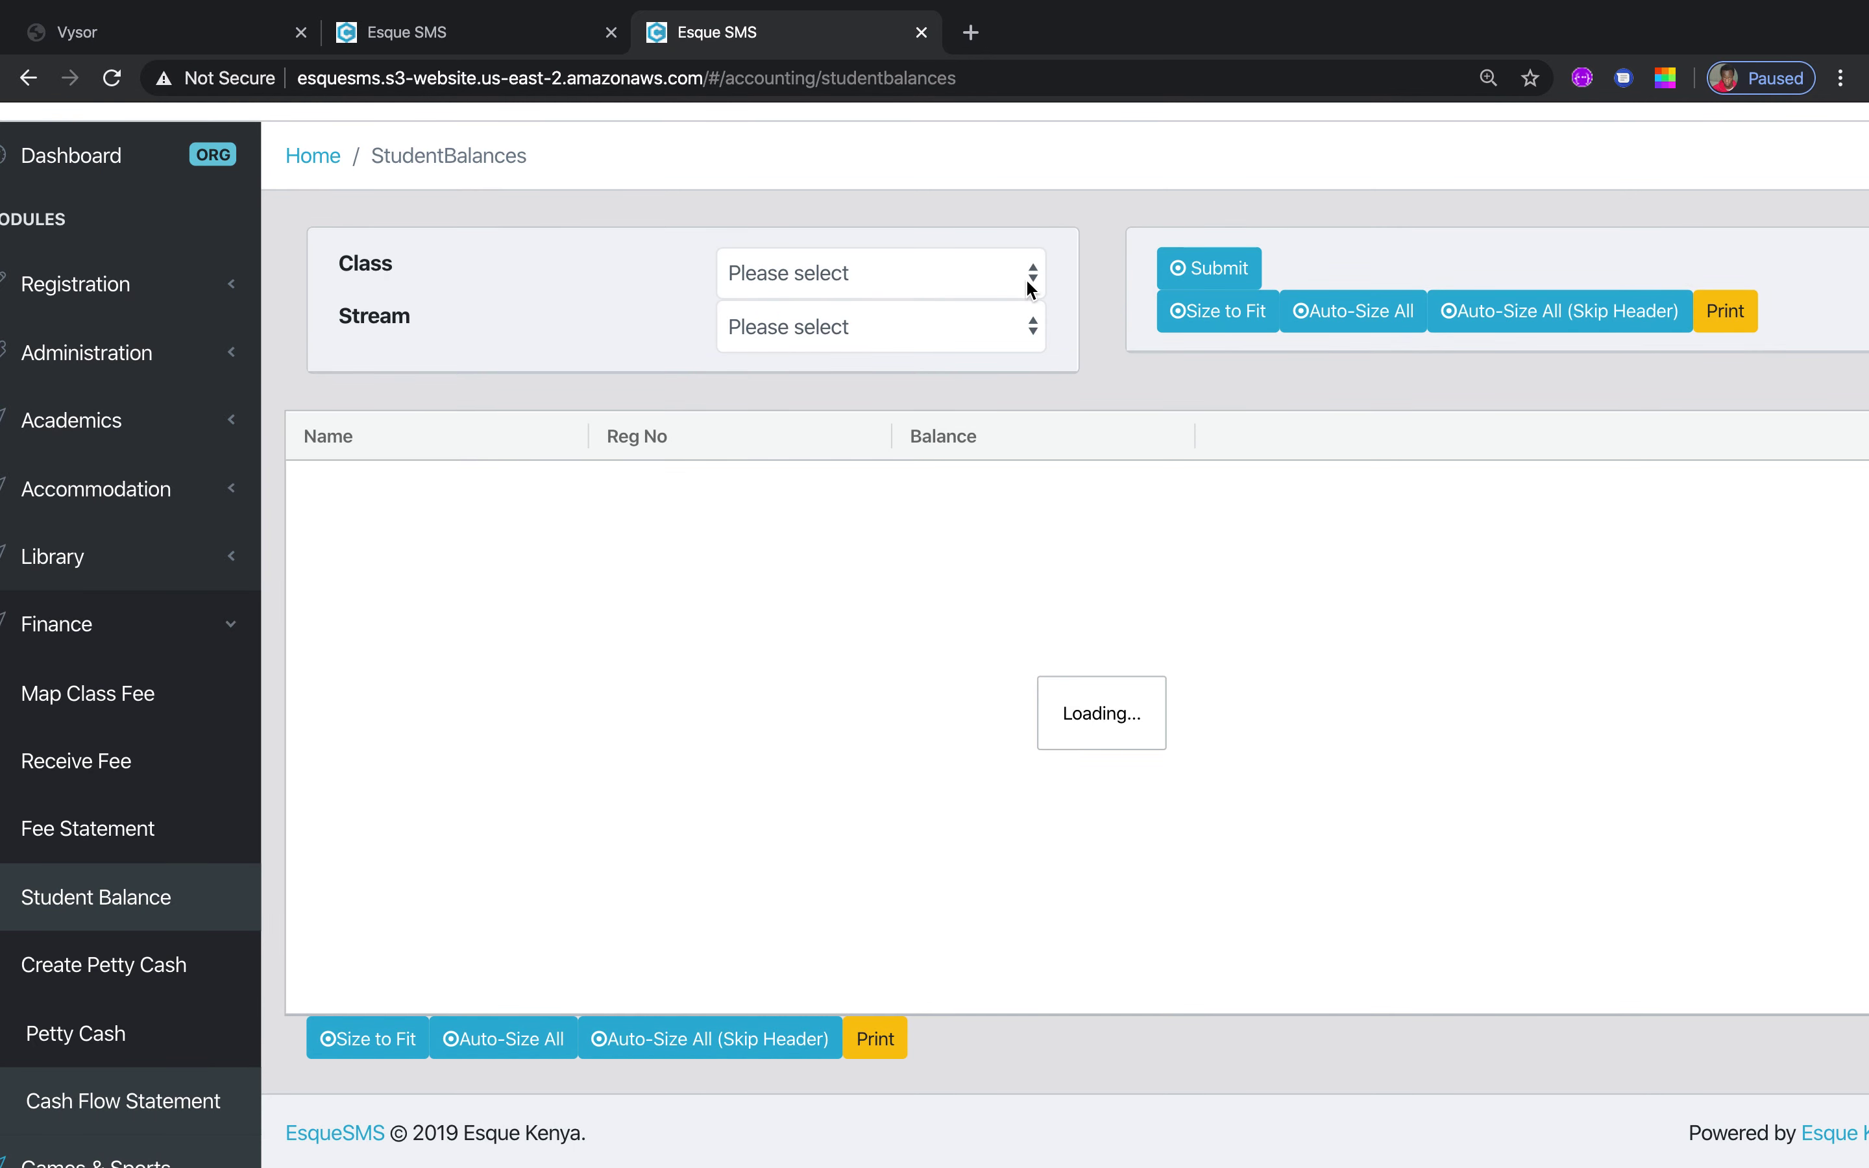
click(1029, 287)
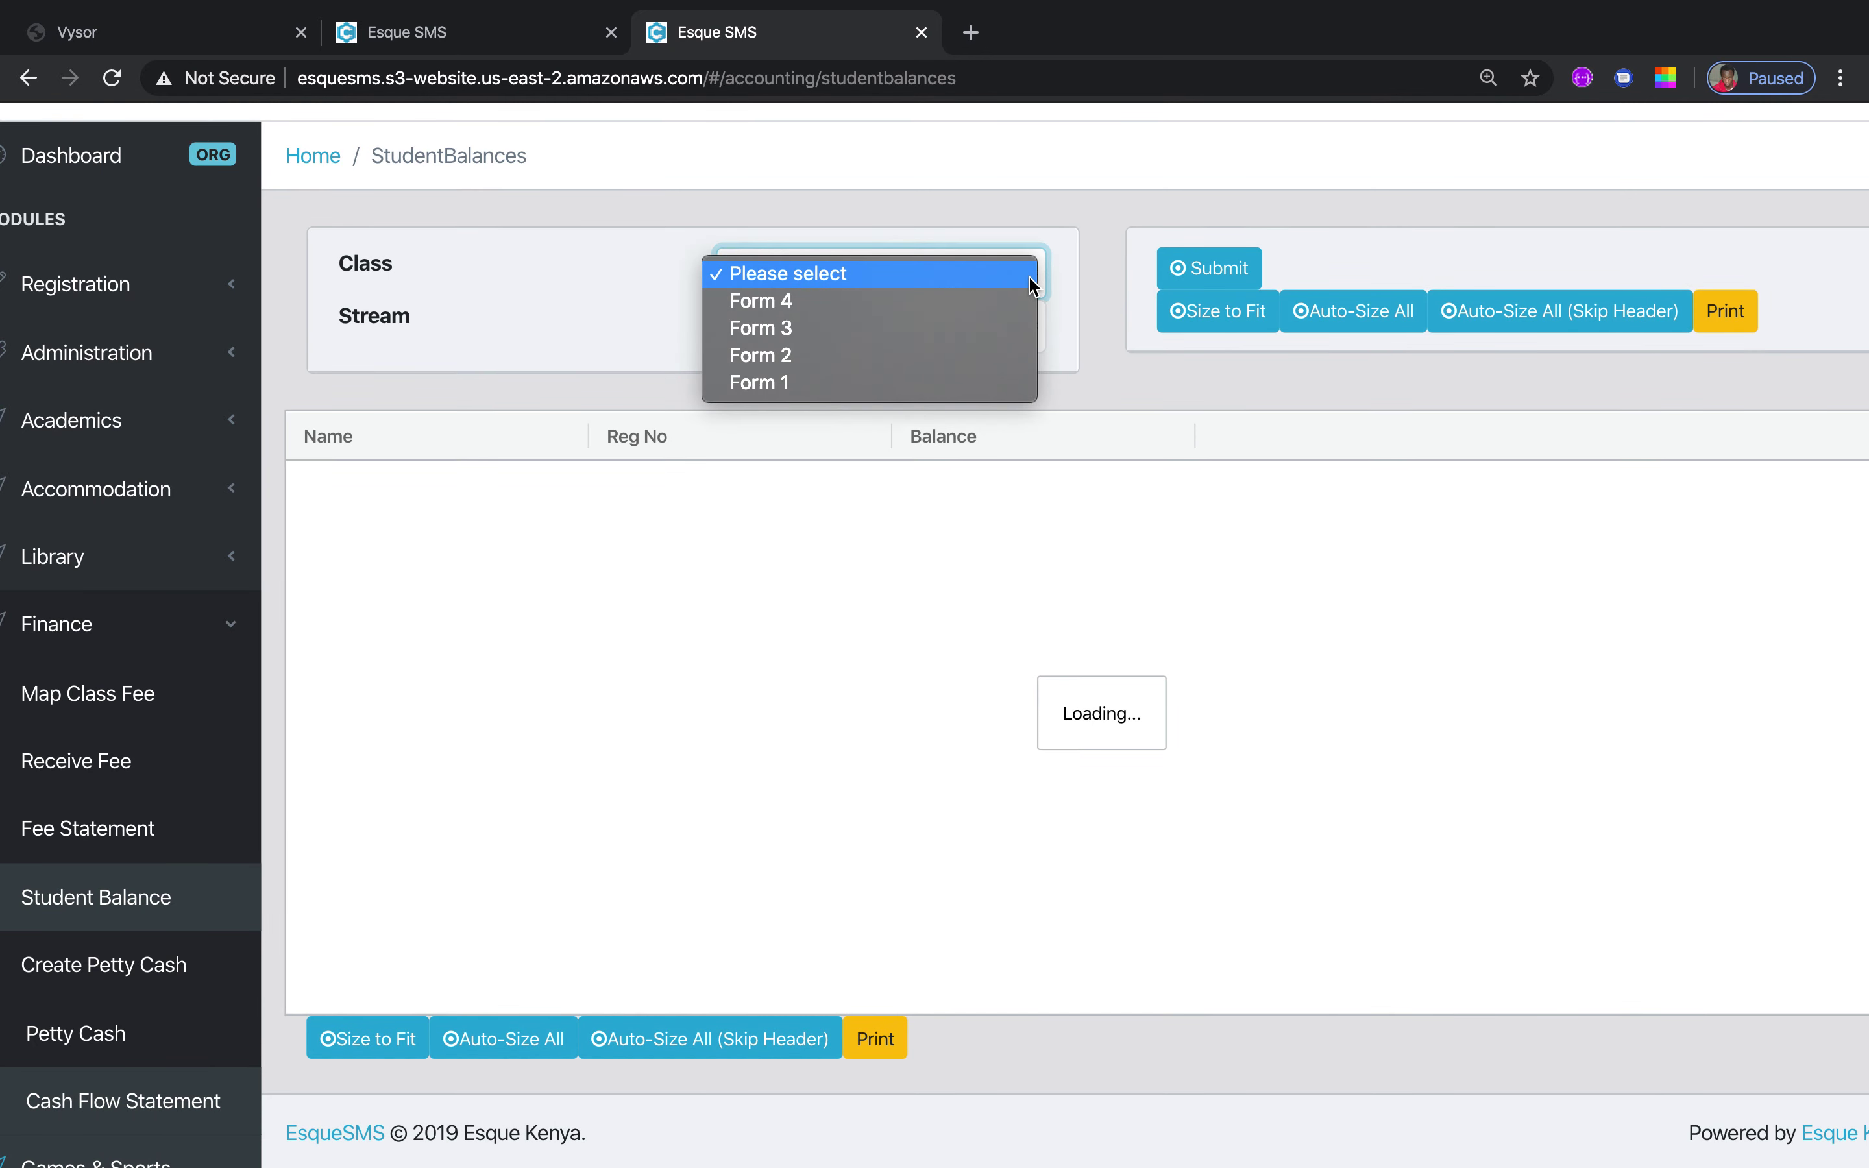
click(962, 311)
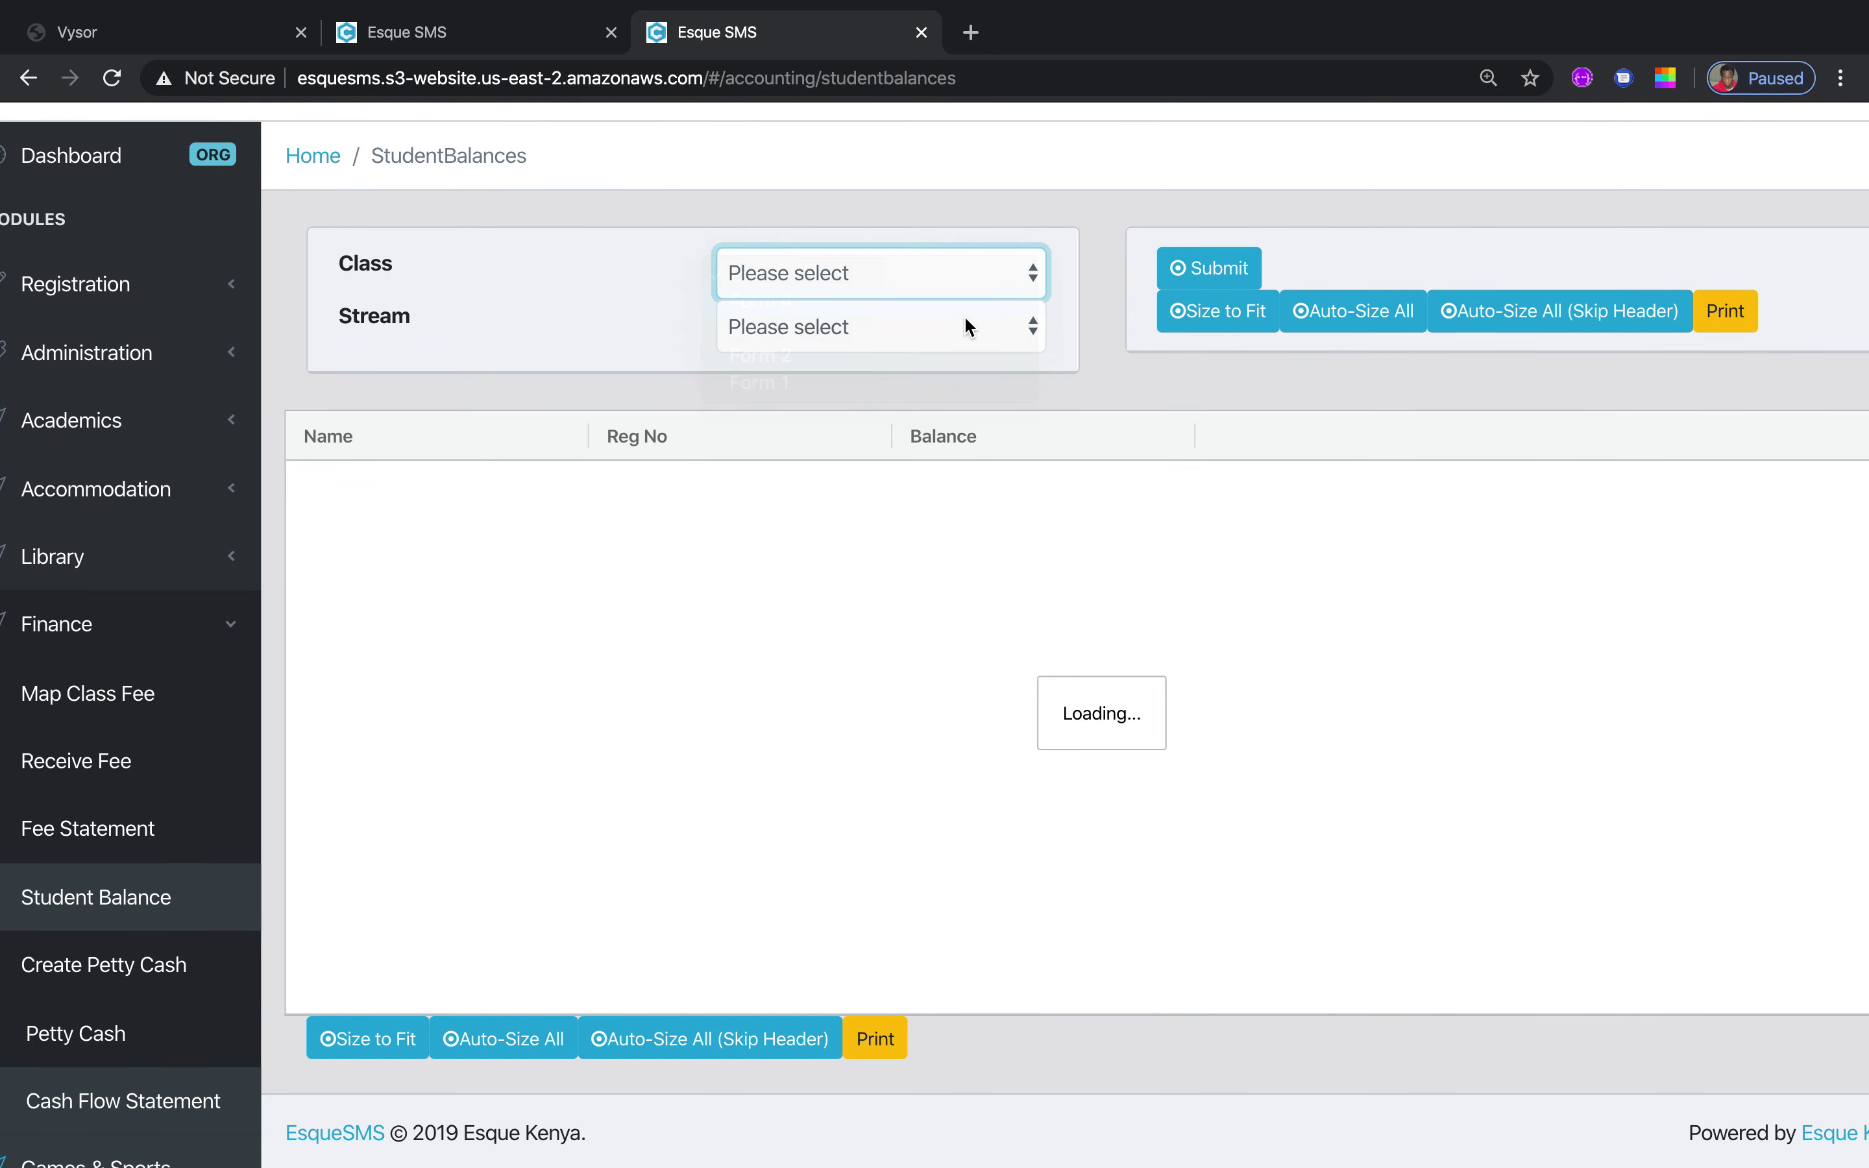
click(1029, 325)
click(950, 357)
click(1205, 262)
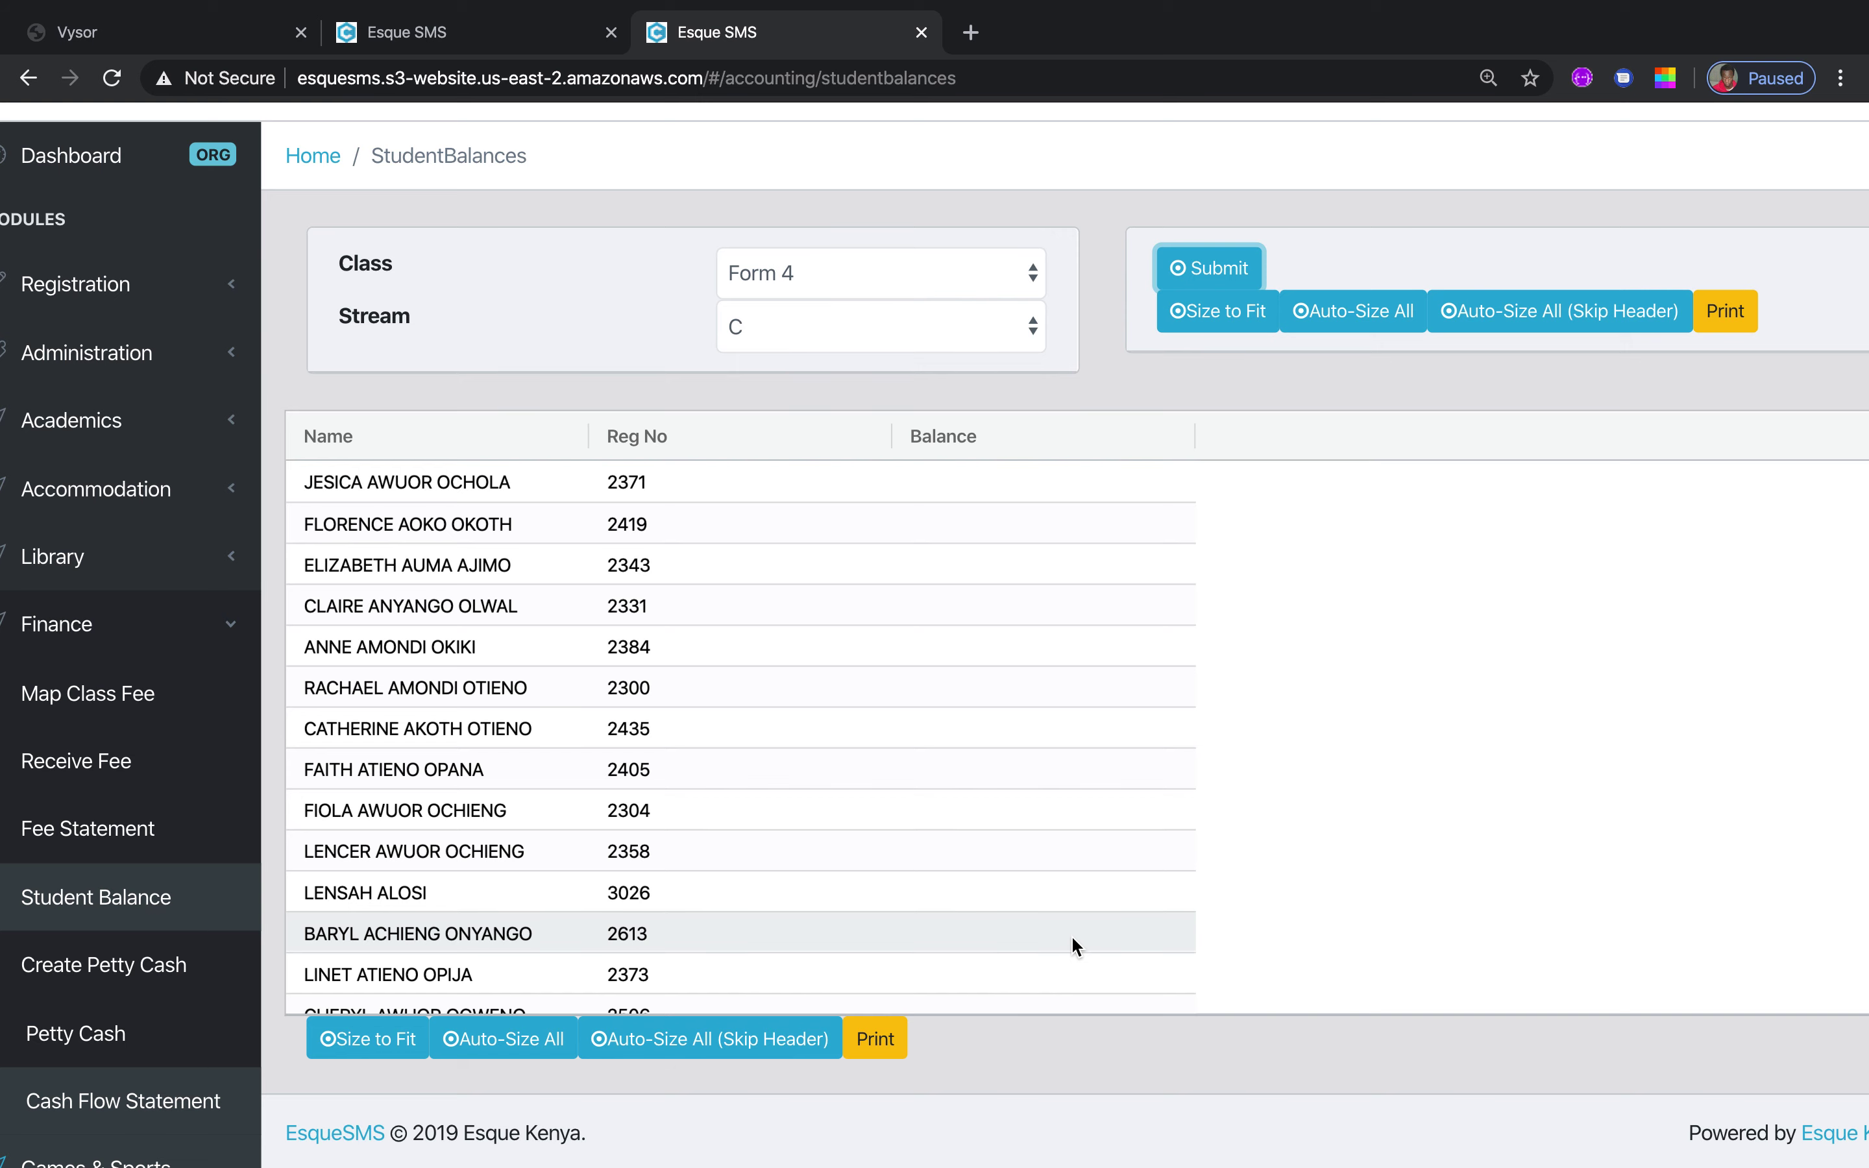
click(171, 965)
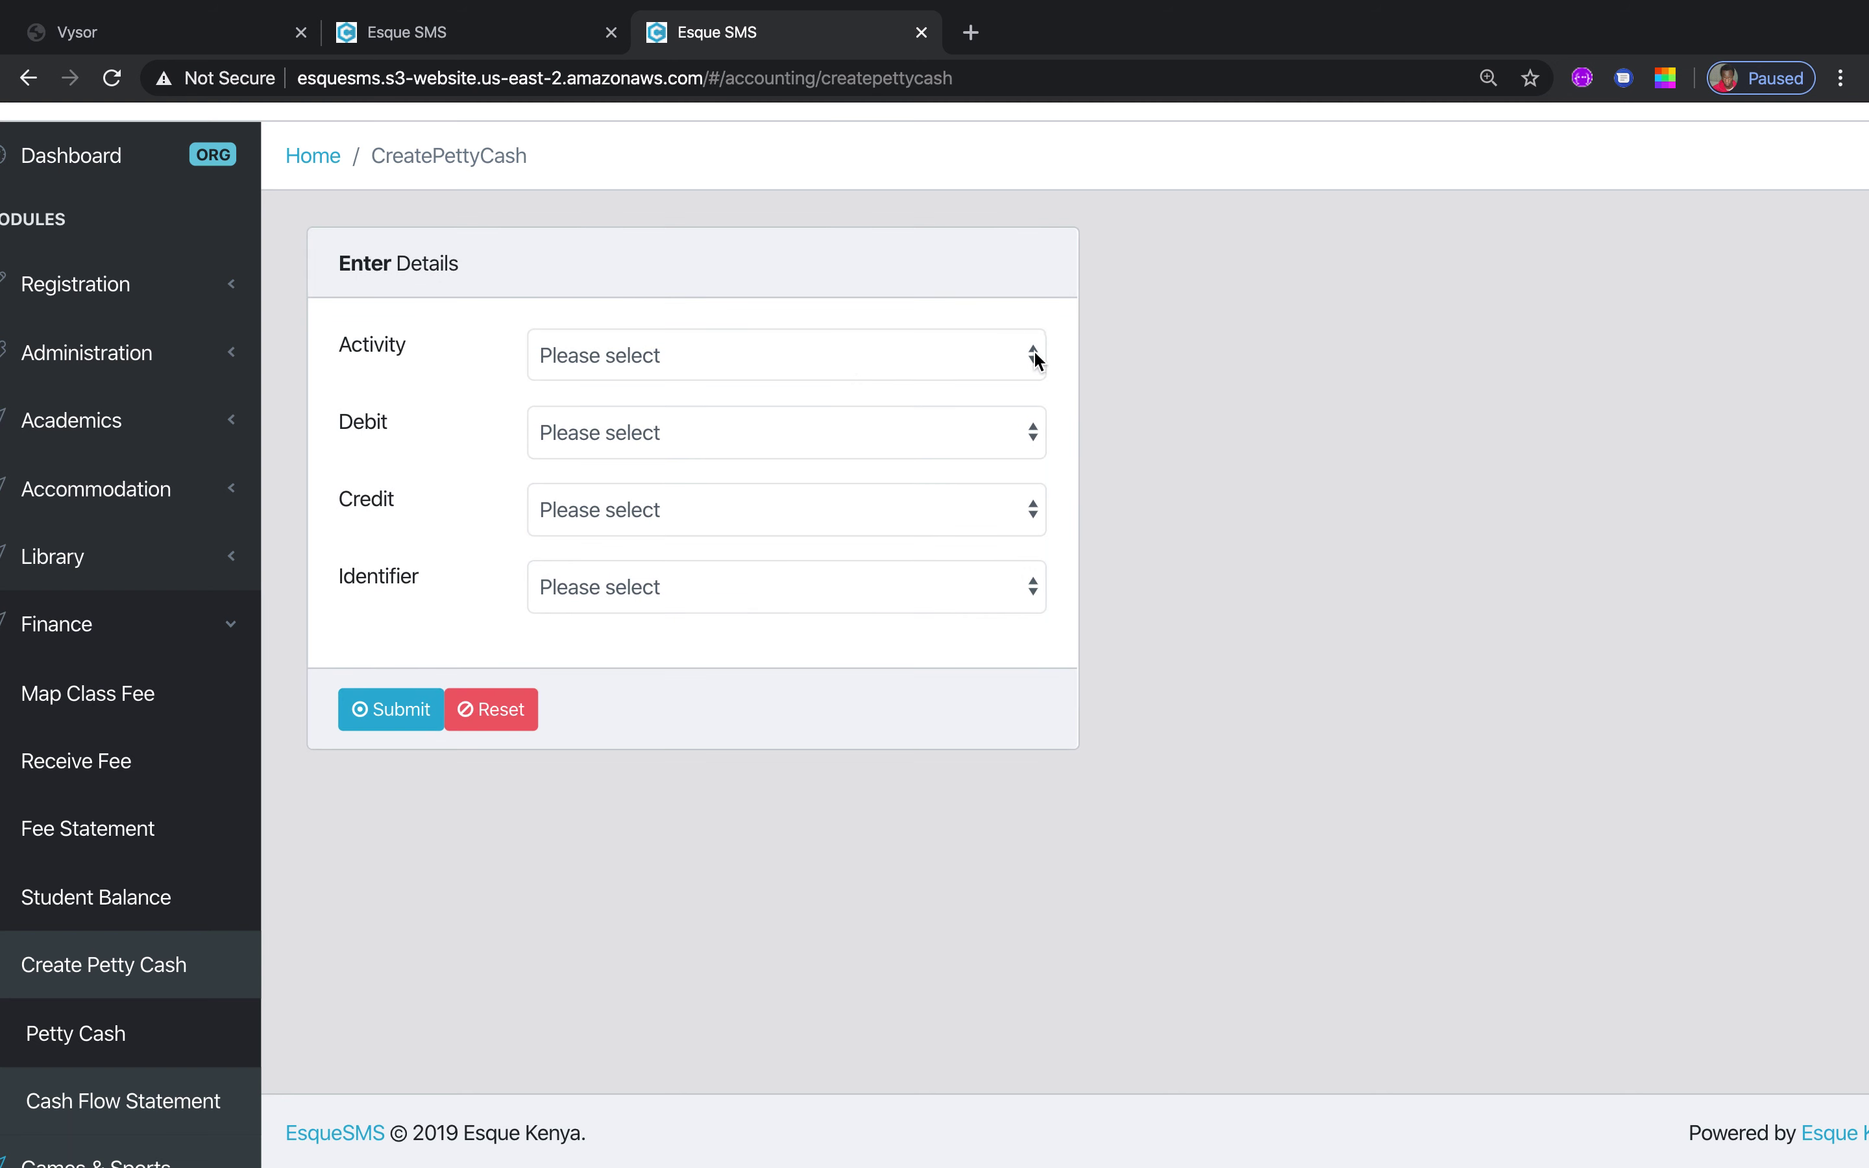
Check the empty Activity options, then switch to the Petty Cash records page
click(1033, 357)
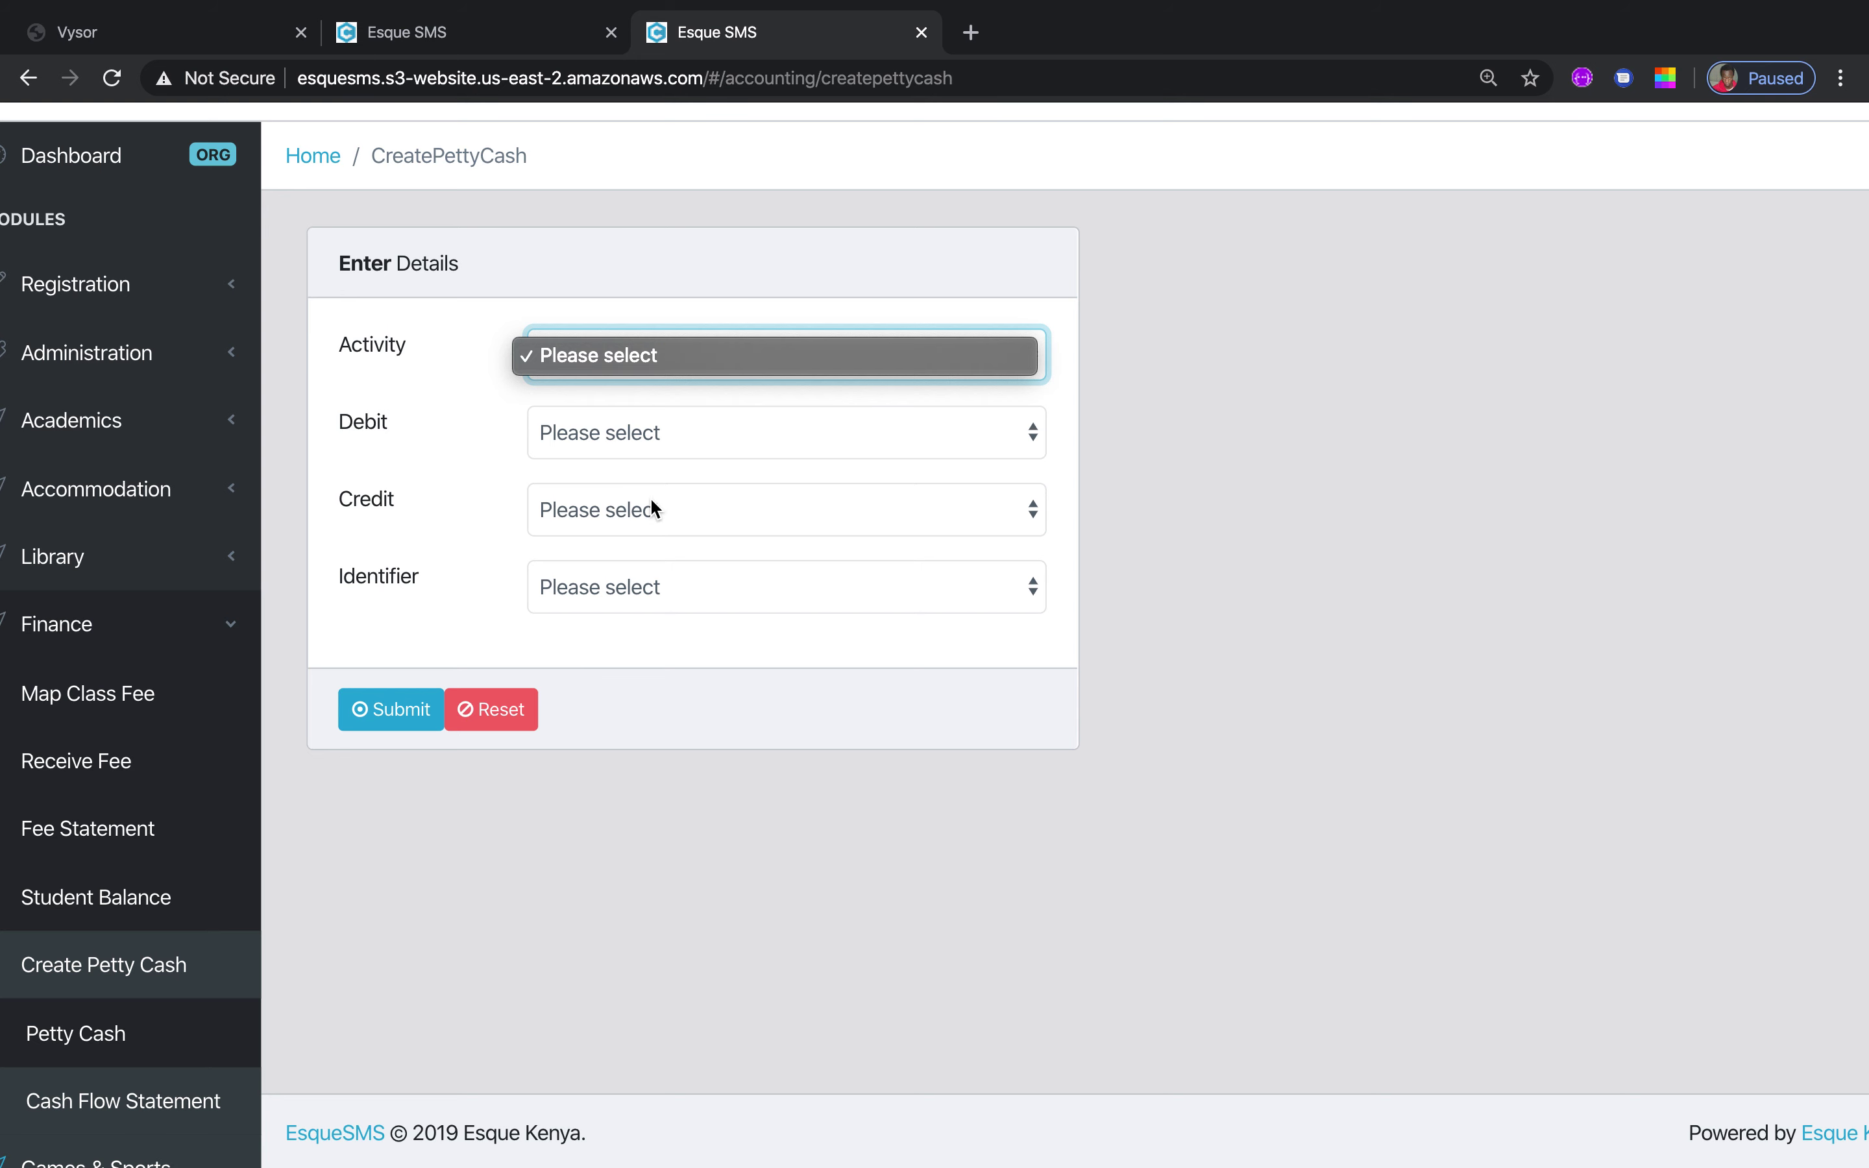
click(99, 1039)
click(99, 1039)
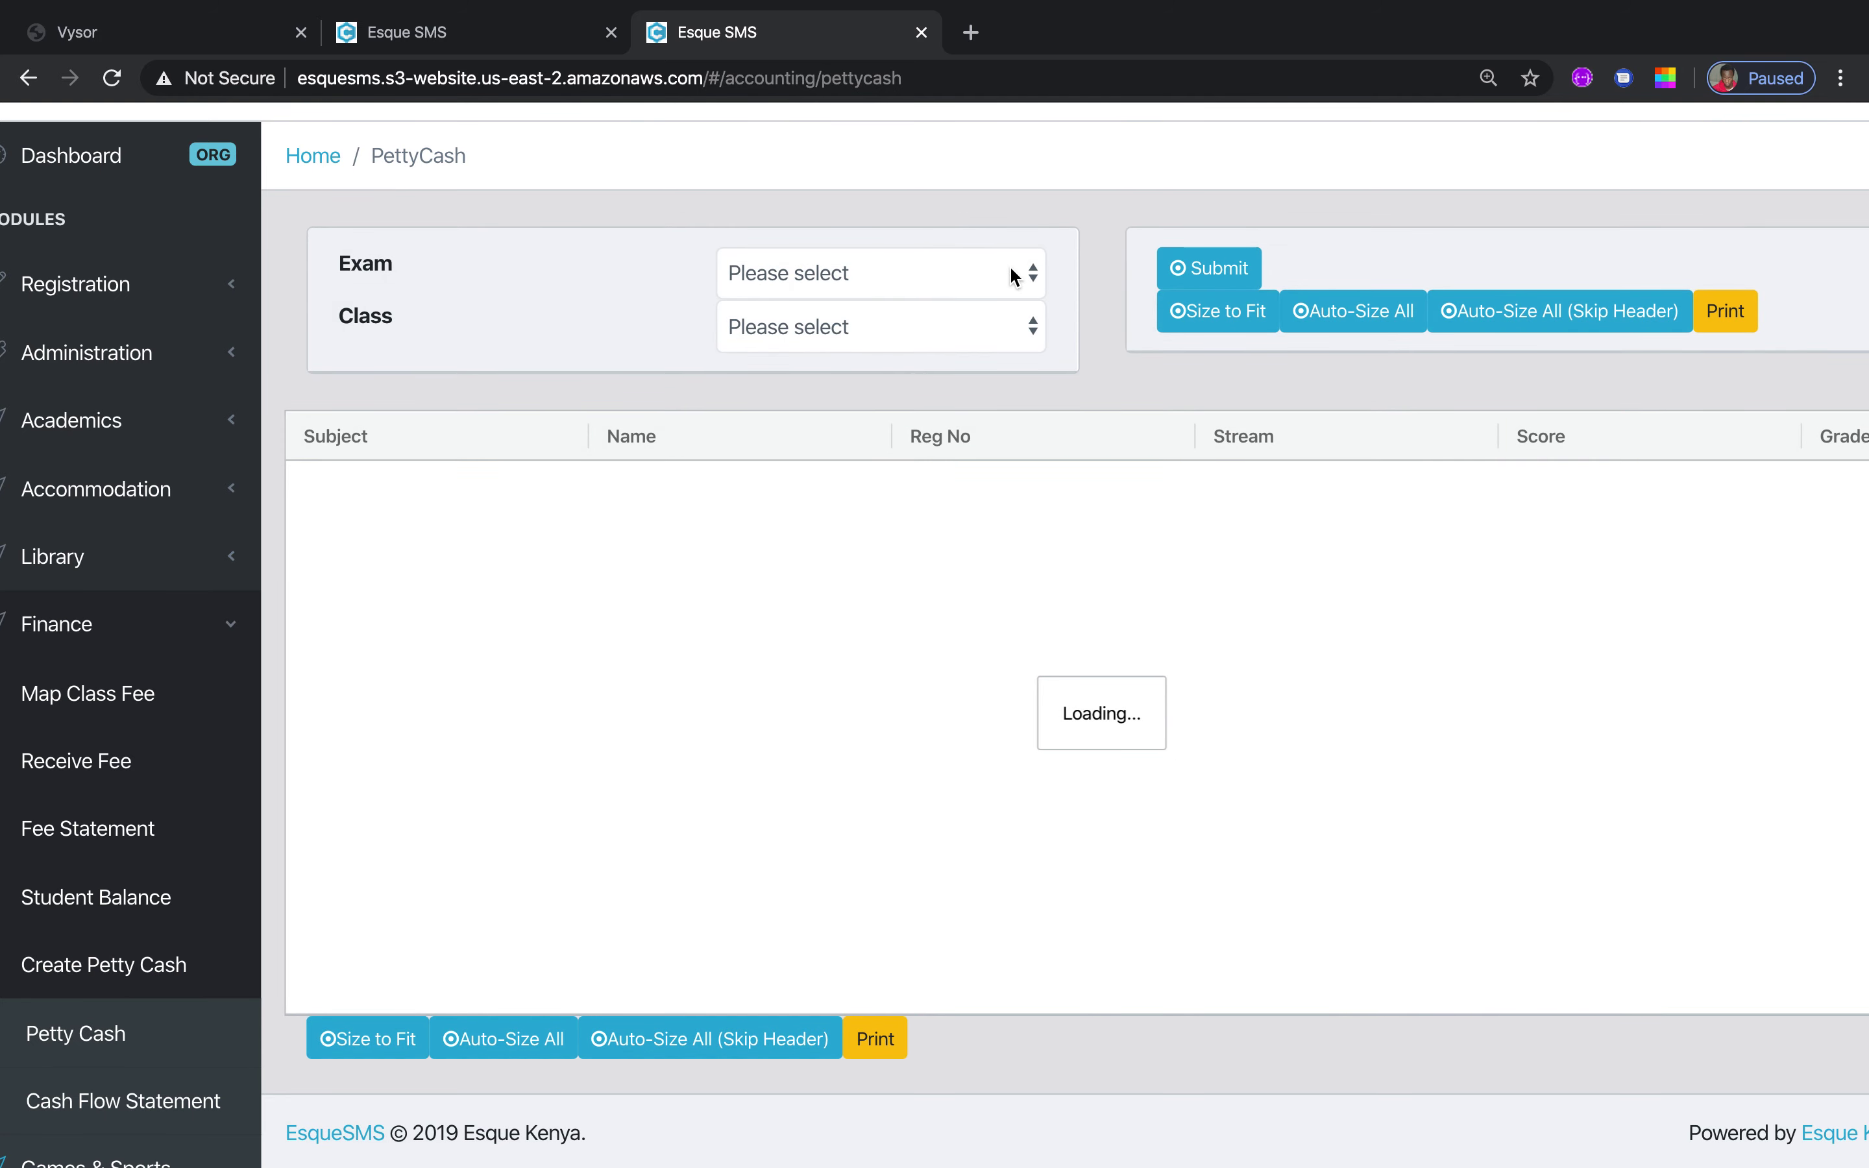
Show Petty Cash records for Exam MID Term 1 and Class Form 4, then collapse Finance
click(1032, 275)
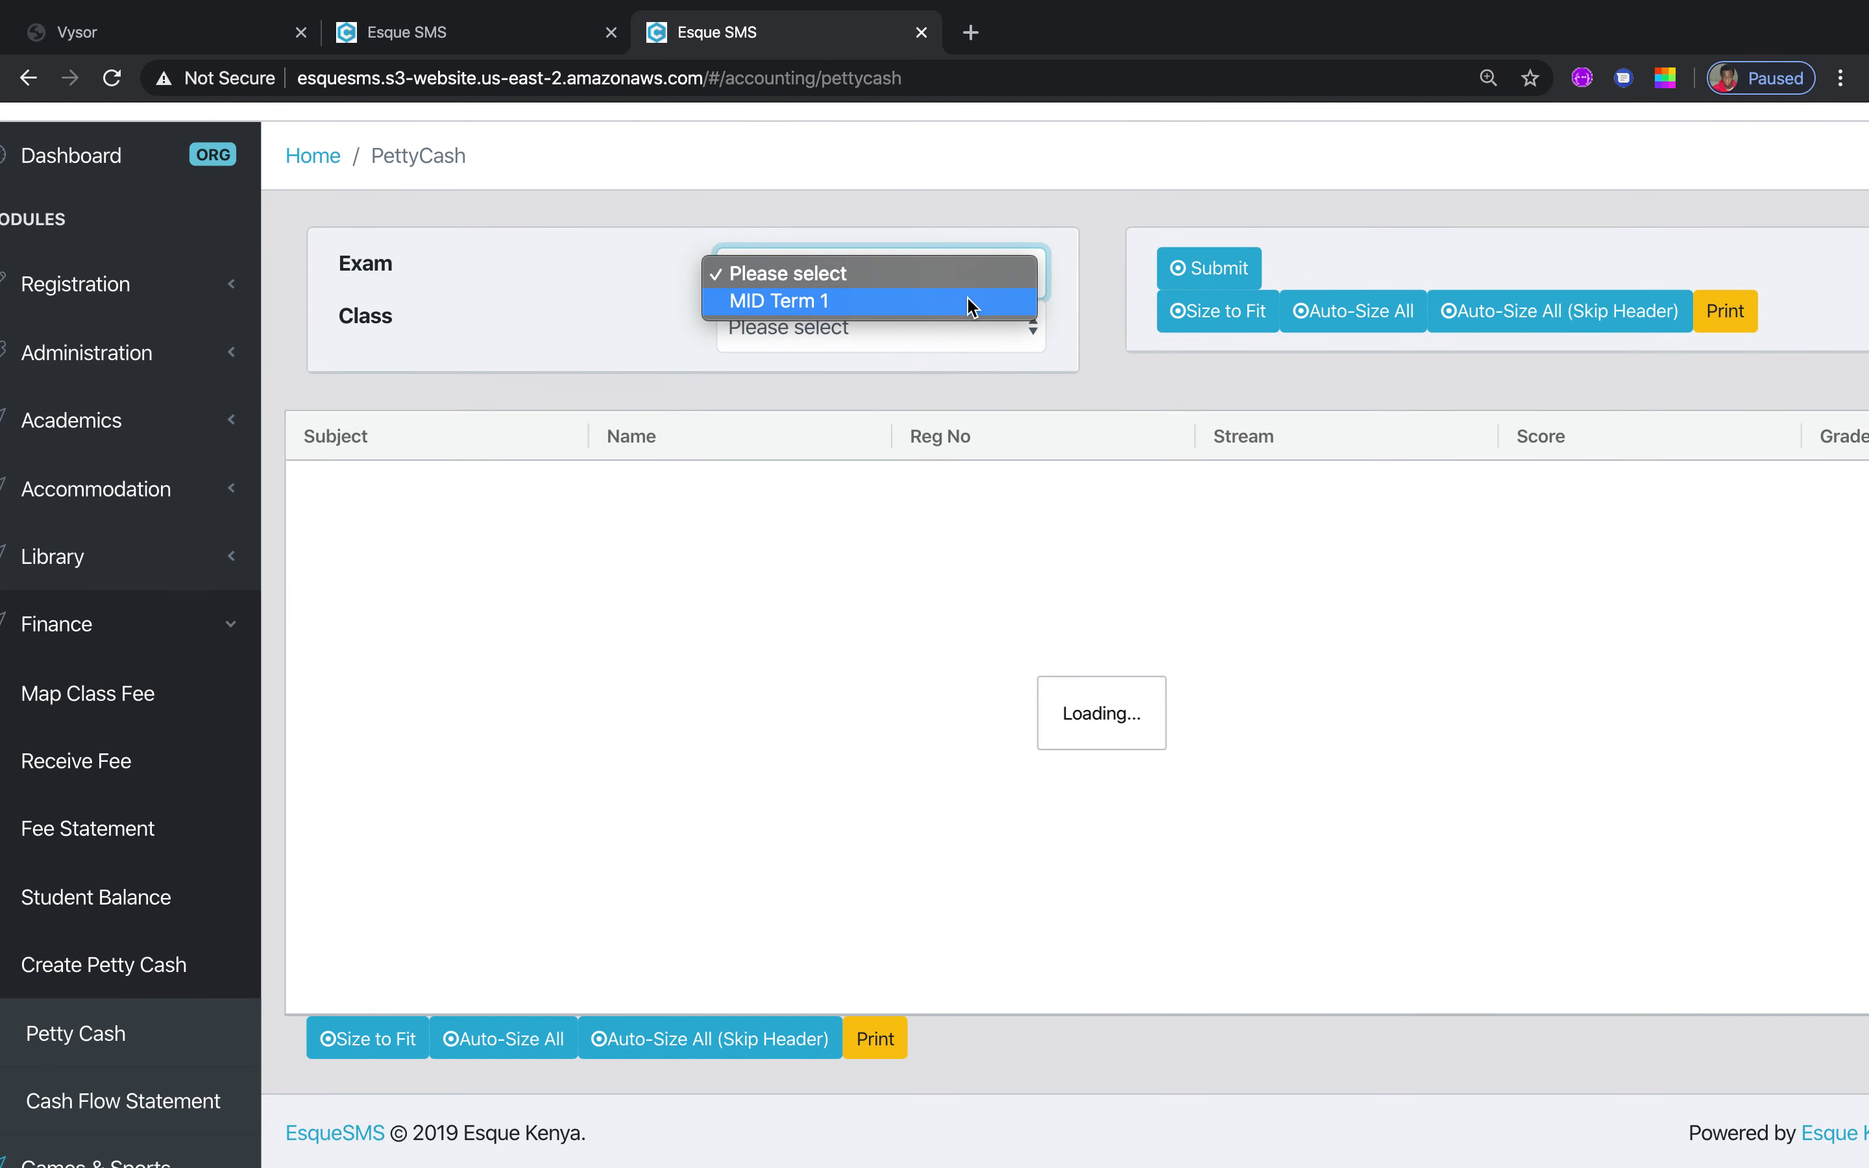
click(962, 308)
click(1029, 342)
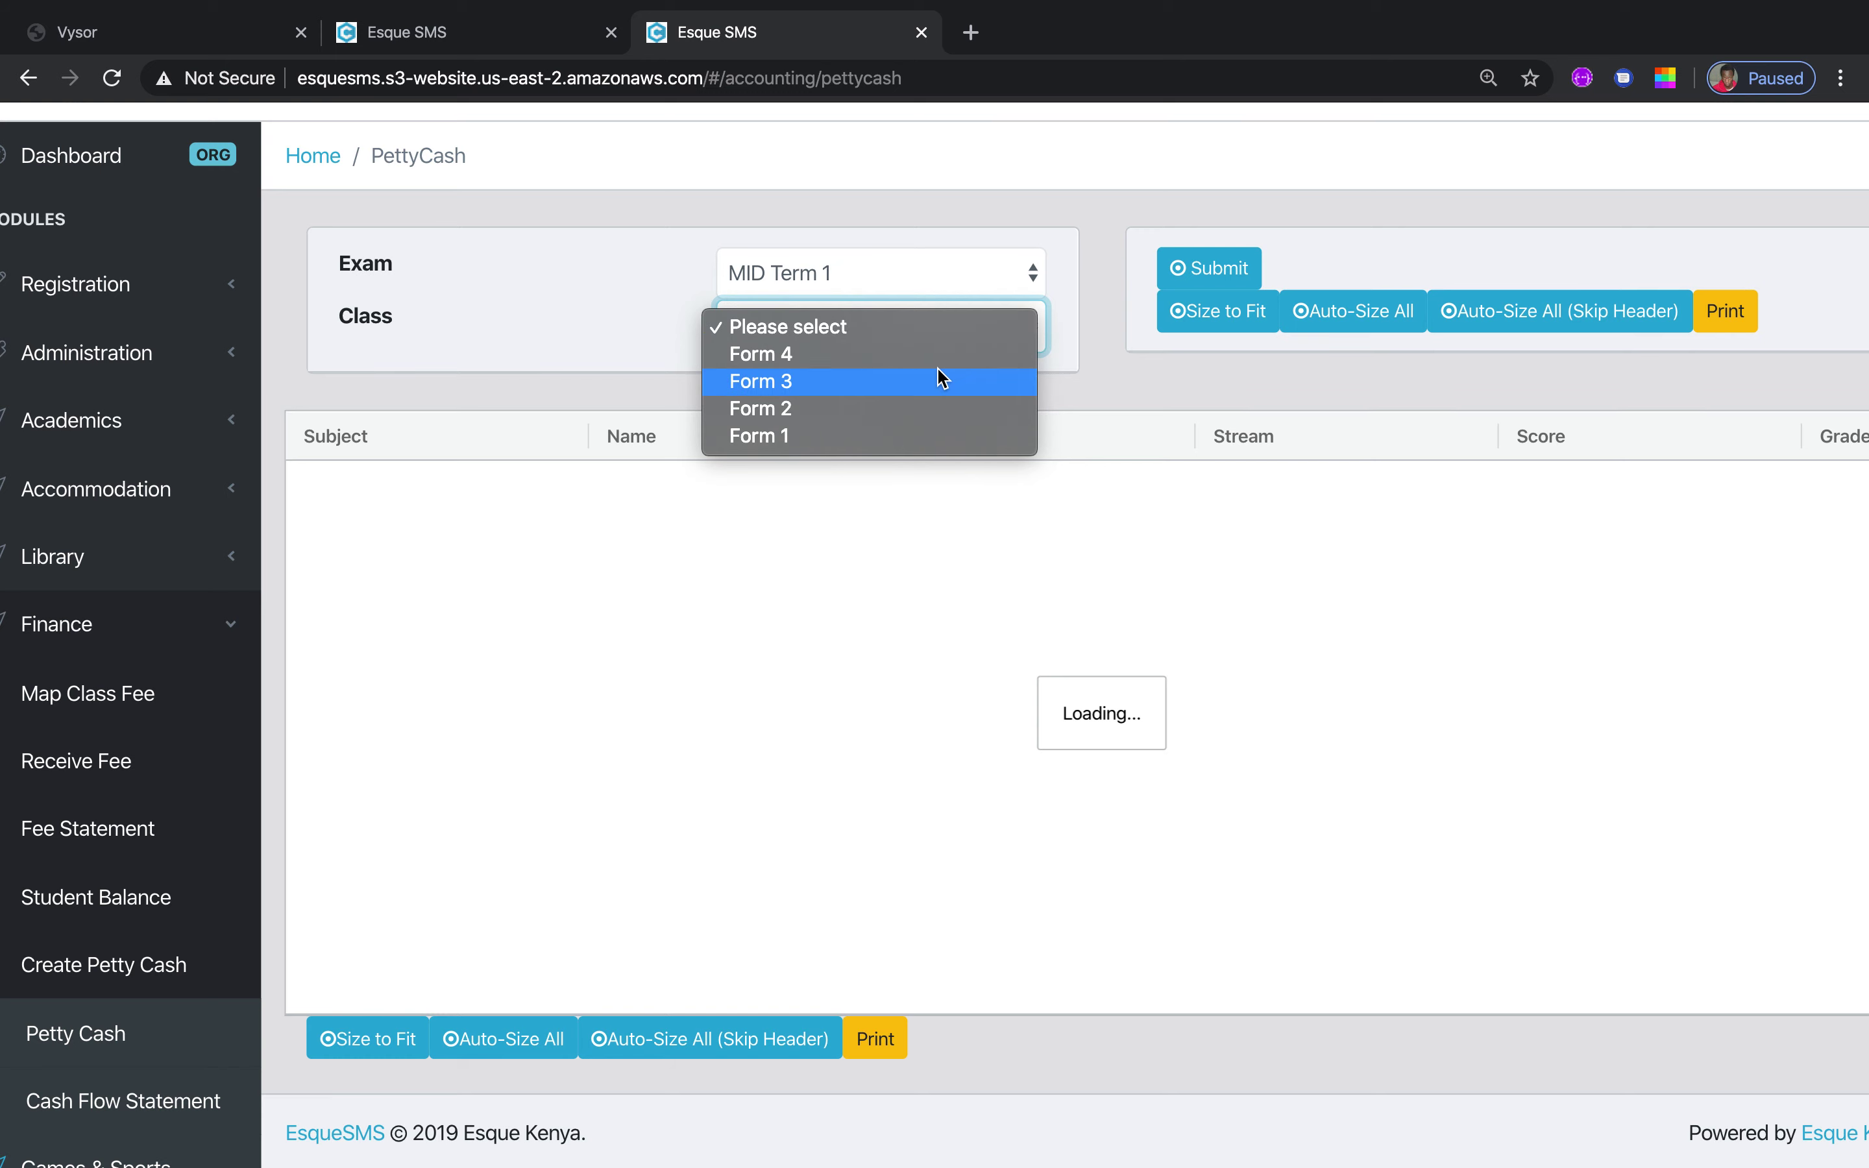
key(Return)
click(1206, 270)
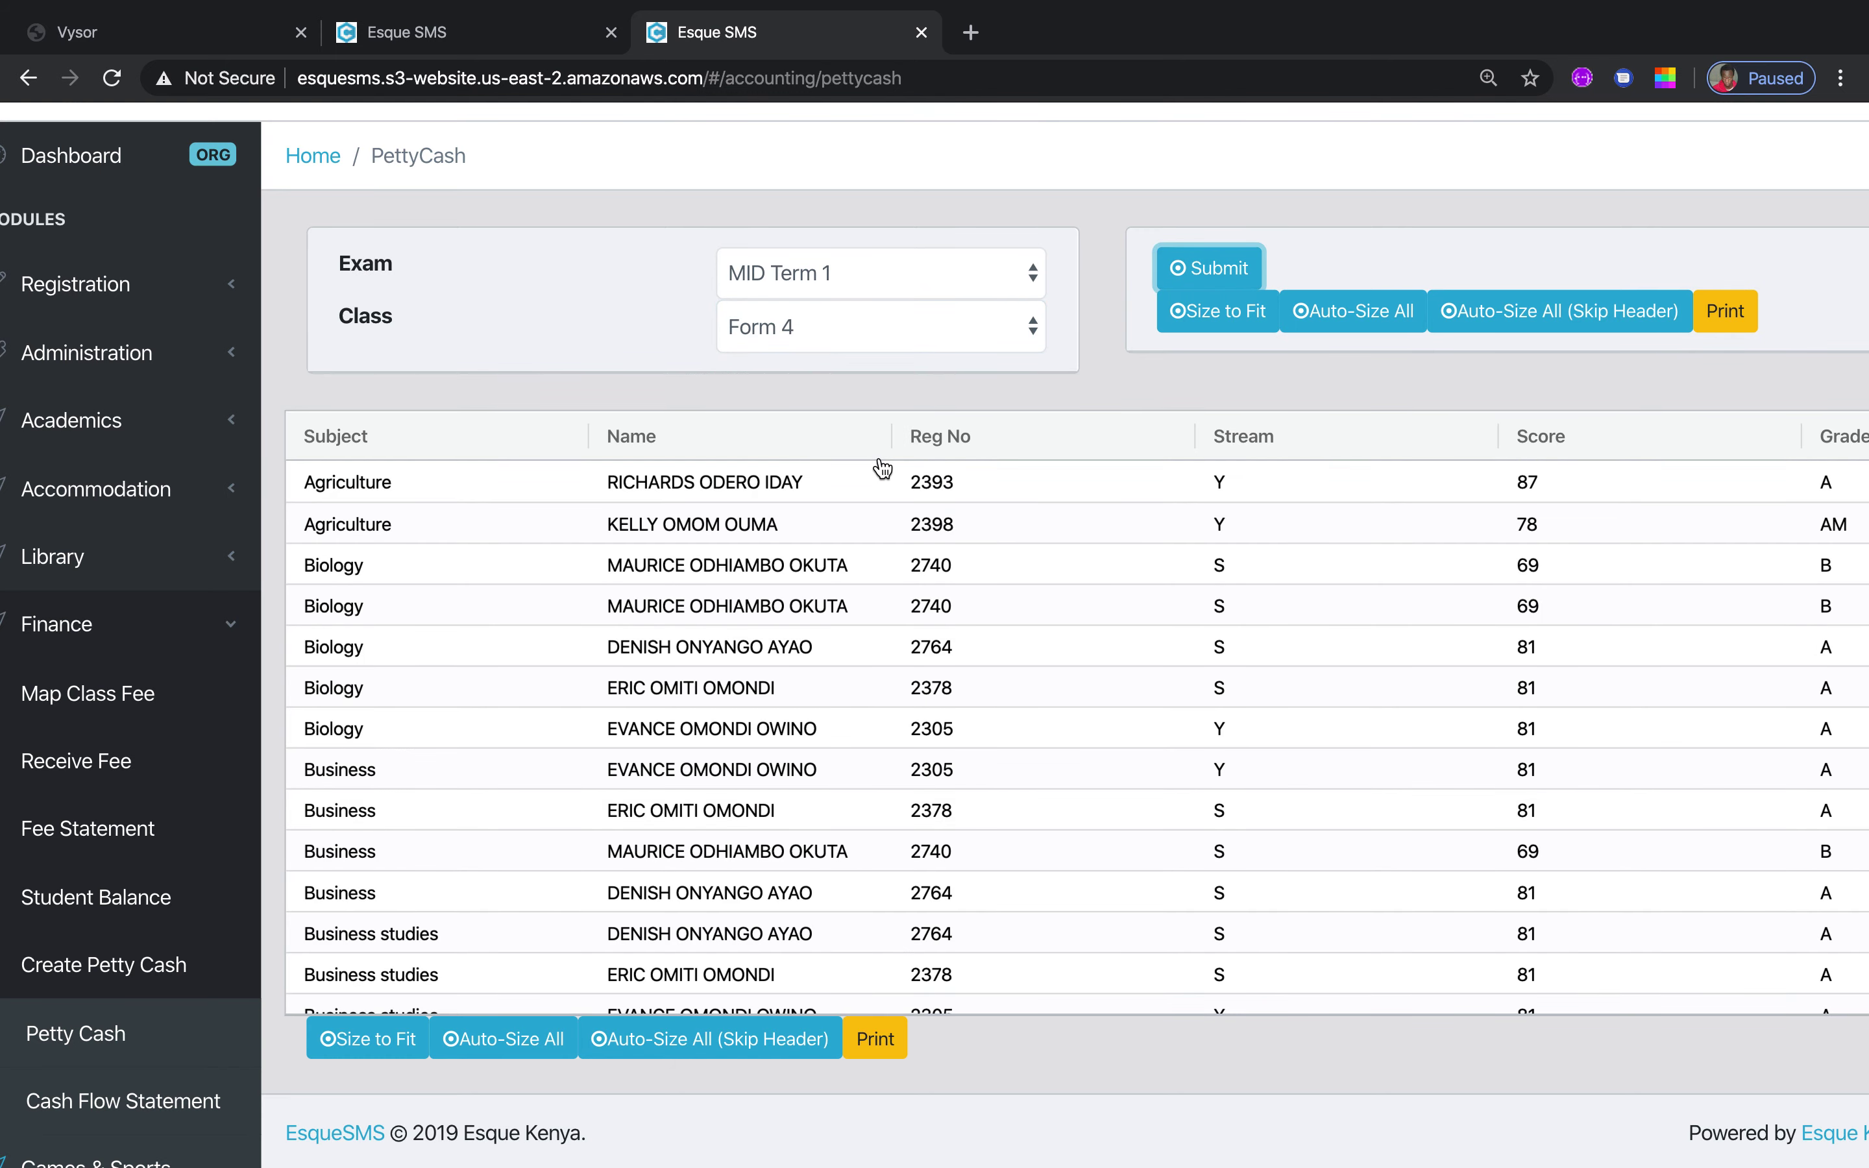
click(147, 1091)
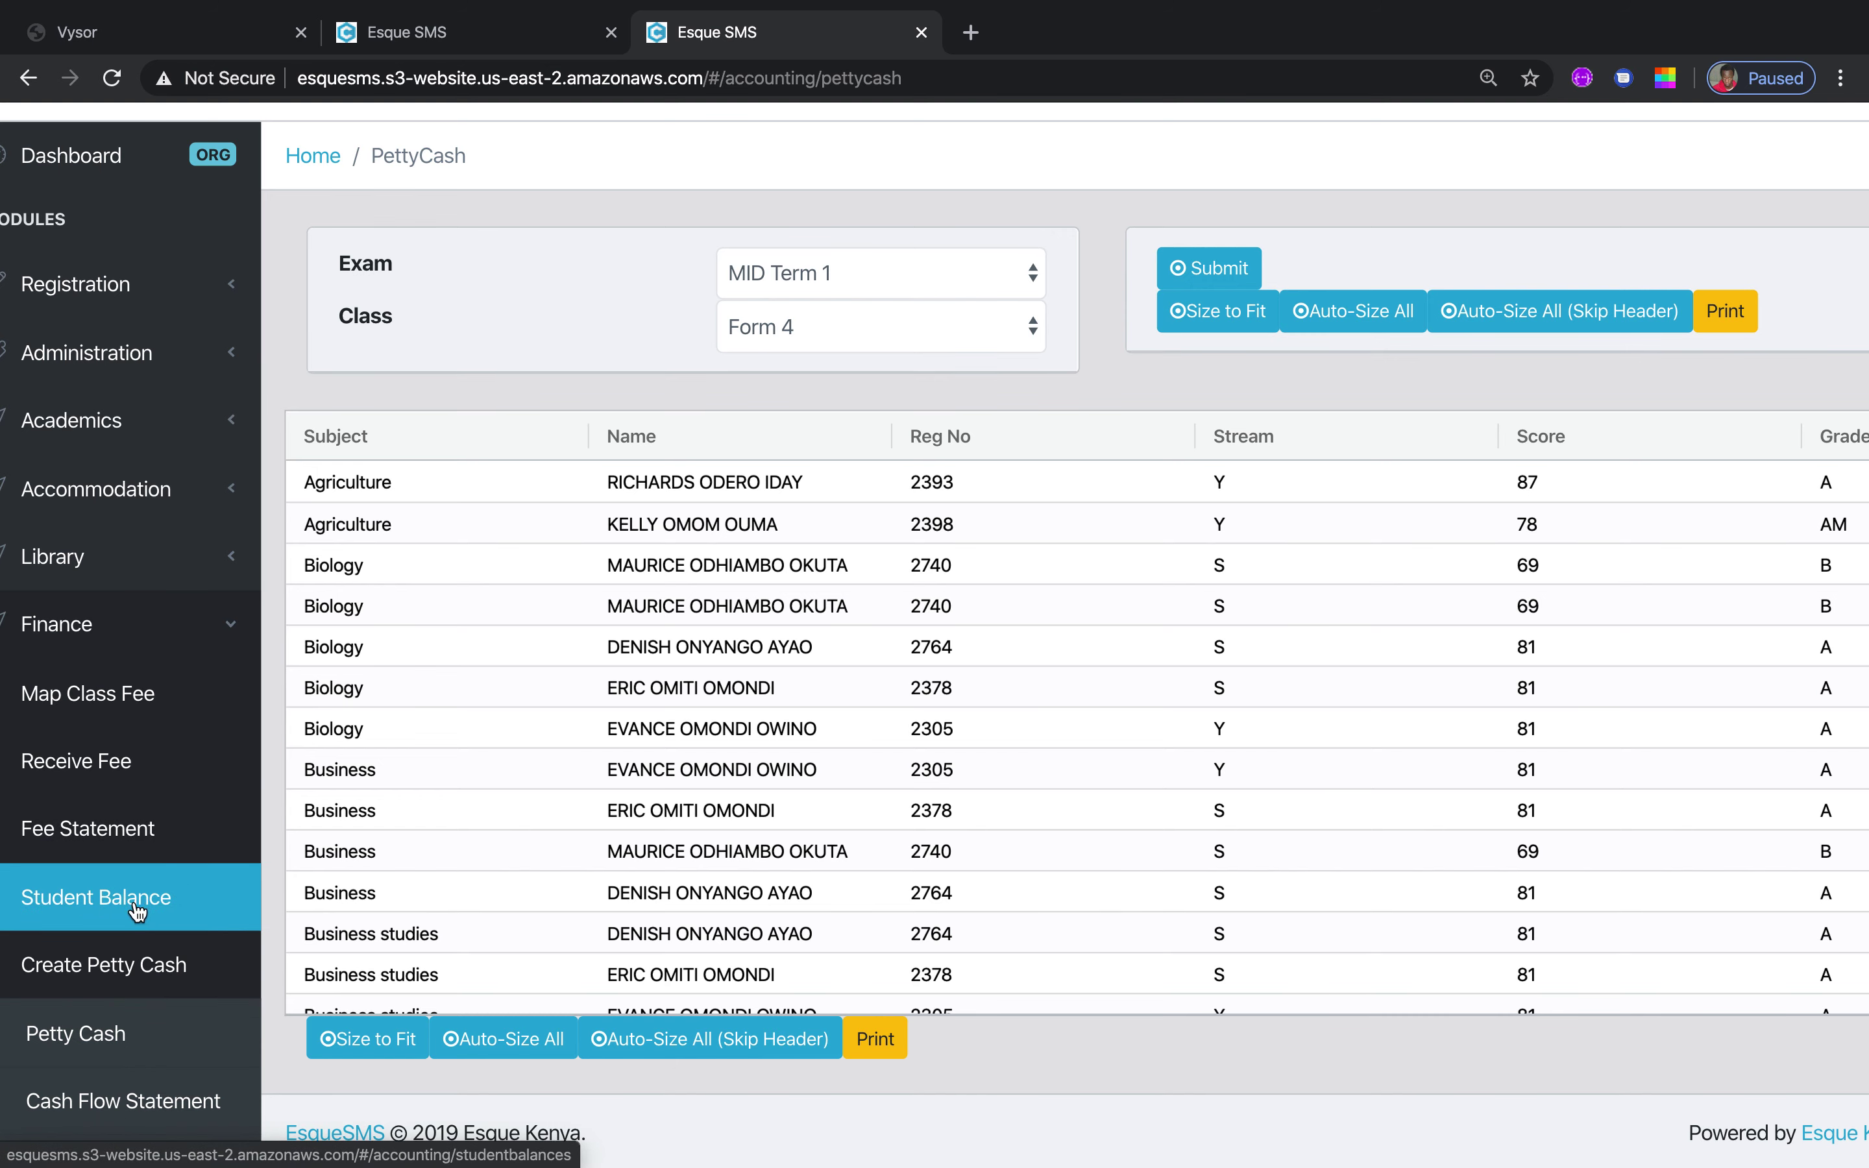
click(235, 627)
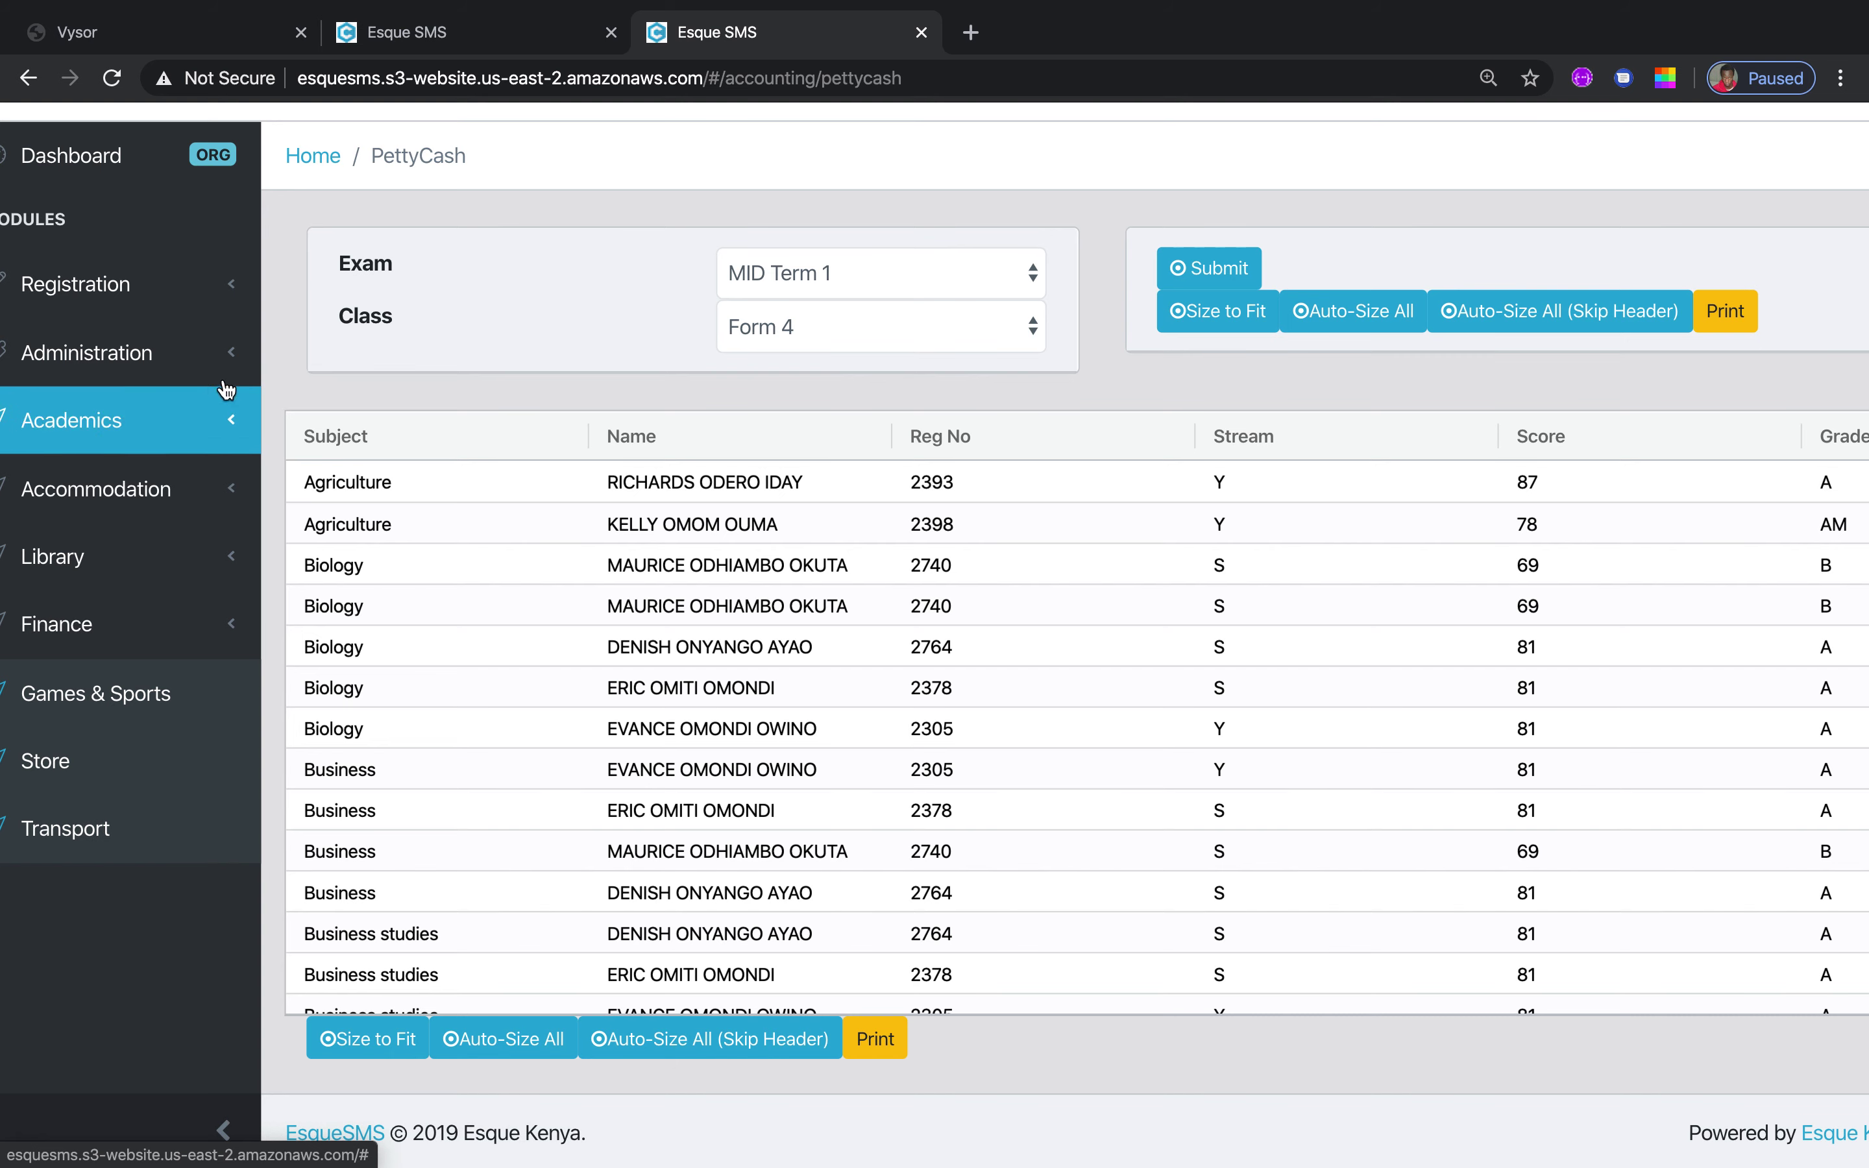
Expand the Registration, Administration and User Management sidebar sections, leaving Setup collapsed
click(230, 292)
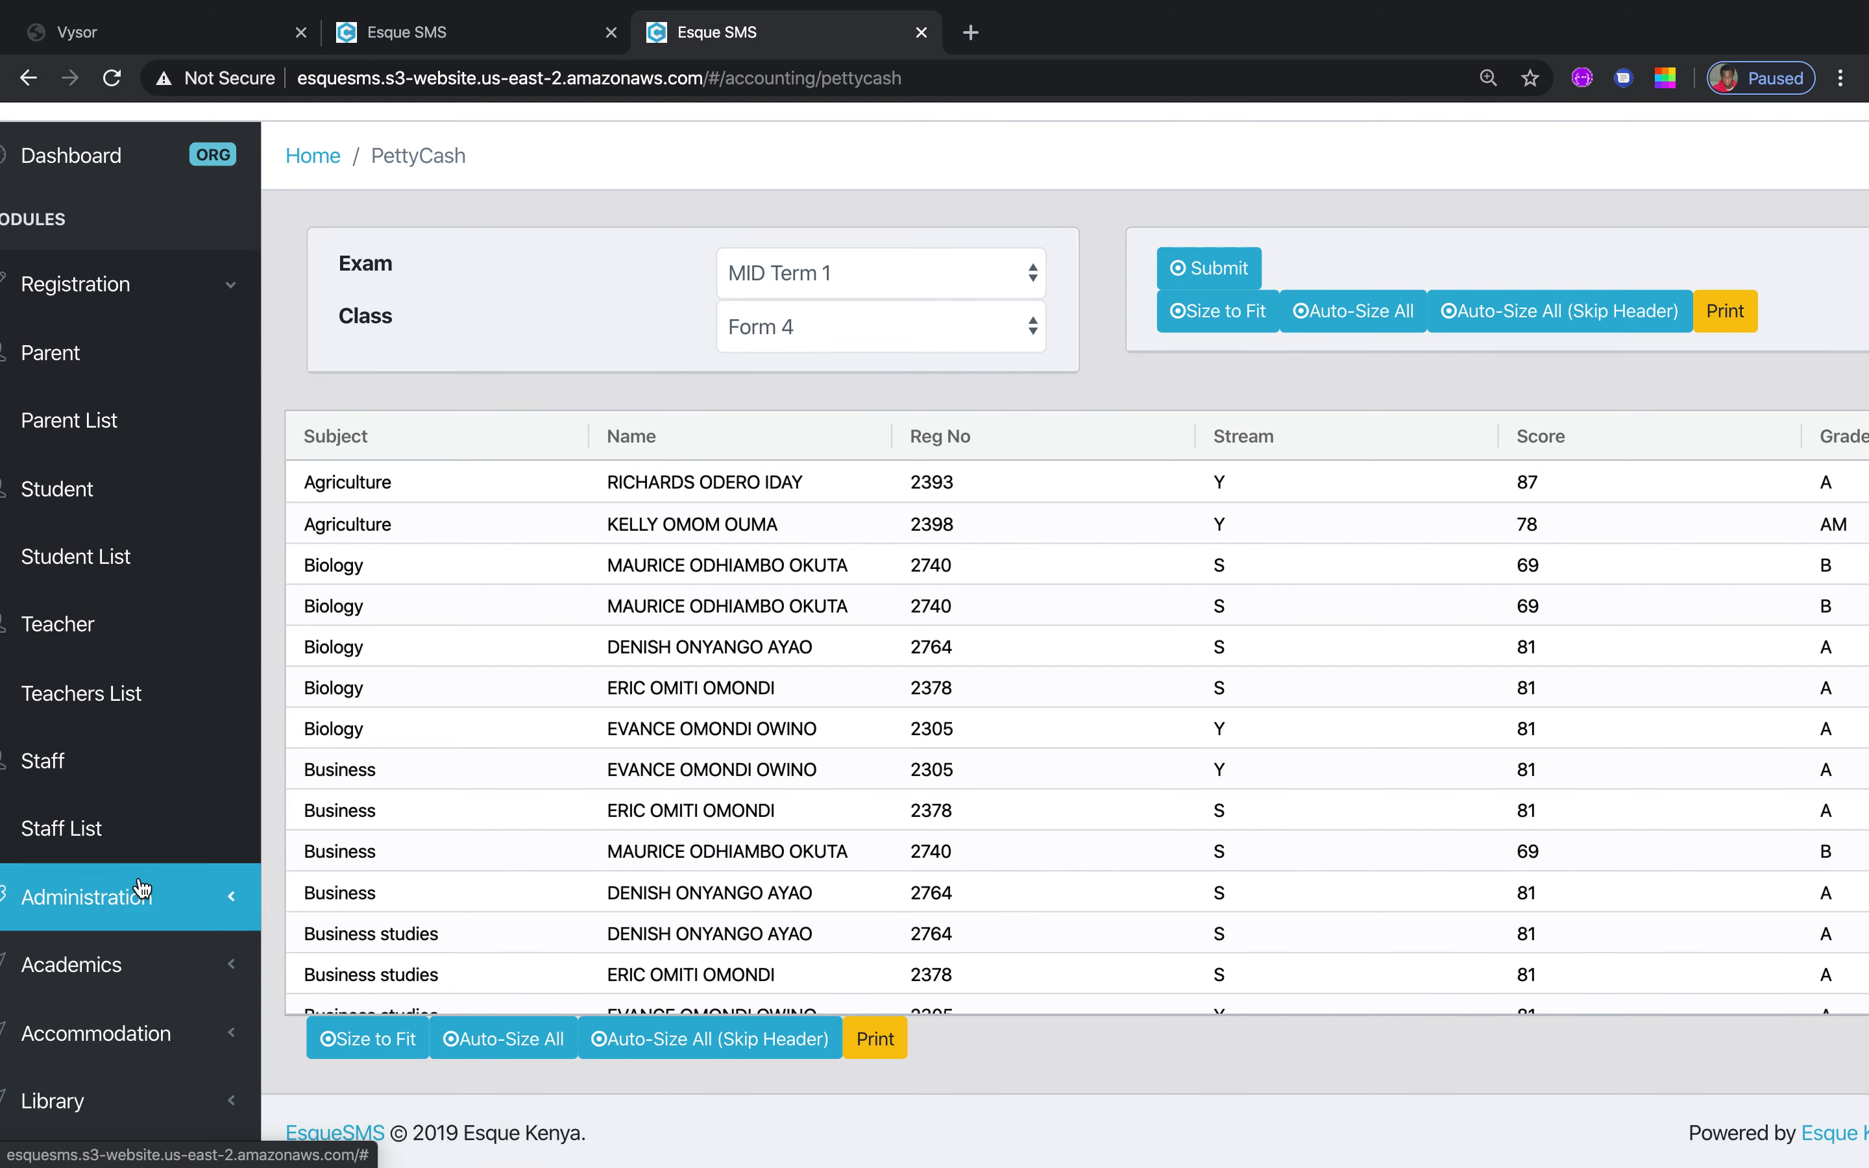
click(232, 901)
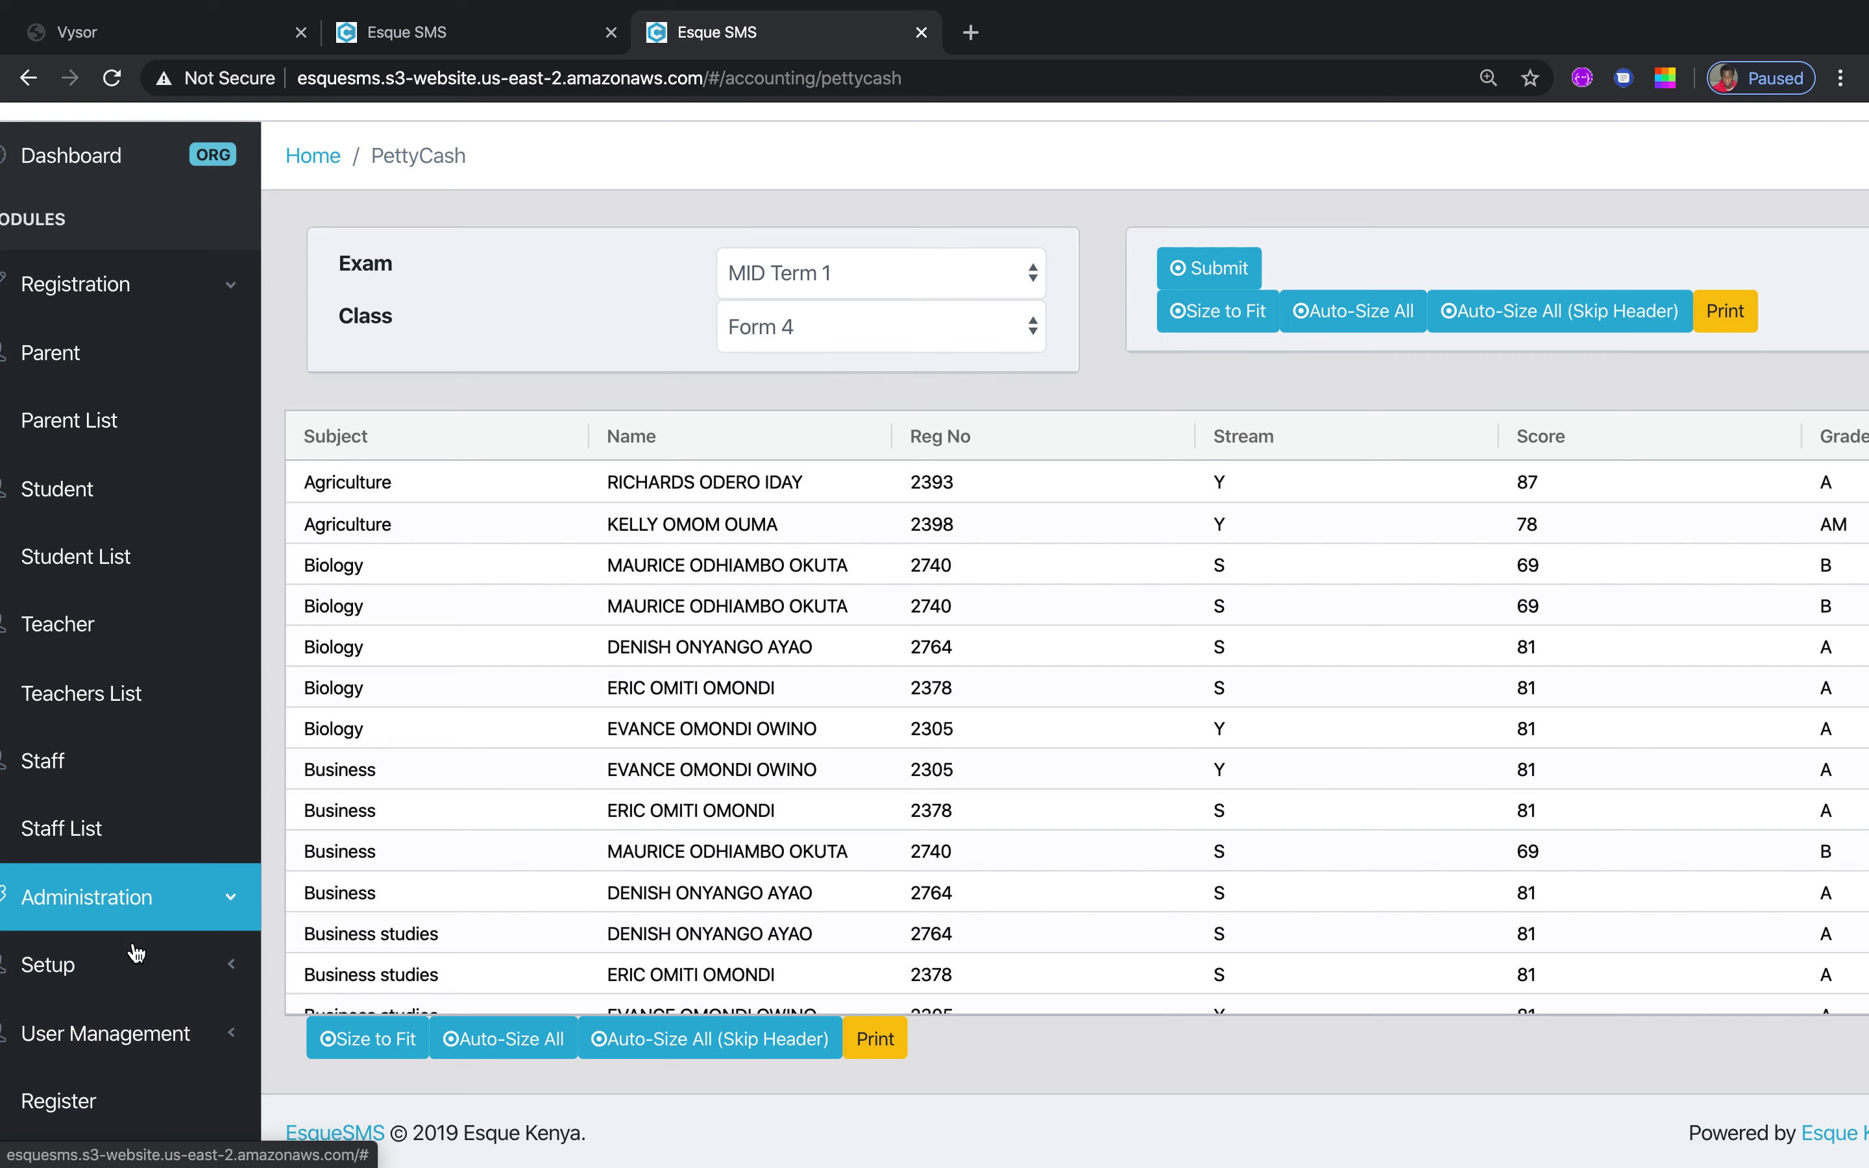
click(229, 968)
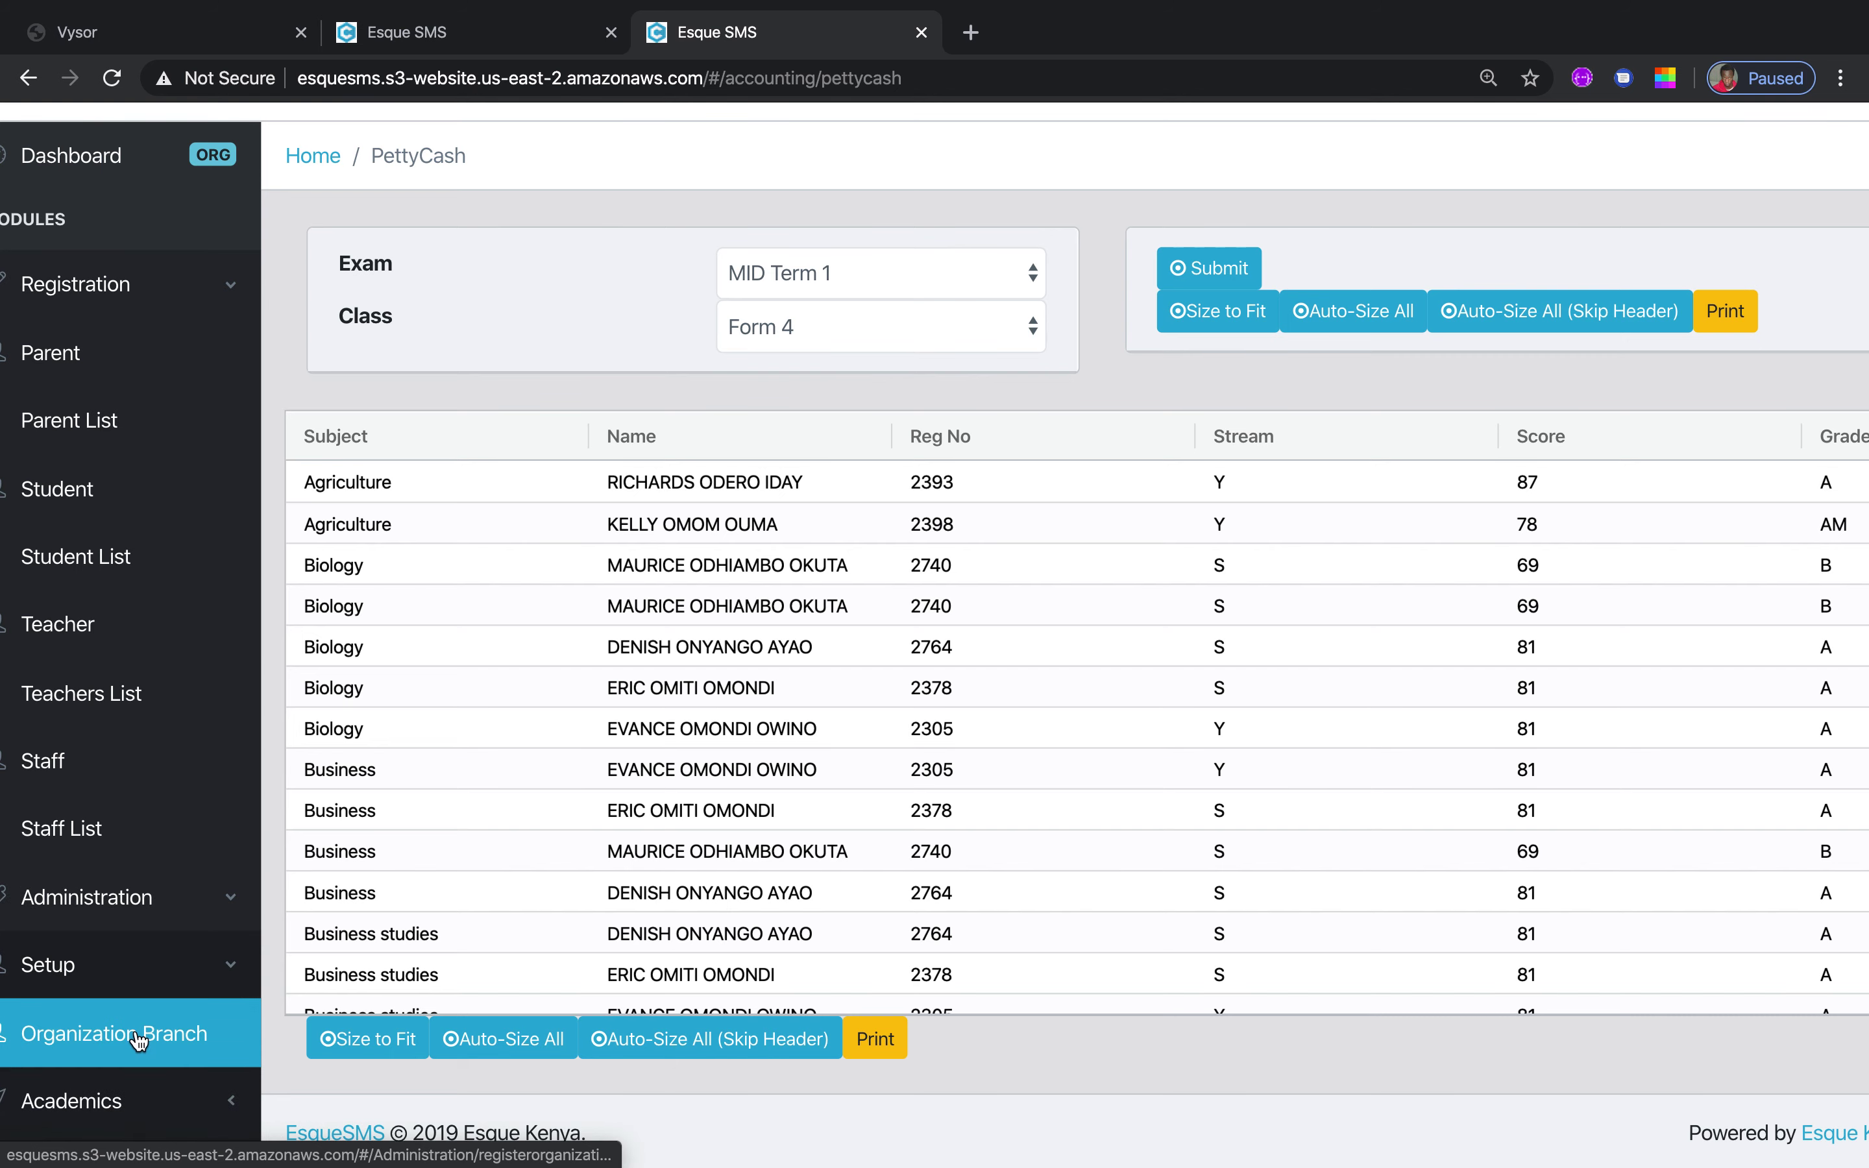
click(229, 969)
click(233, 1034)
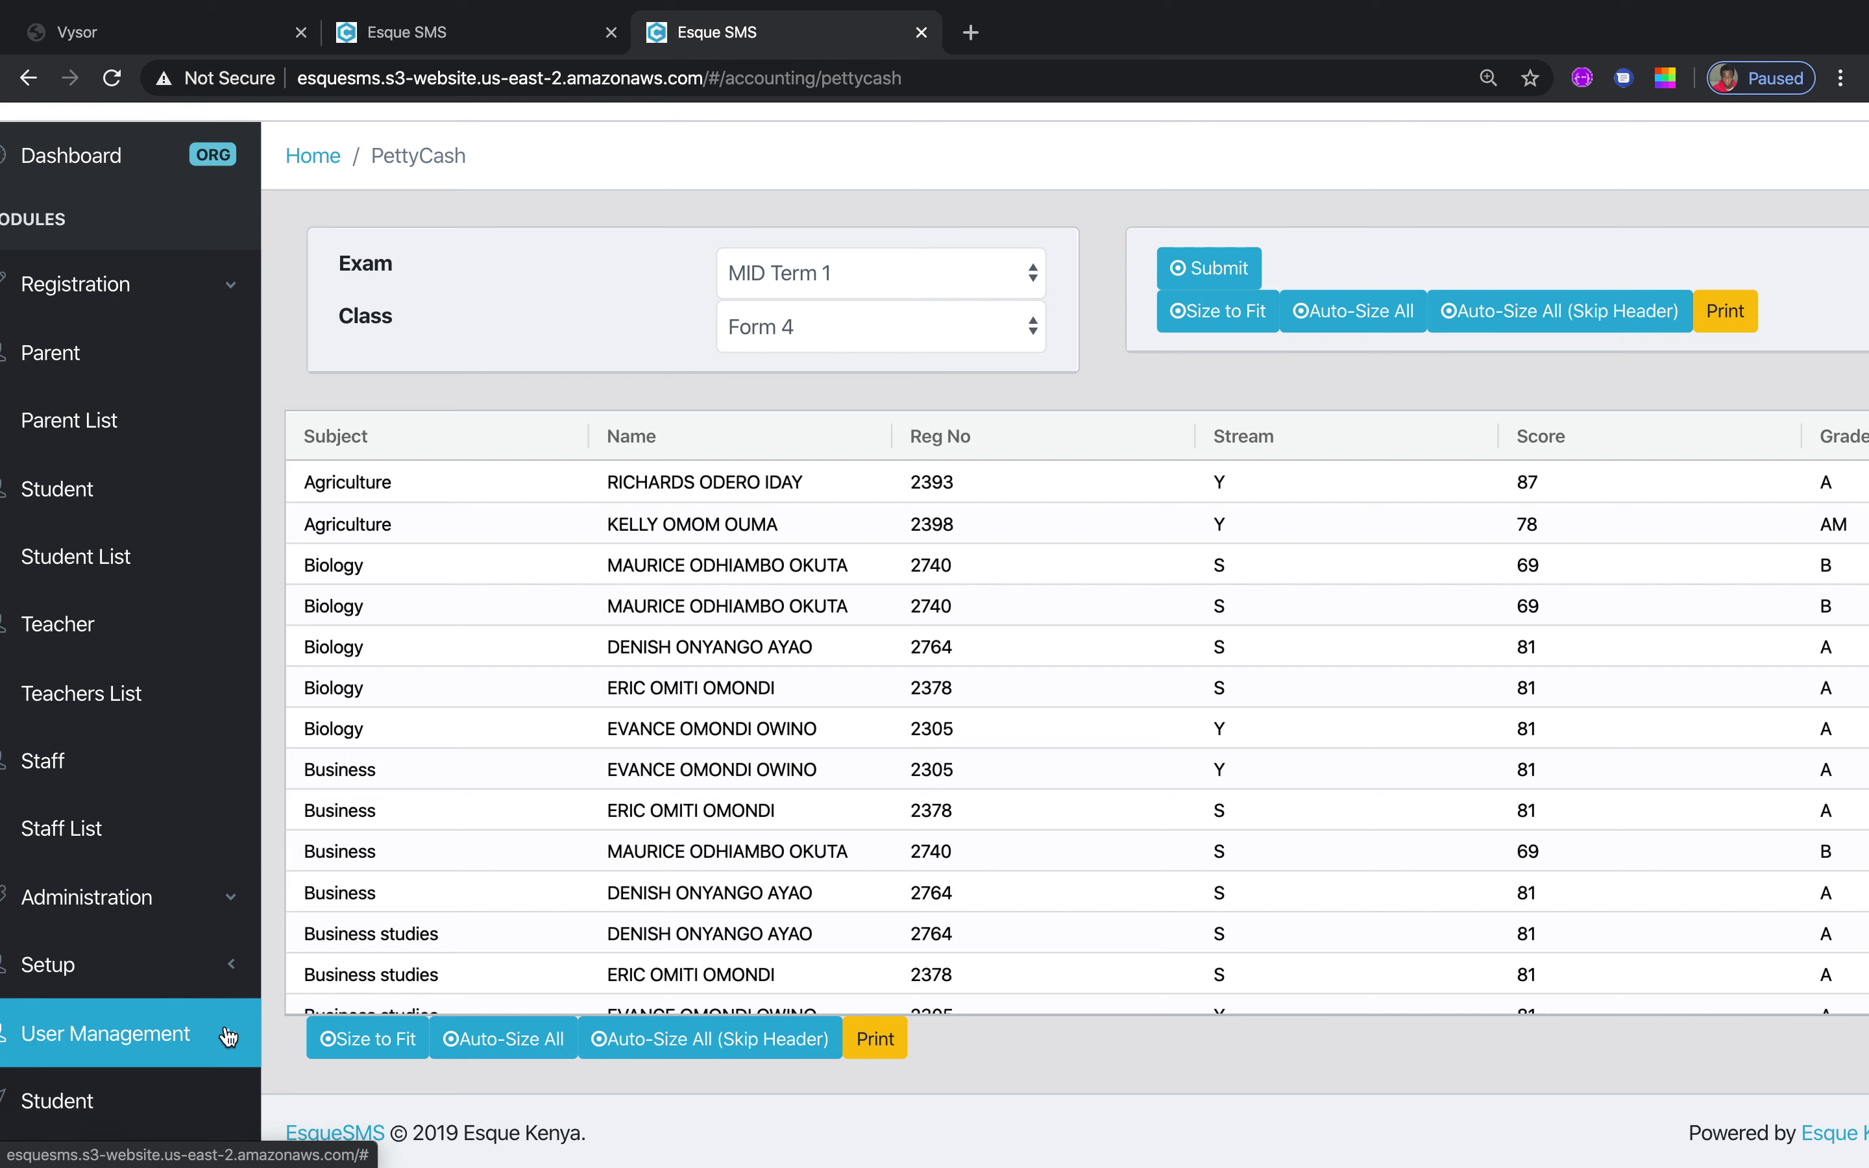
mouse_move(1112, 7)
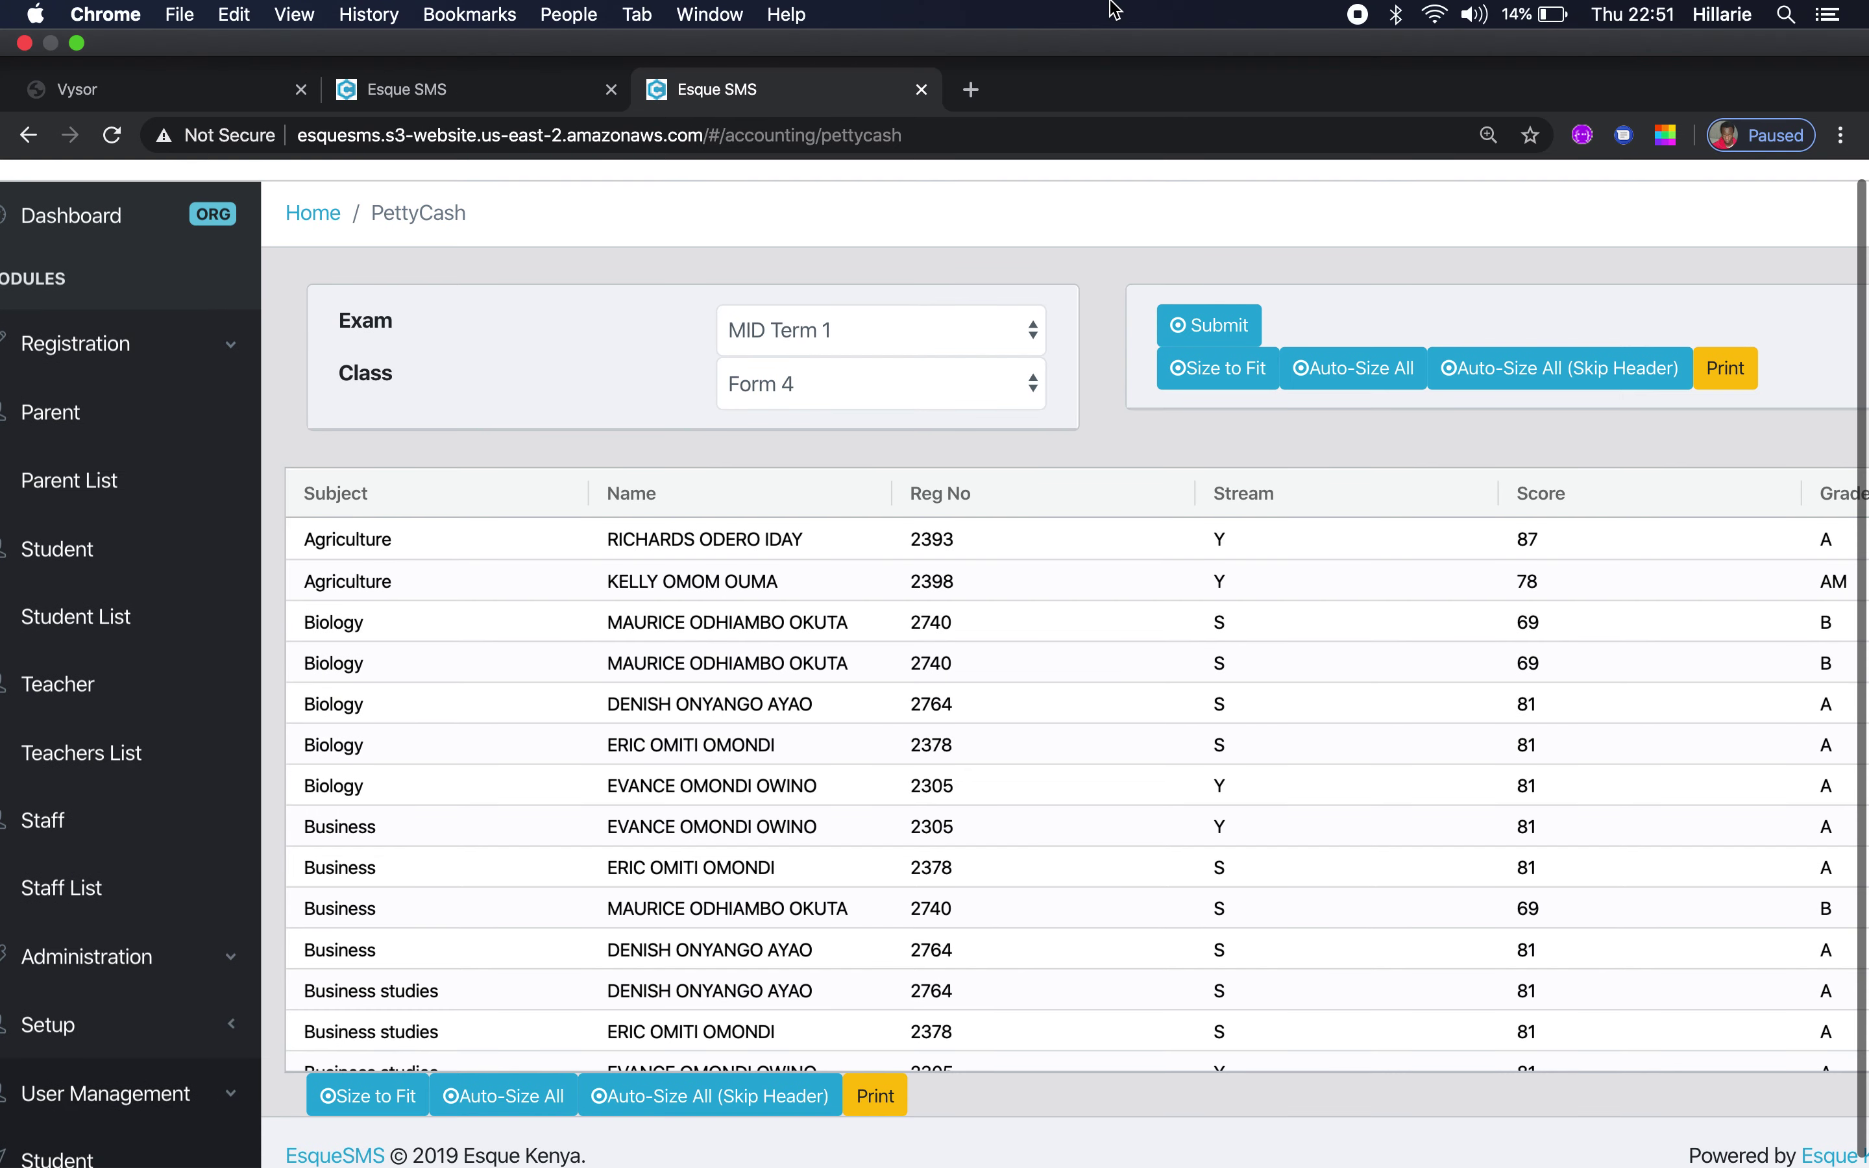